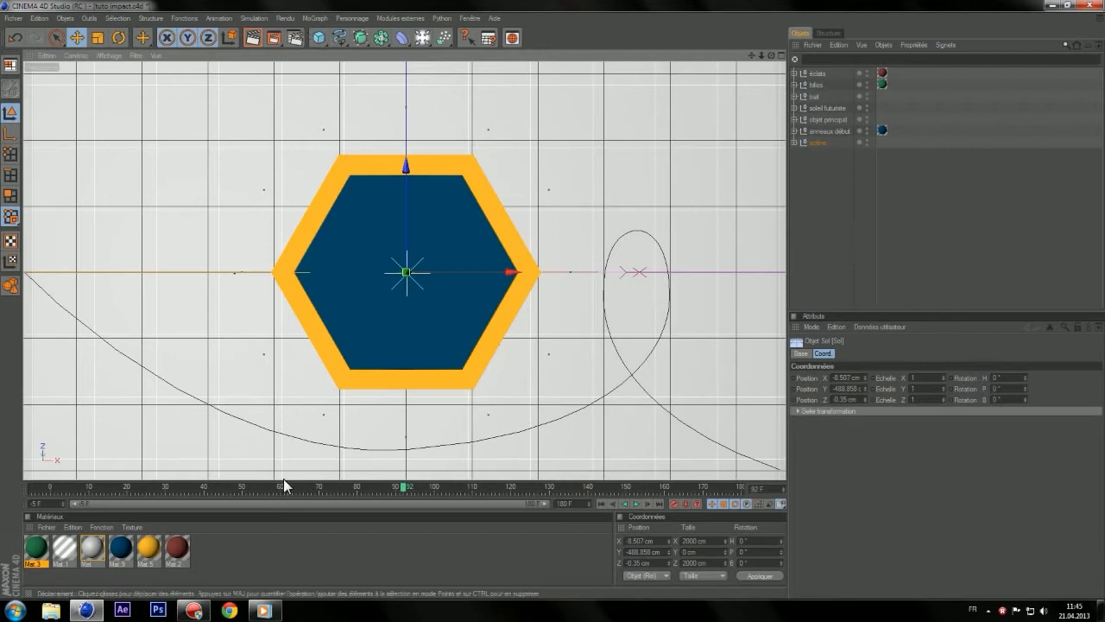
- Review the hexagonal iris animation in the reference film in Windows Media Player, then return to Cinema 4D
{"action": "left_click", "coordinate": [264, 610]}
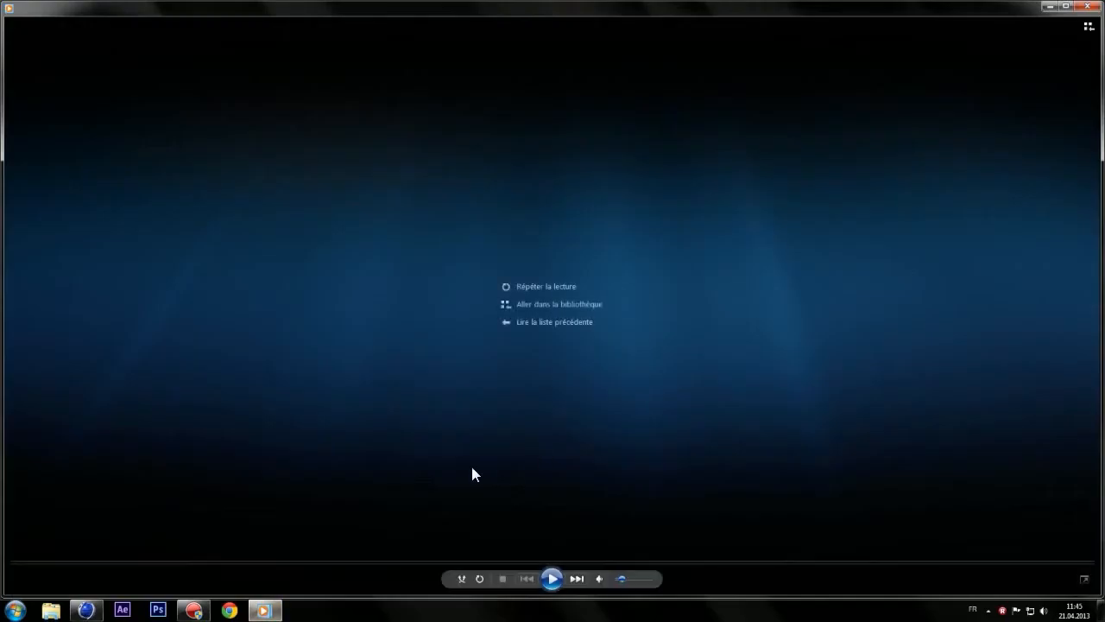
{"action": "left_click", "coordinate": [549, 577]}
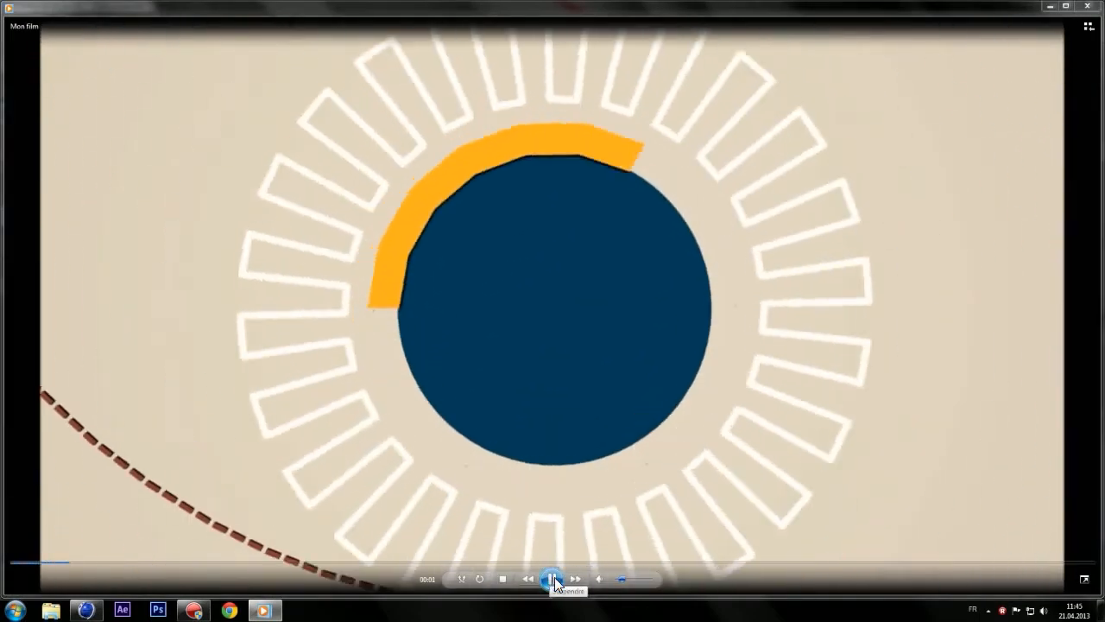
{"action": "left_click", "coordinate": [553, 579]}
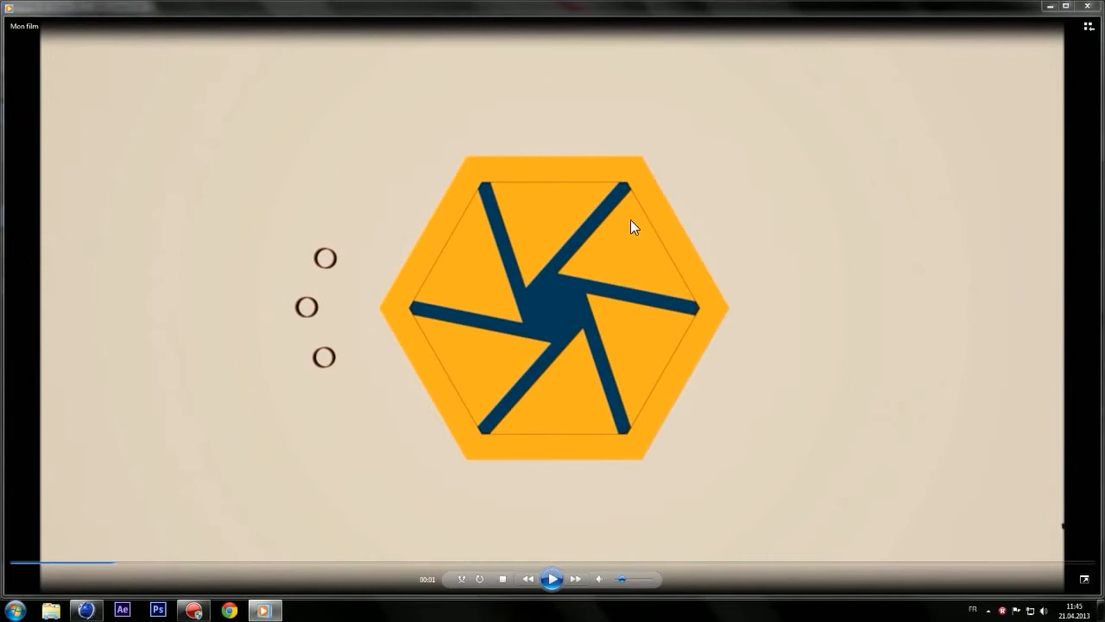
{"action": "left_click", "coordinate": [1050, 6]}
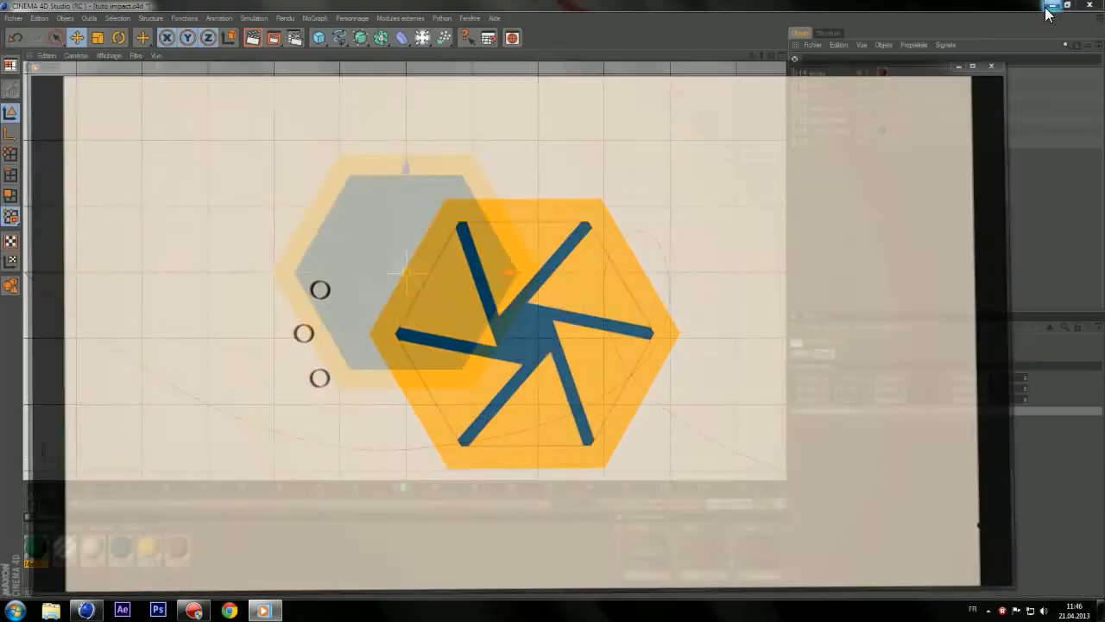
- Add a tube primitive and a cylinder primitive to the scene
{"action": "left_click", "coordinate": [319, 37]}
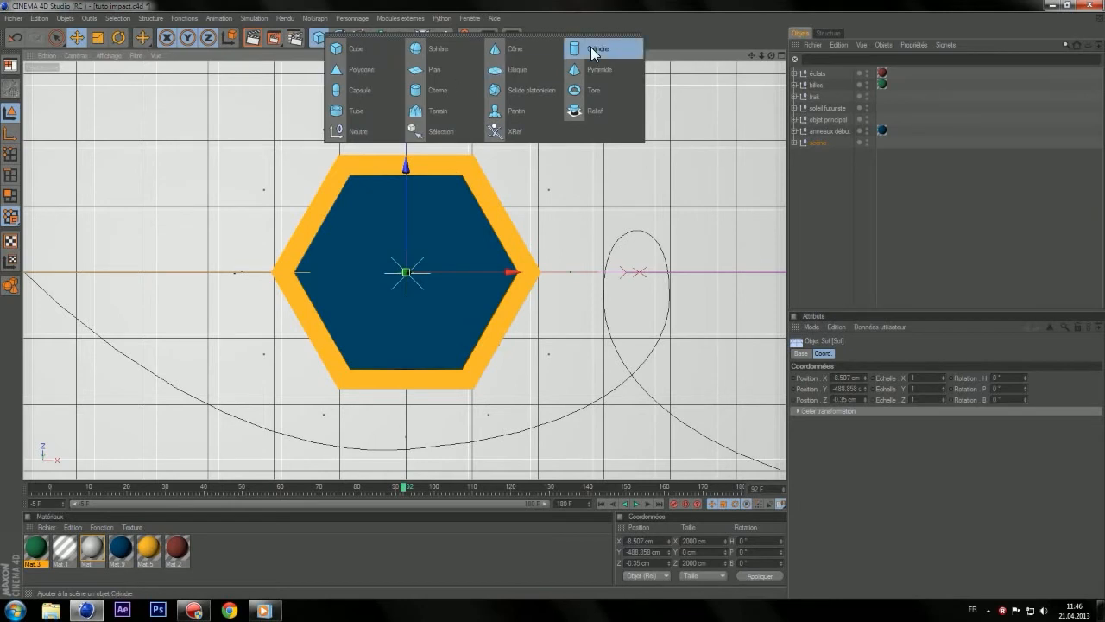
{"action": "left_click", "coordinate": [347, 103]}
{"action": "left_click", "coordinate": [319, 38]}
{"action": "left_click", "coordinate": [594, 48]}
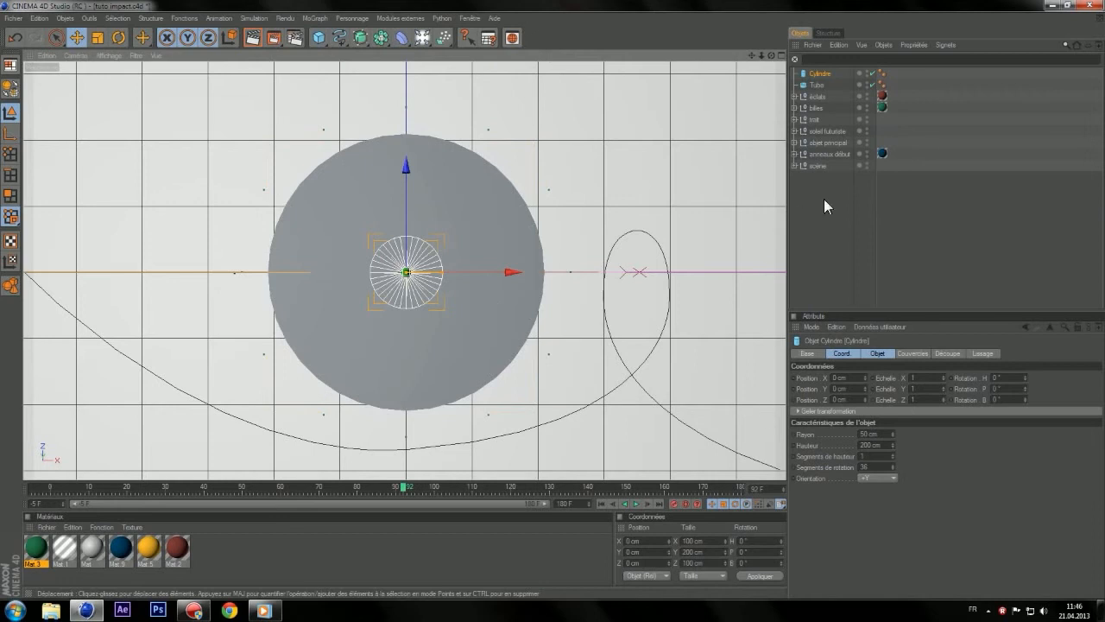
- Resize the tube to an outer radius of about 417 cm and an inner radius of about 287 cm
{"action": "left_click", "coordinate": [817, 84]}
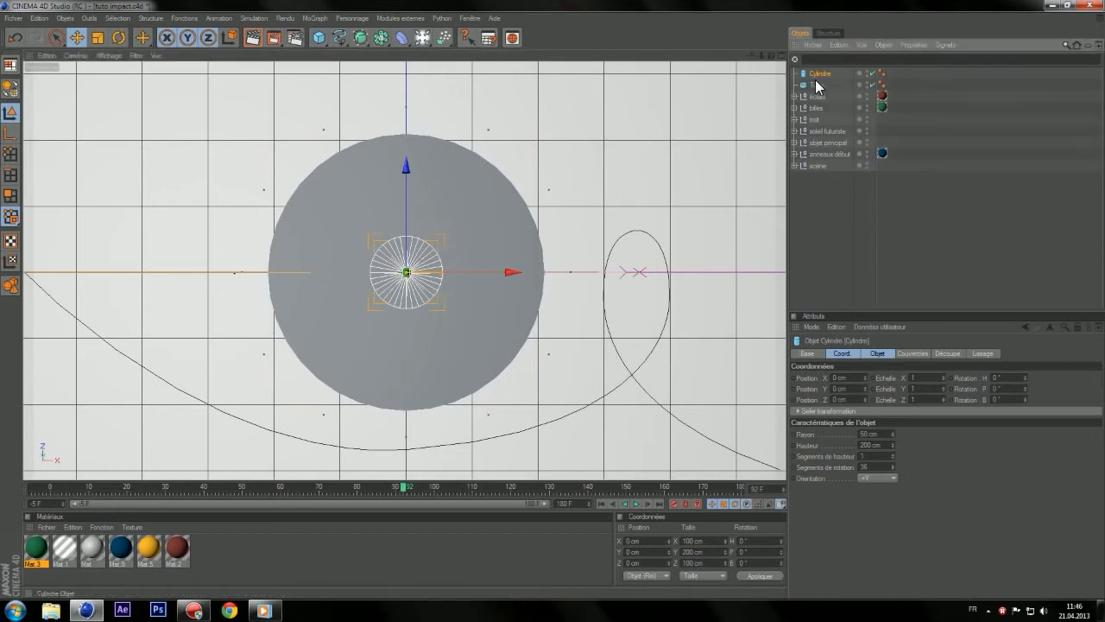
{"action": "left_click_drag", "start_coordinate": [492, 275], "coordinate": [681, 272]}
{"action": "key", "text": "ctrl+z"}
{"action": "scroll", "coordinate": [466, 273], "scroll_direction": "down", "scroll_amount": 5}
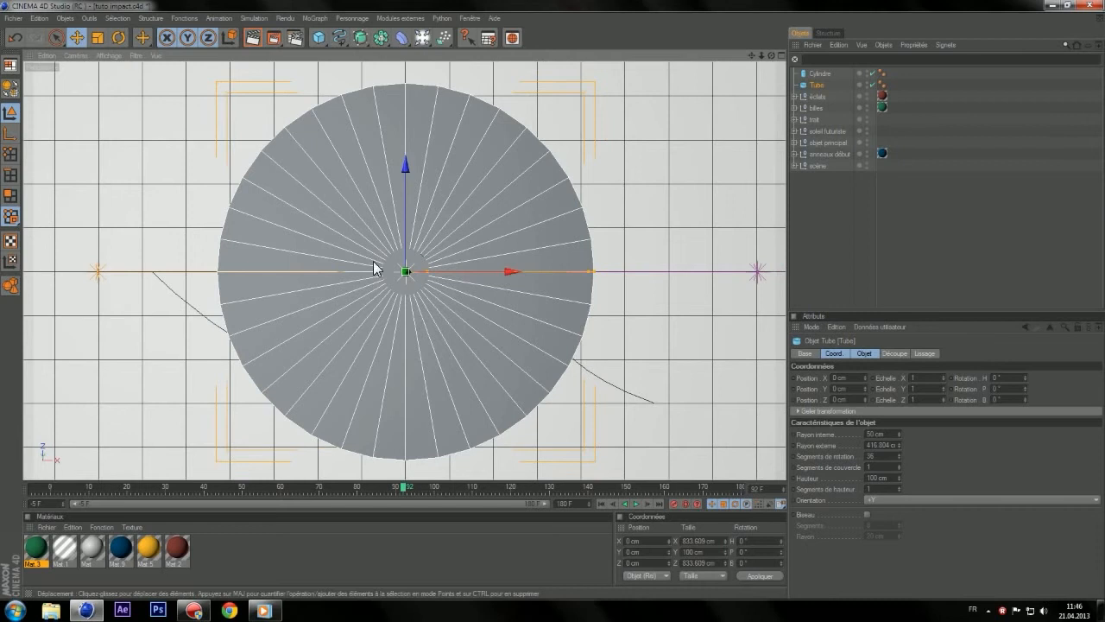
{"action": "left_click_drag", "start_coordinate": [427, 272], "coordinate": [535, 272]}
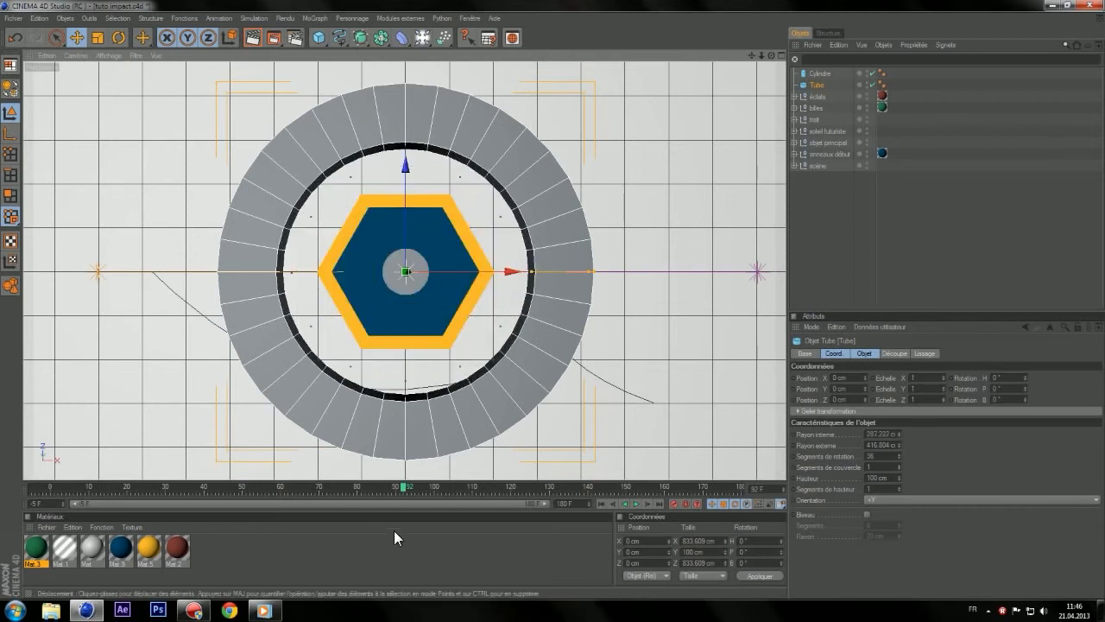
- Check the iris opening moment in the Windows Media Player reference film and move the Cinema 4D timeline to frame 70
{"action": "left_click_drag", "start_coordinate": [403, 489], "coordinate": [316, 491]}
{"action": "left_click", "coordinate": [264, 610]}
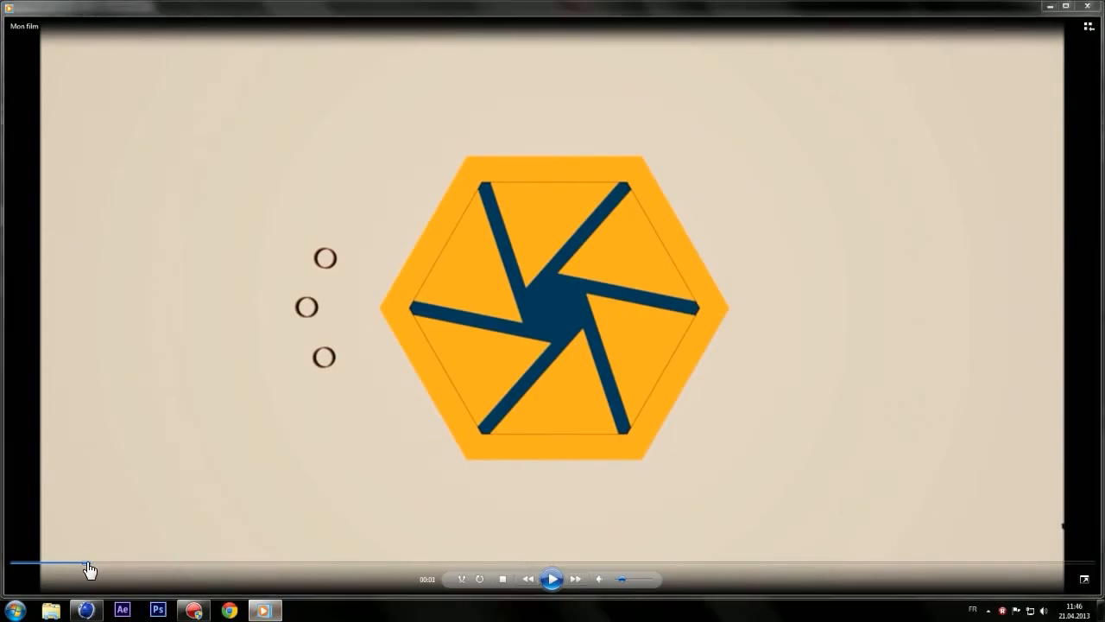
{"action": "left_click", "coordinate": [553, 579]}
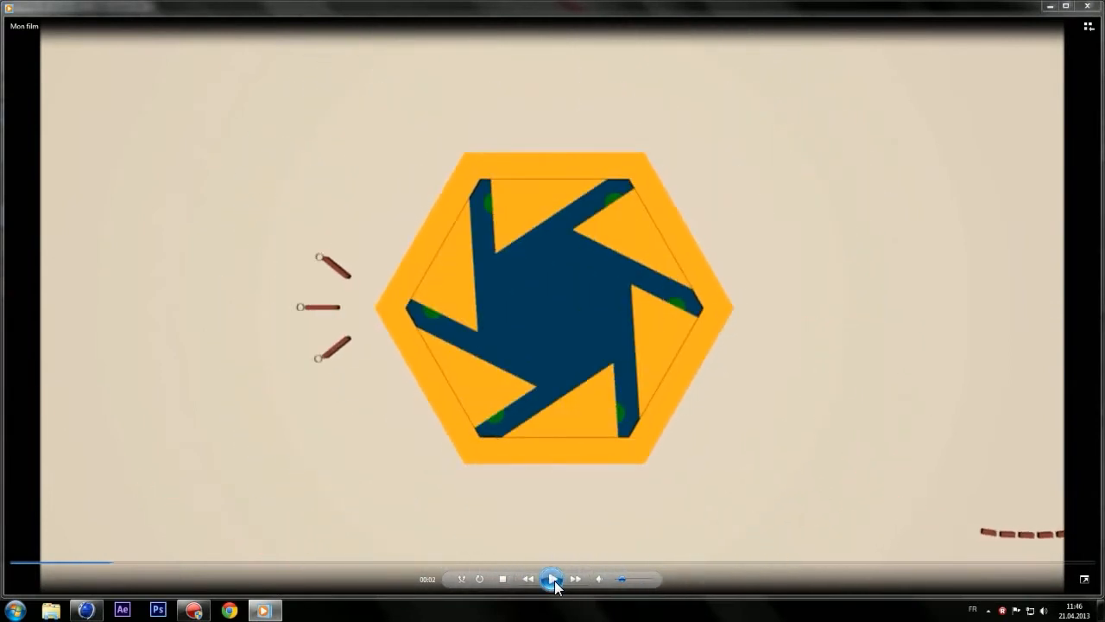
{"action": "left_click", "coordinate": [1051, 6]}
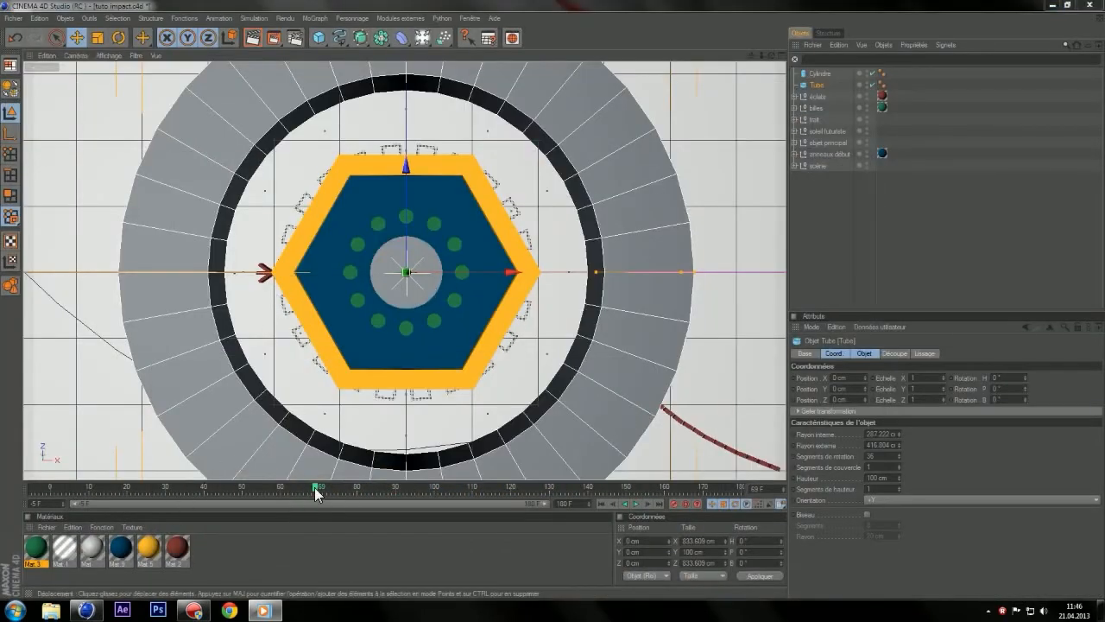
{"action": "left_click_drag", "start_coordinate": [316, 489], "coordinate": [321, 488]}
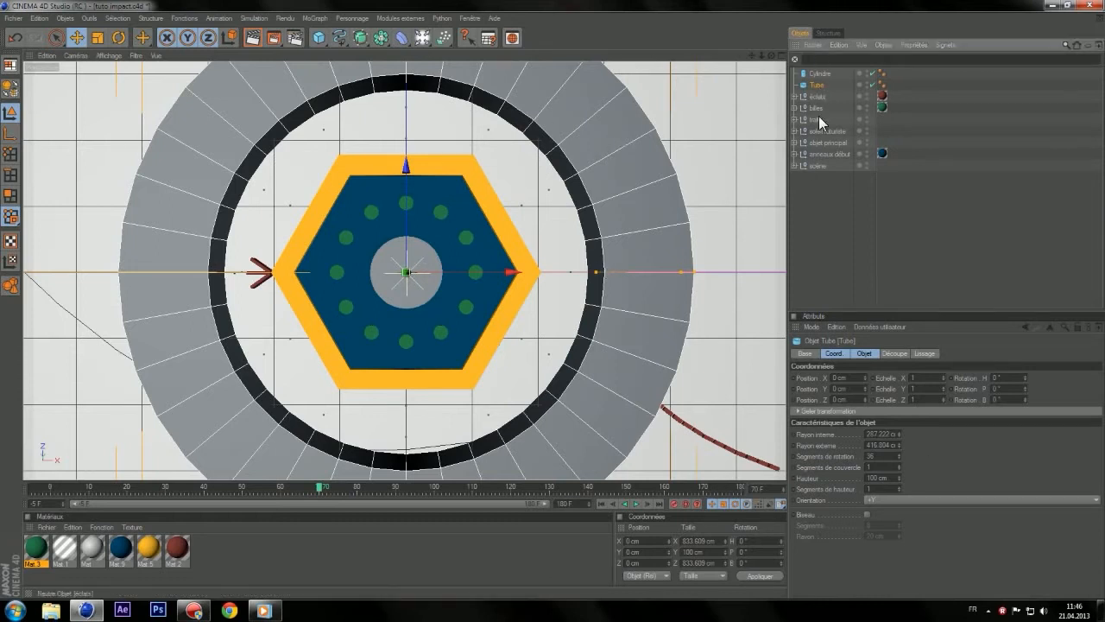
- Make the tube hexagonal with 6 rotation segments and reduce its inner radius to about 191 cm, inside the orange border
{"action": "left_click", "coordinate": [882, 400]}
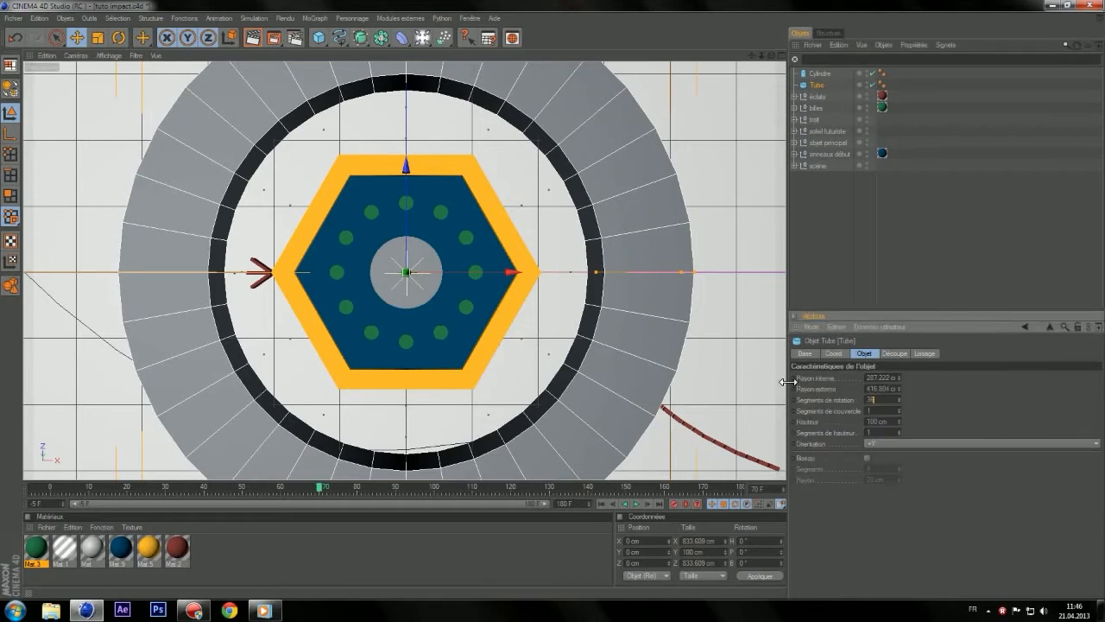
{"action": "type", "text": "6"}
{"action": "key", "text": "Return"}
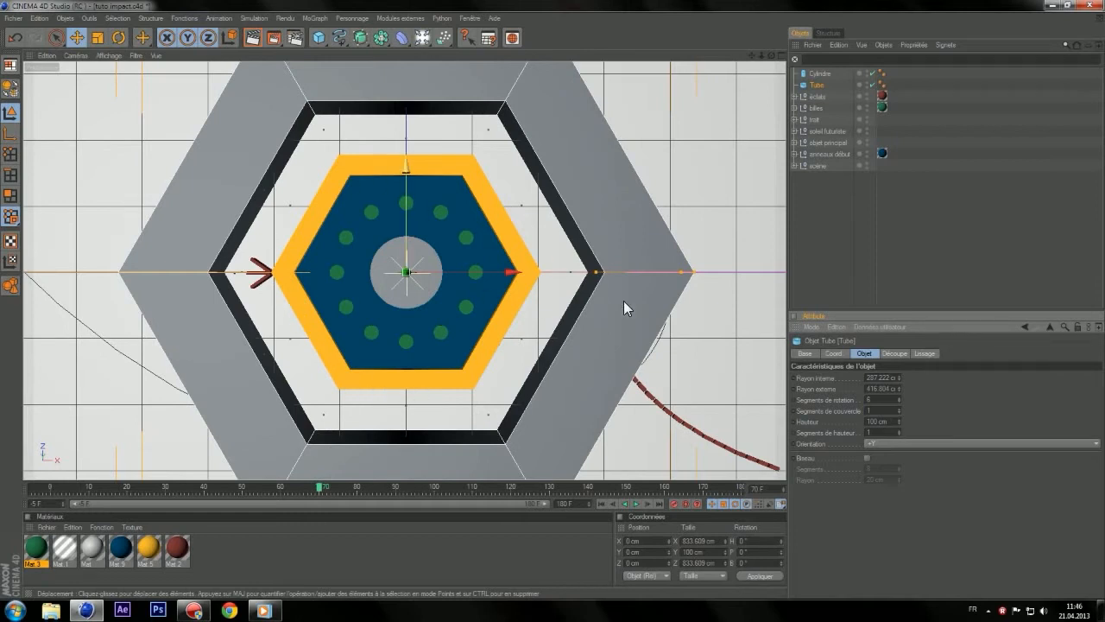
{"action": "left_click_drag", "start_coordinate": [595, 272], "coordinate": [526, 273]}
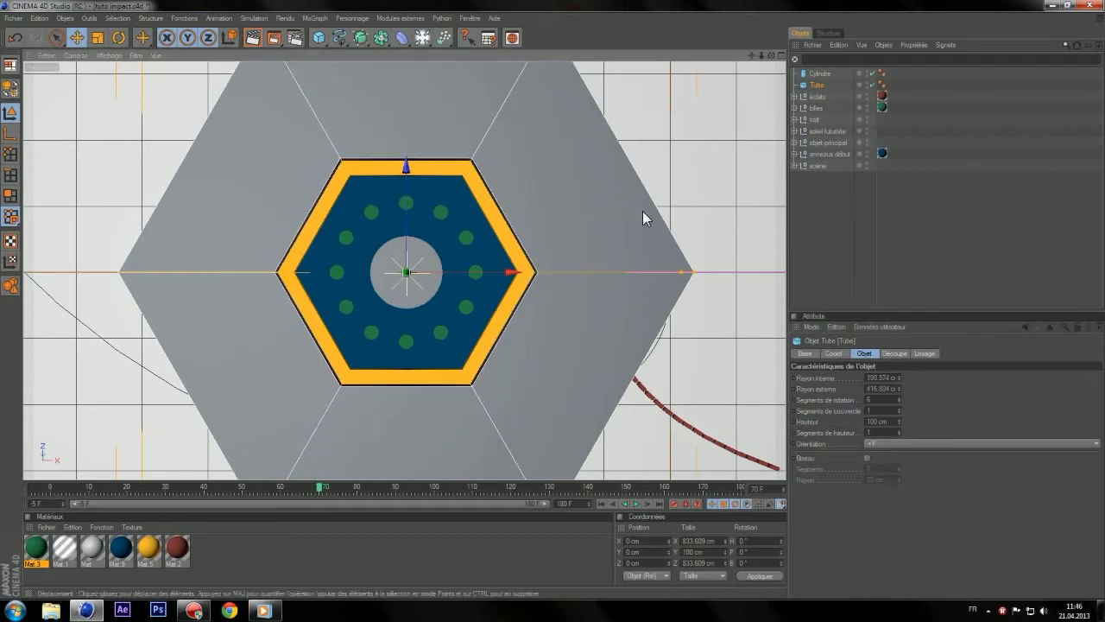
- Add a Boolean object and turn the cylinder into a triangle by setting its rotation segments to 3
{"action": "left_click_drag", "start_coordinate": [376, 45], "coordinate": [505, 49]}
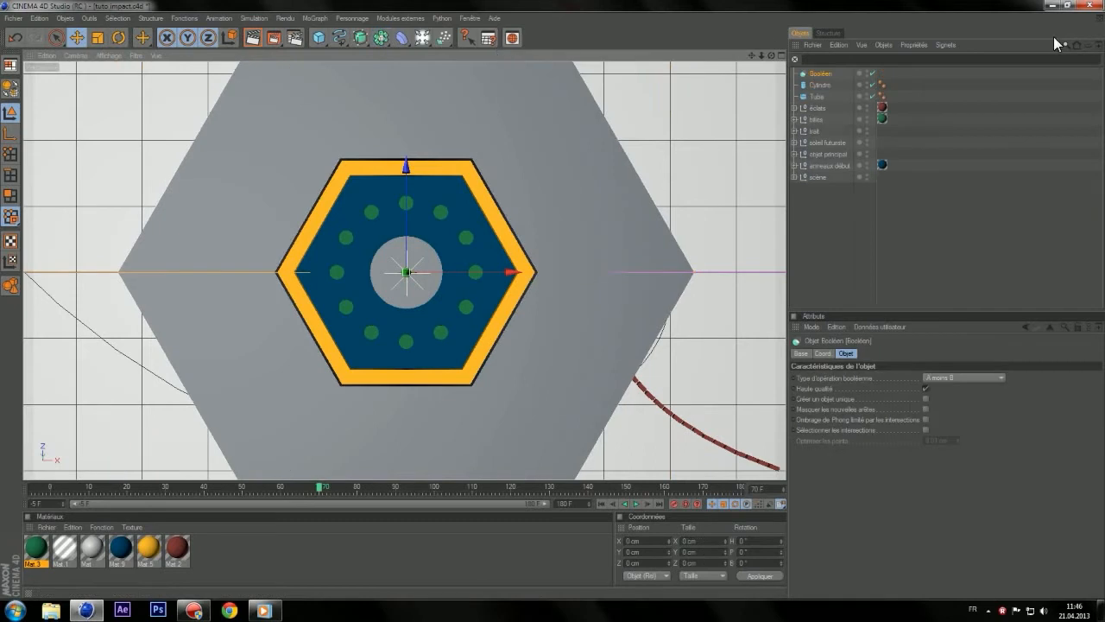
{"action": "left_click", "coordinate": [815, 84]}
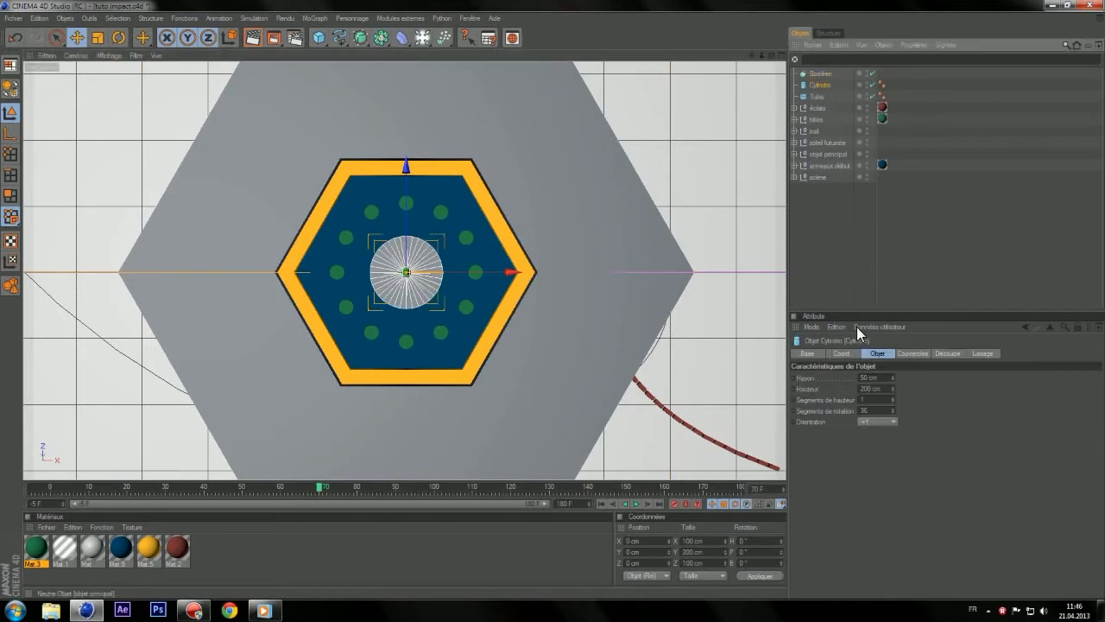
{"action": "double_click", "coordinate": [866, 411]}
{"action": "type", "text": "3"}
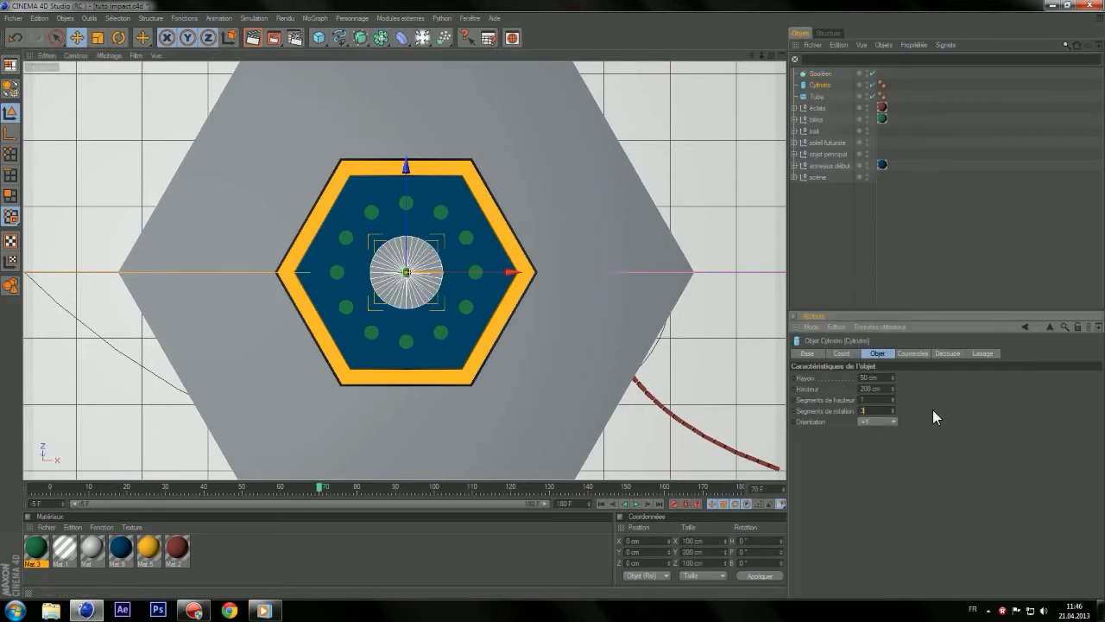
{"action": "key", "text": "Return"}
- Set the triangular cylinder's radius to 49 cm and its height to 25 cm
{"action": "left_click_drag", "start_coordinate": [881, 388], "coordinate": [783, 364]}
{"action": "type", "text": "10"}
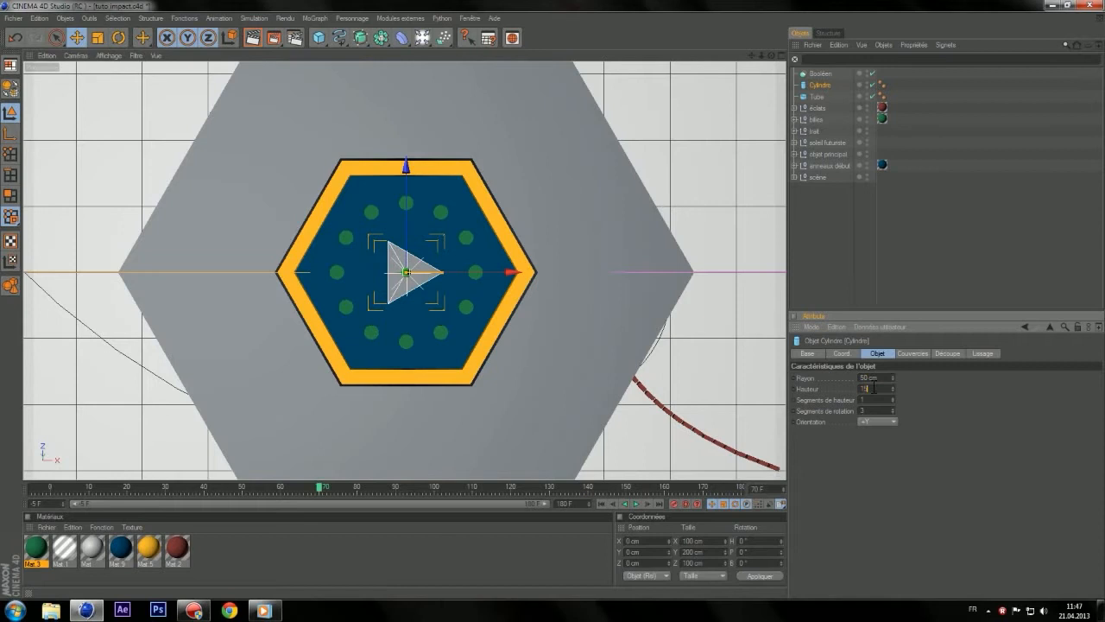
{"action": "key", "text": "Return"}
{"action": "left_click_drag", "start_coordinate": [888, 389], "coordinate": [767, 385]}
{"action": "type", "text": "20"}
{"action": "left_click", "coordinate": [893, 379]}
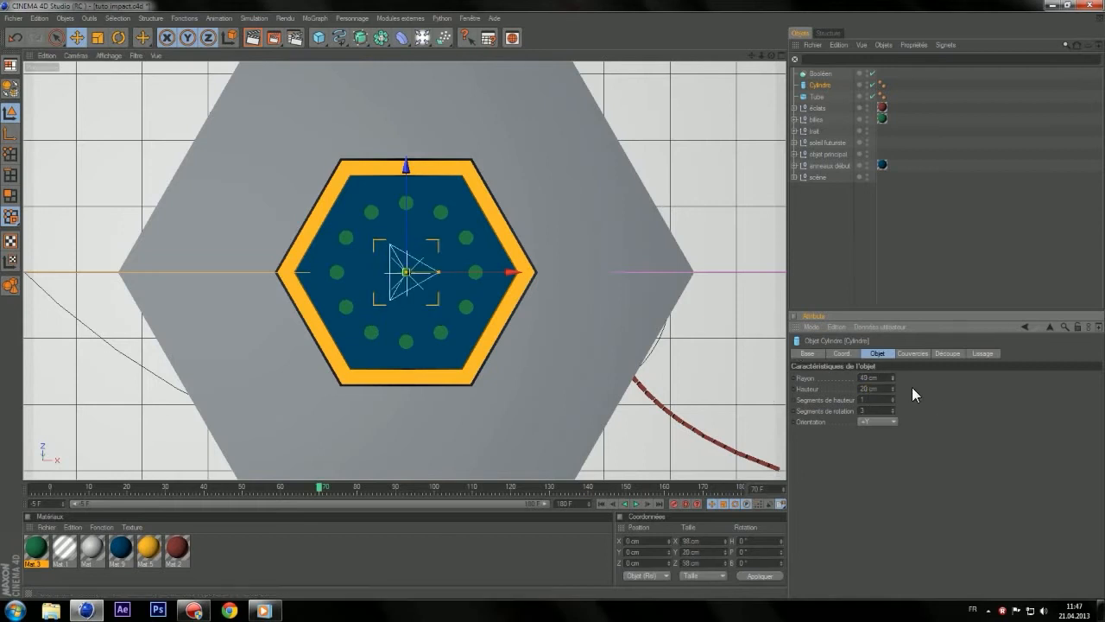
{"action": "left_click_drag", "start_coordinate": [882, 389], "coordinate": [822, 393]}
{"action": "type", "text": "25"}
{"action": "key", "text": "Return"}
- Flatten the triangular cylinder to a height of 1 cm and raise it to about 16.35 cm in Y
{"action": "middle_click", "coordinate": [489, 322]}
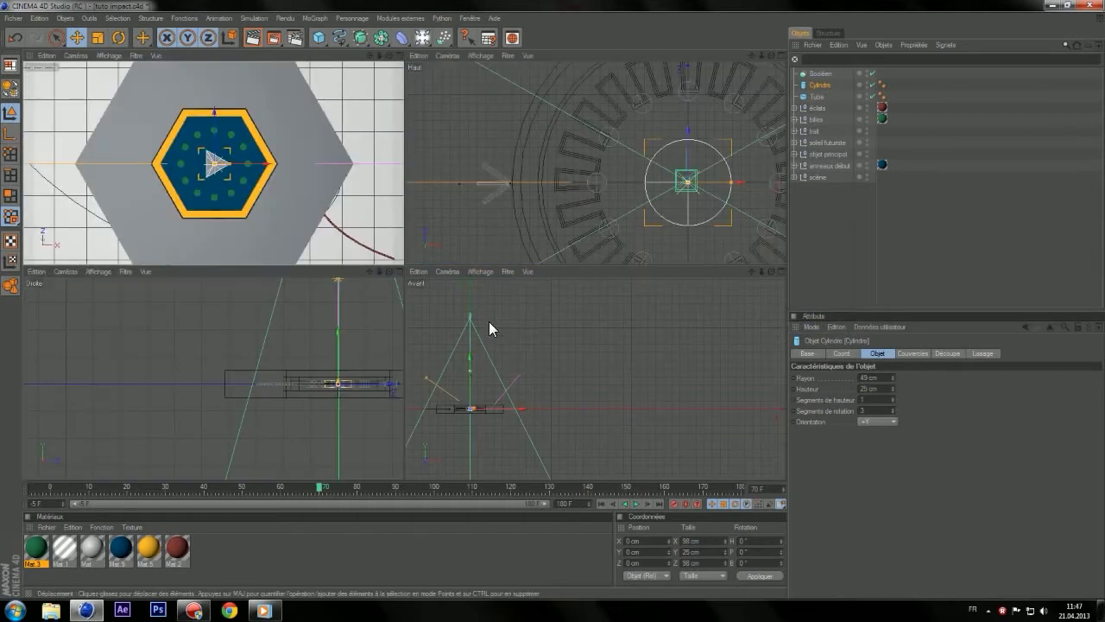
{"action": "middle_click", "coordinate": [339, 325]}
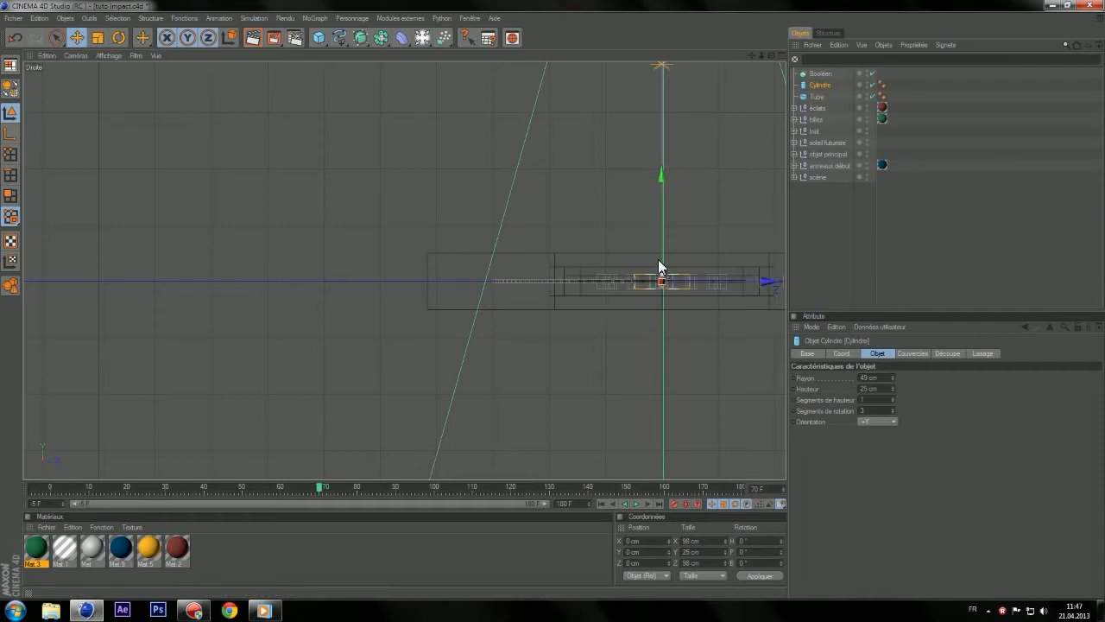
{"action": "left_click_drag", "start_coordinate": [659, 266], "coordinate": [658, 262]}
{"action": "left_click", "coordinate": [876, 389]}
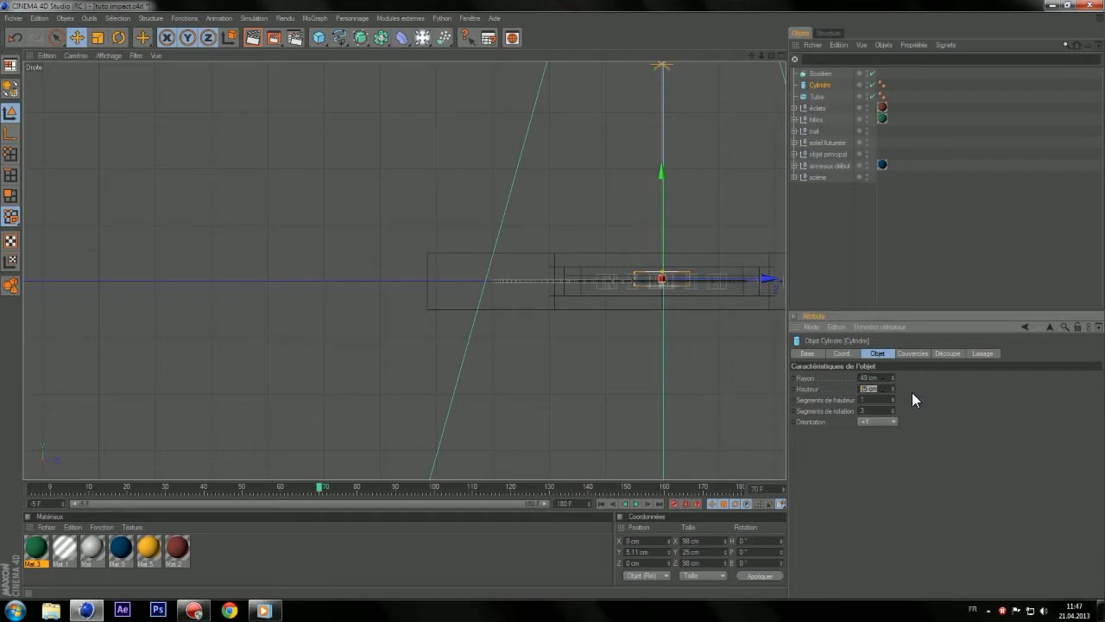
{"action": "type", "text": "5"}
{"action": "key", "text": "Return"}
{"action": "left_click_drag", "start_coordinate": [661, 173], "coordinate": [661, 163]}
{"action": "middle_click", "coordinate": [560, 301]}
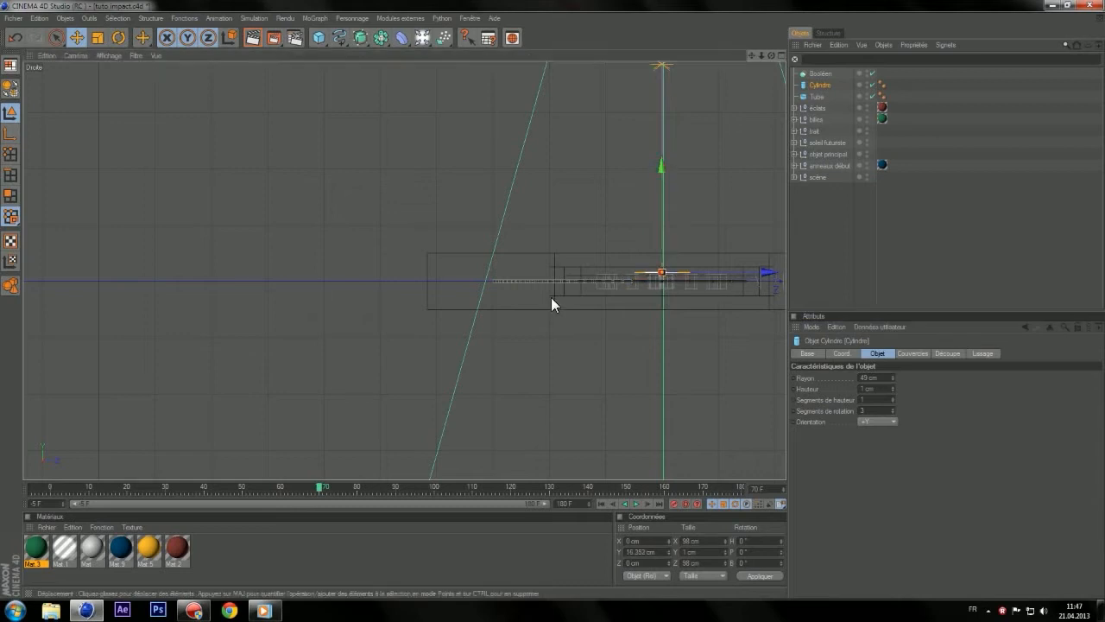
{"action": "middle_click", "coordinate": [257, 205]}
{"action": "scroll", "coordinate": [392, 356], "scroll_direction": "up", "scroll_amount": 1}
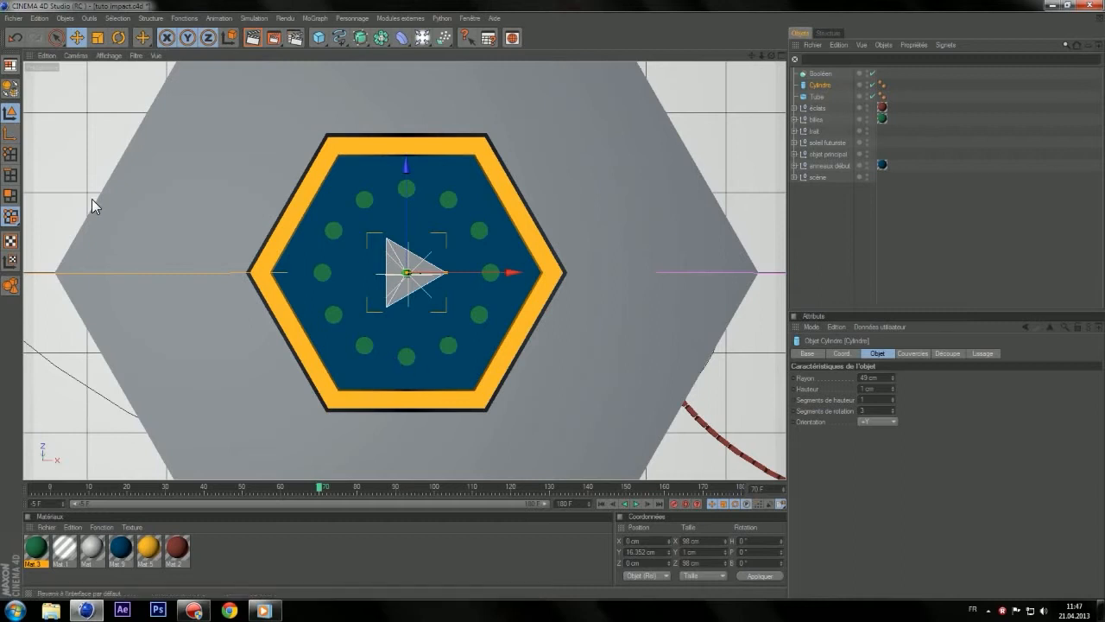
- Try rotating the triangle to a heading of -30° and placing it against the hexagon's upper-left edge
{"action": "left_click", "coordinate": [119, 38]}
{"action": "left_click_drag", "start_coordinate": [462, 290], "coordinate": [373, 265]}
{"action": "left_click", "coordinate": [75, 39]}
{"action": "left_click", "coordinate": [120, 39]}
{"action": "left_click", "coordinate": [78, 37]}
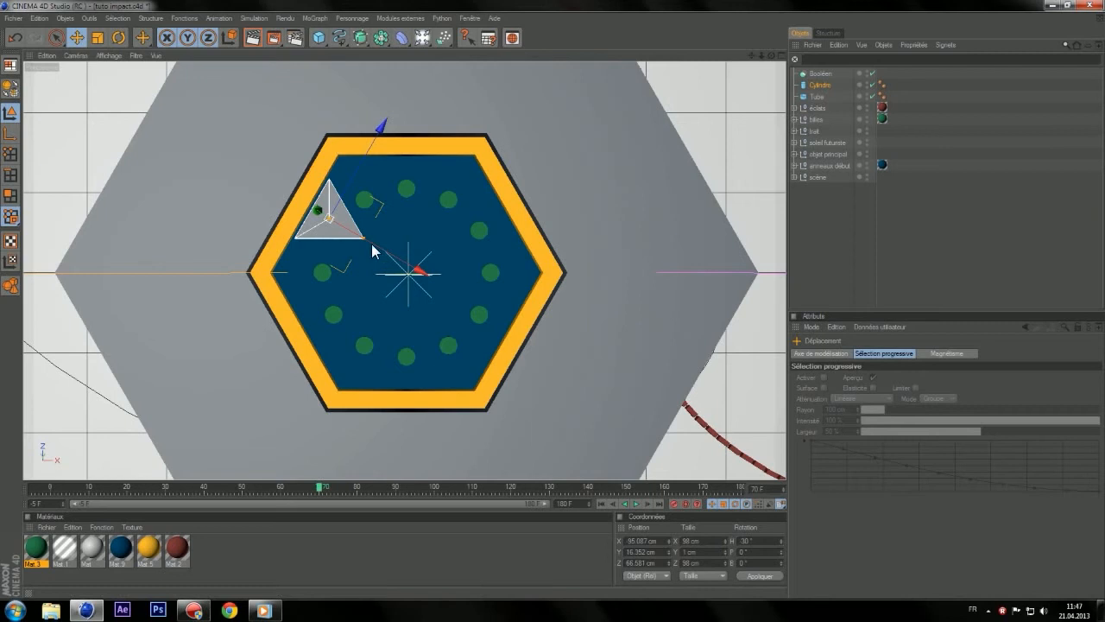
{"action": "left_click_drag", "start_coordinate": [420, 271], "coordinate": [417, 269]}
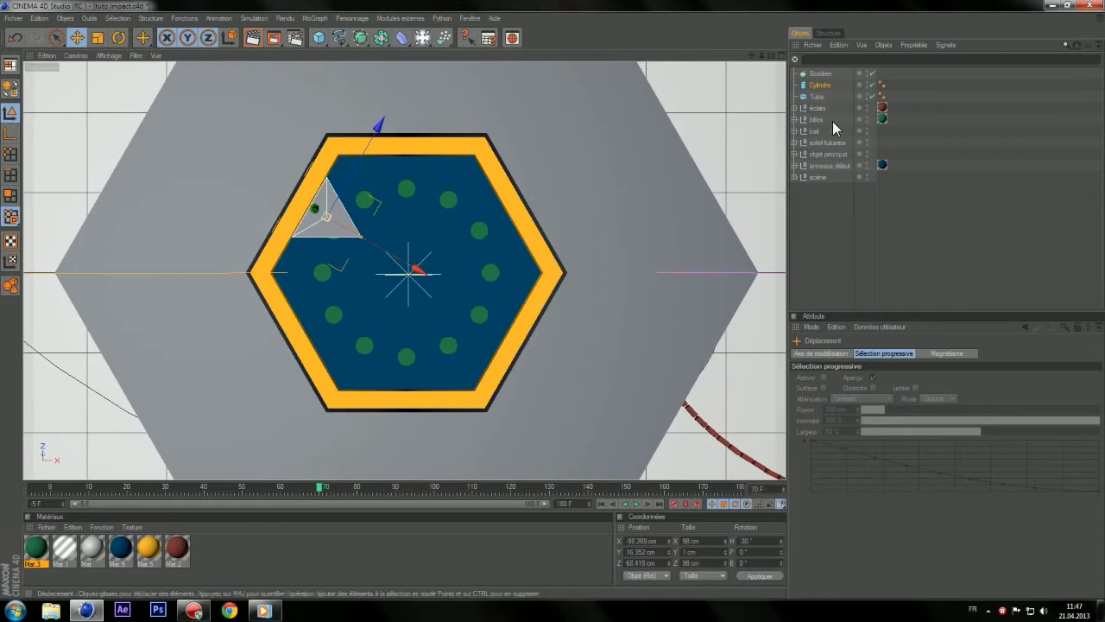
- Try enlarging the triangle to a radius of 88 cm and shifting it toward the hexagon's centre
{"action": "left_click", "coordinate": [814, 87]}
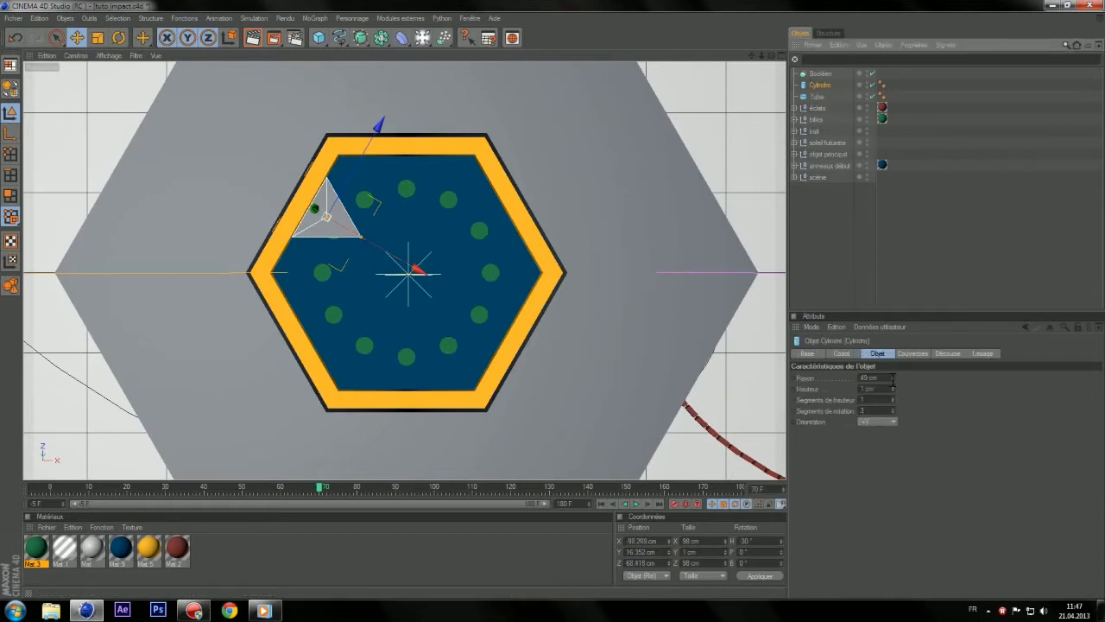
{"action": "left_click_drag", "start_coordinate": [892, 377], "coordinate": [449, 295]}
{"action": "left_click_drag", "start_coordinate": [338, 230], "coordinate": [367, 248]}
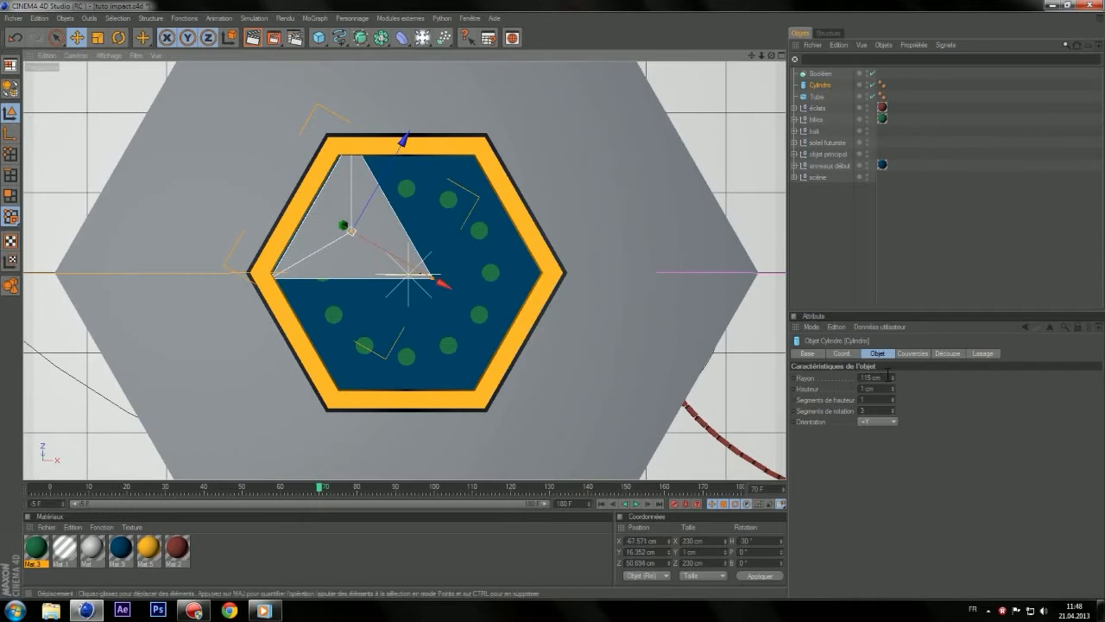
{"action": "left_click_drag", "start_coordinate": [892, 376], "coordinate": [892, 399]}
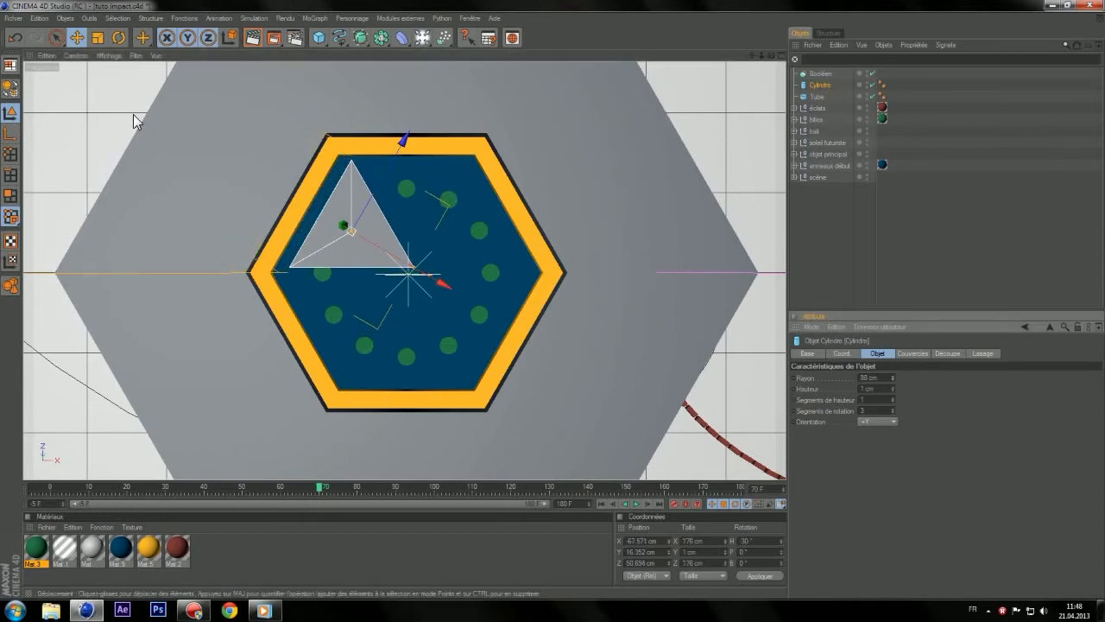
- Undo the triangle's radius, position and rotation changes
{"action": "left_click", "coordinate": [119, 38]}
{"action": "left_click", "coordinate": [15, 38]}
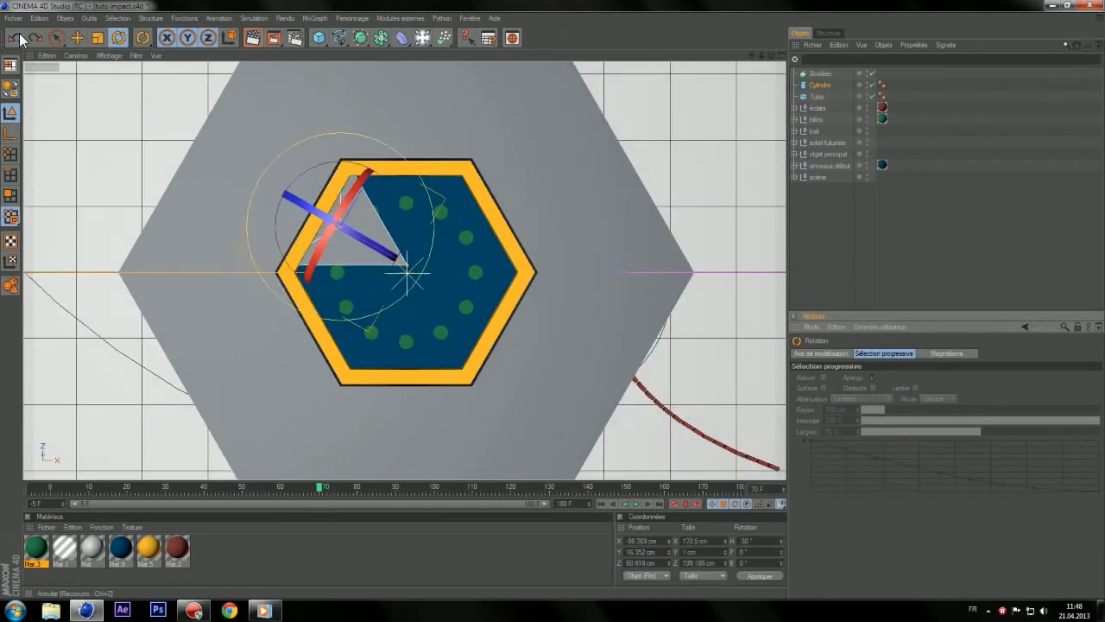
{"action": "left_click", "coordinate": [15, 38]}
{"action": "left_click", "coordinate": [16, 38]}
{"action": "left_click", "coordinate": [16, 38]}
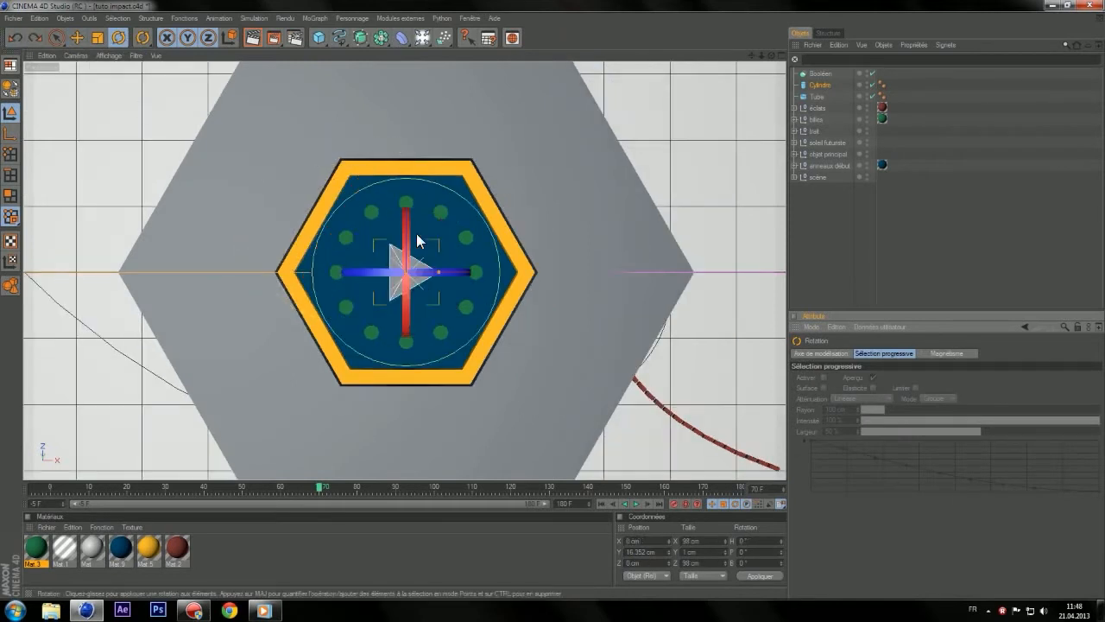
- Rotate the triangle to a heading of -90° and move it to about 117 cm in Z, against the hexagon's upper edge
{"action": "left_click_drag", "start_coordinate": [442, 218], "coordinate": [459, 311]}
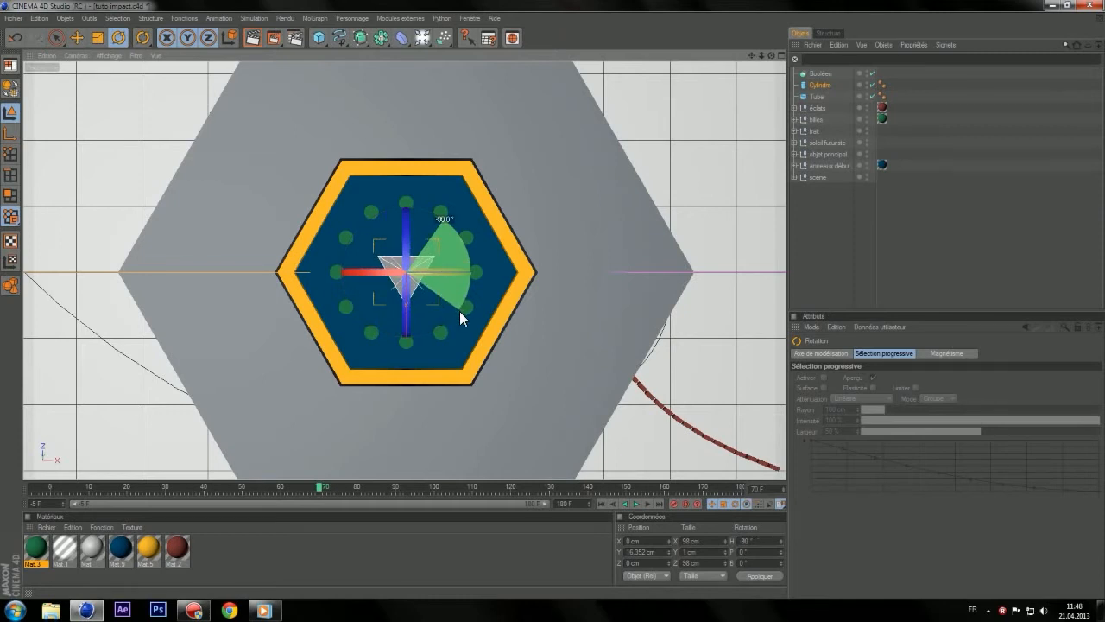
{"action": "left_click", "coordinate": [75, 38]}
{"action": "left_click_drag", "start_coordinate": [406, 358], "coordinate": [406, 267]}
{"action": "left_click", "coordinate": [819, 85]}
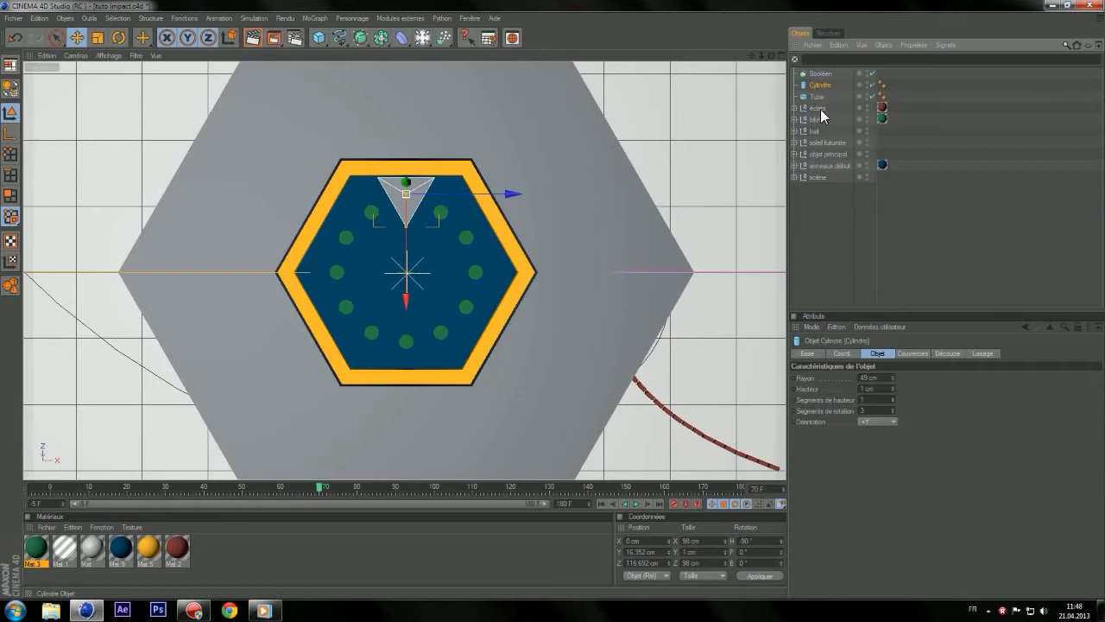
- Enlarge the triangle to a radius of 96 cm and move it to about 96 cm in Z, with its tip on the hexagon's centre
{"action": "left_click_drag", "start_coordinate": [893, 379], "coordinate": [893, 342]}
{"action": "left_click_drag", "start_coordinate": [408, 251], "coordinate": [407, 261]}
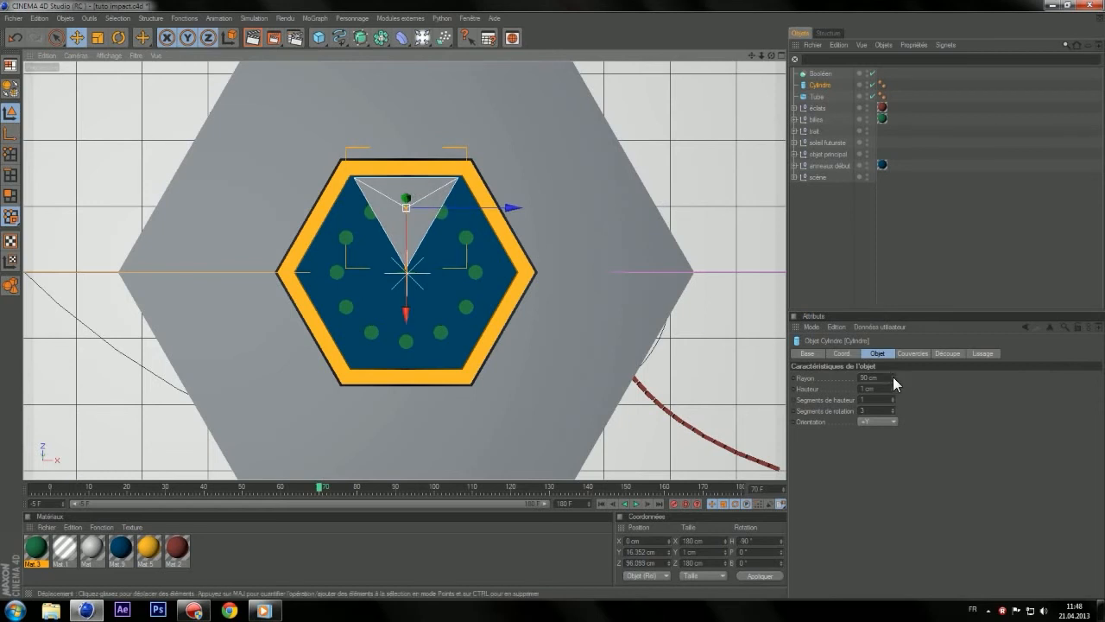
{"action": "left_click_drag", "start_coordinate": [891, 374], "coordinate": [891, 374]}
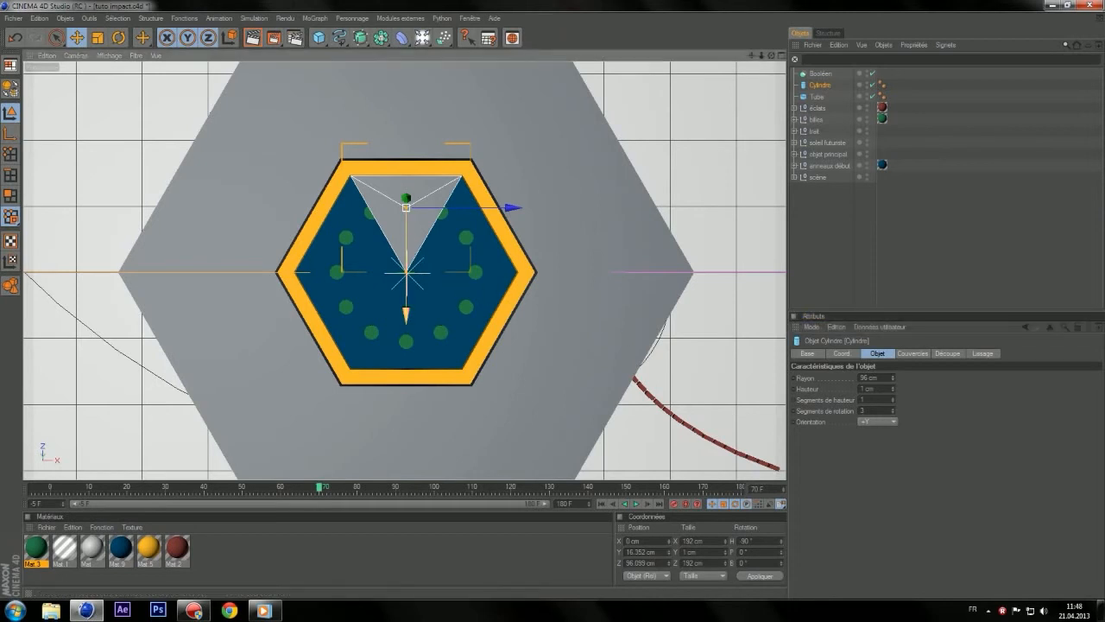
{"action": "scroll", "coordinate": [478, 357], "scroll_direction": "up", "scroll_amount": 10}
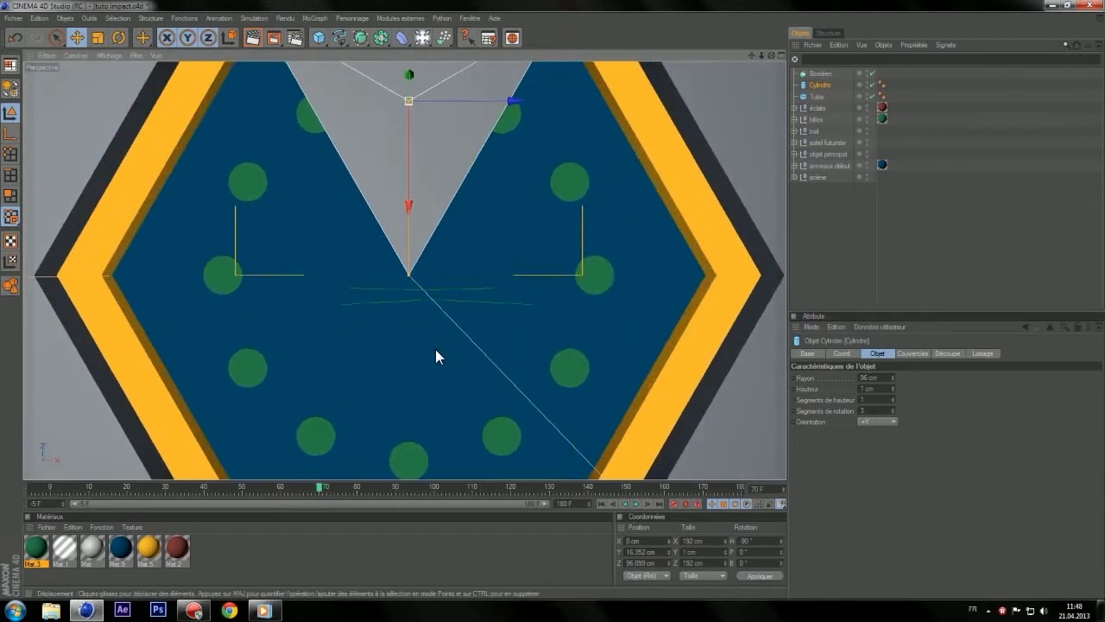
{"action": "scroll", "coordinate": [436, 350], "scroll_direction": "down", "scroll_amount": 2}
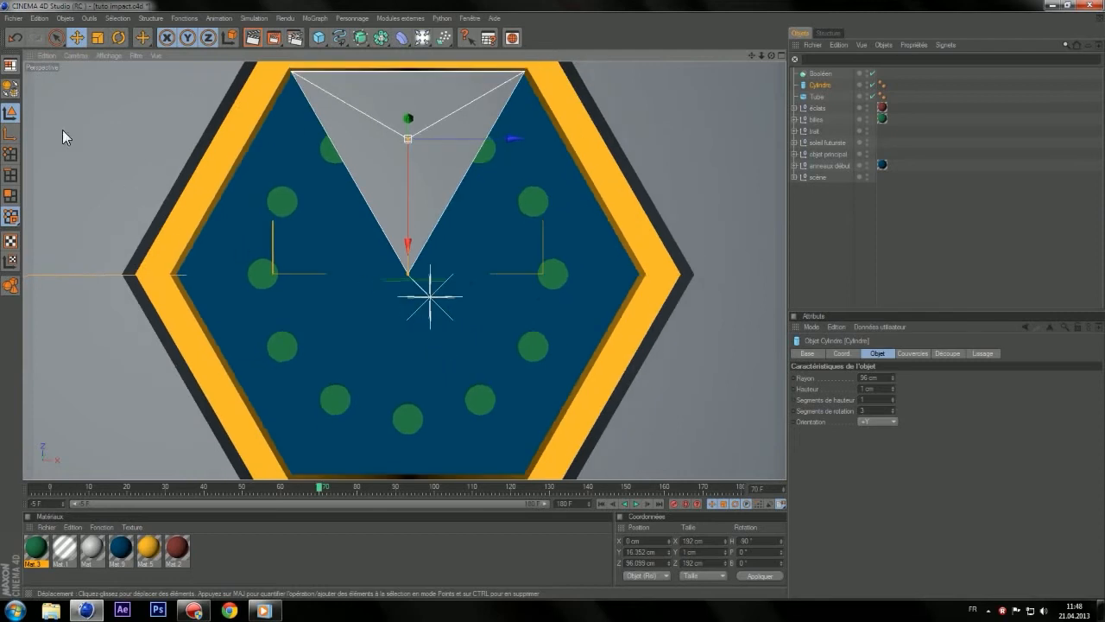
- Try to select and adjust the triangle's tip point at the hexagon's centre in point mode
{"action": "left_click", "coordinate": [56, 37]}
{"action": "left_click_drag", "start_coordinate": [408, 274], "coordinate": [408, 270]}
{"action": "left_click", "coordinate": [16, 37]}
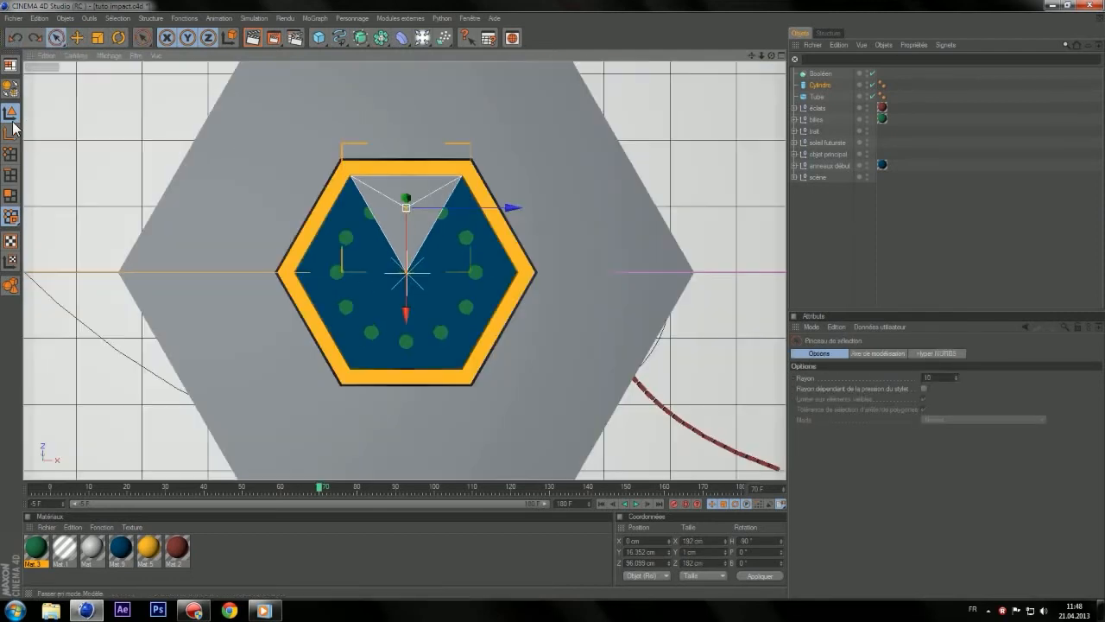
{"action": "left_click", "coordinate": [11, 156]}
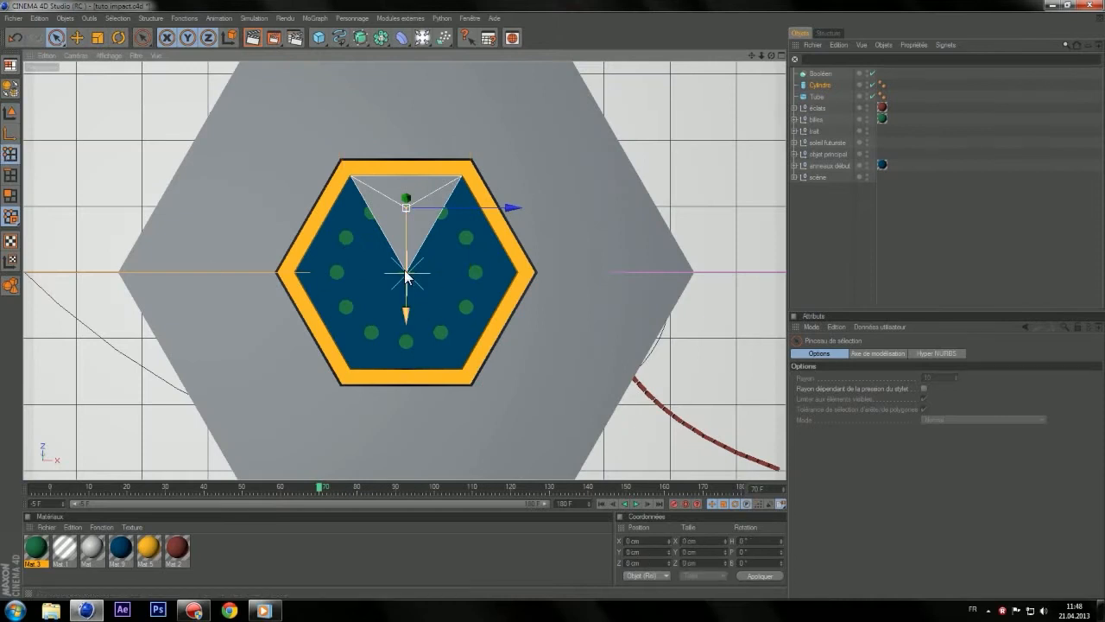
{"action": "scroll", "coordinate": [408, 274], "scroll_direction": "up", "scroll_amount": 5}
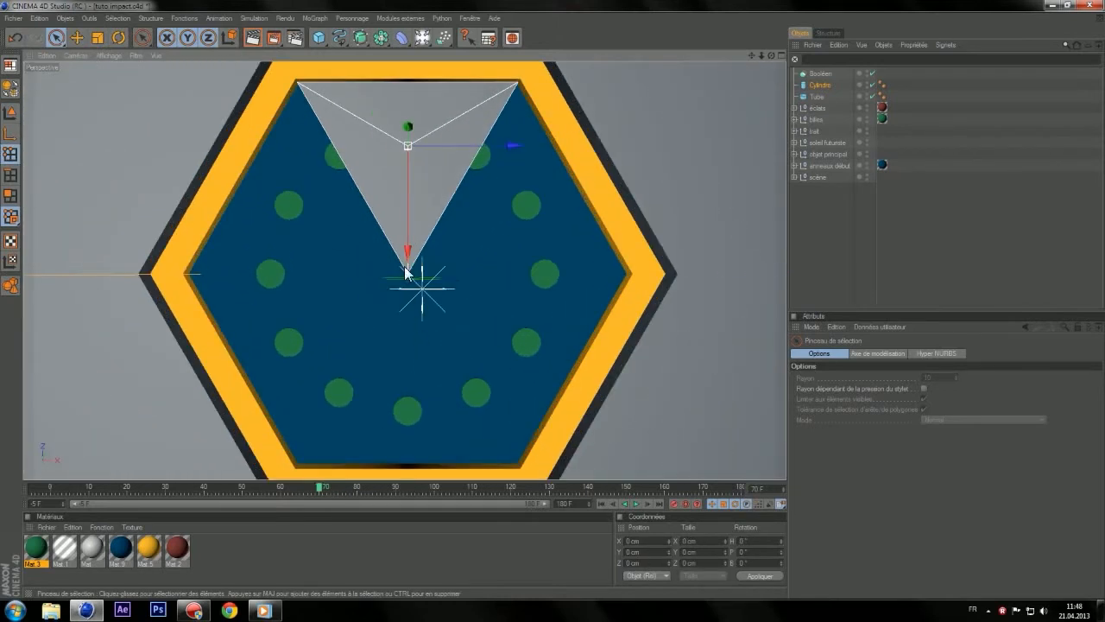
{"action": "left_click", "coordinate": [815, 86]}
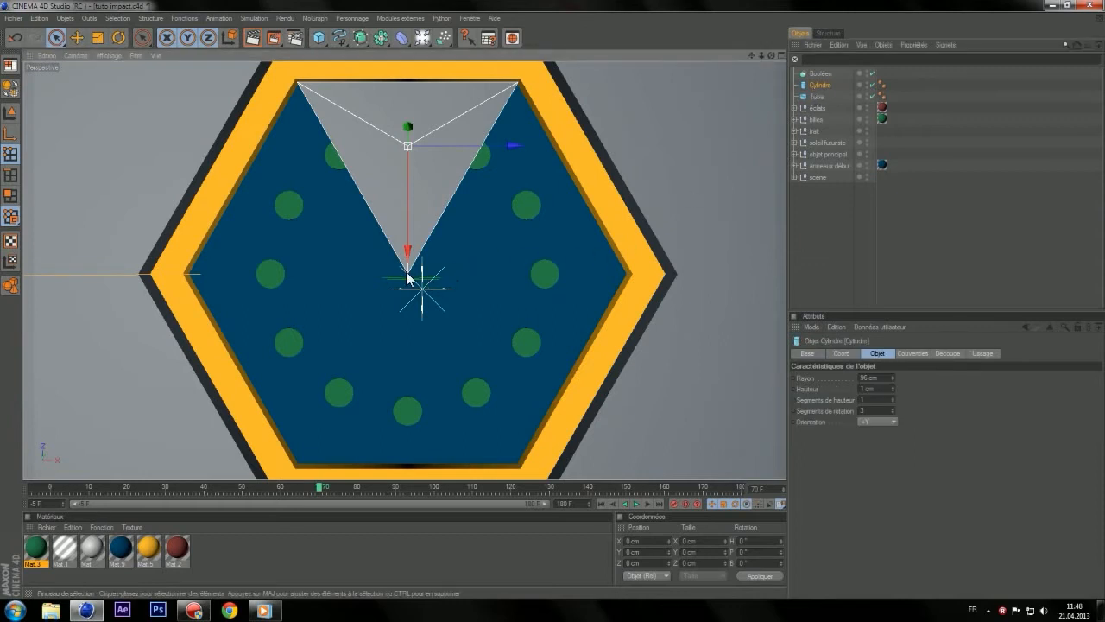
{"action": "scroll", "coordinate": [410, 304], "scroll_direction": "down", "scroll_amount": 1}
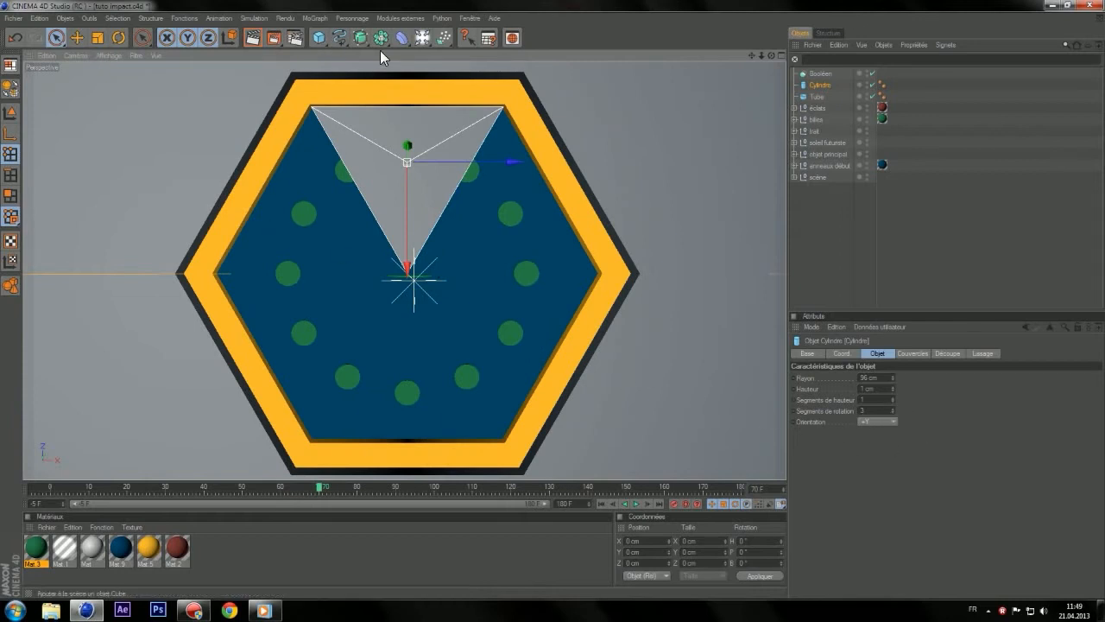
- Add a MoGraph Cloner and disable the Boolean and Tube objects, keeping the triangle enabled
{"action": "left_click", "coordinate": [362, 37]}
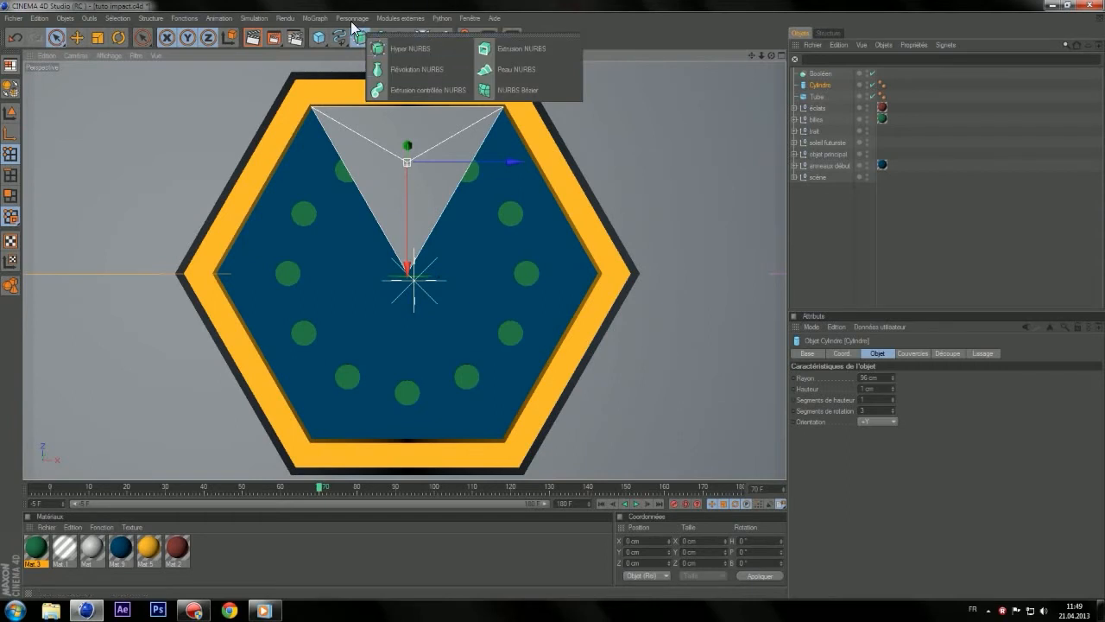
{"action": "left_click", "coordinate": [316, 18]}
{"action": "left_click", "coordinate": [335, 100]}
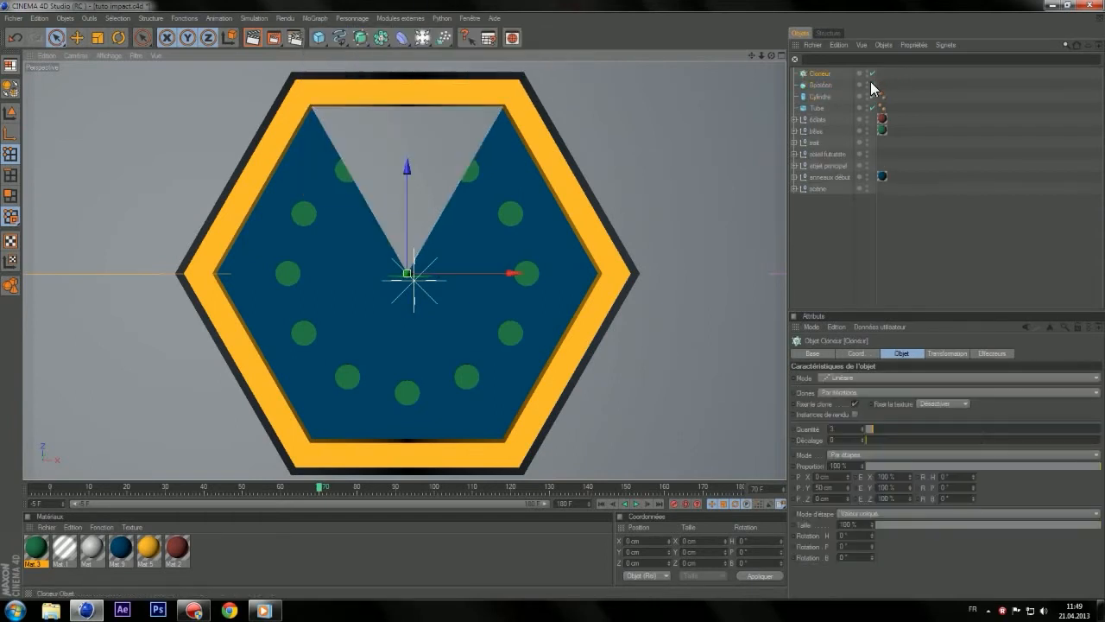
{"action": "left_click", "coordinate": [873, 97]}
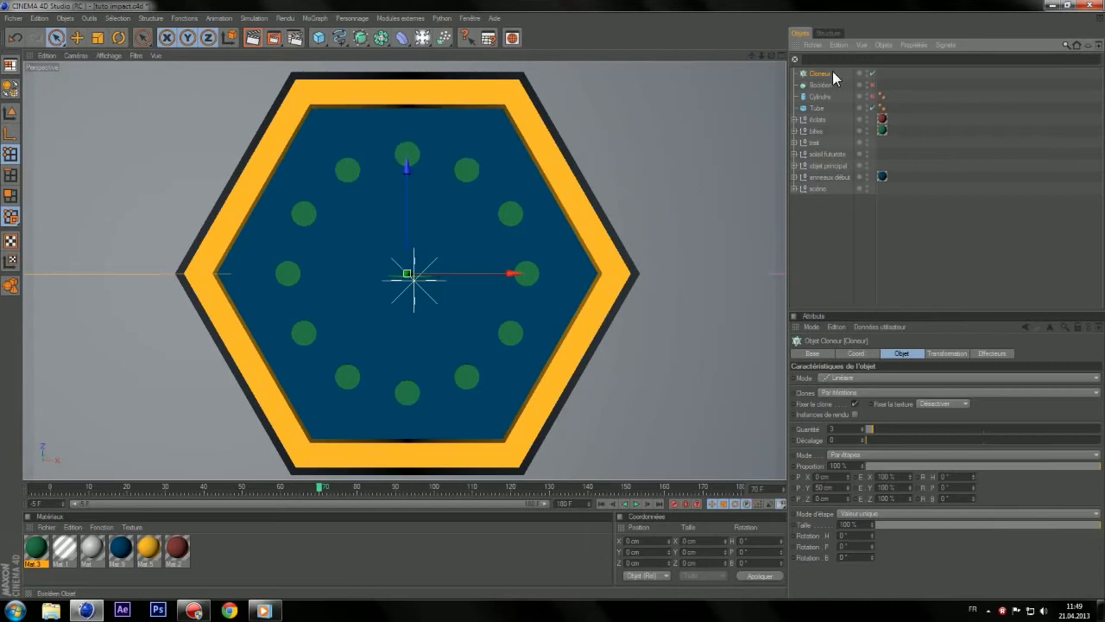
{"action": "left_click", "coordinate": [873, 97]}
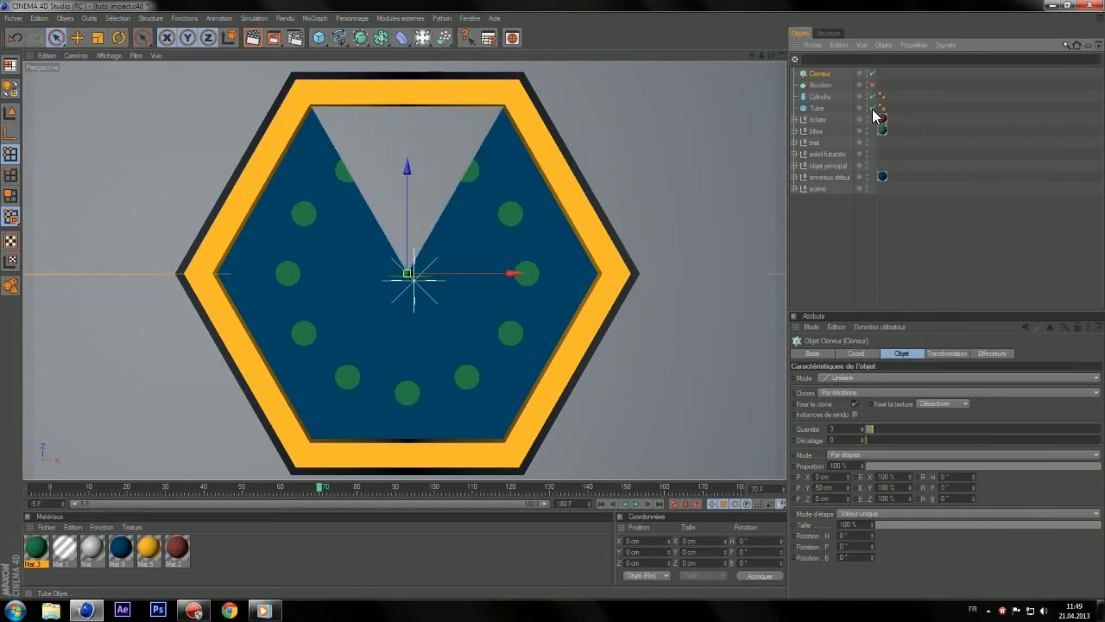
{"action": "left_click", "coordinate": [873, 108]}
- Nest the triangle cylinder under the Cloner and set the Cloner's Y position offset to 0
{"action": "left_click_drag", "start_coordinate": [821, 97], "coordinate": [829, 78]}
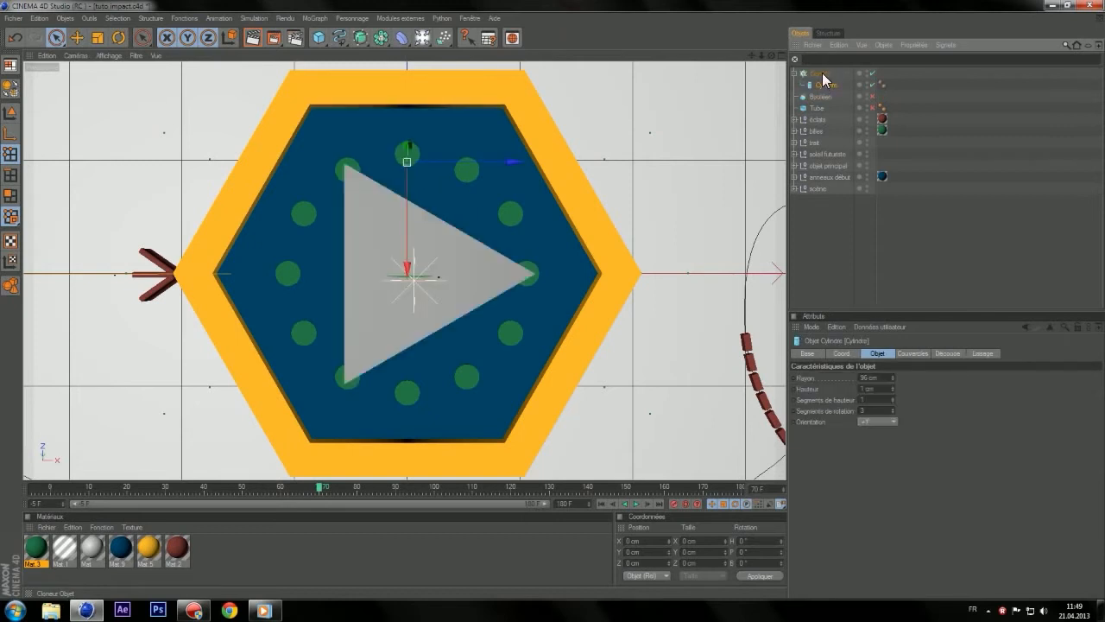
{"action": "left_click", "coordinate": [820, 74]}
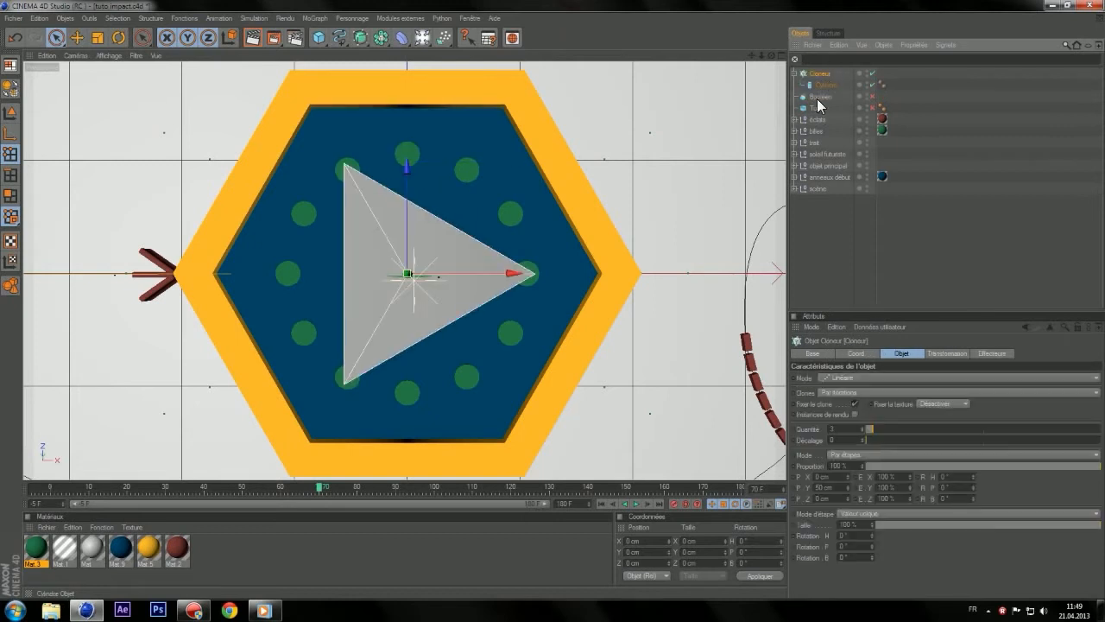
{"action": "double_click", "coordinate": [825, 486]}
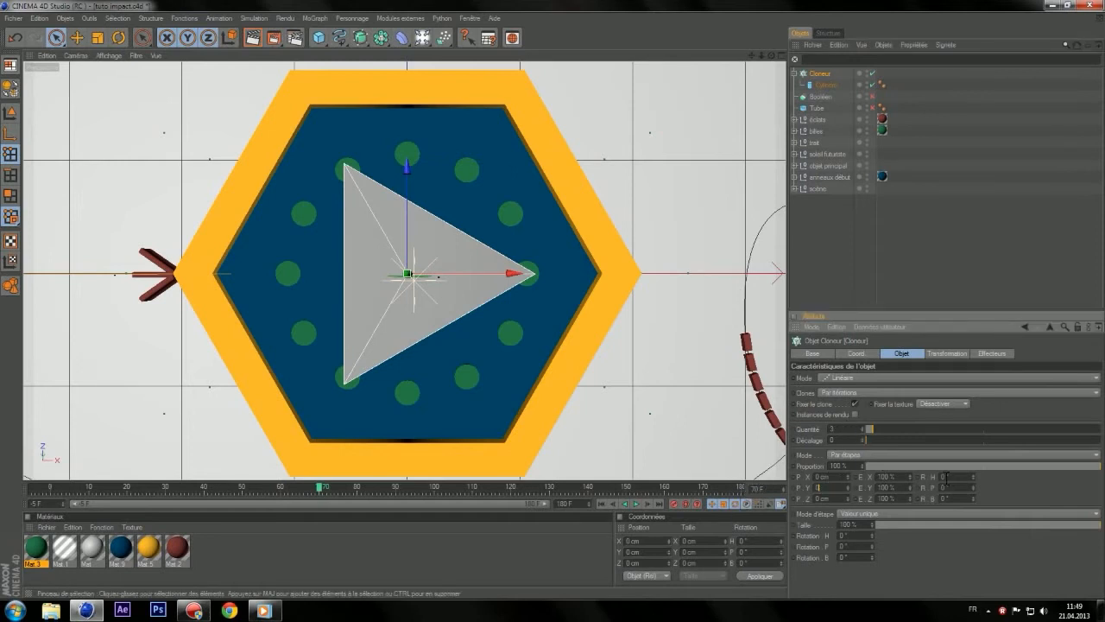
- Switch the Cloner to Radial mode and set its plane to XZ
{"action": "left_click", "coordinate": [853, 377]}
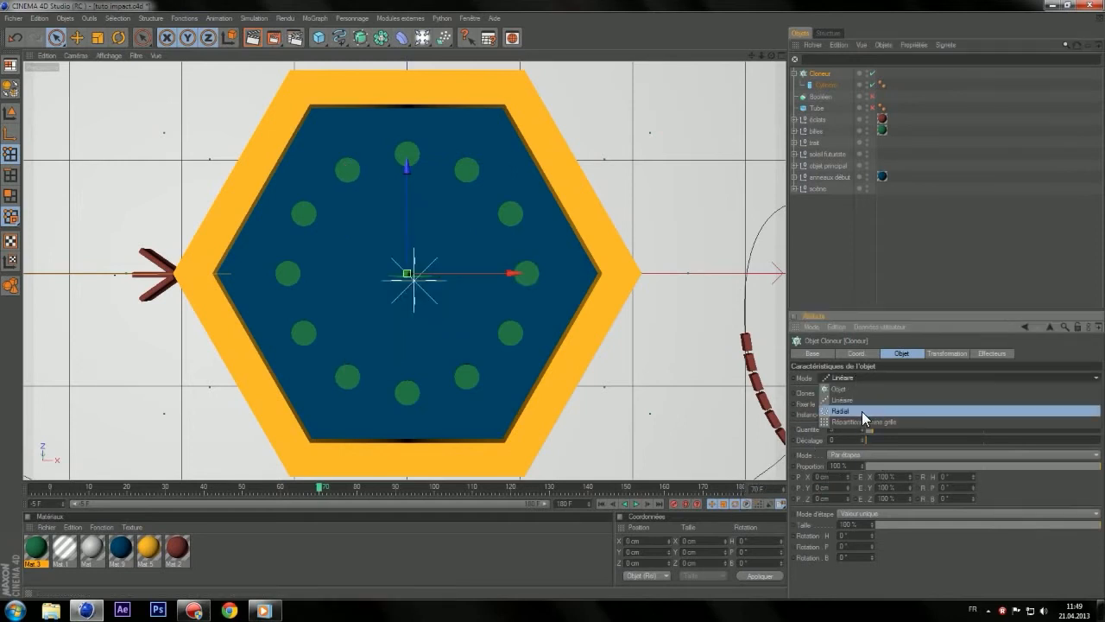
{"action": "left_click", "coordinate": [858, 410]}
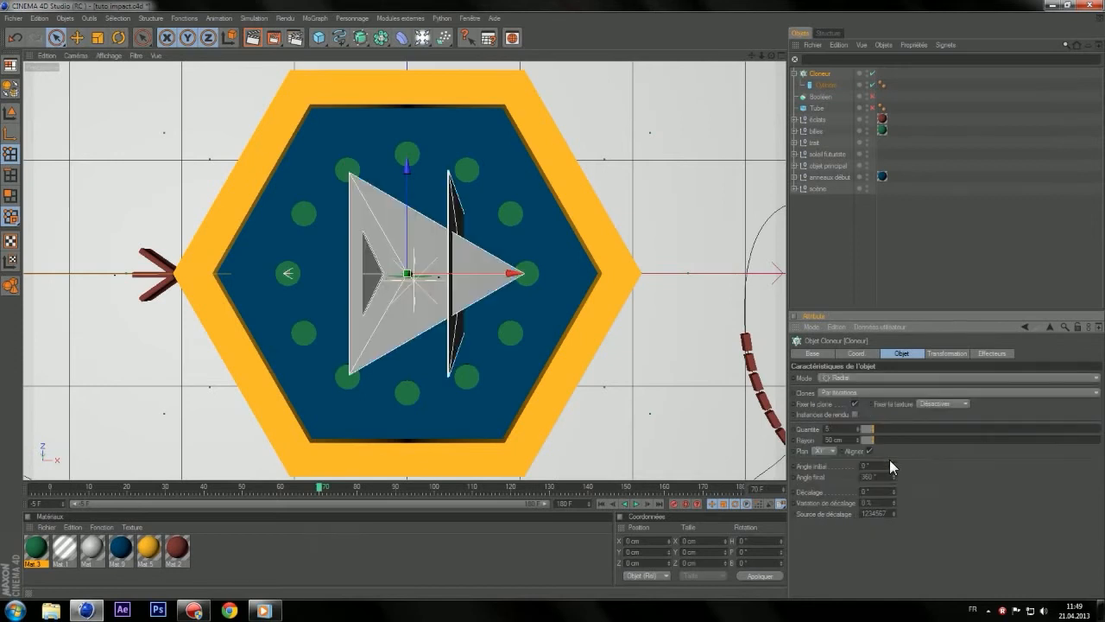
{"action": "left_click", "coordinate": [825, 449]}
{"action": "left_click", "coordinate": [824, 484]}
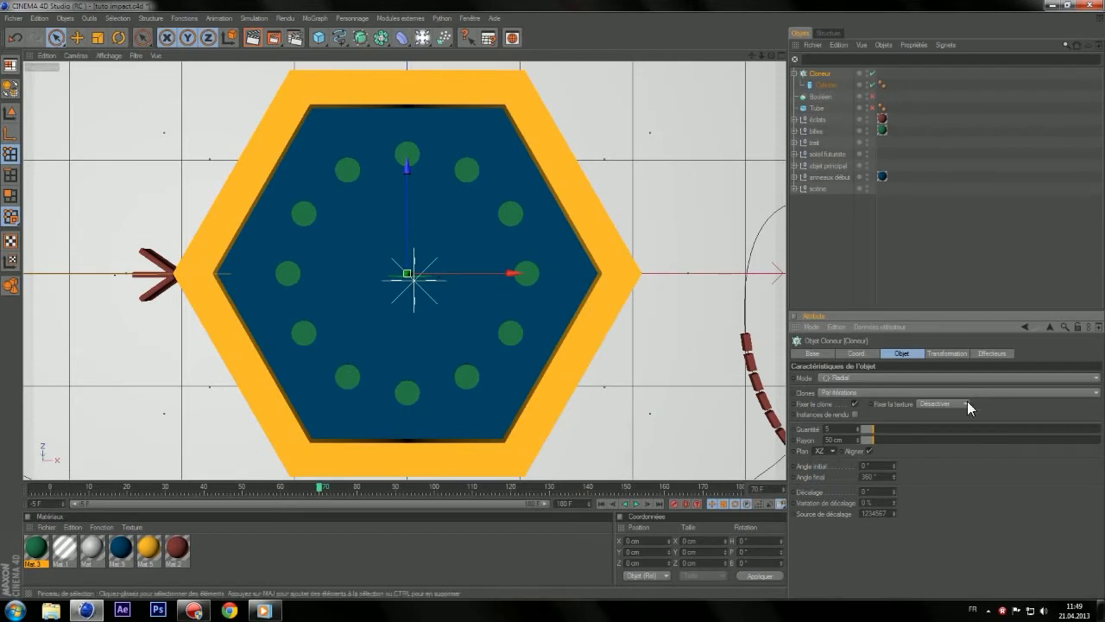
- Increase the Cloner's radius to spread the triangular blades outward to the hexagon's inner edge
{"action": "middle_click", "coordinate": [580, 344]}
{"action": "left_click_drag", "start_coordinate": [337, 333], "coordinate": [338, 328]}
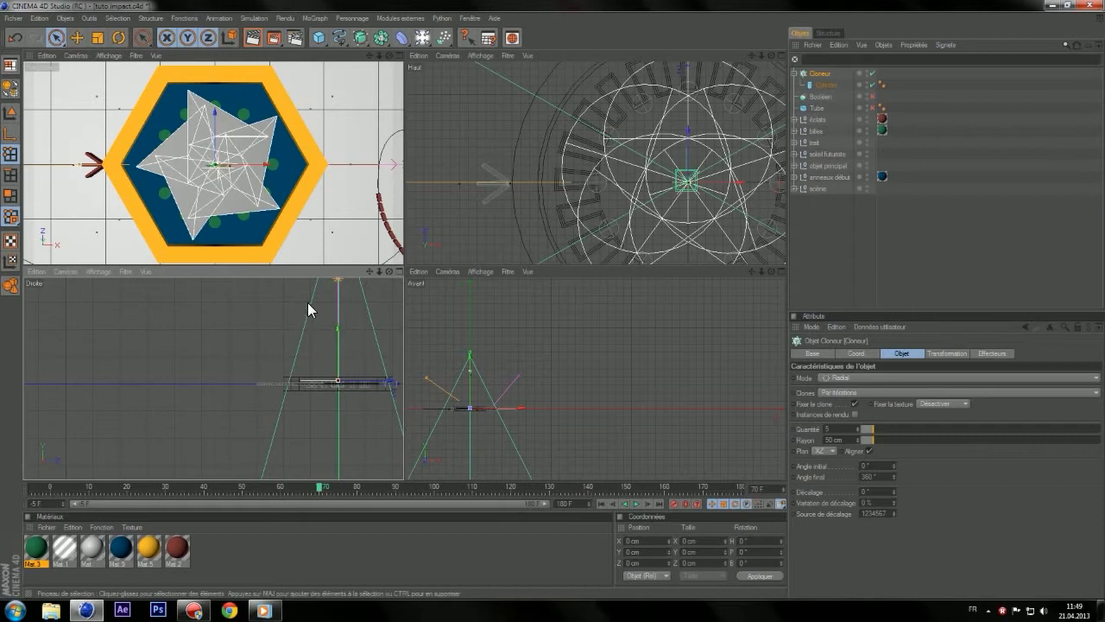
{"action": "middle_click", "coordinate": [328, 217]}
{"action": "mouse_move", "coordinate": [873, 439]}
{"action": "left_mouse_down"}
{"action": "mouse_move", "coordinate": [920, 433]}
{"action": "mouse_move", "coordinate": [870, 449]}
{"action": "mouse_move", "coordinate": [885, 444]}
{"action": "left_mouse_up"}
- Disable the Cloner and convert the triangle cylinder to an editable polygon object, with axis editing enabled
{"action": "left_click", "coordinate": [826, 84]}
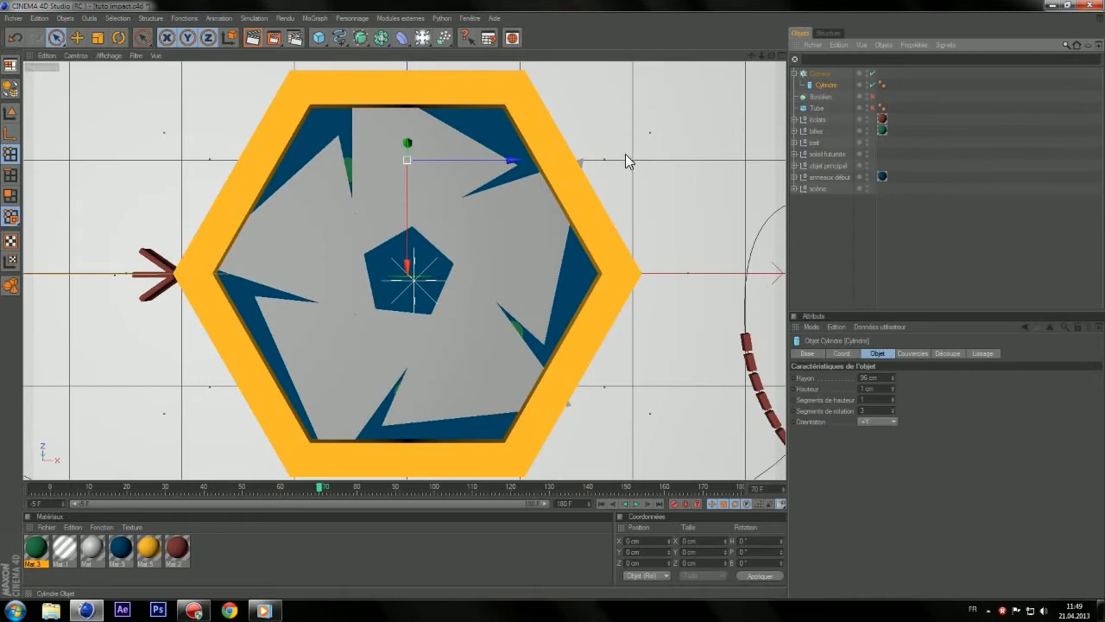
{"action": "left_click", "coordinate": [871, 74]}
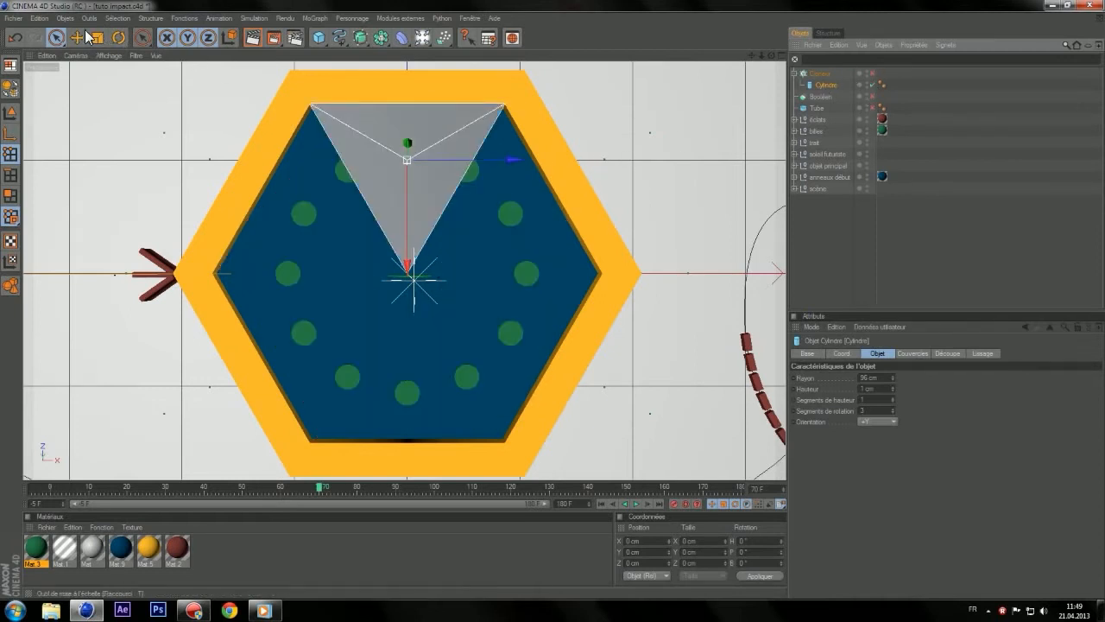
{"action": "left_click", "coordinate": [7, 138]}
{"action": "key", "text": "c"}
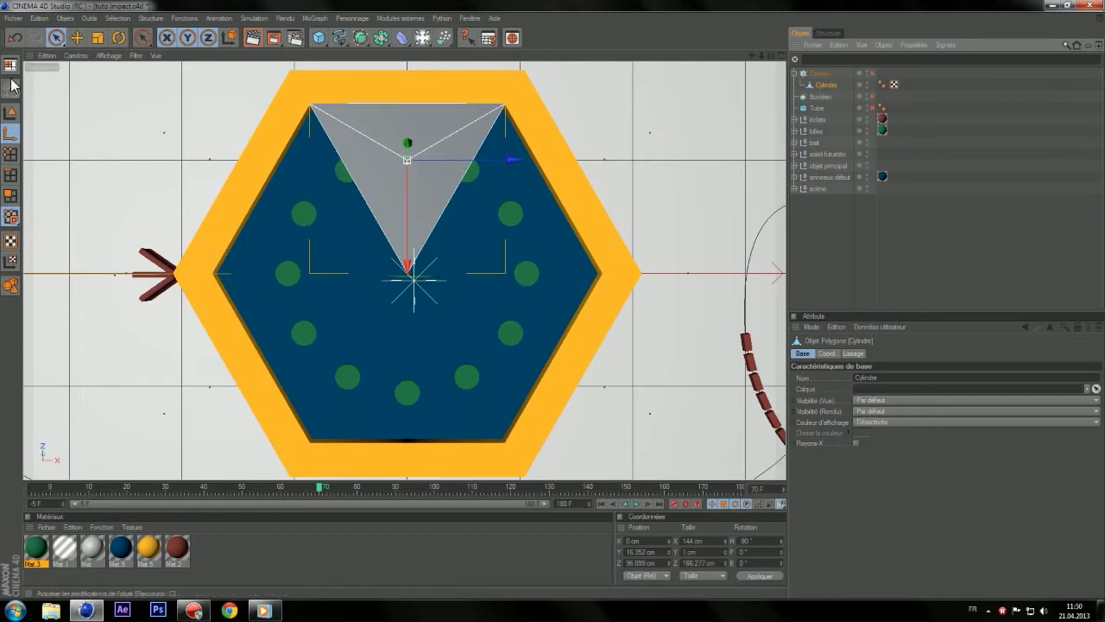
- Move the triangle's axis sideways to about 78 cm in X, near its upper-right corner
{"action": "scroll", "coordinate": [446, 285], "scroll_direction": "up", "scroll_amount": 5}
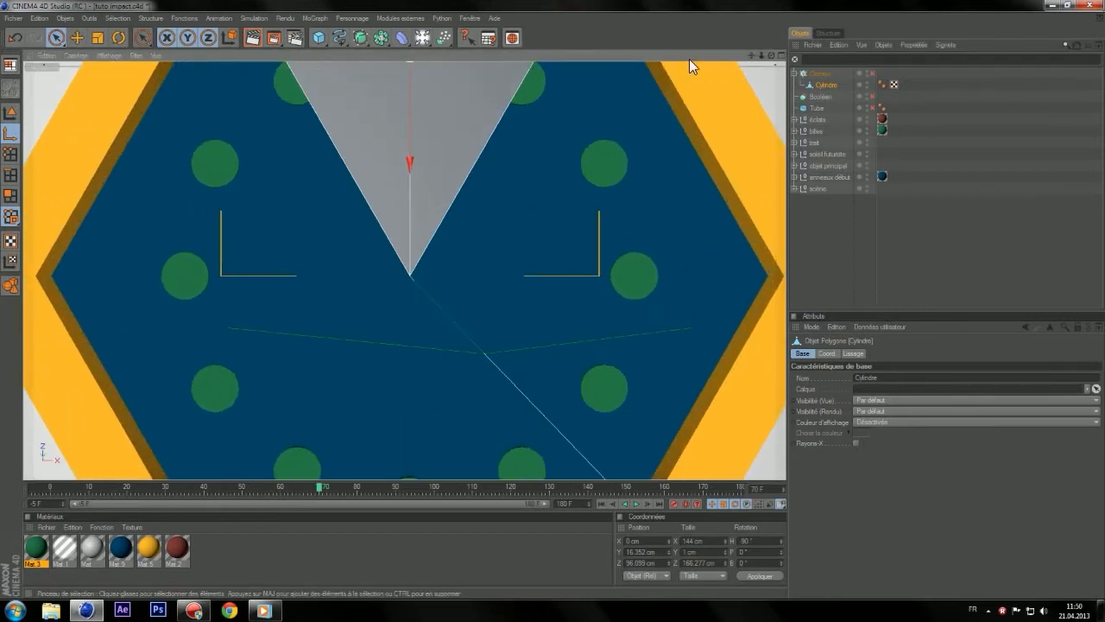
{"action": "left_click_drag", "start_coordinate": [753, 55], "coordinate": [680, 84]}
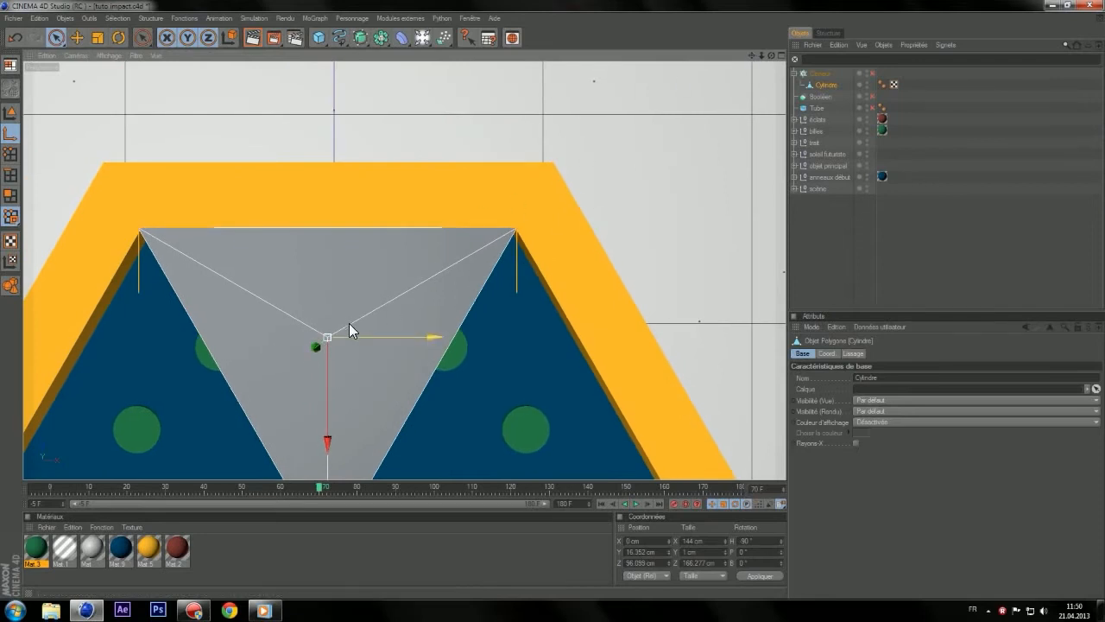
{"action": "left_click_drag", "start_coordinate": [357, 336], "coordinate": [536, 337]}
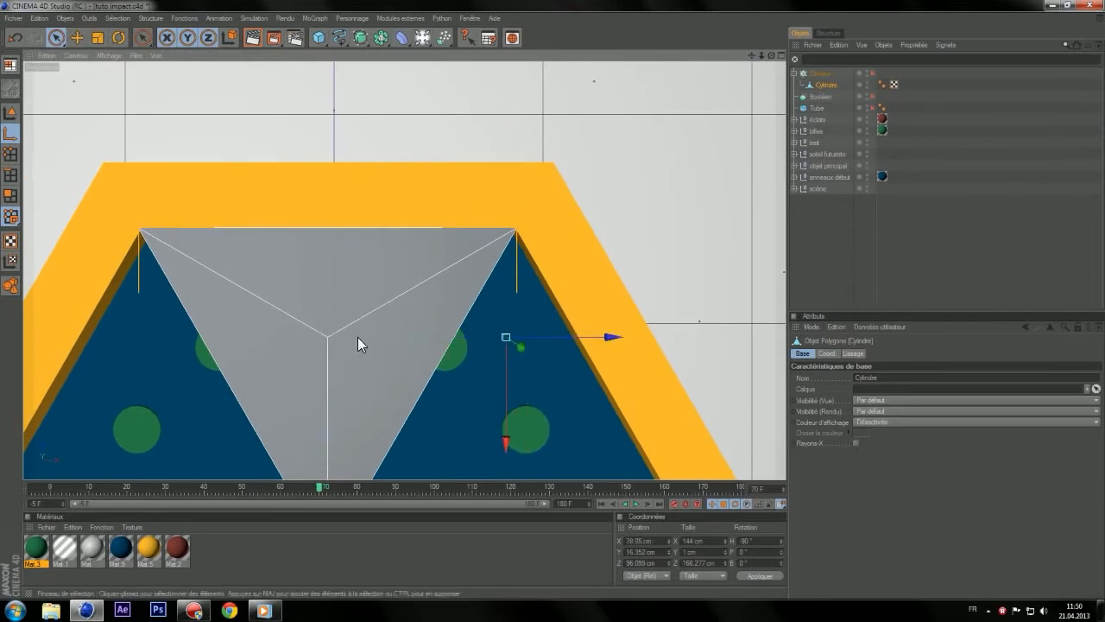
{"action": "scroll", "coordinate": [356, 339], "scroll_direction": "down", "scroll_amount": 1}
{"action": "left_click", "coordinate": [319, 486]}
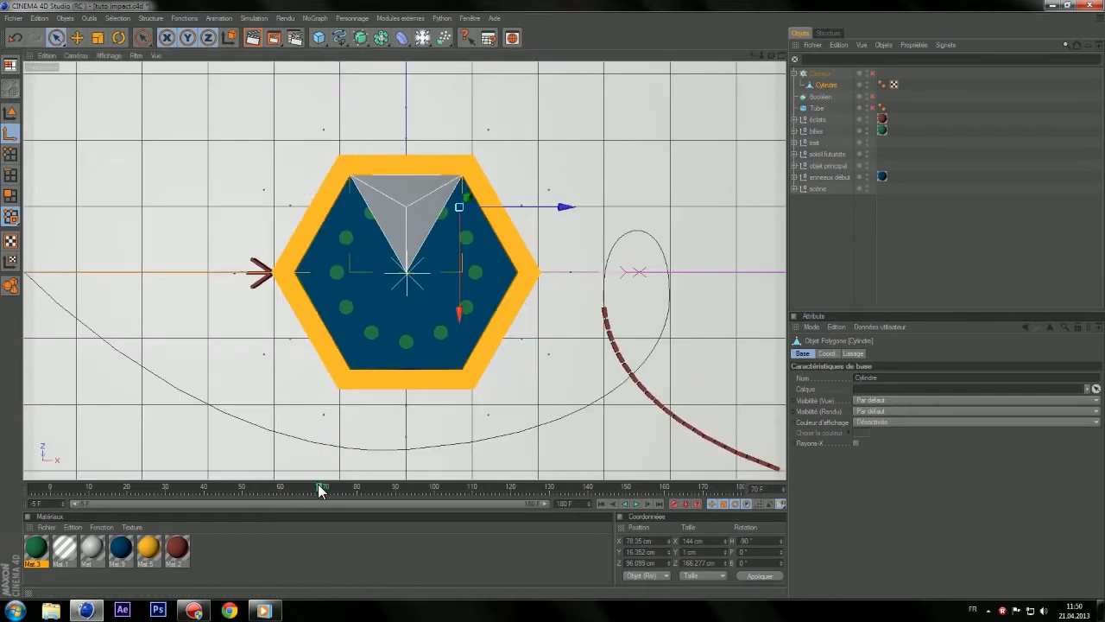
- In the top view, move the triangle's axis to about 144.4 cm in Z, level with its upper edge
{"action": "middle_click", "coordinate": [366, 429]}
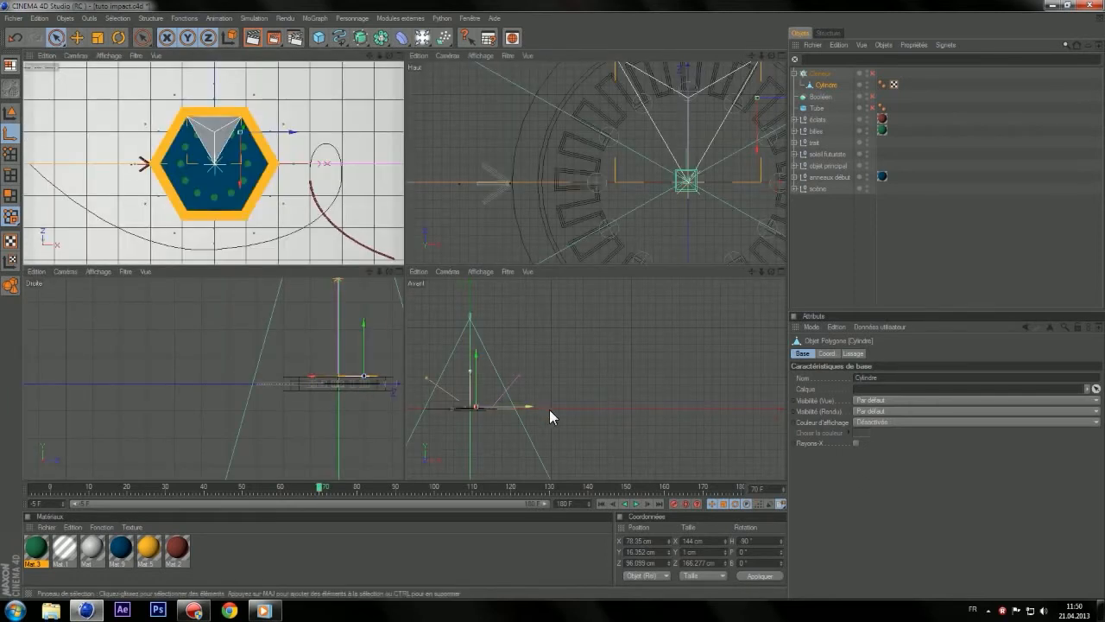
{"action": "middle_click", "coordinate": [654, 198]}
{"action": "left_click_drag", "start_coordinate": [752, 54], "coordinate": [390, 232]}
{"action": "scroll", "coordinate": [406, 307], "scroll_direction": "up", "scroll_amount": 2}
{"action": "left_click", "coordinate": [357, 328]}
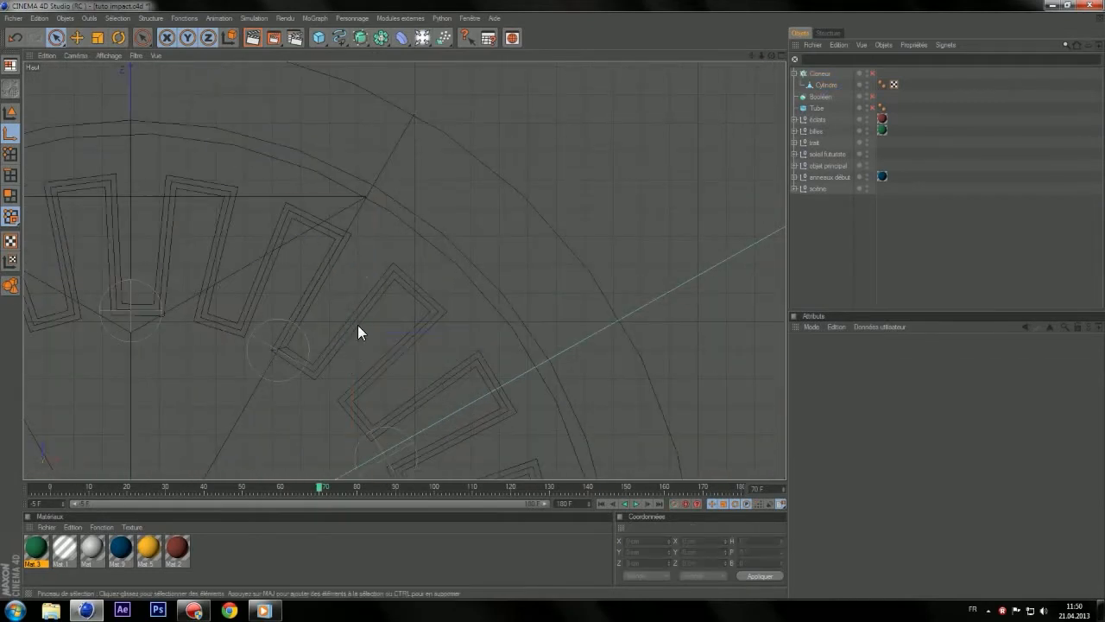
{"action": "left_click", "coordinate": [825, 86]}
{"action": "left_click_drag", "start_coordinate": [349, 366], "coordinate": [348, 228]}
- Align the axis exactly with the triangle's upper-right corner at X 83.174 cm and Z 144.104 cm, and return to model mode in the perspective view
{"action": "scroll", "coordinate": [354, 350], "scroll_direction": "up", "scroll_amount": 5}
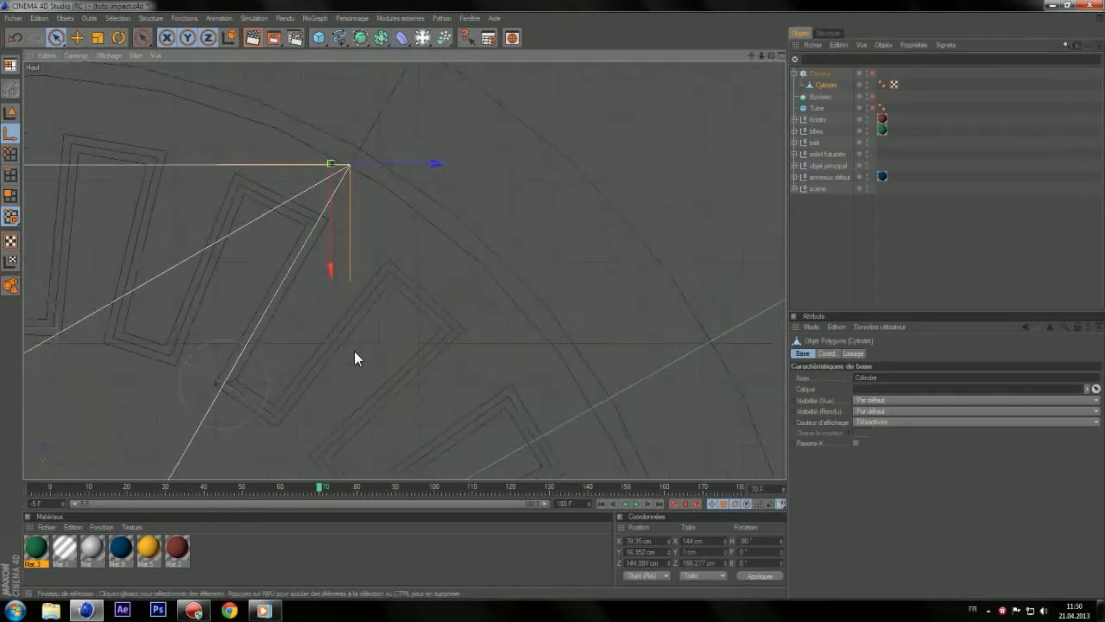
{"action": "left_click", "coordinate": [593, 230]}
{"action": "left_click_drag", "start_coordinate": [751, 55], "coordinate": [885, 124]}
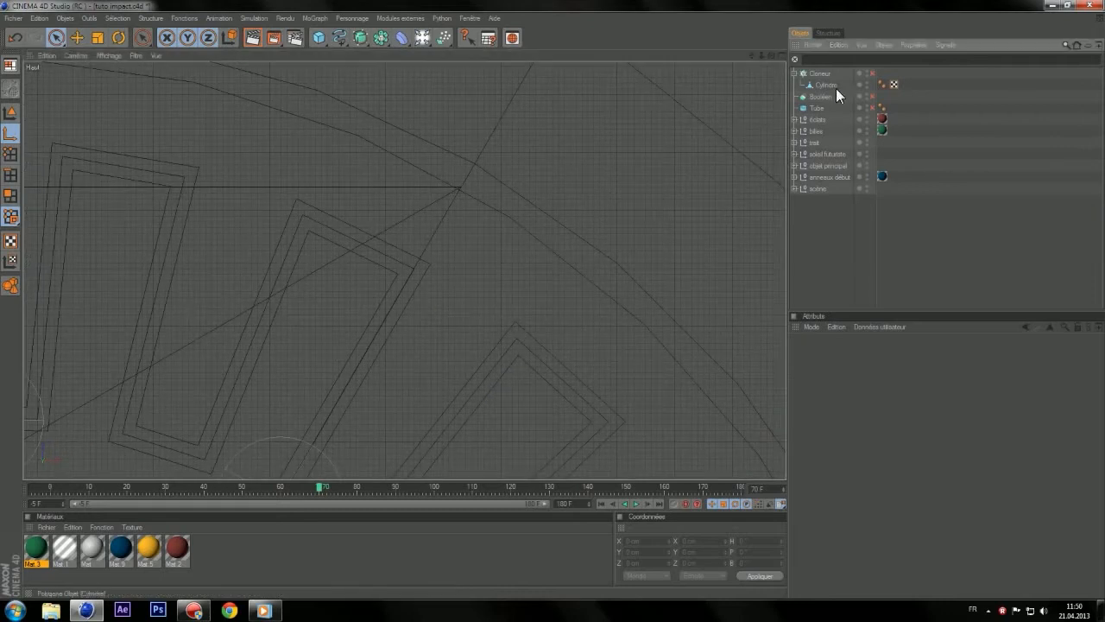
{"action": "left_click", "coordinate": [829, 86]}
{"action": "scroll", "coordinate": [425, 240], "scroll_direction": "up", "scroll_amount": 5}
{"action": "left_click_drag", "start_coordinate": [454, 228], "coordinate": [454, 230]}
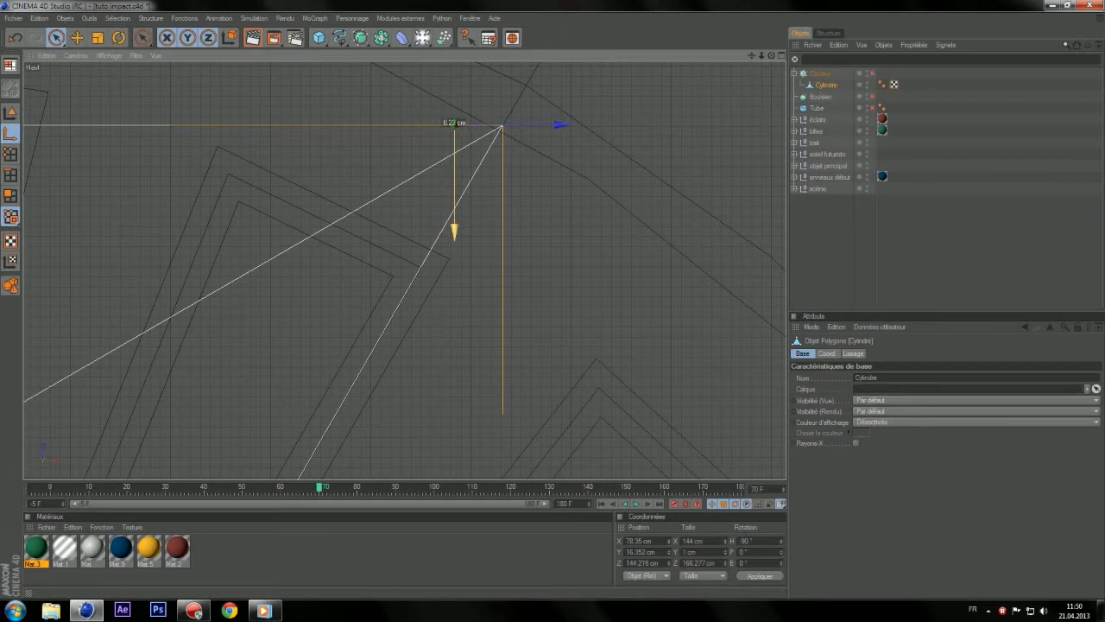
{"action": "left_click_drag", "start_coordinate": [522, 121], "coordinate": [570, 121]}
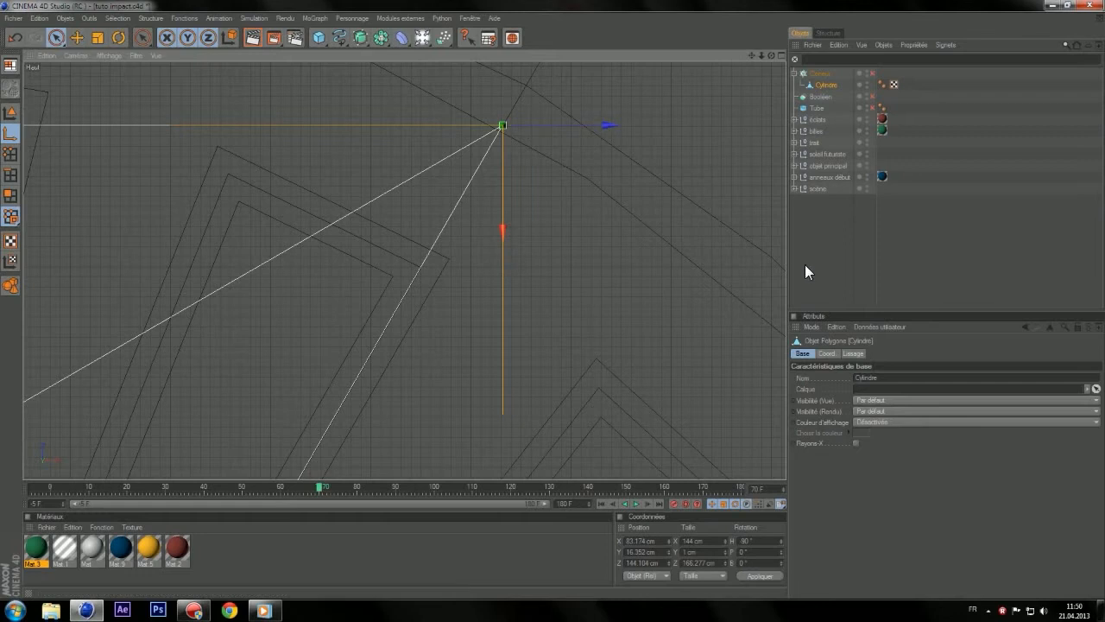
{"action": "middle_click", "coordinate": [544, 290]}
{"action": "middle_click", "coordinate": [129, 158]}
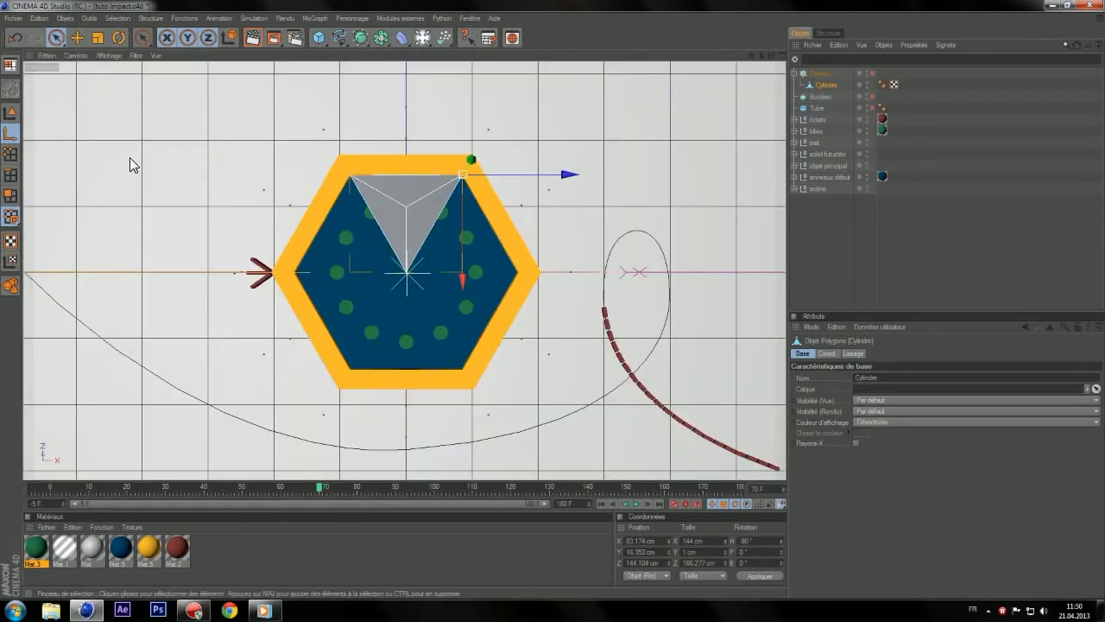
{"action": "left_click", "coordinate": [10, 113]}
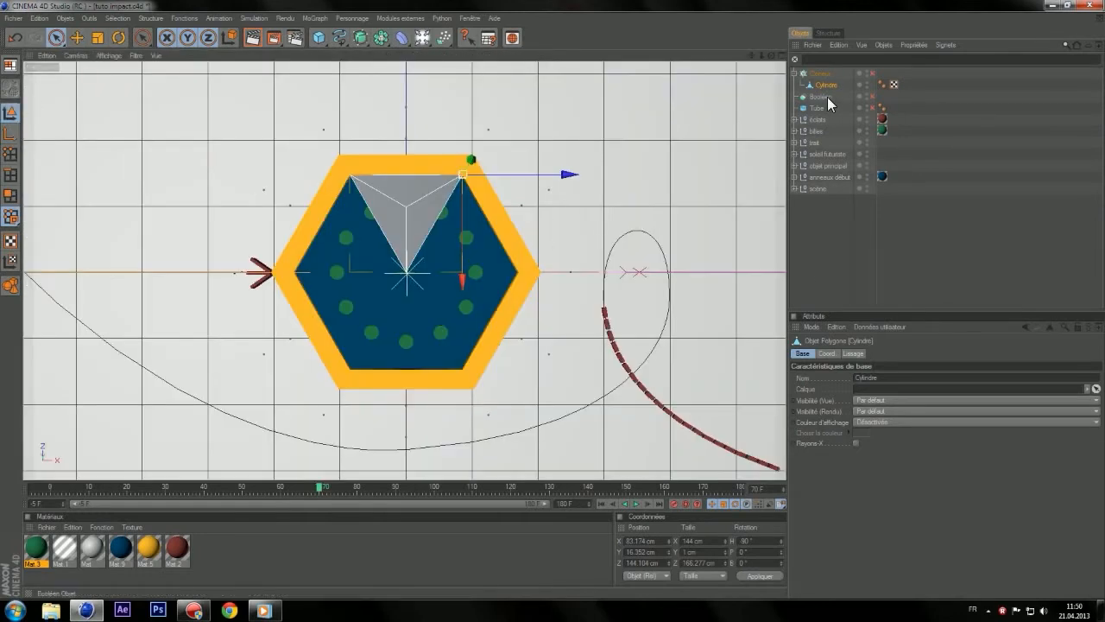
- Re-enable the Cloner and set its radial arrangement to 6 clones with a radius of 183 cm
{"action": "left_click", "coordinate": [872, 73]}
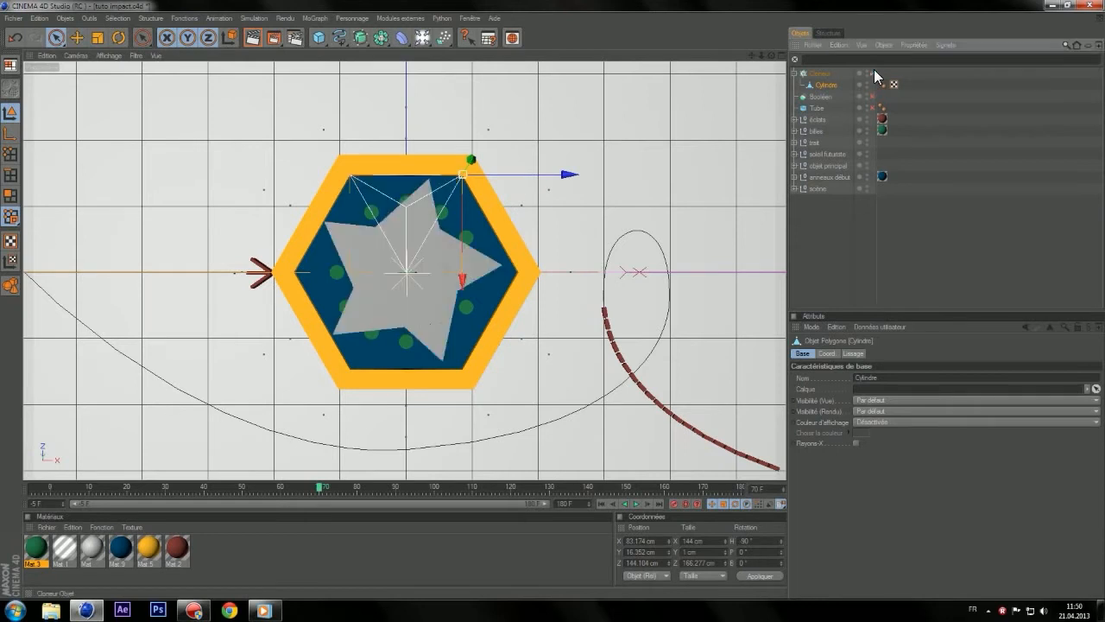
{"action": "left_click", "coordinate": [821, 74]}
{"action": "left_click_drag", "start_coordinate": [883, 430], "coordinate": [973, 392]}
{"action": "left_click", "coordinate": [947, 353]}
{"action": "left_click", "coordinate": [901, 355]}
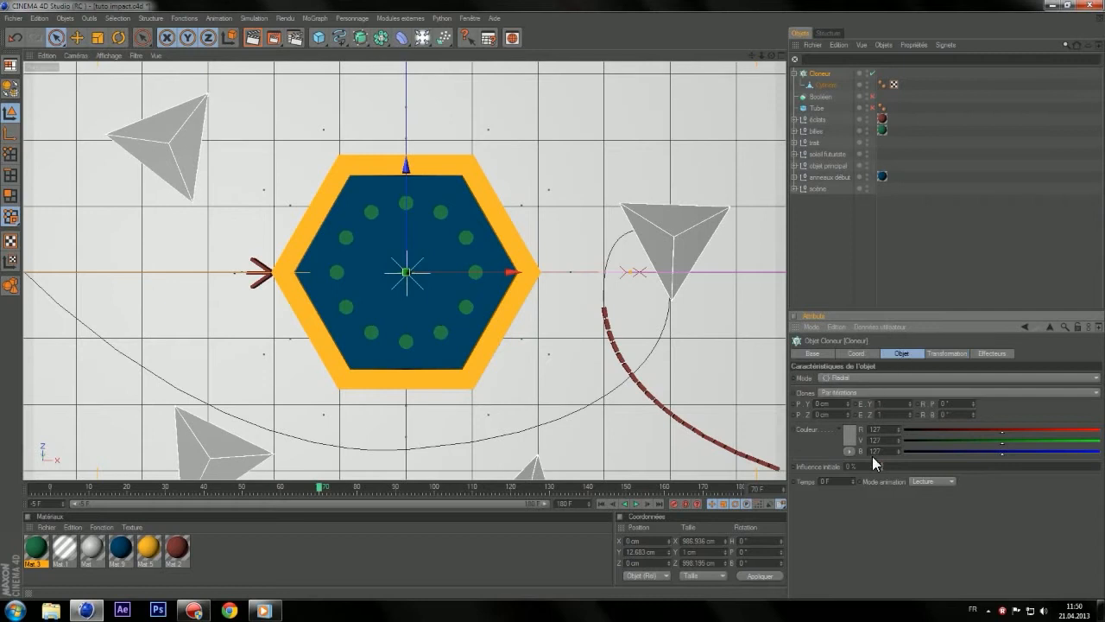
{"action": "left_click_drag", "start_coordinate": [938, 440], "coordinate": [905, 447]}
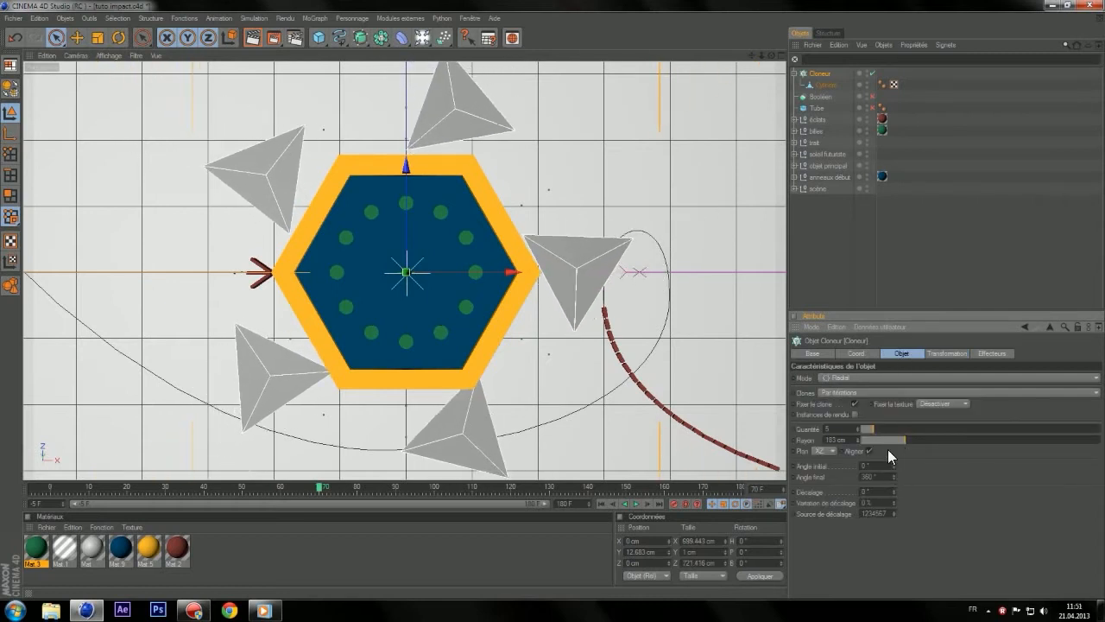
{"action": "left_click", "coordinate": [873, 430]}
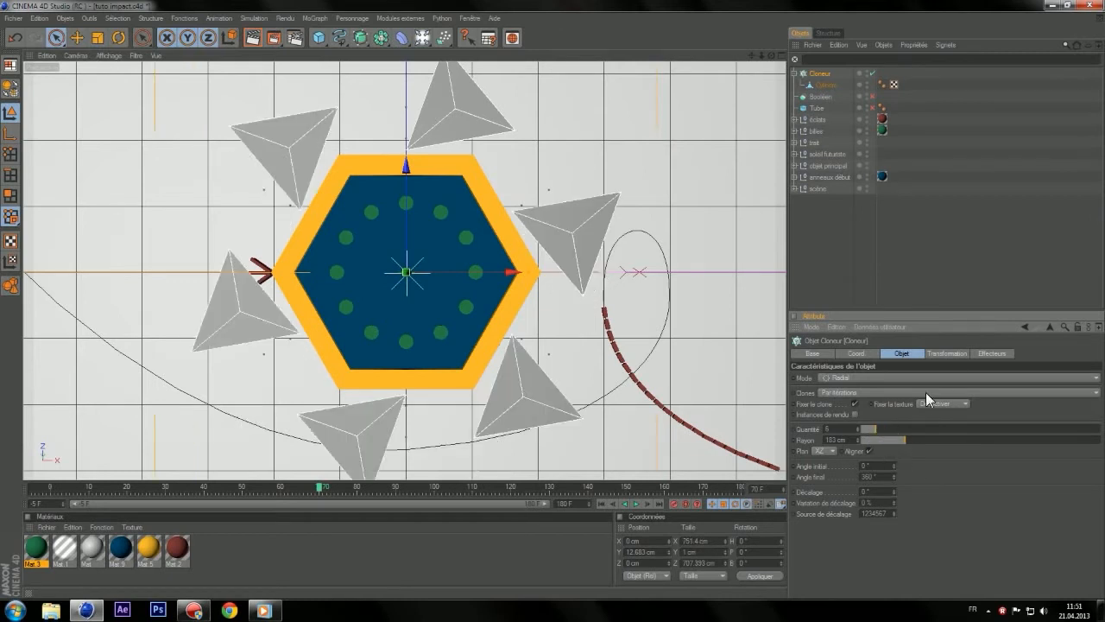
- Set the clones' transform to 90° H rotation and -85 cm X position, and reduce the Cloner's radius to 145 cm
{"action": "left_click", "coordinate": [946, 353]}
{"action": "left_click_drag", "start_coordinate": [972, 395], "coordinate": [973, 393]}
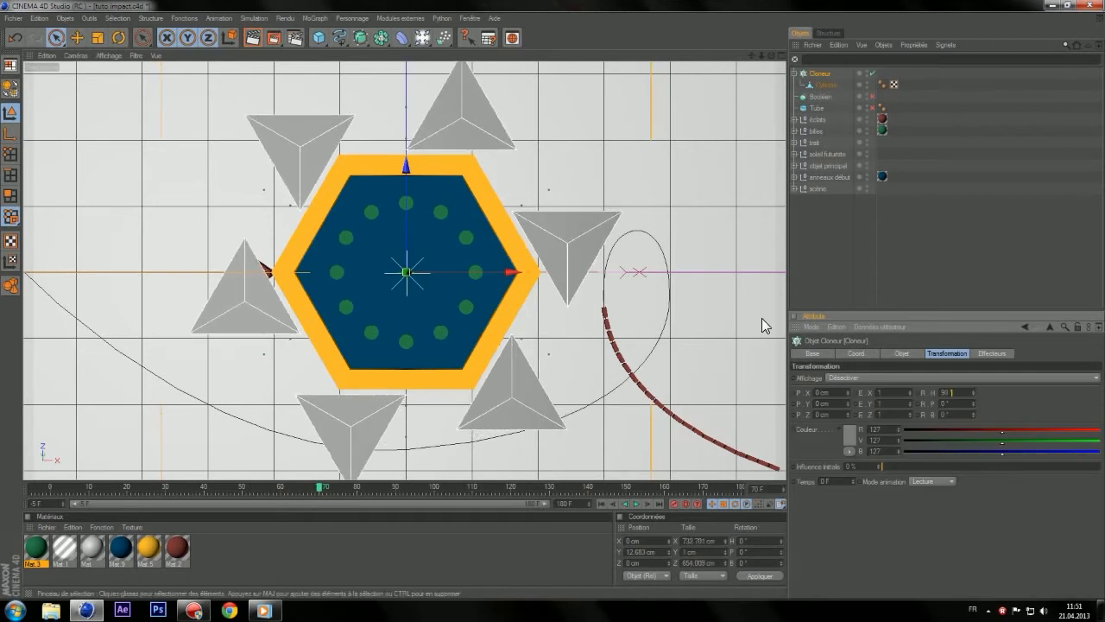
{"action": "left_click", "coordinate": [896, 352]}
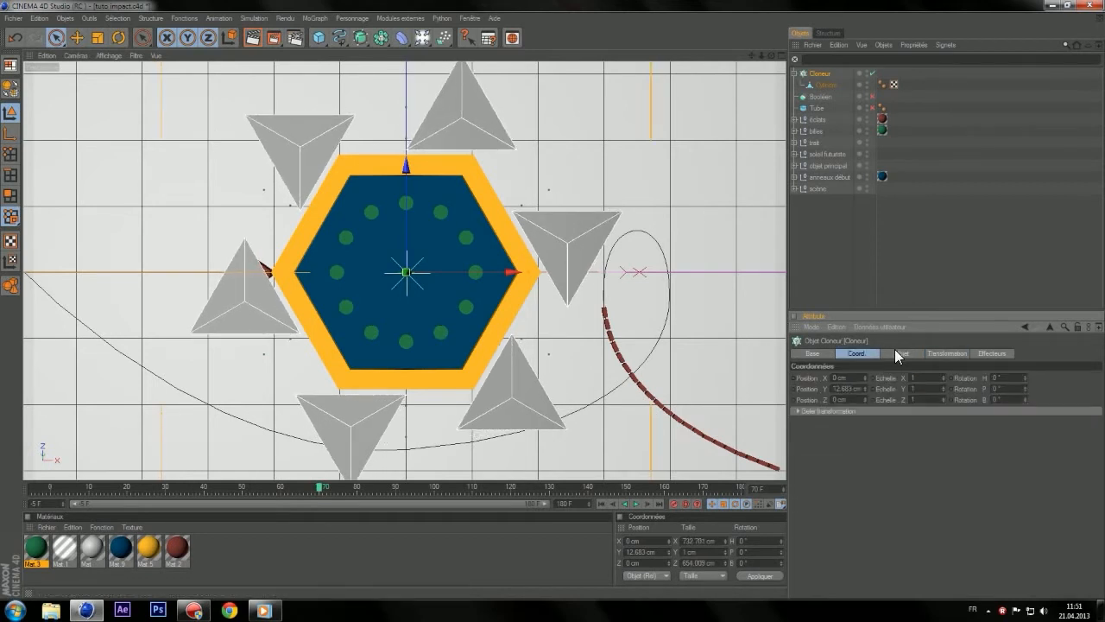
{"action": "left_click", "coordinate": [947, 353]}
{"action": "left_click_drag", "start_coordinate": [848, 393], "coordinate": [848, 393]}
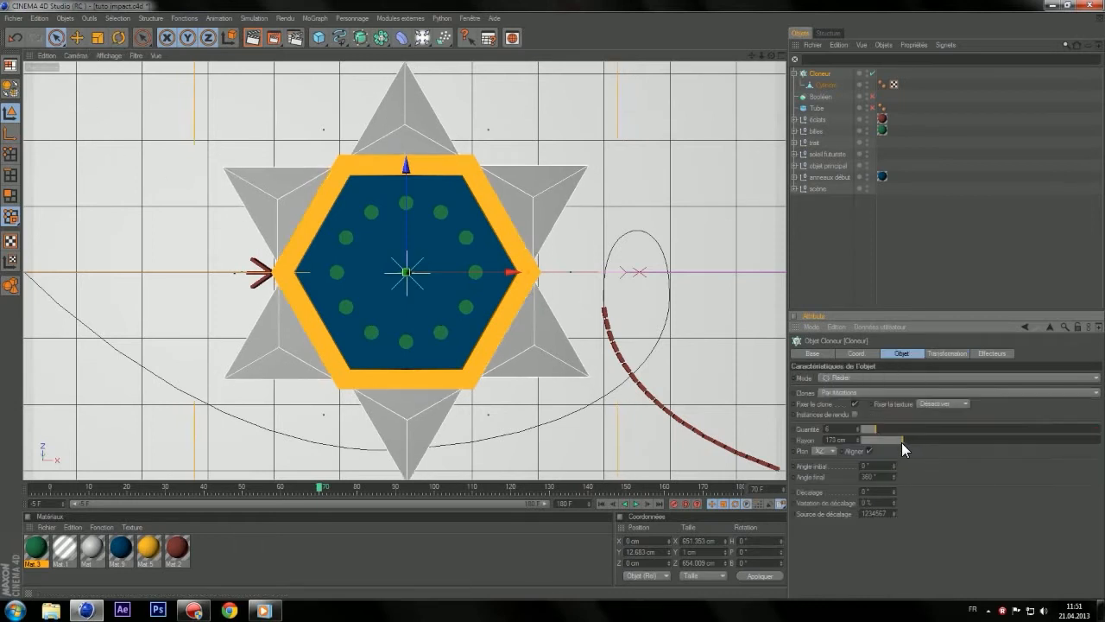
{"action": "left_click_drag", "start_coordinate": [901, 442], "coordinate": [895, 448]}
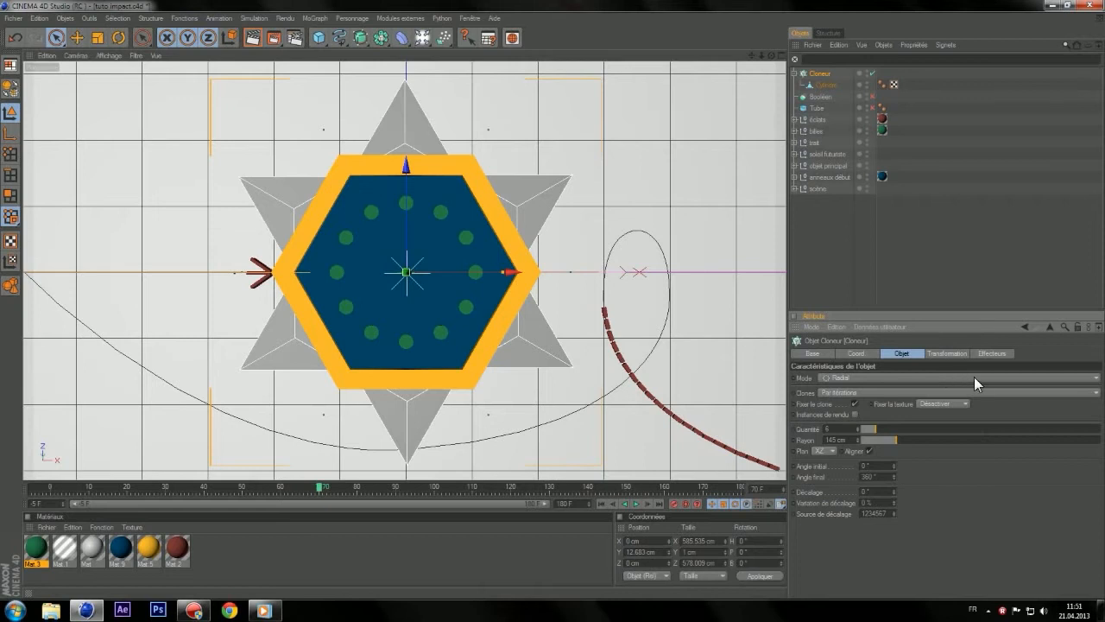
- Set the clones' H rotation to 30° so the six blades close over the blue hexagon, and render the view to check
{"action": "left_click", "coordinate": [946, 353]}
{"action": "left_click_drag", "start_coordinate": [974, 393], "coordinate": [974, 418]}
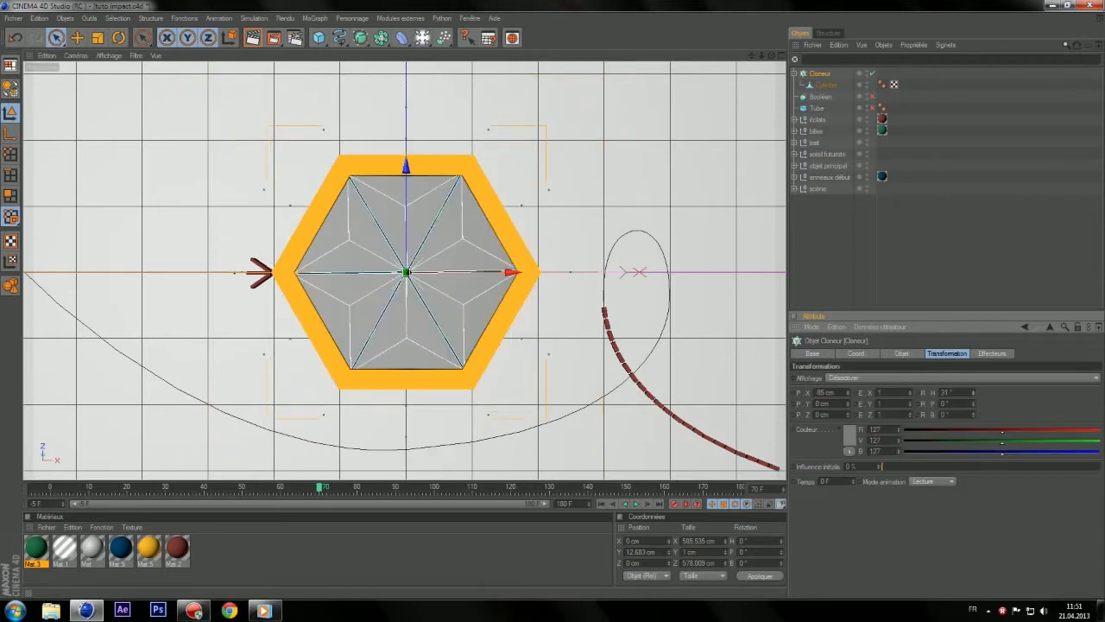
{"action": "left_click_drag", "start_coordinate": [974, 417], "coordinate": [974, 418]}
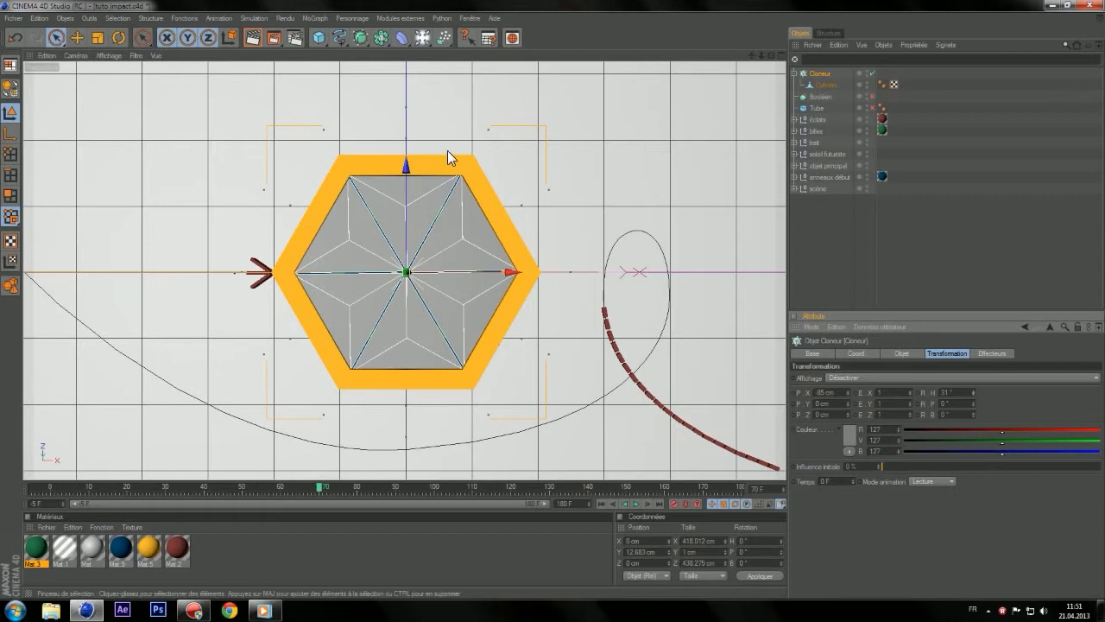
{"action": "left_click", "coordinate": [974, 395]}
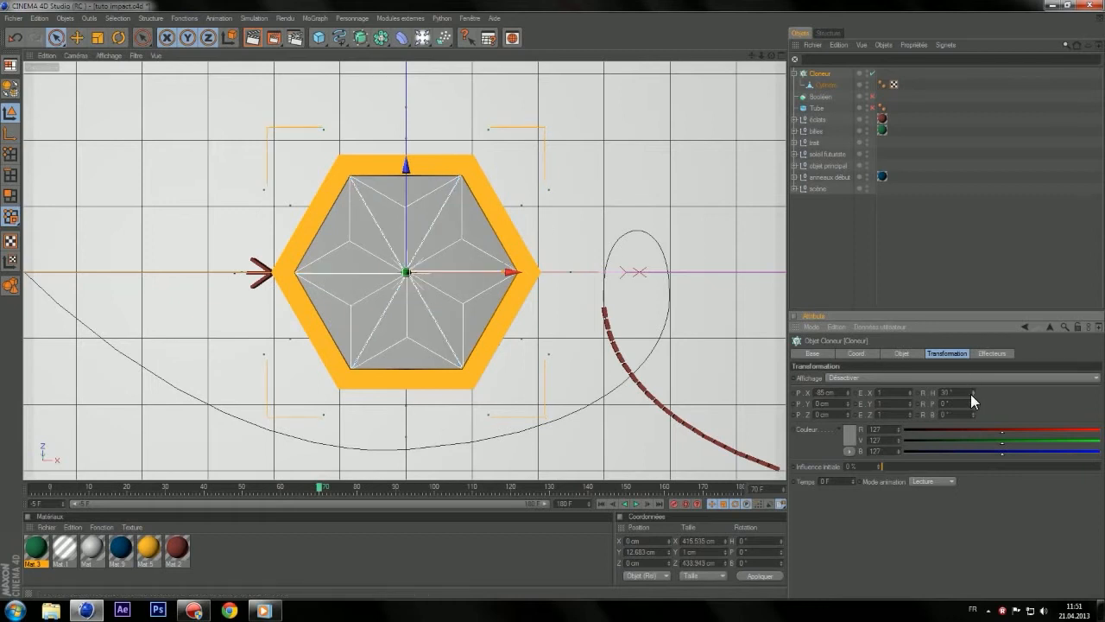
{"action": "left_click", "coordinate": [252, 37]}
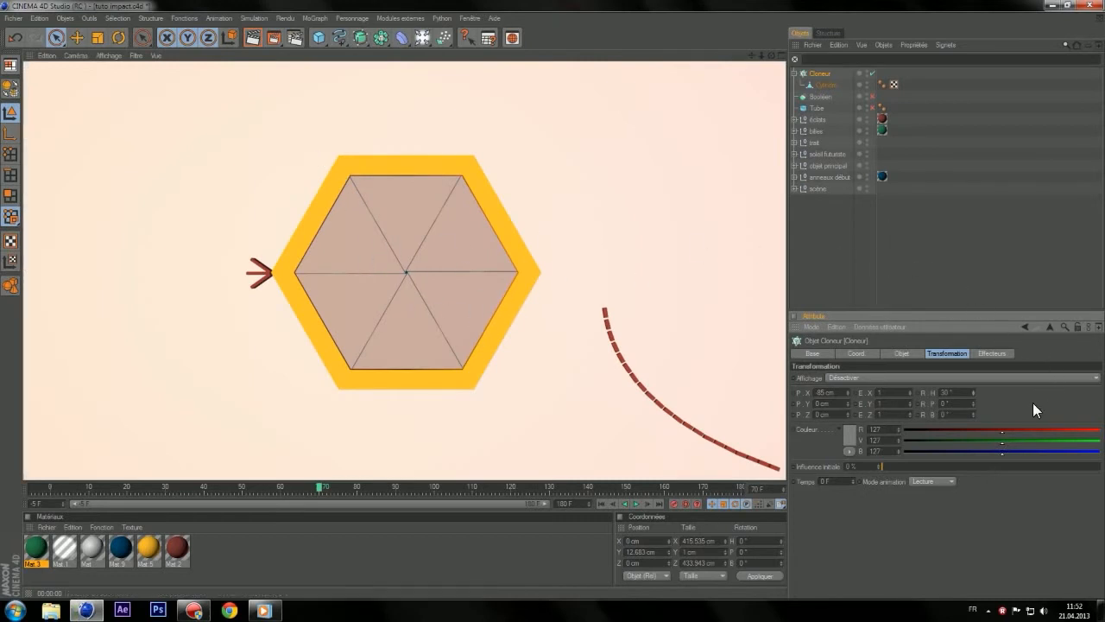
{"action": "right_click", "coordinate": [1007, 400]}
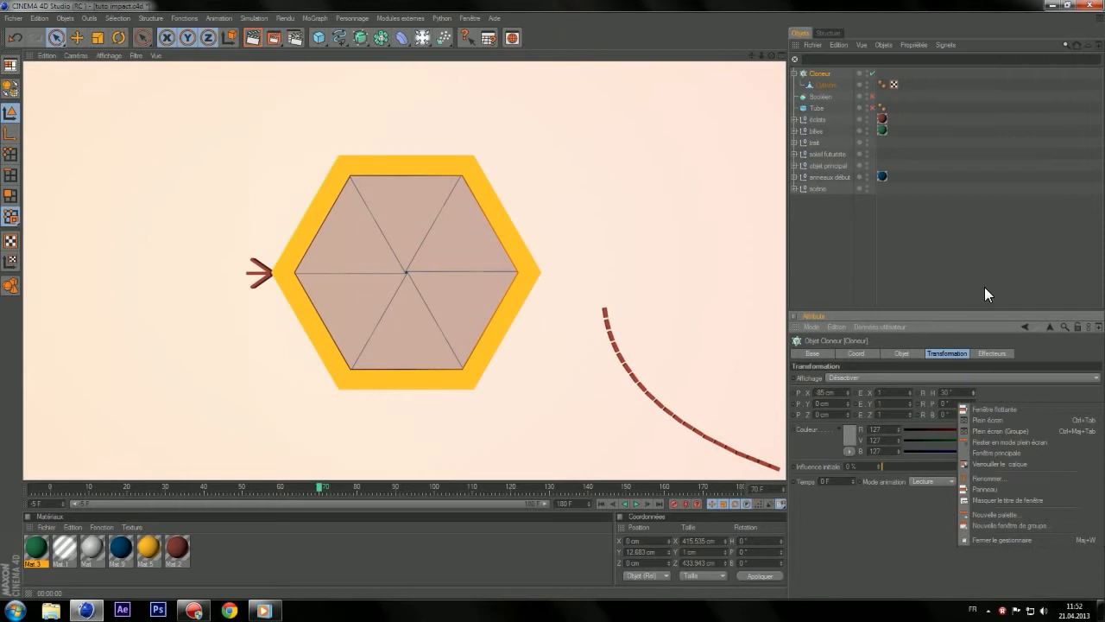
{"action": "left_click", "coordinate": [972, 388]}
{"action": "left_click_drag", "start_coordinate": [972, 391], "coordinate": [973, 392]}
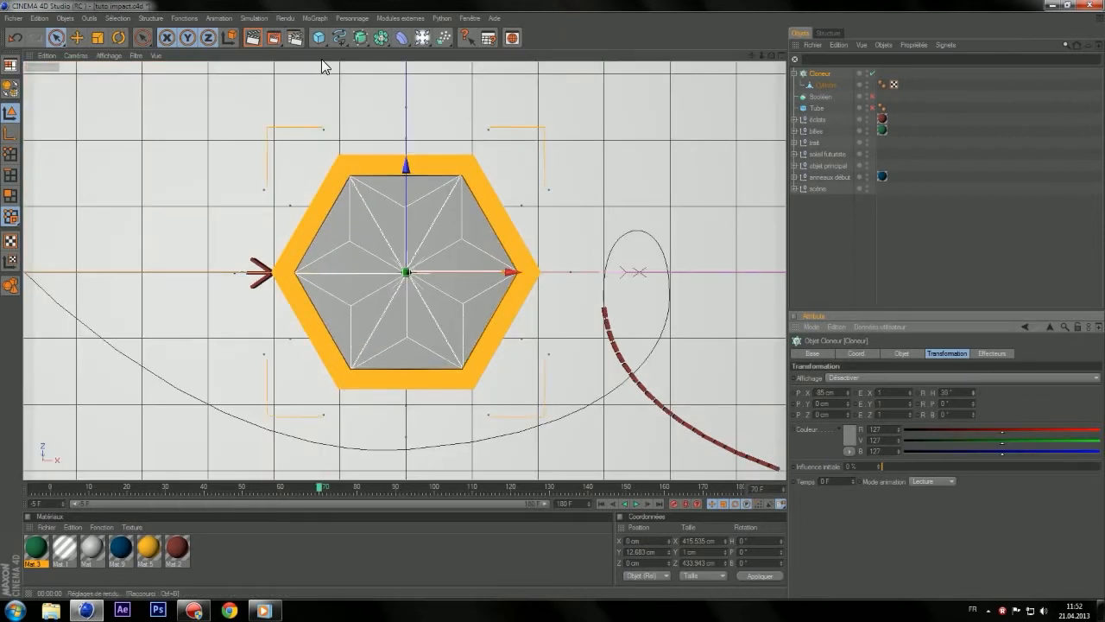
{"action": "left_click", "coordinate": [253, 38]}
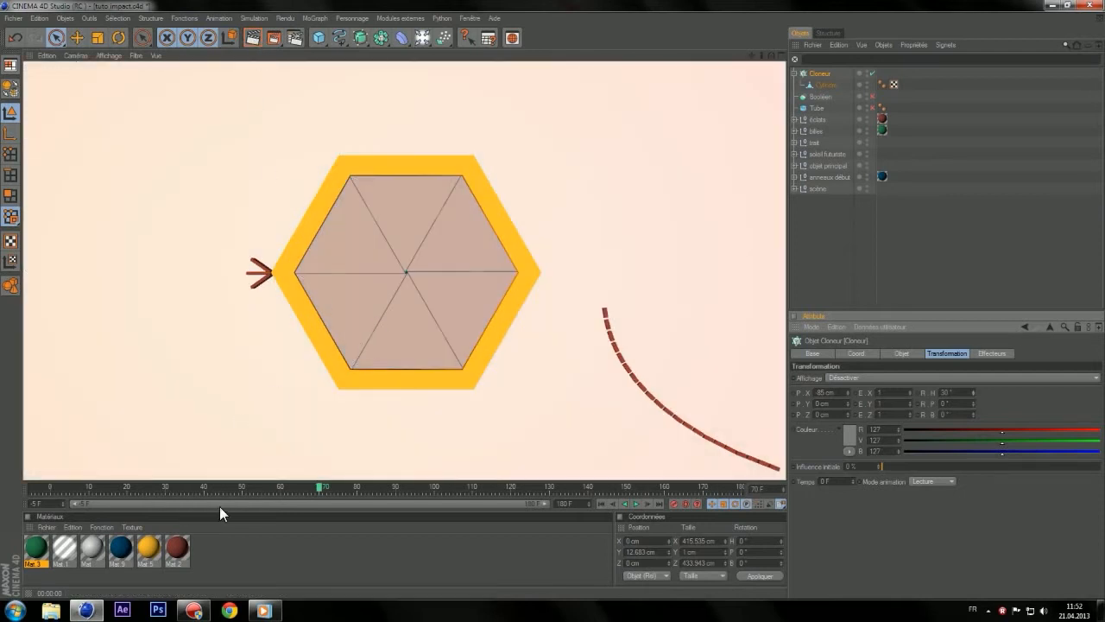
{"action": "left_click_drag", "start_coordinate": [147, 551], "coordinate": [345, 280]}
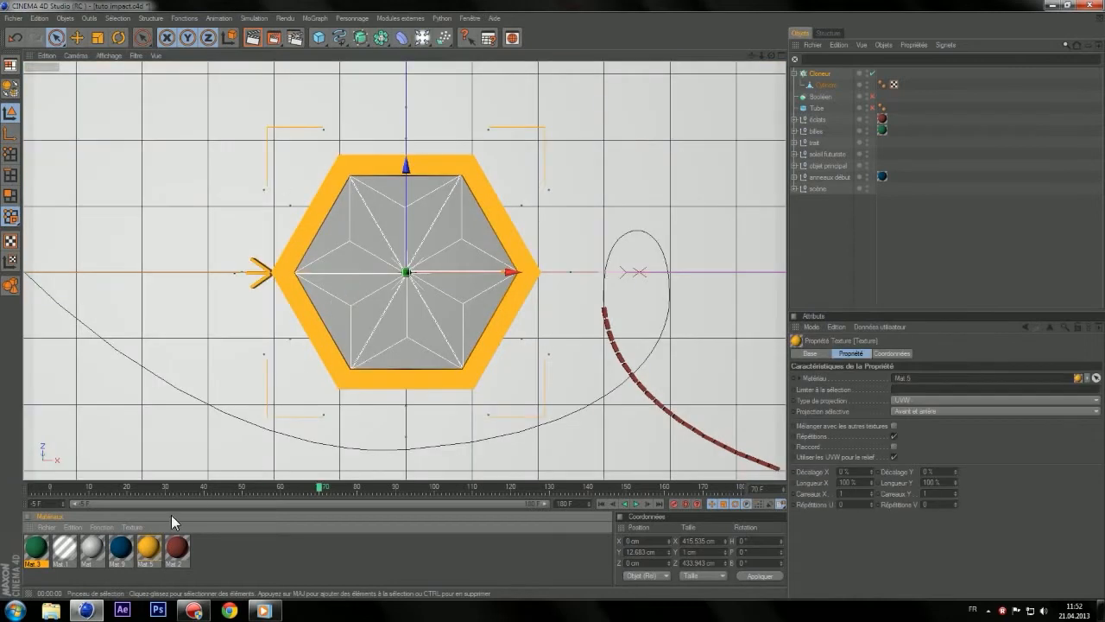
{"action": "left_click", "coordinate": [254, 38]}
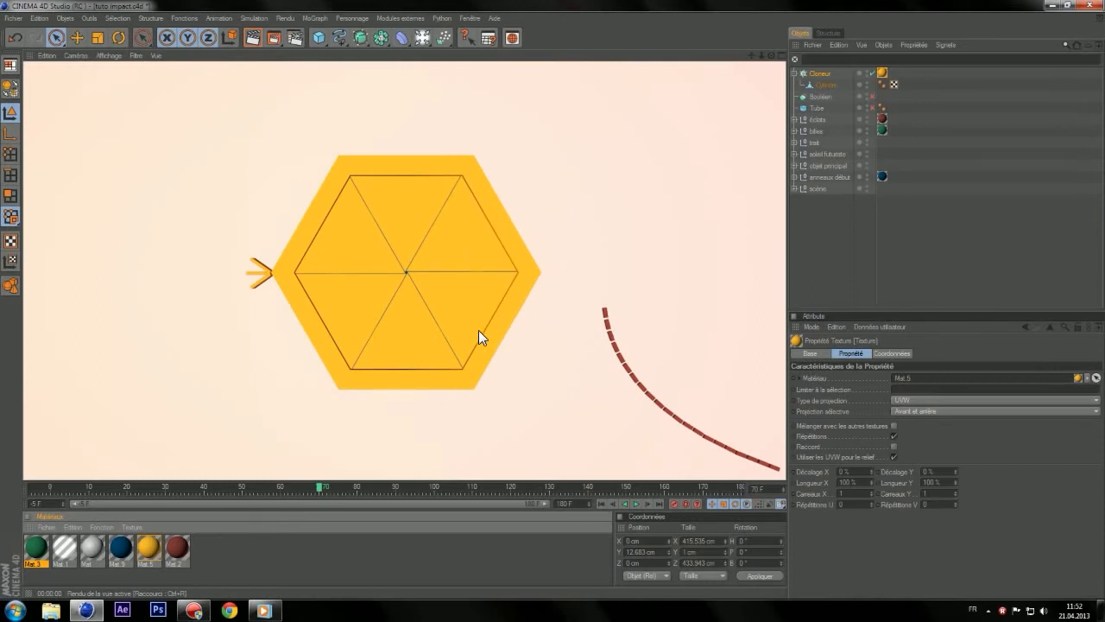
{"action": "left_click", "coordinate": [891, 257]}
{"action": "left_click", "coordinate": [822, 73]}
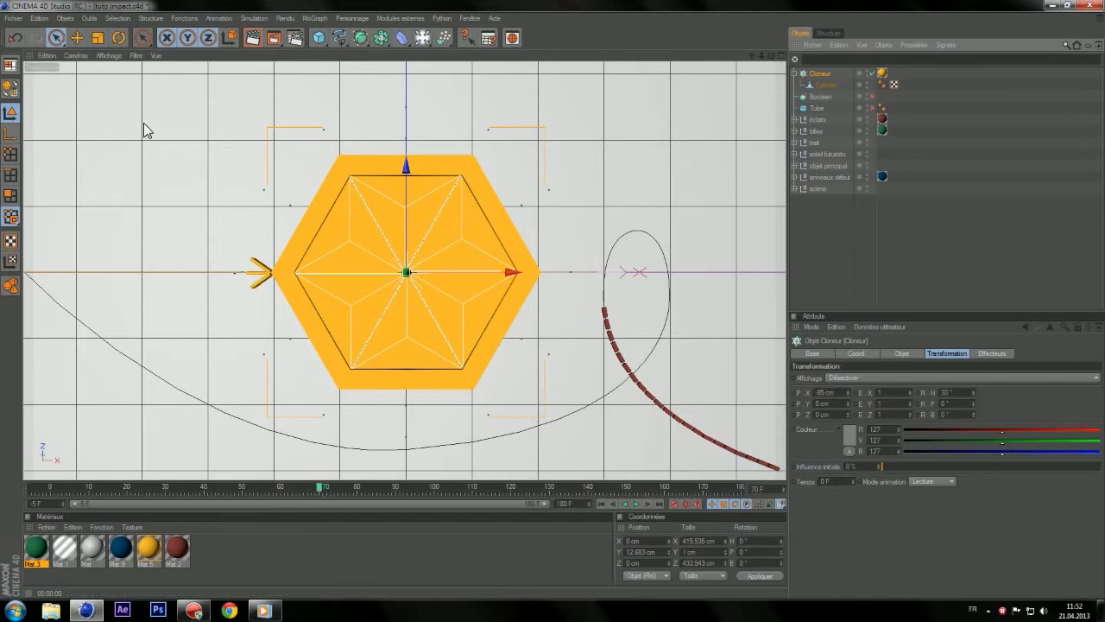
{"action": "left_click", "coordinate": [14, 38]}
{"action": "left_click", "coordinate": [14, 38]}
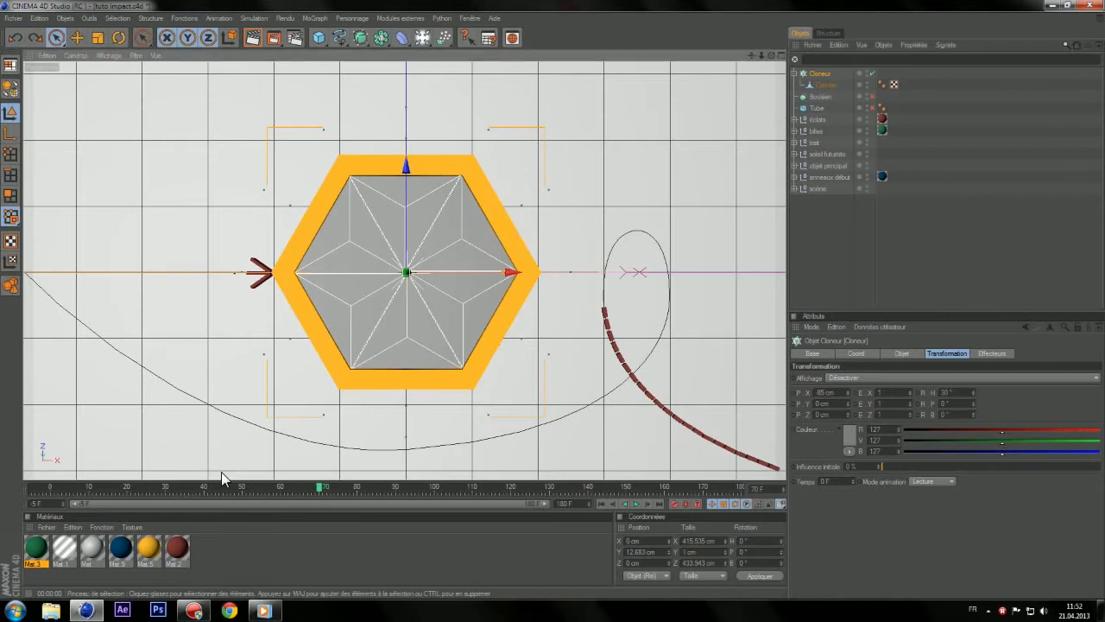
- Apply the yellow Mat.5 material to the Cloner and open the blades by setting the clones' H rotation to 90°
{"action": "left_click_drag", "start_coordinate": [148, 547], "coordinate": [333, 282]}
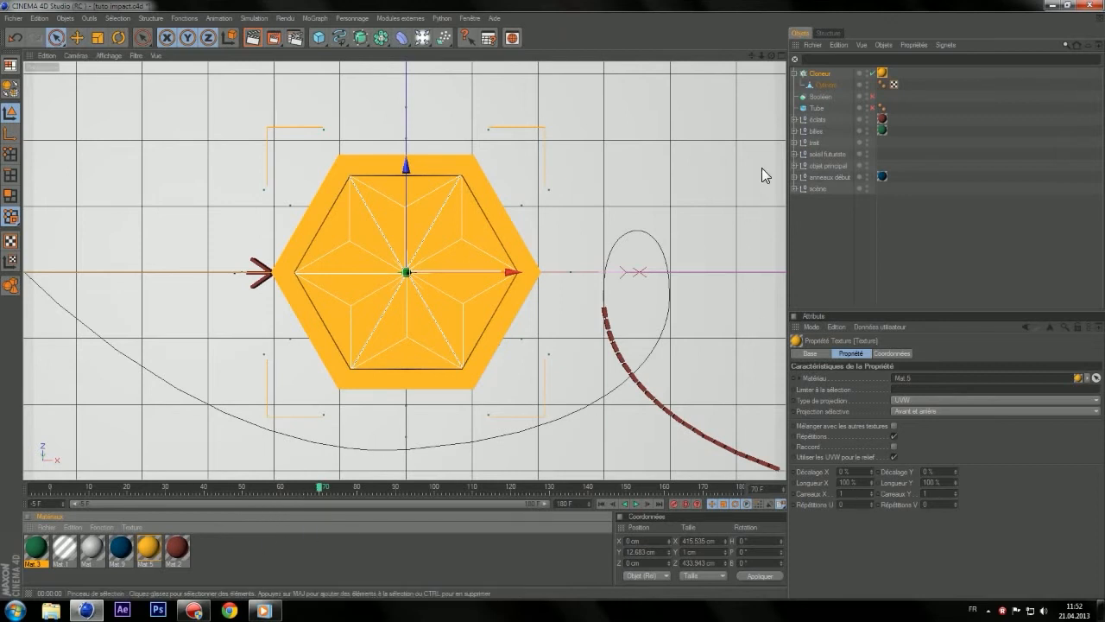
{"action": "left_click", "coordinate": [827, 71]}
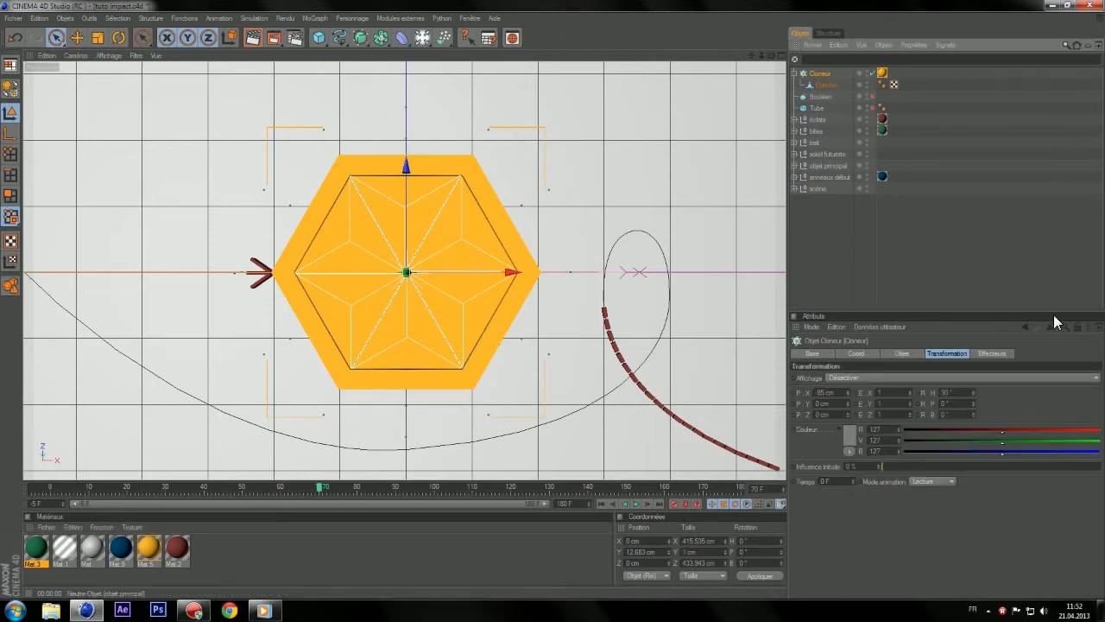
{"action": "left_click_drag", "start_coordinate": [973, 392], "coordinate": [973, 356]}
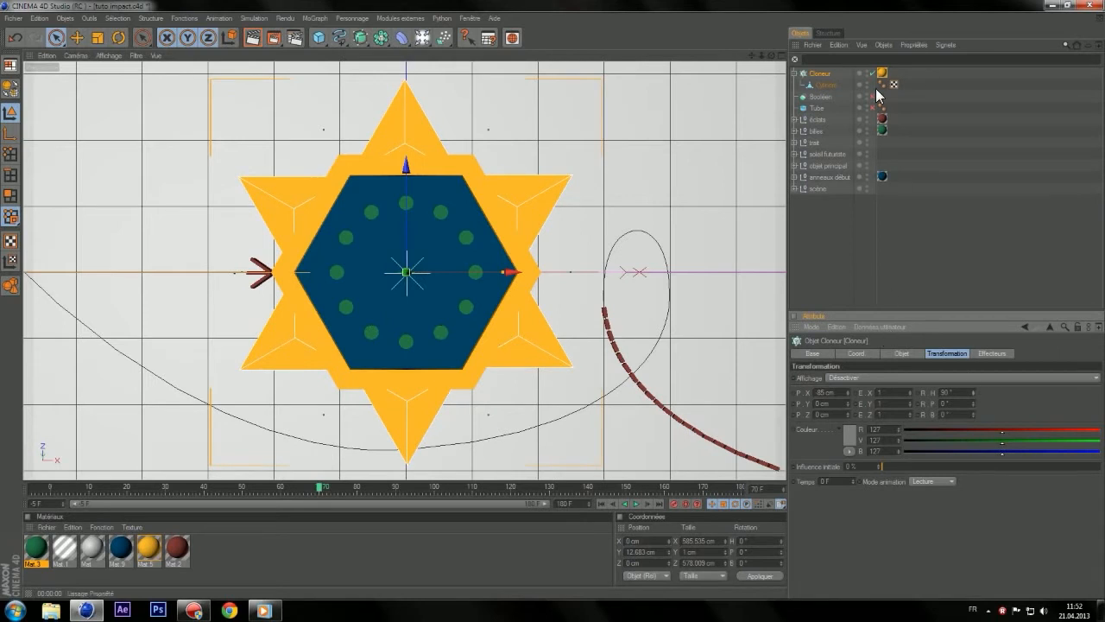
- Place the Tube and the Cloner inside the Booléen object, with the Cloner above the Tube, and enable the Tube
{"action": "left_click_drag", "start_coordinate": [829, 98], "coordinate": [822, 72]}
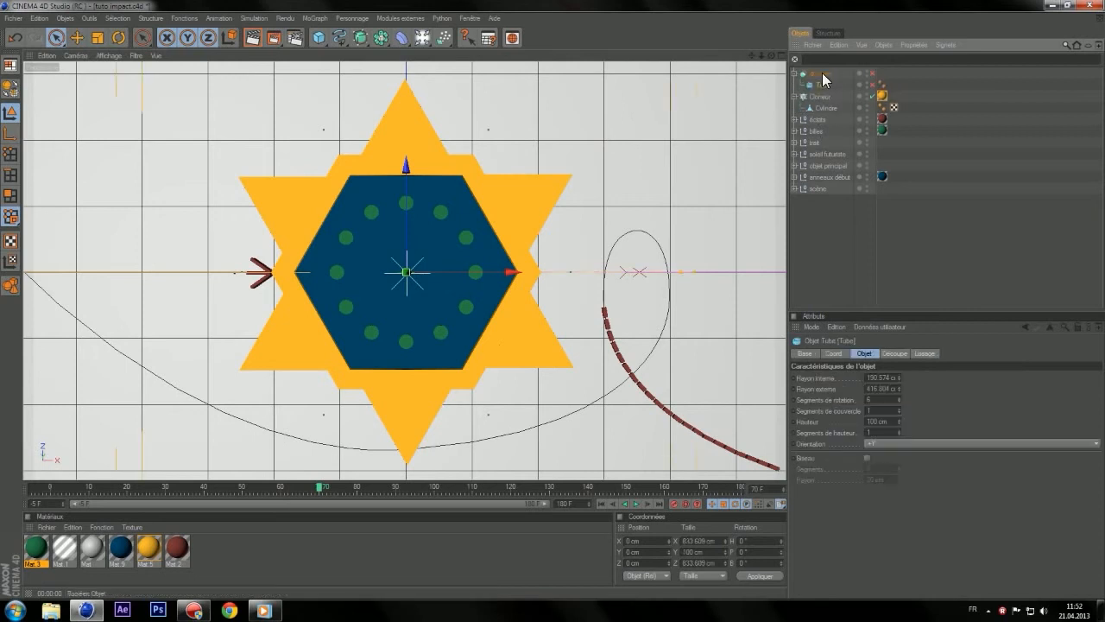
{"action": "left_click_drag", "start_coordinate": [823, 98], "coordinate": [824, 78]}
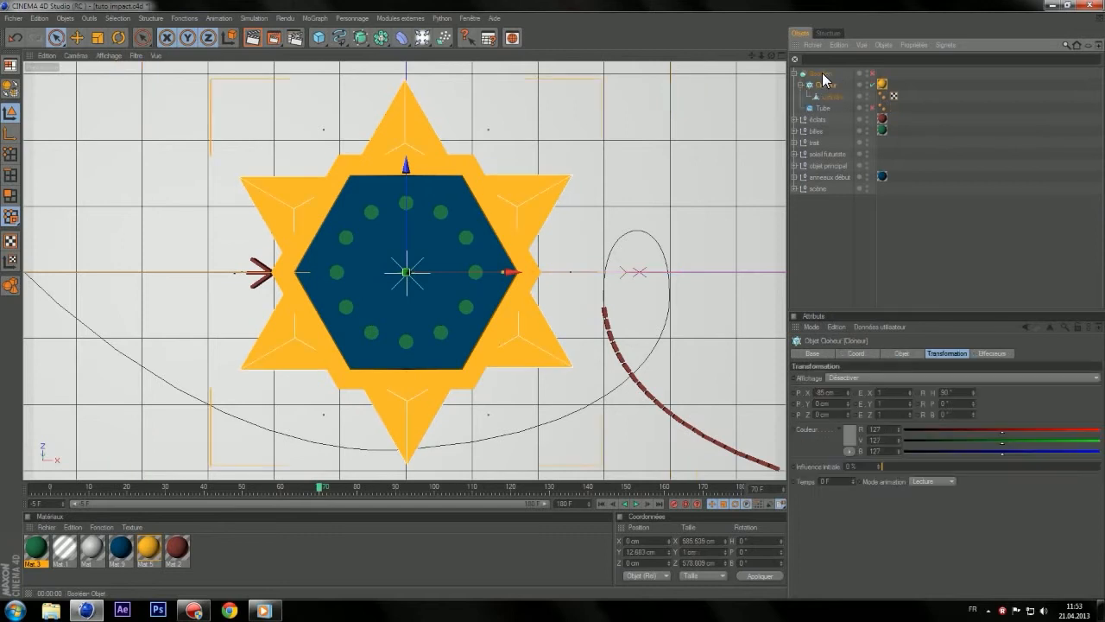
{"action": "left_click", "coordinate": [872, 107]}
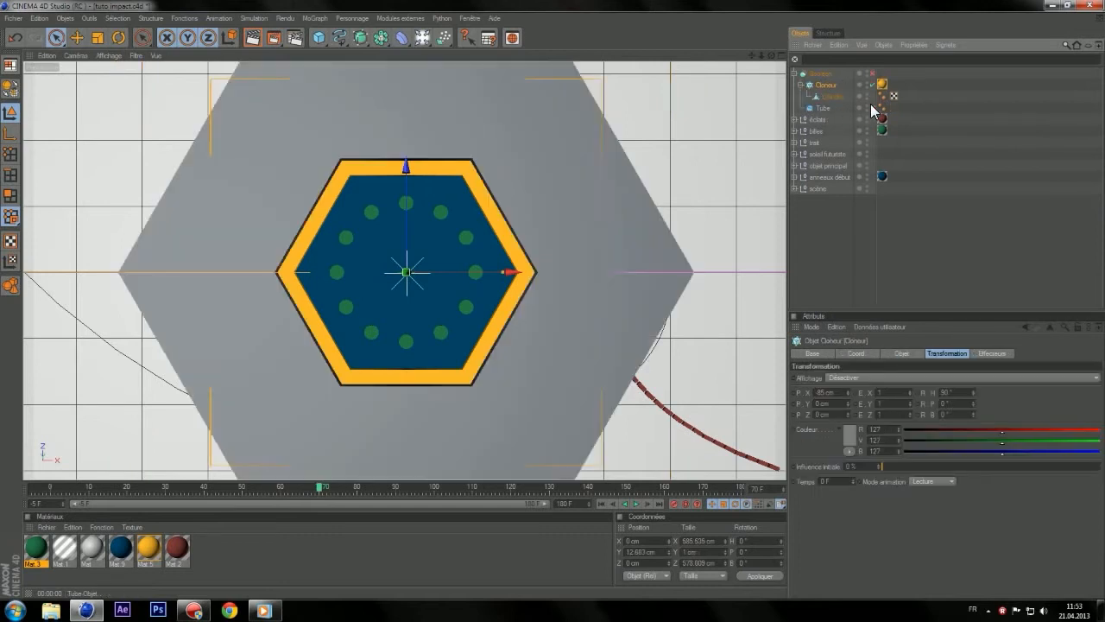
- Review the Booléen's operation types, keep A moins B, and enable the Booléen so the Tube cuts the blades
{"action": "left_click", "coordinate": [824, 75]}
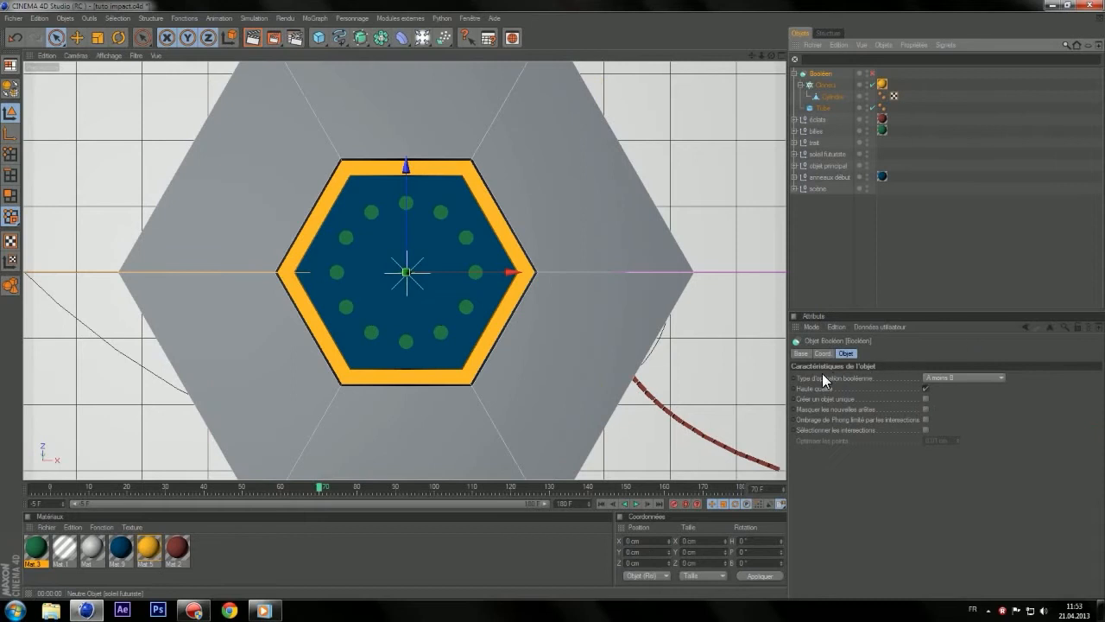
{"action": "left_click", "coordinate": [956, 378]}
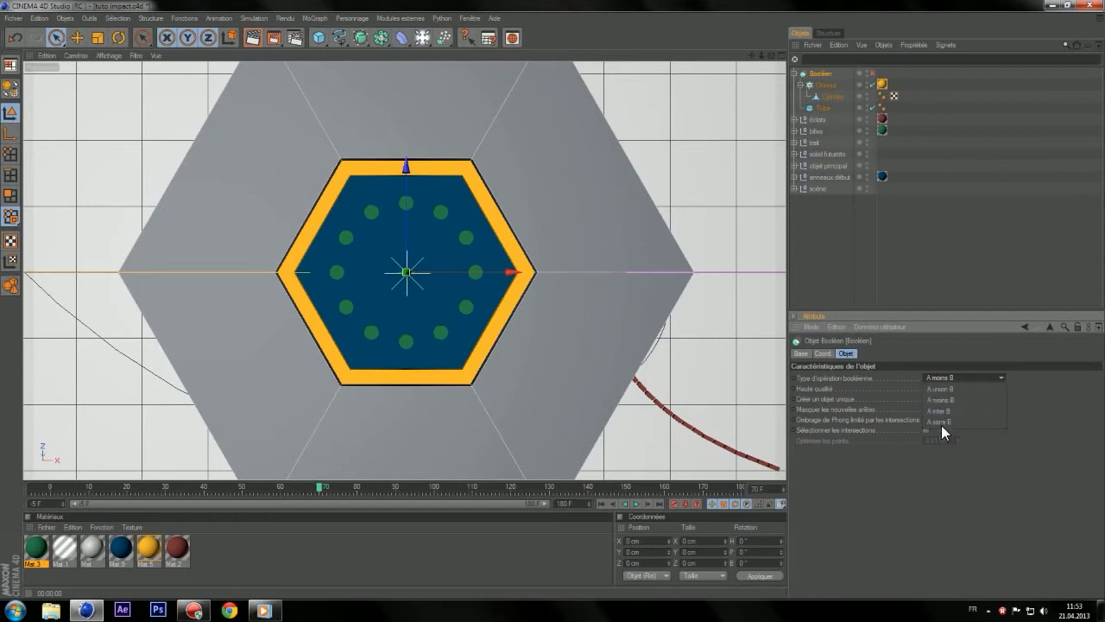
{"action": "left_click", "coordinate": [1053, 392]}
{"action": "left_click", "coordinate": [824, 107]}
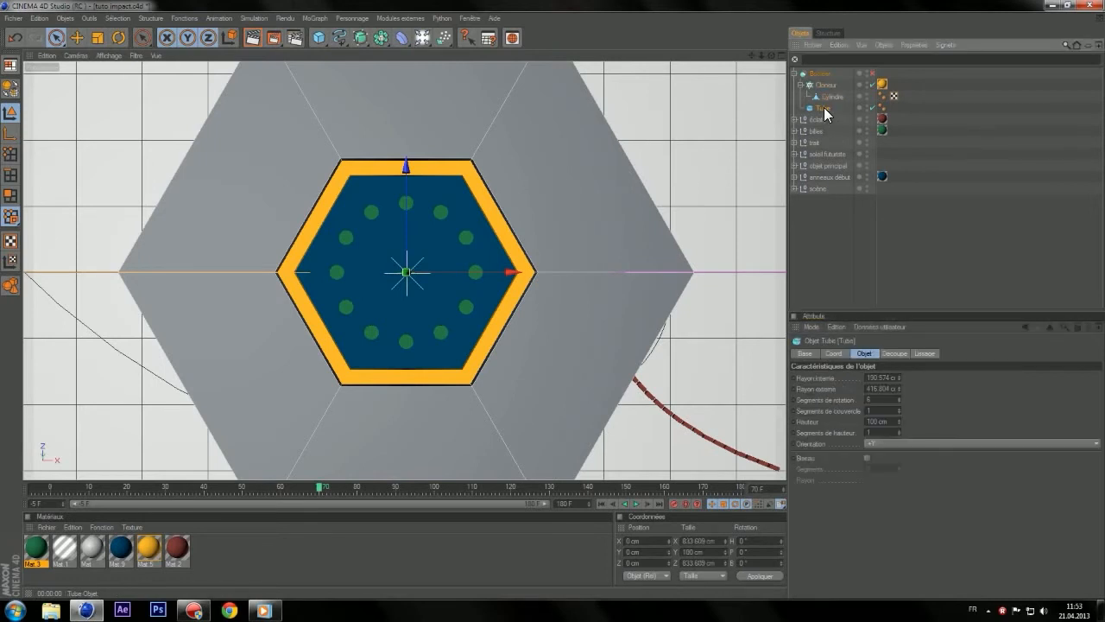
{"action": "left_click", "coordinate": [872, 74]}
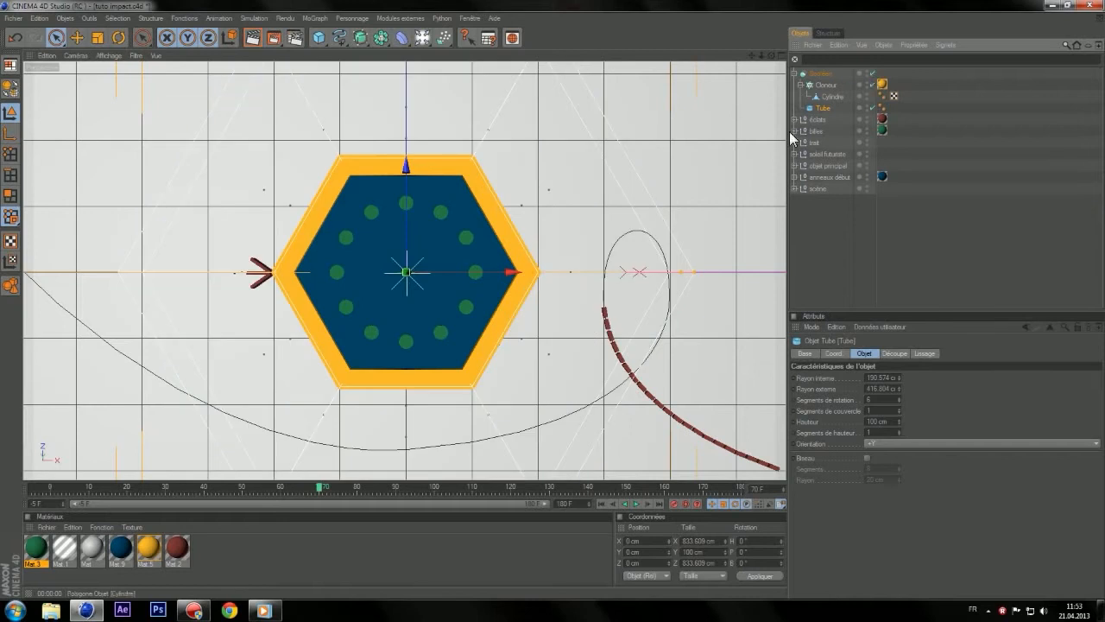
- Select the Cloner and record a keyframe at frame 70 for the clones' H rotation of 90°
{"action": "left_click", "coordinate": [832, 96]}
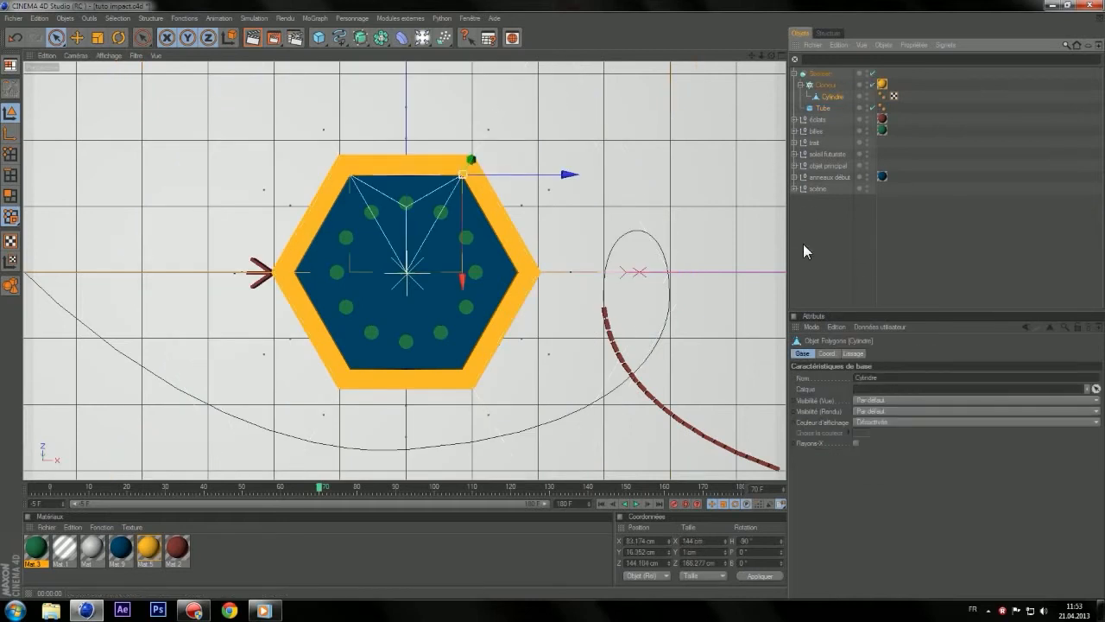
{"action": "left_click", "coordinate": [825, 85]}
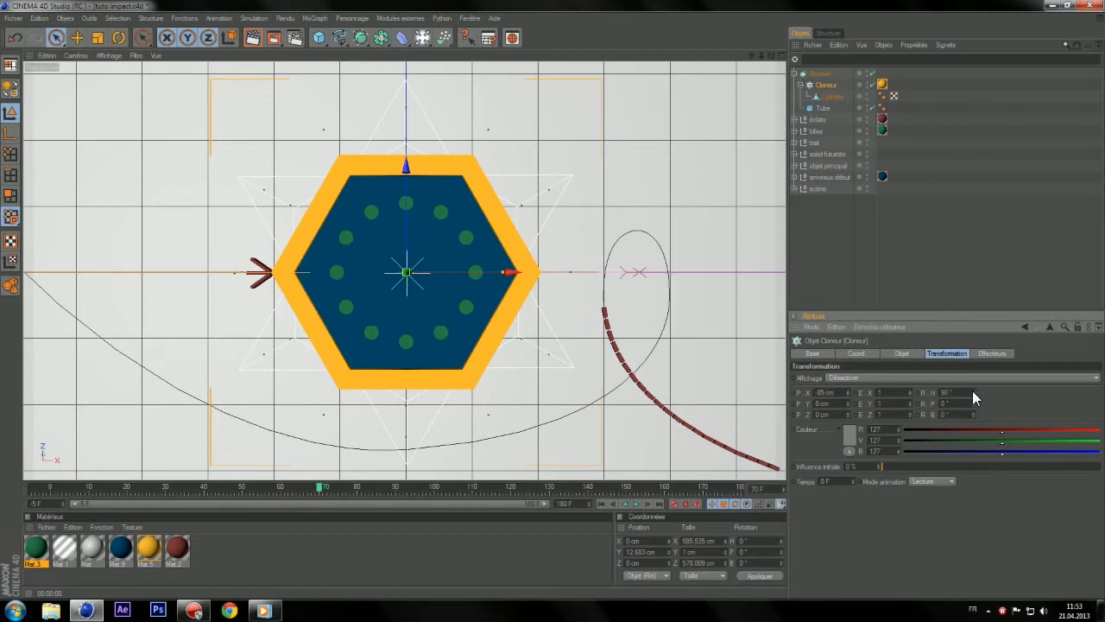
{"action": "left_click", "coordinate": [972, 391]}
{"action": "mouse_move", "coordinate": [972, 391]}
{"action": "left_mouse_down"}
{"action": "mouse_move", "coordinate": [928, 391]}
{"action": "mouse_move", "coordinate": [980, 391]}
{"action": "left_mouse_up"}
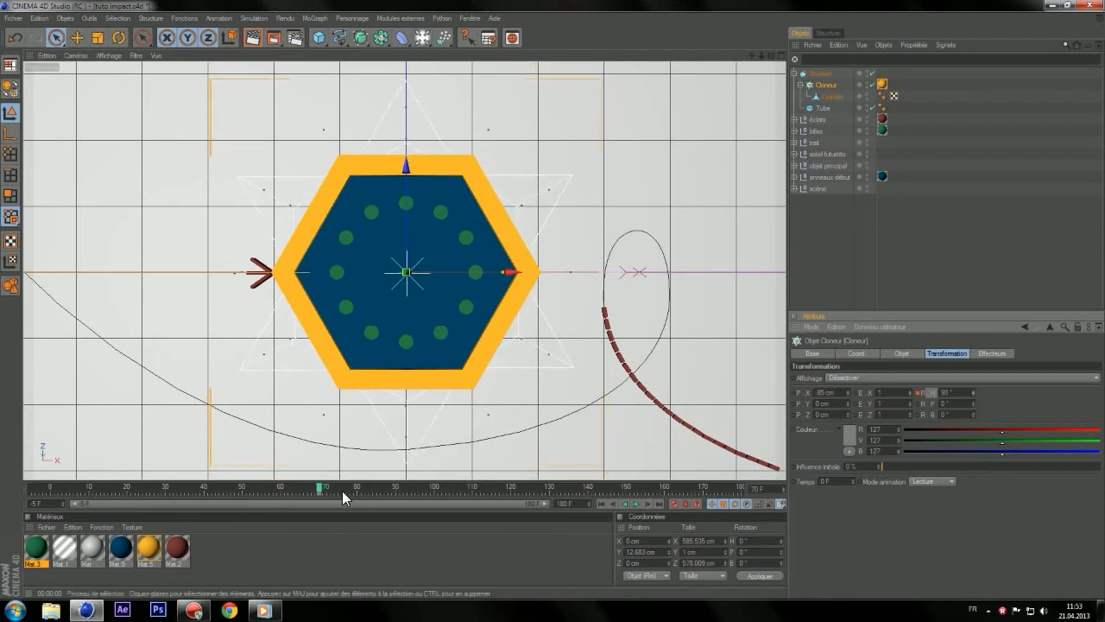
- At frame 85, set the clones' H rotation to 30° and keyframe it, then scrub the timeline back to check the motion
{"action": "left_click_drag", "start_coordinate": [345, 490], "coordinate": [375, 476]}
{"action": "mouse_move", "coordinate": [974, 392]}
{"action": "left_mouse_down"}
{"action": "mouse_move", "coordinate": [934, 390]}
{"action": "mouse_move", "coordinate": [972, 390]}
{"action": "left_mouse_up"}
{"action": "left_click", "coordinate": [918, 392], "text": "ctrl"}
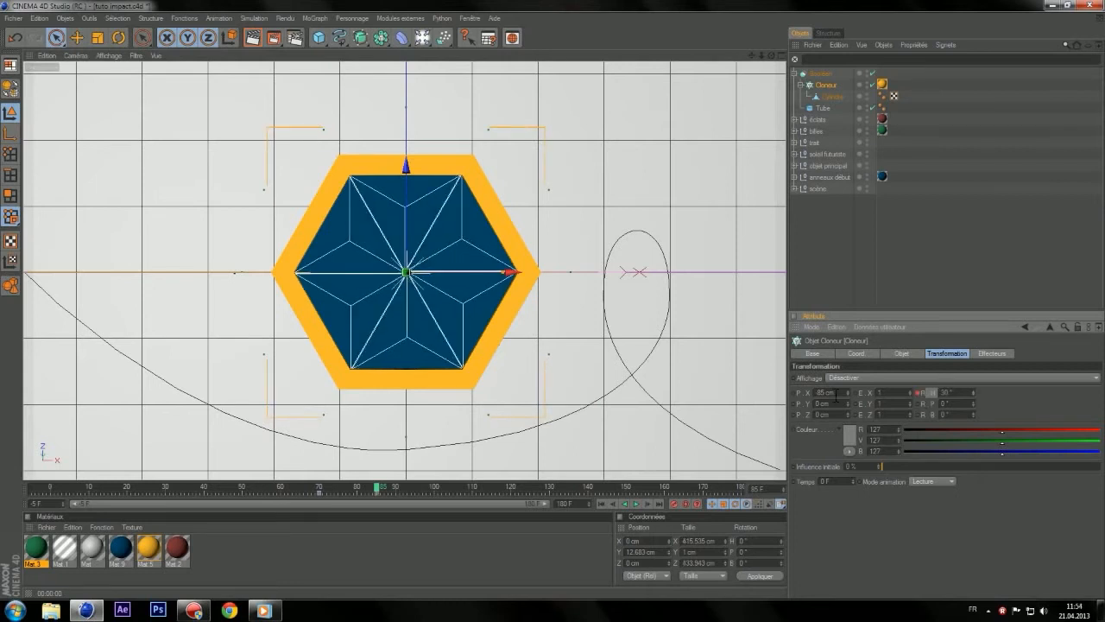
{"action": "left_click_drag", "start_coordinate": [379, 489], "coordinate": [235, 489]}
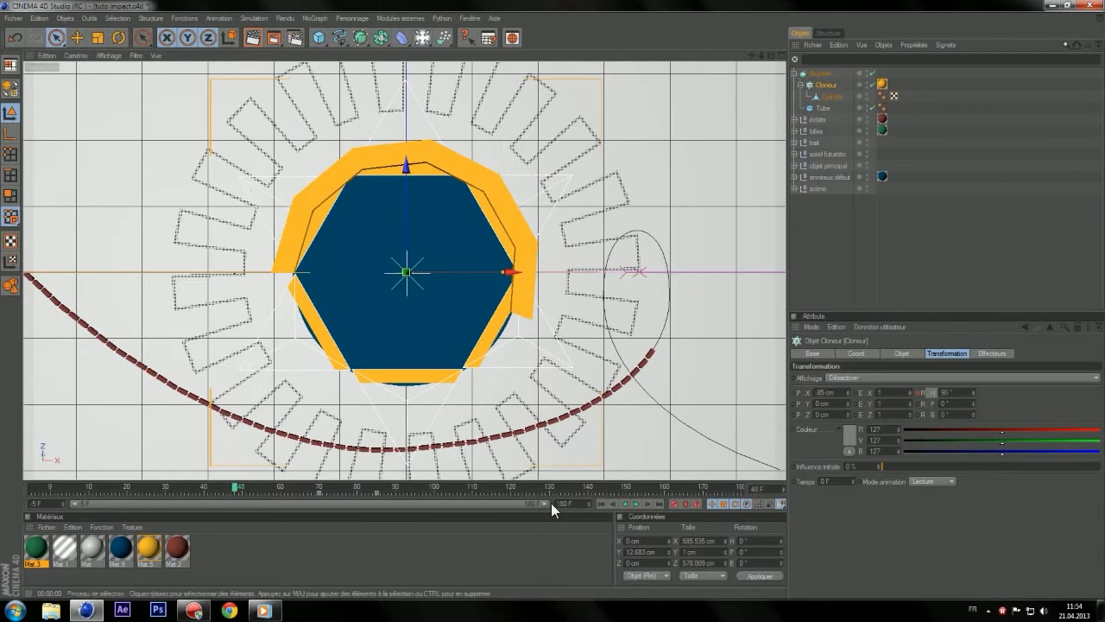
{"action": "left_click_drag", "start_coordinate": [236, 488], "coordinate": [320, 488]}
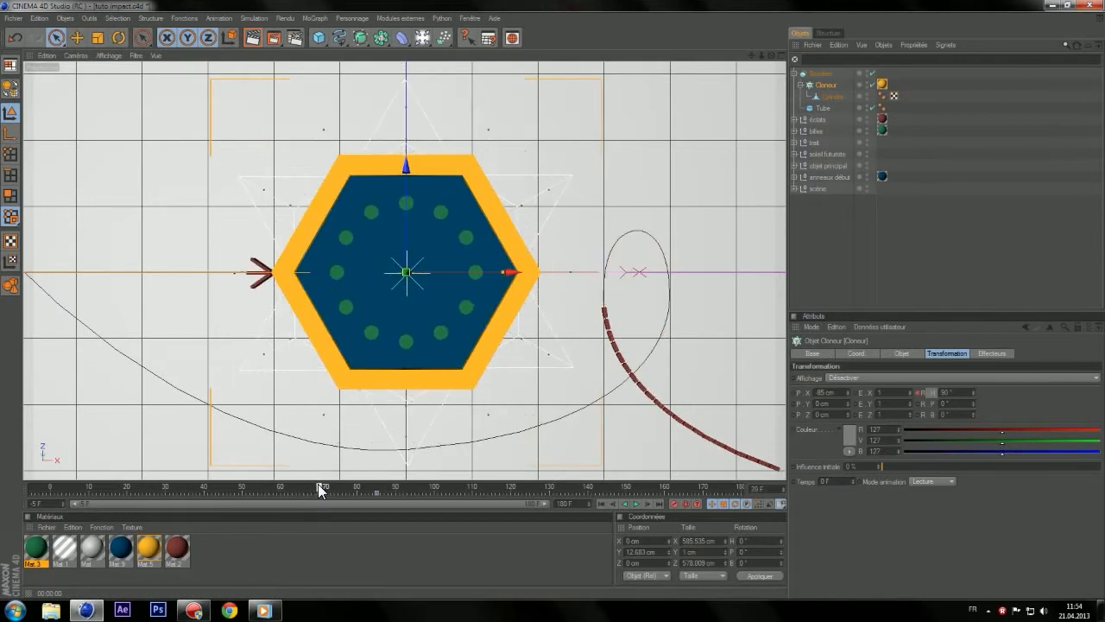
- At frame 69, disable the Cloner and keyframe its Activé state
{"action": "left_click", "coordinate": [815, 348]}
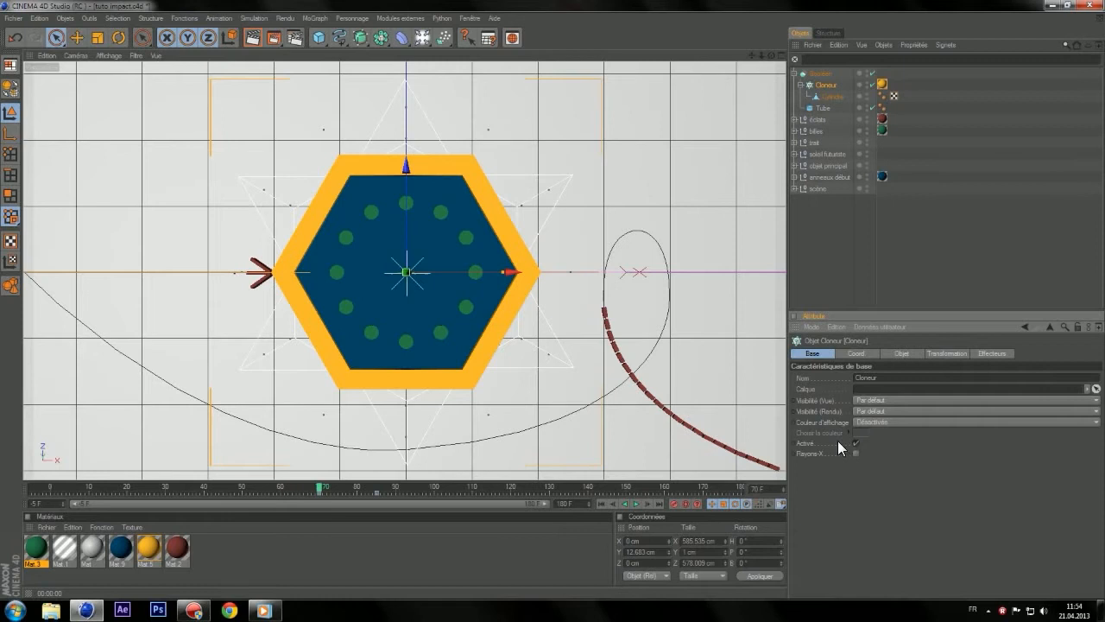
{"action": "left_click", "coordinate": [616, 504]}
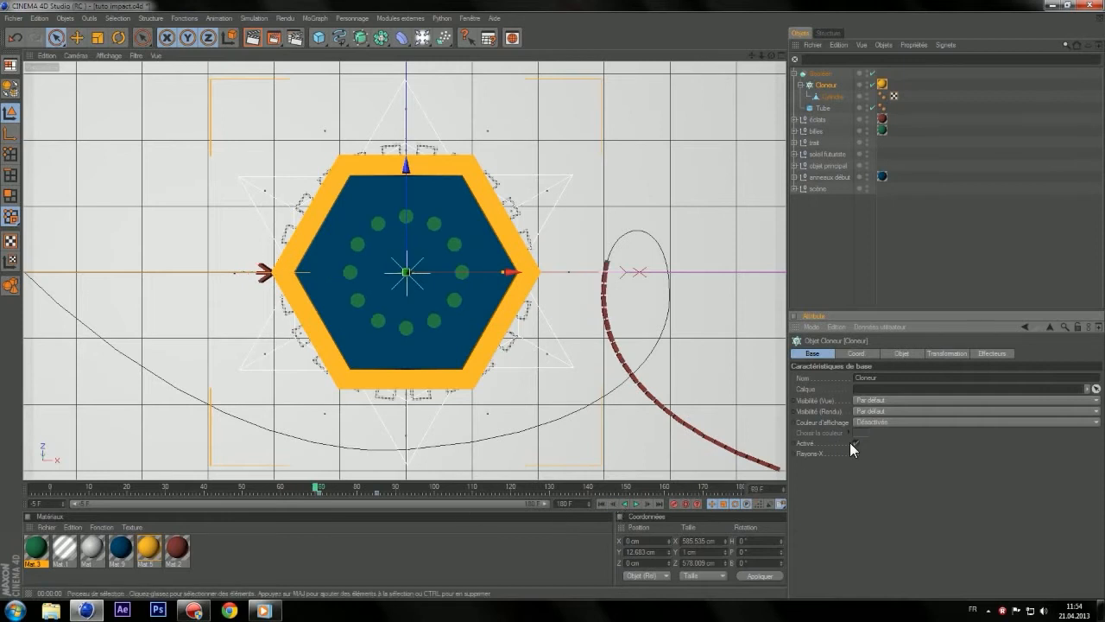
{"action": "left_click", "coordinate": [793, 442], "text": "ctrl"}
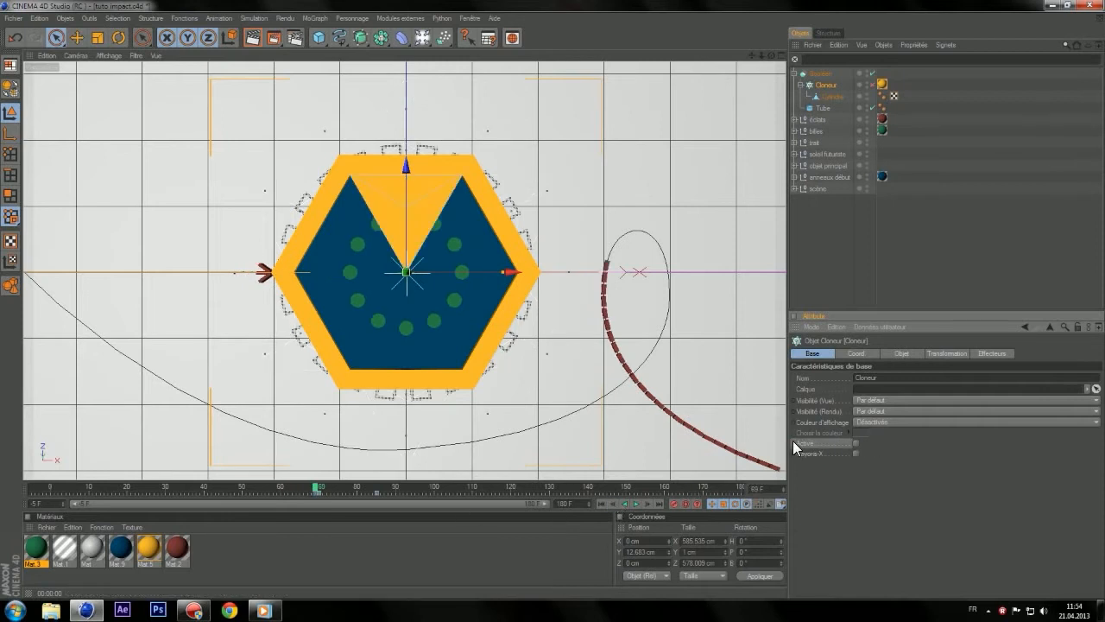
- Check the Cylindre blade's placement in the side view, return to the perspective view, and reselect the Cloner
{"action": "left_click", "coordinate": [829, 97]}
{"action": "middle_click", "coordinate": [439, 306]}
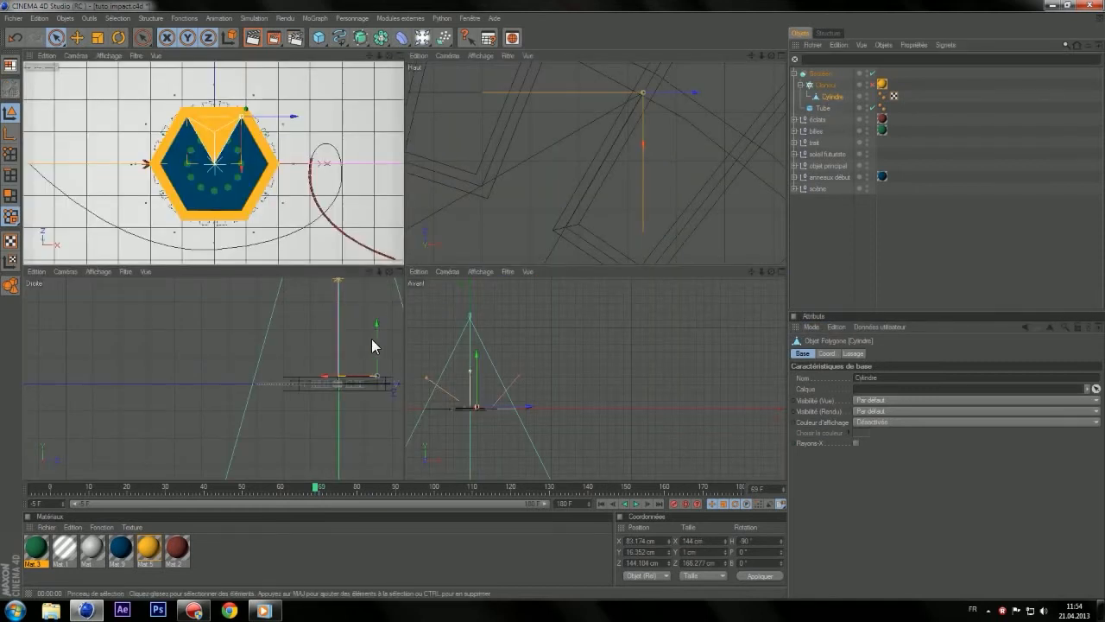
{"action": "middle_click", "coordinate": [344, 289]}
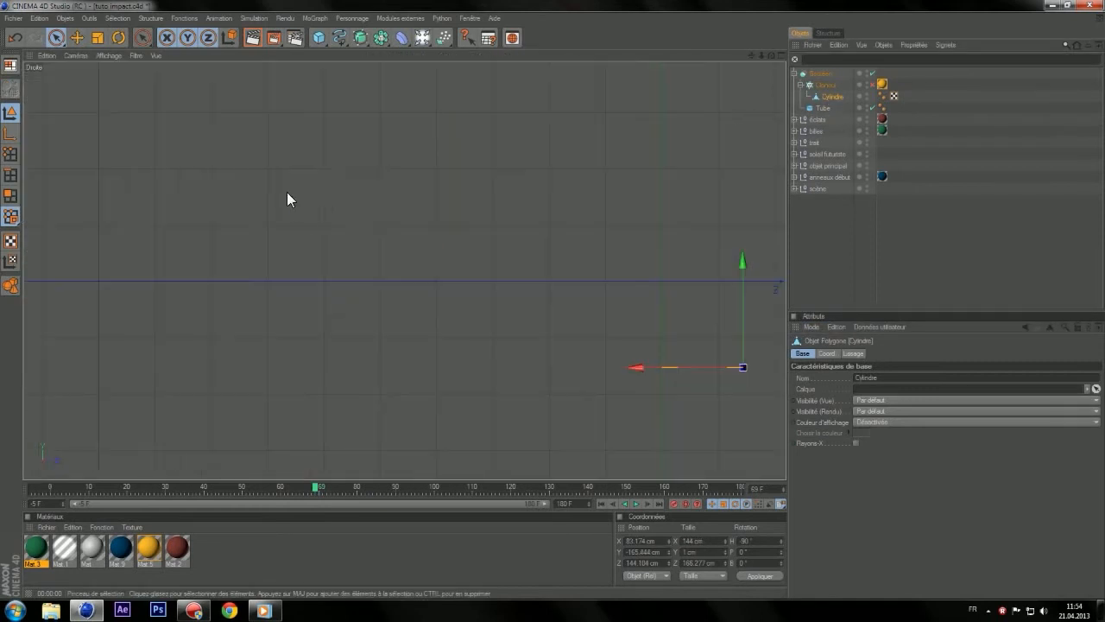
{"action": "middle_click", "coordinate": [552, 257]}
{"action": "middle_click", "coordinate": [337, 200]}
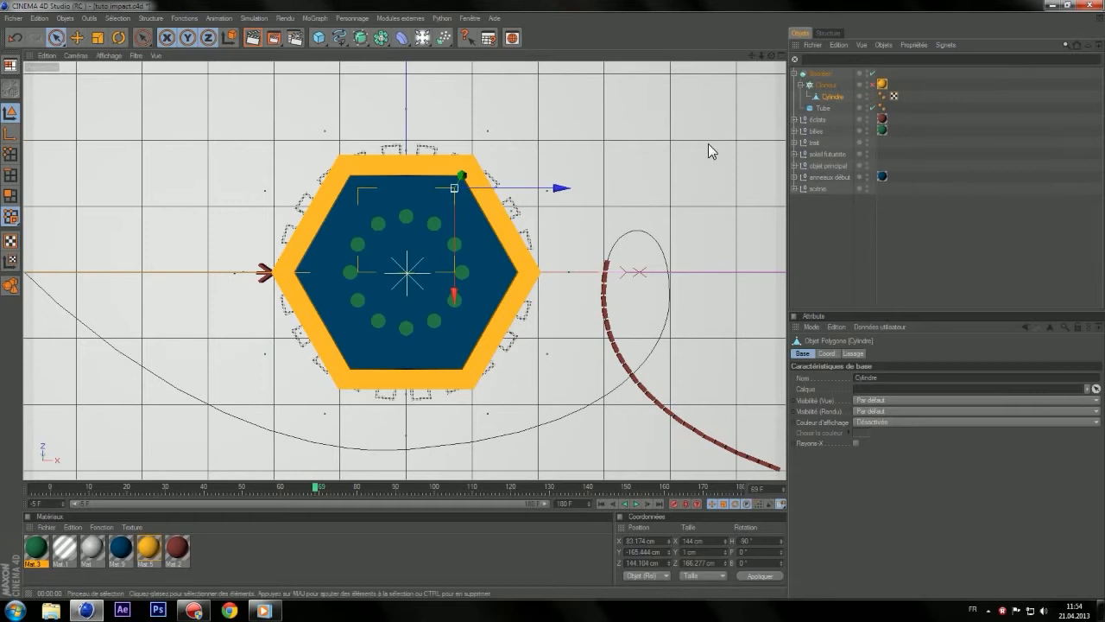
{"action": "left_click", "coordinate": [829, 84]}
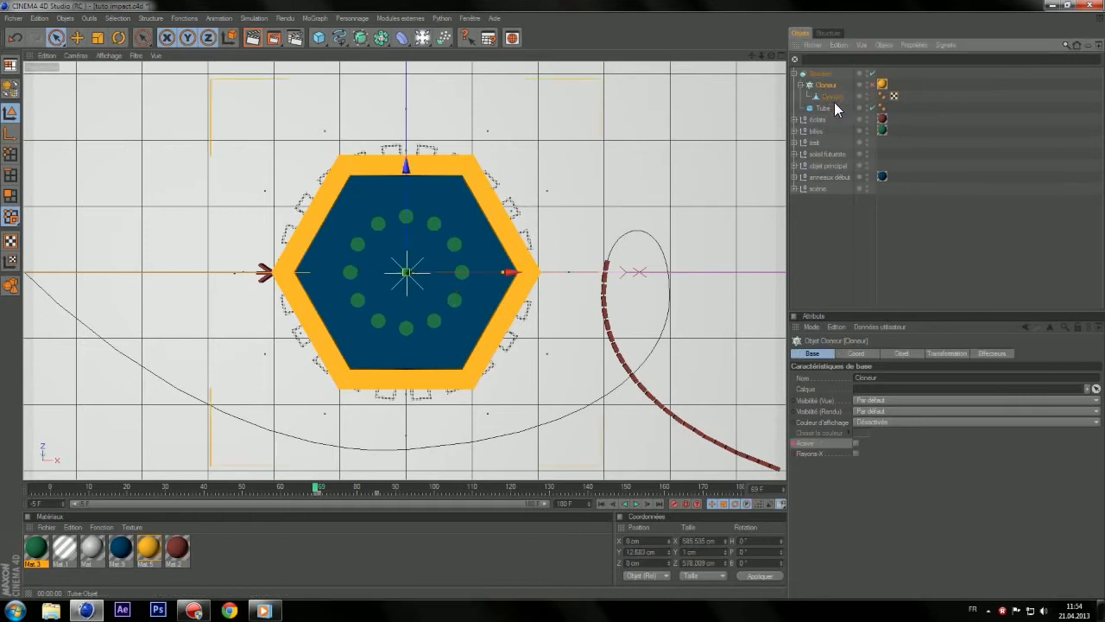
- Step through the animation to frame 85 and inspect the iris in the side and perspective views
{"action": "left_click", "coordinate": [648, 503]}
{"action": "left_click", "coordinate": [647, 503]}
{"action": "left_click", "coordinate": [647, 503]}
{"action": "left_click", "coordinate": [648, 504]}
{"action": "left_click", "coordinate": [648, 503]}
{"action": "left_click", "coordinate": [648, 503]}
{"action": "left_click", "coordinate": [647, 503]}
{"action": "left_click", "coordinate": [647, 503]}
{"action": "left_click", "coordinate": [648, 504]}
{"action": "left_click", "coordinate": [648, 504]}
{"action": "left_click", "coordinate": [647, 504]}
{"action": "left_click", "coordinate": [647, 503]}
{"action": "left_click", "coordinate": [648, 503]}
{"action": "left_click", "coordinate": [648, 503]}
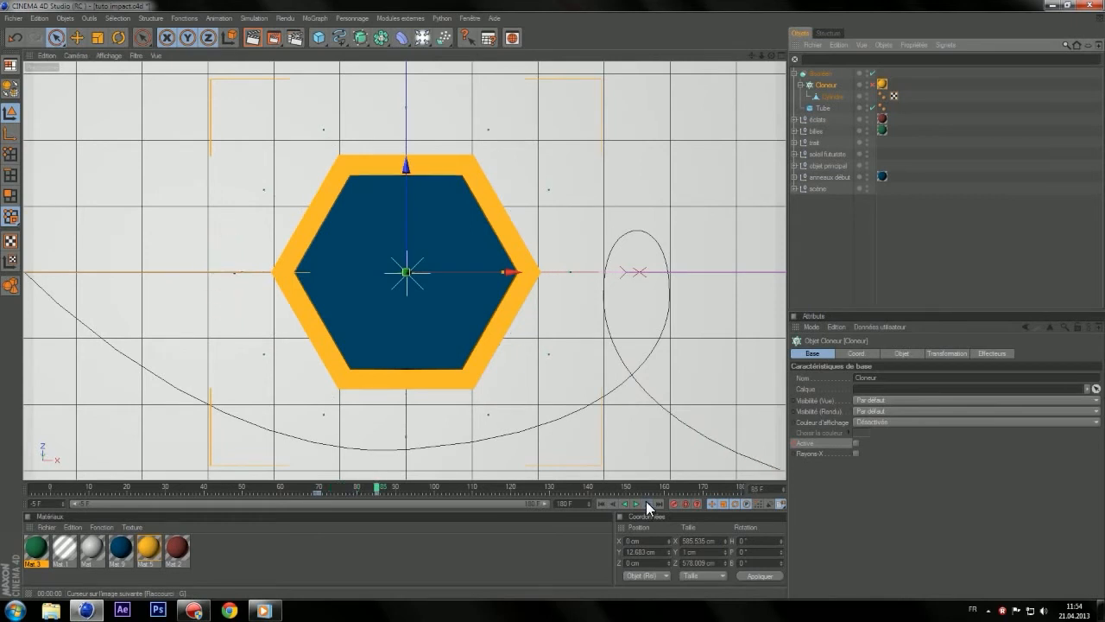
{"action": "middle_click", "coordinate": [432, 419]}
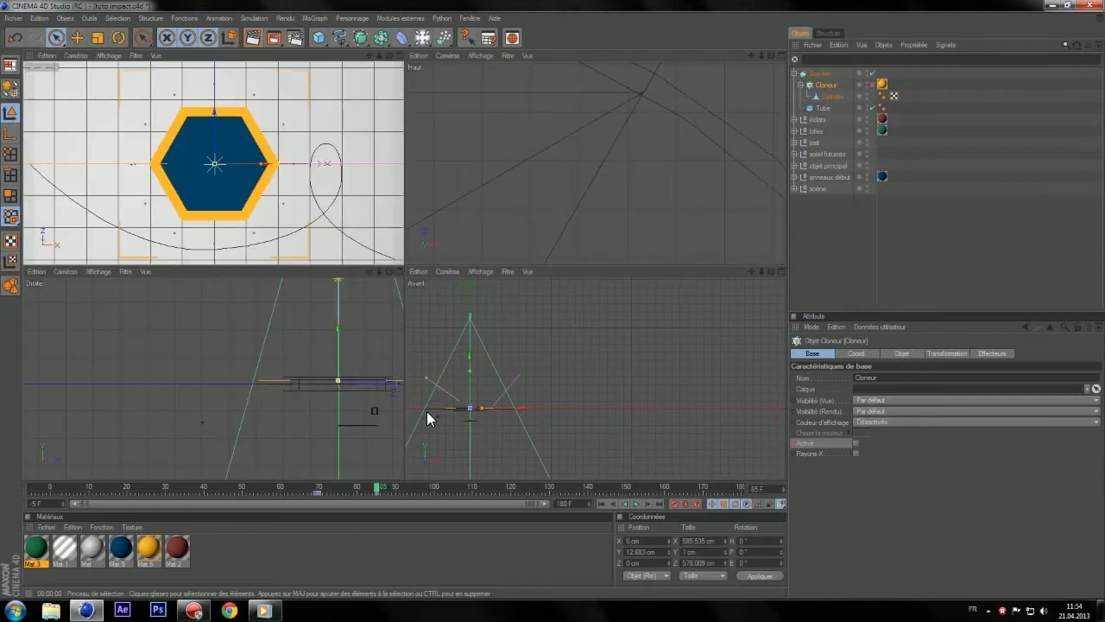
{"action": "middle_click", "coordinate": [323, 451]}
{"action": "middle_click", "coordinate": [504, 323]}
{"action": "middle_click", "coordinate": [302, 195]}
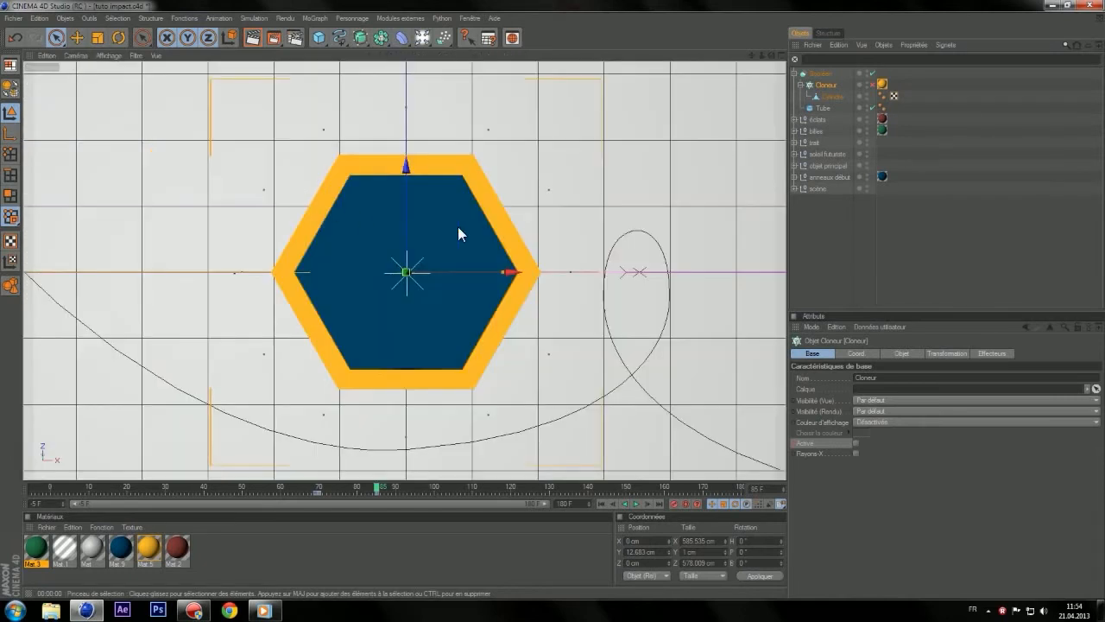
- Toggle the Cloner on and off at frame 85 to compare the blades, and scrub back to frame 63
{"action": "left_click", "coordinate": [872, 84]}
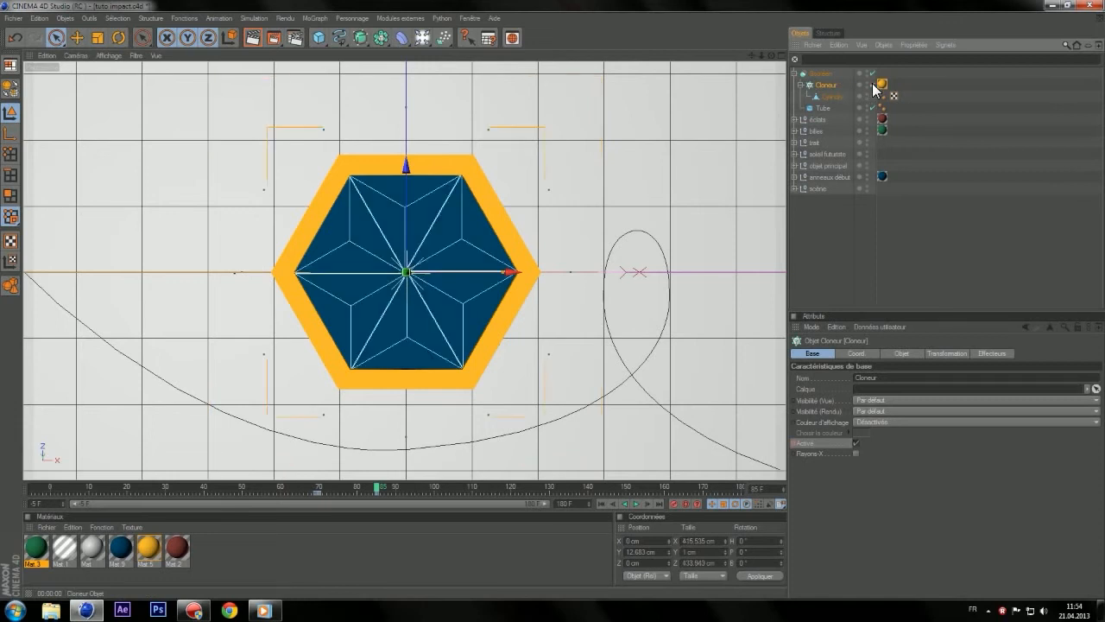
{"action": "left_click", "coordinate": [874, 84]}
{"action": "left_click", "coordinate": [874, 84]}
{"action": "left_click_drag", "start_coordinate": [375, 489], "coordinate": [291, 489]}
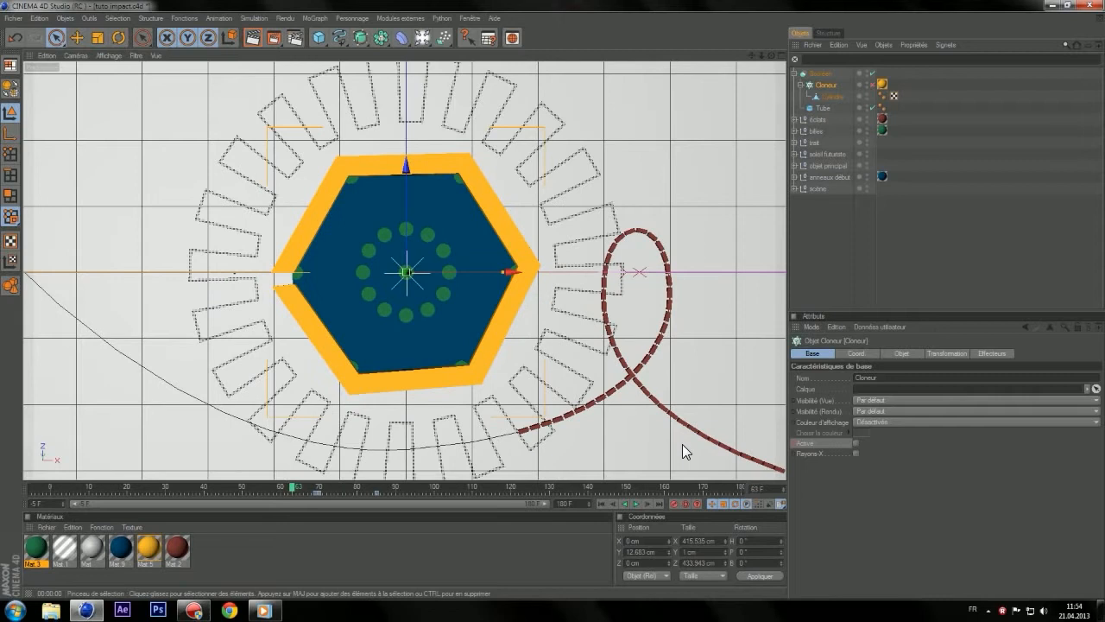
- At frame 70, enable the Cloner and keyframe its Activé state
{"action": "left_click", "coordinate": [315, 495]}
{"action": "left_click", "coordinate": [314, 489]}
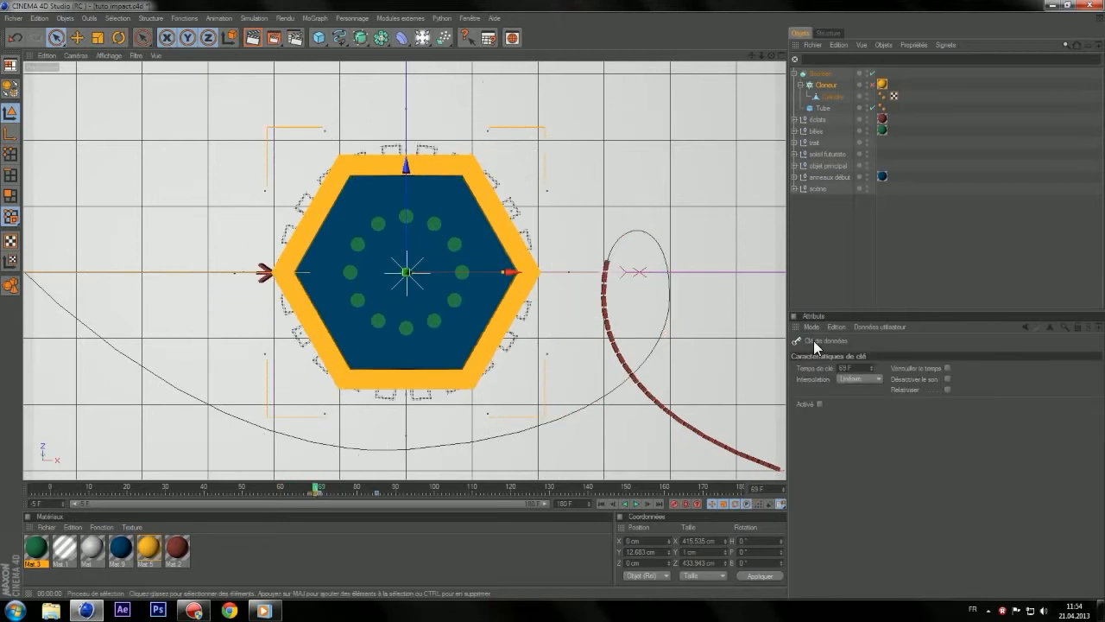
{"action": "left_click", "coordinate": [827, 86]}
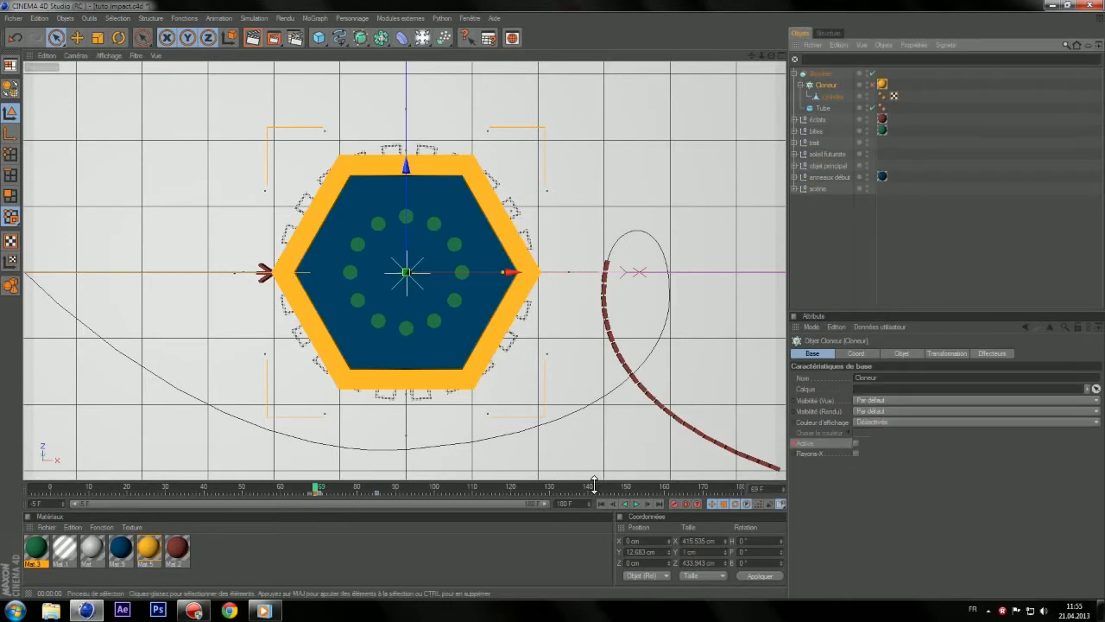
{"action": "left_click", "coordinate": [649, 504]}
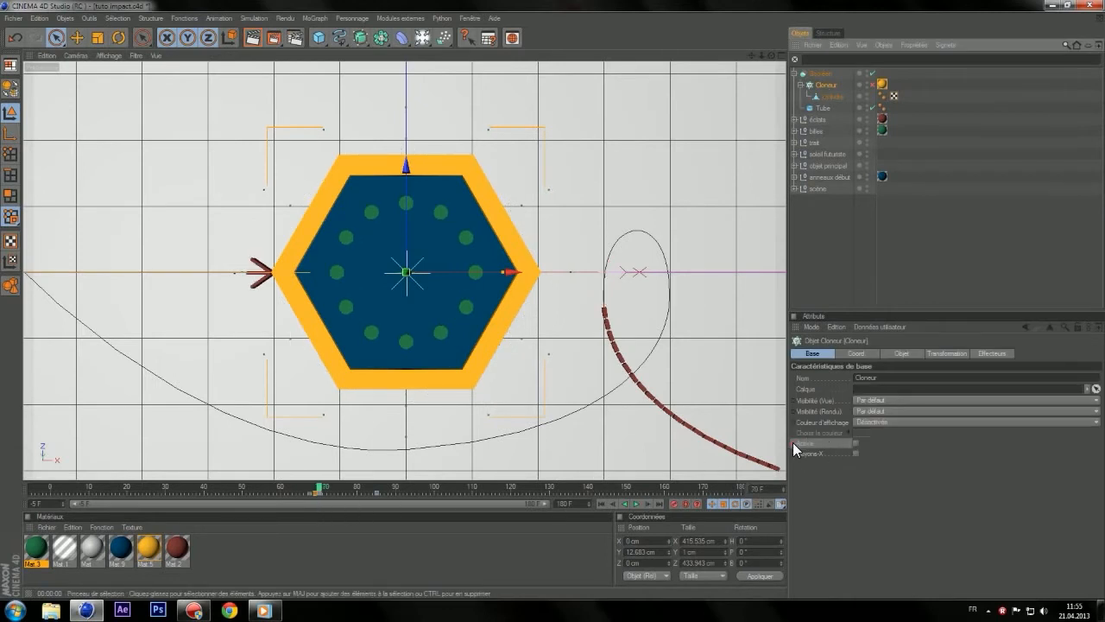
{"action": "left_click", "coordinate": [794, 442]}
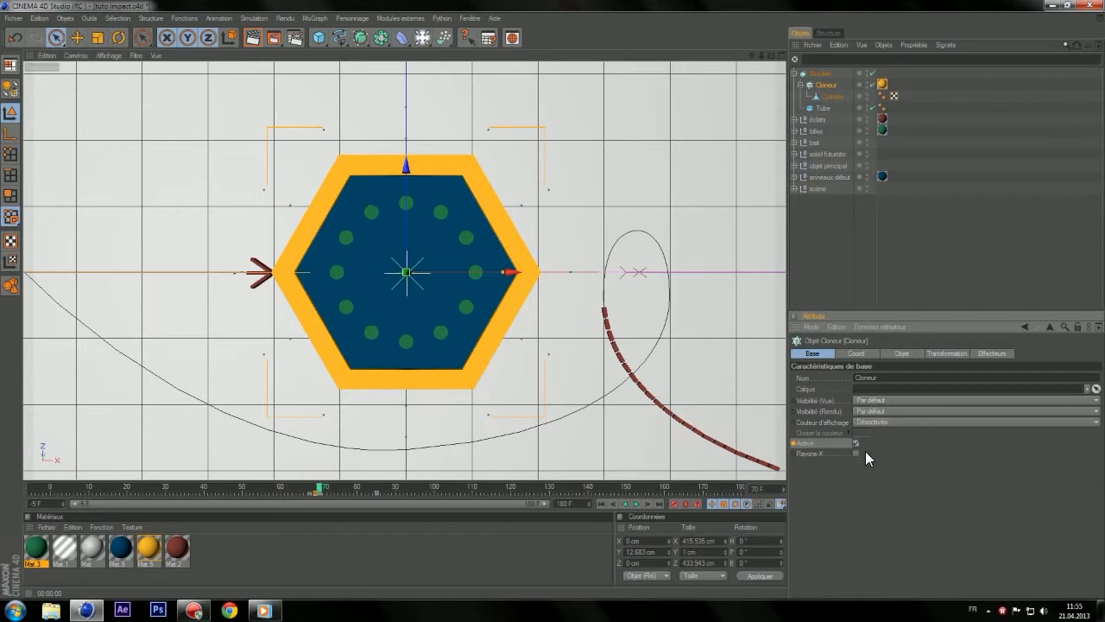
{"action": "left_click", "coordinate": [793, 442], "text": "ctrl"}
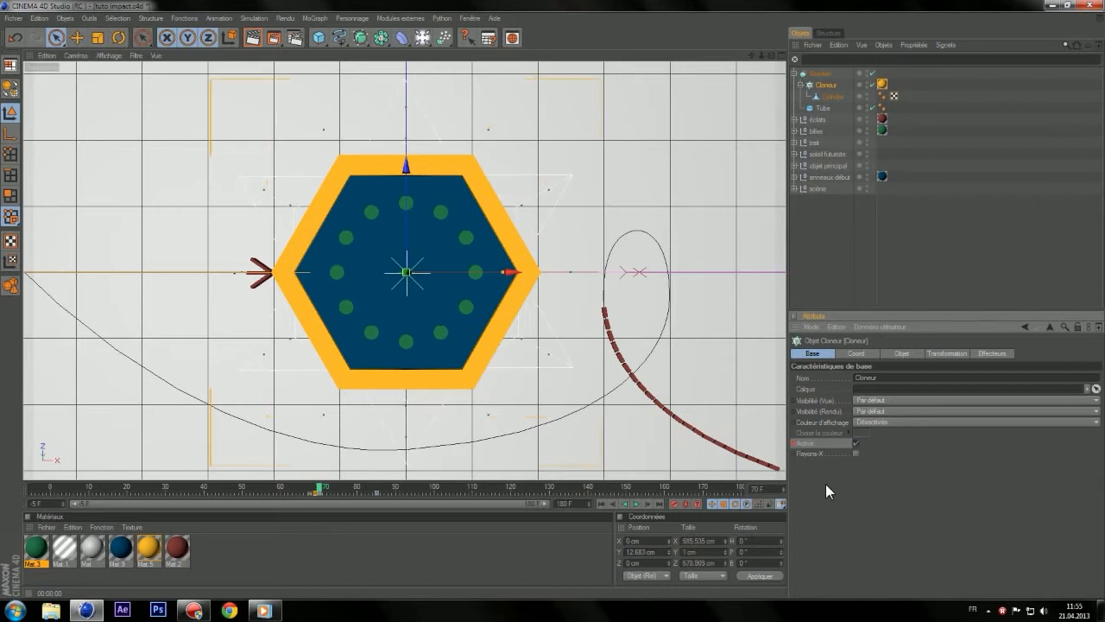
- Play the animation from the start to check the blades' appearance and closing, and scrub to frame 81
{"action": "left_click", "coordinate": [642, 507]}
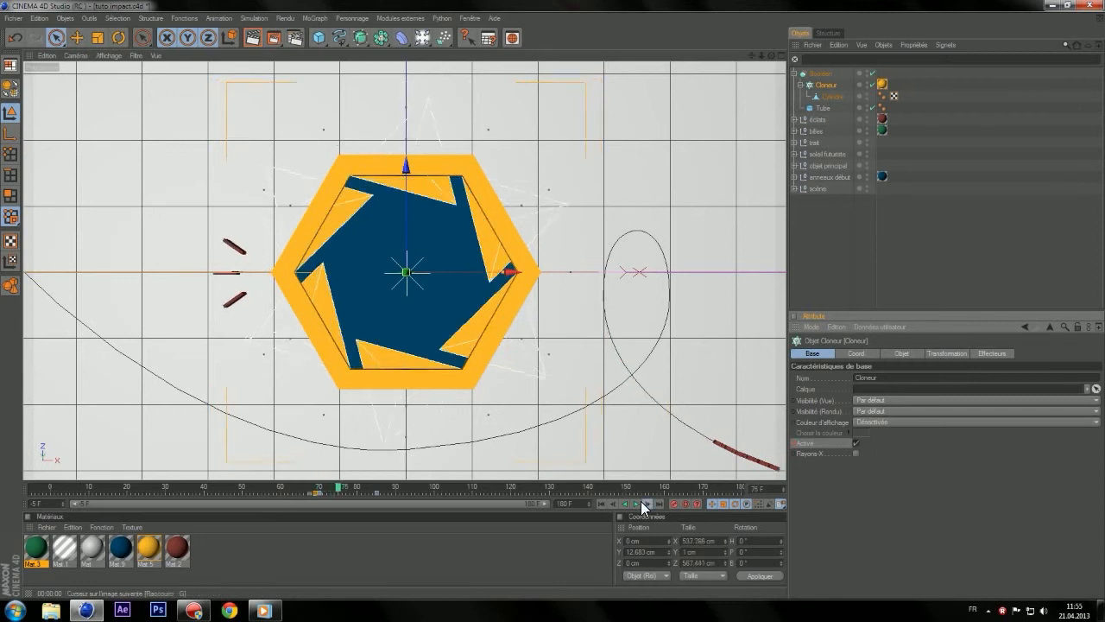
{"action": "left_click", "coordinate": [643, 508]}
{"action": "left_click", "coordinate": [601, 504]}
{"action": "left_click", "coordinate": [627, 504]}
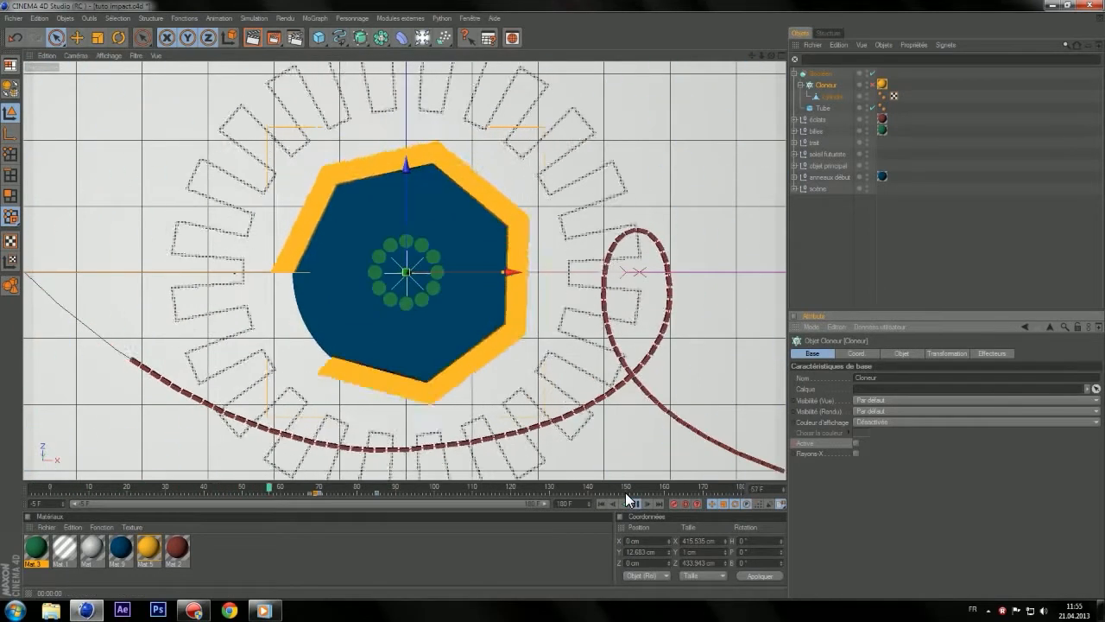
{"action": "left_click", "coordinate": [635, 503]}
{"action": "left_click_drag", "start_coordinate": [484, 493], "coordinate": [360, 503]}
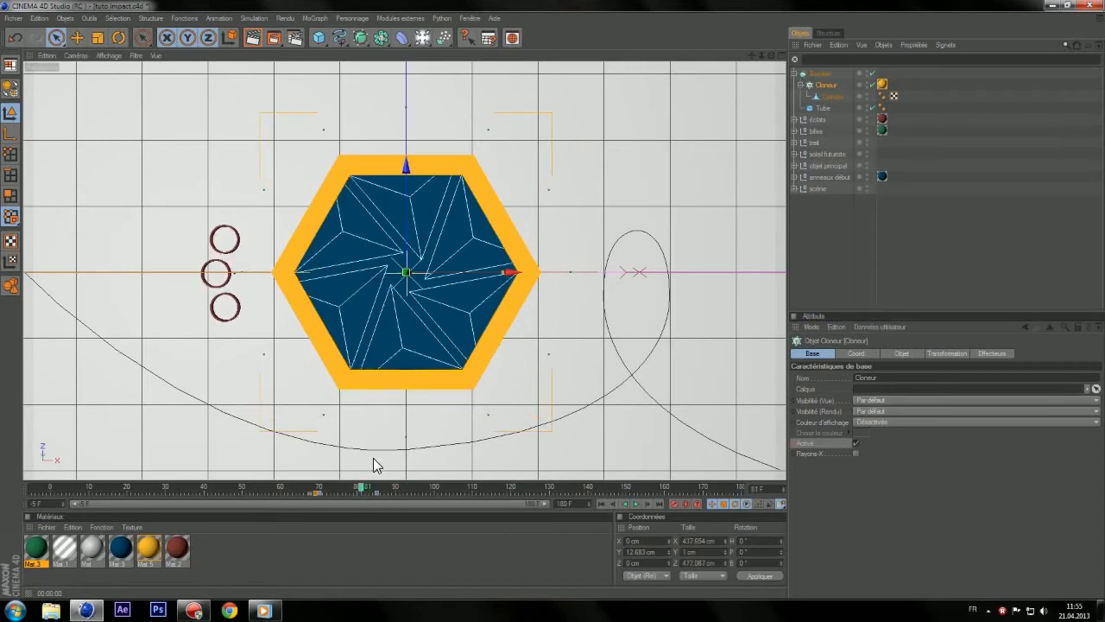
- Render the perspective view and raise the Cloner to a Y position of about 14.8 cm in the side view
{"action": "left_click", "coordinate": [253, 38]}
{"action": "middle_click", "coordinate": [518, 406]}
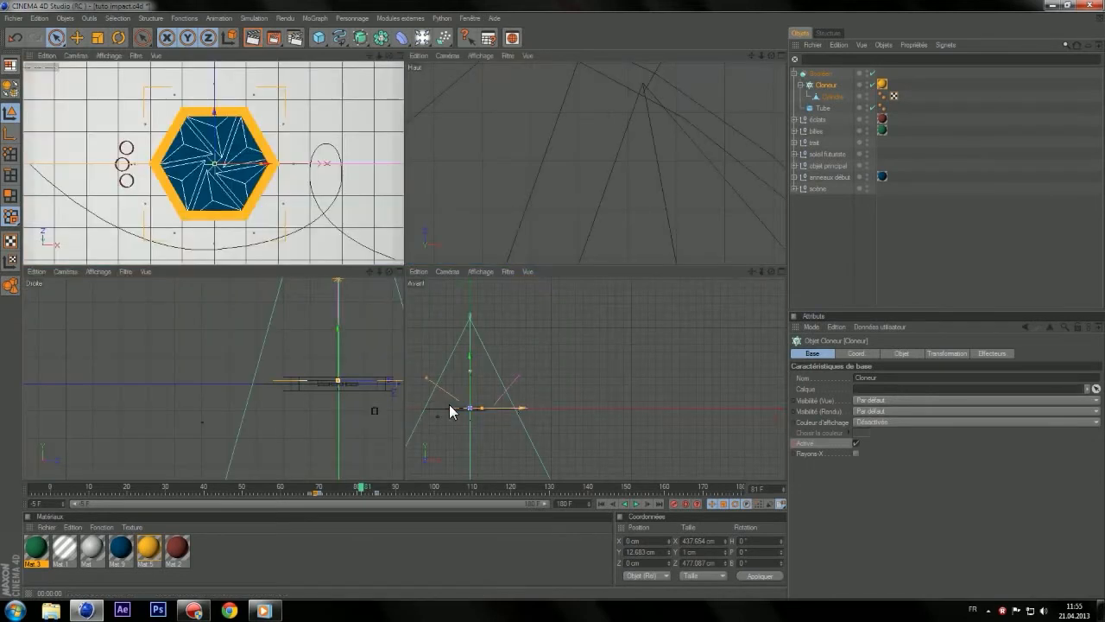
{"action": "left_click_drag", "start_coordinate": [336, 364], "coordinate": [337, 360]}
{"action": "middle_click", "coordinate": [256, 204]}
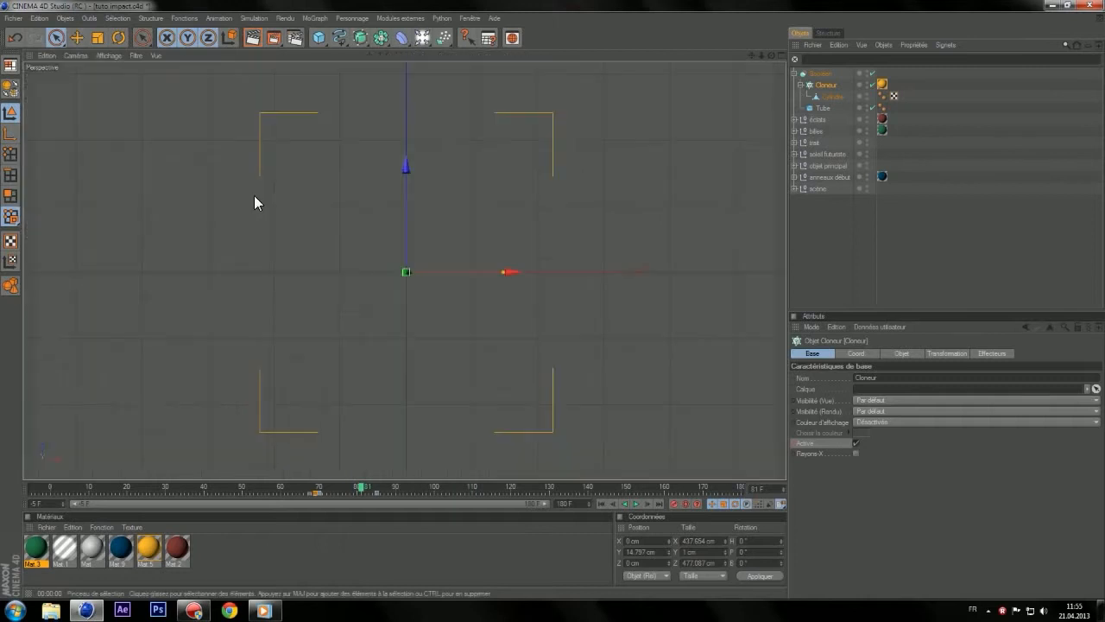
- Check the closed iris at frame 90 and raise the Cloner above the blue hexagon, to a Y position of about 21 cm
{"action": "mouse_move", "coordinate": [359, 484]}
{"action": "left_mouse_down"}
{"action": "mouse_move", "coordinate": [311, 493]}
{"action": "mouse_move", "coordinate": [320, 504]}
{"action": "mouse_move", "coordinate": [375, 496]}
{"action": "left_mouse_up"}
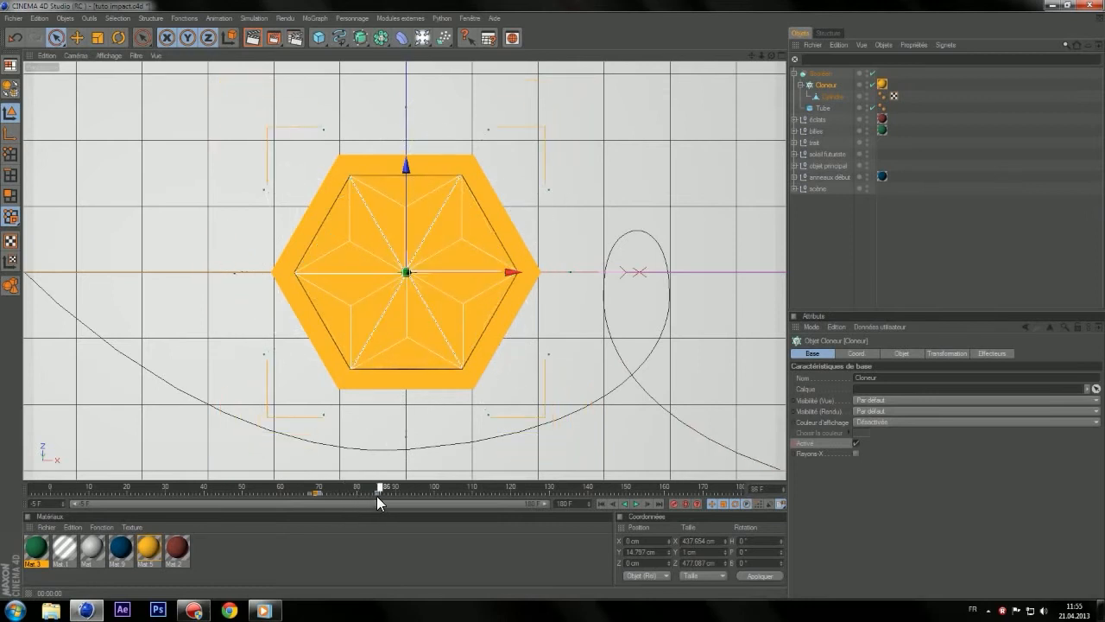
{"action": "mouse_move", "coordinate": [382, 494]}
{"action": "left_mouse_down"}
{"action": "mouse_move", "coordinate": [430, 495]}
{"action": "mouse_move", "coordinate": [370, 482]}
{"action": "mouse_move", "coordinate": [538, 485]}
{"action": "mouse_move", "coordinate": [364, 483]}
{"action": "mouse_move", "coordinate": [395, 490]}
{"action": "left_mouse_up"}
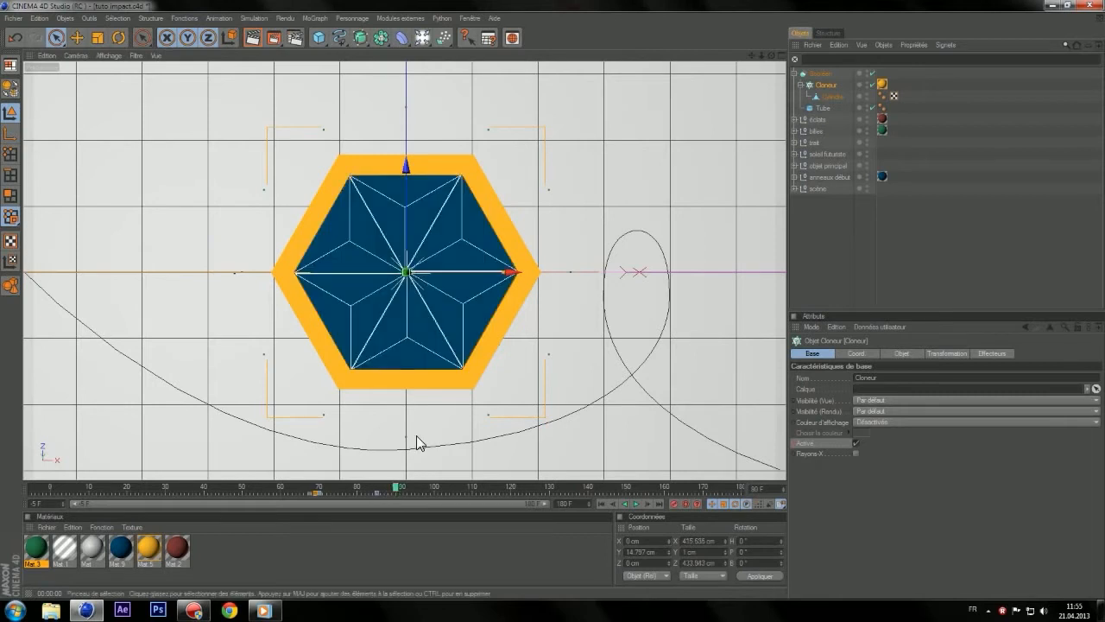
{"action": "middle_click", "coordinate": [414, 435]}
{"action": "middle_click", "coordinate": [334, 369]}
{"action": "left_click_drag", "start_coordinate": [338, 328], "coordinate": [338, 318]}
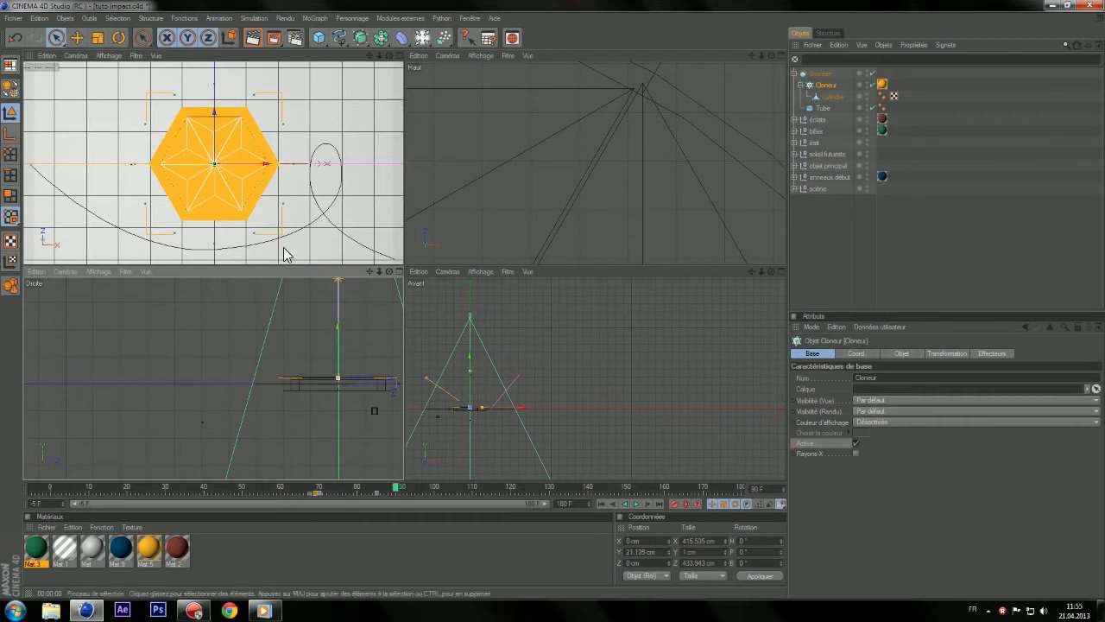
{"action": "middle_click", "coordinate": [293, 200]}
- At frame 95, select the Cloner together with objet principal's Tube and keyframe their H rotation at 0°
{"action": "left_click_drag", "start_coordinate": [403, 486], "coordinate": [422, 489]}
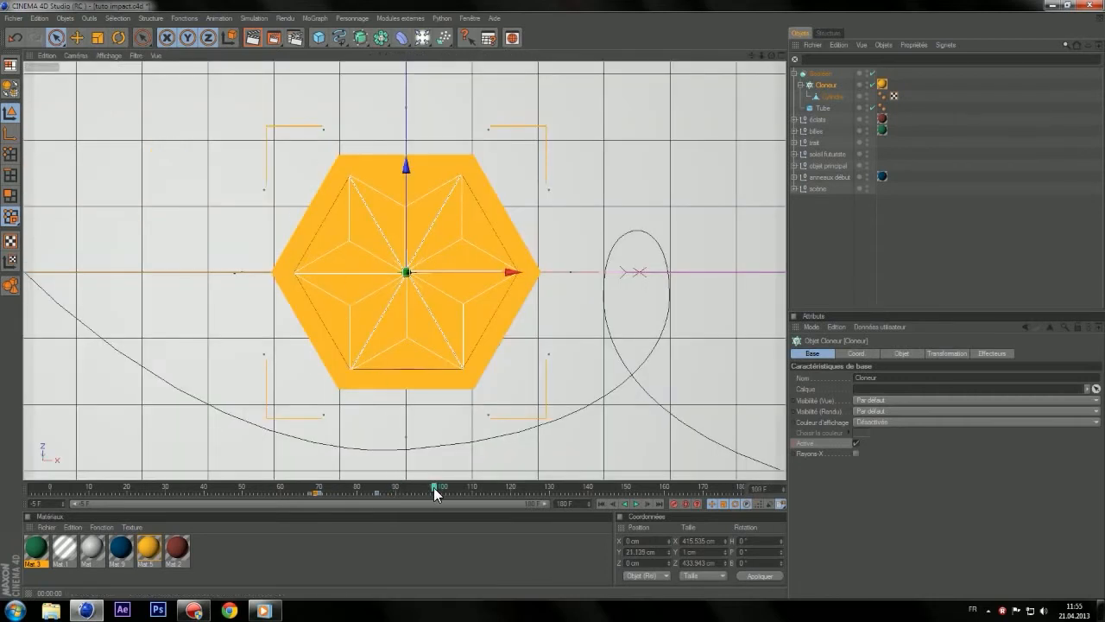
{"action": "left_click_drag", "start_coordinate": [435, 489], "coordinate": [413, 497]}
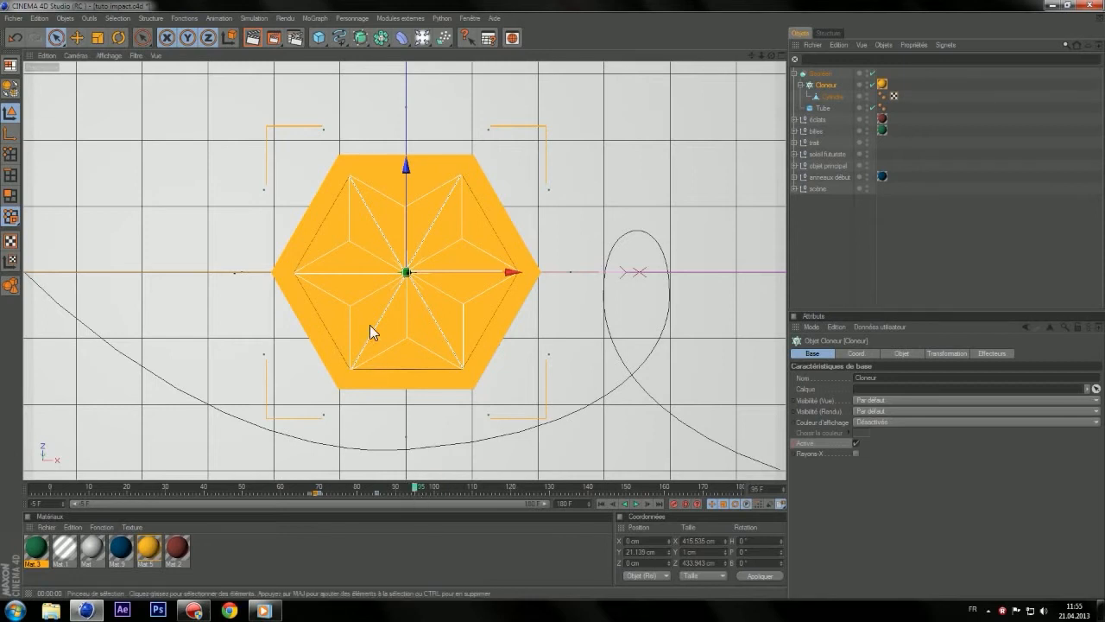
{"action": "left_click", "coordinate": [834, 95]}
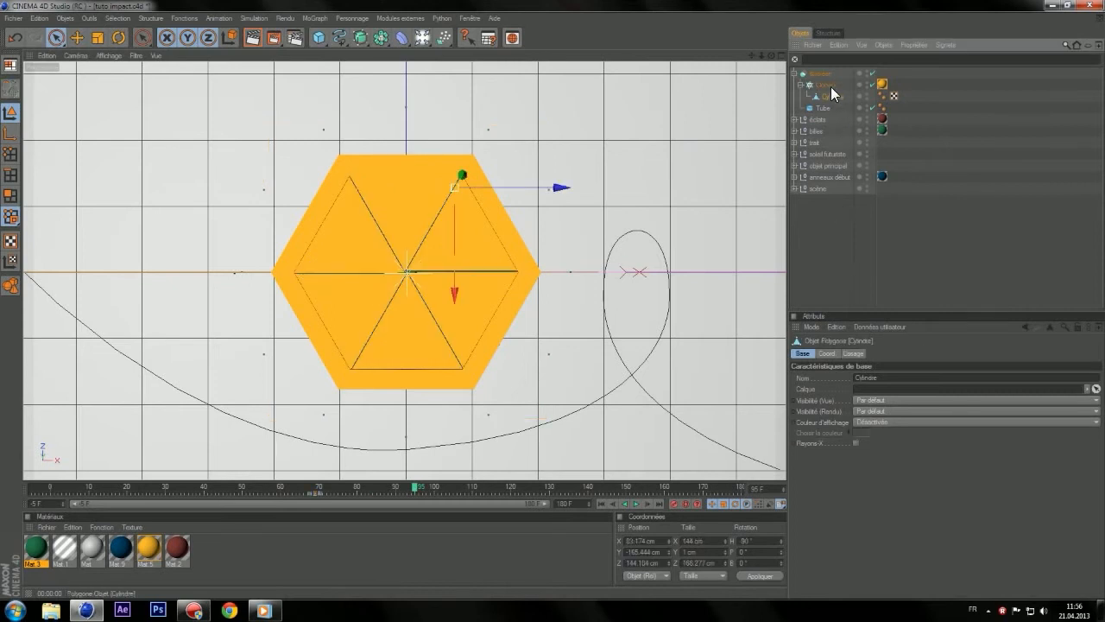
{"action": "left_click", "coordinate": [827, 86]}
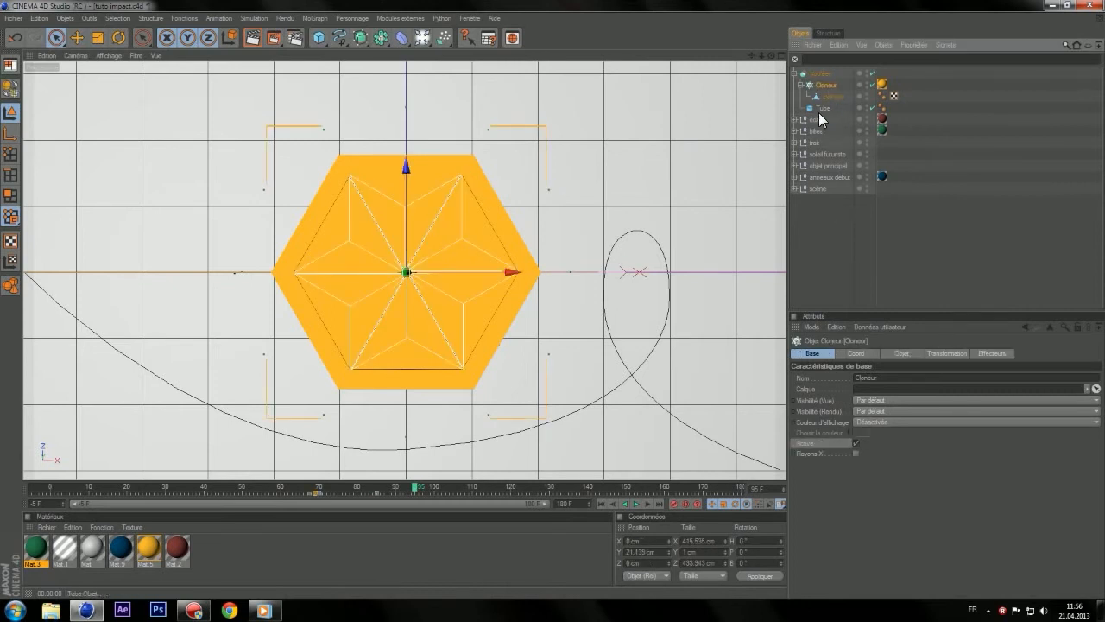
{"action": "left_click", "coordinate": [833, 177]}
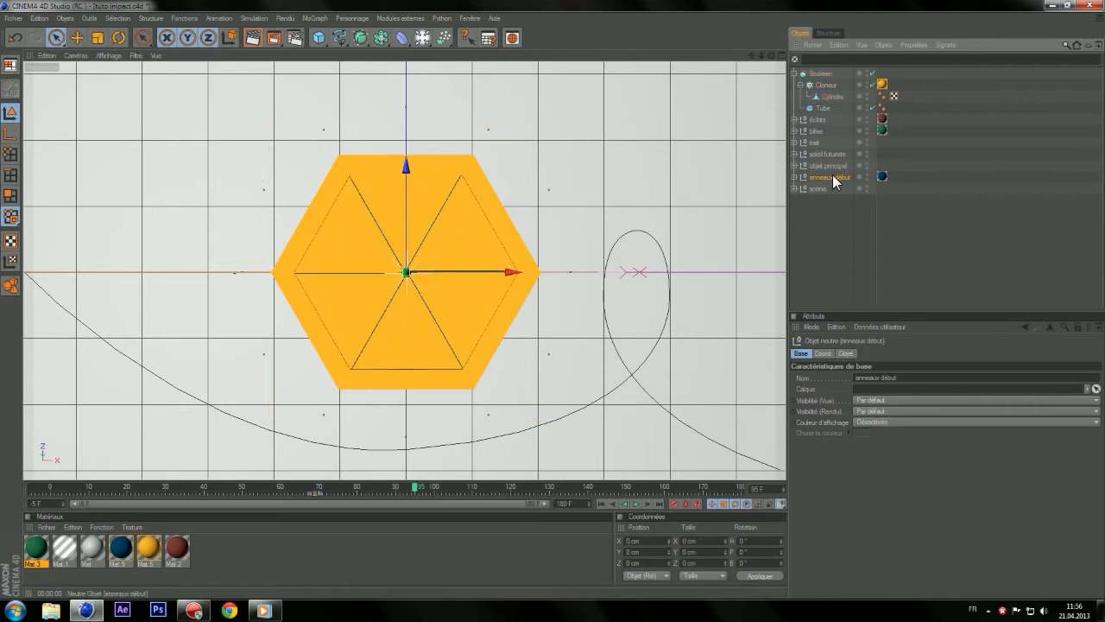
{"action": "left_click", "coordinate": [791, 165]}
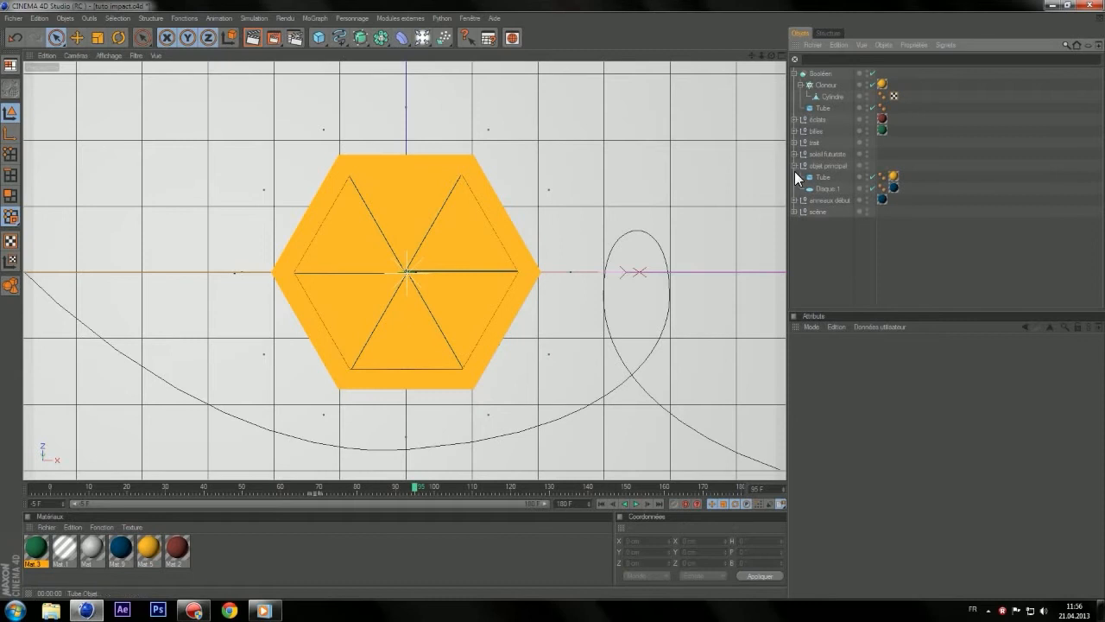
{"action": "left_click", "coordinate": [820, 177]}
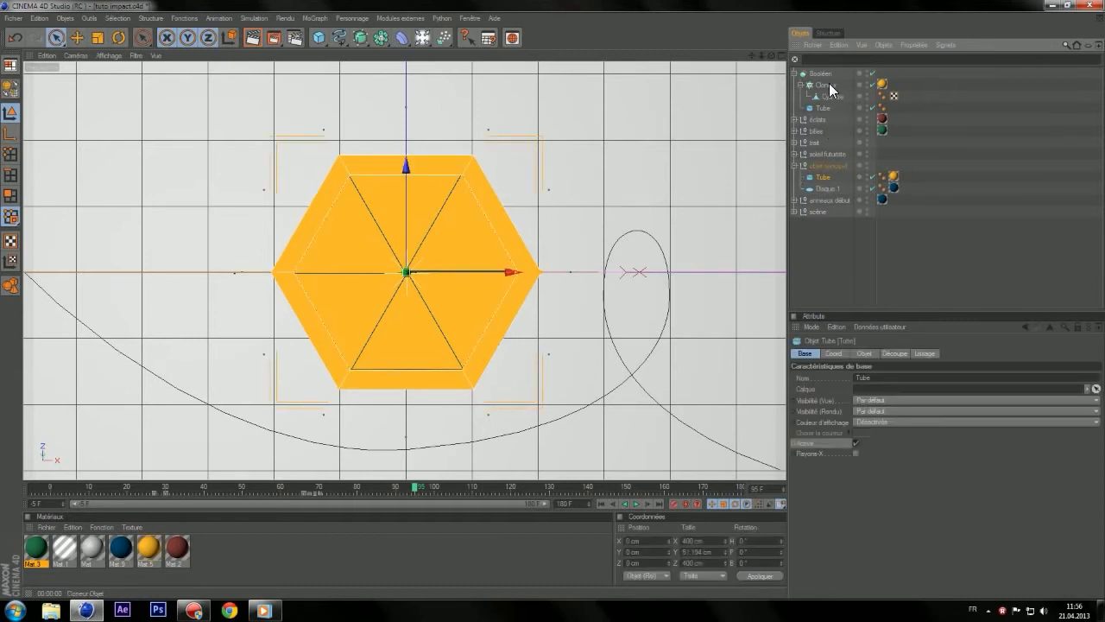
{"action": "left_click", "coordinate": [828, 83], "text": "ctrl"}
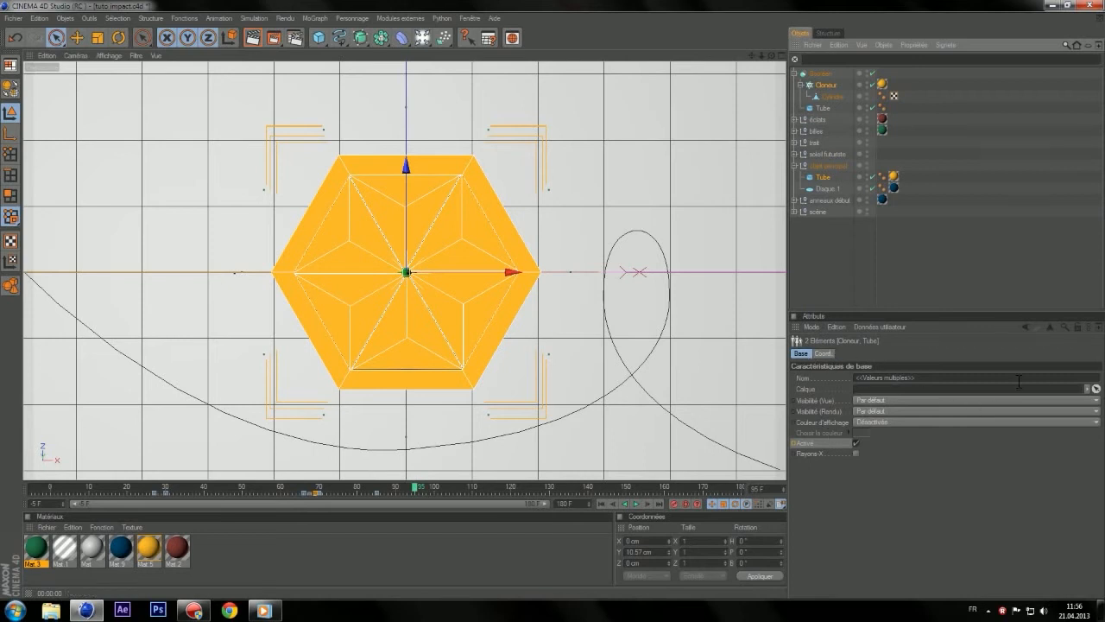
{"action": "left_click", "coordinate": [824, 353]}
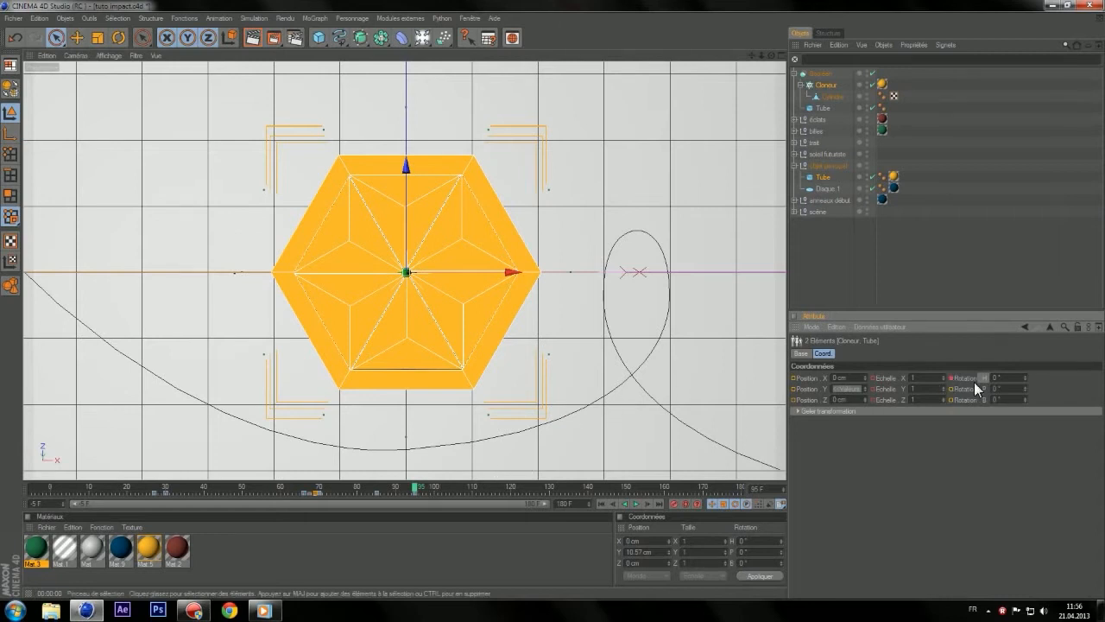
- At frame 105, set the H rotation of the Cloner and objet principal's Tube to 30° and keyframe it
{"action": "left_click_drag", "start_coordinate": [415, 488], "coordinate": [452, 488]}
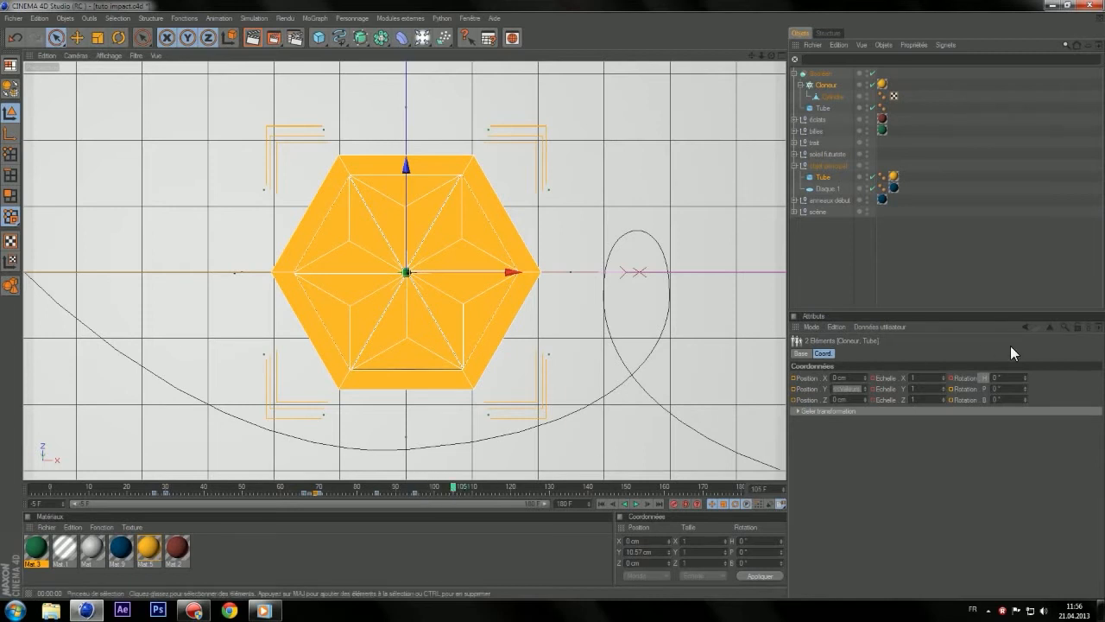
{"action": "left_click_drag", "start_coordinate": [1024, 378], "coordinate": [1025, 352]}
{"action": "left_click", "coordinate": [950, 378], "text": "ctrl"}
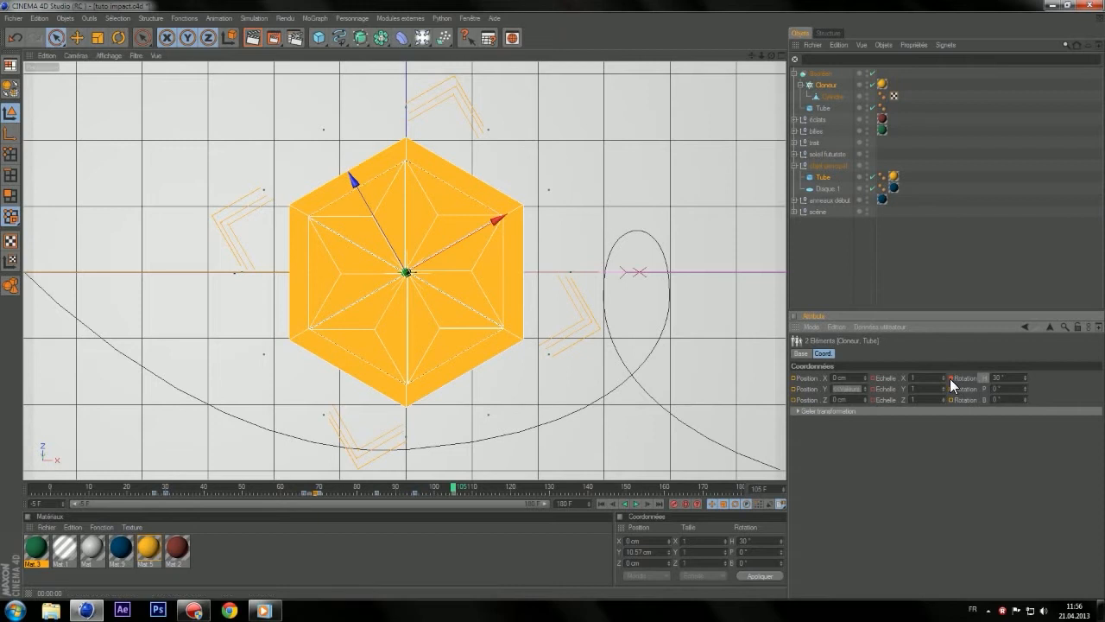
- Switch to the media player, examine how the blades open outwards in the reference film, and return to Cinema 4D
{"action": "left_click", "coordinate": [264, 611]}
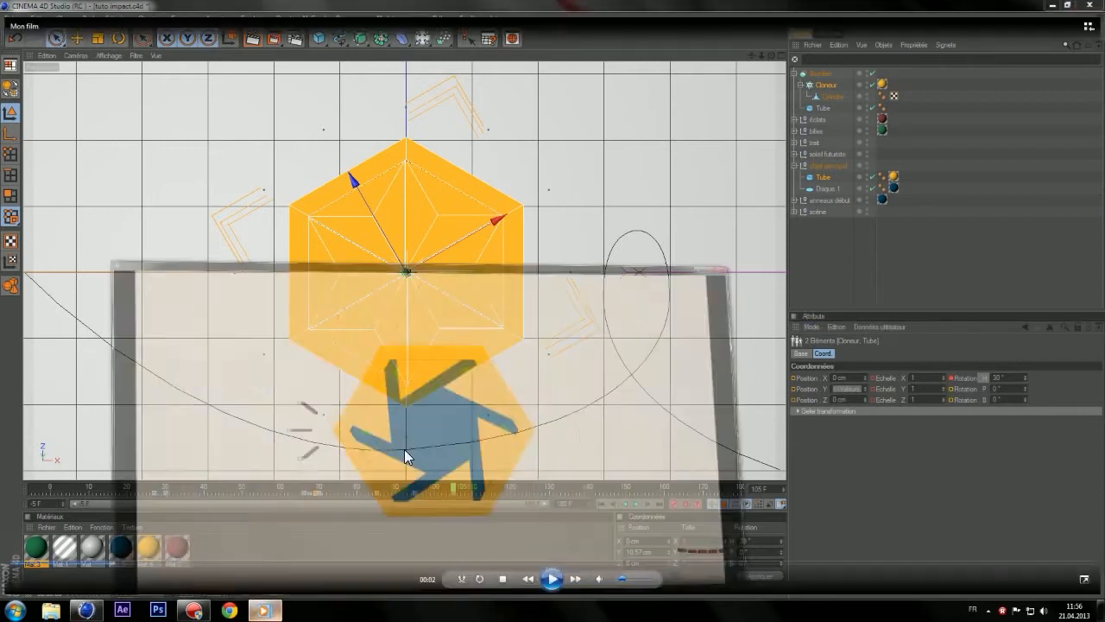
{"action": "left_click", "coordinate": [553, 581]}
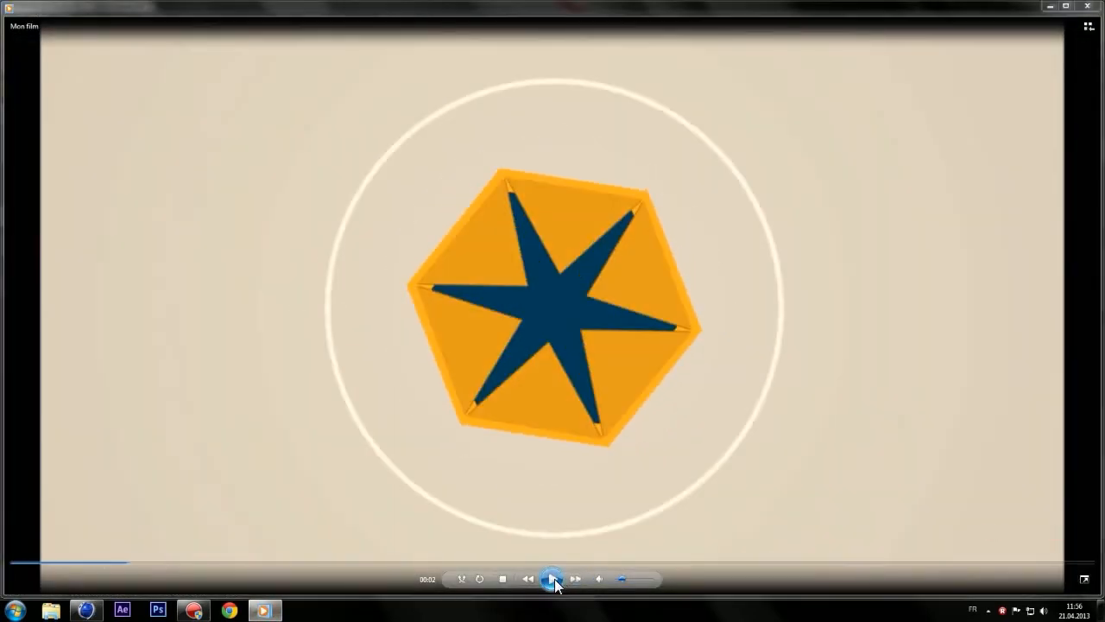
{"action": "left_click", "coordinate": [554, 581]}
{"action": "left_click", "coordinate": [554, 581]}
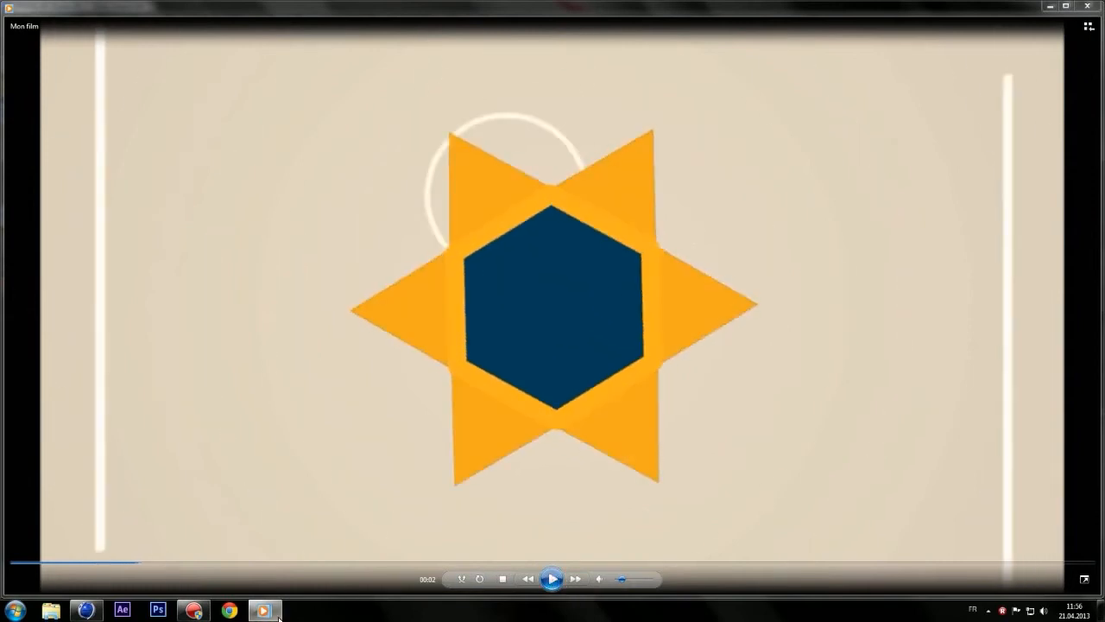
{"action": "left_click", "coordinate": [84, 610]}
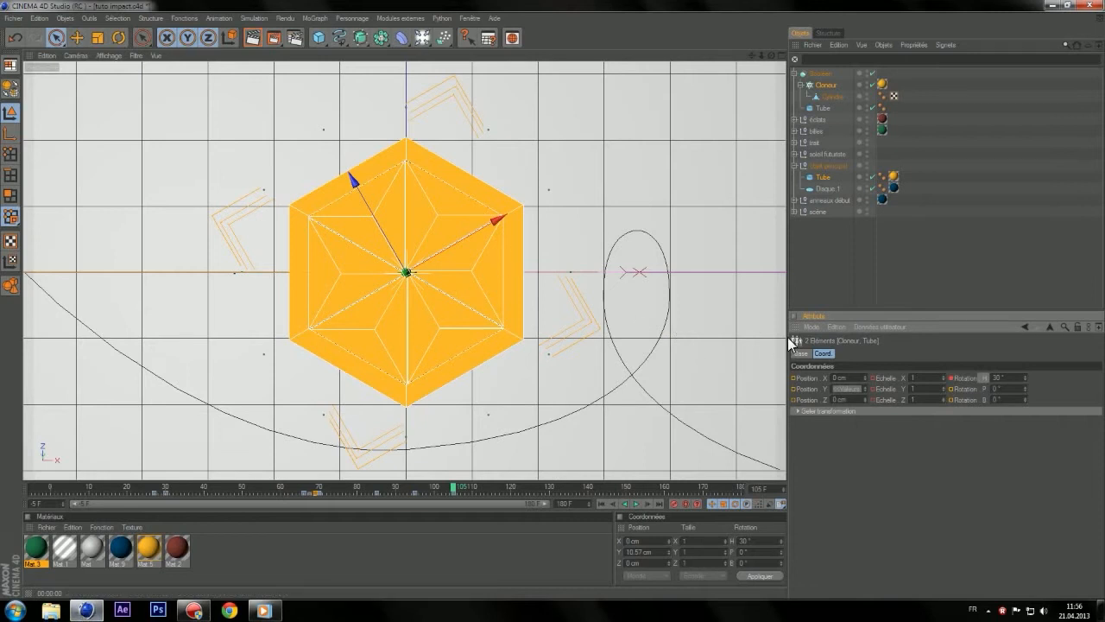
- At frame 95, try a P rotation of 61° on the Cloner alone and undo it
{"action": "left_click_drag", "start_coordinate": [467, 481], "coordinate": [414, 498]}
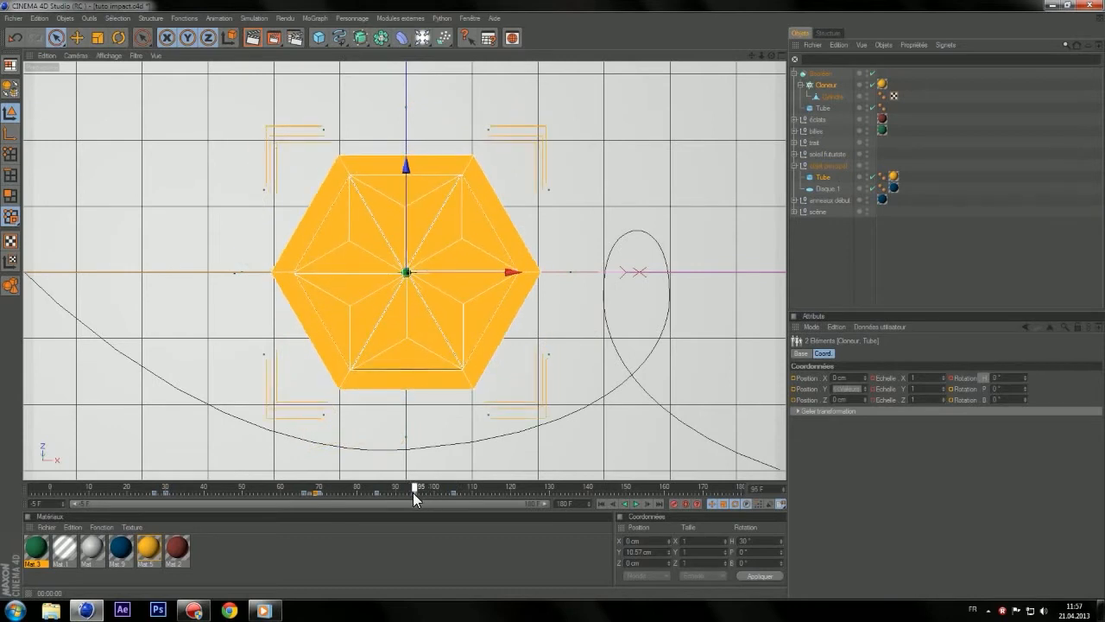
{"action": "left_click", "coordinate": [833, 82]}
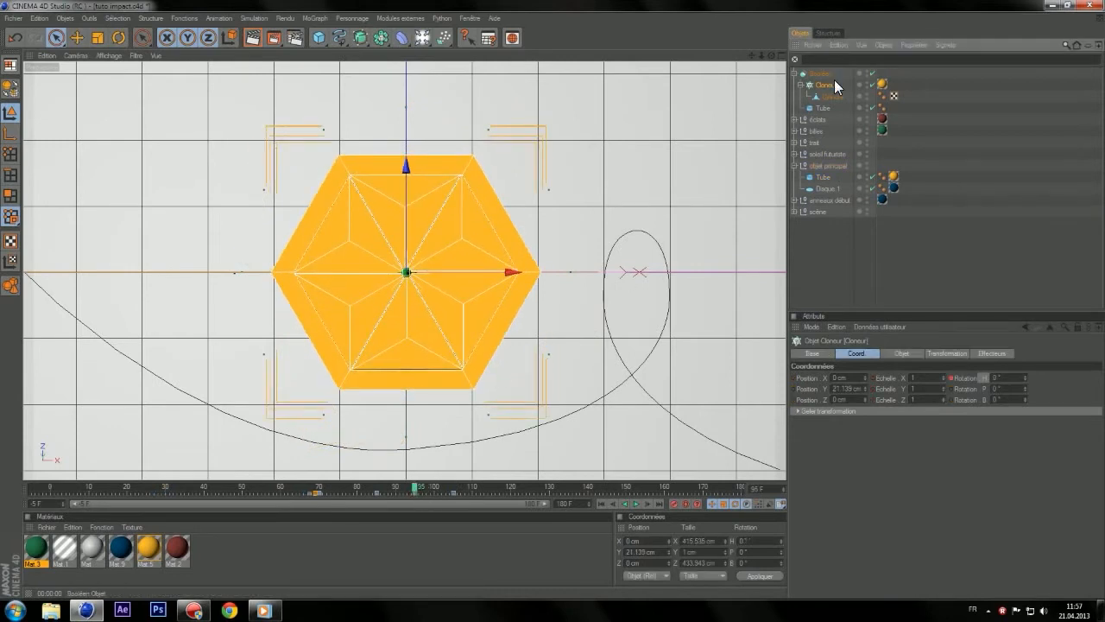
{"action": "left_click_drag", "start_coordinate": [1025, 389], "coordinate": [1025, 354]}
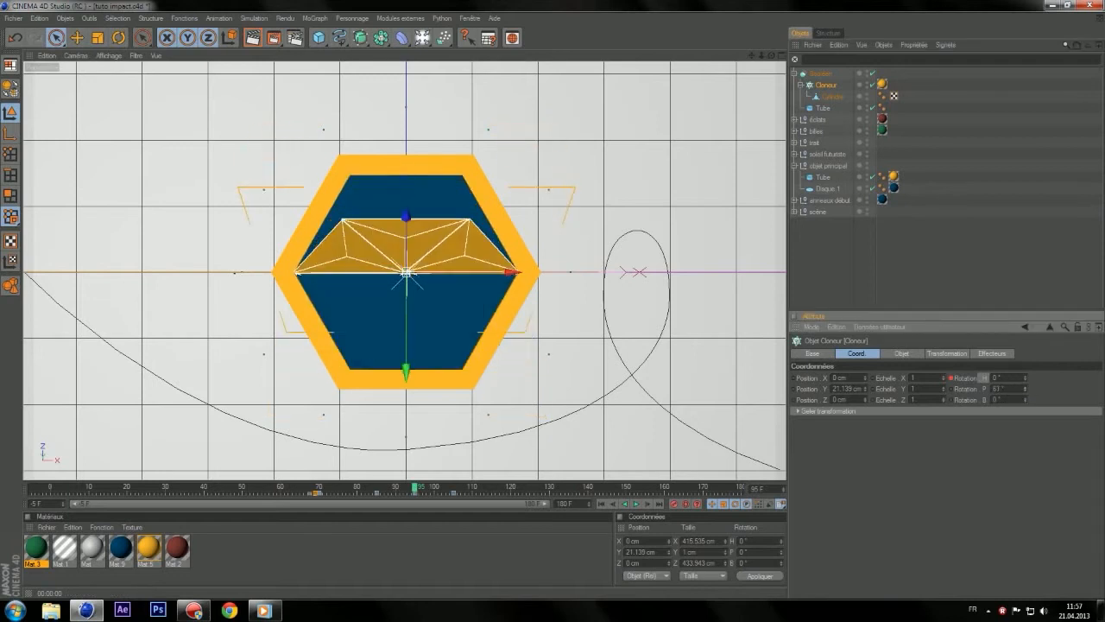
{"action": "left_click", "coordinate": [14, 38]}
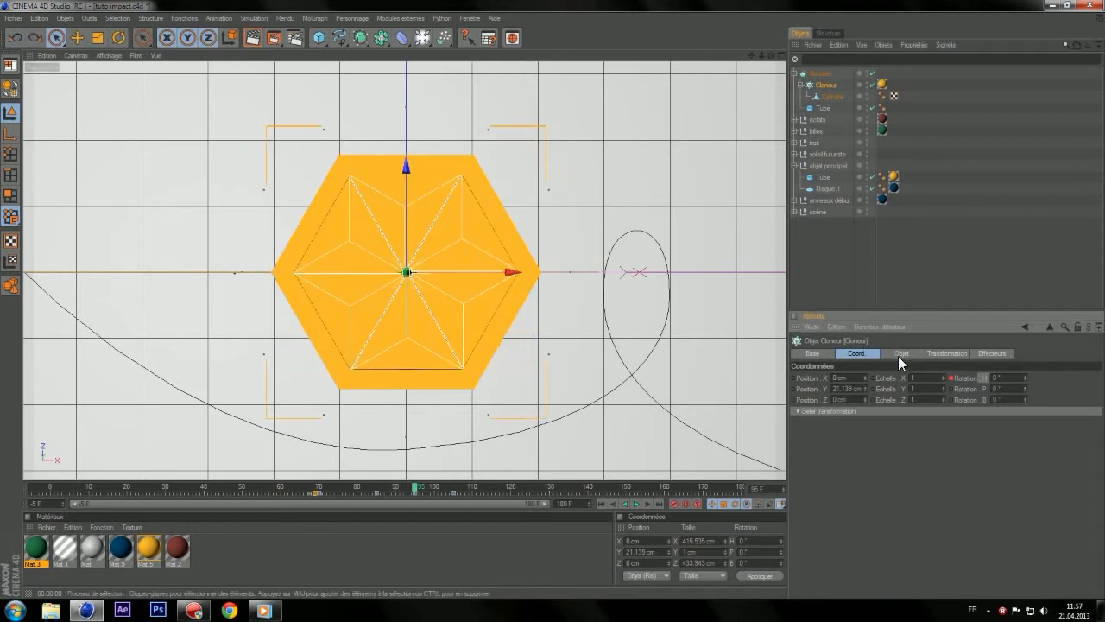
- Try changing the P rotation of the Cylindre inside the Cloner and undo it
{"action": "left_click", "coordinate": [830, 94]}
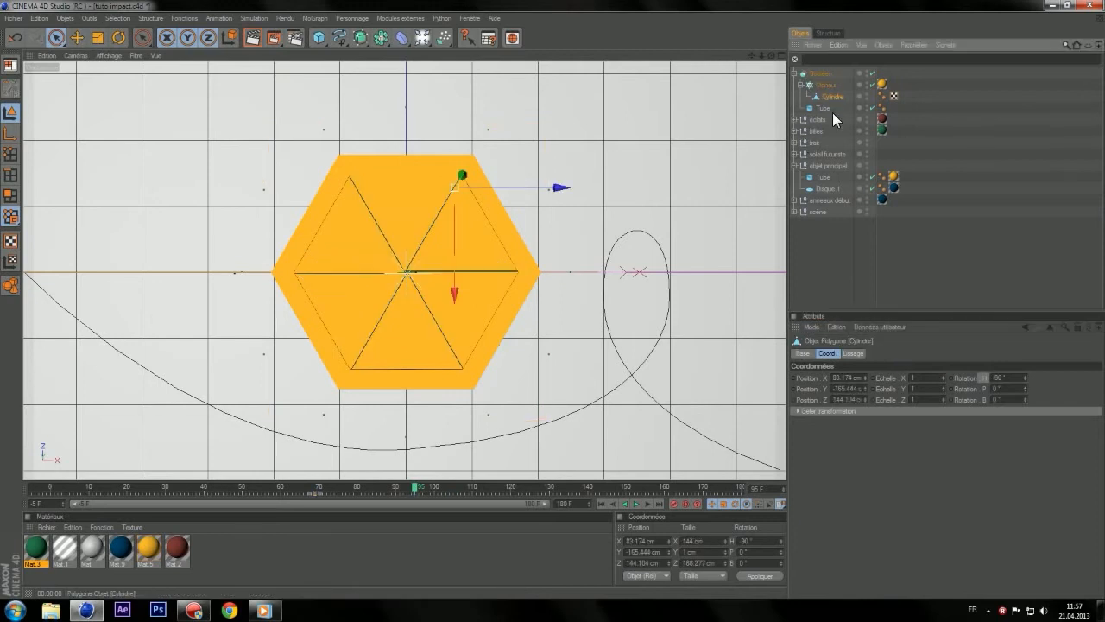
{"action": "left_click_drag", "start_coordinate": [1025, 389], "coordinate": [1025, 362]}
{"action": "left_click", "coordinate": [15, 38]}
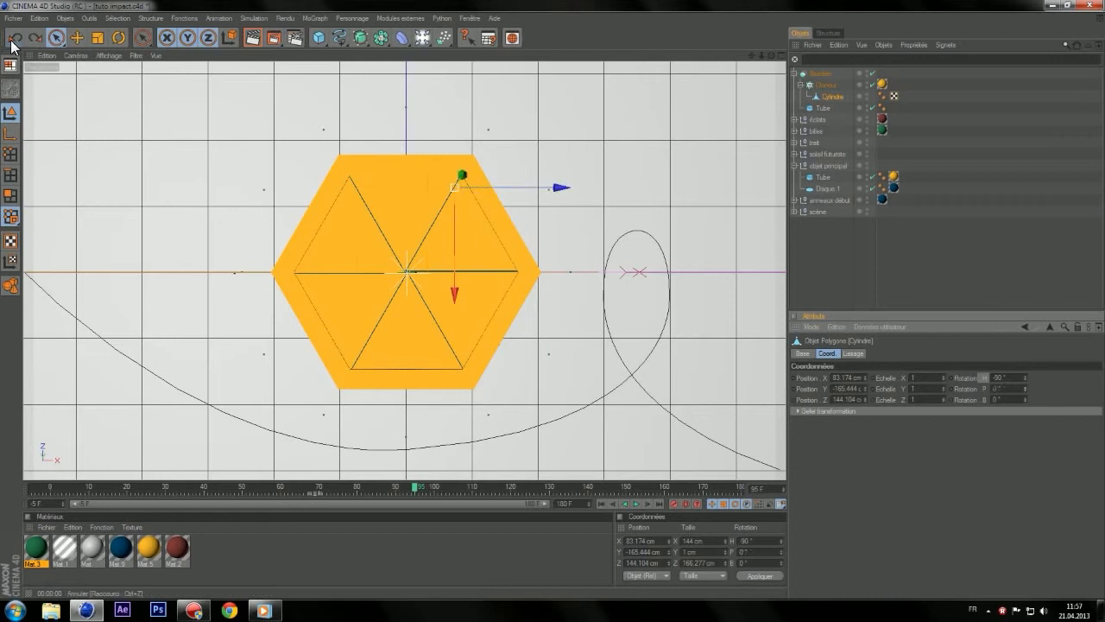
- Try changing the Cloner's B rotation and undo it
{"action": "left_click", "coordinate": [830, 87]}
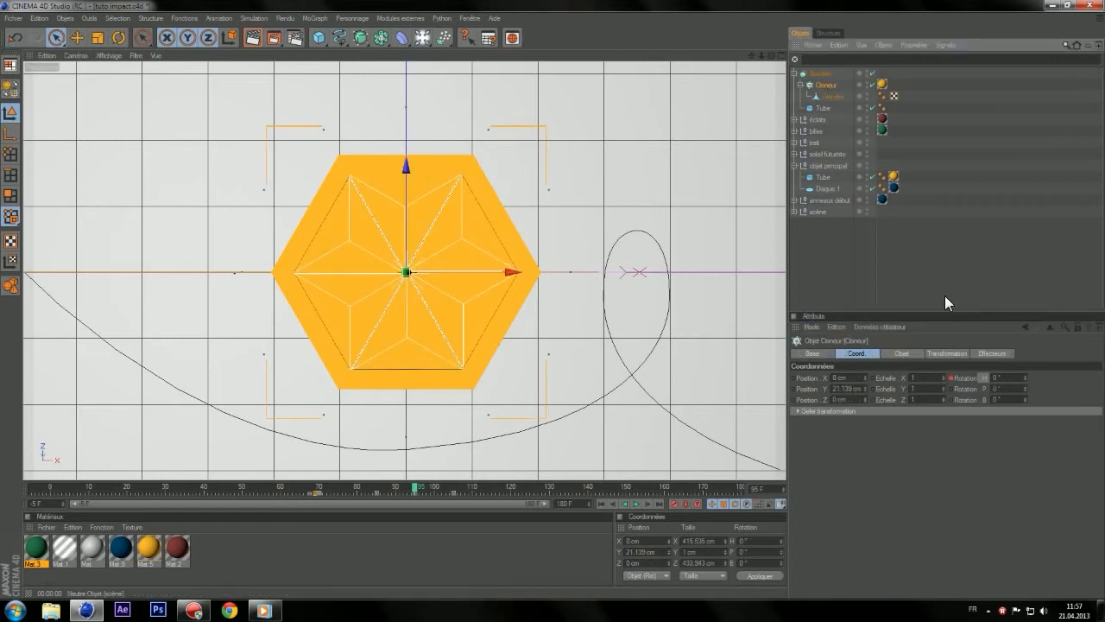
{"action": "left_click", "coordinate": [898, 353]}
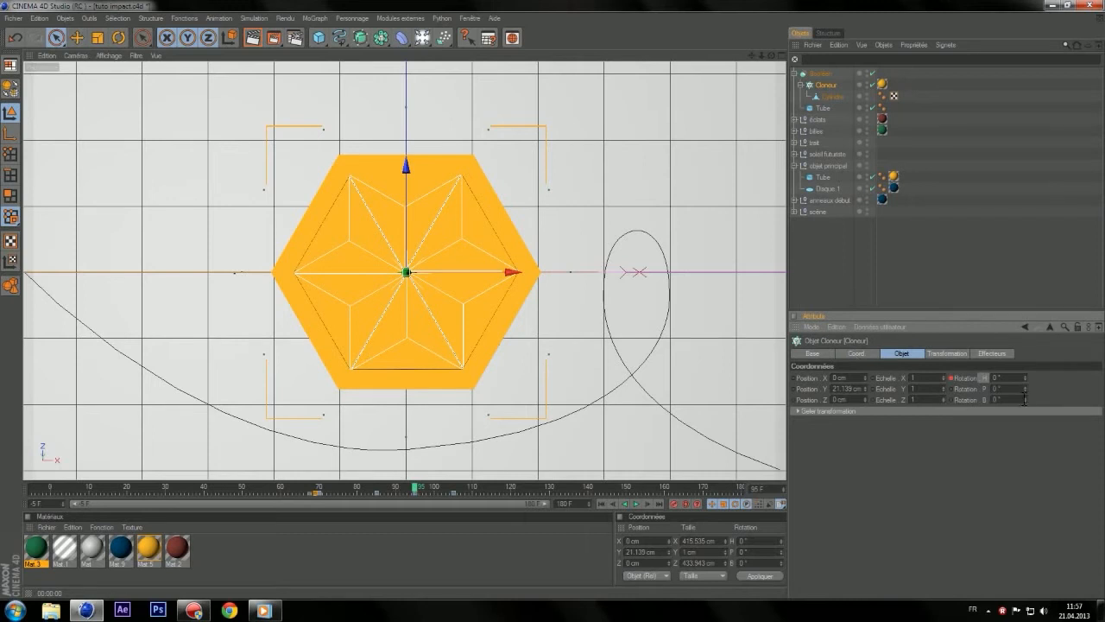
{"action": "left_click_drag", "start_coordinate": [1024, 399], "coordinate": [1023, 399]}
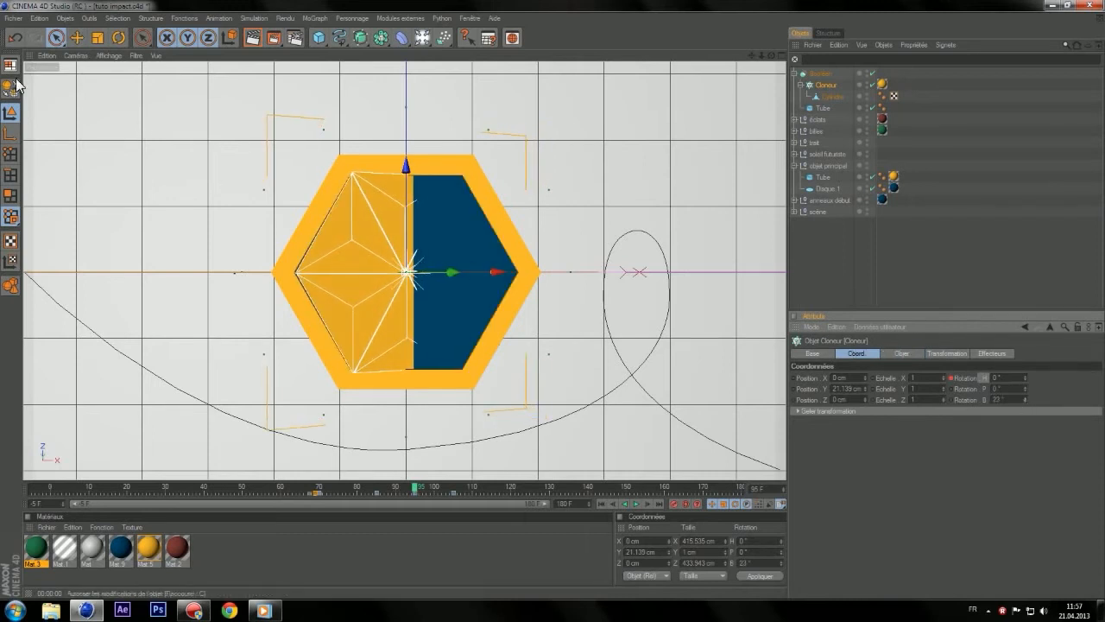
{"action": "left_click", "coordinate": [15, 37]}
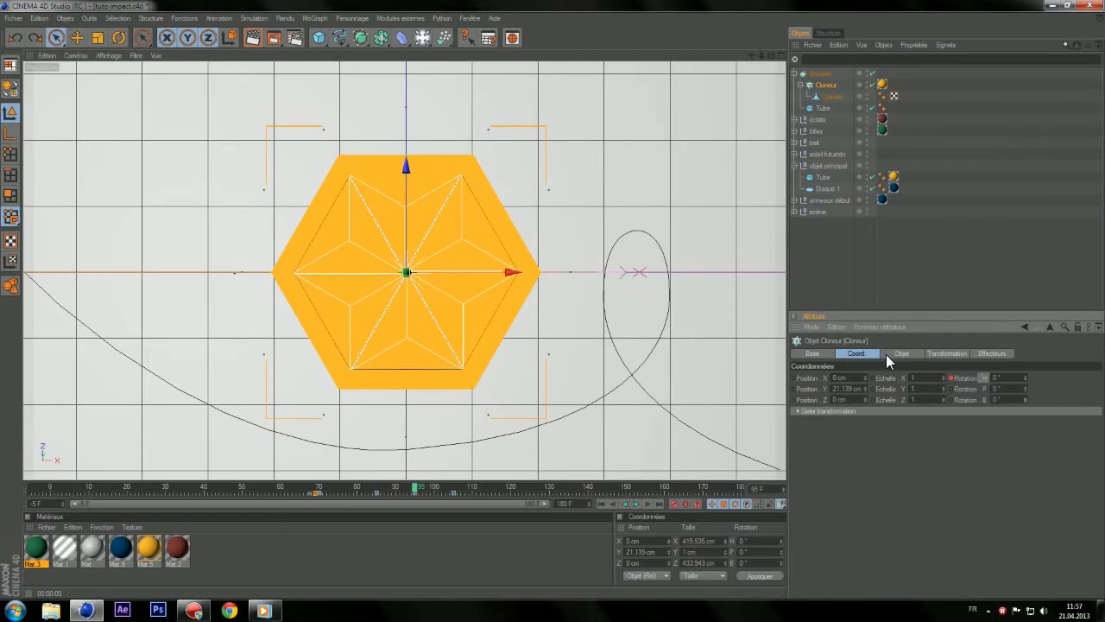
- Look through the Cloner's object and transformation settings, try an H rotation of 54° and a P rotation of -59°, and undo both
{"action": "mouse_move", "coordinate": [895, 466]}
{"action": "left_mouse_down"}
{"action": "mouse_move", "coordinate": [895, 424]}
{"action": "mouse_move", "coordinate": [892, 463]}
{"action": "left_mouse_up"}
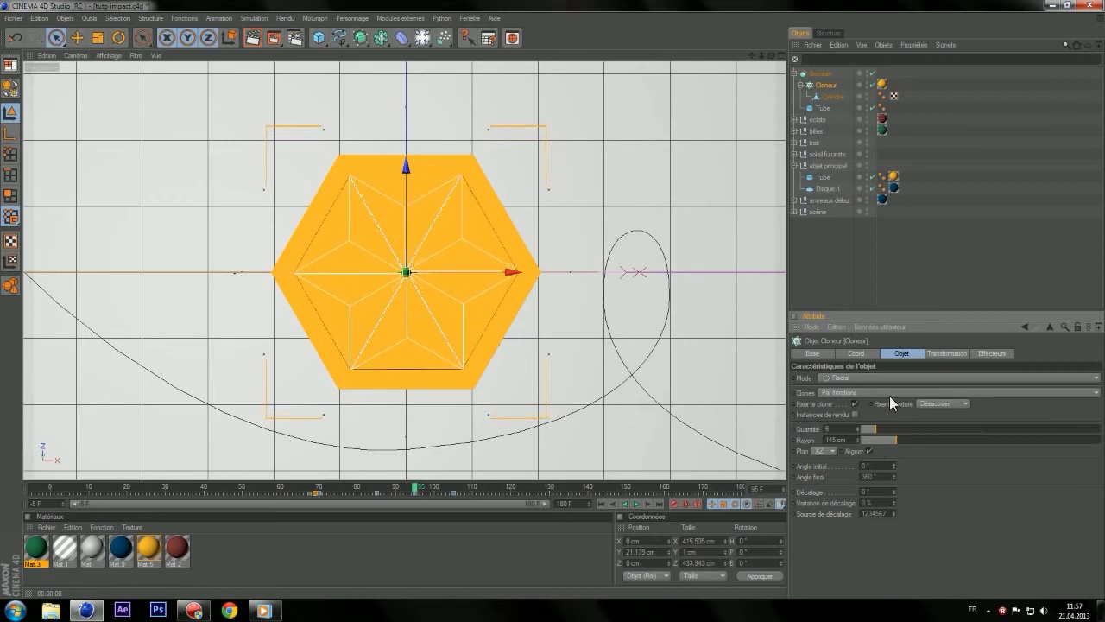
{"action": "left_click", "coordinate": [949, 353]}
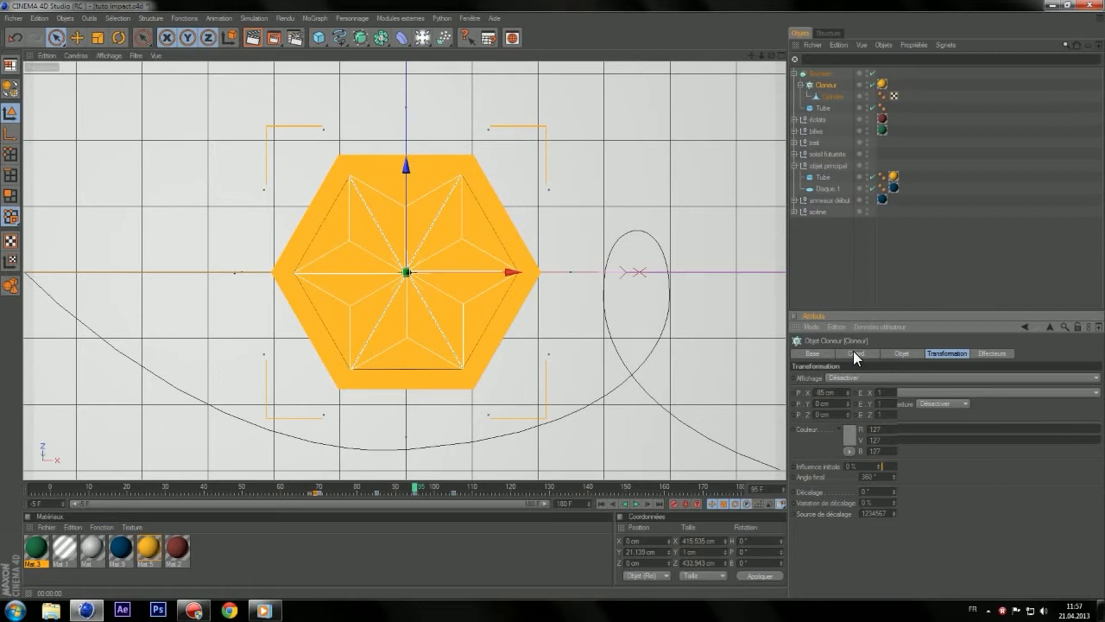
{"action": "left_click", "coordinate": [857, 353]}
{"action": "mouse_move", "coordinate": [1025, 377]}
{"action": "left_mouse_down"}
{"action": "mouse_move", "coordinate": [1074, 375]}
{"action": "mouse_move", "coordinate": [1040, 375]}
{"action": "left_mouse_up"}
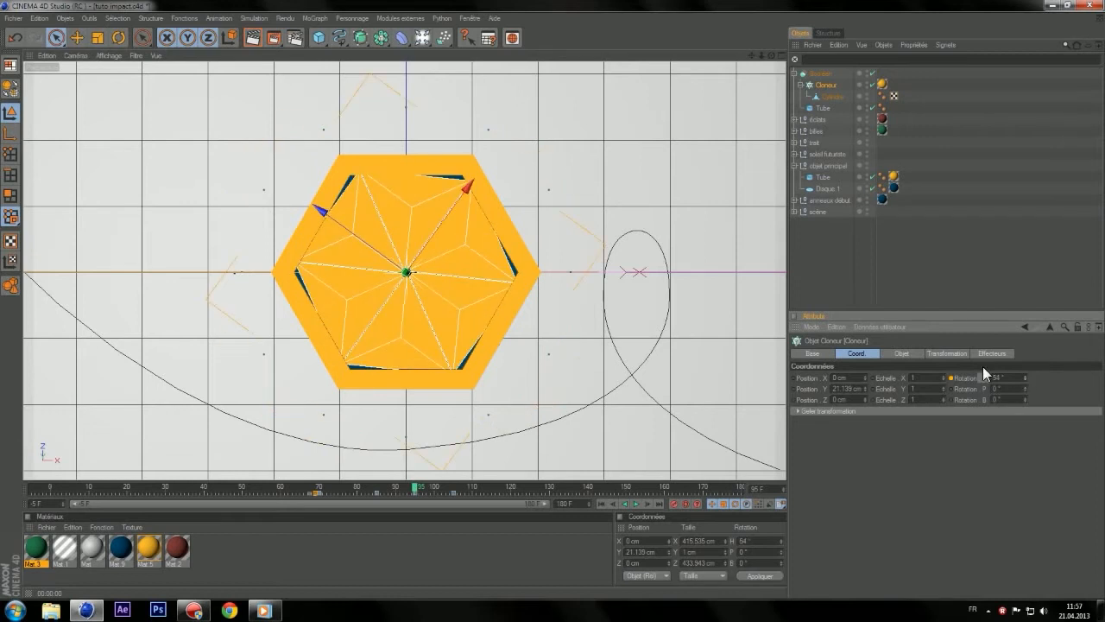
{"action": "left_click", "coordinate": [17, 38]}
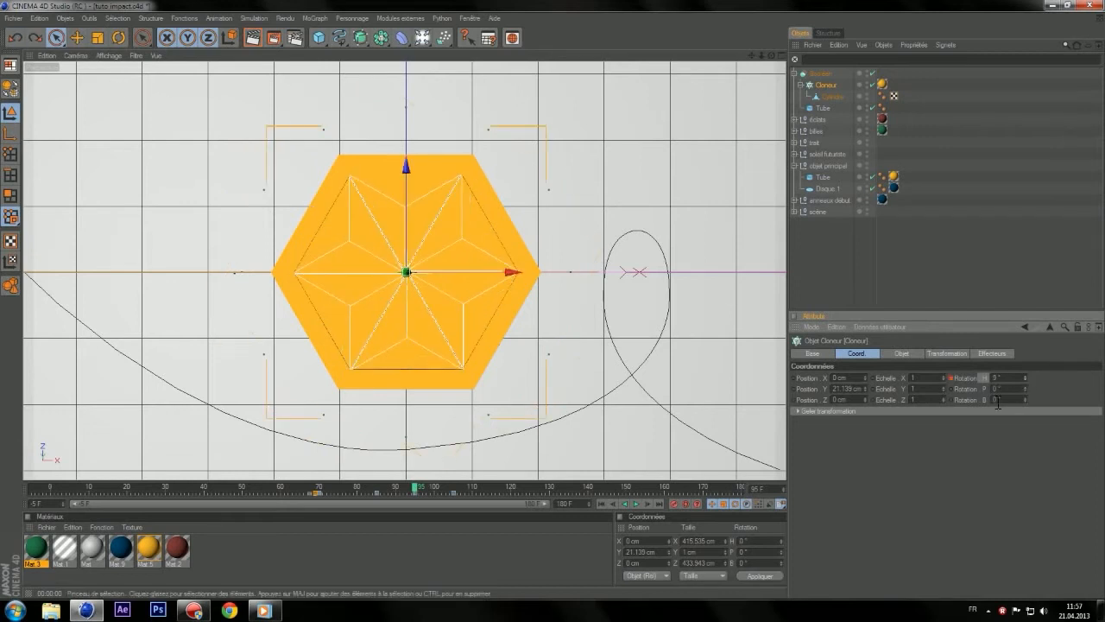
{"action": "left_click_drag", "start_coordinate": [1023, 396], "coordinate": [988, 395]}
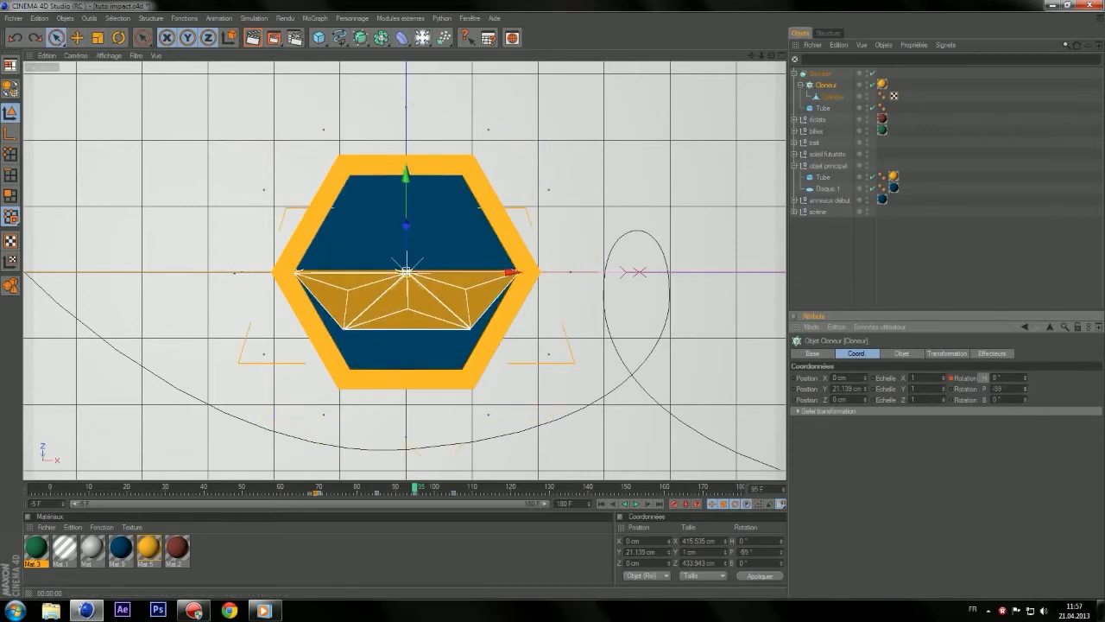
{"action": "left_click", "coordinate": [11, 40]}
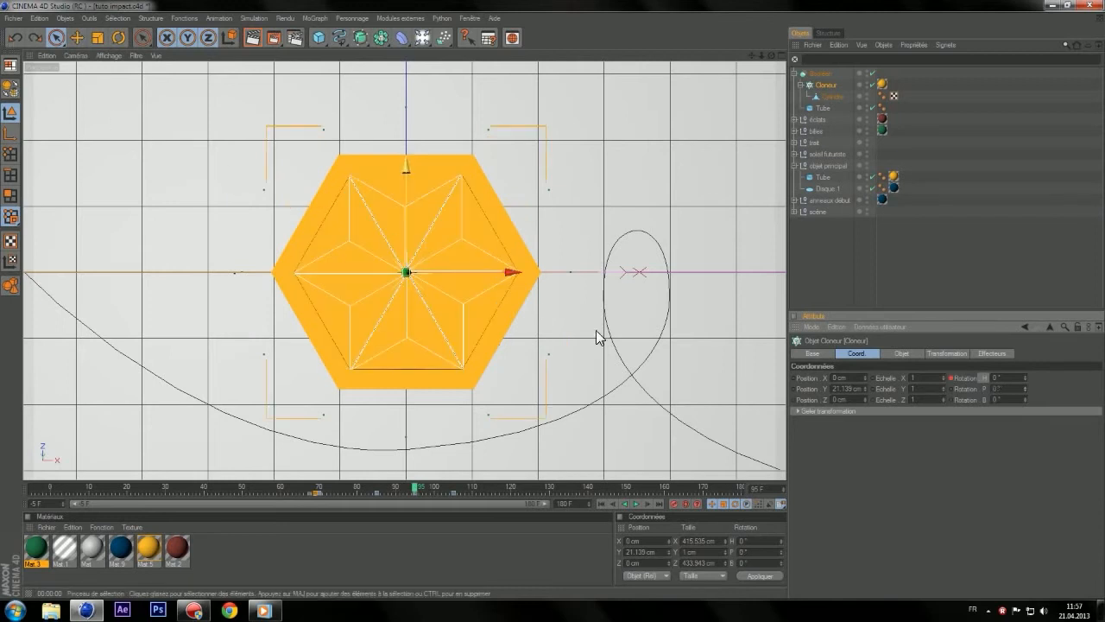
- Try enabling render instances on the Cloner, check the effect in a render, and turn the option off again
{"action": "left_click", "coordinate": [935, 354]}
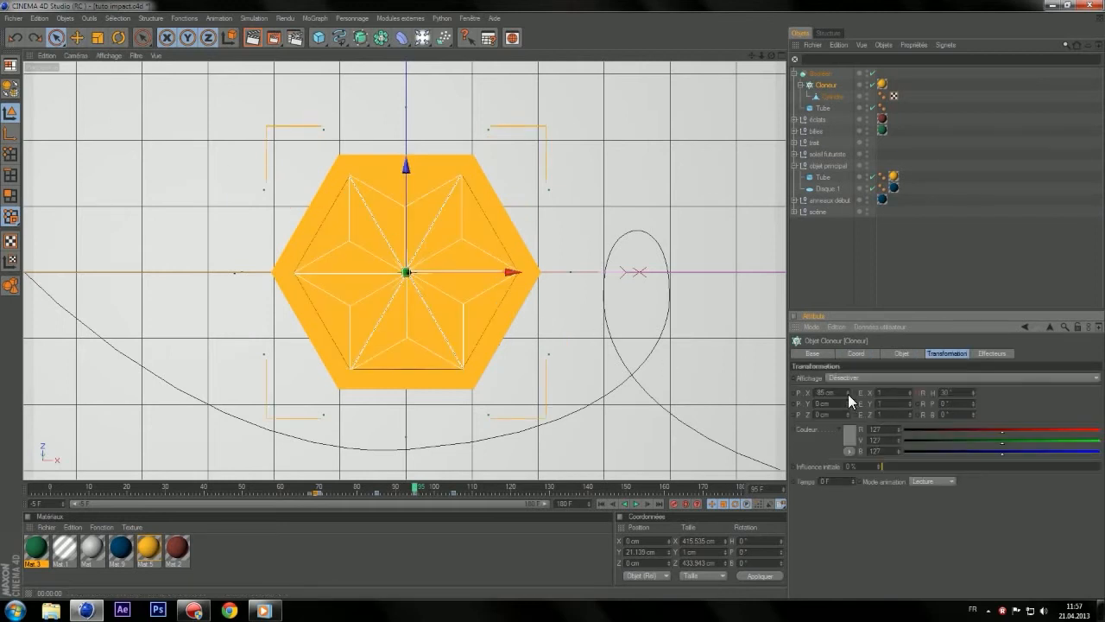
{"action": "left_click", "coordinate": [900, 354]}
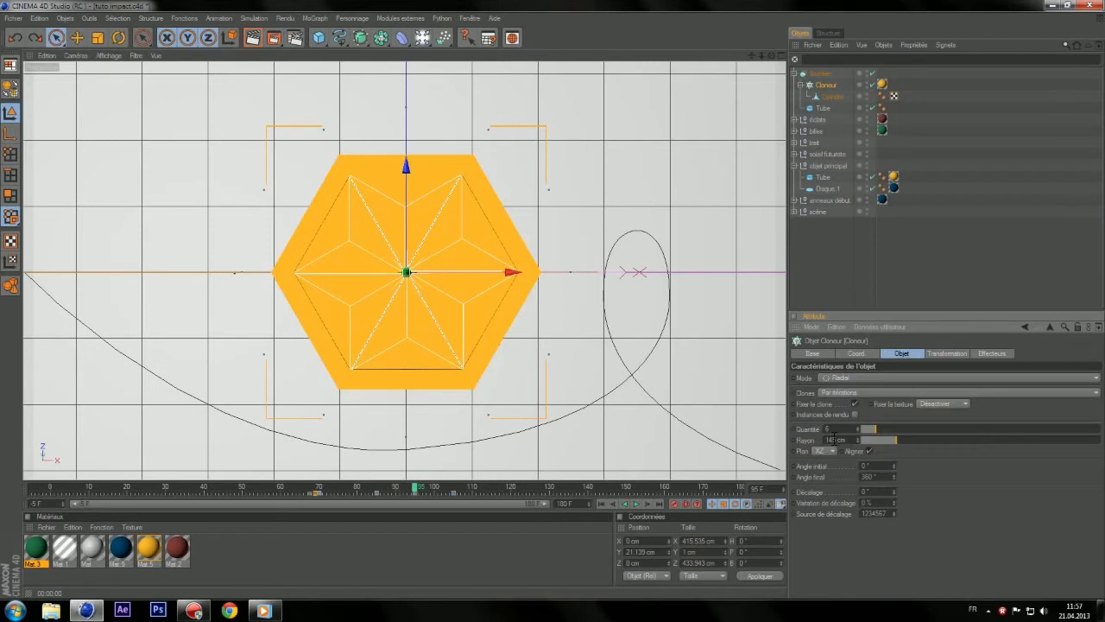
{"action": "left_click", "coordinate": [854, 413]}
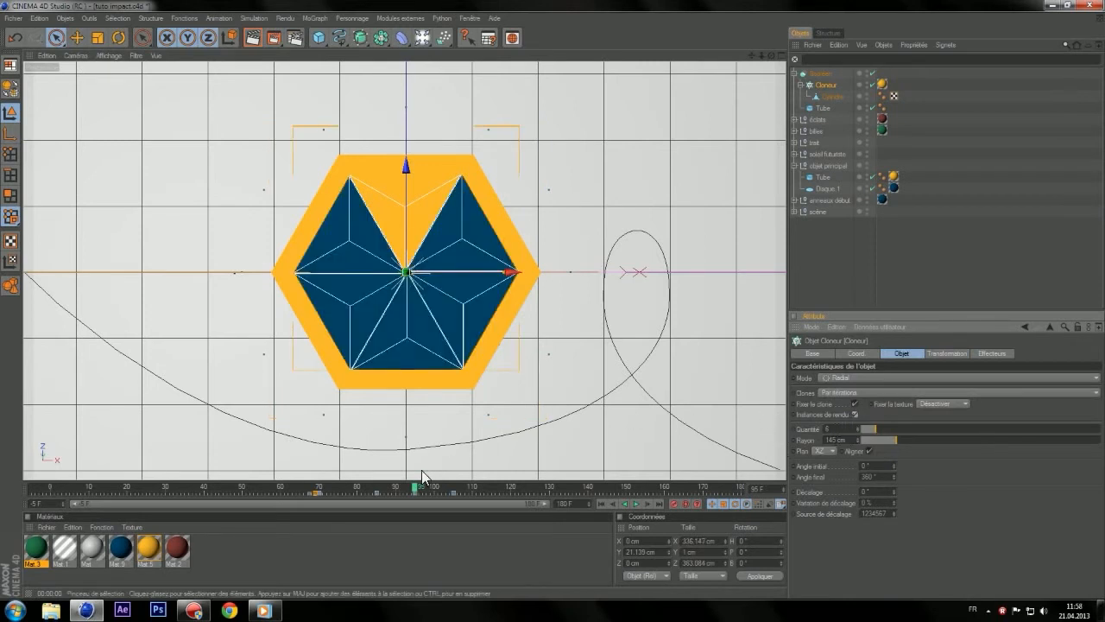
{"action": "left_click", "coordinate": [256, 36]}
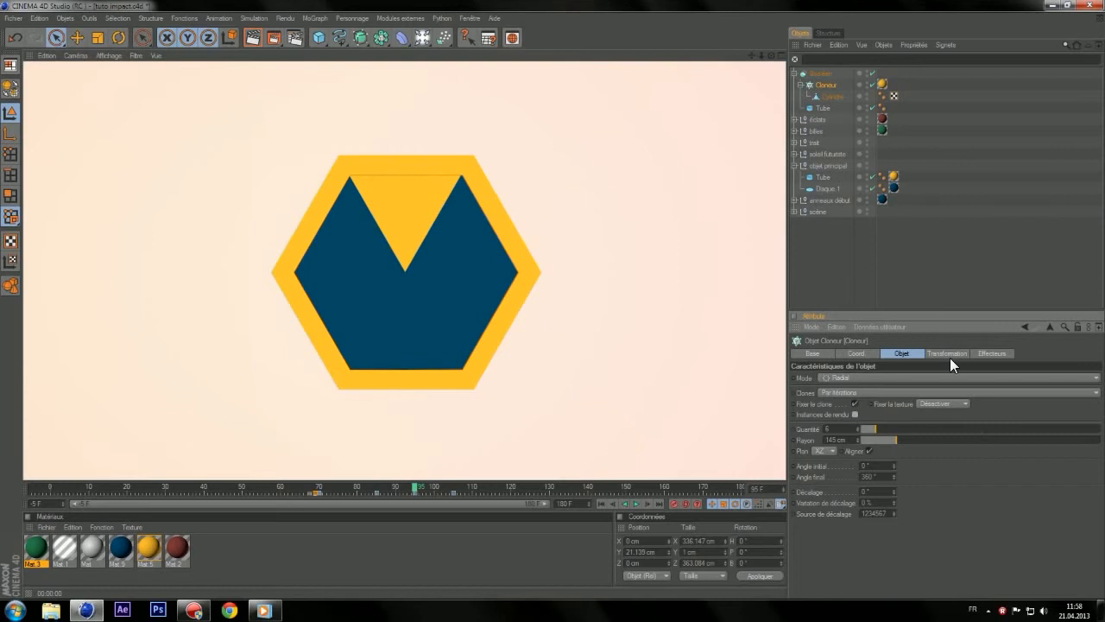
{"action": "key", "text": "a"}
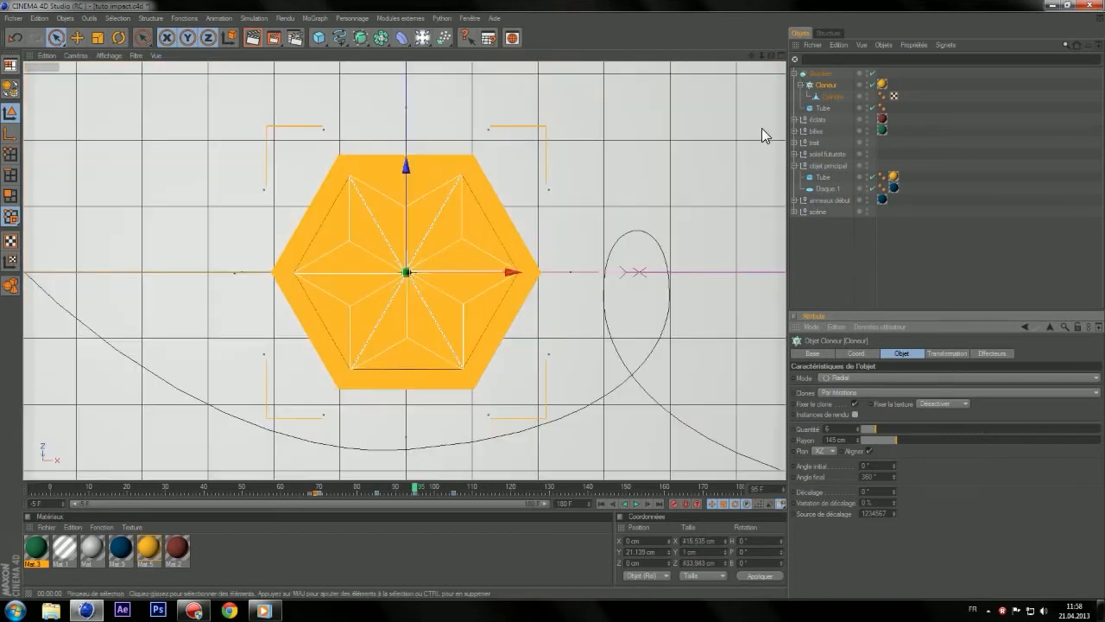
- Try a B rotation of 11° on the Cylindre inside the Cloner and undo it
{"action": "left_click", "coordinate": [848, 79]}
{"action": "left_click", "coordinate": [829, 84]}
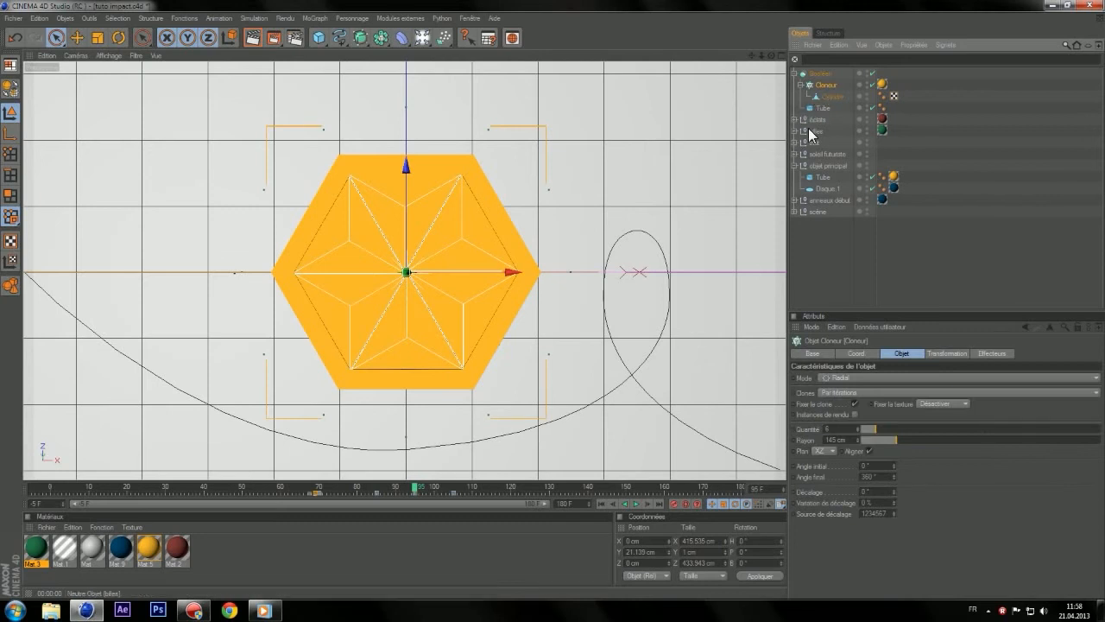
{"action": "left_click", "coordinate": [823, 97]}
{"action": "left_click", "coordinate": [826, 353]}
{"action": "mouse_move", "coordinate": [1024, 398]}
{"action": "left_mouse_down"}
{"action": "mouse_move", "coordinate": [1024, 369]}
{"action": "mouse_move", "coordinate": [1024, 389]}
{"action": "left_mouse_up"}
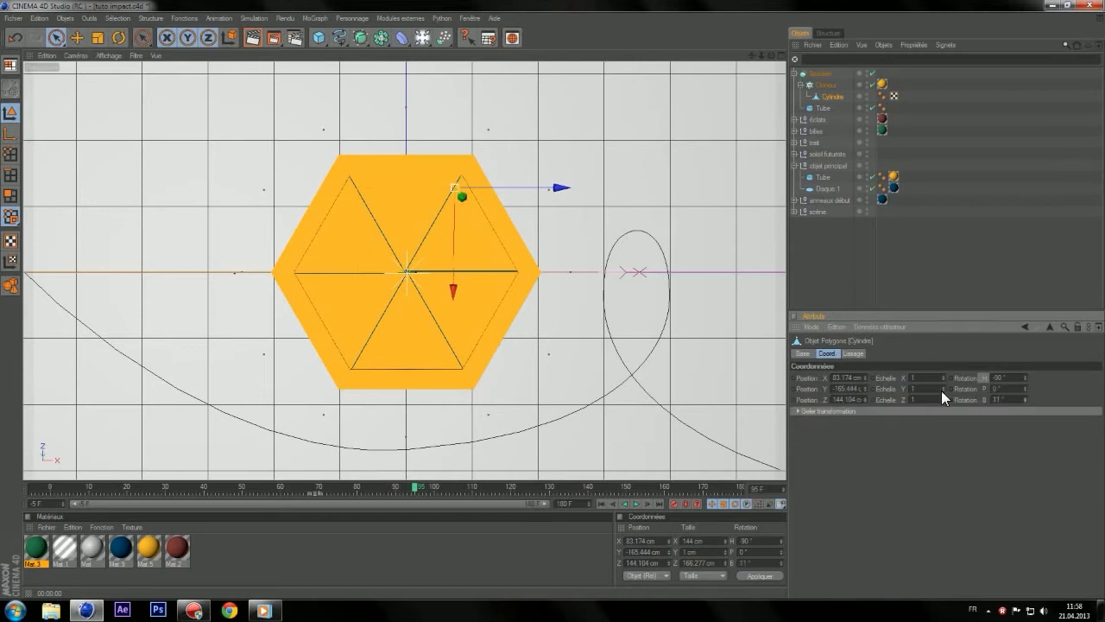
{"action": "left_click", "coordinate": [803, 353]}
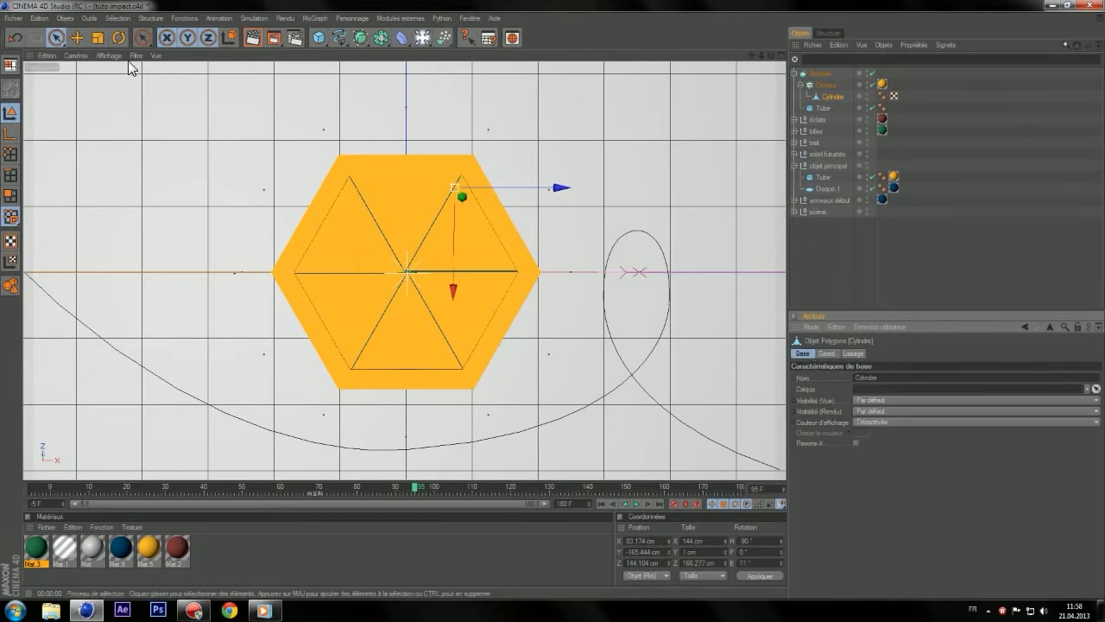
{"action": "left_click", "coordinate": [17, 37]}
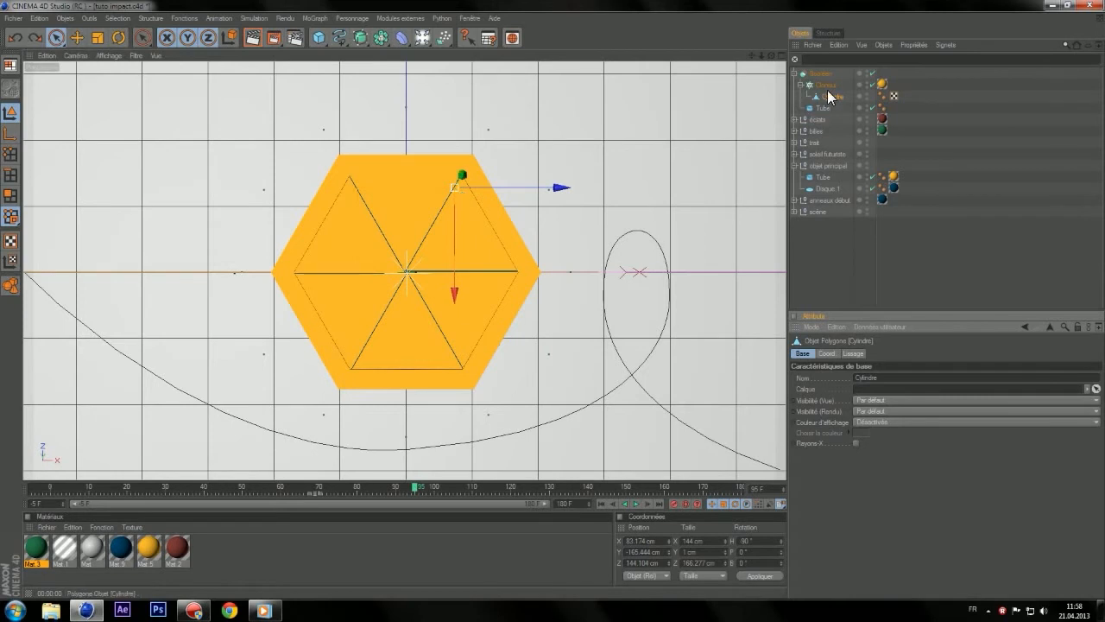
- Change the Cloner's mode from Radial to Objet
{"action": "left_click", "coordinate": [826, 84]}
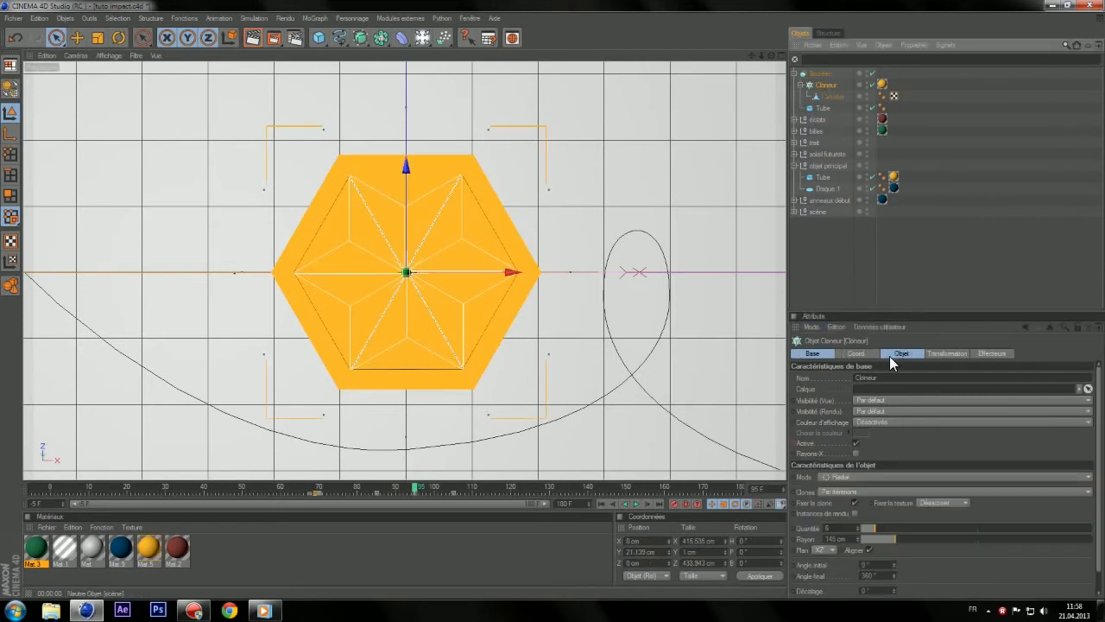
{"action": "left_click", "coordinate": [872, 475]}
{"action": "left_click", "coordinate": [898, 448]}
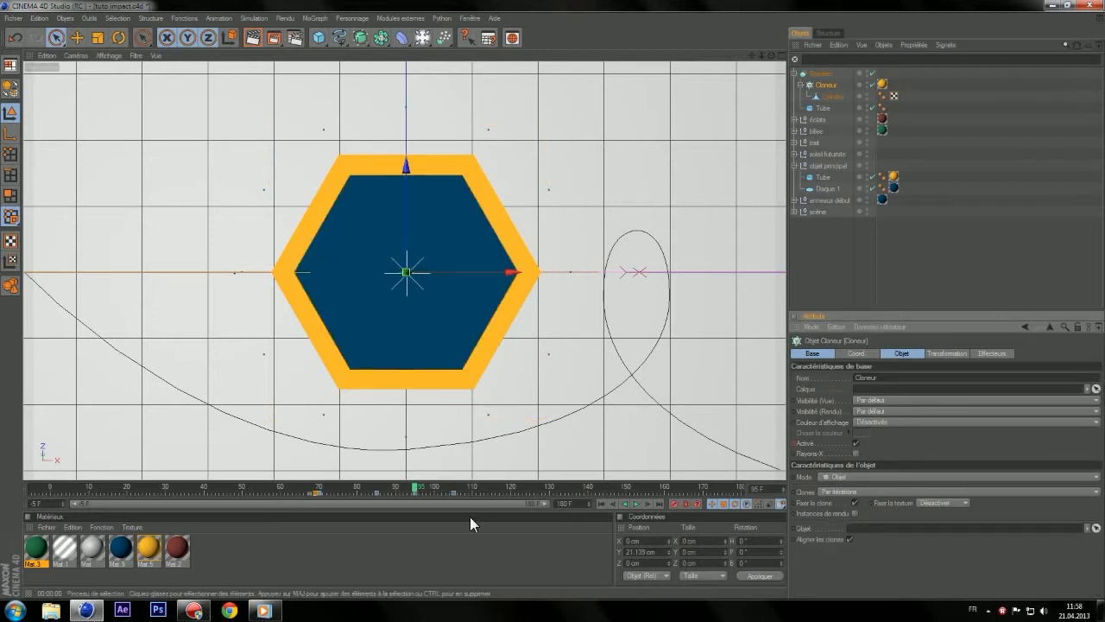
- Scrub the animation between frames 93 and 101 to check the blades and ring during the rotation
{"action": "scroll", "coordinate": [442, 484], "scroll_direction": "down", "scroll_amount": 12}
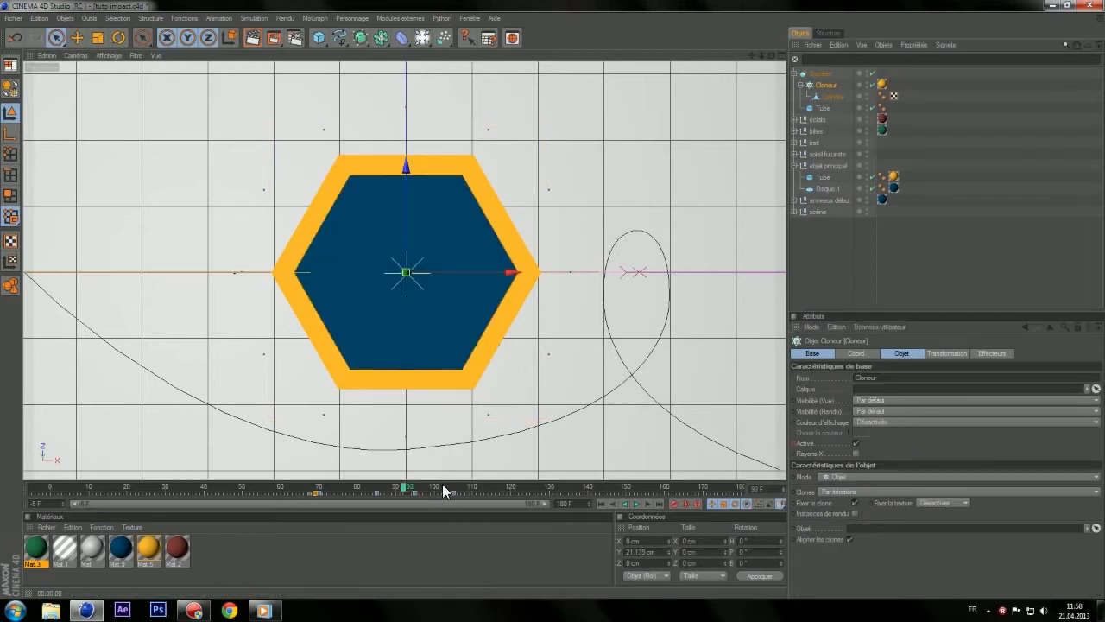
{"action": "scroll", "coordinate": [442, 483], "scroll_direction": "down", "scroll_amount": 2}
{"action": "scroll", "coordinate": [442, 483], "scroll_direction": "up", "scroll_amount": 16}
{"action": "scroll", "coordinate": [442, 484], "scroll_direction": "up", "scroll_amount": 4}
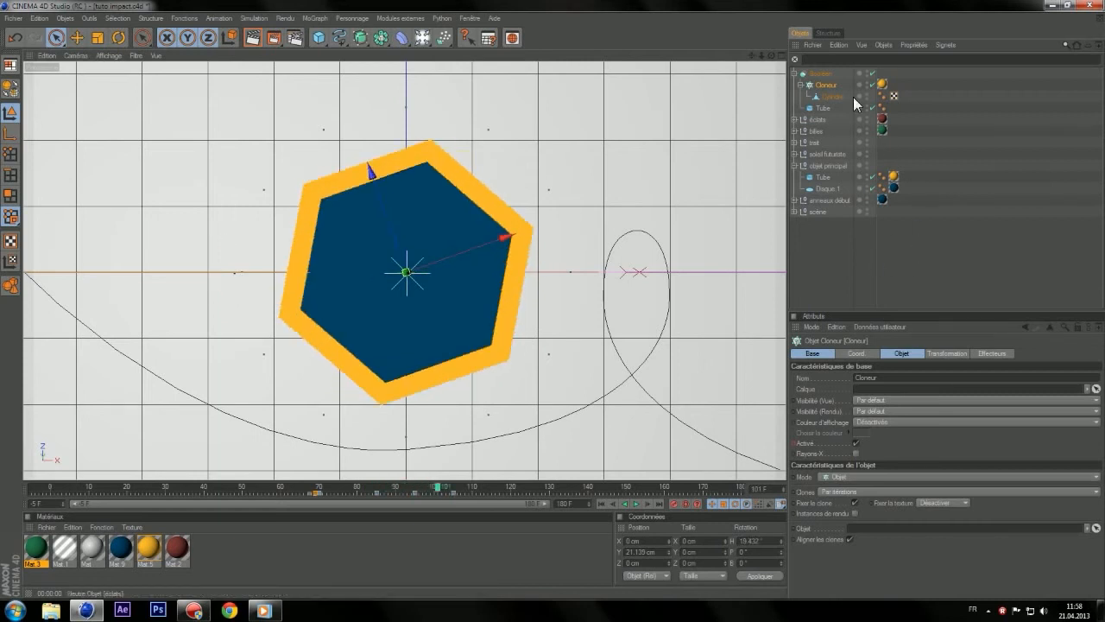
- Render the view at frame 101, return to frame 85 and undo the Cloner's switch to Objet mode
{"action": "left_click", "coordinate": [255, 35]}
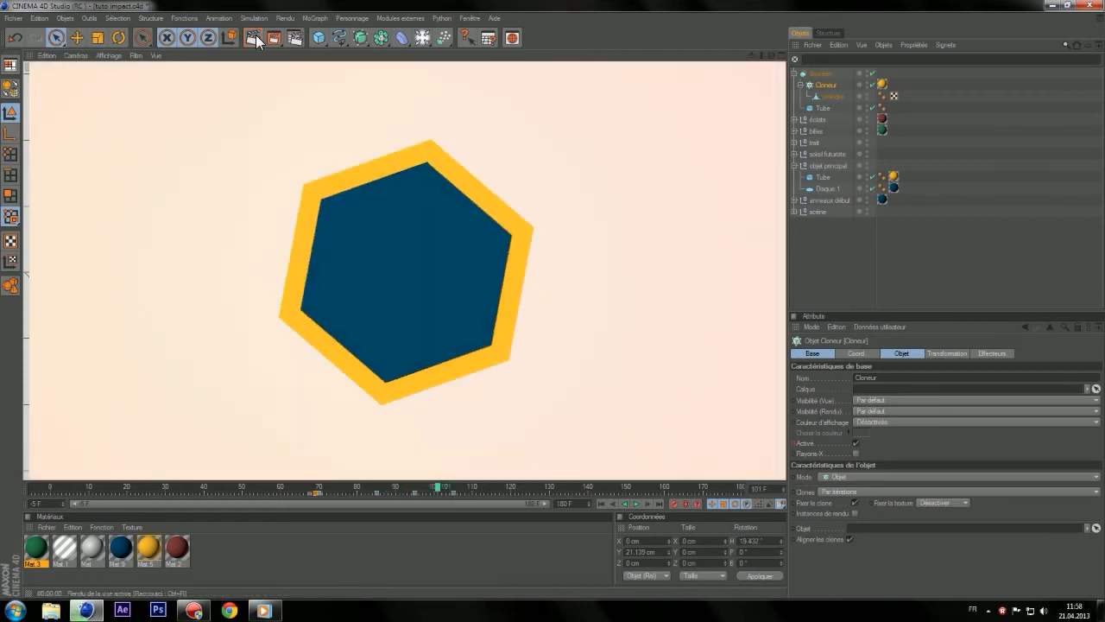
{"action": "left_click_drag", "start_coordinate": [437, 485], "coordinate": [377, 489]}
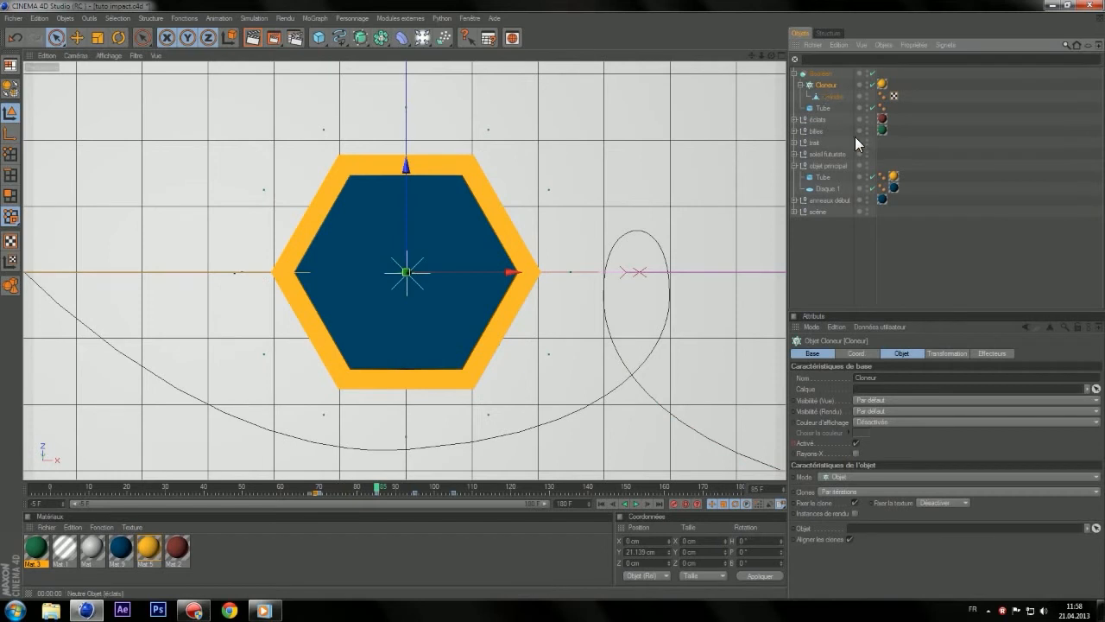
{"action": "left_click", "coordinate": [15, 39]}
{"action": "left_click", "coordinate": [14, 38]}
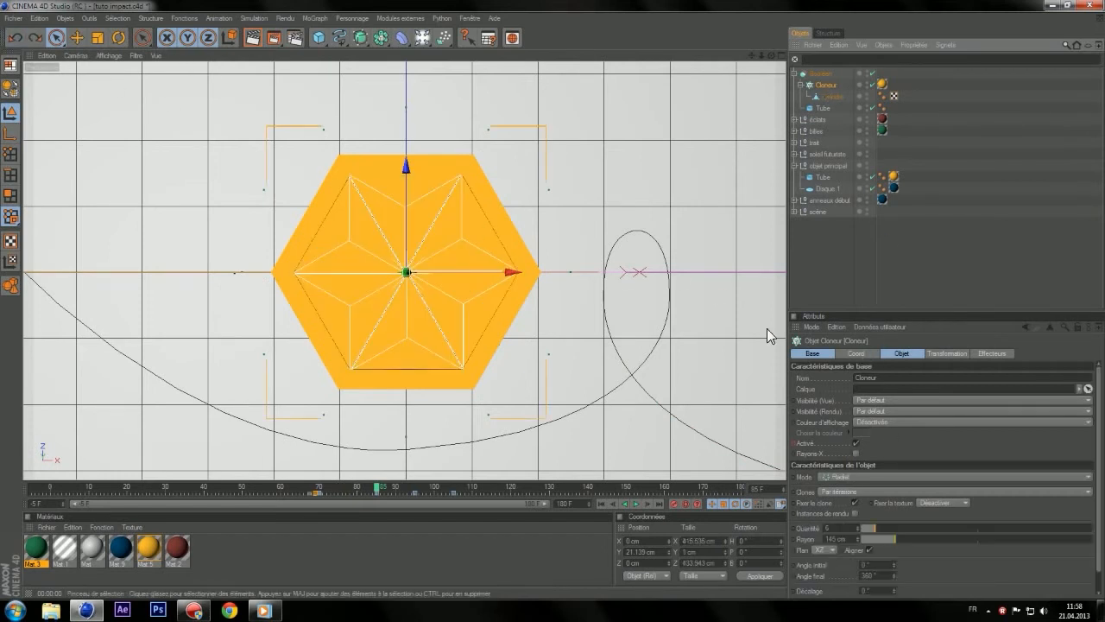
- Try a P rotation of -145° in the Cloner's transformation at frame 85 and undo it
{"action": "mouse_move", "coordinate": [380, 492]}
{"action": "left_mouse_down"}
{"action": "mouse_move", "coordinate": [478, 477]}
{"action": "mouse_move", "coordinate": [358, 486]}
{"action": "mouse_move", "coordinate": [434, 486]}
{"action": "mouse_move", "coordinate": [399, 486]}
{"action": "left_mouse_up"}
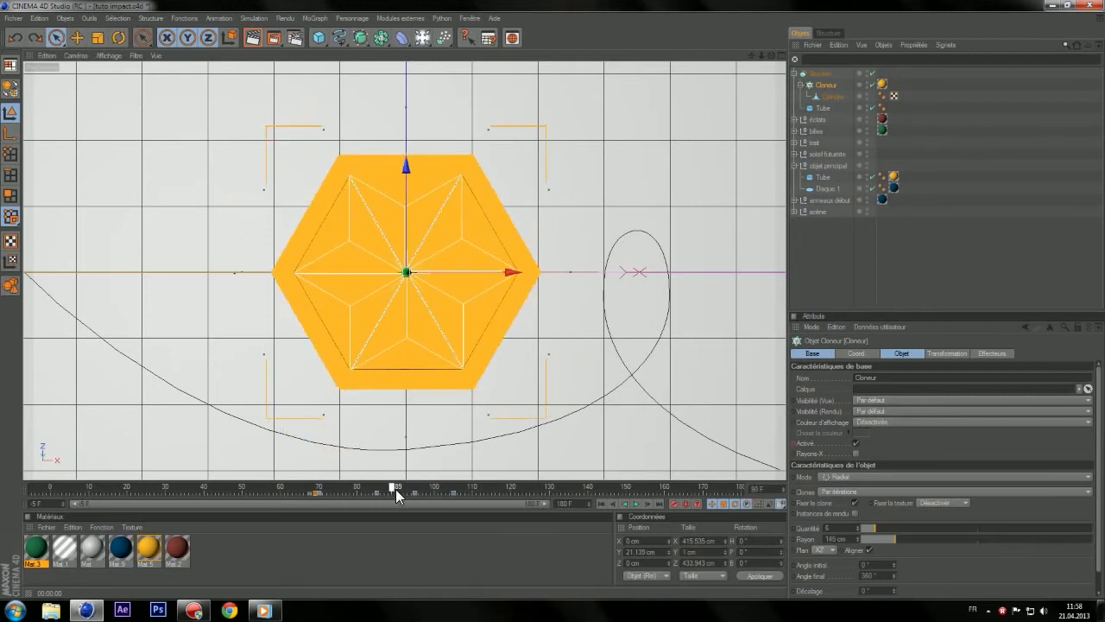
{"action": "mouse_move", "coordinate": [396, 488]}
{"action": "left_mouse_down"}
{"action": "mouse_move", "coordinate": [347, 487]}
{"action": "mouse_move", "coordinate": [376, 487]}
{"action": "left_mouse_up"}
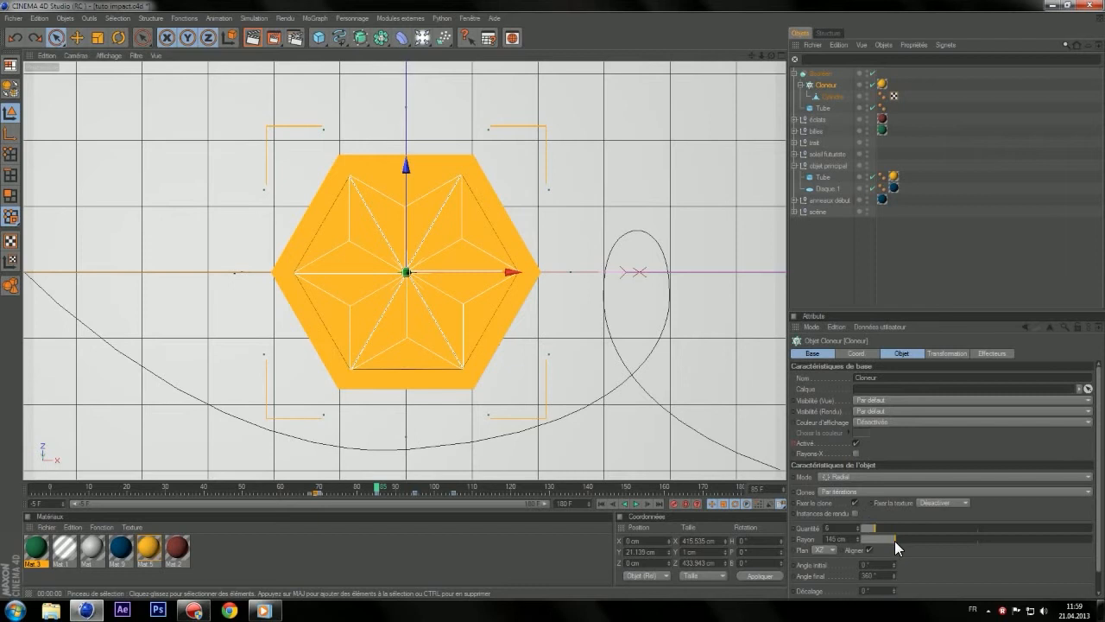
{"action": "left_click_drag", "start_coordinate": [892, 591], "coordinate": [893, 591]}
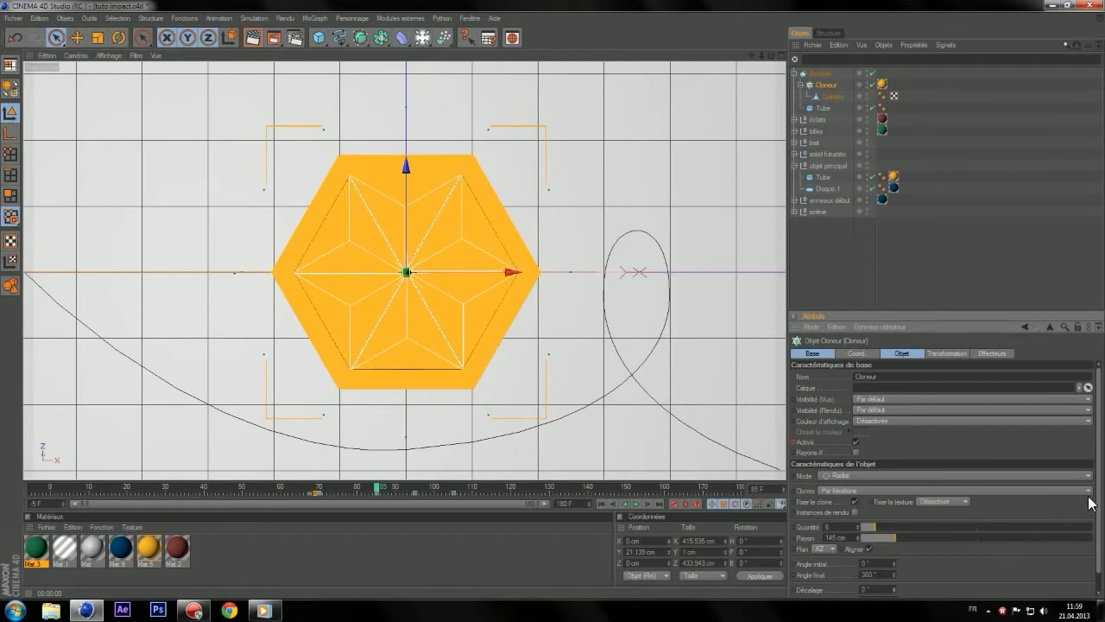
{"action": "scroll", "coordinate": [1090, 503], "scroll_direction": "down", "scroll_amount": 1}
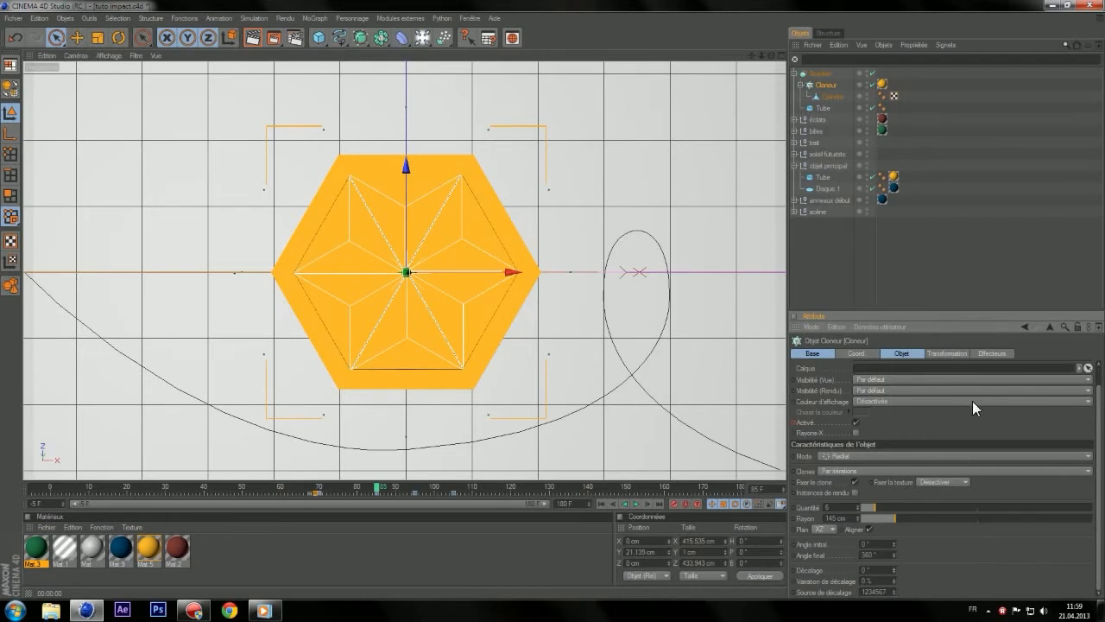
{"action": "mouse_move", "coordinate": [973, 404]}
{"action": "left_mouse_down"}
{"action": "mouse_move", "coordinate": [972, 471]}
{"action": "mouse_move", "coordinate": [973, 459]}
{"action": "left_mouse_up"}
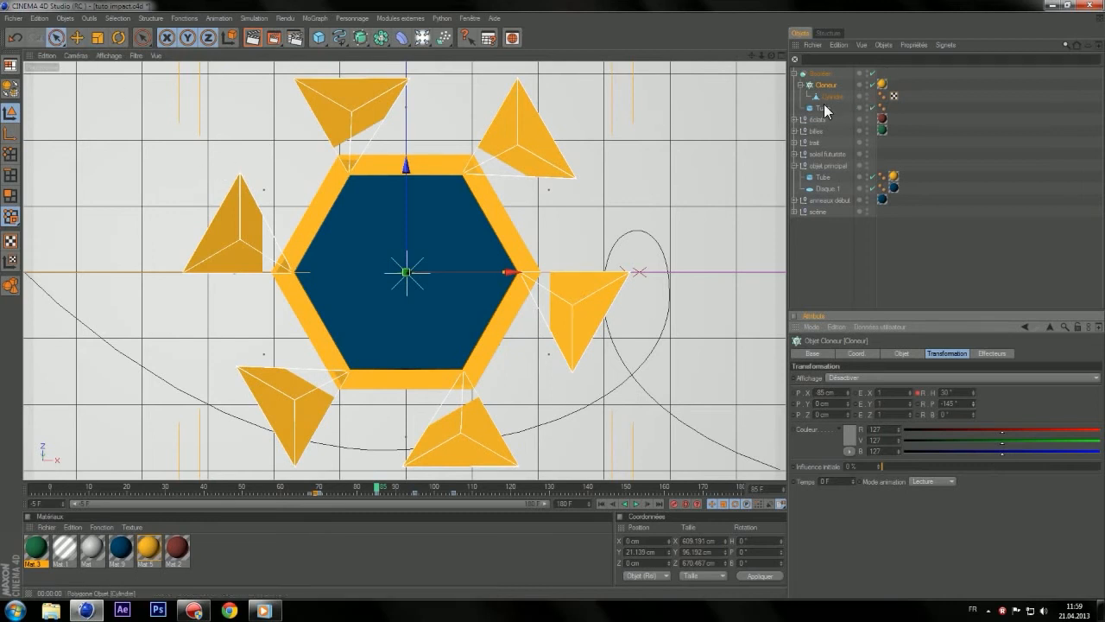
{"action": "left_click", "coordinate": [822, 107]}
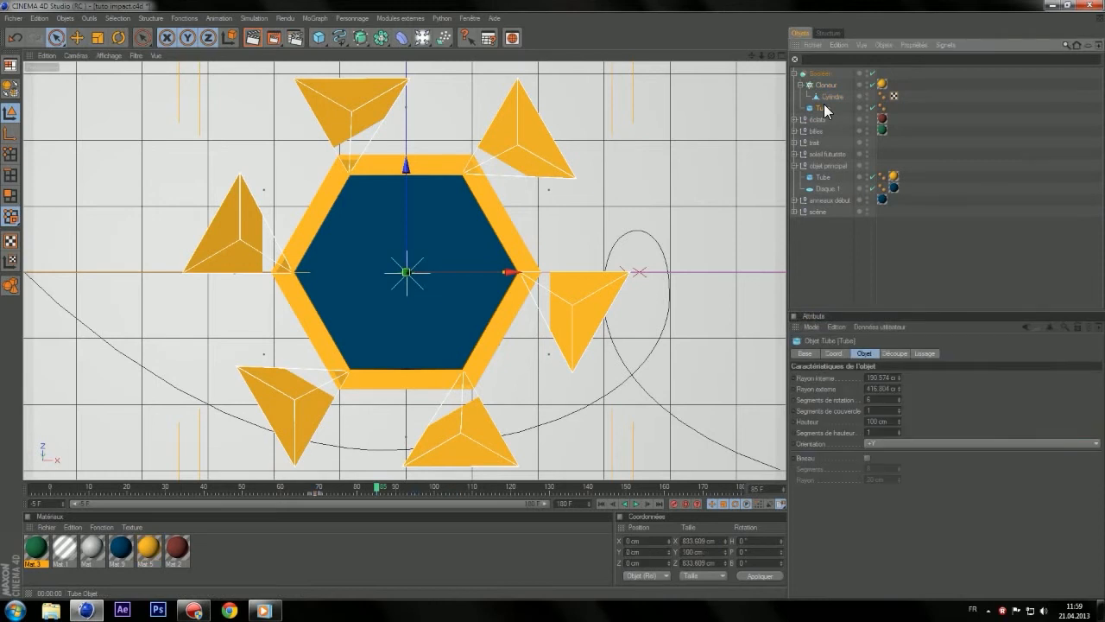
{"action": "left_click", "coordinate": [15, 42]}
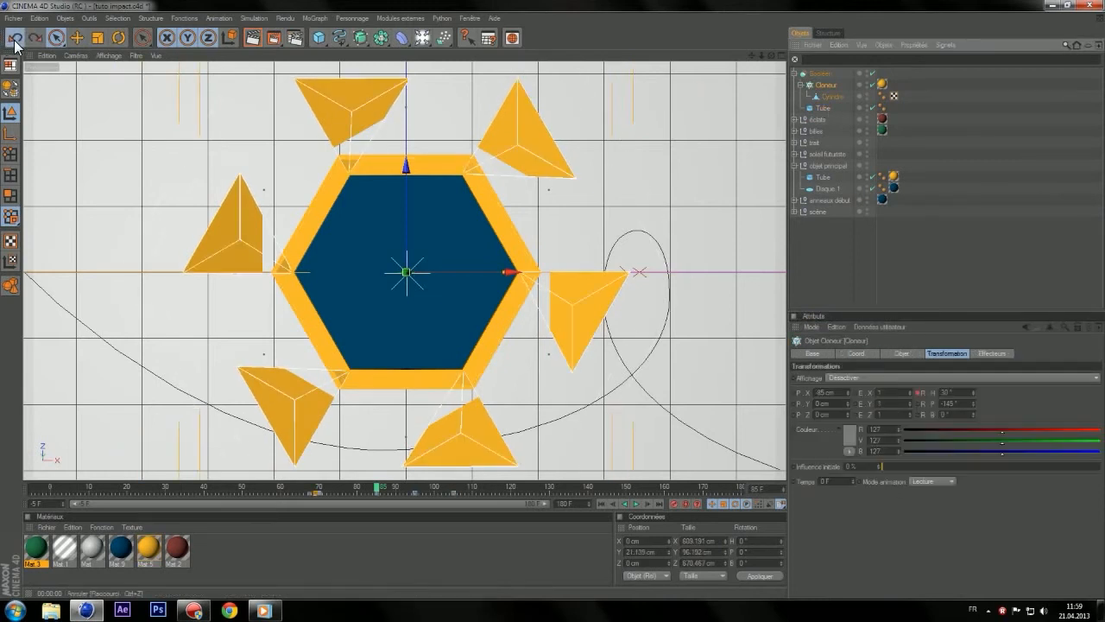
{"action": "left_click", "coordinate": [15, 42]}
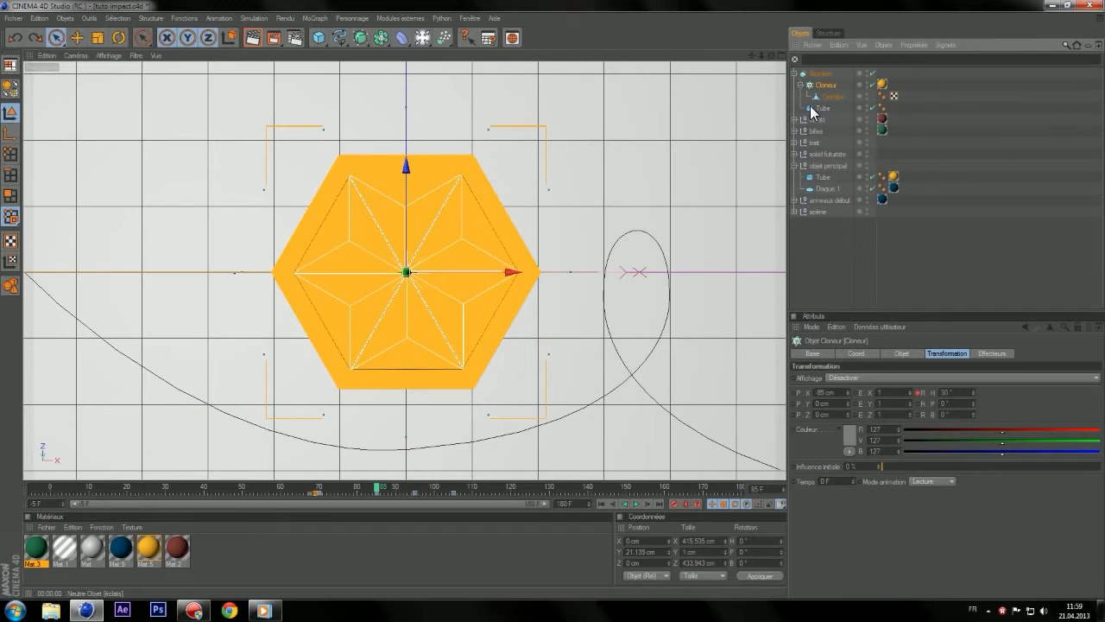
- Keyframe the Activé state of the Tube inside the Booléen, off at frame 84 and on from frame 85
{"action": "left_click", "coordinate": [822, 108]}
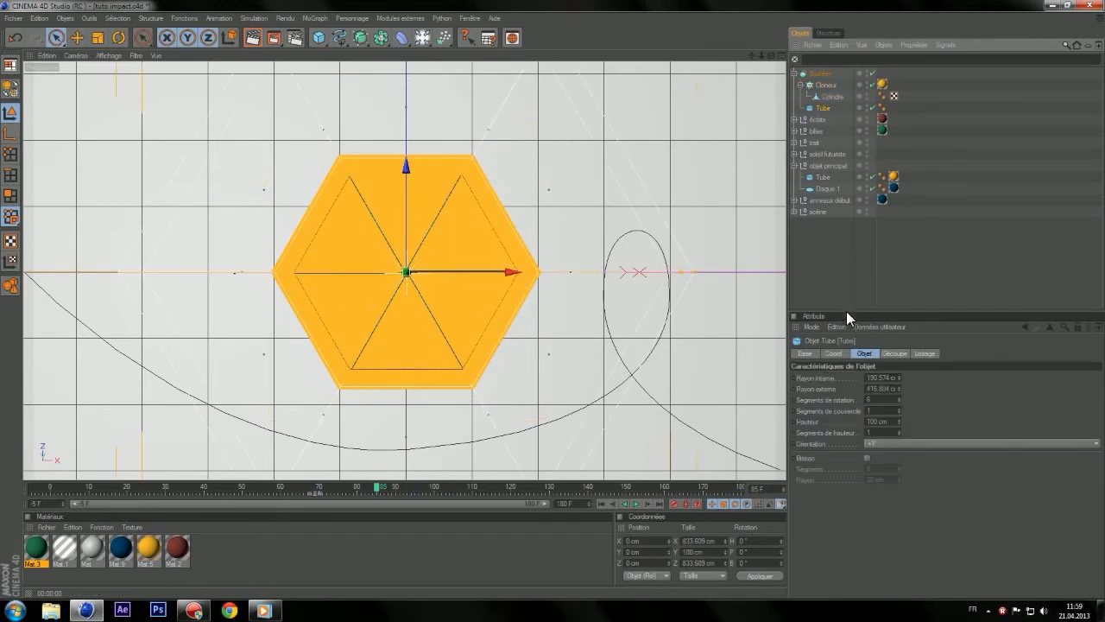
{"action": "mouse_move", "coordinate": [374, 490]}
{"action": "left_mouse_down"}
{"action": "mouse_move", "coordinate": [331, 490]}
{"action": "mouse_move", "coordinate": [375, 497]}
{"action": "left_mouse_up"}
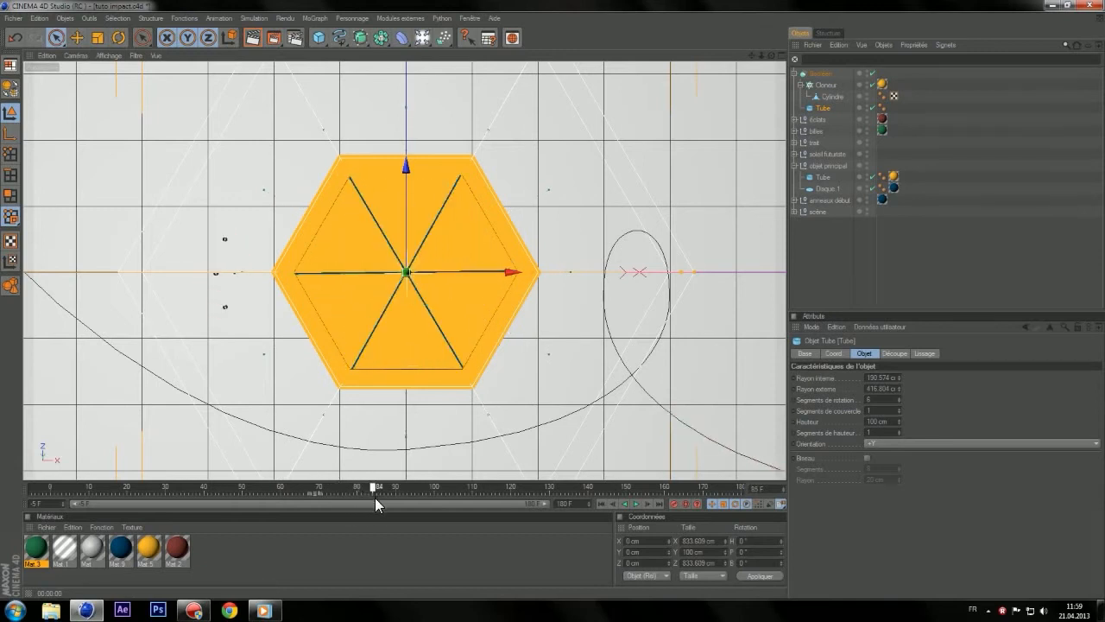
{"action": "left_click", "coordinate": [810, 355]}
{"action": "left_click", "coordinate": [613, 503]}
{"action": "left_click", "coordinate": [855, 443]}
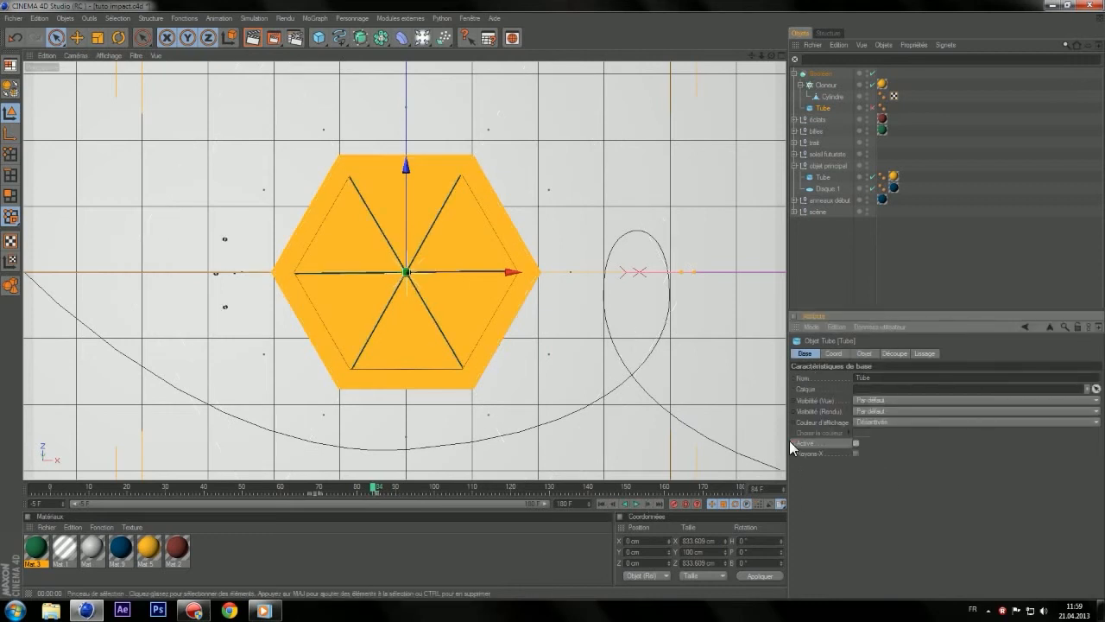
{"action": "left_click", "coordinate": [793, 441]}
{"action": "left_click_drag", "start_coordinate": [377, 492], "coordinate": [399, 489]}
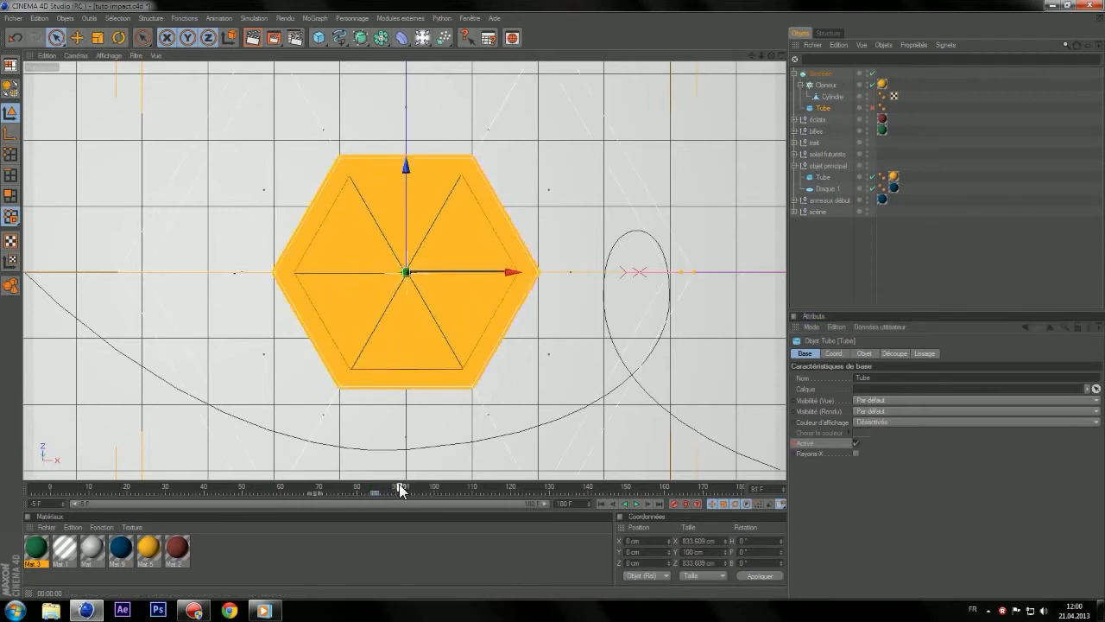
- Try tilting the Cloner's blades at frame 90 with P rotations such as -110° and -12°, undoing the earlier attempts
{"action": "left_click", "coordinate": [828, 85]}
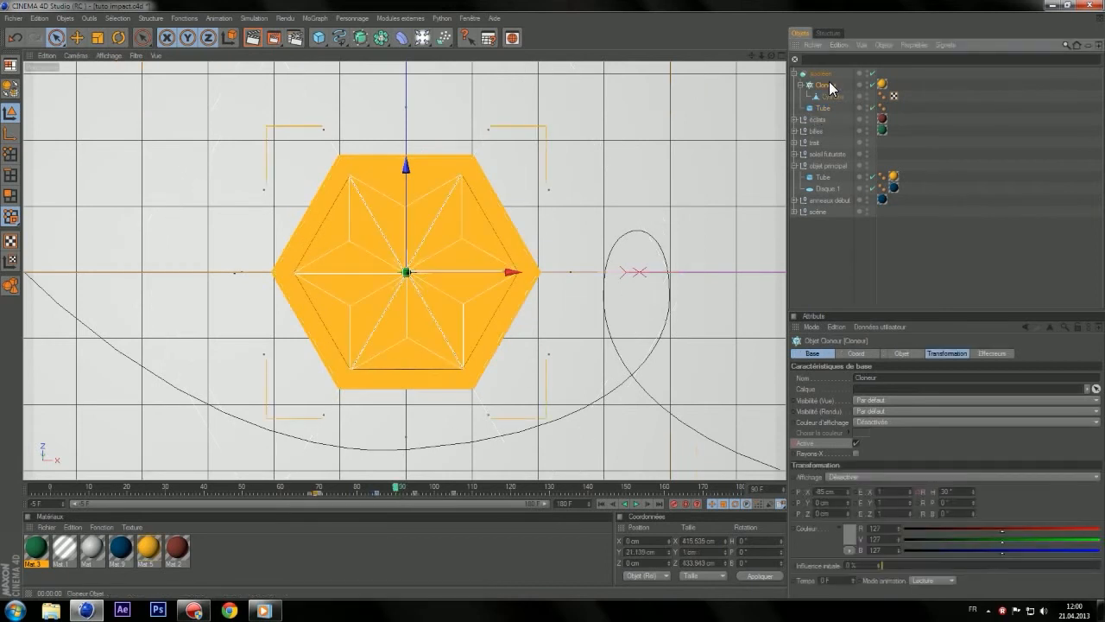
{"action": "left_click_drag", "start_coordinate": [974, 501], "coordinate": [974, 546]}
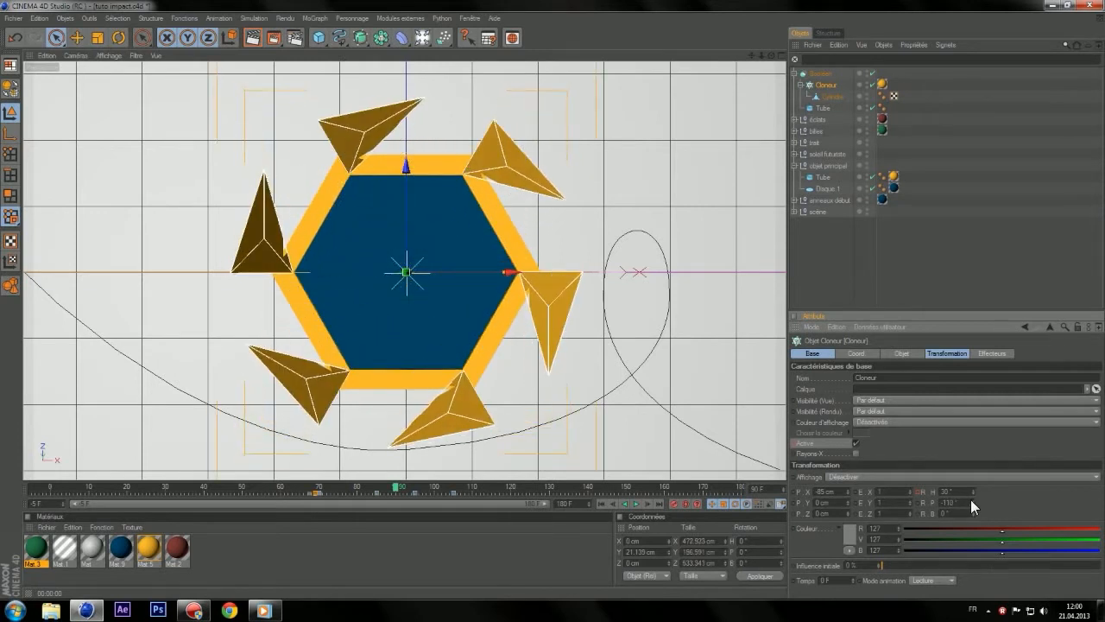
{"action": "left_click", "coordinate": [8, 39]}
{"action": "left_click_drag", "start_coordinate": [973, 513], "coordinate": [973, 528]}
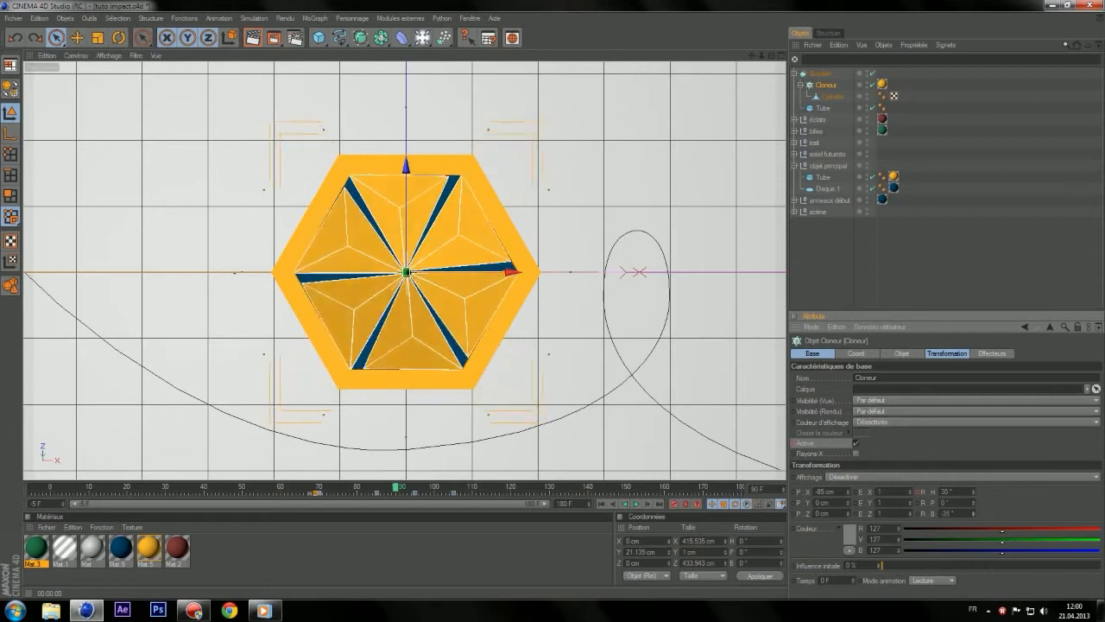
{"action": "left_click", "coordinate": [15, 38]}
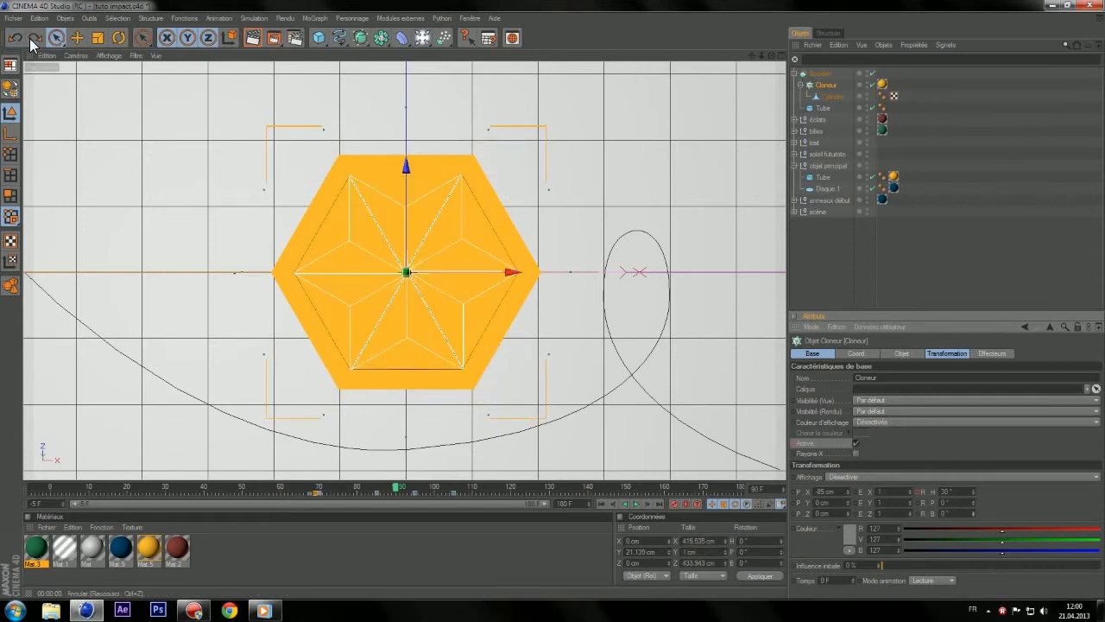
{"action": "mouse_move", "coordinate": [972, 501]}
{"action": "left_mouse_down"}
{"action": "mouse_move", "coordinate": [973, 604]}
{"action": "mouse_move", "coordinate": [972, 499]}
{"action": "left_mouse_up"}
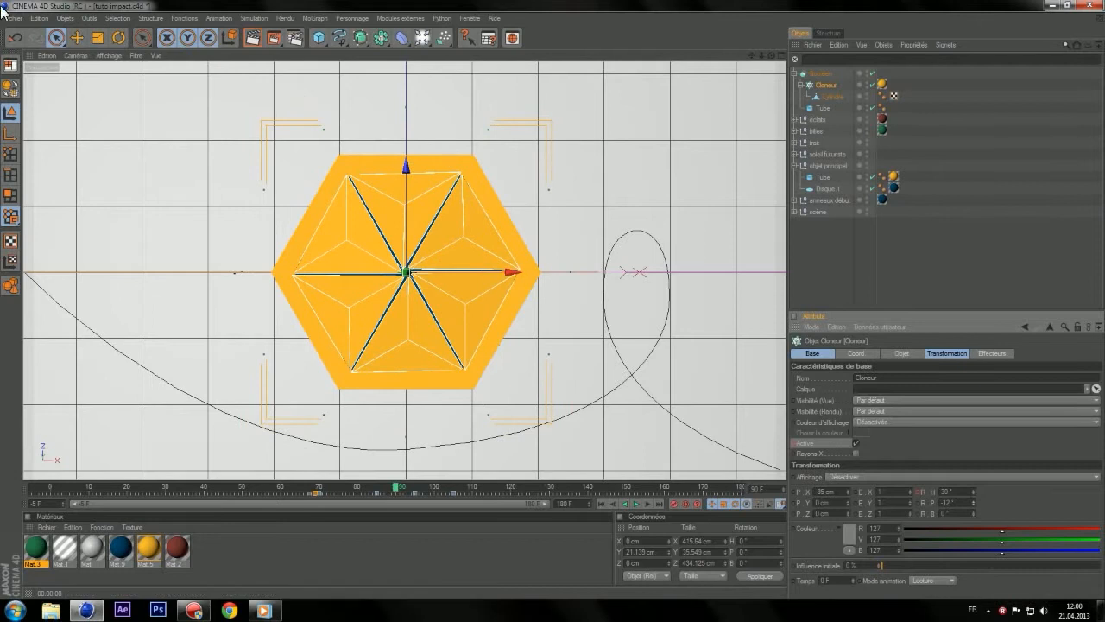
{"action": "left_click", "coordinate": [941, 279]}
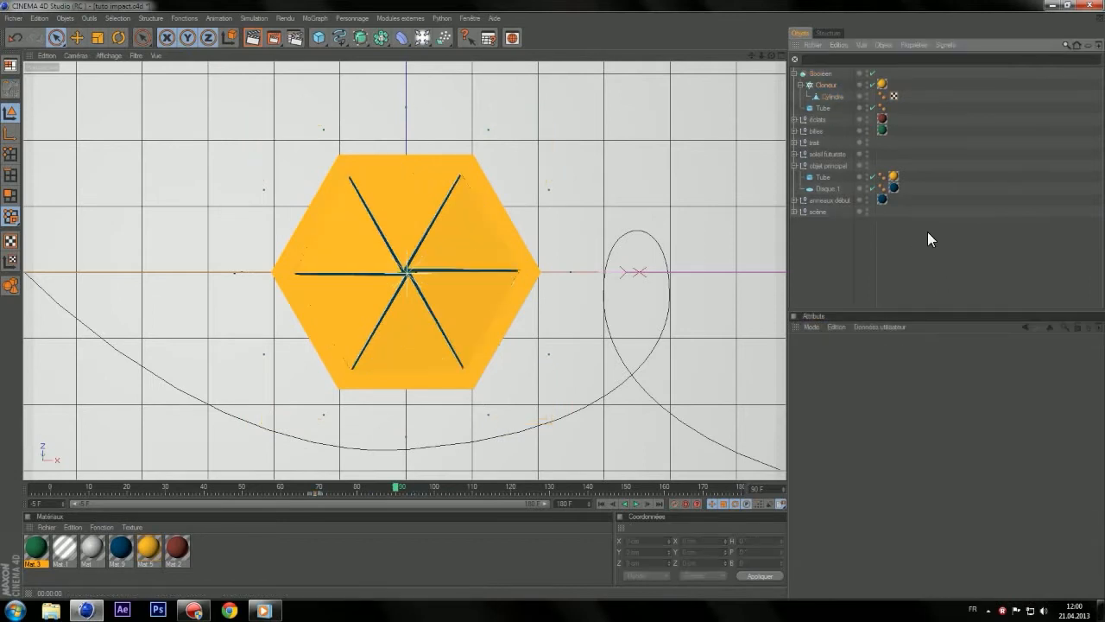
- At frame 70, set the Cylindre's axis rotation H to 166° and move the axis to about X 36 cm, Z -52 cm
{"action": "left_click", "coordinate": [831, 96]}
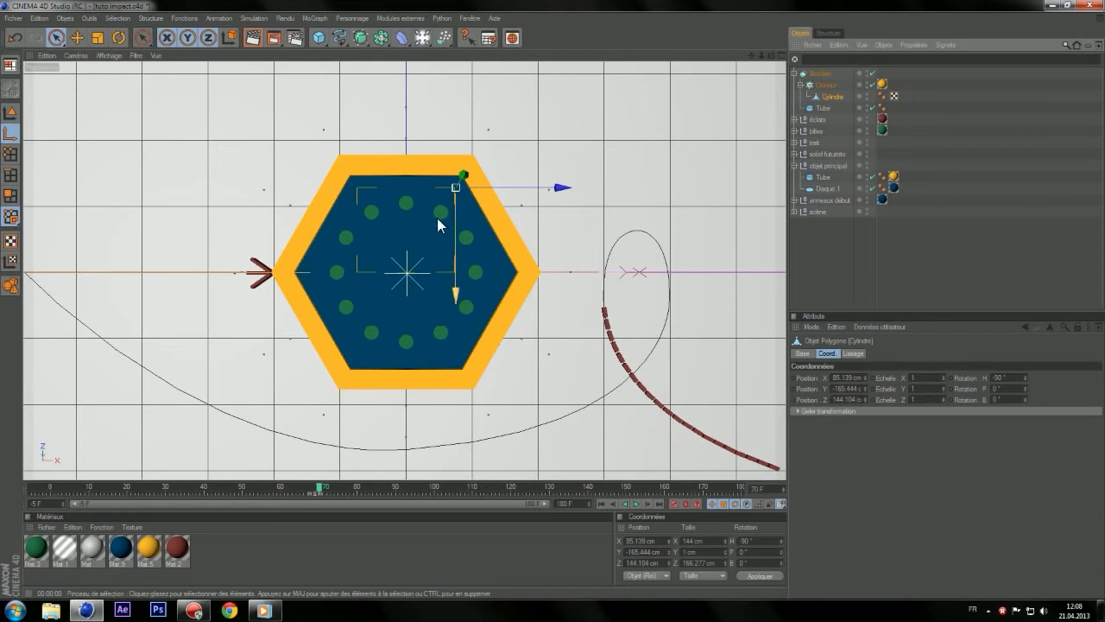
{"action": "left_click", "coordinate": [1023, 376]}
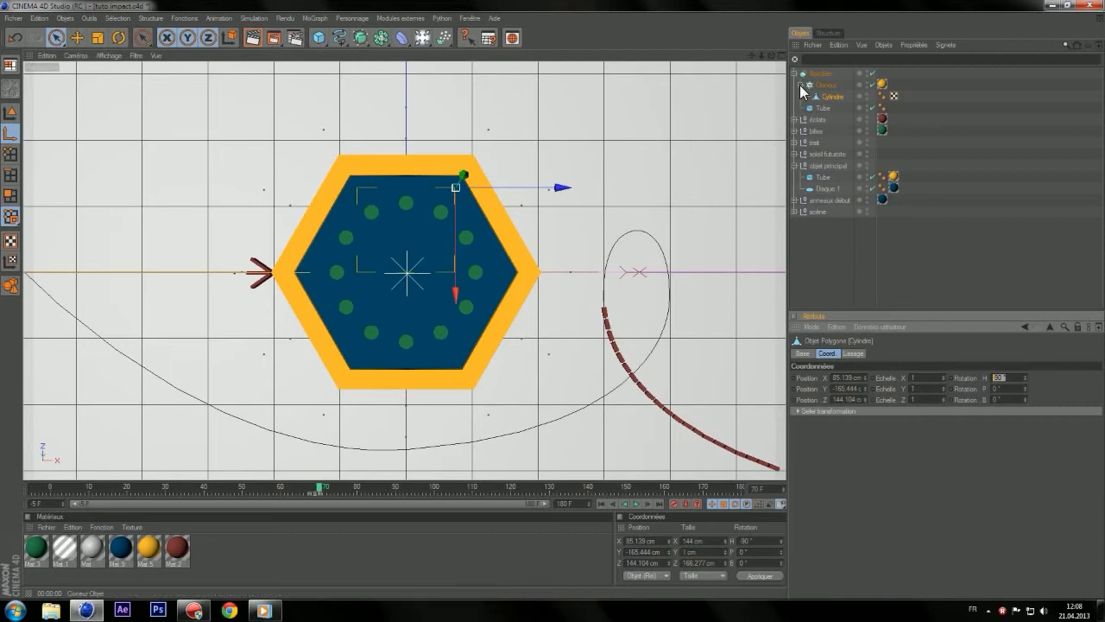
{"action": "key", "text": "Return"}
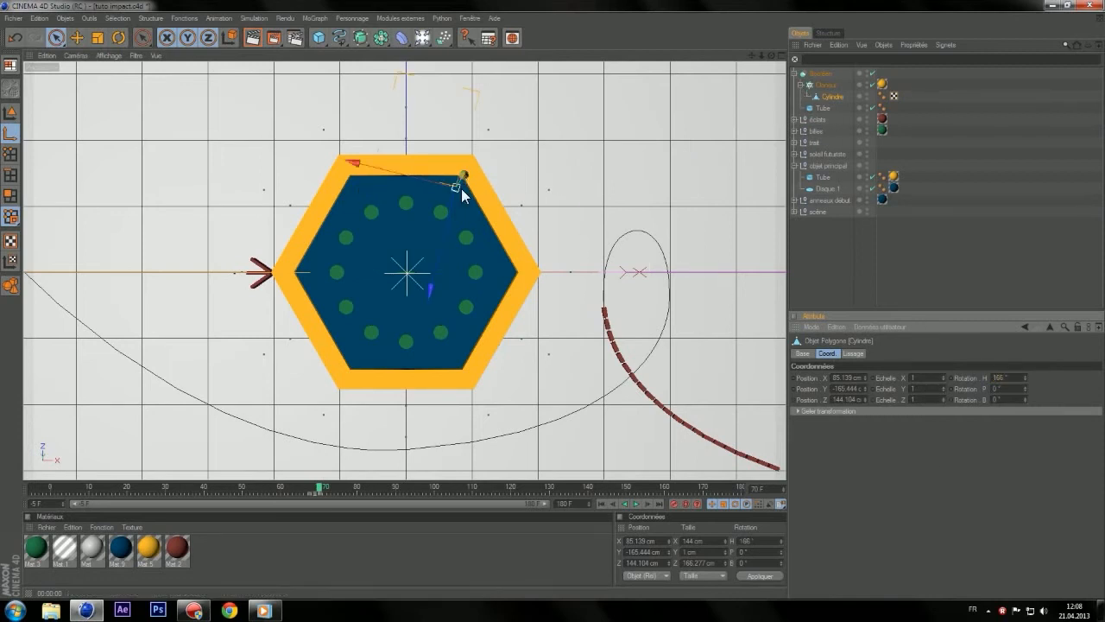
{"action": "left_click_drag", "start_coordinate": [440, 263], "coordinate": [412, 376]}
- In the top view, move the Cylindre's axis to the blade's upper right vertex, about X 77 cm, Z 112 cm, and return to the perspective view
{"action": "middle_click", "coordinate": [470, 242]}
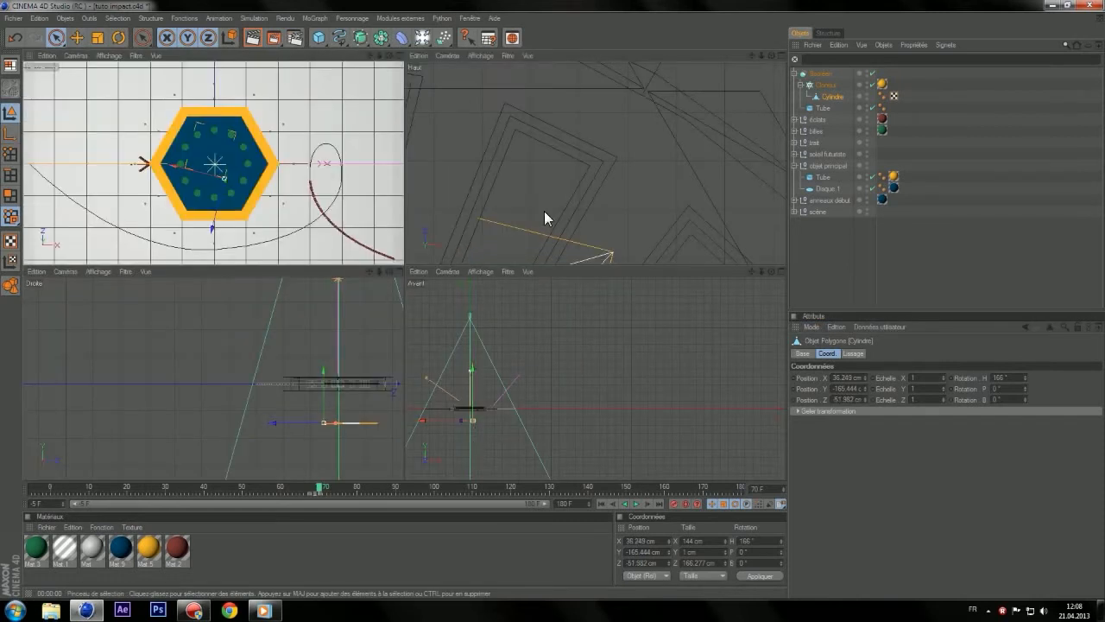
{"action": "middle_click", "coordinate": [544, 212]}
{"action": "left_click_drag", "start_coordinate": [751, 55], "coordinate": [1008, 0]}
{"action": "scroll", "coordinate": [520, 278], "scroll_direction": "down", "scroll_amount": 5}
{"action": "scroll", "coordinate": [520, 278], "scroll_direction": "down", "scroll_amount": 2}
{"action": "scroll", "coordinate": [519, 346], "scroll_direction": "down", "scroll_amount": 2}
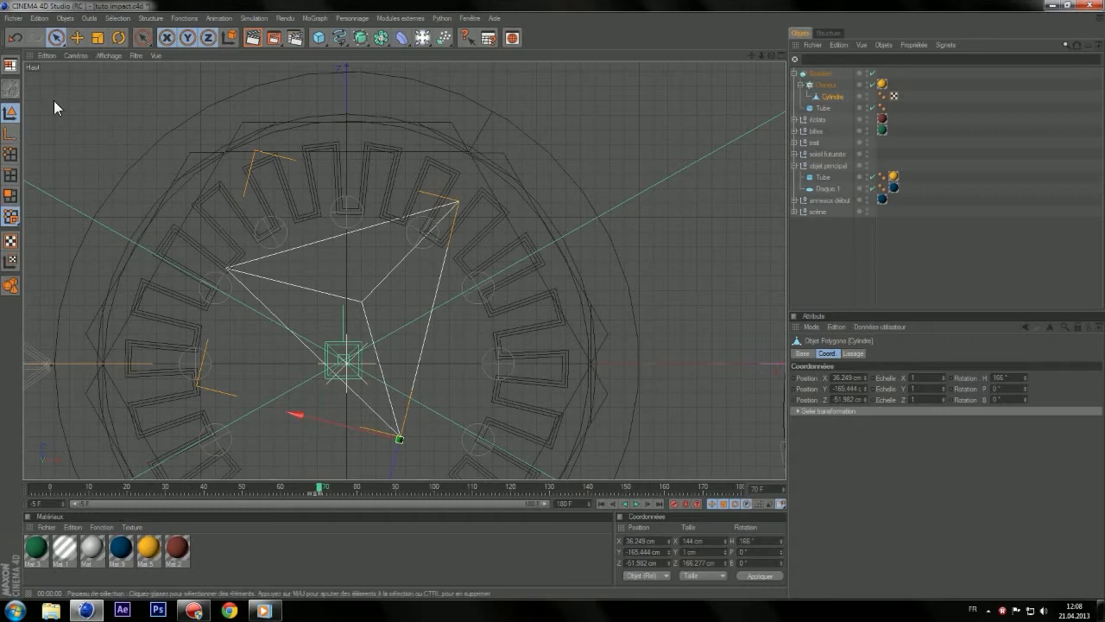
{"action": "left_click", "coordinate": [12, 155]}
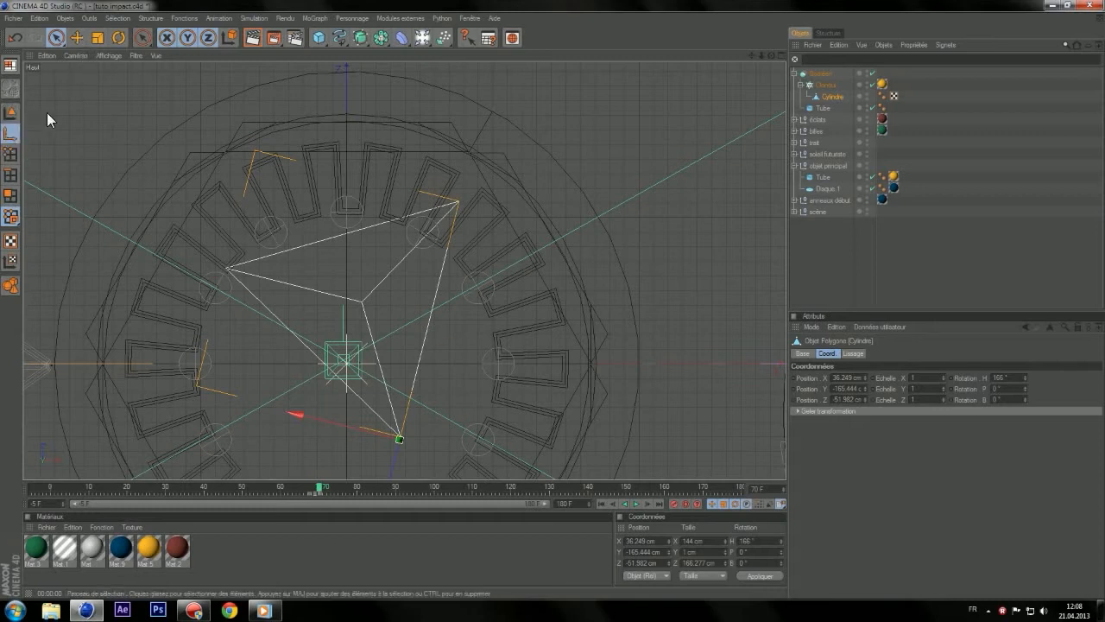
{"action": "left_click_drag", "start_coordinate": [391, 463], "coordinate": [451, 224]}
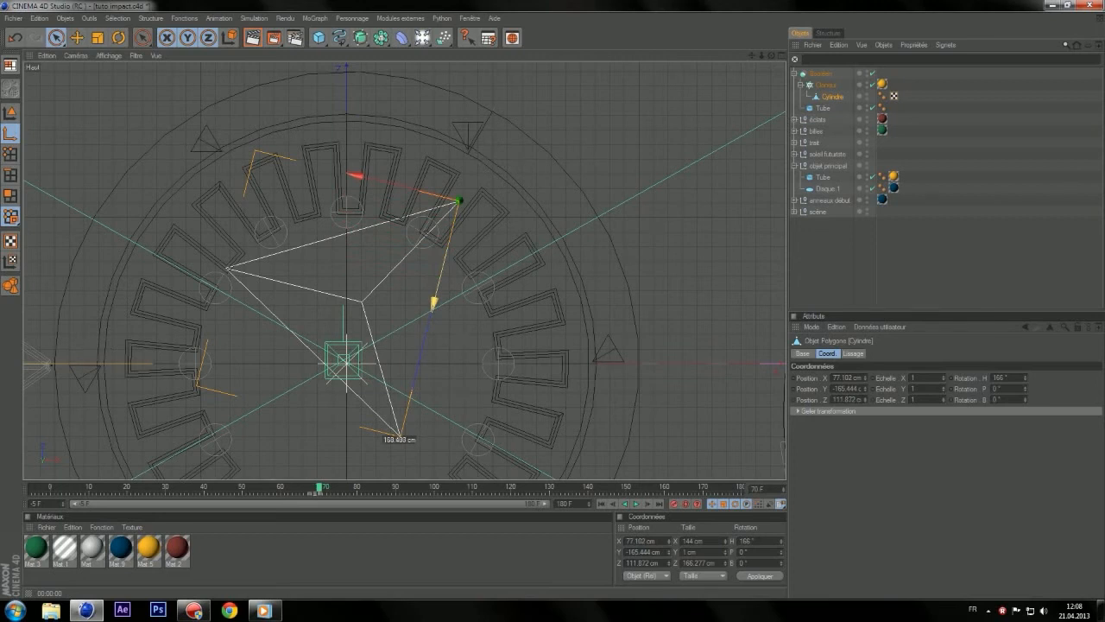
{"action": "left_click", "coordinate": [11, 113]}
{"action": "middle_click", "coordinate": [512, 205]}
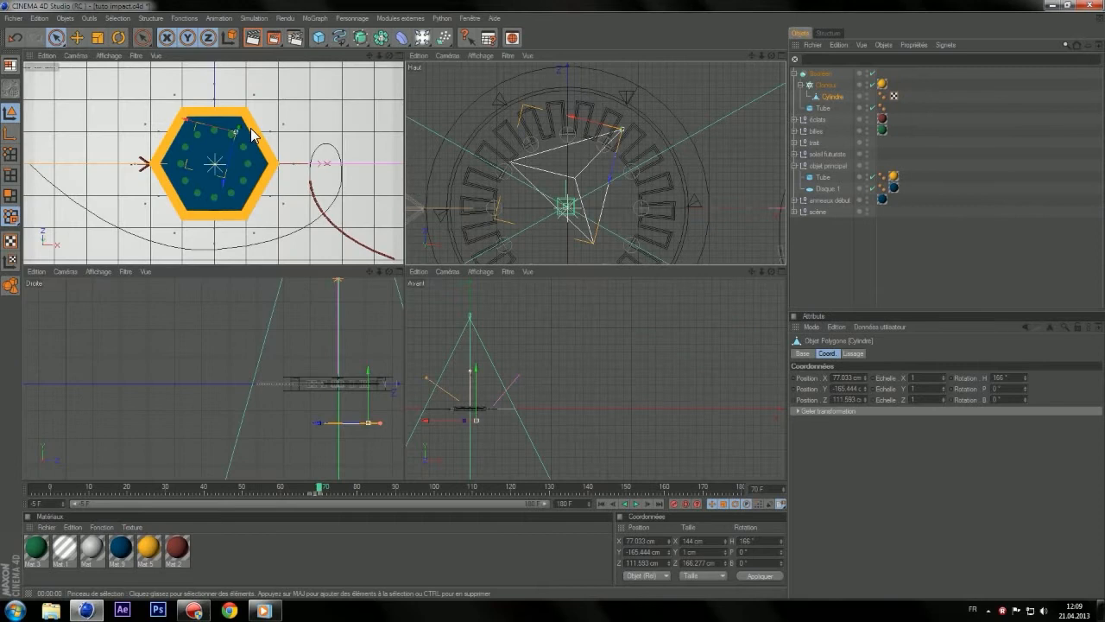
{"action": "middle_click", "coordinate": [257, 133]}
{"action": "scroll", "coordinate": [428, 315], "scroll_direction": "up", "scroll_amount": 4}
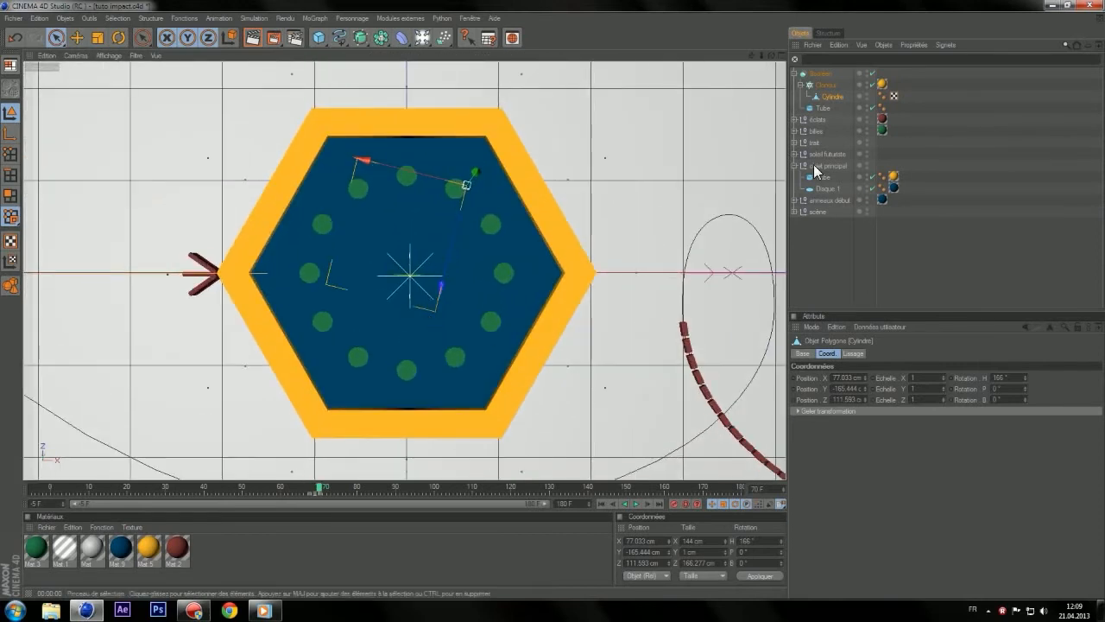
- Try rotating the whole Cloner to H -20° at frame 70 and undo it
{"action": "left_click", "coordinate": [830, 83]}
{"action": "mouse_move", "coordinate": [319, 498]}
{"action": "left_mouse_down"}
{"action": "mouse_move", "coordinate": [320, 486]}
{"action": "mouse_move", "coordinate": [382, 484]}
{"action": "mouse_move", "coordinate": [319, 486]}
{"action": "left_mouse_up"}
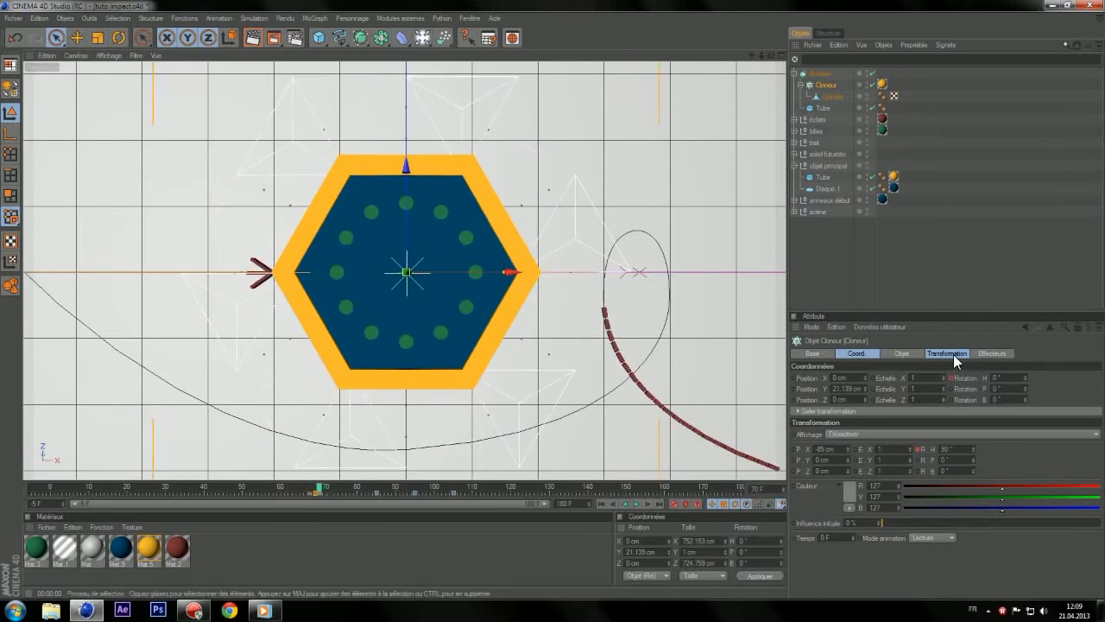
{"action": "left_click_drag", "start_coordinate": [1026, 378], "coordinate": [1027, 382]}
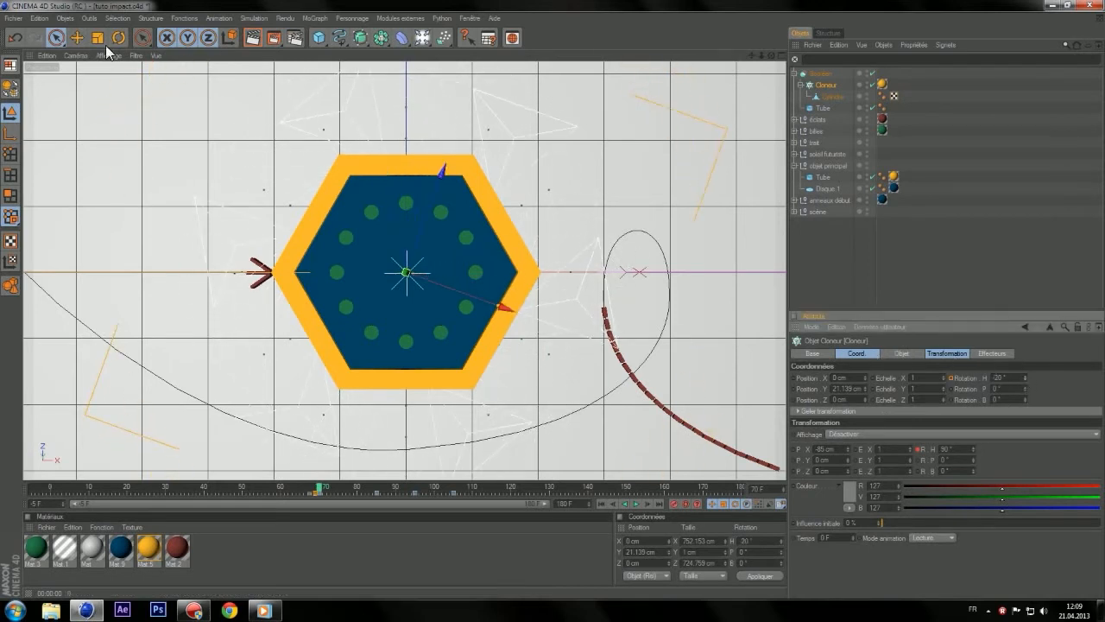
{"action": "left_click", "coordinate": [15, 37]}
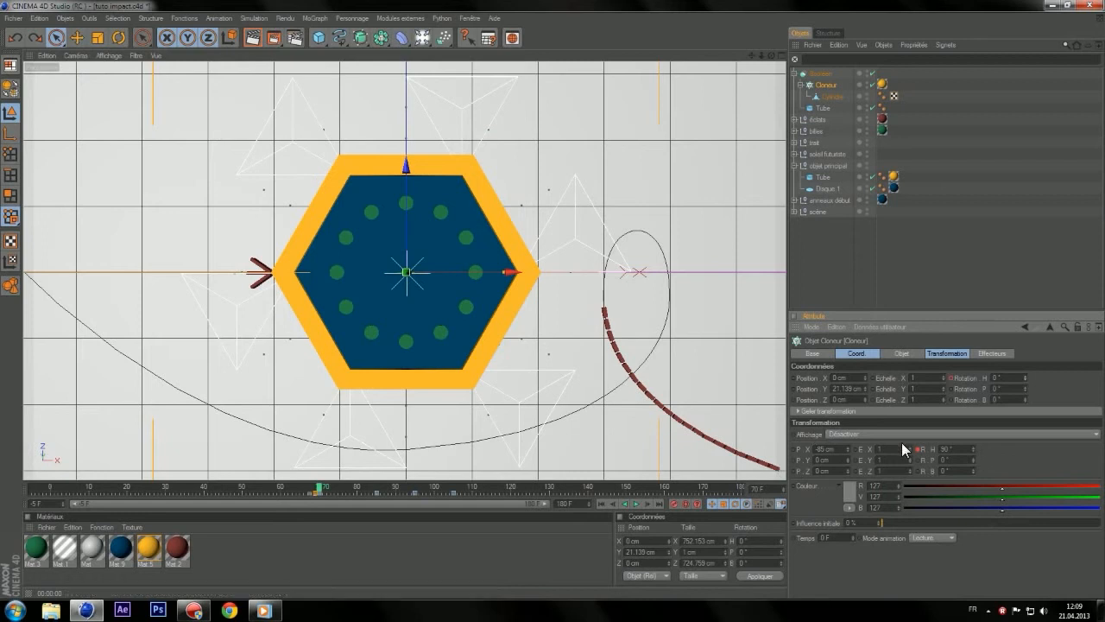
- At frame 70, set the Cloner's Transformation rotation H to -37° and record a key for it
{"action": "left_click_drag", "start_coordinate": [976, 445], "coordinate": [973, 445]}
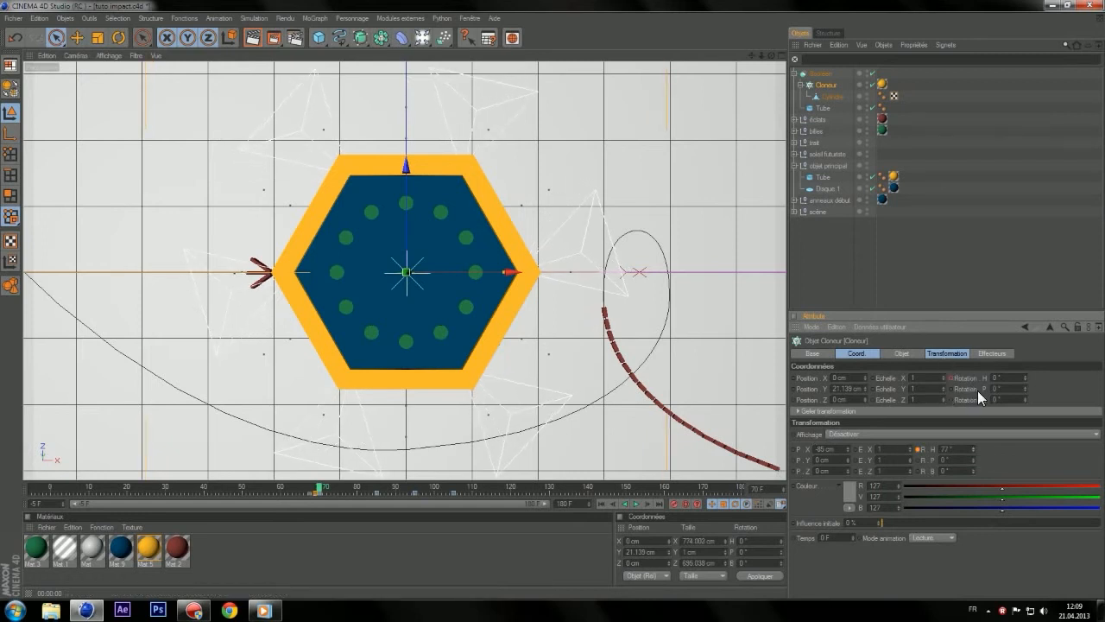
{"action": "left_click", "coordinate": [949, 354]}
{"action": "left_click_drag", "start_coordinate": [973, 391], "coordinate": [973, 393]}
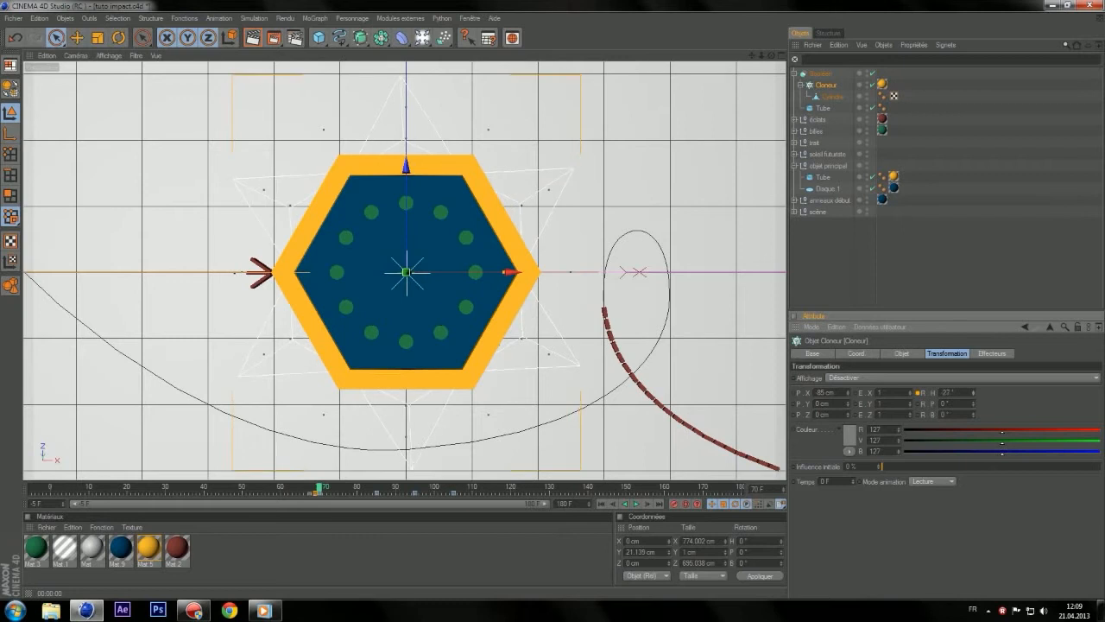
{"action": "left_click", "coordinate": [916, 393]}
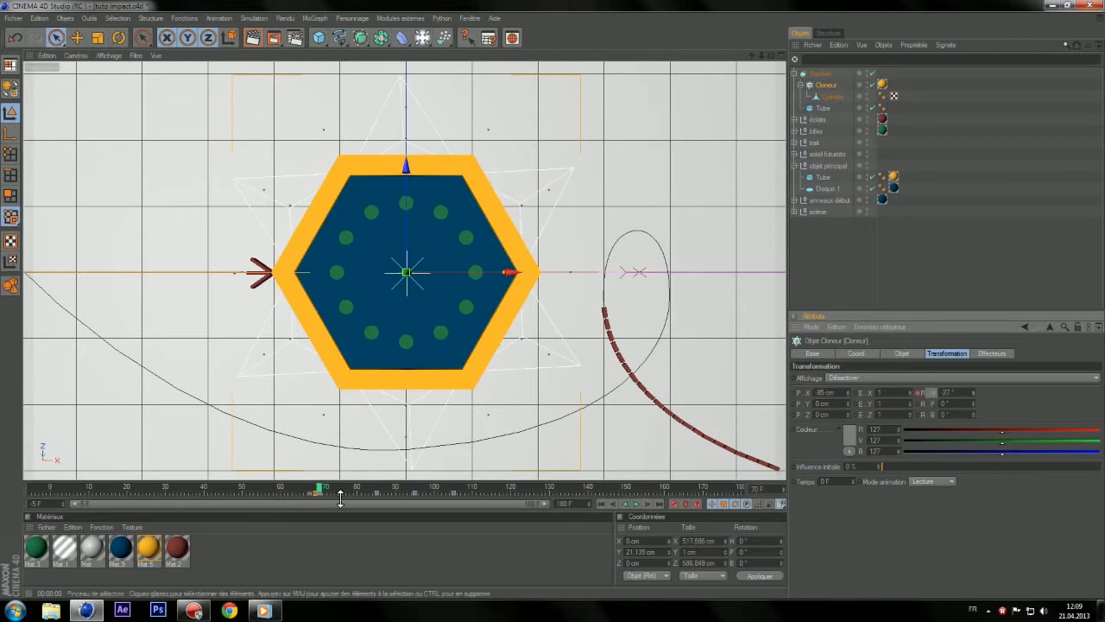
- At frame 85, set the Cloner's Transformation rotation H to -90° and render the view to check the closed blades
{"action": "left_click_drag", "start_coordinate": [321, 492], "coordinate": [378, 489]}
{"action": "left_click_drag", "start_coordinate": [969, 392], "coordinate": [972, 409]}
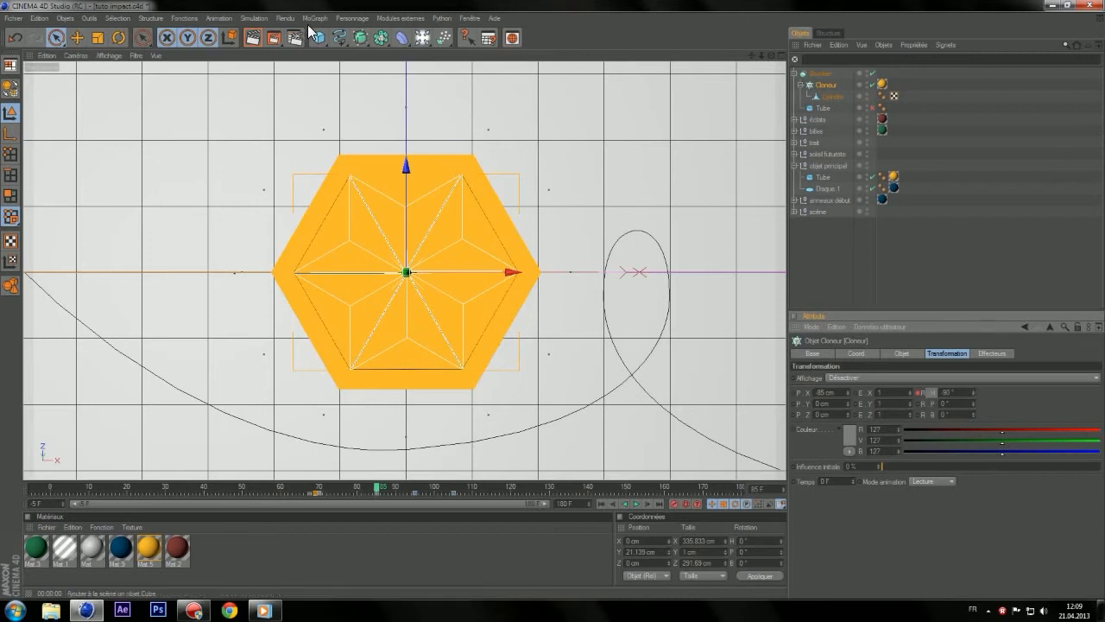
{"action": "left_click", "coordinate": [252, 38]}
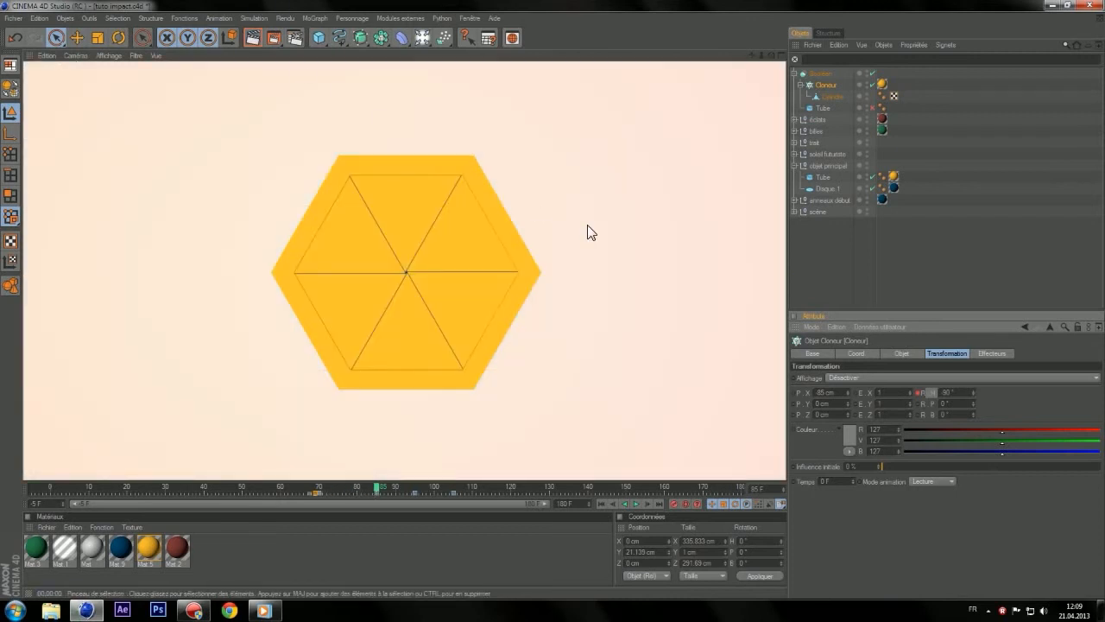
{"action": "left_click", "coordinate": [977, 257]}
{"action": "left_click_drag", "start_coordinate": [370, 487], "coordinate": [355, 486]}
{"action": "left_click_drag", "start_coordinate": [373, 481], "coordinate": [375, 482]}
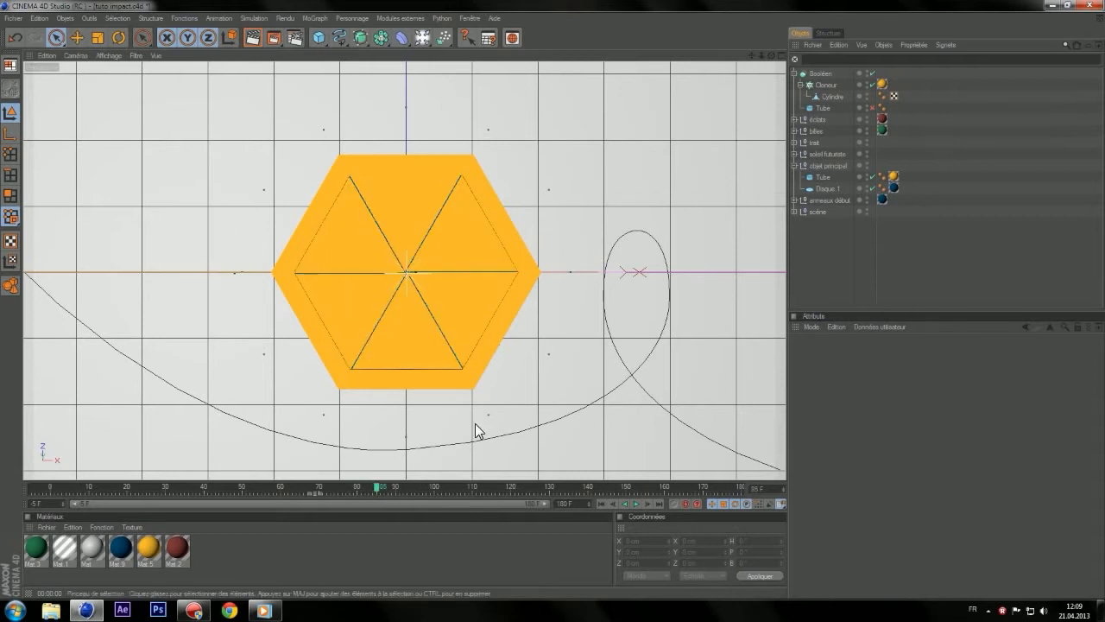
- Move the rotation keys of the Tube in the objet principal group to frames 85 and 115, and return to frame 85
{"action": "left_click", "coordinate": [821, 177]}
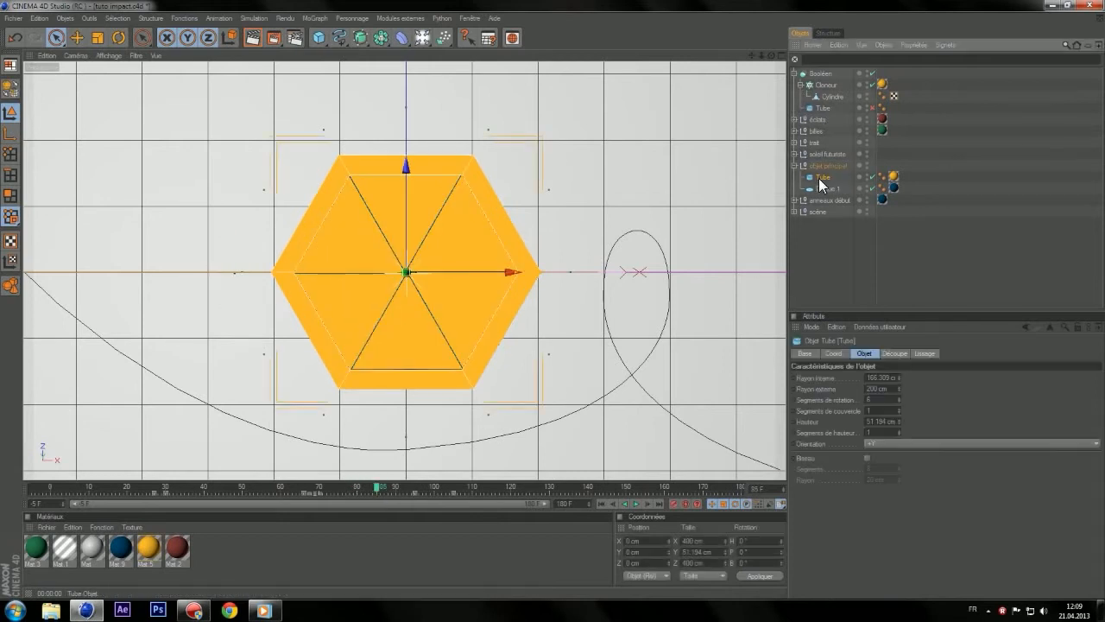
{"action": "left_click", "coordinate": [415, 491]}
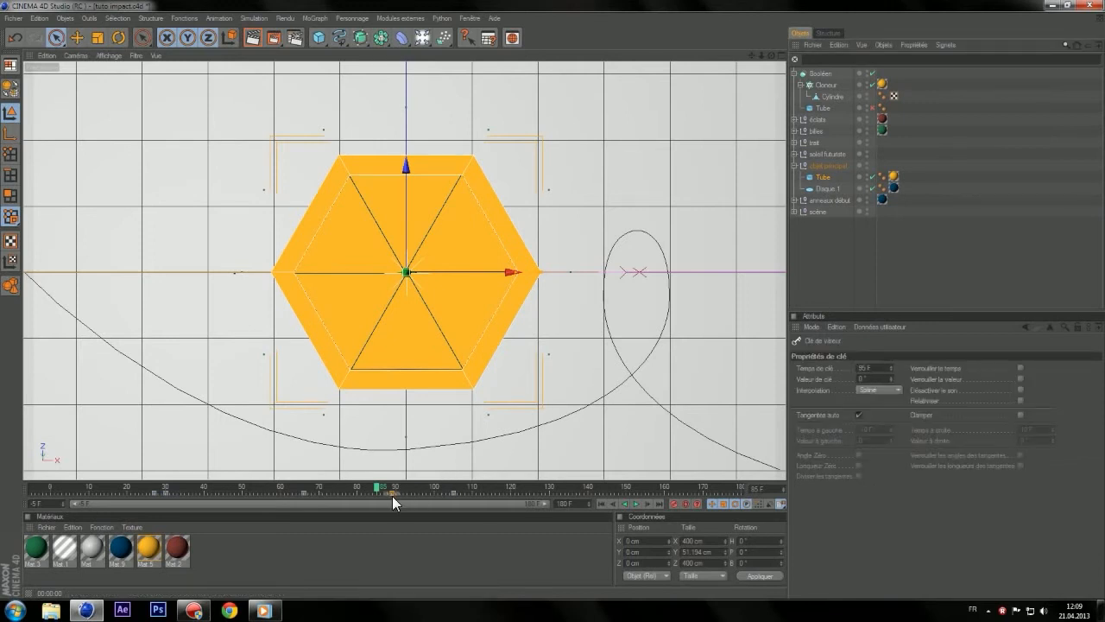
{"action": "left_click", "coordinate": [452, 492]}
{"action": "left_click", "coordinate": [491, 486]}
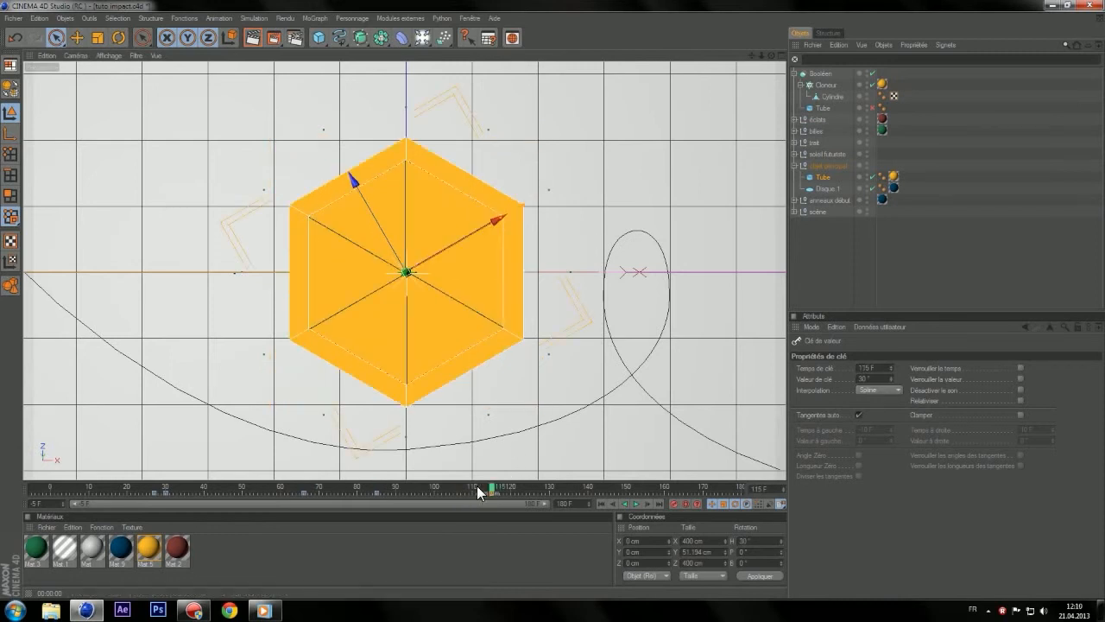
{"action": "left_click_drag", "start_coordinate": [492, 486], "coordinate": [376, 487]}
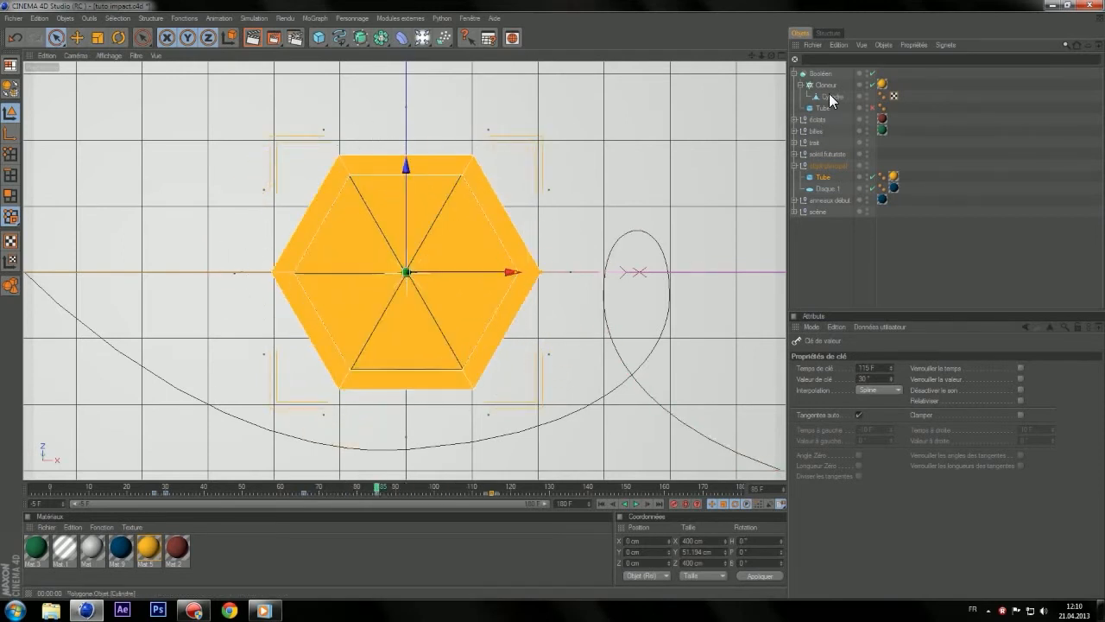
- Move the Cloner's rotation keys to frames 85 and 115 to match the outer ring, and reselect the Cloner at frame 85
{"action": "left_click", "coordinate": [829, 86]}
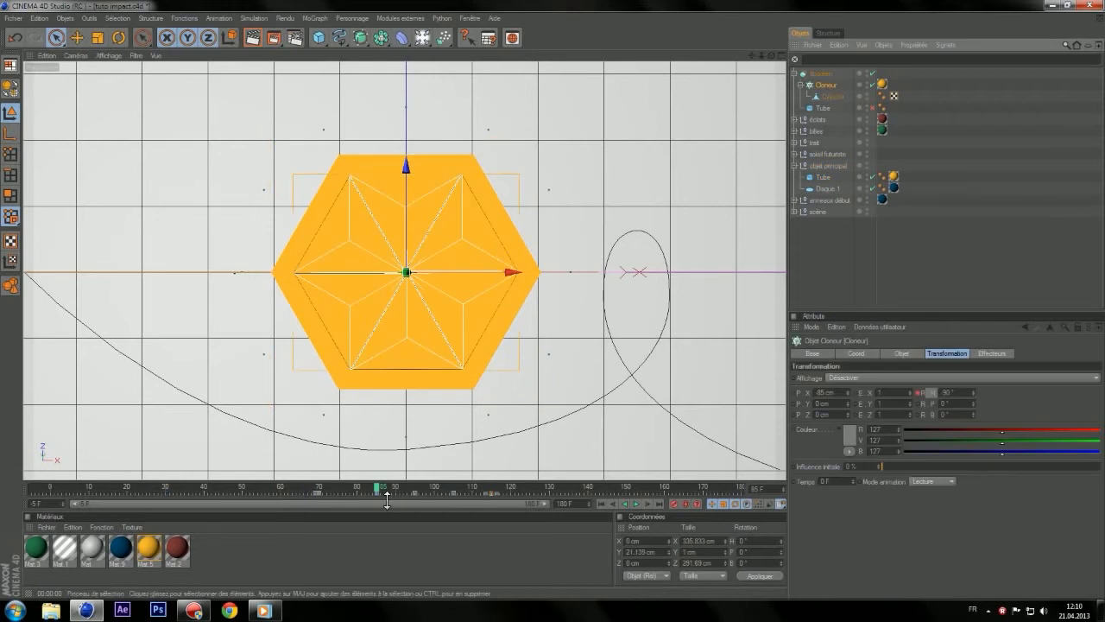
{"action": "left_click", "coordinate": [415, 492]}
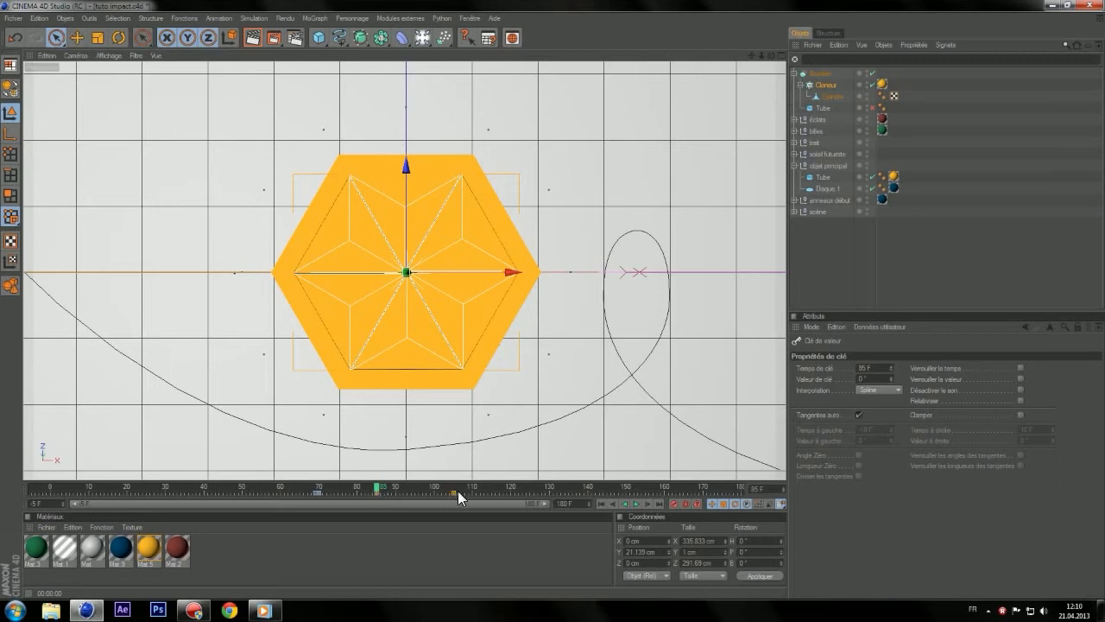
{"action": "mouse_move", "coordinate": [489, 482]}
{"action": "left_mouse_down"}
{"action": "mouse_move", "coordinate": [339, 488]}
{"action": "mouse_move", "coordinate": [488, 486]}
{"action": "mouse_move", "coordinate": [376, 483]}
{"action": "left_mouse_up"}
{"action": "left_click", "coordinate": [829, 86]}
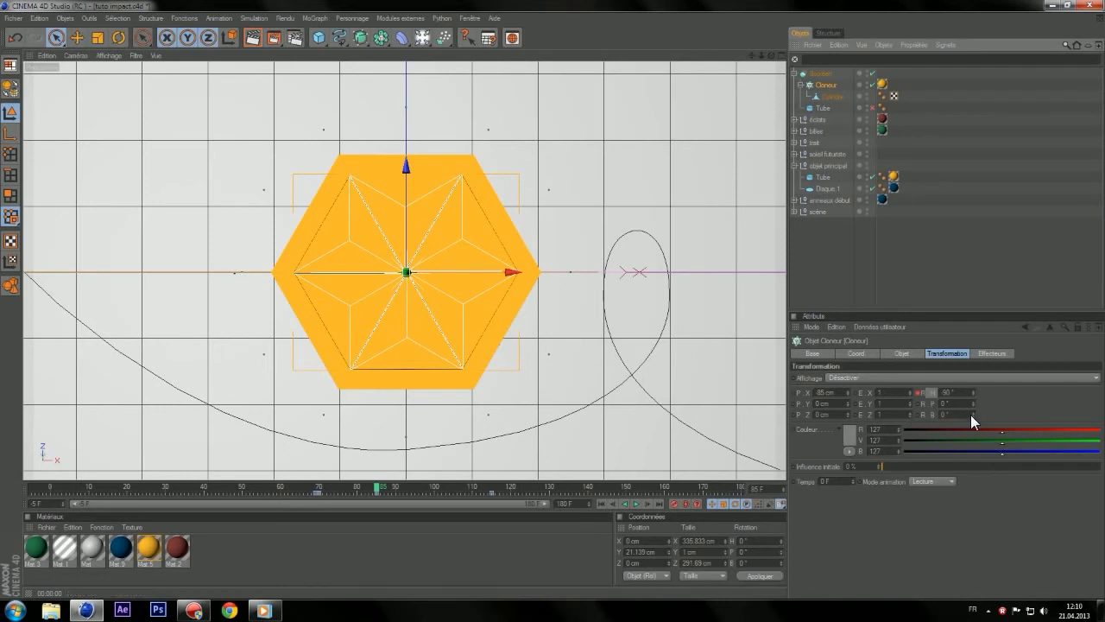
- Try a Transformation rotation B of -12° on the Cloner's blades, undo it, and key B at 0° at frame 85
{"action": "mouse_move", "coordinate": [970, 411]}
{"action": "left_mouse_down"}
{"action": "mouse_move", "coordinate": [970, 497]}
{"action": "mouse_move", "coordinate": [970, 406]}
{"action": "left_mouse_up"}
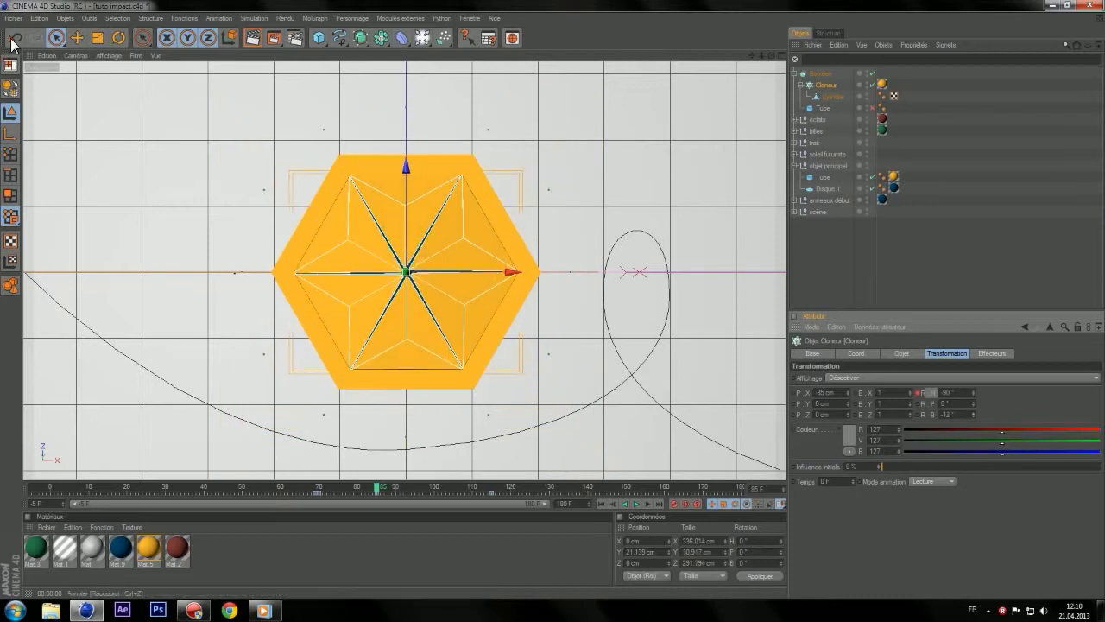
{"action": "left_click", "coordinate": [15, 40]}
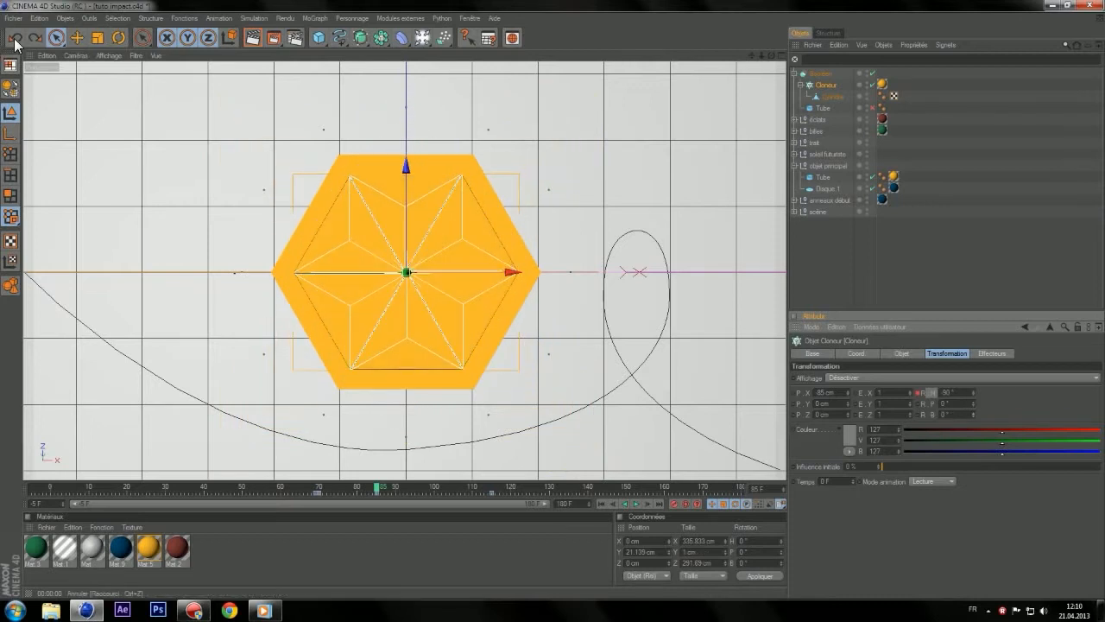
{"action": "left_click", "coordinate": [917, 414], "text": "ctrl"}
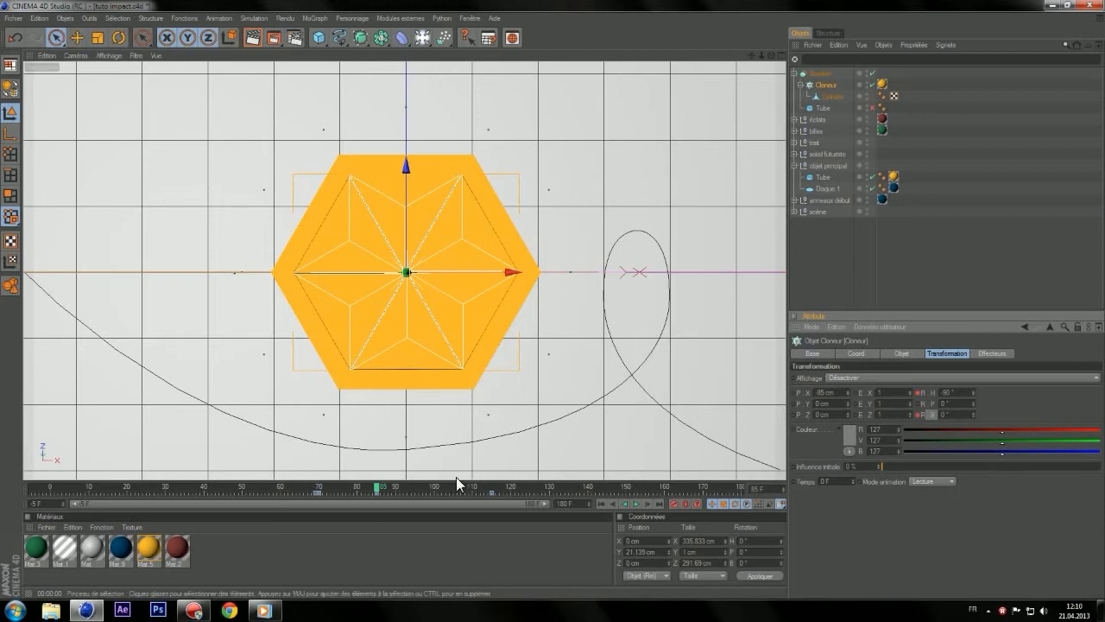
- At frame 115, set the Cloner's Transformation rotation B to -180° and key it so the blades flip outwards
{"action": "left_click", "coordinate": [493, 486]}
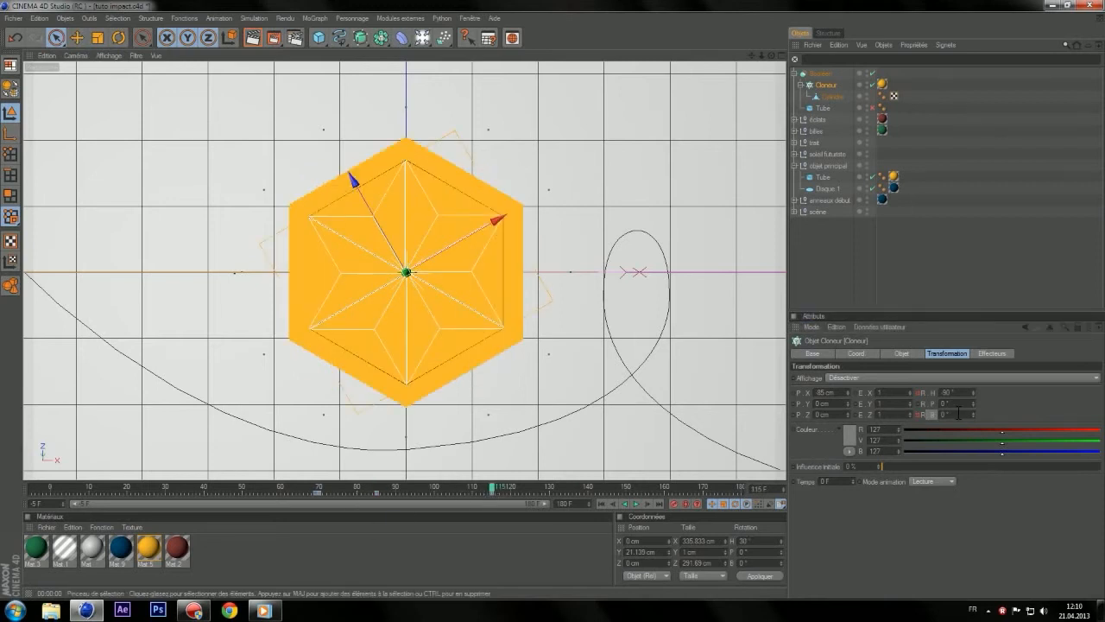
{"action": "type", "text": "90"}
{"action": "key", "text": "Return"}
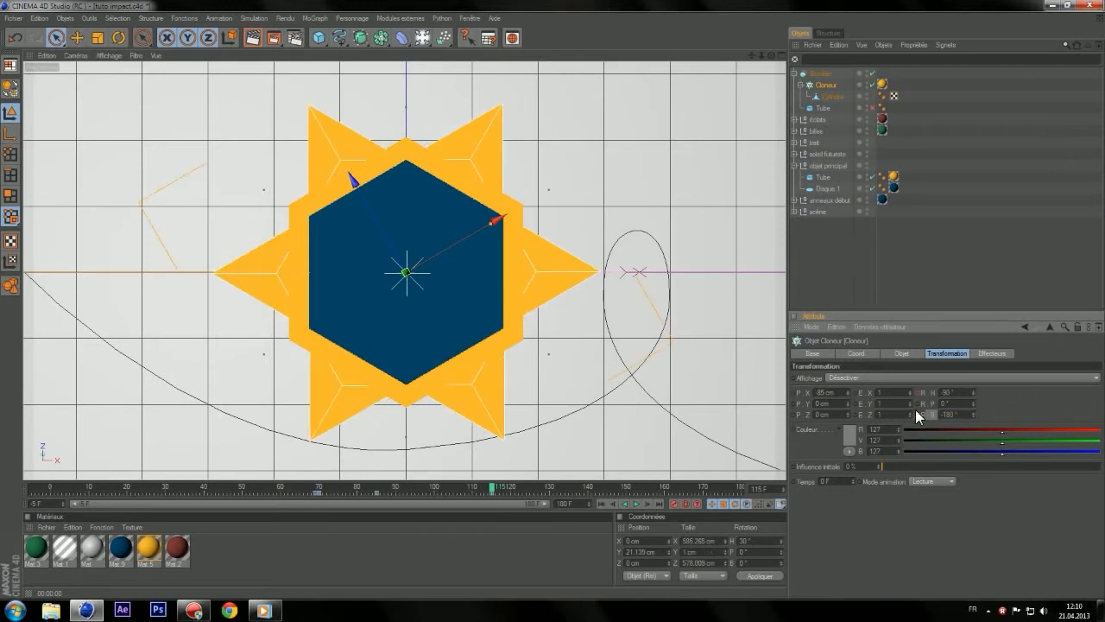
{"action": "mouse_move", "coordinate": [490, 492]}
{"action": "left_mouse_down"}
{"action": "mouse_move", "coordinate": [381, 477]}
{"action": "mouse_move", "coordinate": [475, 470]}
{"action": "mouse_move", "coordinate": [478, 457]}
{"action": "mouse_move", "coordinate": [455, 458]}
{"action": "mouse_move", "coordinate": [496, 456]}
{"action": "left_mouse_up"}
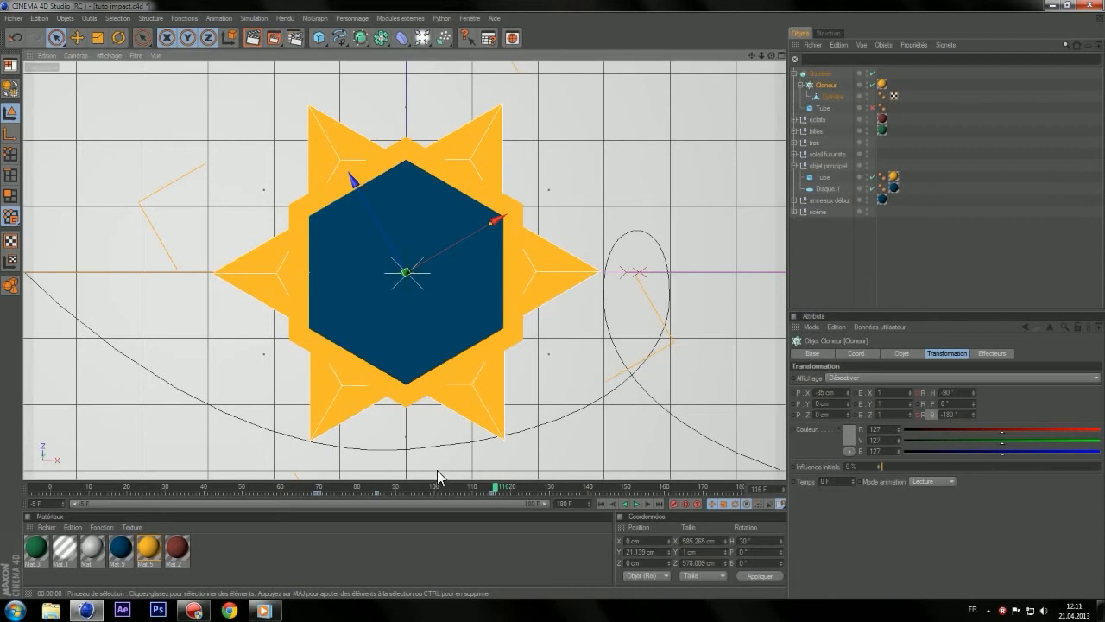
- Try enlarging the Cylindre blade to about 169 cm in X and 196 cm in Z and shifting it slightly
{"action": "left_click", "coordinate": [832, 97]}
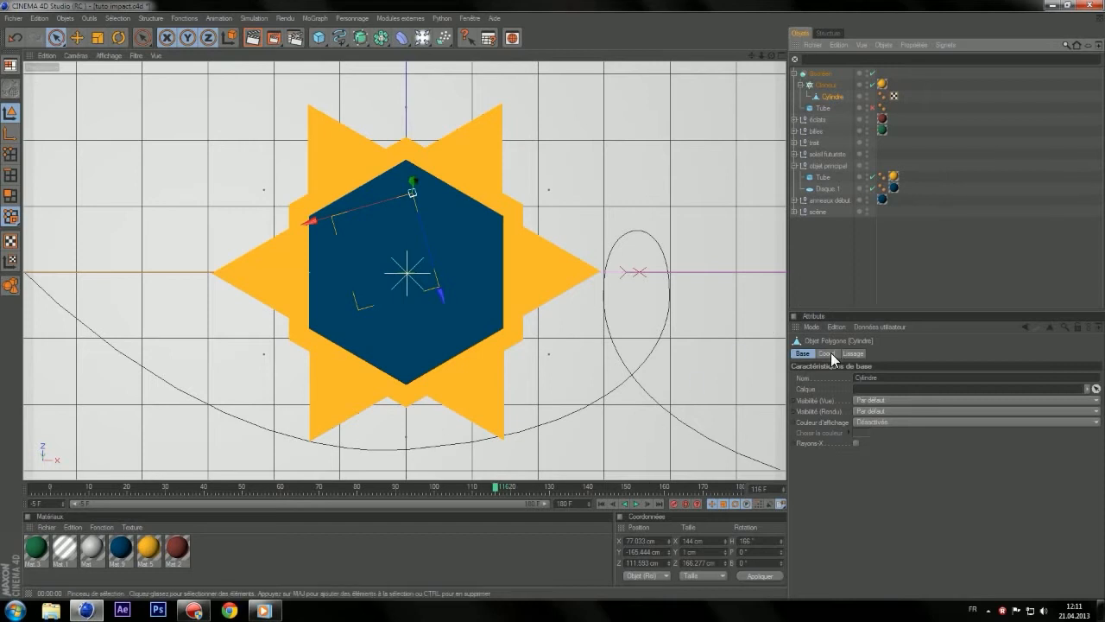
{"action": "left_click", "coordinate": [98, 37]}
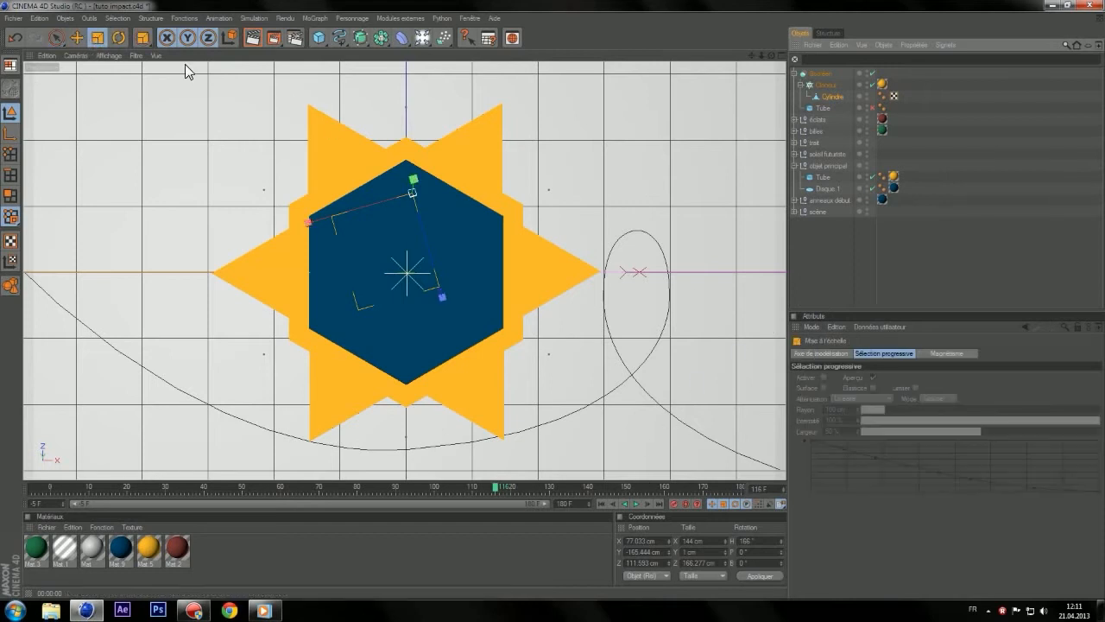
{"action": "left_click_drag", "start_coordinate": [411, 197], "coordinate": [442, 200]}
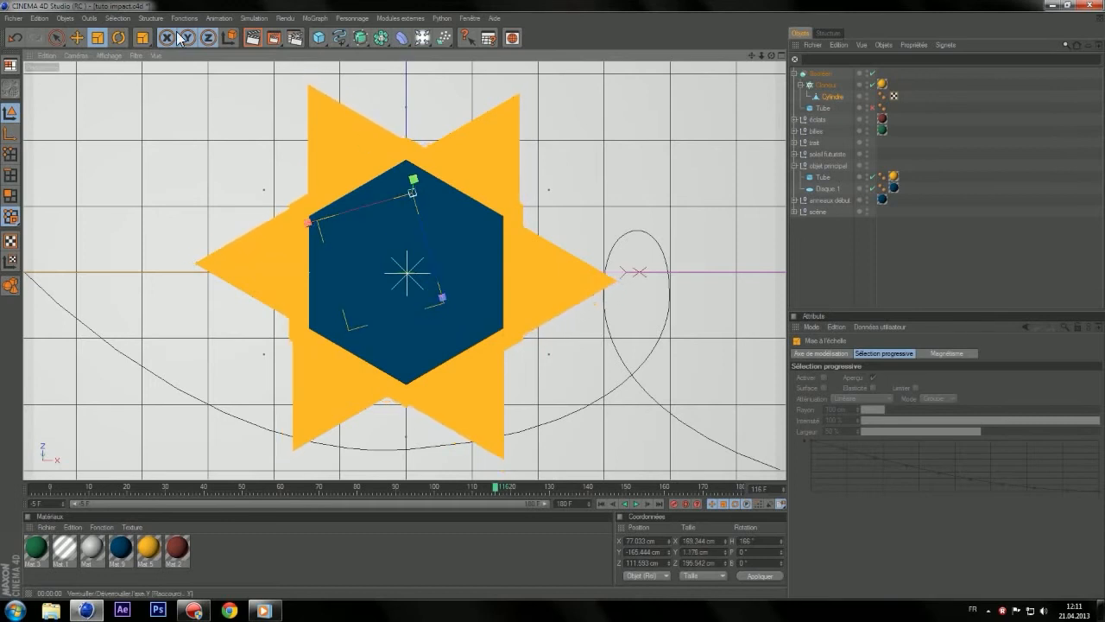
{"action": "left_click", "coordinate": [77, 37]}
{"action": "left_click_drag", "start_coordinate": [352, 224], "coordinate": [347, 210]}
- Try fitting the enlarged blades with a Cloner Transformation position X of -98 cm and, at frame 85, a rotation H of -63°
{"action": "left_click", "coordinate": [831, 85]}
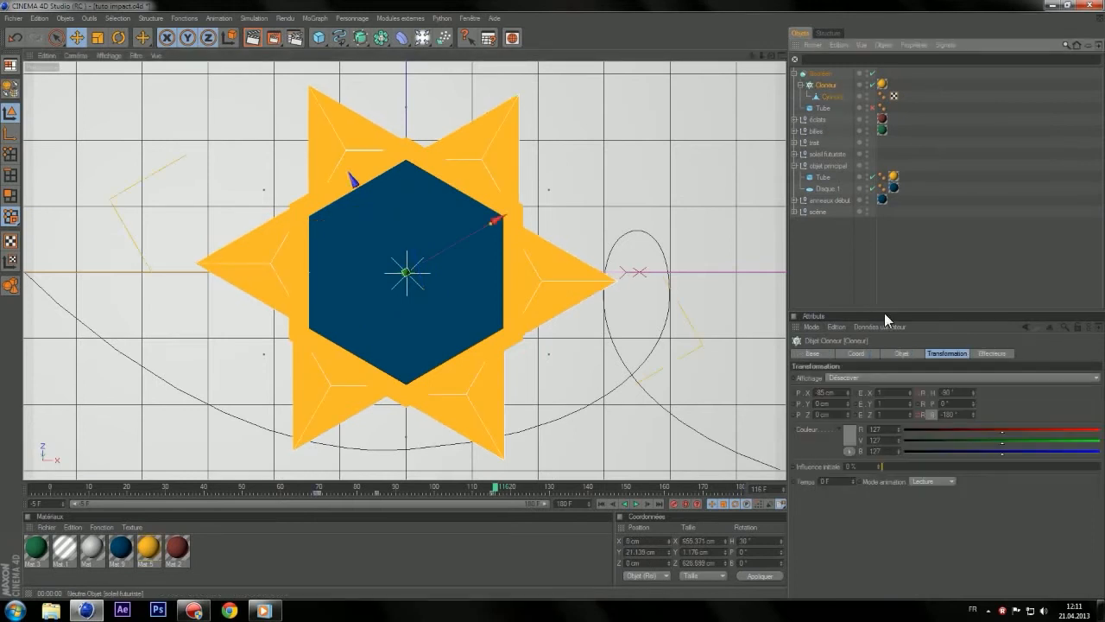
{"action": "left_click", "coordinate": [901, 353]}
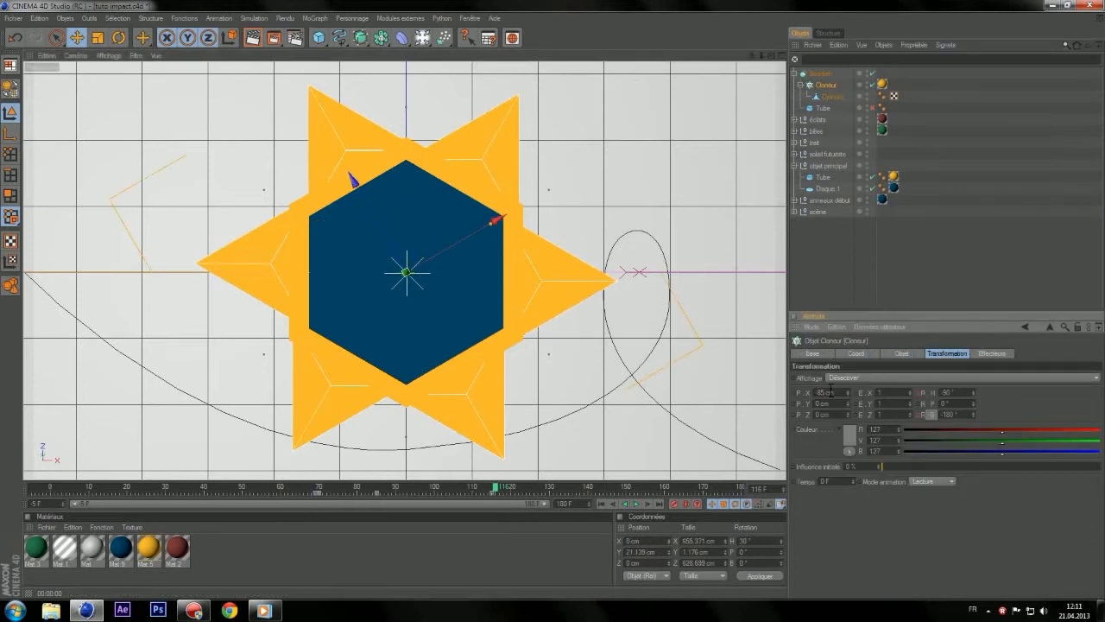
{"action": "left_click_drag", "start_coordinate": [849, 396], "coordinate": [835, 424]}
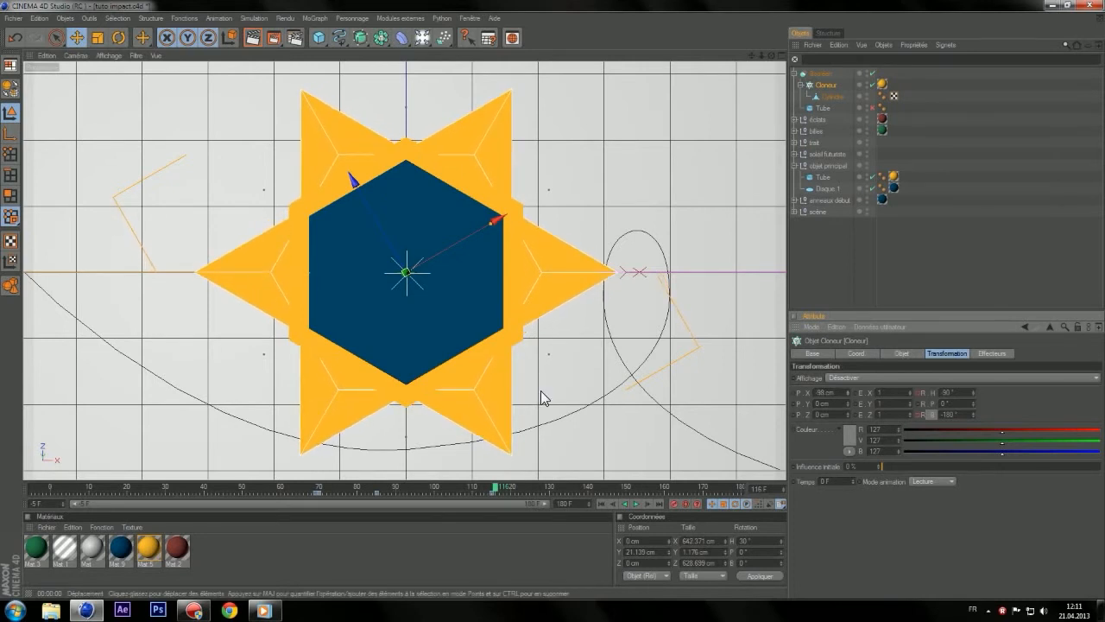
{"action": "left_click_drag", "start_coordinate": [492, 489], "coordinate": [377, 471]}
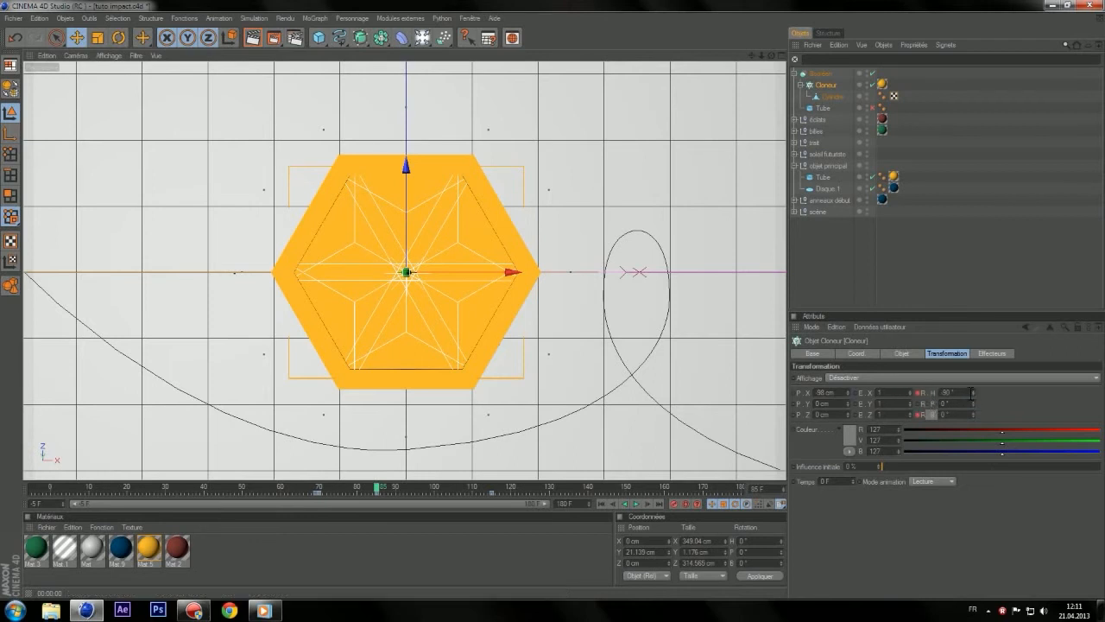
{"action": "left_click_drag", "start_coordinate": [974, 398], "coordinate": [986, 390]}
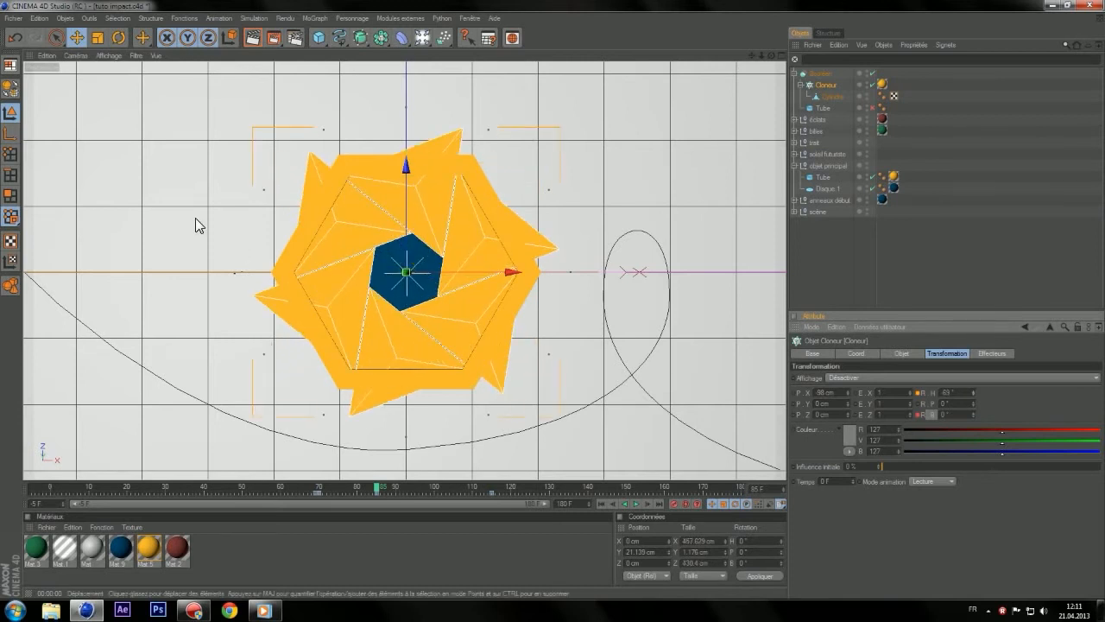
- Undo the blade enlargement together with the position and rotation changes made to the Cloner
{"action": "left_click", "coordinate": [15, 38]}
{"action": "left_click", "coordinate": [15, 38]}
{"action": "left_click", "coordinate": [14, 38]}
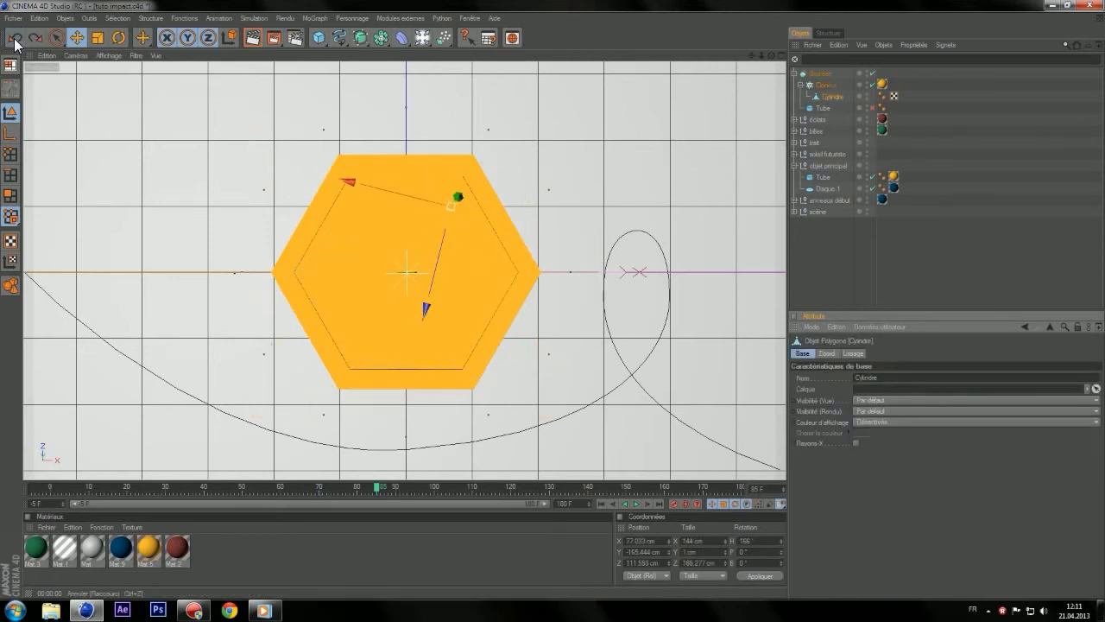
{"action": "left_click", "coordinate": [15, 38]}
{"action": "left_click", "coordinate": [15, 38]}
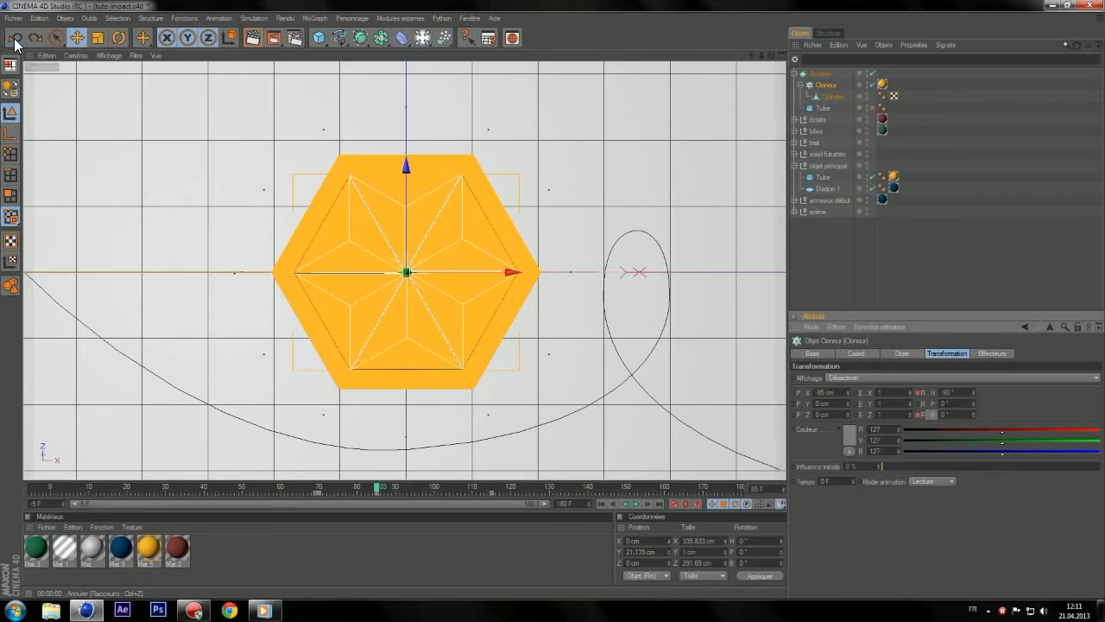
- Key the Cloner's Transformation rotation B again at 0° at frame 85, and key it at -180° at frame 115
{"action": "left_click", "coordinate": [54, 38]}
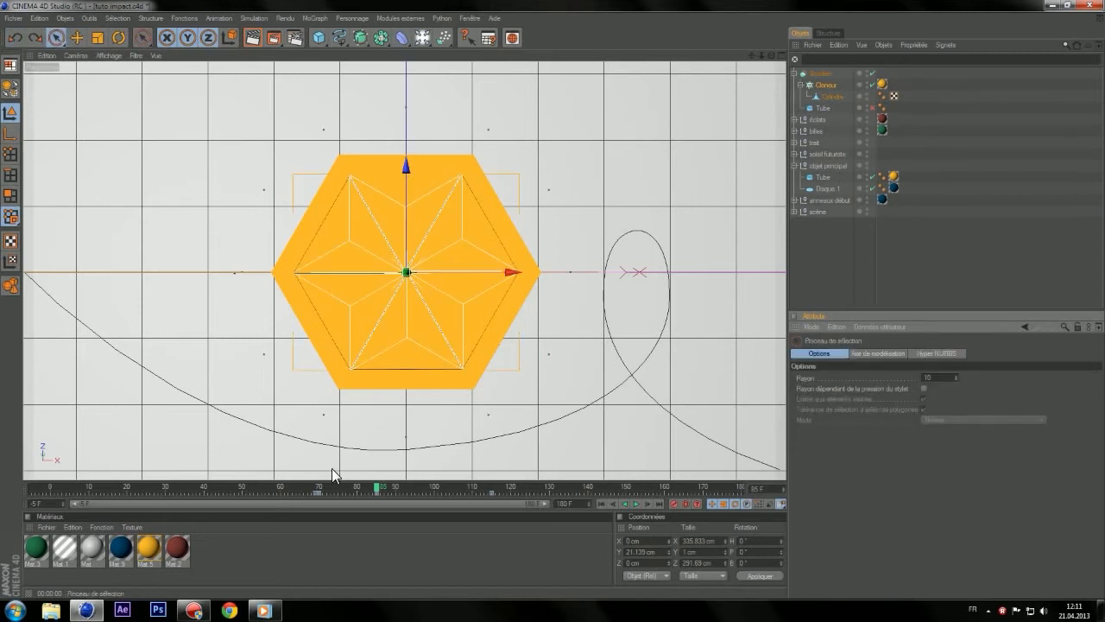
{"action": "mouse_move", "coordinate": [380, 492]}
{"action": "left_mouse_down"}
{"action": "mouse_move", "coordinate": [465, 490]}
{"action": "mouse_move", "coordinate": [372, 496]}
{"action": "left_mouse_up"}
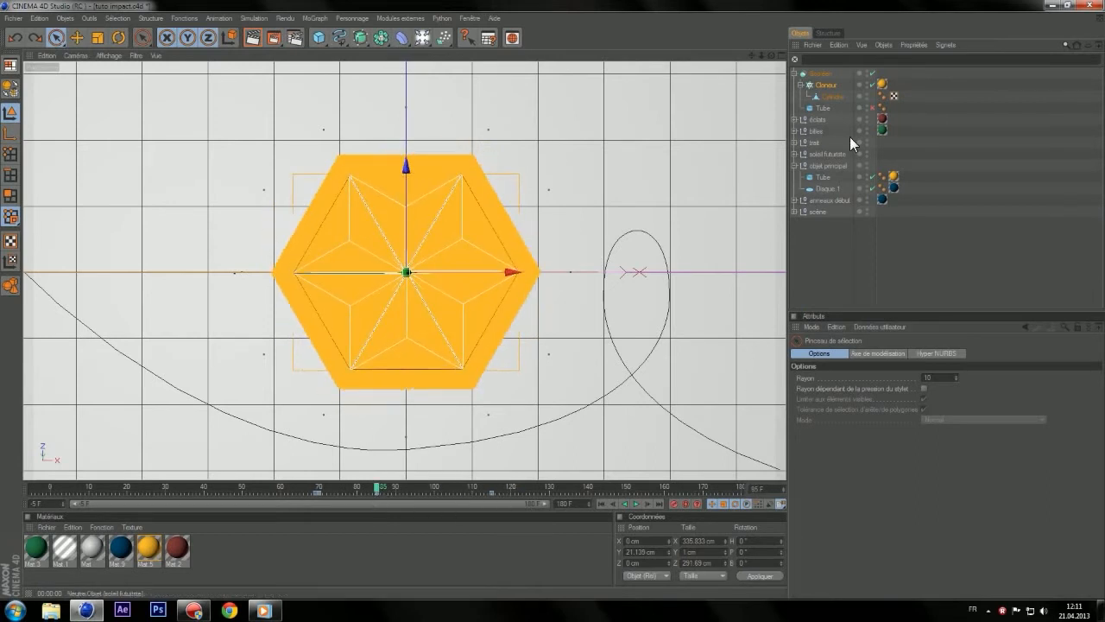
{"action": "left_click", "coordinate": [827, 86]}
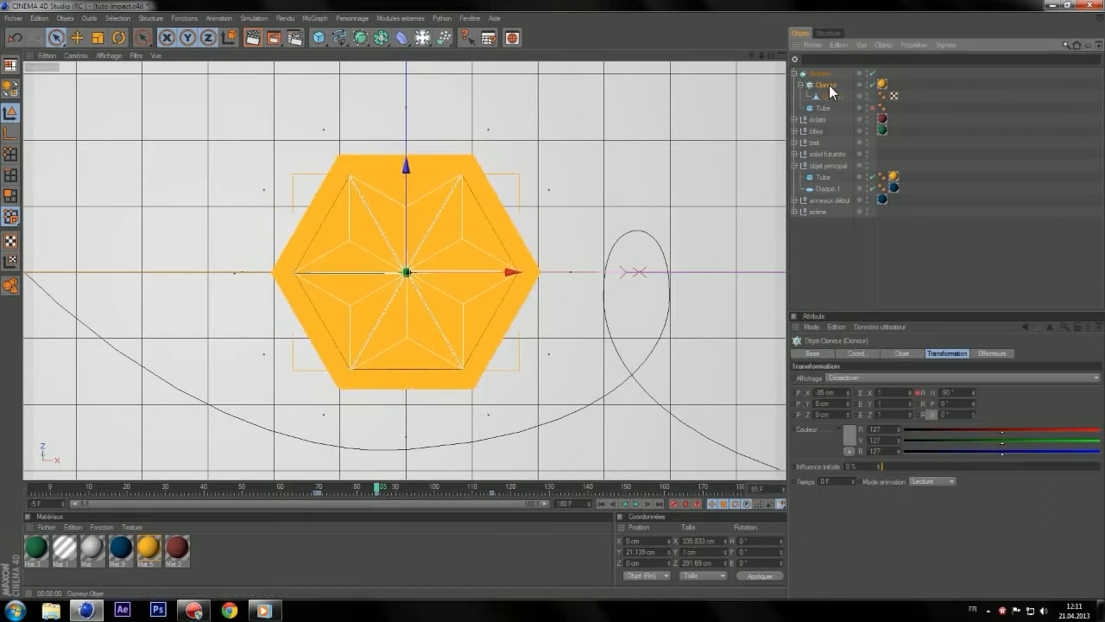
{"action": "left_click", "coordinate": [915, 414]}
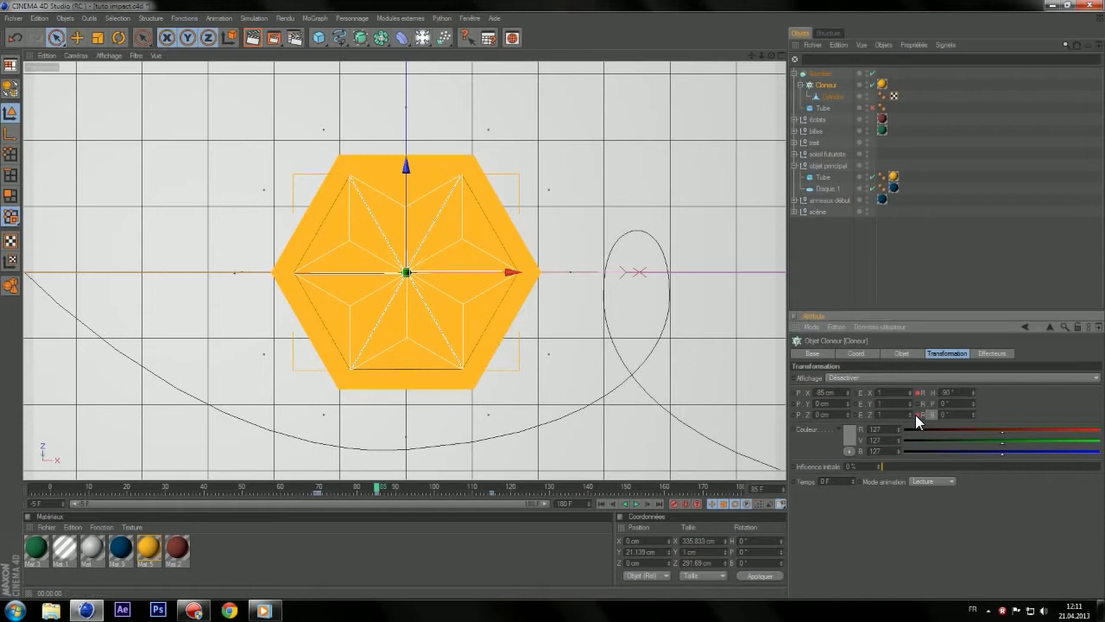
{"action": "left_click", "coordinate": [490, 484]}
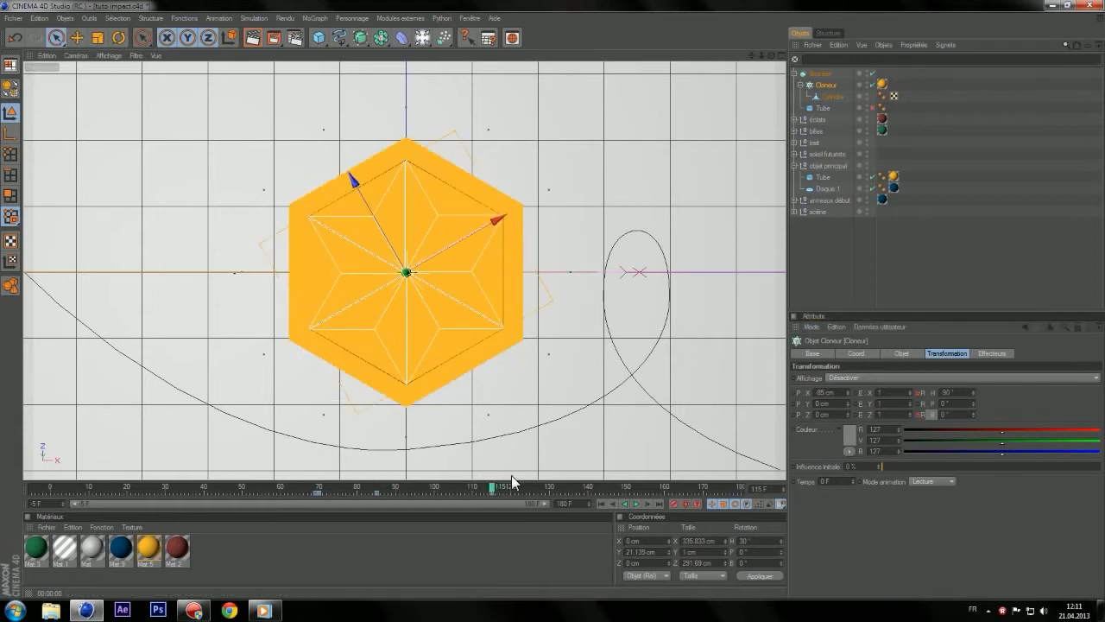
{"action": "left_click_drag", "start_coordinate": [973, 416], "coordinate": [973, 520]}
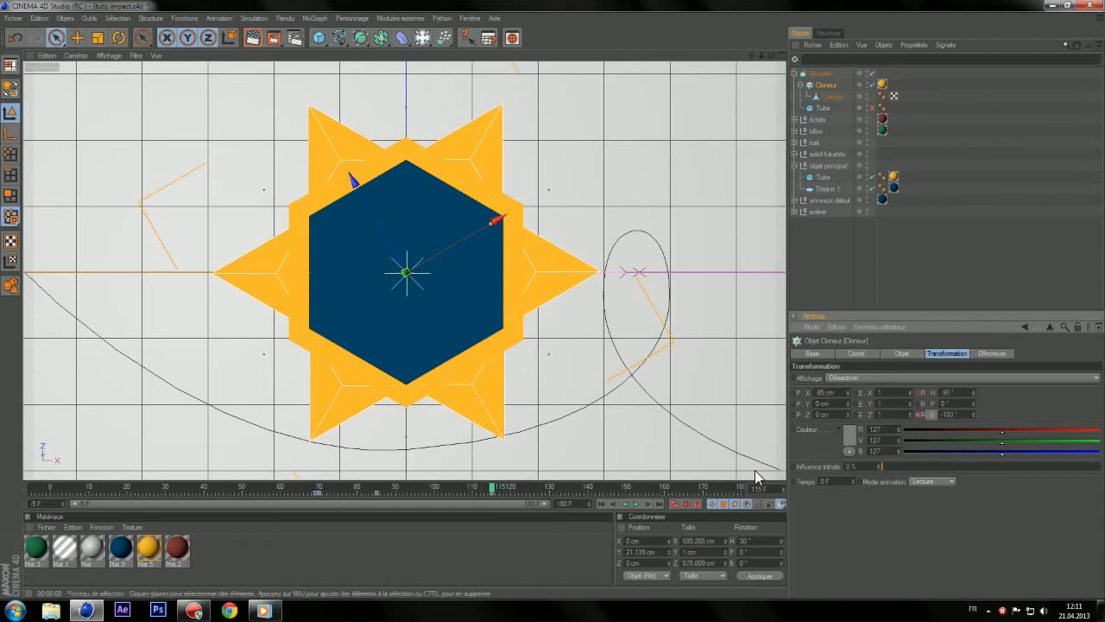
- Switch to the reference film in the media player, replay the iris opening around two seconds, and examine the white expanding circle over the blades
{"action": "left_click_drag", "start_coordinate": [497, 489], "coordinate": [377, 473]}
{"action": "left_click", "coordinate": [264, 611]}
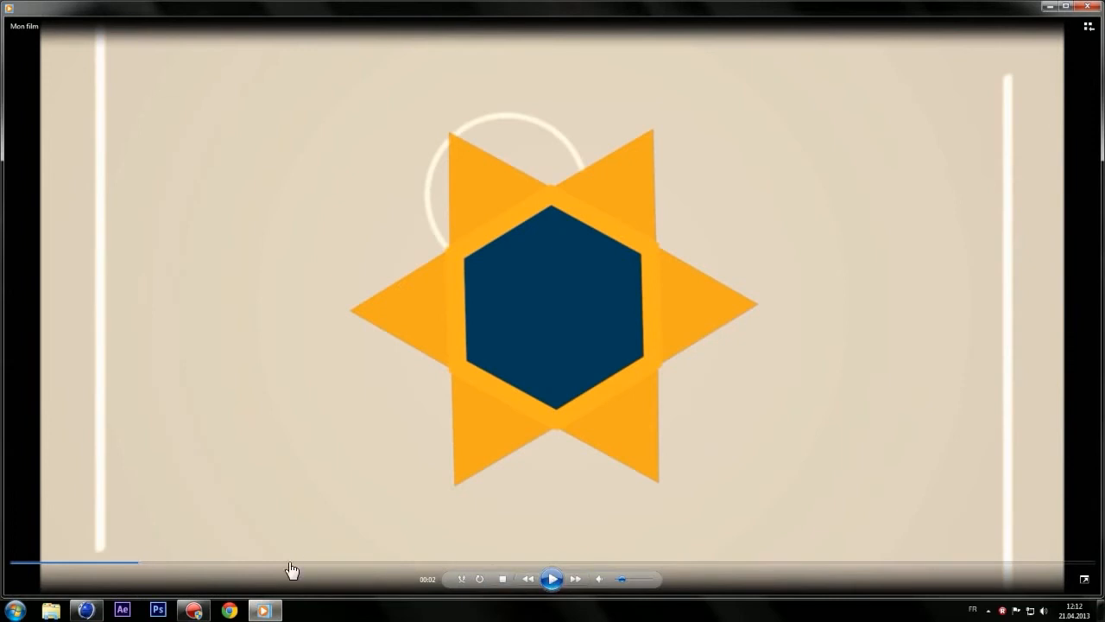
{"action": "left_click", "coordinate": [125, 563]}
{"action": "left_click", "coordinate": [553, 578]}
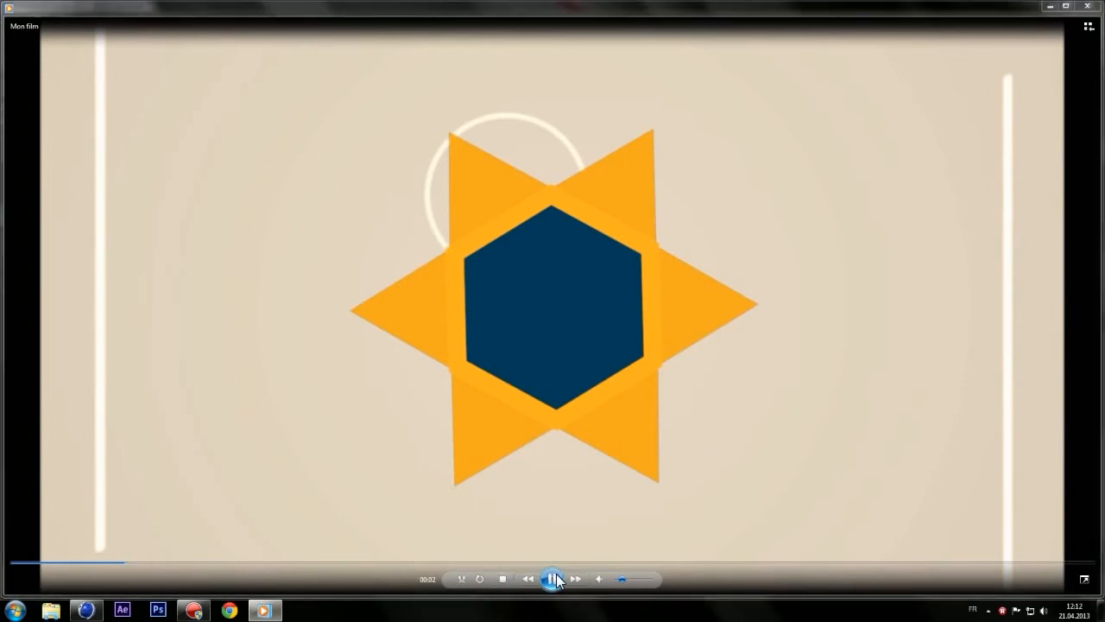
{"action": "left_click", "coordinate": [552, 578]}
{"action": "left_click", "coordinate": [102, 563]}
{"action": "left_click", "coordinate": [552, 580]}
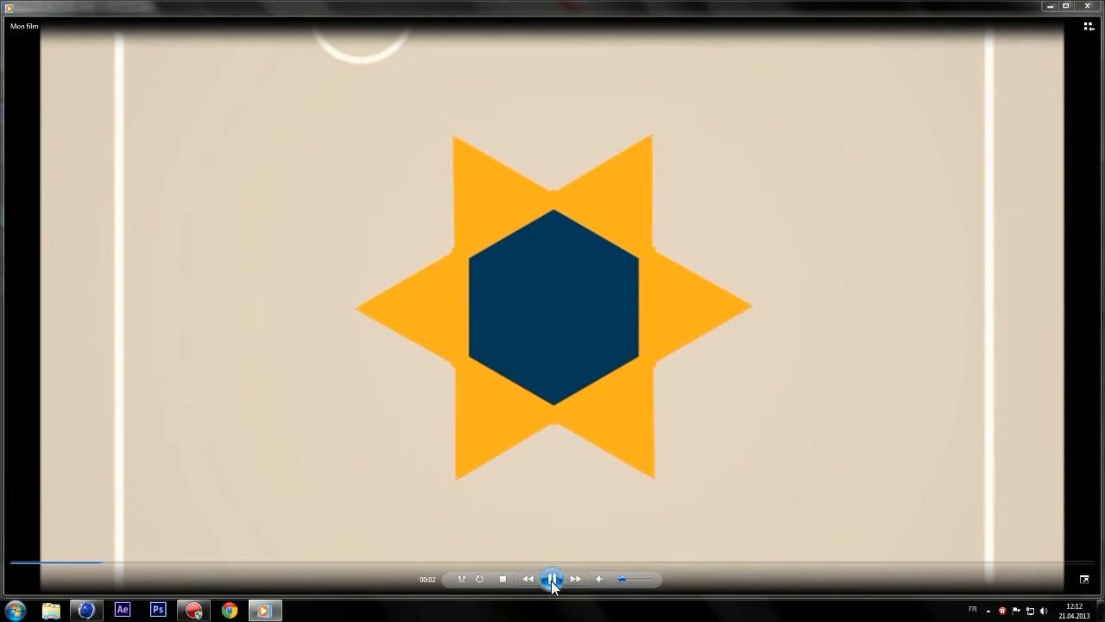
{"action": "left_click", "coordinate": [552, 581]}
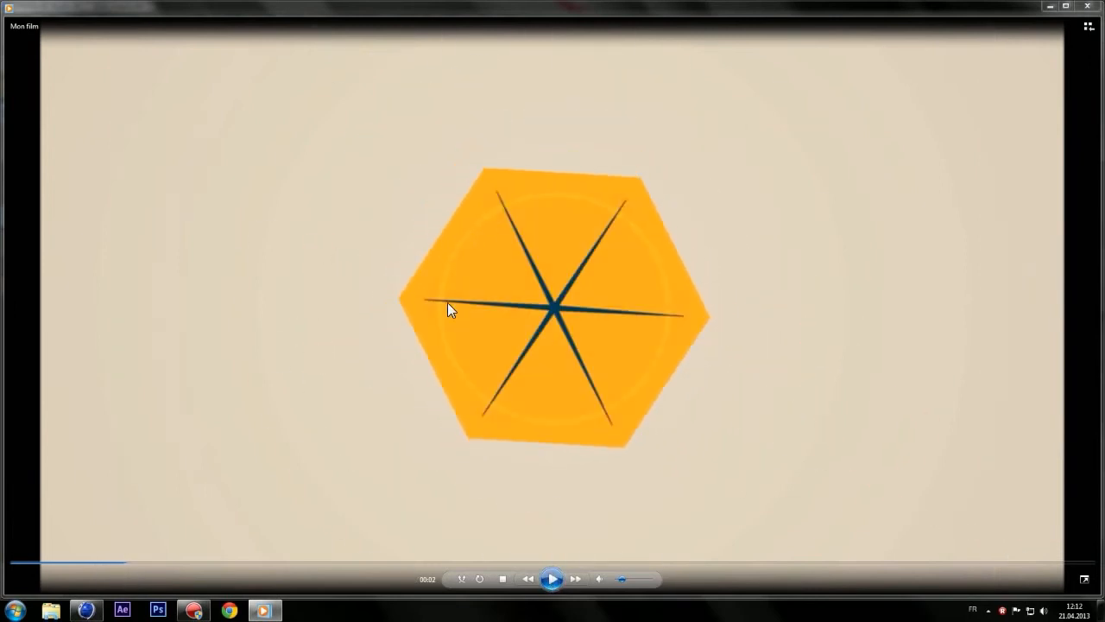
{"action": "left_click", "coordinate": [1052, 6]}
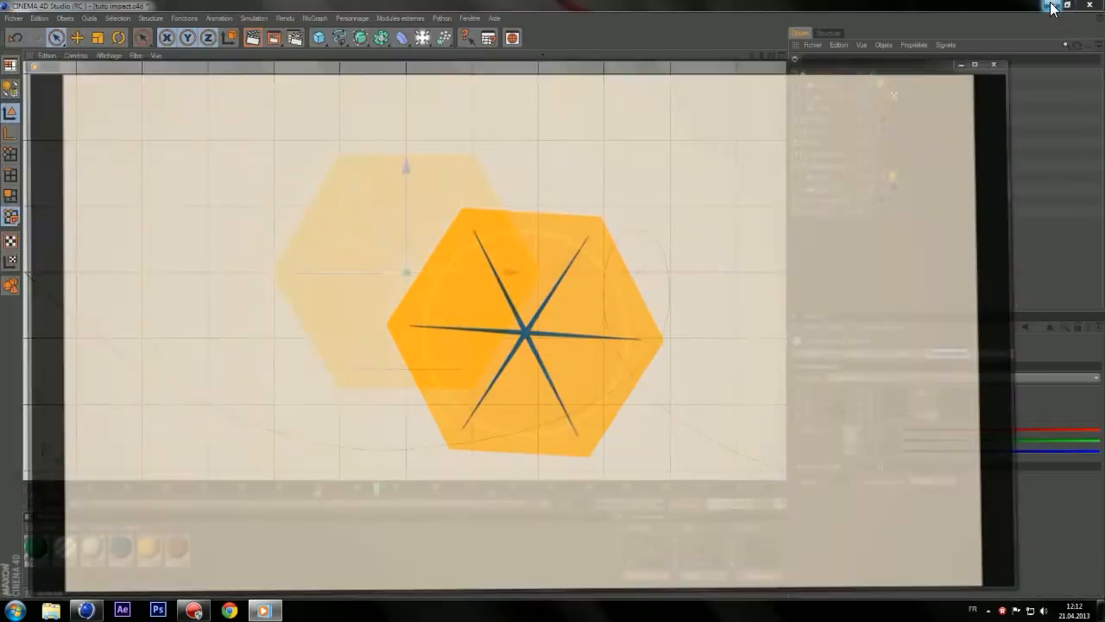
- Add a Torus primitive with a ring radius of 6 cm and a pipe radius of 4 cm
{"action": "left_click", "coordinate": [319, 37]}
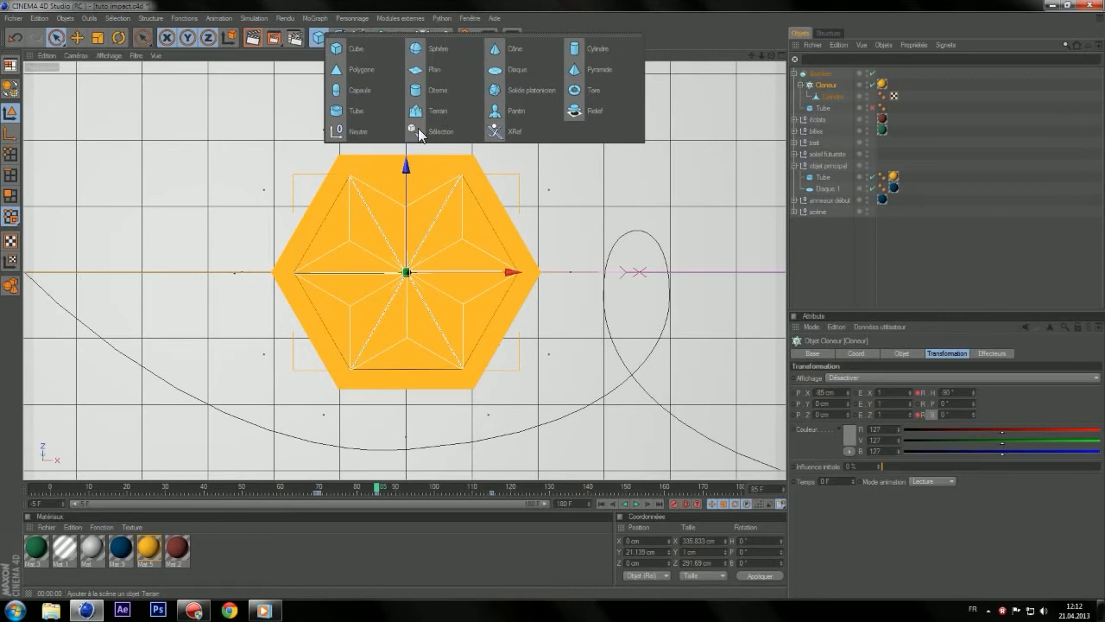
{"action": "left_click", "coordinate": [589, 90]}
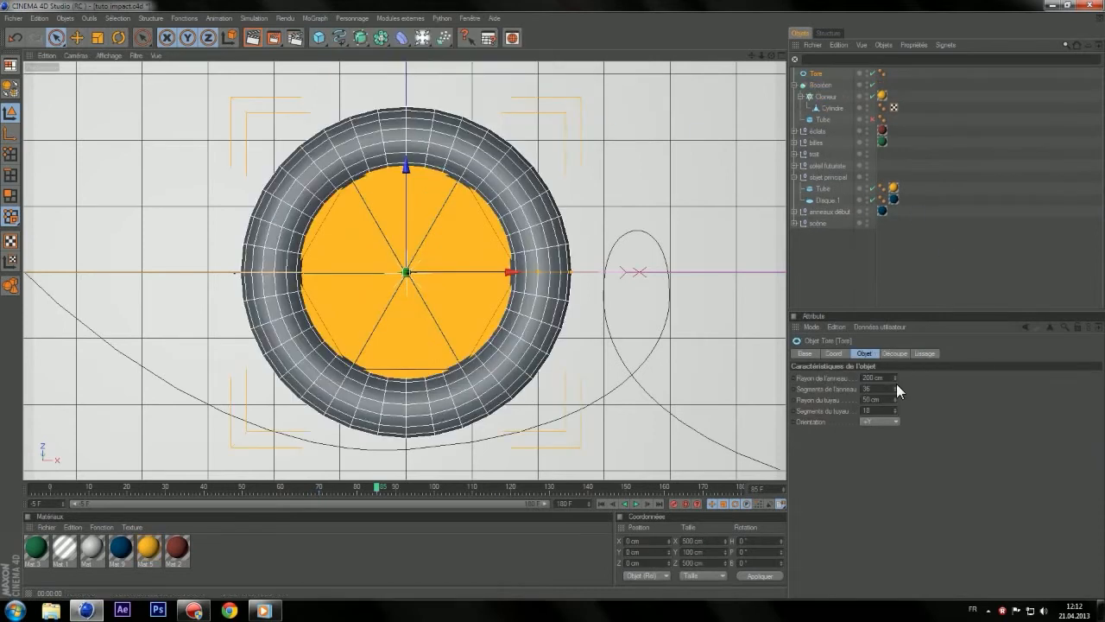
{"action": "double_click", "coordinate": [873, 378]}
{"action": "type", "text": "4"}
{"action": "key", "text": "Return"}
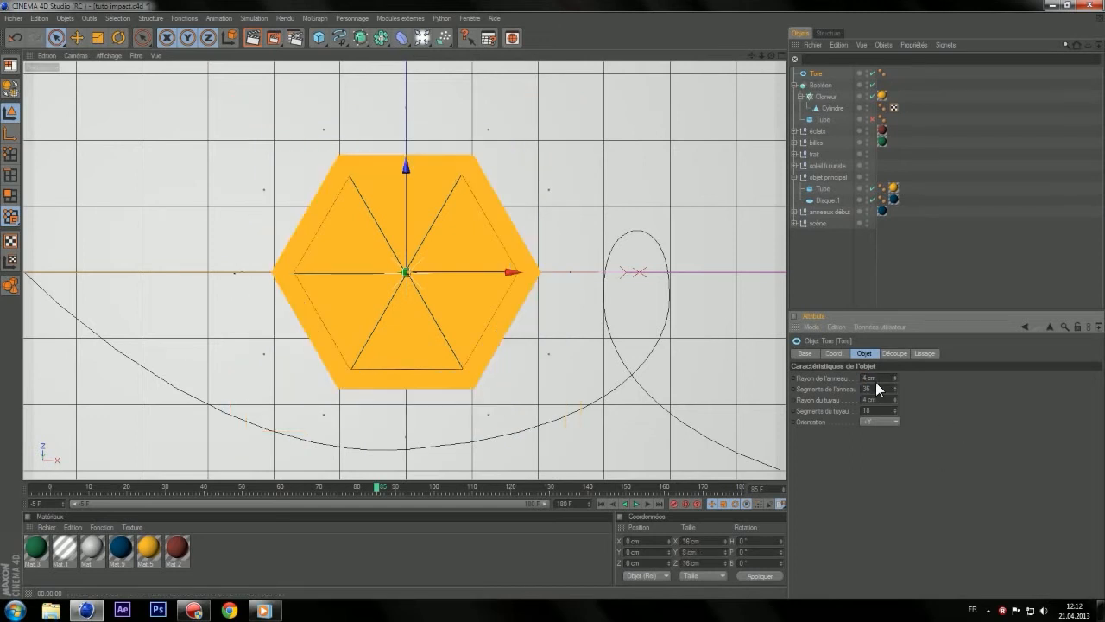
{"action": "type", "text": "6"}
{"action": "key", "text": "Return"}
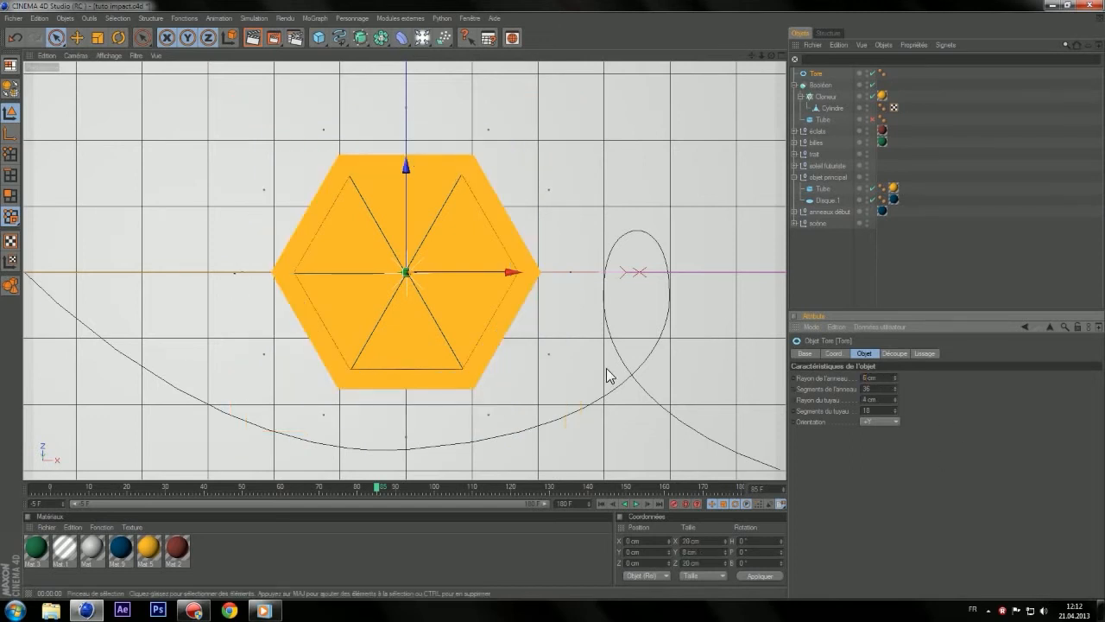
- Raise the torus to a Y position of 72 cm and apply the white Mat.1 material to it
{"action": "left_click", "coordinate": [834, 353]}
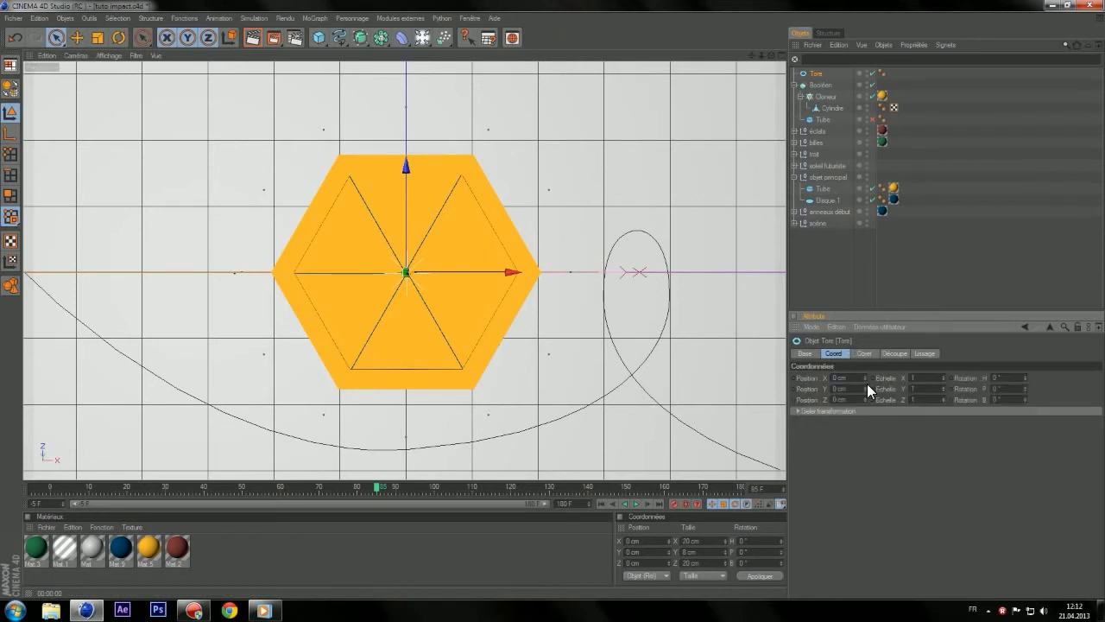
{"action": "left_click_drag", "start_coordinate": [865, 387], "coordinate": [865, 263]}
{"action": "left_click_drag", "start_coordinate": [67, 549], "coordinate": [816, 74]}
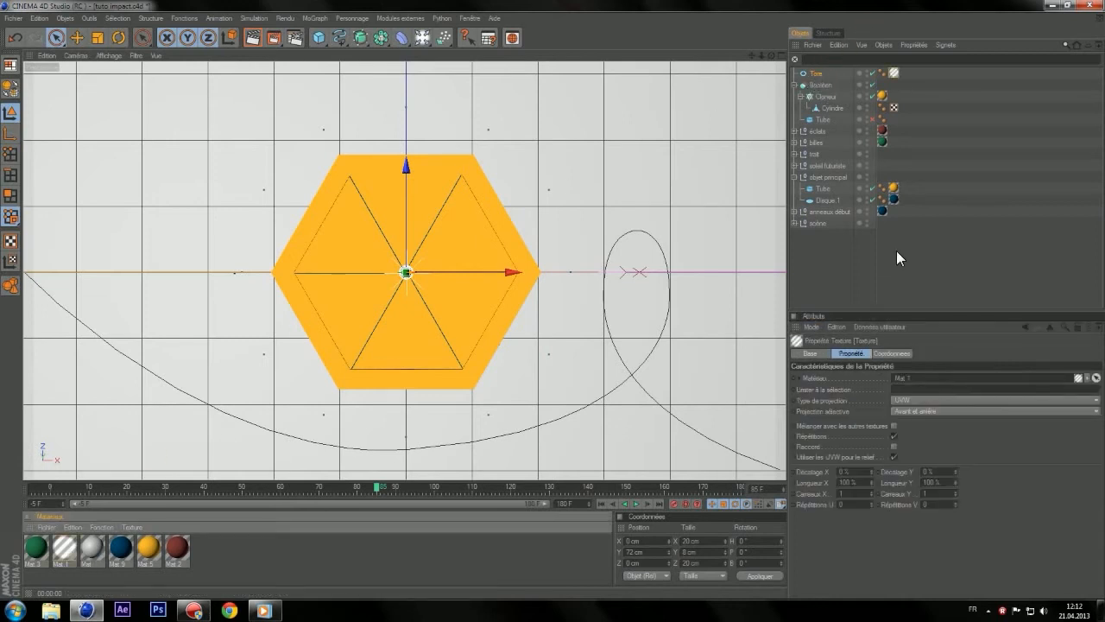
- Try a pipe radius of 2 cm and a ring radius of 66 cm on the torus
{"action": "left_click", "coordinate": [815, 73]}
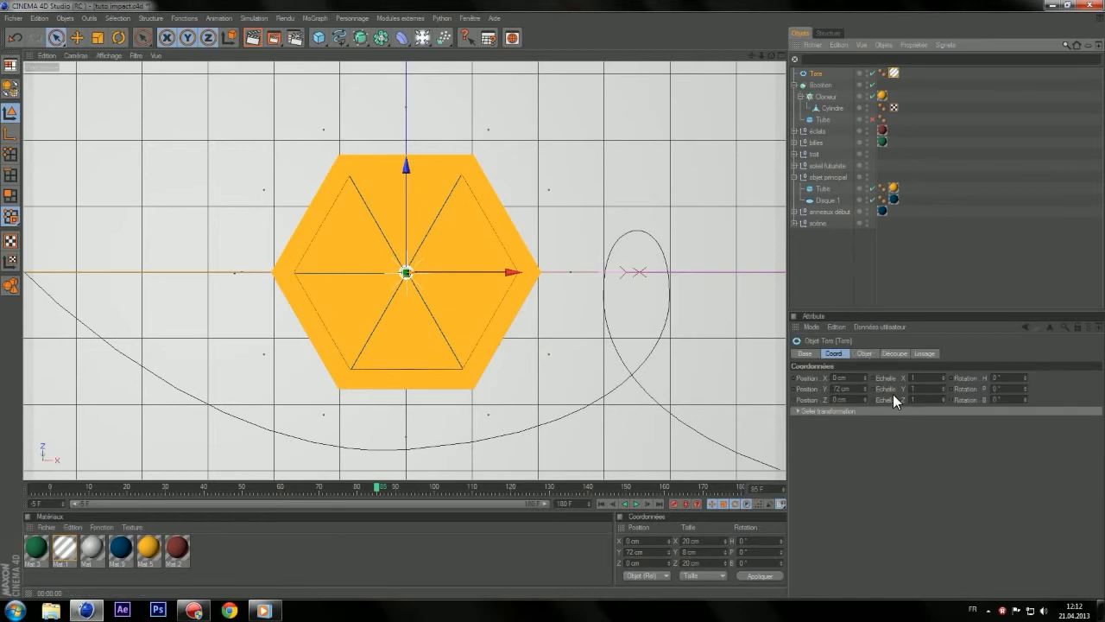
{"action": "left_click", "coordinate": [864, 353]}
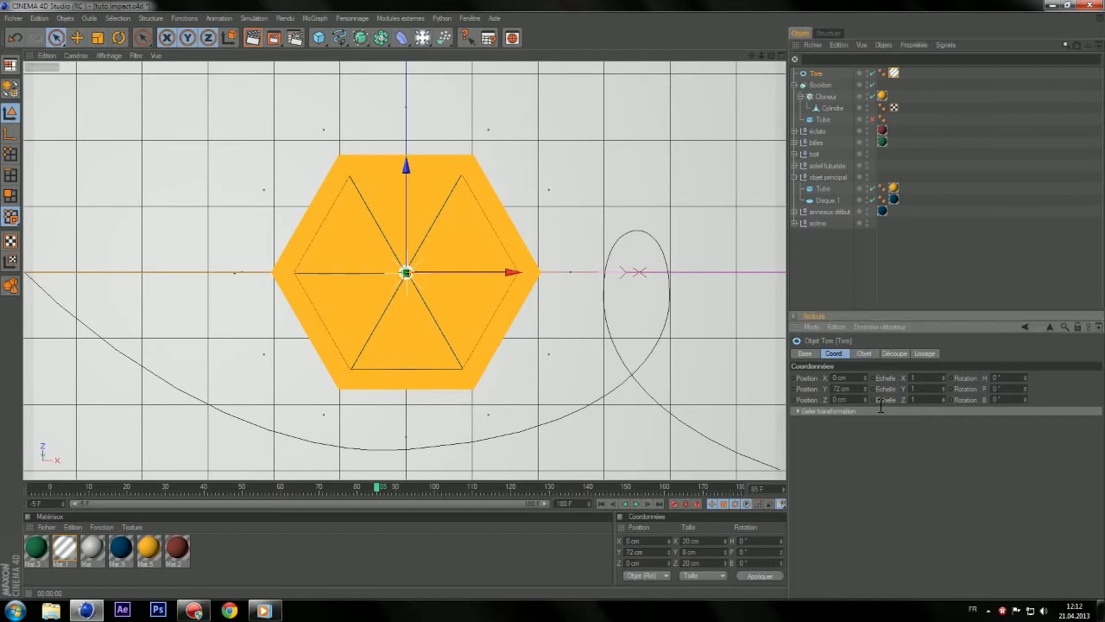
{"action": "type", "text": "2"}
{"action": "key", "text": "Return"}
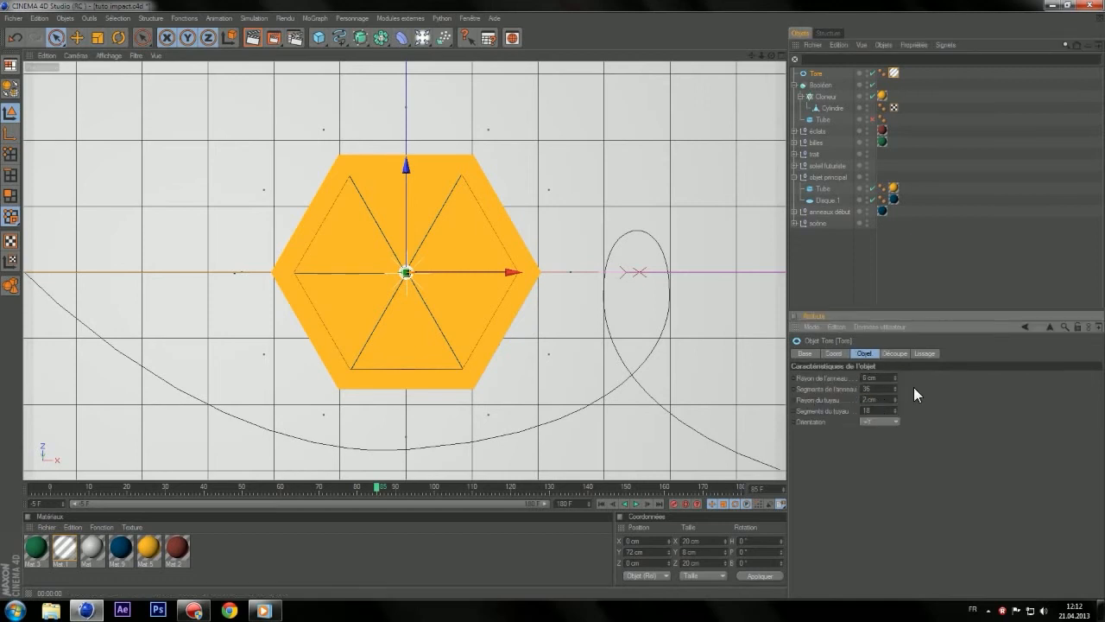
{"action": "left_click_drag", "start_coordinate": [895, 376], "coordinate": [895, 325]}
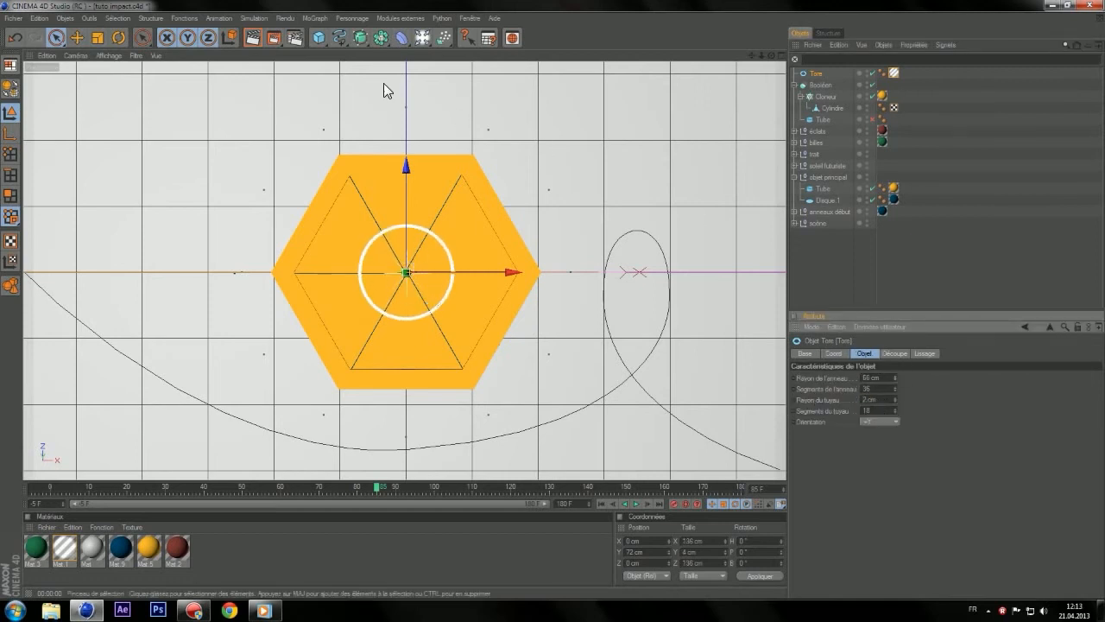
- Test-render the view, try a pipe radius of 1 cm on the torus, and render the view again
{"action": "left_click", "coordinate": [249, 36]}
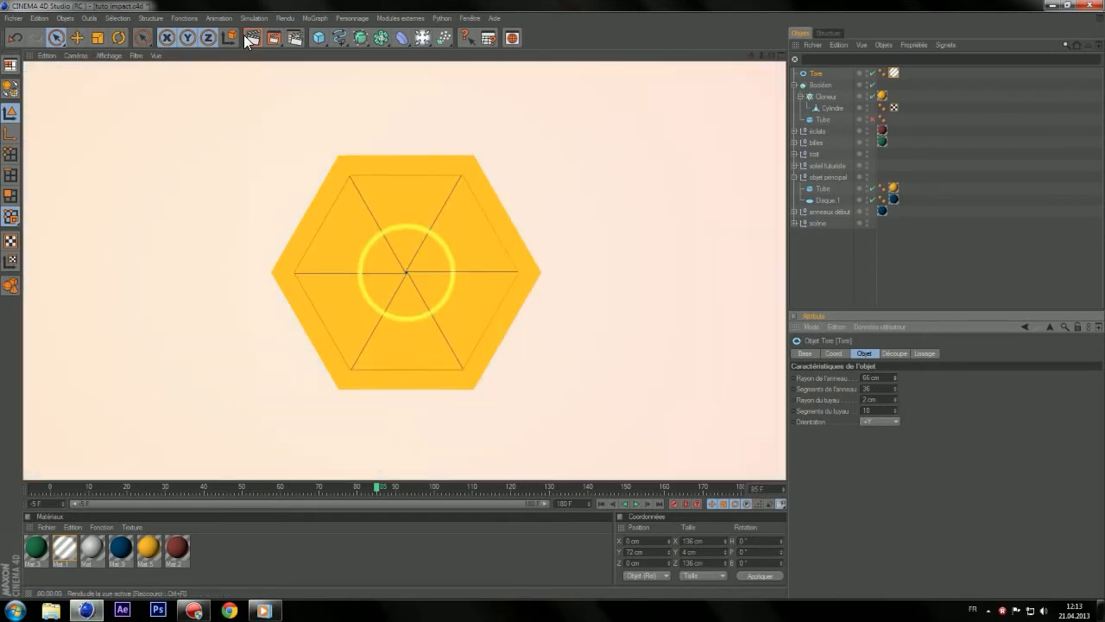
{"action": "left_click_drag", "start_coordinate": [884, 399], "coordinate": [825, 399]}
{"action": "type", "text": "1"}
{"action": "key", "text": "Return"}
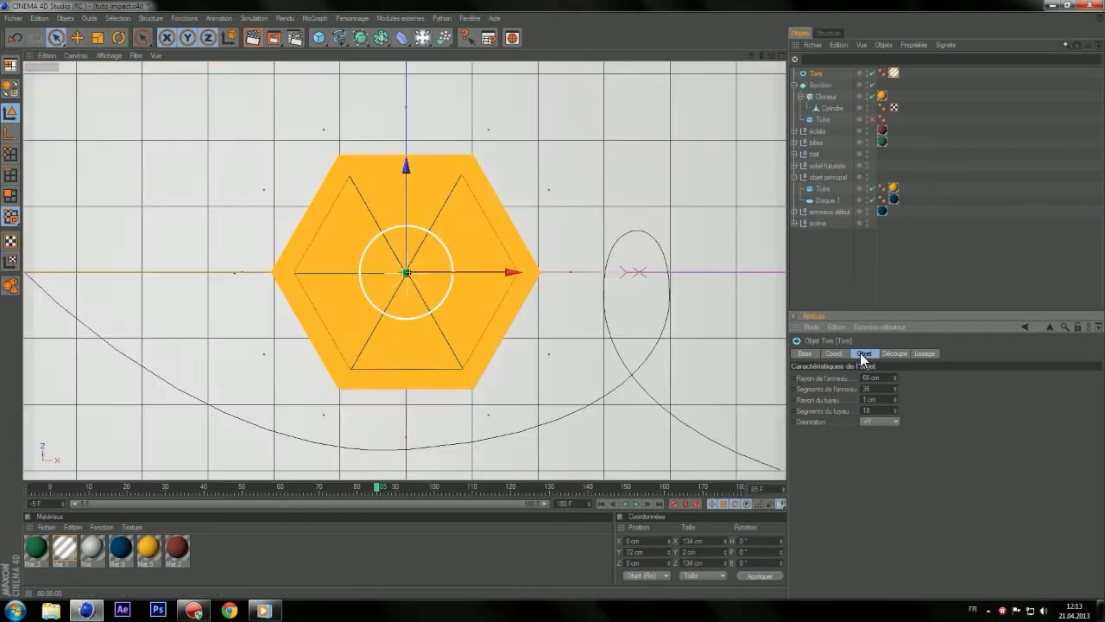
{"action": "left_click", "coordinate": [256, 36]}
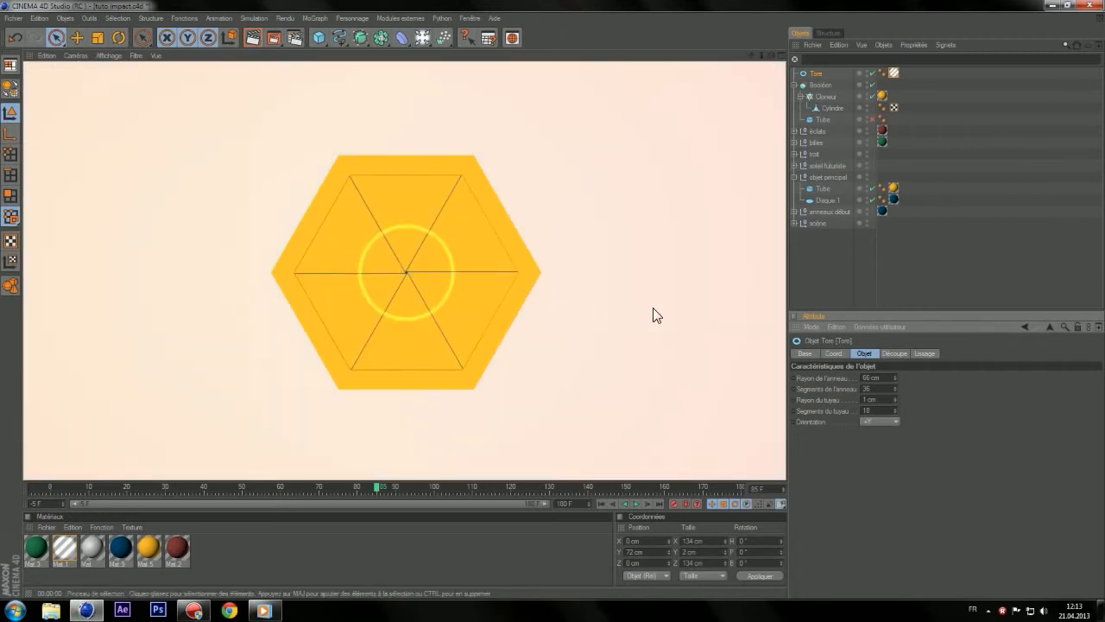
- Reduce the torus's ring radius to 0 cm and key it at frame 85
{"action": "left_click_drag", "start_coordinate": [894, 375], "coordinate": [894, 406]}
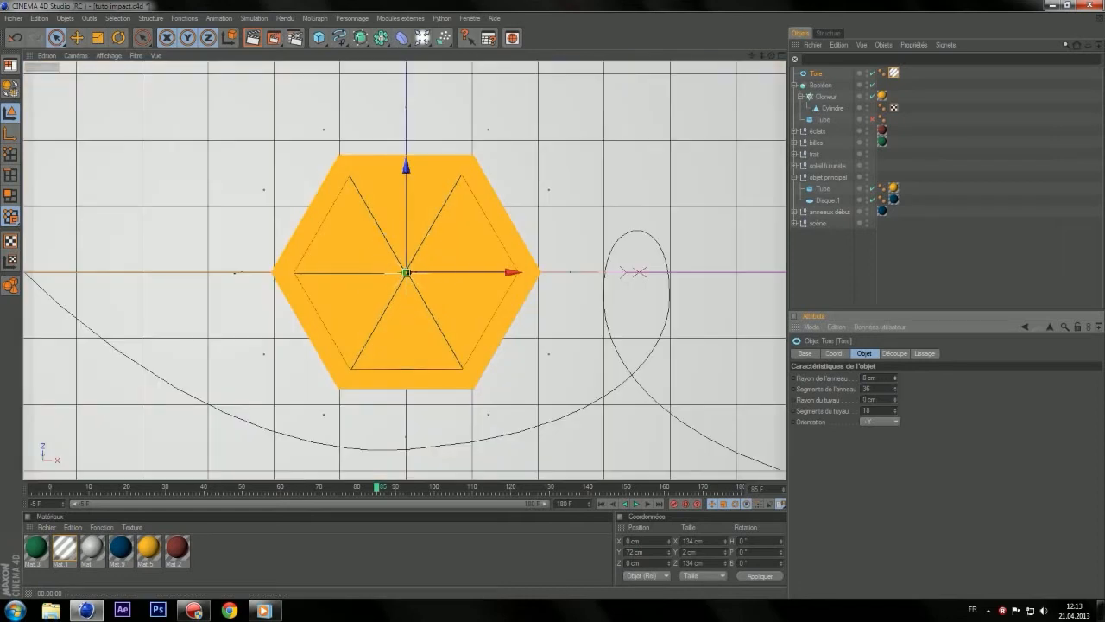
{"action": "left_click", "coordinate": [254, 40]}
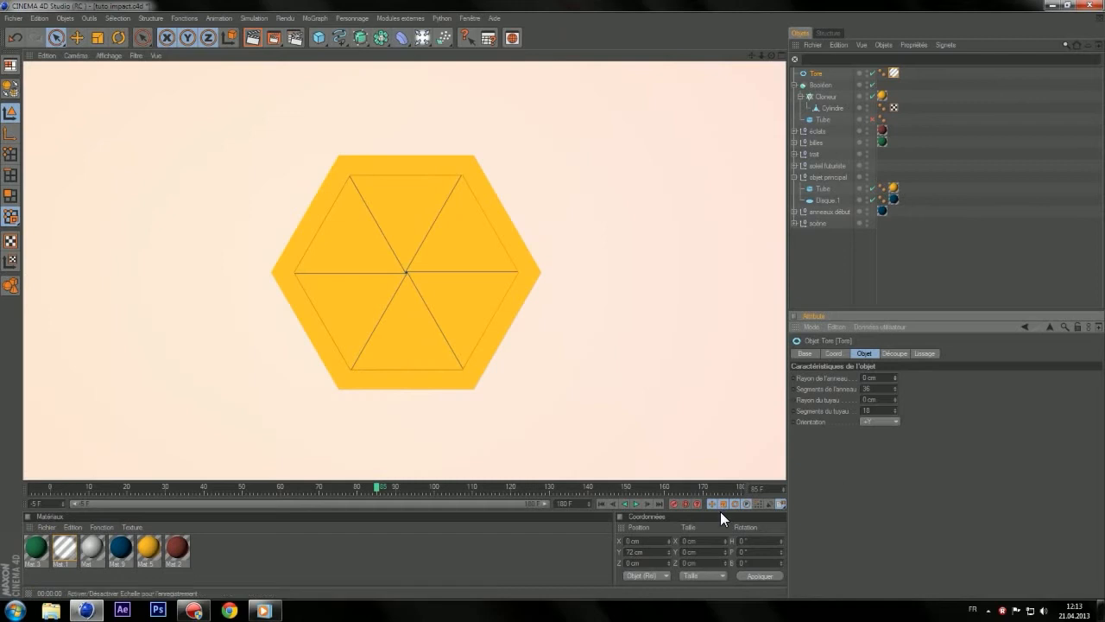
{"action": "mouse_move", "coordinate": [374, 485]}
{"action": "left_mouse_down"}
{"action": "mouse_move", "coordinate": [364, 486]}
{"action": "mouse_move", "coordinate": [387, 479]}
{"action": "mouse_move", "coordinate": [376, 485]}
{"action": "left_mouse_up"}
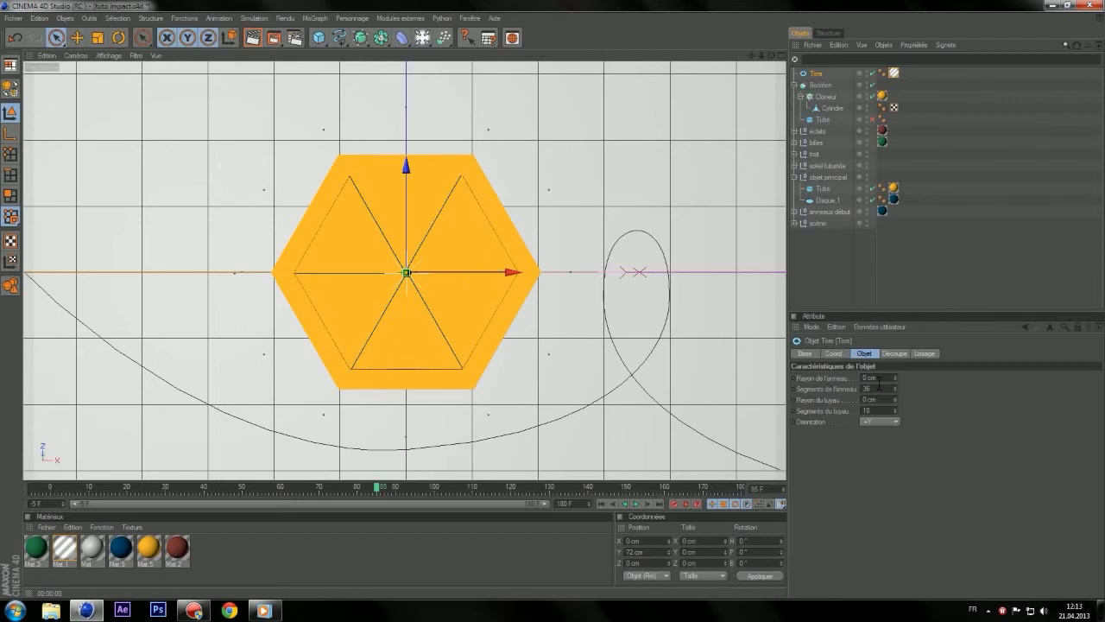
{"action": "left_click", "coordinate": [793, 377], "text": "ctrl"}
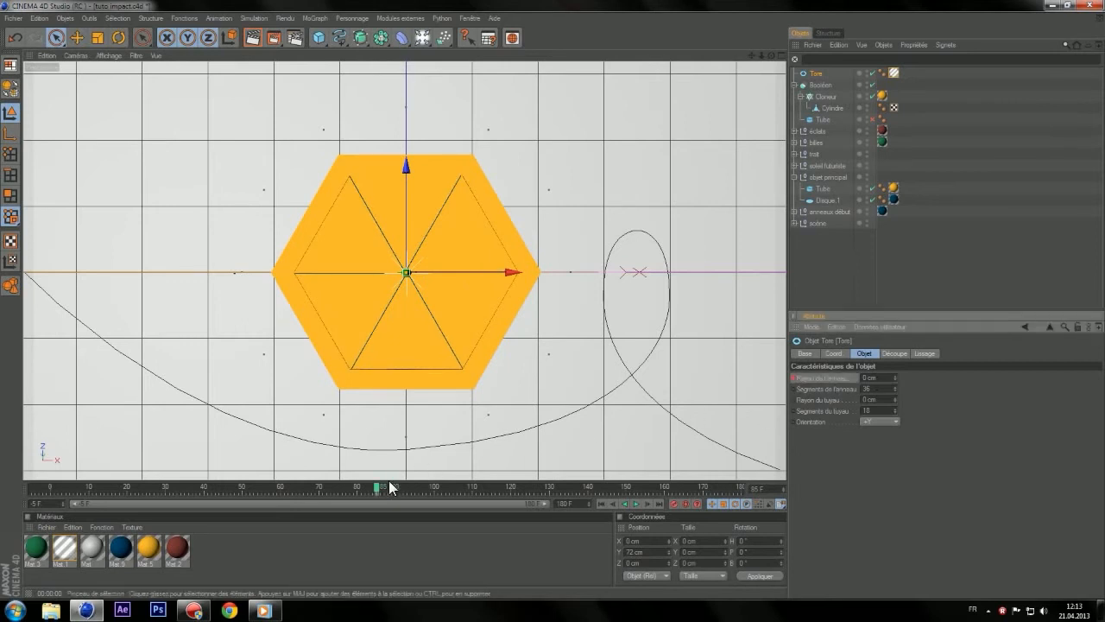
- At frame 115, enlarge the torus's ring radius to about 645 cm and key it
{"action": "left_click_drag", "start_coordinate": [377, 488], "coordinate": [498, 490]}
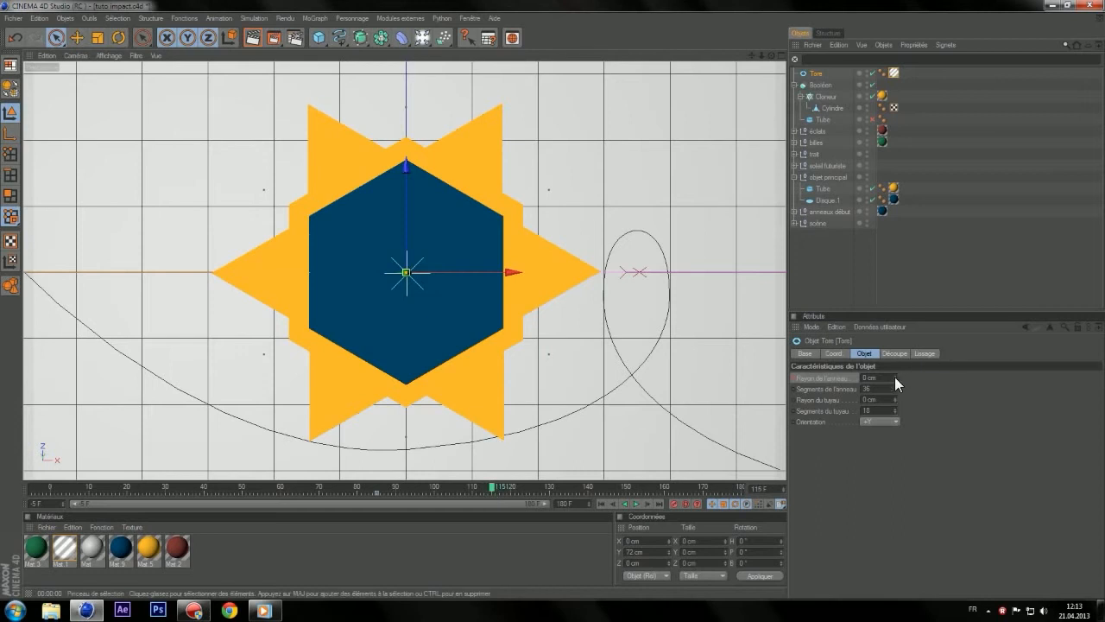
{"action": "left_click_drag", "start_coordinate": [894, 379], "coordinate": [906, 333]}
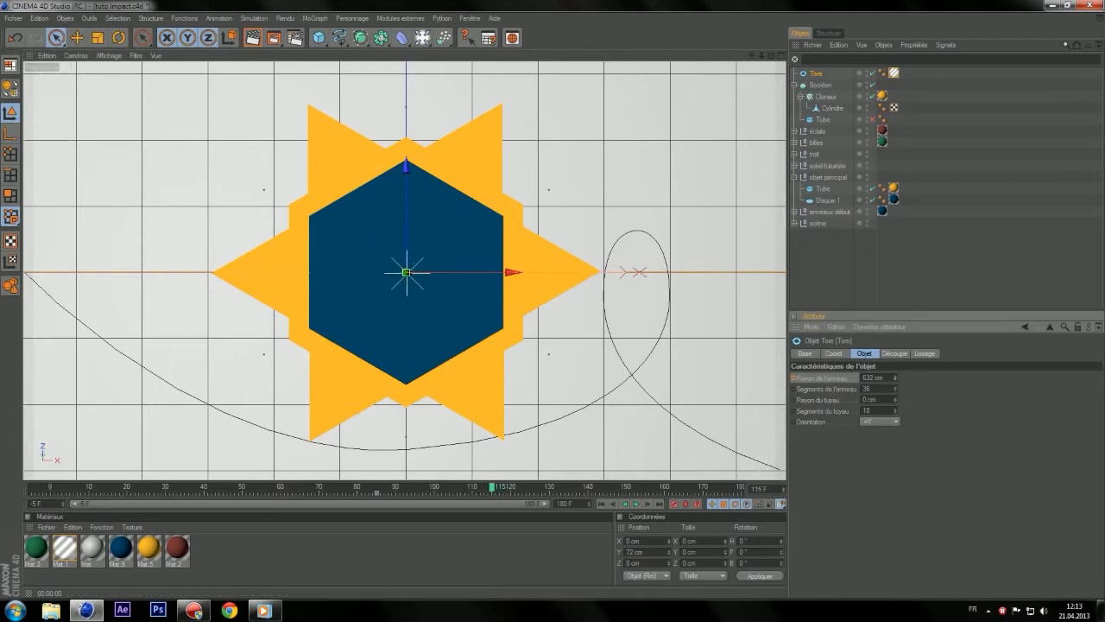
{"action": "left_click_drag", "start_coordinate": [894, 378], "coordinate": [894, 376]}
{"action": "left_click", "coordinate": [793, 379]}
- Smooth the torus with 162 ring segments and 100 pipe segments, and test-render frame 98
{"action": "left_click_drag", "start_coordinate": [493, 487], "coordinate": [426, 497]}
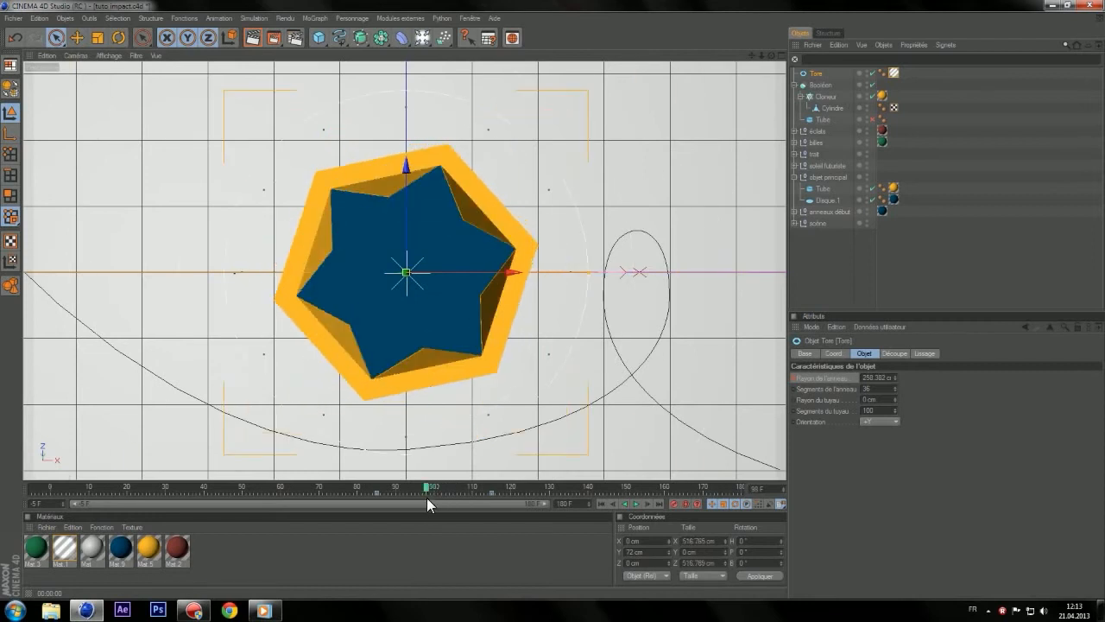
{"action": "left_click", "coordinate": [894, 386]}
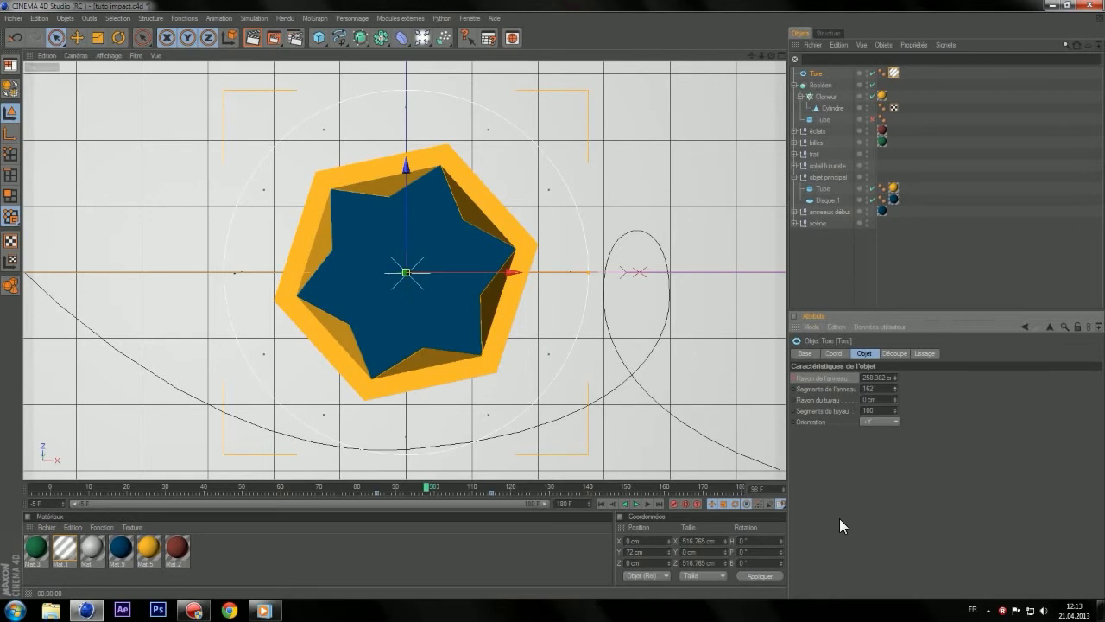
{"action": "left_click", "coordinate": [253, 38]}
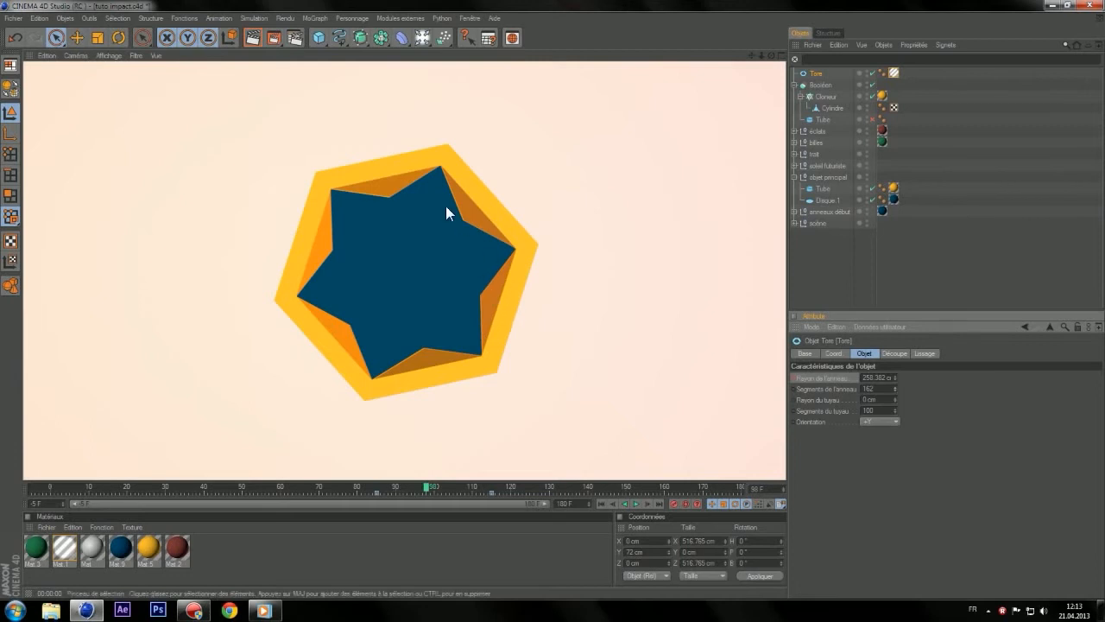
- Test-render frame 94 and set the torus's pipe radius to 1 cm
{"action": "left_click", "coordinate": [420, 492]}
{"action": "left_click_drag", "start_coordinate": [421, 492], "coordinate": [412, 492]}
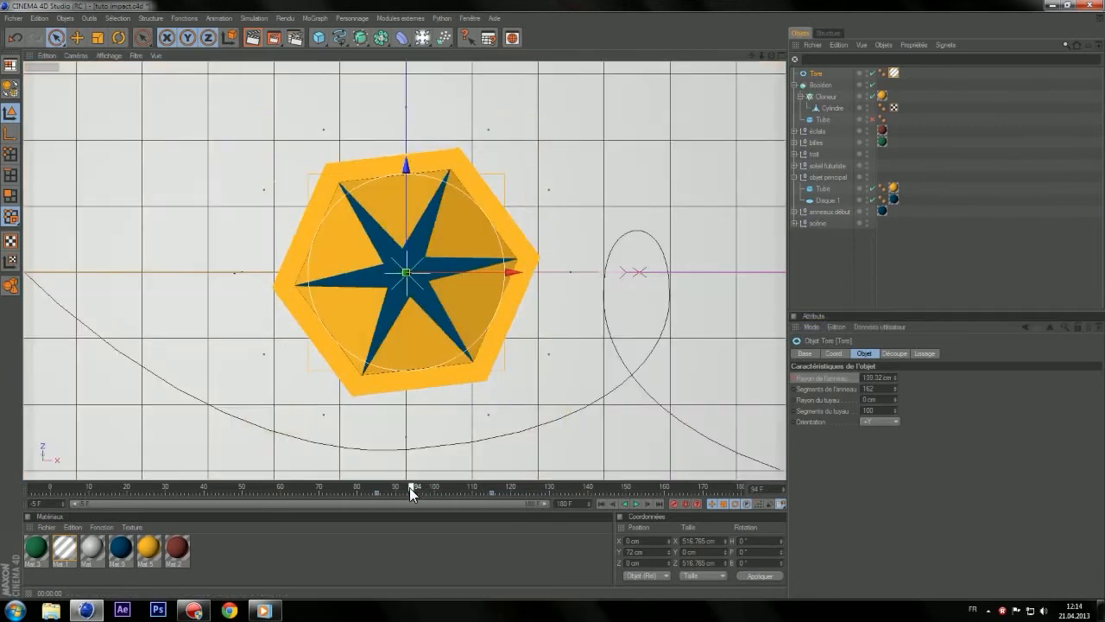
{"action": "left_click", "coordinate": [251, 38]}
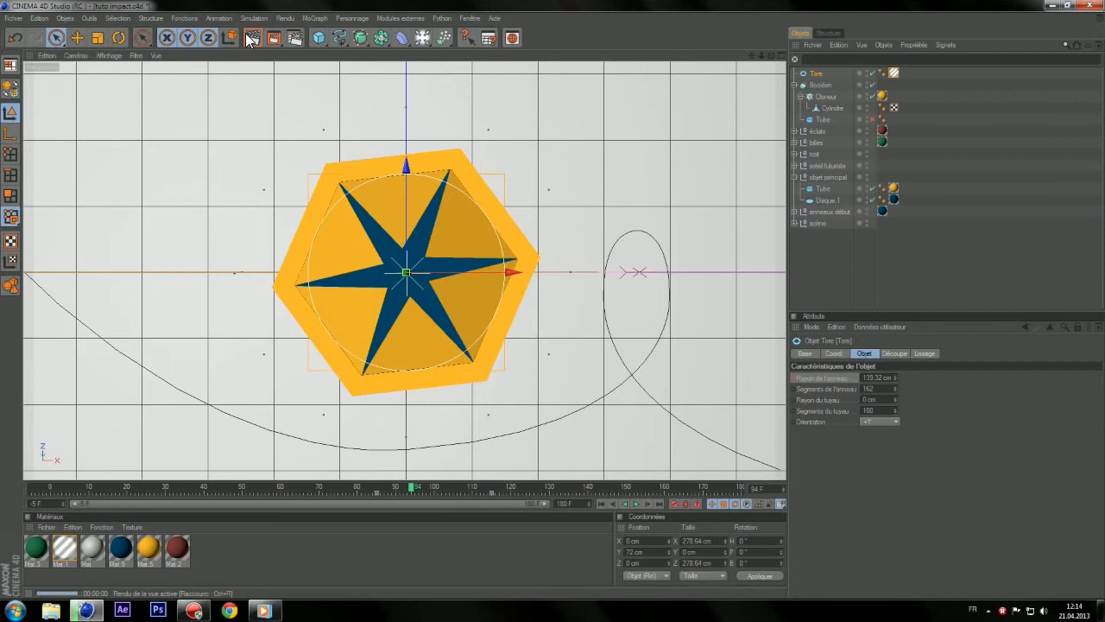
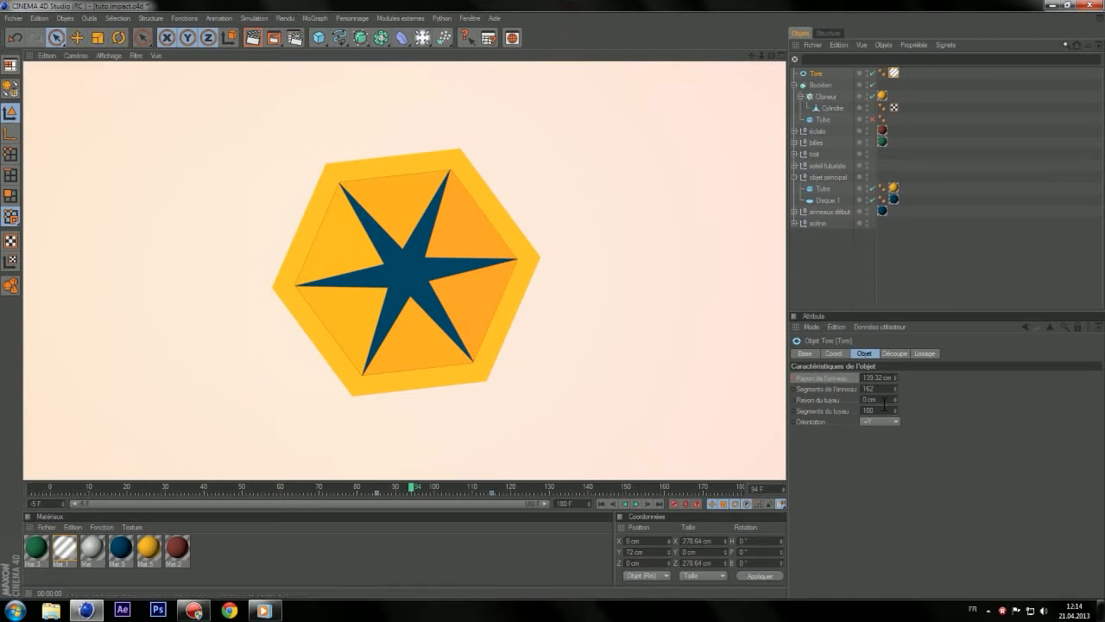
{"action": "double_click", "coordinate": [867, 400]}
{"action": "key", "text": "Return"}
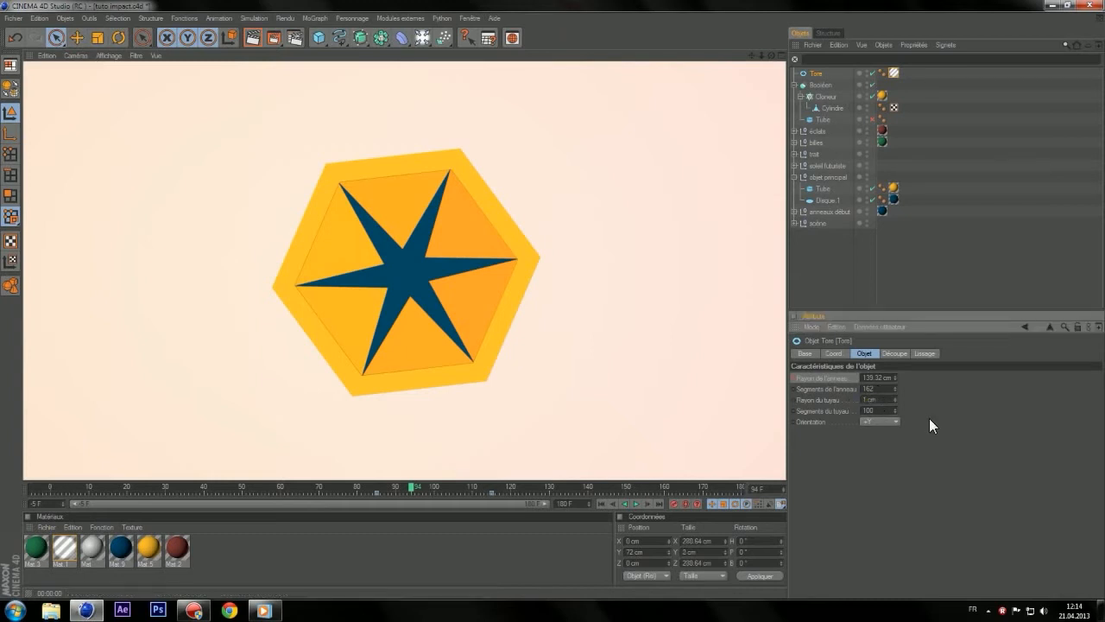
- Check the expanding ring by scrubbing between frames 85 and 114 and test-rendering frames 100 and 94
{"action": "left_click_drag", "start_coordinate": [413, 489], "coordinate": [377, 489]}
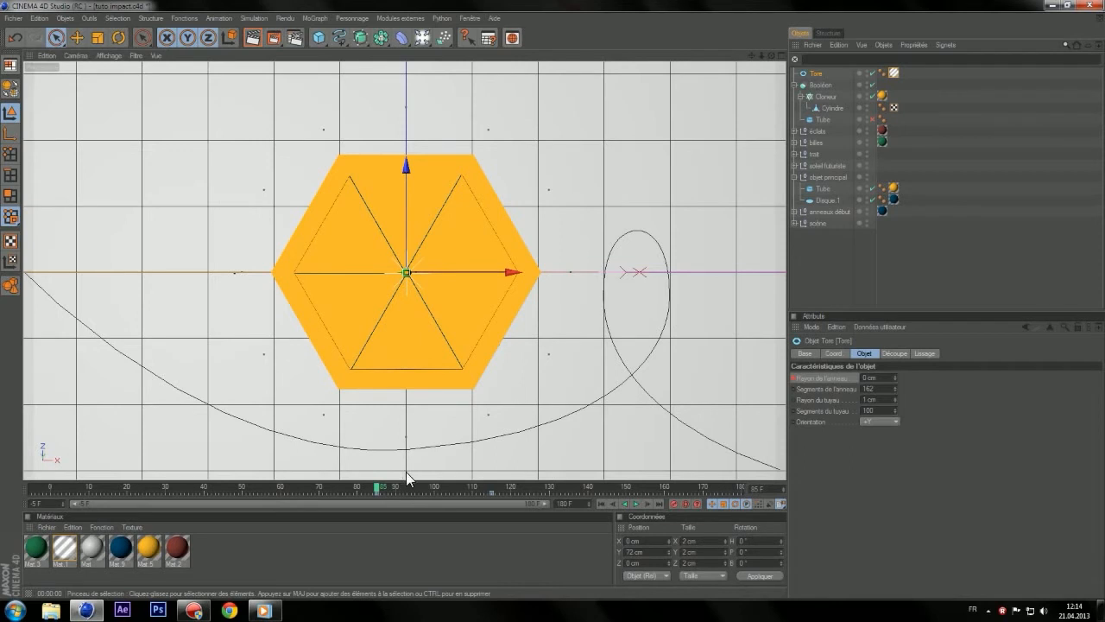
{"action": "left_click_drag", "start_coordinate": [407, 480], "coordinate": [432, 468]}
{"action": "left_click", "coordinate": [253, 38]}
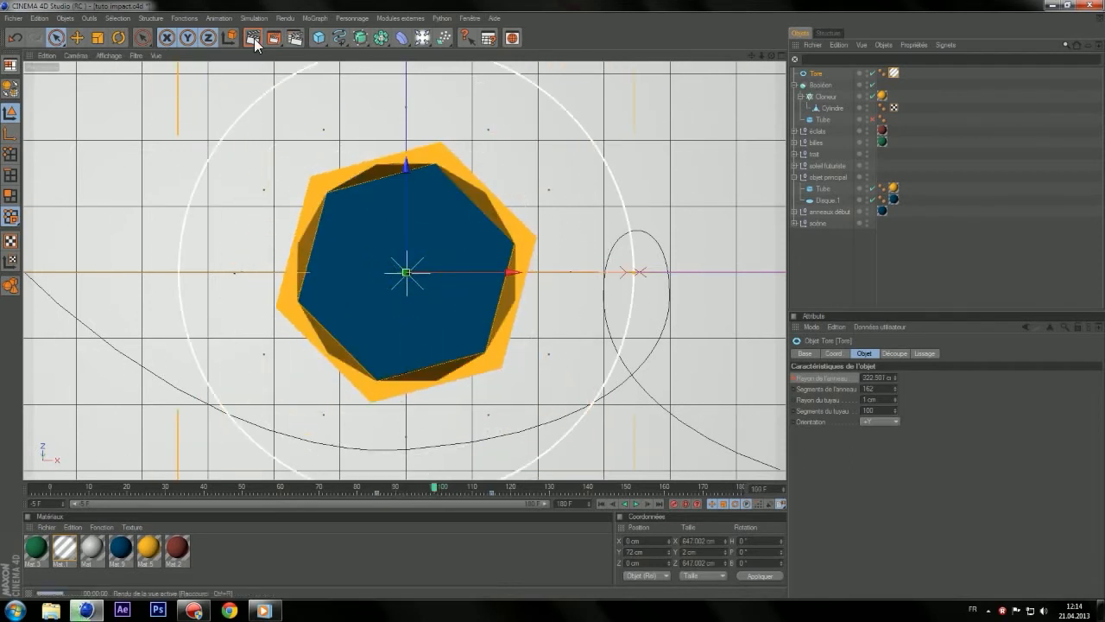
{"action": "left_click", "coordinate": [429, 488]}
{"action": "left_click_drag", "start_coordinate": [432, 494], "coordinate": [411, 488]}
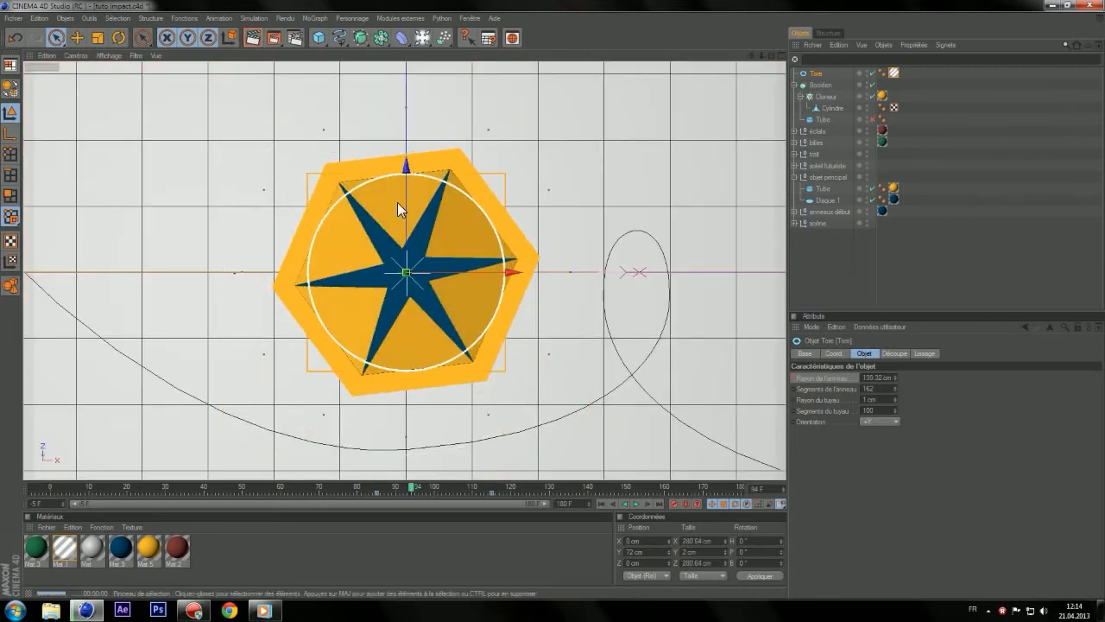
{"action": "key", "text": "ctrl+r"}
{"action": "left_click_drag", "start_coordinate": [409, 485], "coordinate": [485, 495]}
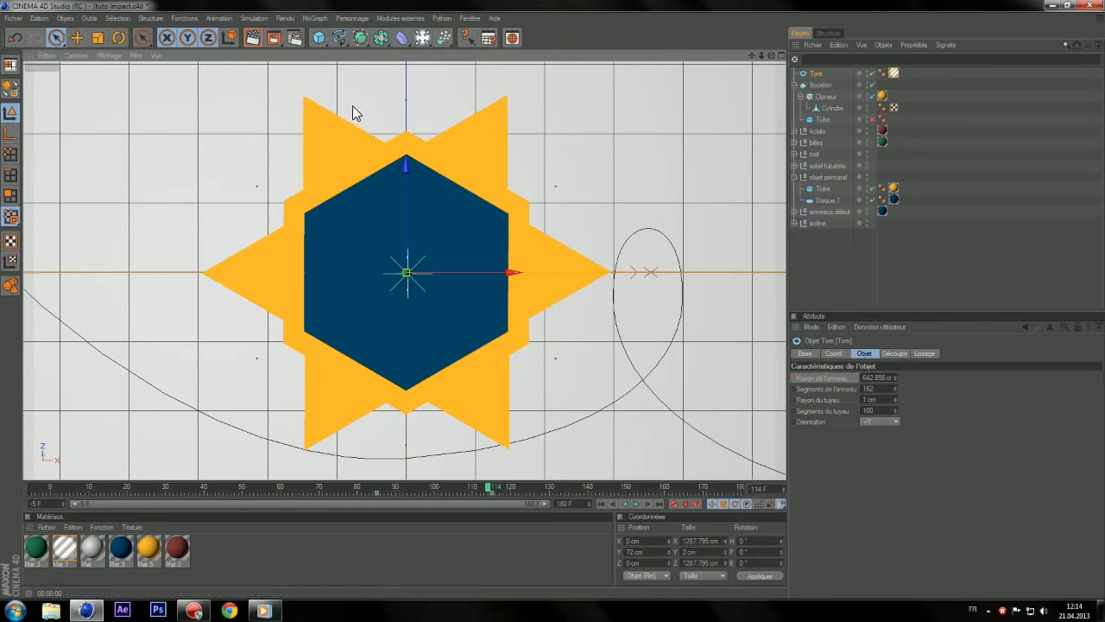
- Start a linear spline in the Top view, placing its first point just outside the star's left tip at X about -300 cm
{"action": "left_click", "coordinate": [338, 37]}
{"action": "left_click", "coordinate": [509, 69]}
{"action": "middle_click", "coordinate": [456, 217]}
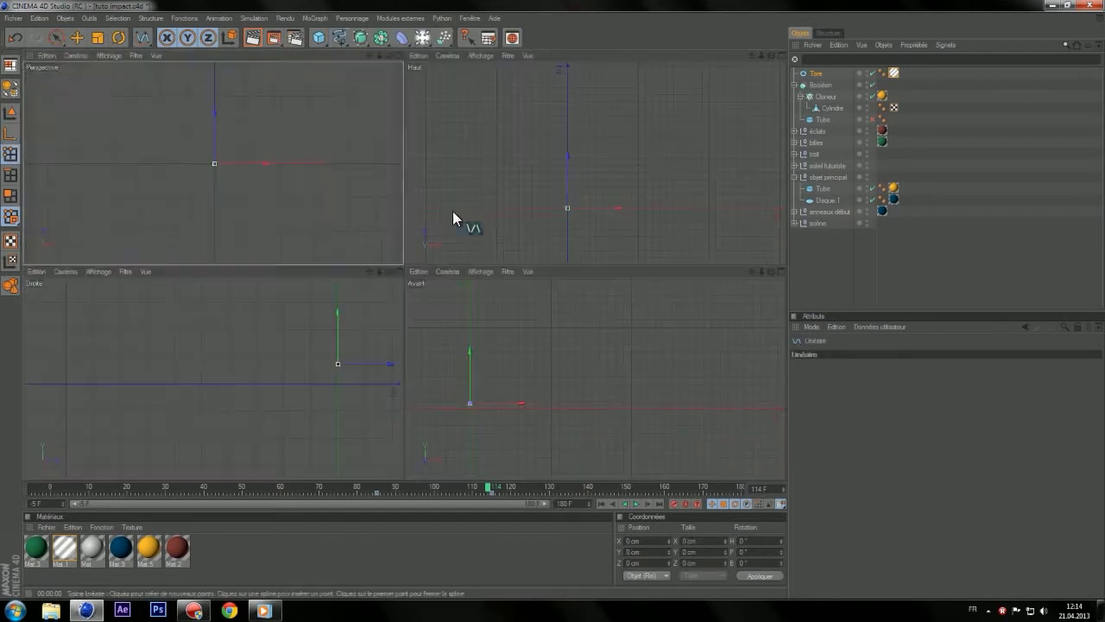
{"action": "middle_click", "coordinate": [491, 121]}
{"action": "scroll", "coordinate": [437, 184], "scroll_direction": "down", "scroll_amount": 5}
{"action": "scroll", "coordinate": [439, 196], "scroll_direction": "up", "scroll_amount": 4}
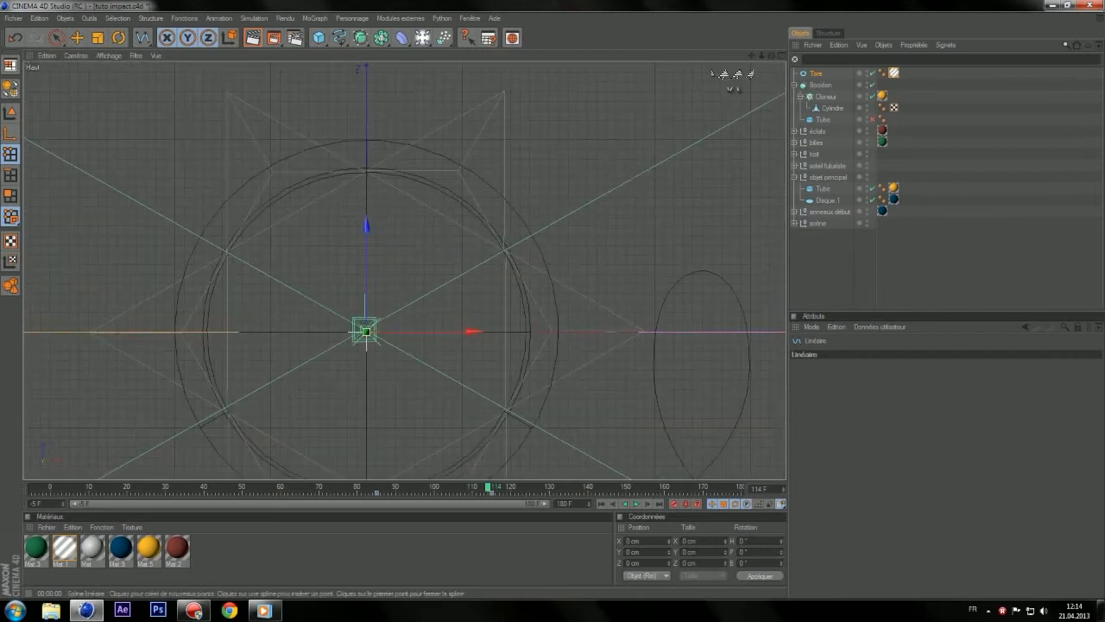
{"action": "mouse_move", "coordinate": [751, 54]}
{"action": "left_mouse_down"}
{"action": "mouse_move", "coordinate": [866, 0]}
{"action": "mouse_move", "coordinate": [885, 4]}
{"action": "mouse_move", "coordinate": [739, 55]}
{"action": "left_mouse_up"}
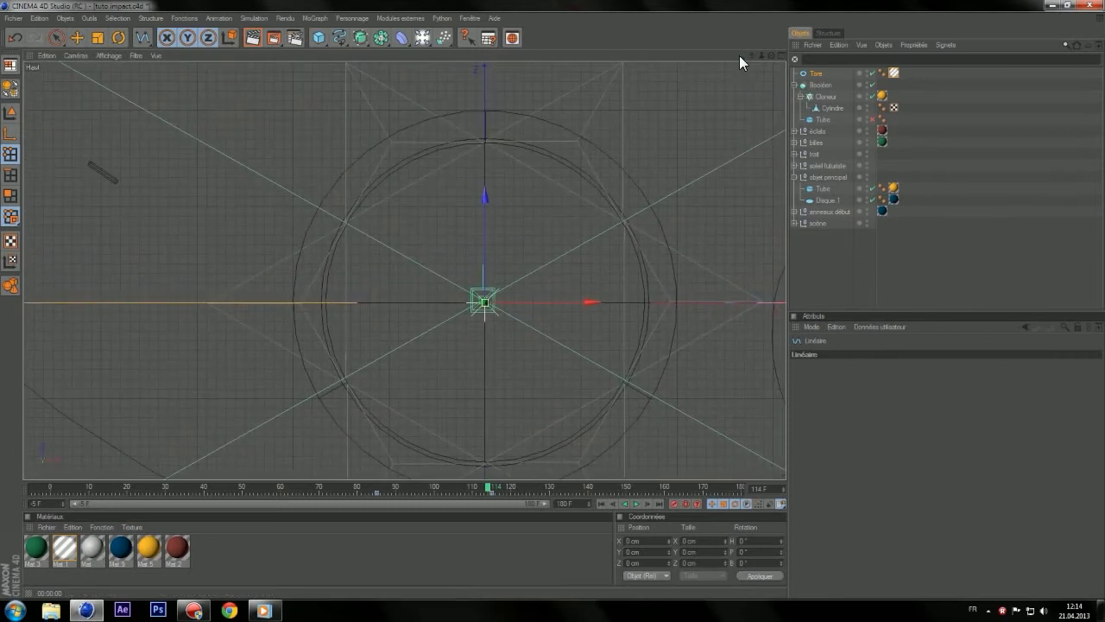
{"action": "left_click", "coordinate": [196, 302]}
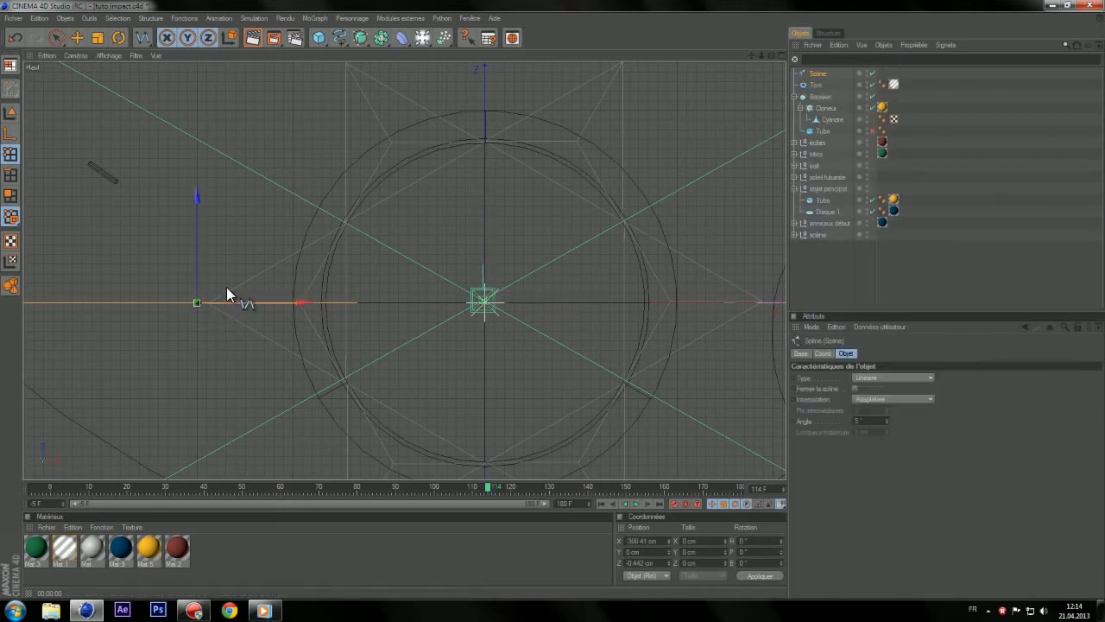
- Switch the Top view's display to Gouraud shading so the star can be traced
{"action": "middle_click", "coordinate": [316, 235]}
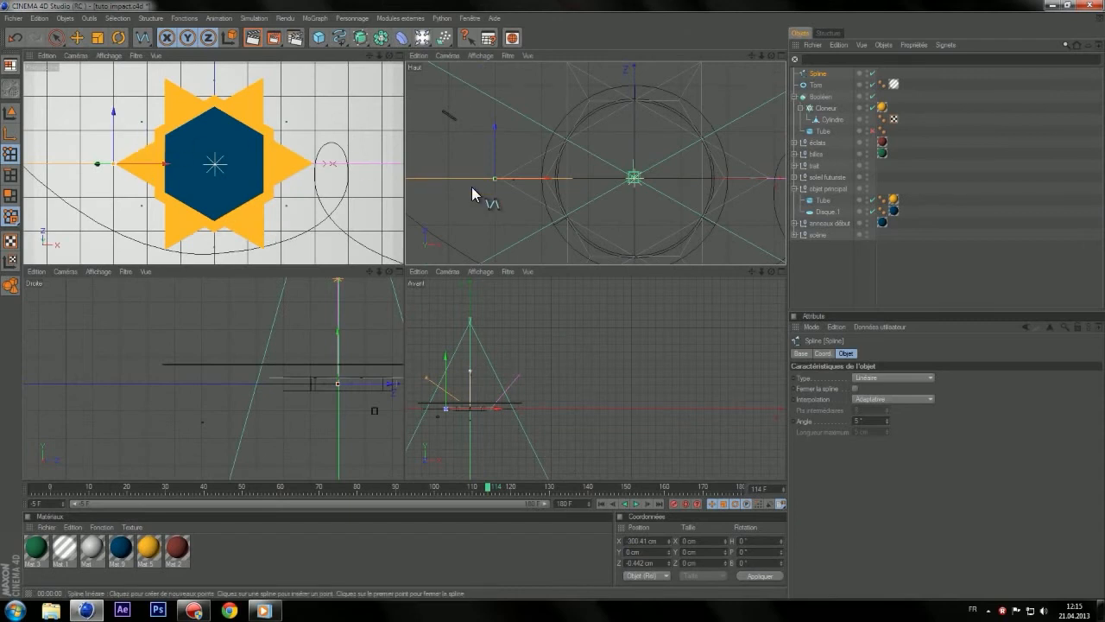
{"action": "left_click", "coordinate": [442, 56]}
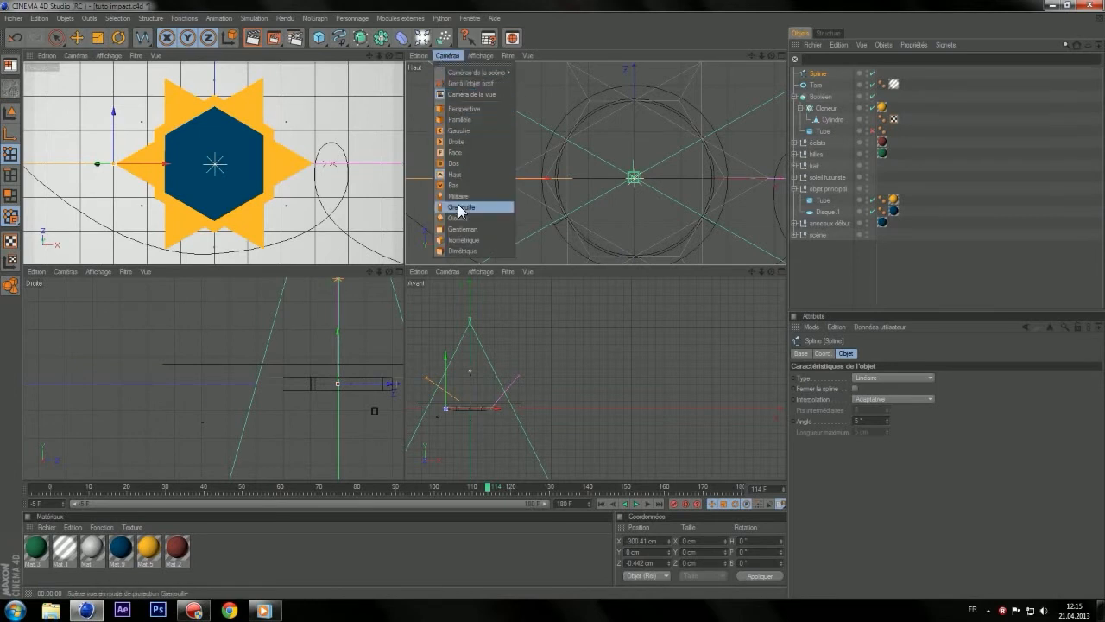
{"action": "left_click", "coordinate": [470, 55]}
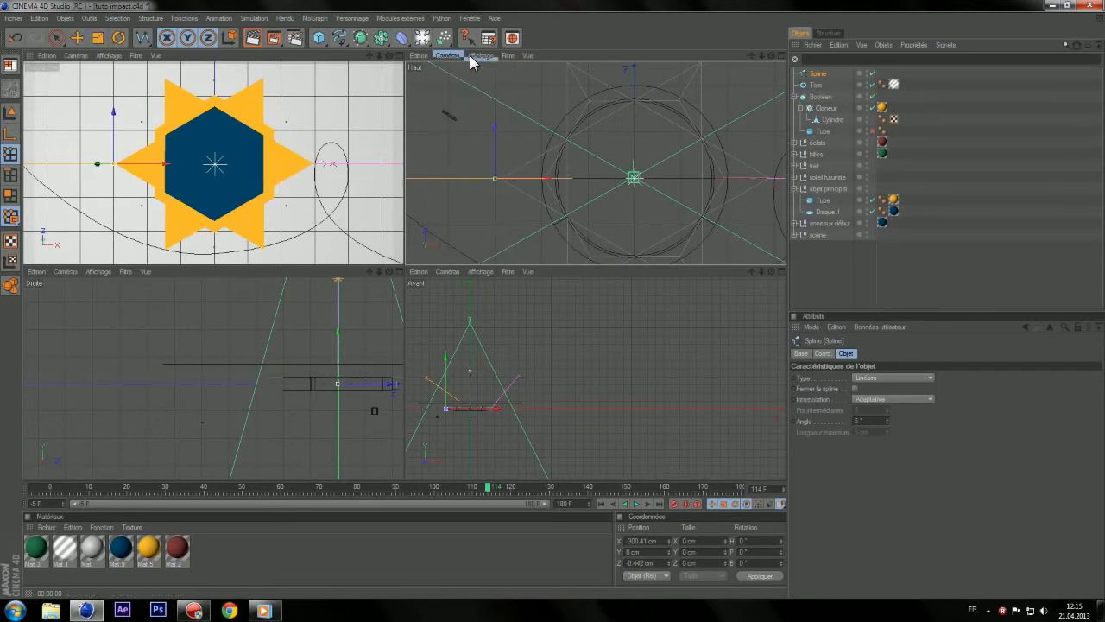
{"action": "left_click", "coordinate": [470, 55]}
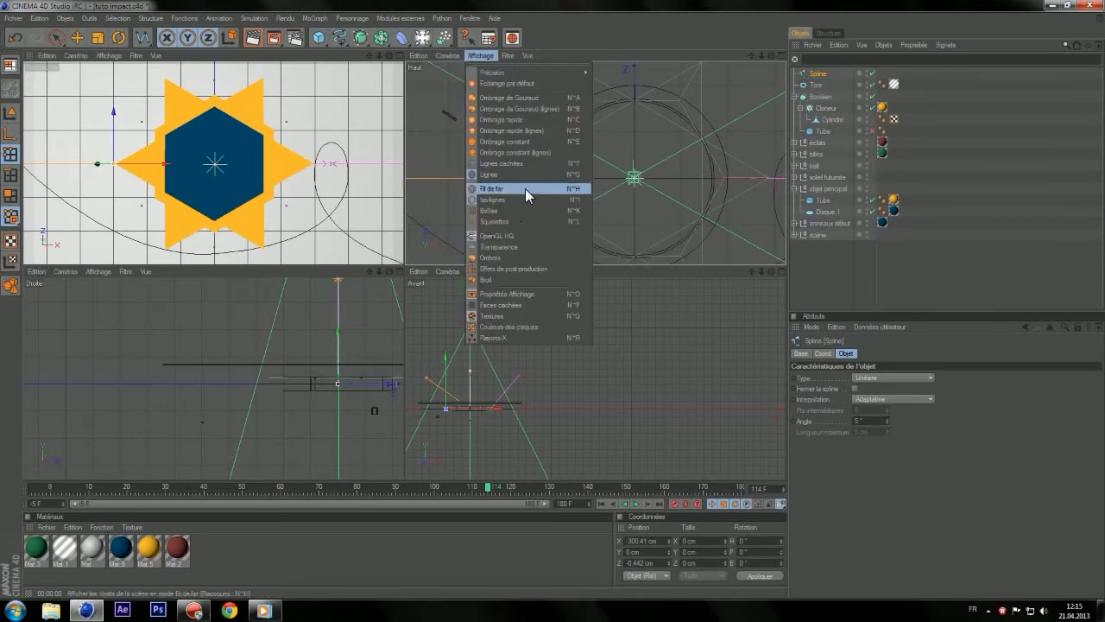
{"action": "left_click", "coordinate": [506, 83]}
{"action": "left_click", "coordinate": [470, 58]}
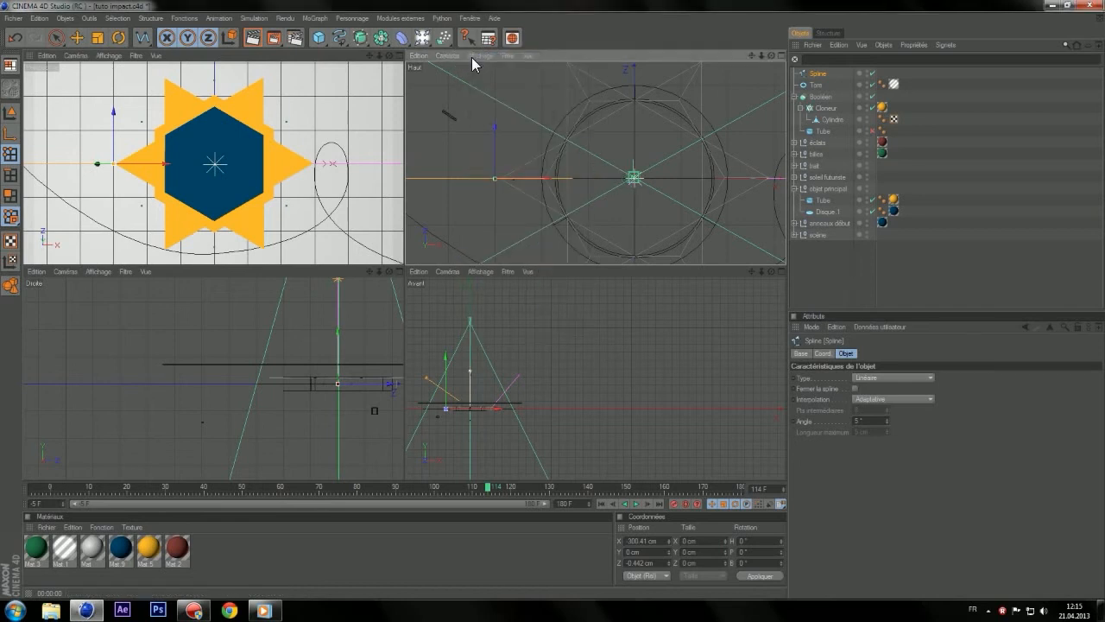
{"action": "left_click", "coordinate": [480, 55]}
{"action": "left_click", "coordinate": [501, 100]}
{"action": "middle_click", "coordinate": [618, 163]}
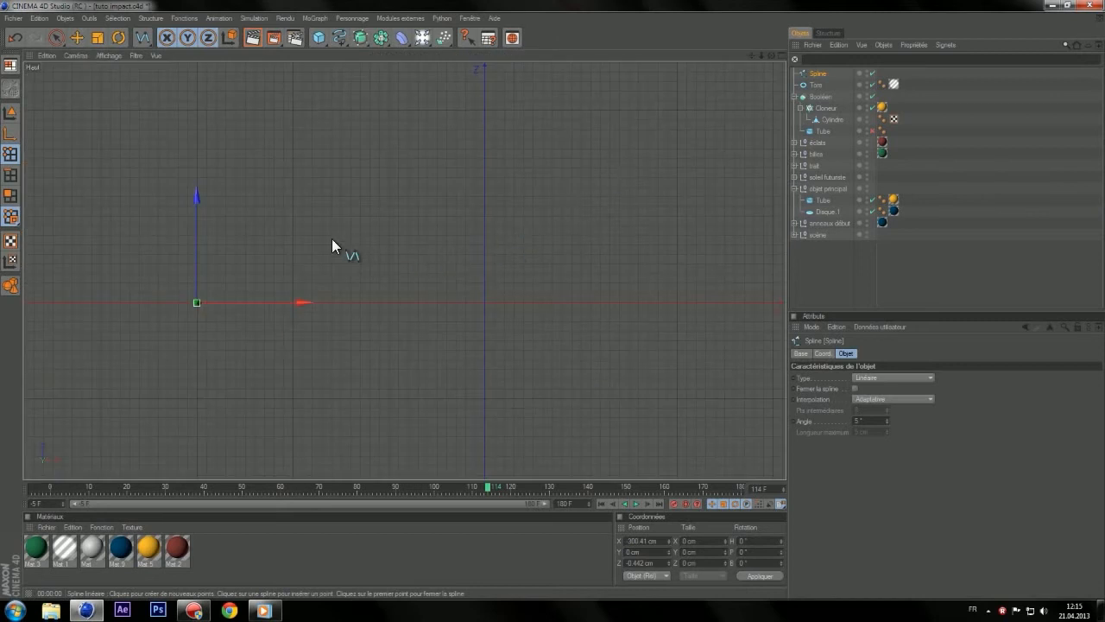
- Continue the spline slightly outside the star, around the upper-left notch and up to the upper-left tip
{"action": "left_click", "coordinate": [309, 233]}
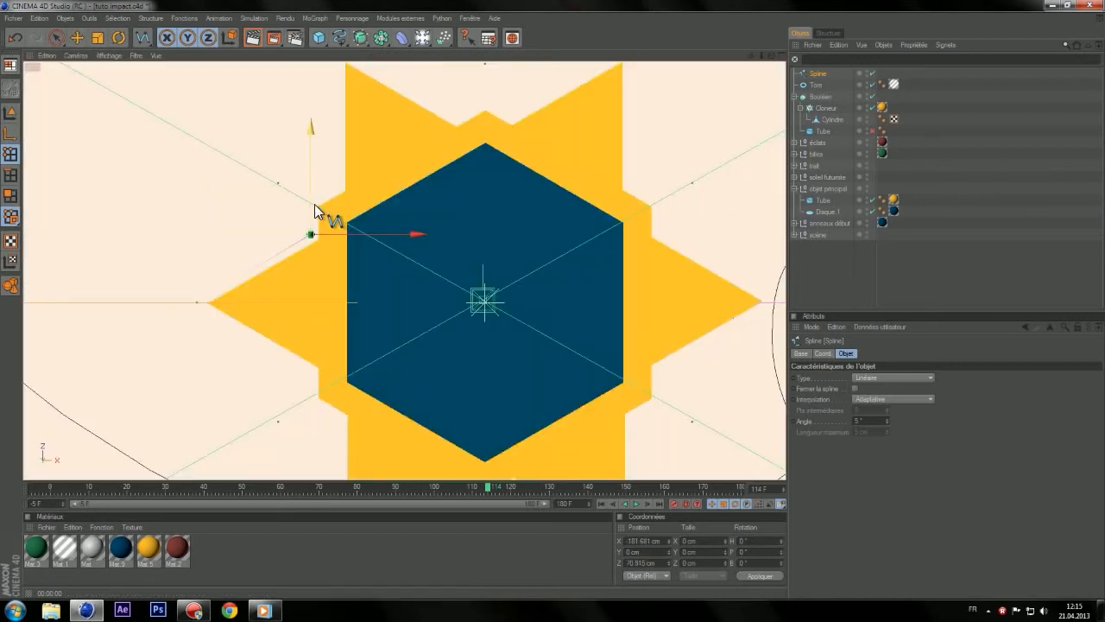
{"action": "left_click_drag", "start_coordinate": [311, 233], "coordinate": [311, 203]}
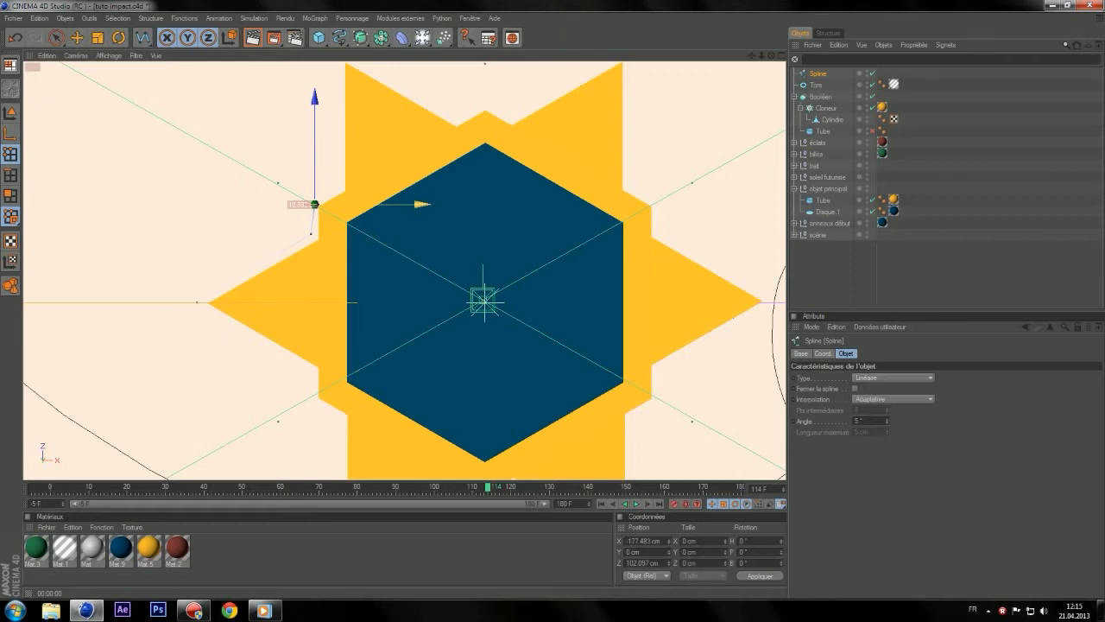
{"action": "left_click_drag", "start_coordinate": [417, 204], "coordinate": [416, 204]}
{"action": "left_click", "coordinate": [337, 185]}
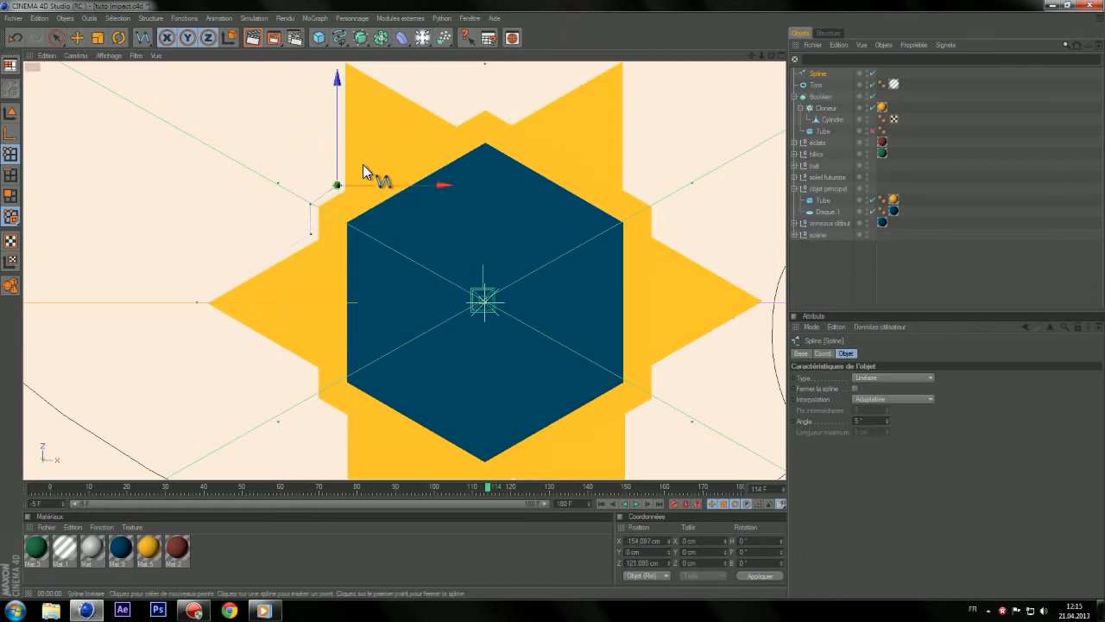
{"action": "left_click_drag", "start_coordinate": [753, 56], "coordinate": [784, 171]}
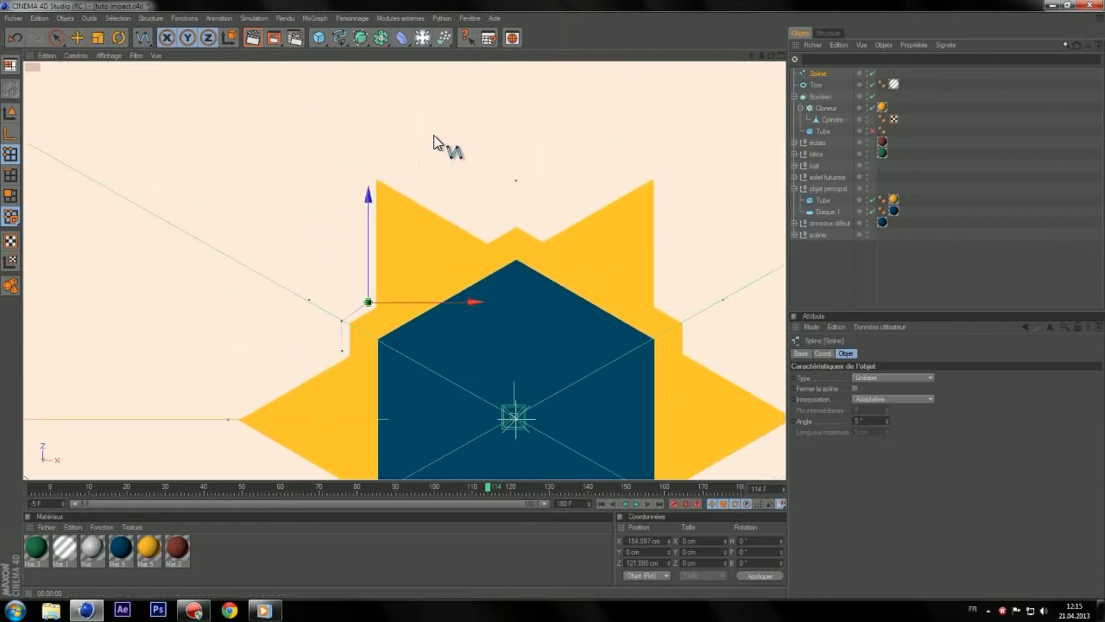
{"action": "left_click", "coordinate": [370, 170]}
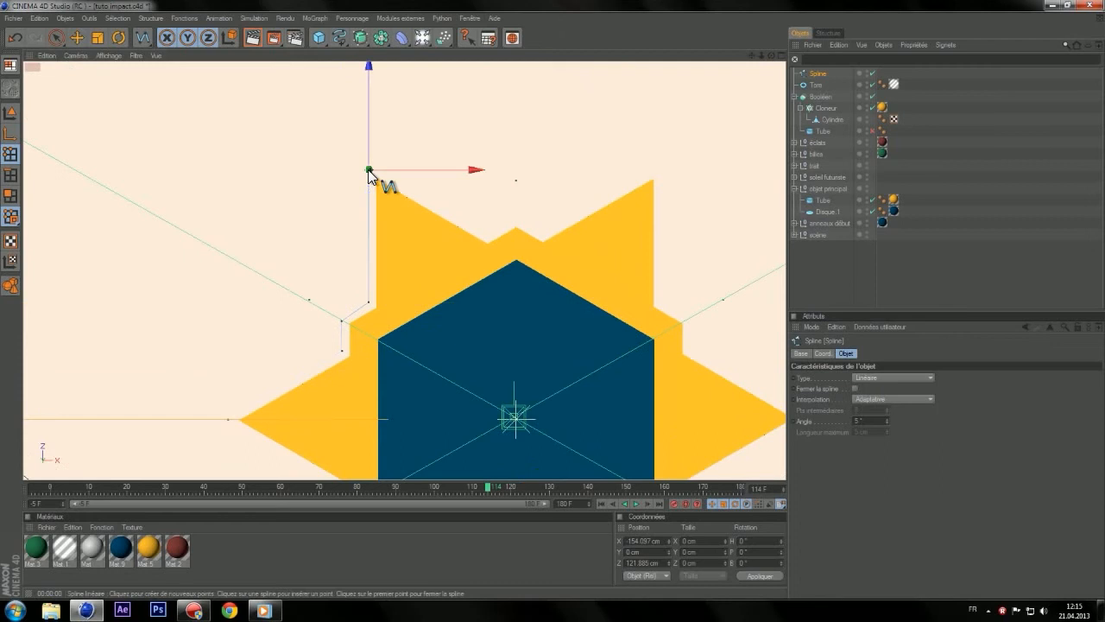
- Trace the spline across the star's upper notch, around the upper-right tip and down through the upper-right notch
{"action": "left_click", "coordinate": [487, 235]}
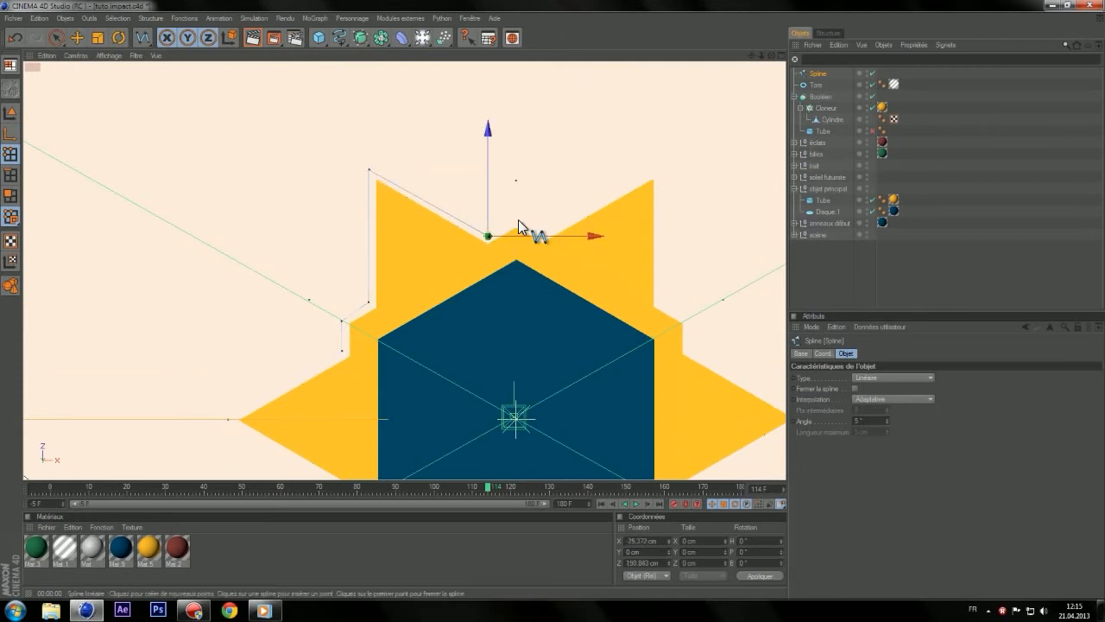
{"action": "left_click", "coordinate": [516, 221]}
{"action": "left_click", "coordinate": [543, 235]}
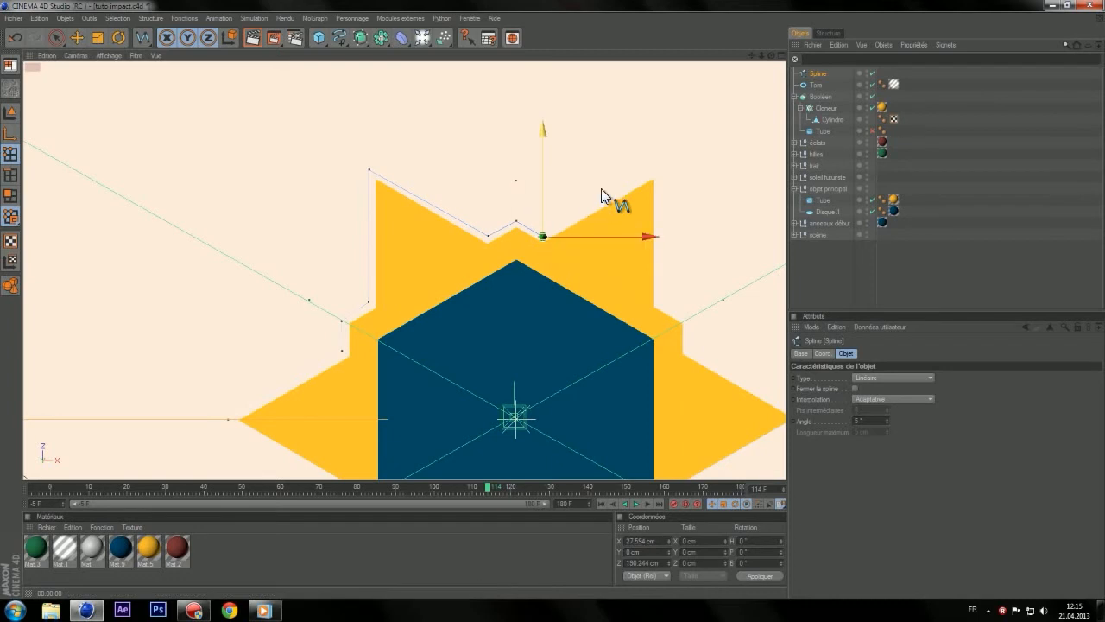
{"action": "left_click", "coordinate": [655, 170]}
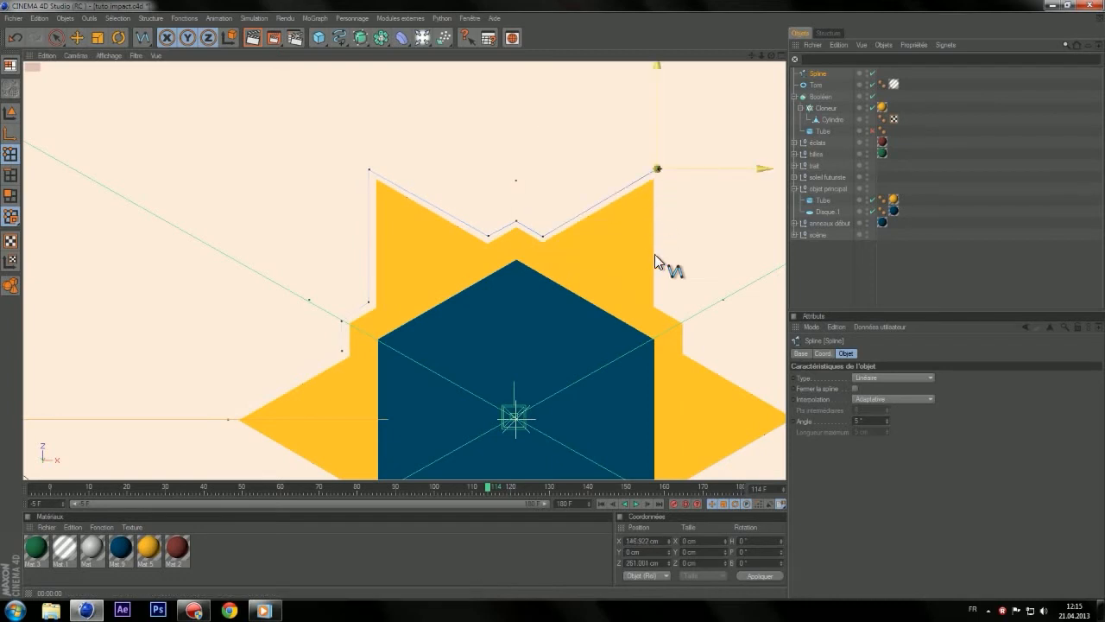
{"action": "left_click", "coordinate": [658, 305]}
{"action": "left_click", "coordinate": [685, 321]}
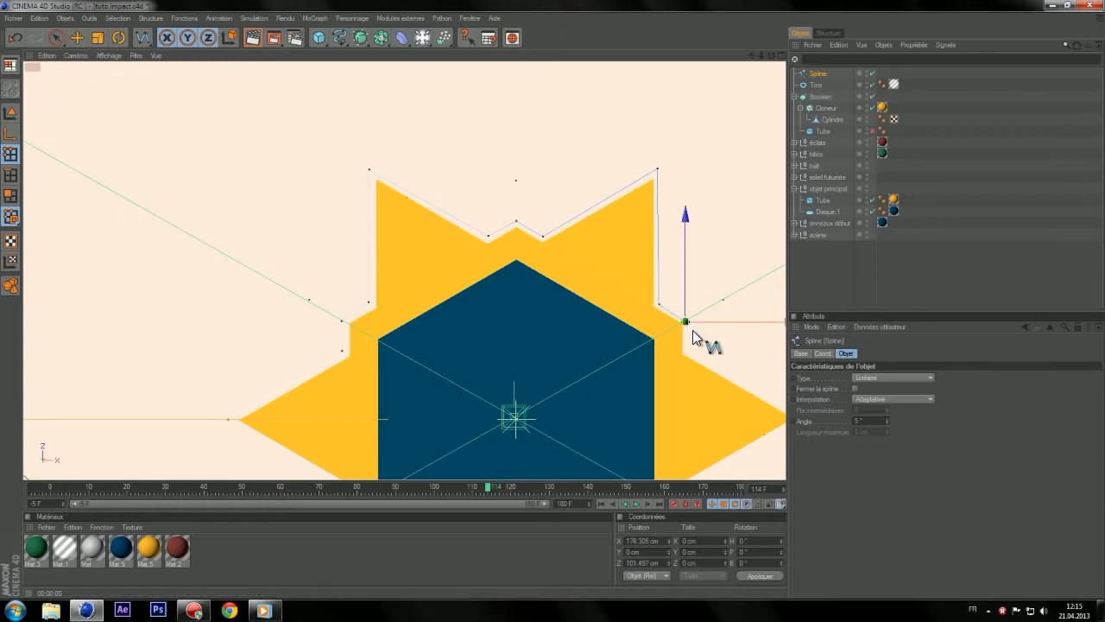
{"action": "left_click", "coordinate": [688, 350]}
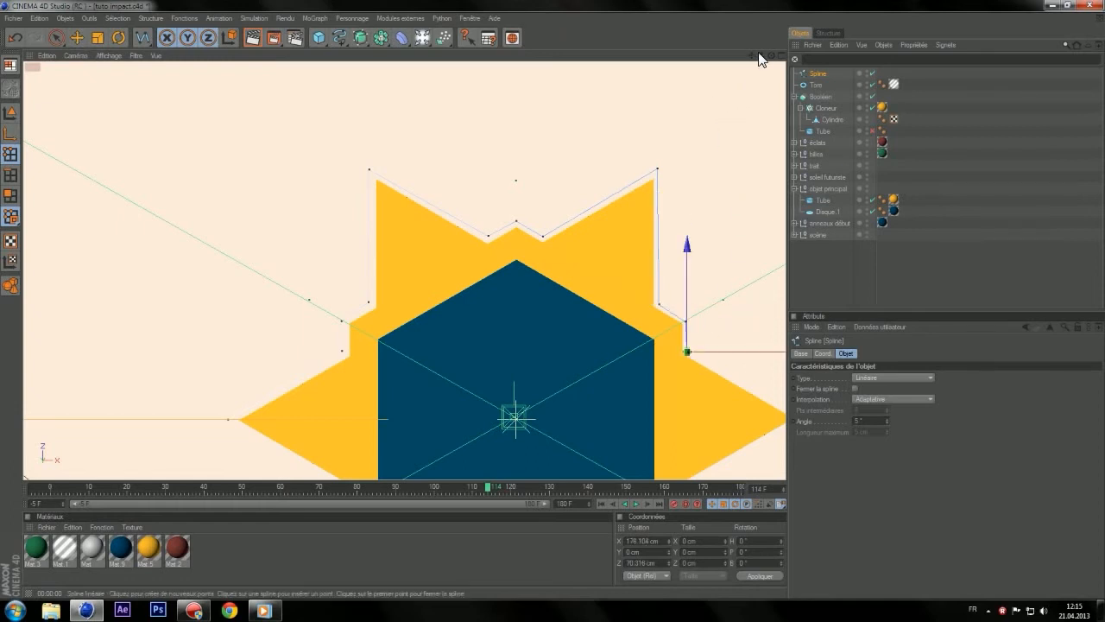
- Extend the spline around the star's right tip and lower-right notch to just outside the lower-right tip
{"action": "left_click_drag", "start_coordinate": [751, 56], "coordinate": [508, 0]}
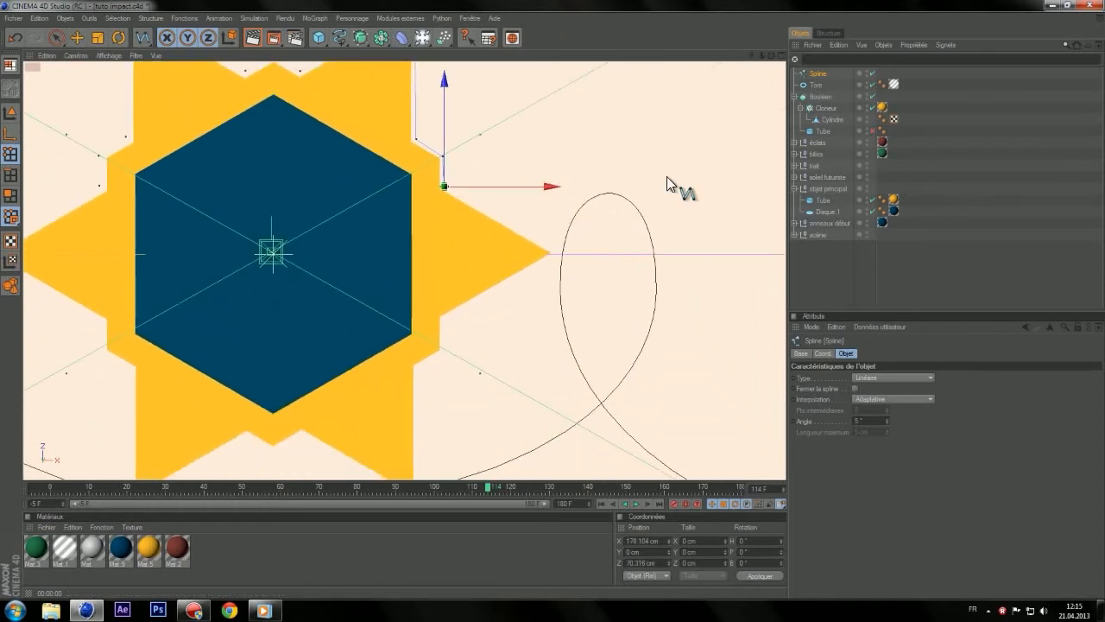
{"action": "left_click", "coordinate": [560, 253]}
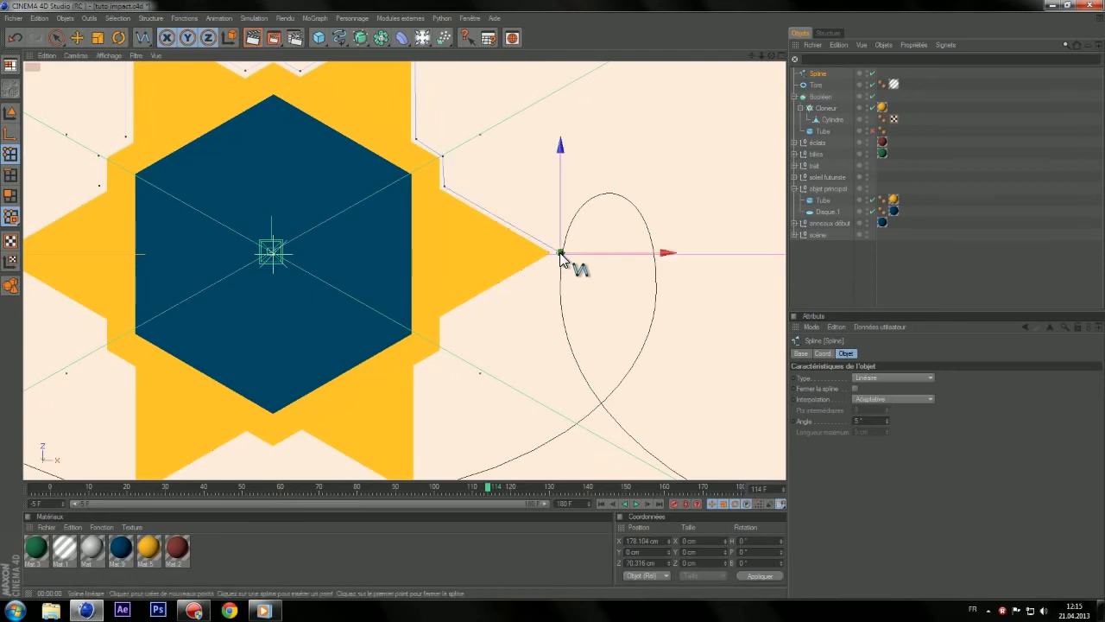
{"action": "left_click", "coordinate": [444, 322]}
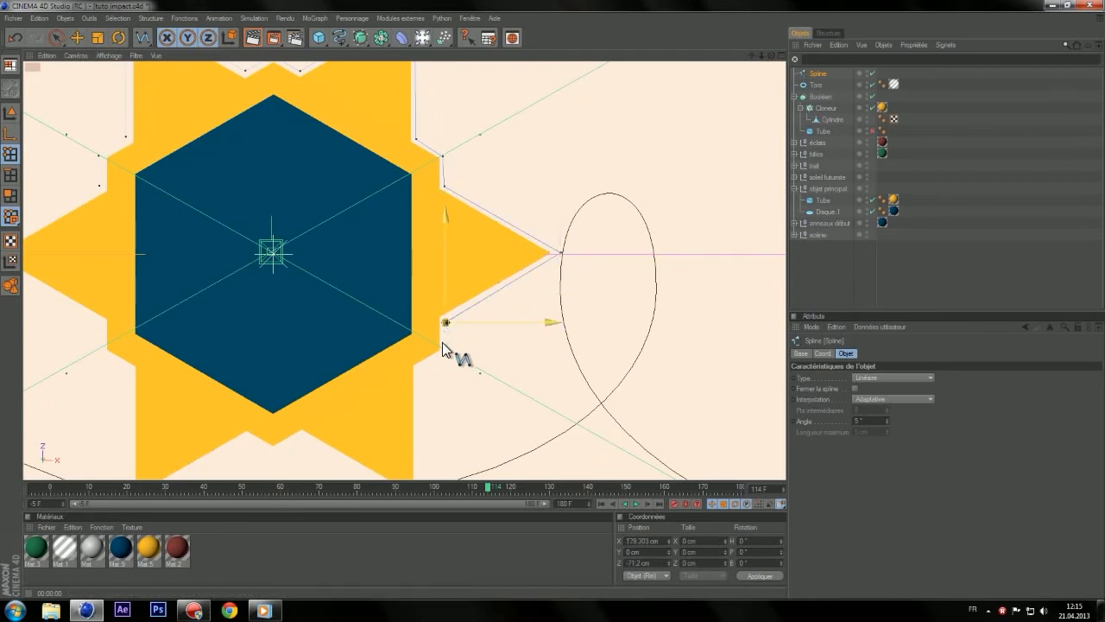
{"action": "left_click", "coordinate": [442, 352]}
{"action": "left_click", "coordinate": [417, 368]}
{"action": "left_click_drag", "start_coordinate": [750, 55], "coordinate": [591, 278]}
{"action": "left_click", "coordinate": [489, 349]}
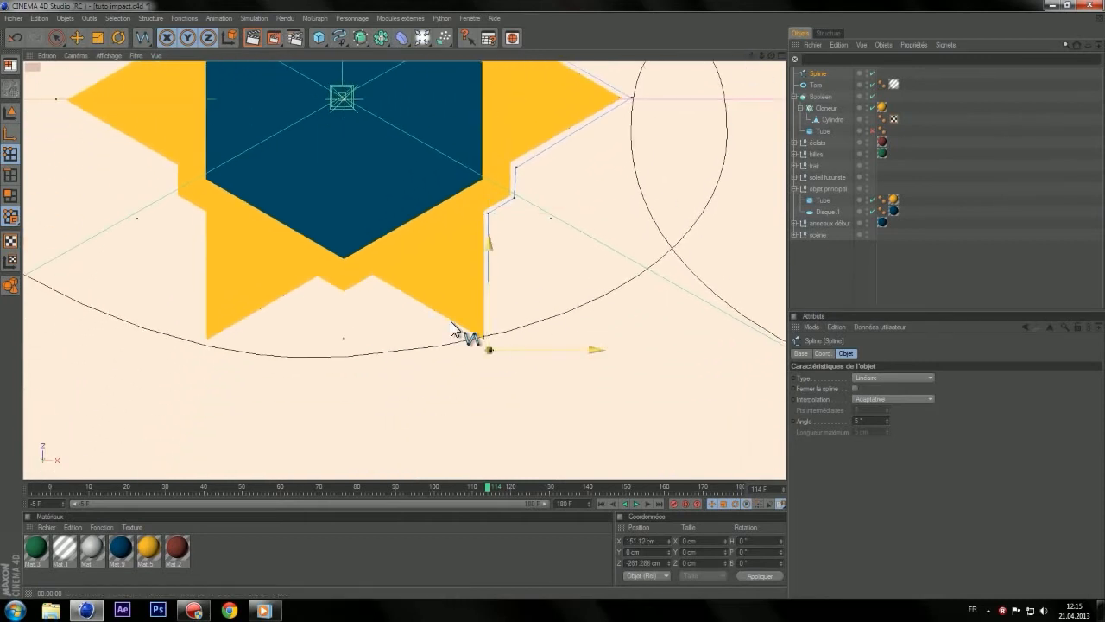
- Trace the spline along the lower notch, lower-left tip and lower-left notch, and close it on its first point
{"action": "left_click", "coordinate": [372, 281]}
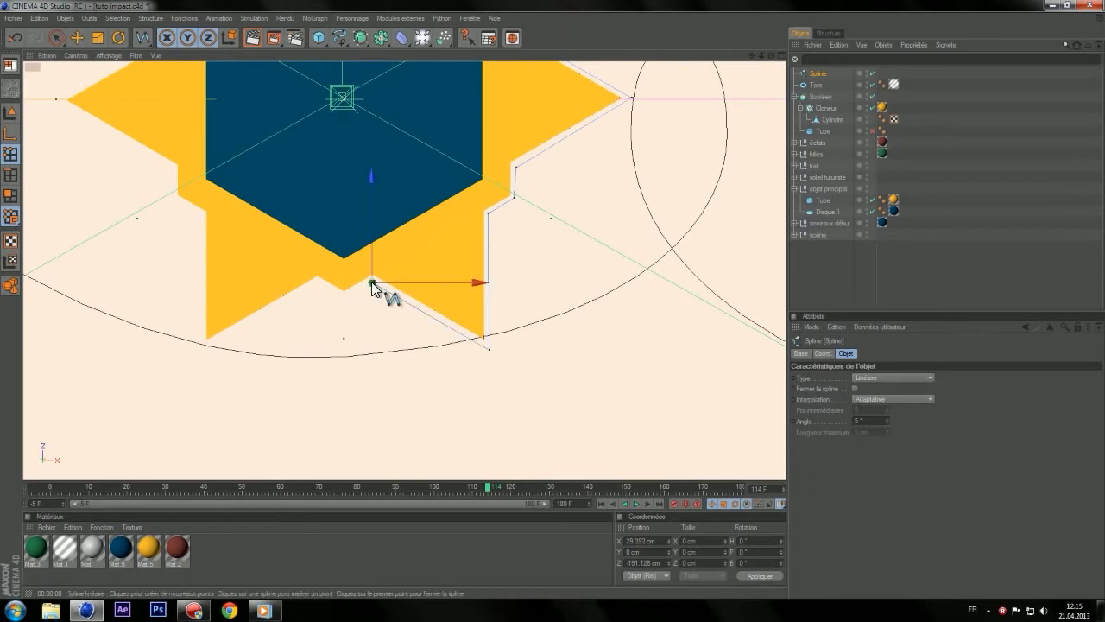
{"action": "left_click", "coordinate": [344, 298]}
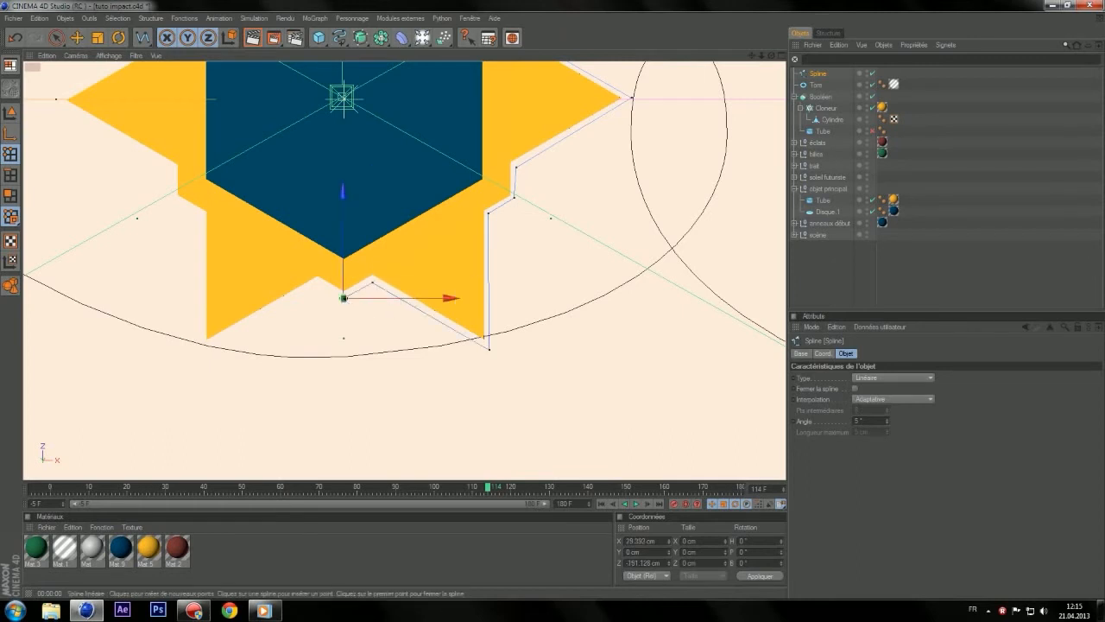
{"action": "left_click", "coordinate": [317, 282]}
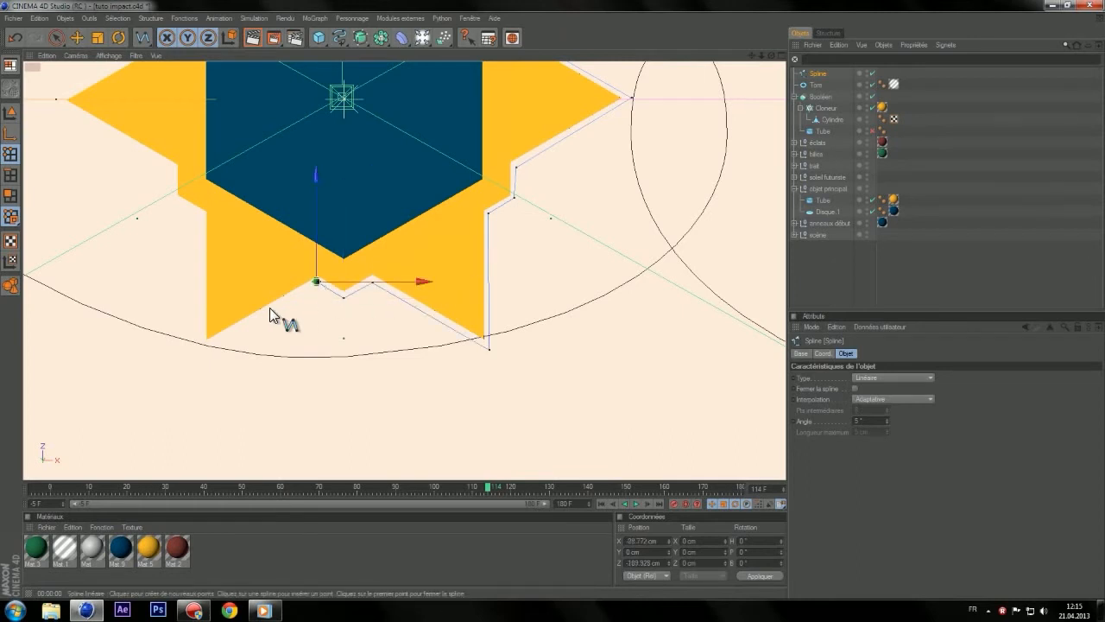
{"action": "left_click", "coordinate": [198, 350]}
{"action": "left_click", "coordinate": [200, 216]}
{"action": "left_click", "coordinate": [171, 198]}
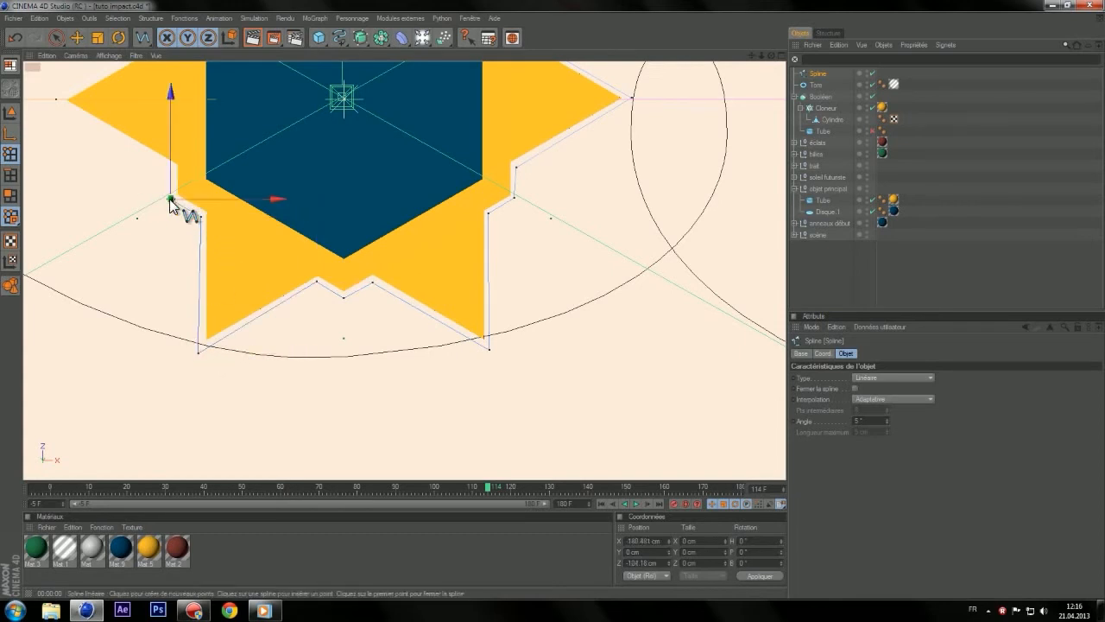
{"action": "left_click", "coordinate": [171, 165]}
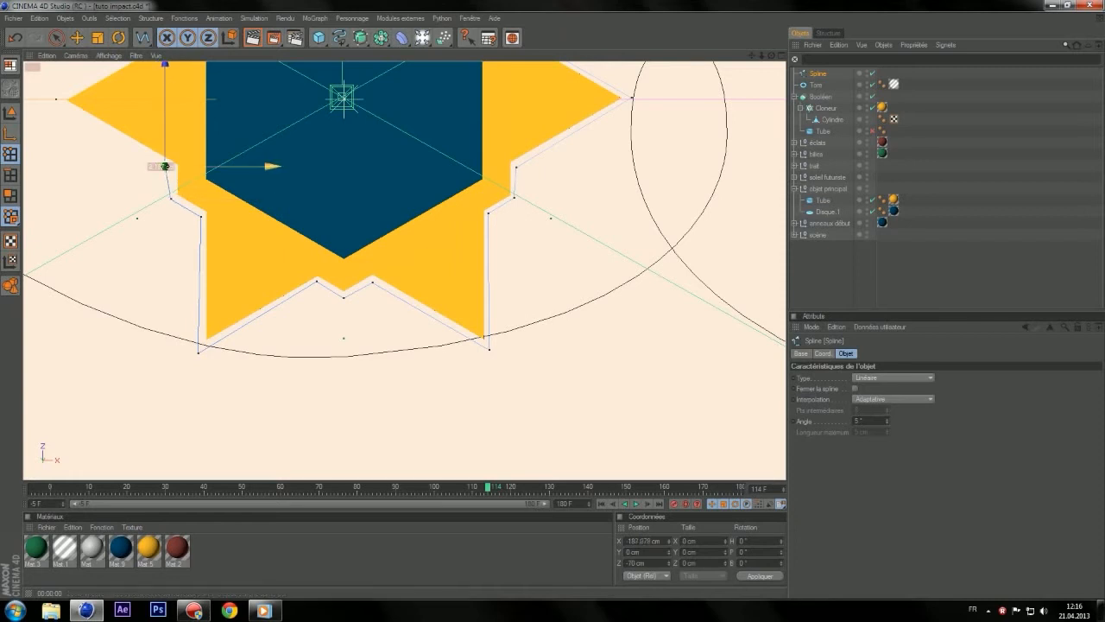
{"action": "left_click", "coordinate": [56, 98]}
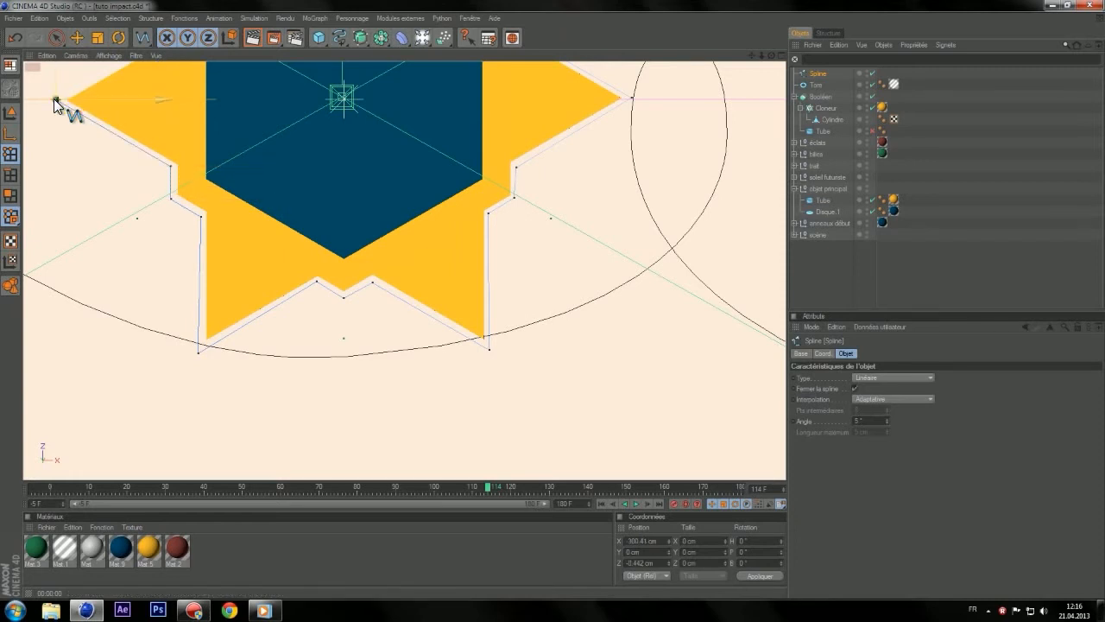
- Check the closed outline unselected, then select the spline as a whole object with the Move tool active
{"action": "left_click", "coordinate": [950, 273]}
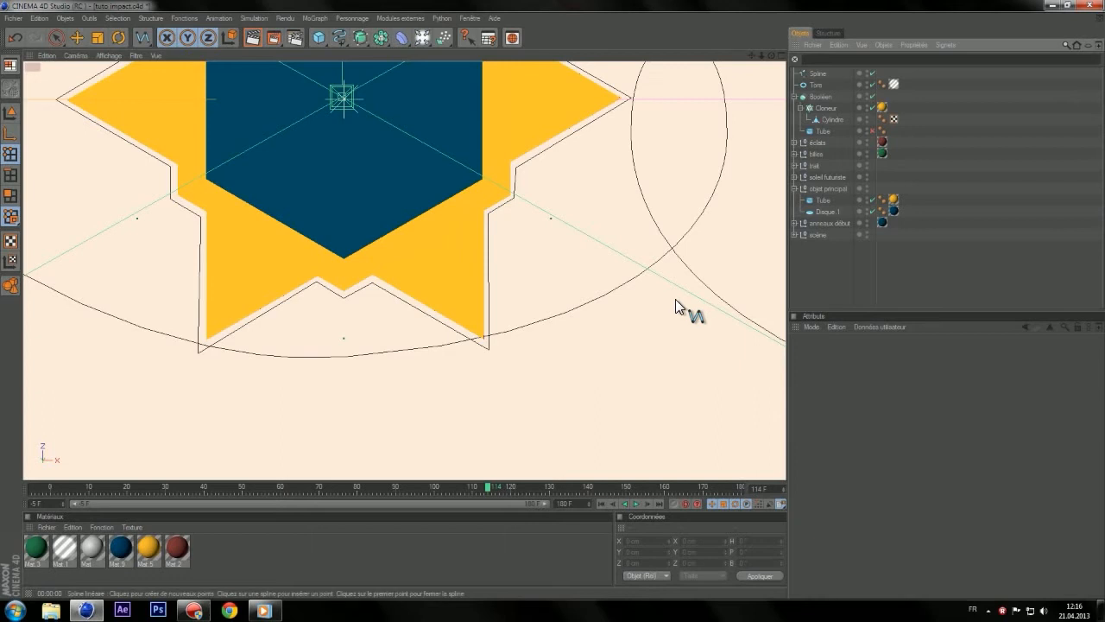
{"action": "scroll", "coordinate": [678, 309], "scroll_direction": "down", "scroll_amount": 2}
{"action": "left_click_drag", "start_coordinate": [754, 56], "coordinate": [760, 132]}
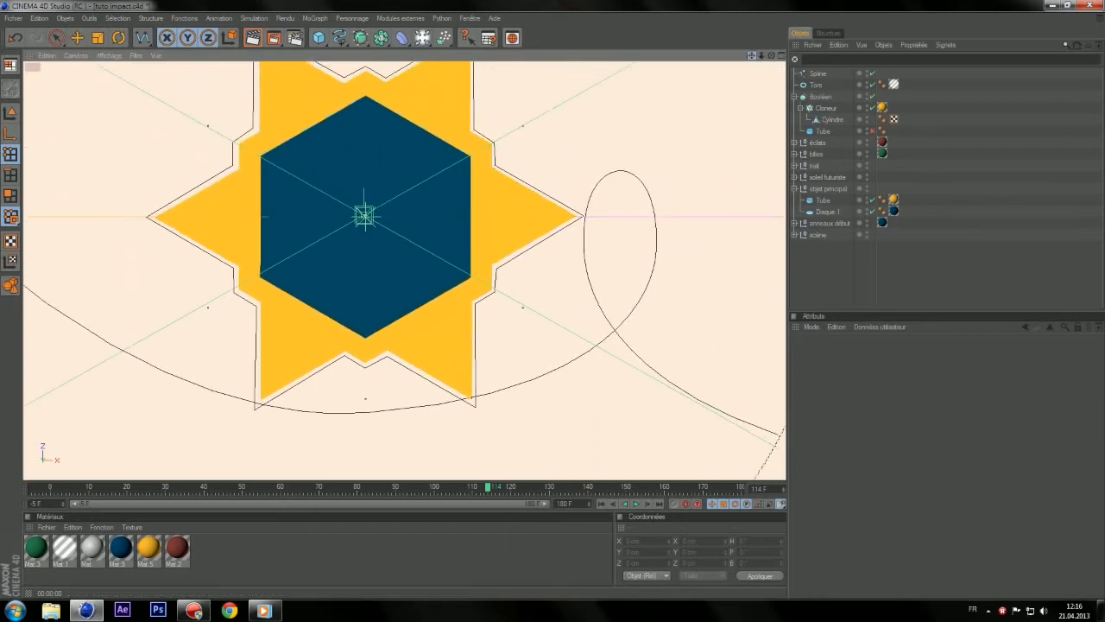
{"action": "left_click", "coordinate": [828, 73]}
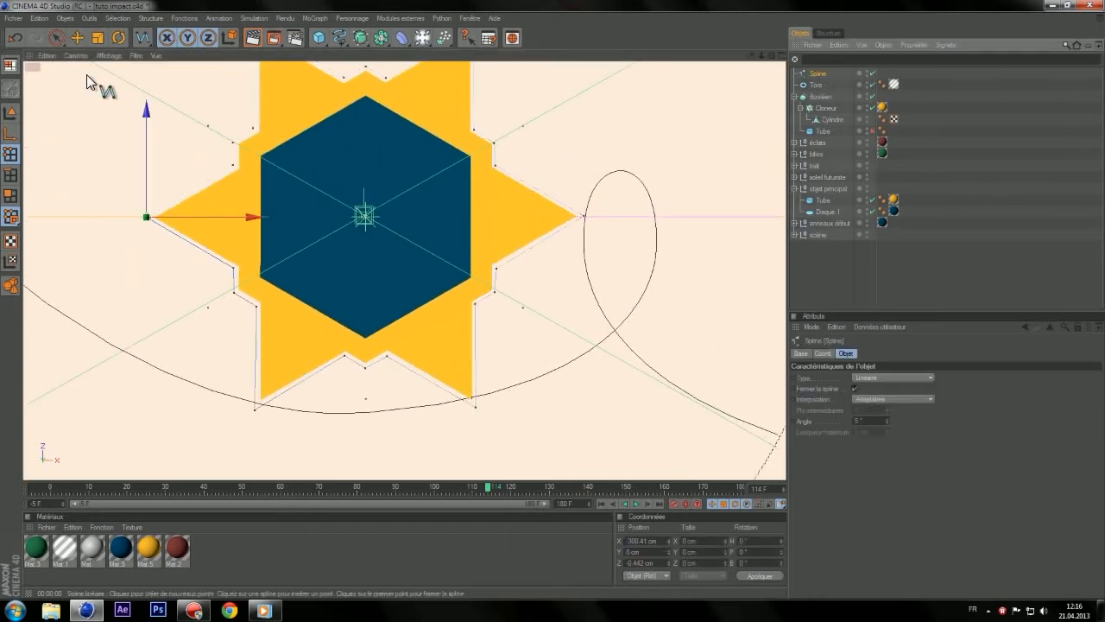
{"action": "left_click", "coordinate": [12, 111]}
{"action": "left_click", "coordinate": [76, 37]}
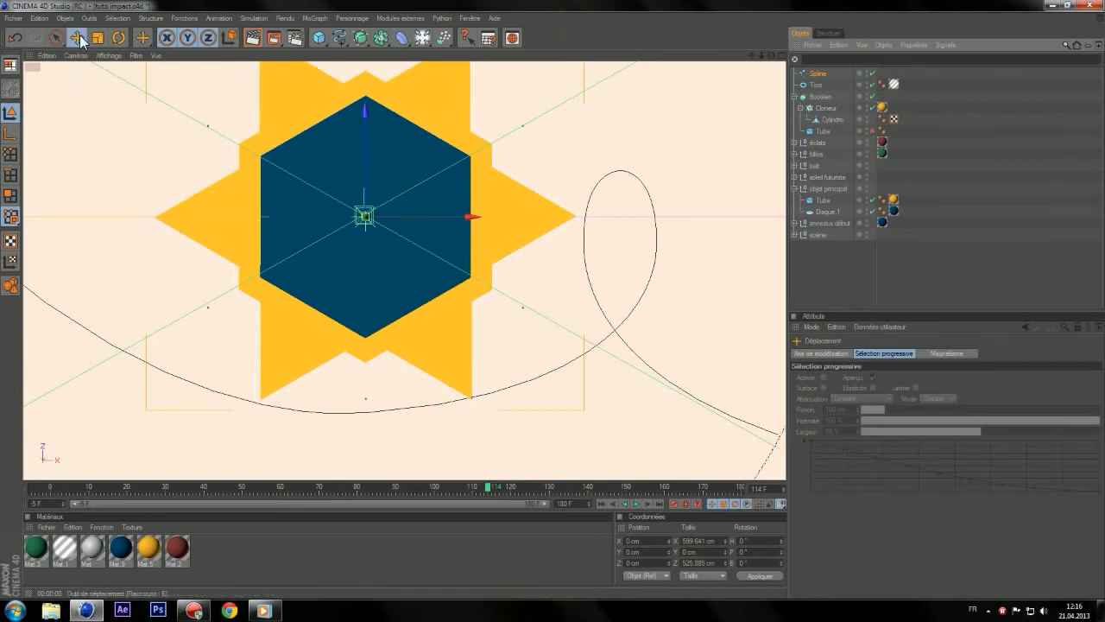
{"action": "left_click", "coordinate": [811, 74]}
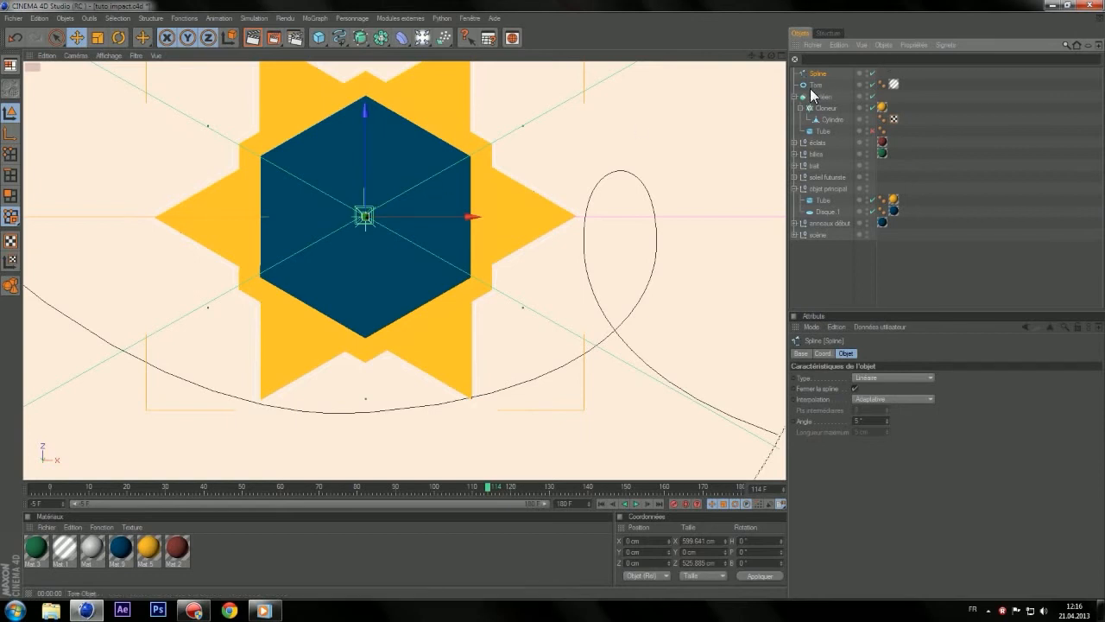
- Duplicate the star outline spline and activate the Scale tool for the copy
{"action": "key", "text": "ctrl+c"}
{"action": "key", "text": "ctrl+v"}
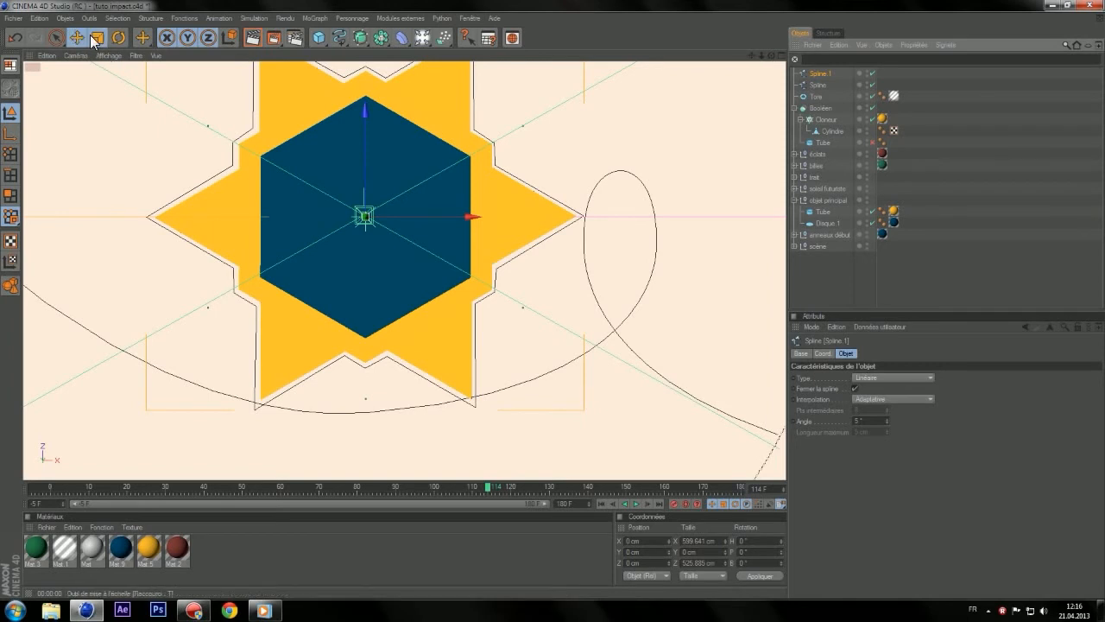
{"action": "left_click", "coordinate": [93, 37]}
{"action": "left_click_drag", "start_coordinate": [245, 192], "coordinate": [272, 192]}
{"action": "left_click", "coordinate": [15, 37]}
{"action": "left_click_drag", "start_coordinate": [472, 224], "coordinate": [456, 226]}
{"action": "left_click", "coordinate": [15, 37]}
- In the perspective view, scale the duplicate star outline up uniformly to about 624.5 cm in X and 547.7 cm in Z
{"action": "middle_click", "coordinate": [259, 168]}
{"action": "middle_click", "coordinate": [333, 222]}
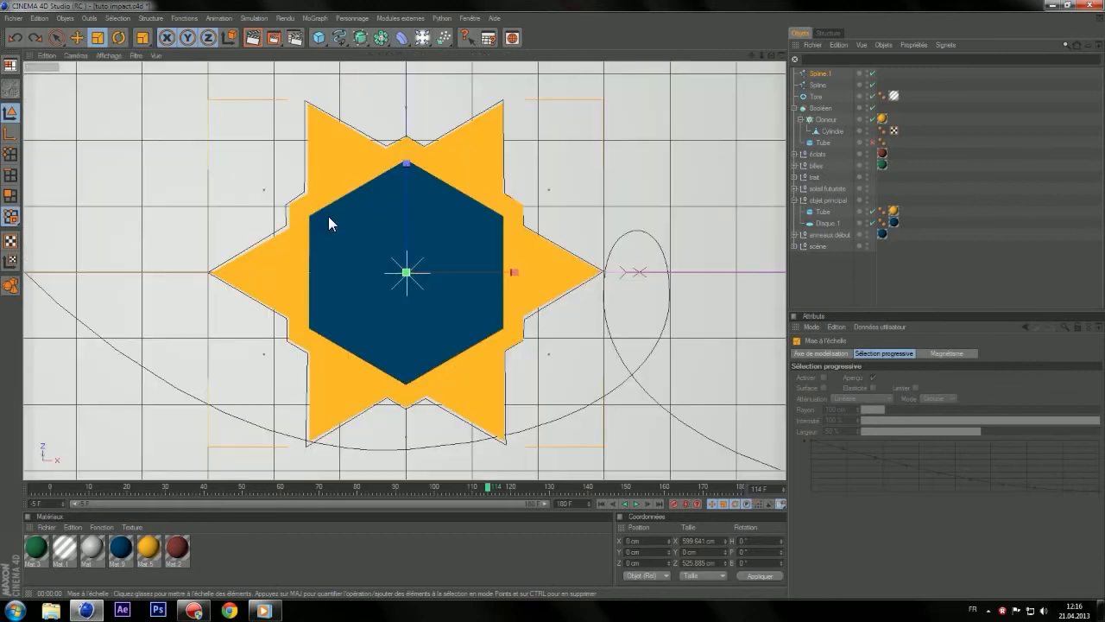
{"action": "left_click", "coordinate": [810, 84]}
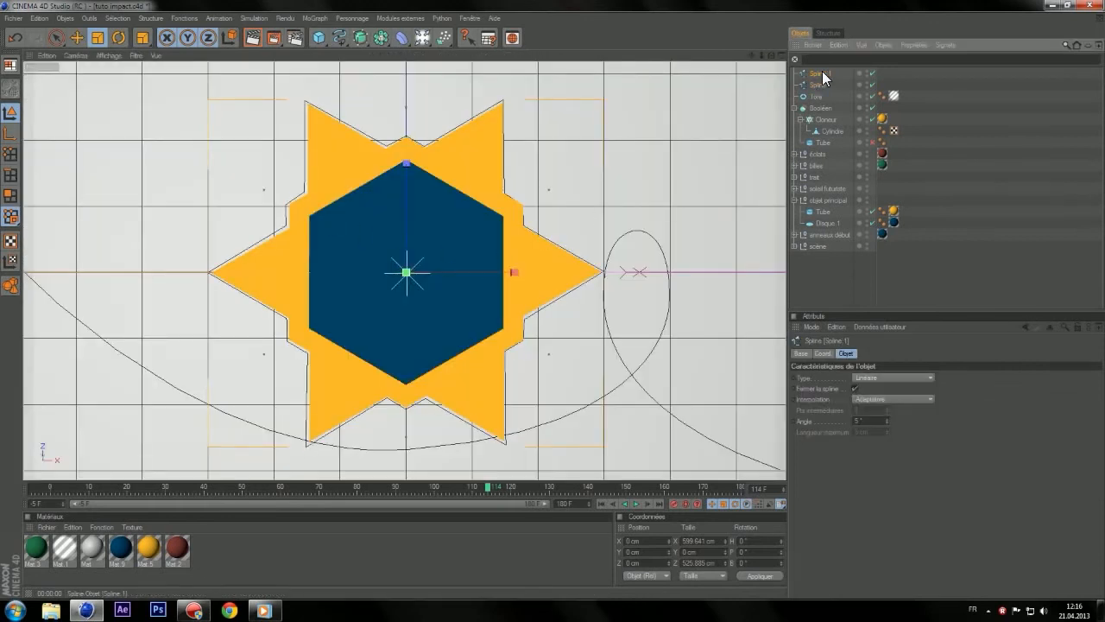
{"action": "left_click_drag", "start_coordinate": [515, 273], "coordinate": [522, 273]}
{"action": "left_click", "coordinate": [16, 38]}
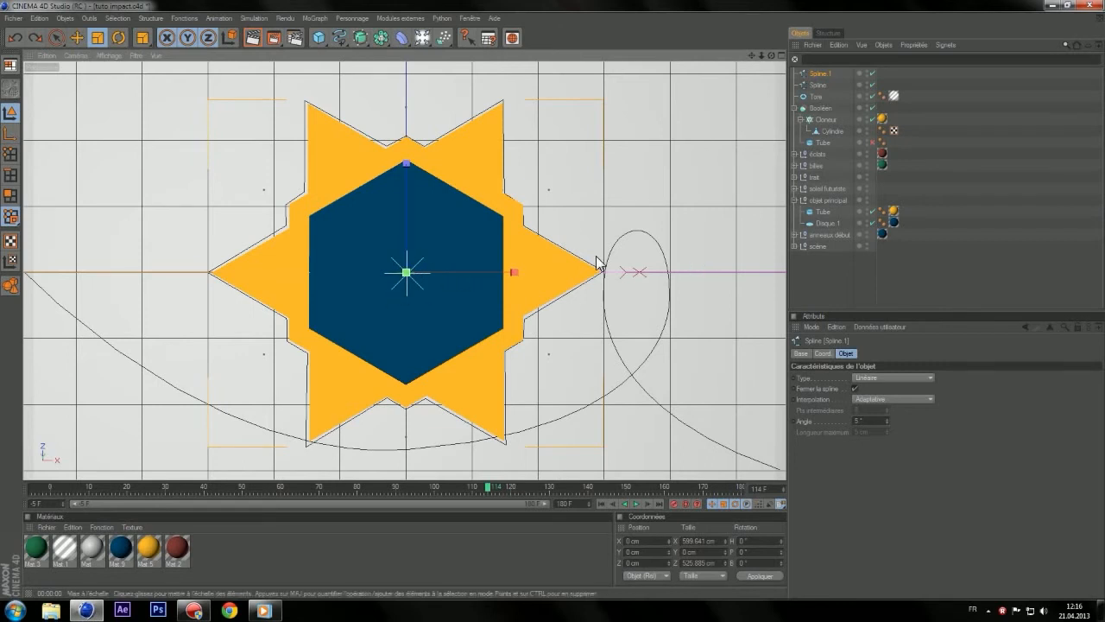
{"action": "left_click_drag", "start_coordinate": [771, 54], "coordinate": [770, 57]}
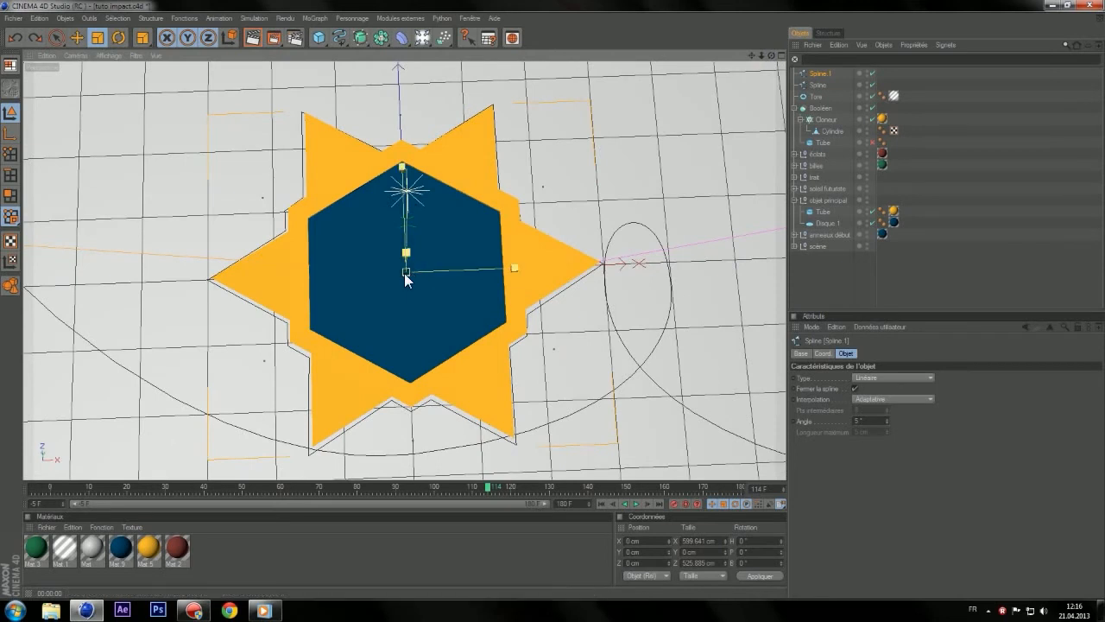
{"action": "mouse_move", "coordinate": [405, 252]}
{"action": "left_mouse_down"}
{"action": "mouse_move", "coordinate": [436, 253]}
{"action": "mouse_move", "coordinate": [414, 252]}
{"action": "left_mouse_up"}
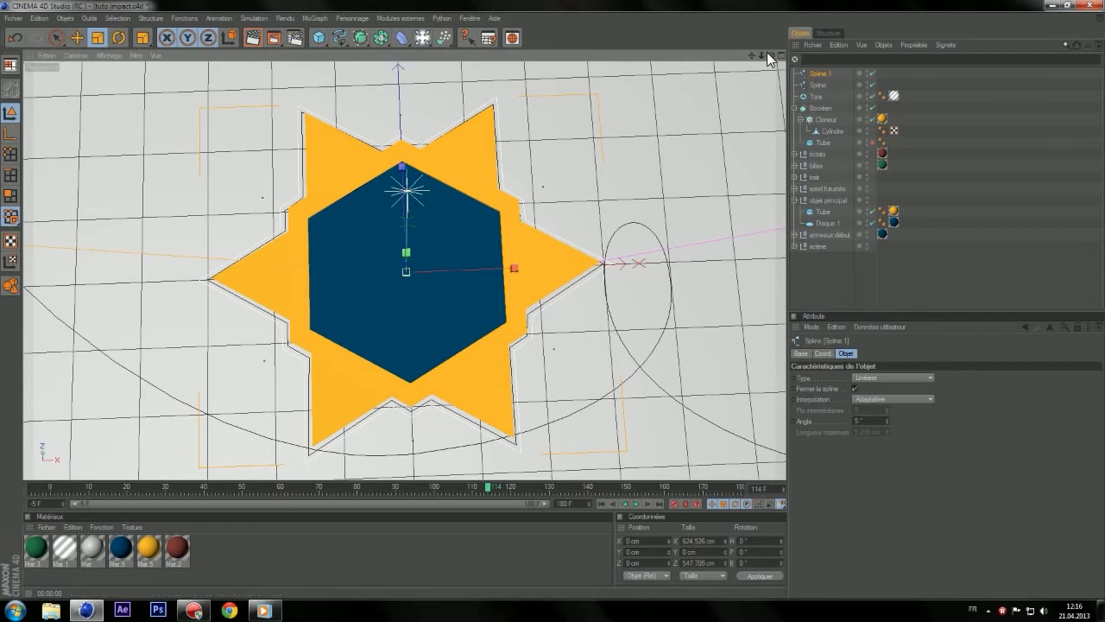
{"action": "left_click", "coordinate": [486, 490]}
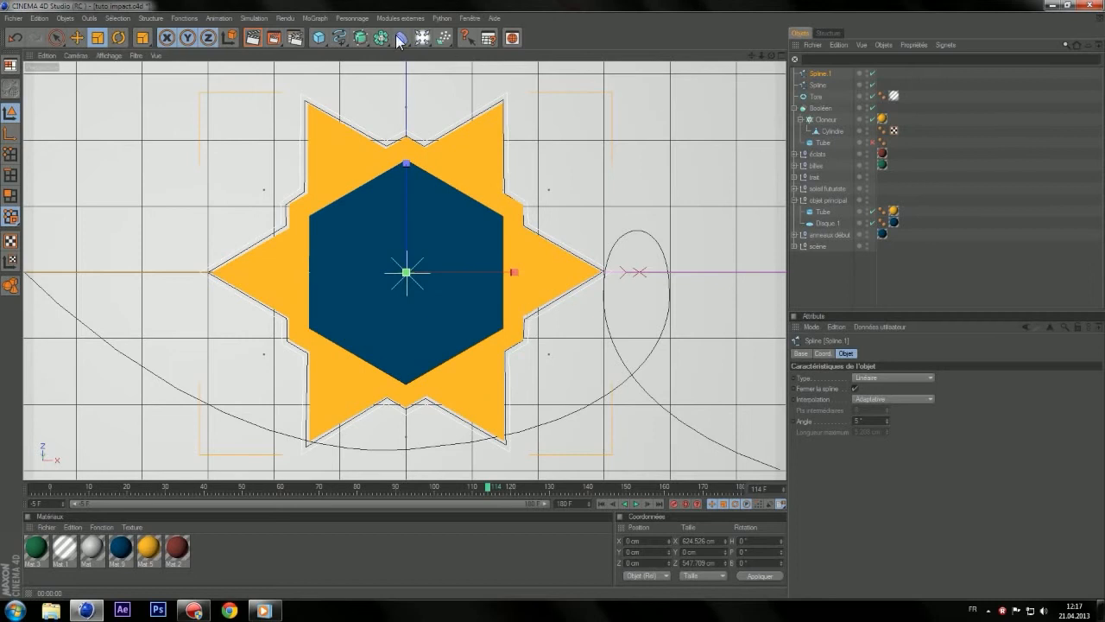
{"action": "left_click_drag", "start_coordinate": [877, 75], "coordinate": [831, 84]}
{"action": "right_click", "coordinate": [820, 83]}
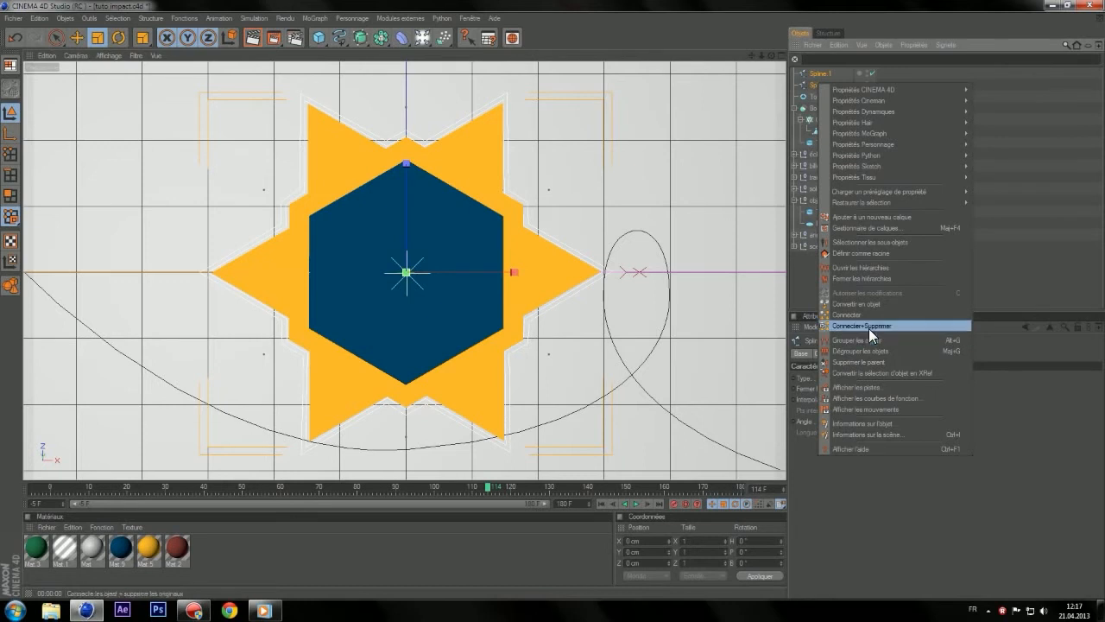
{"action": "left_click", "coordinate": [1084, 271]}
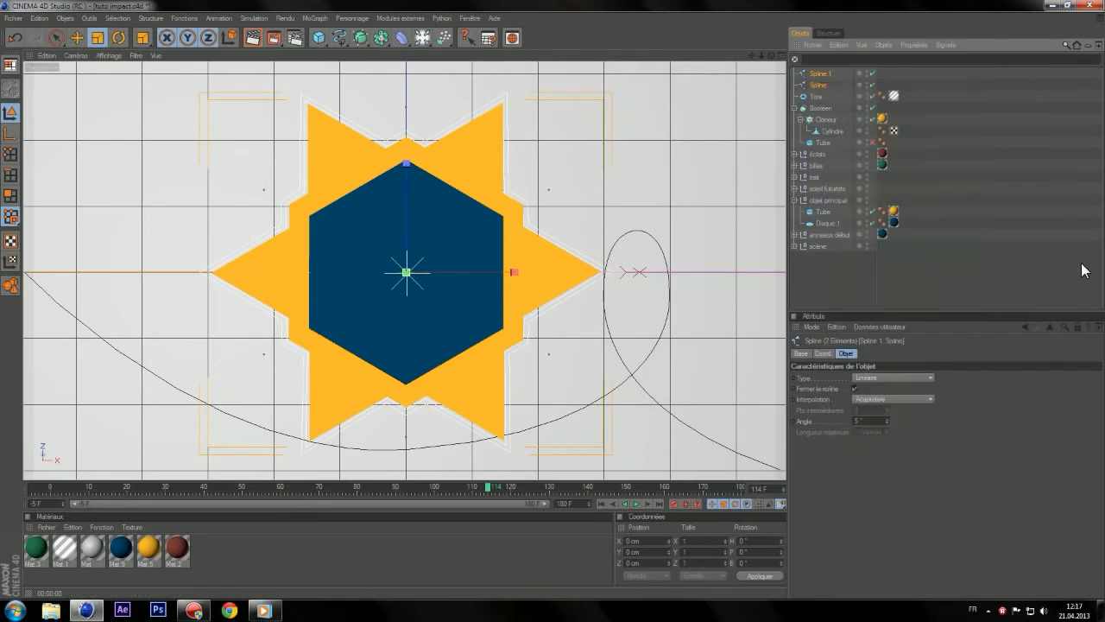
{"action": "left_click", "coordinate": [840, 77]}
{"action": "left_click", "coordinate": [820, 85]}
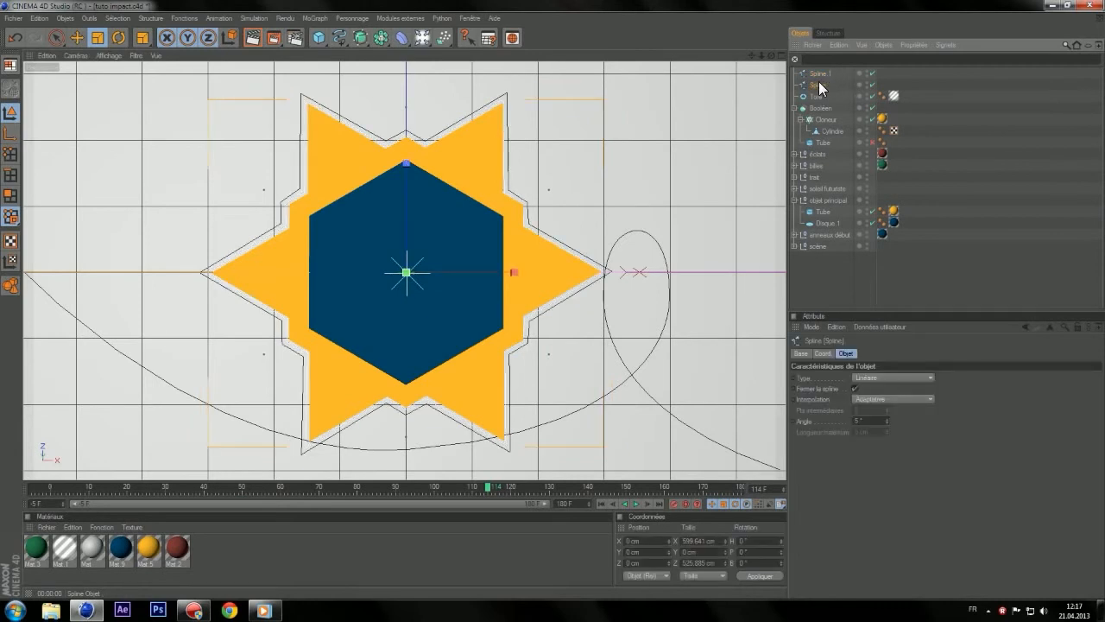
{"action": "right_click", "coordinate": [820, 86]}
{"action": "left_click", "coordinate": [381, 37]}
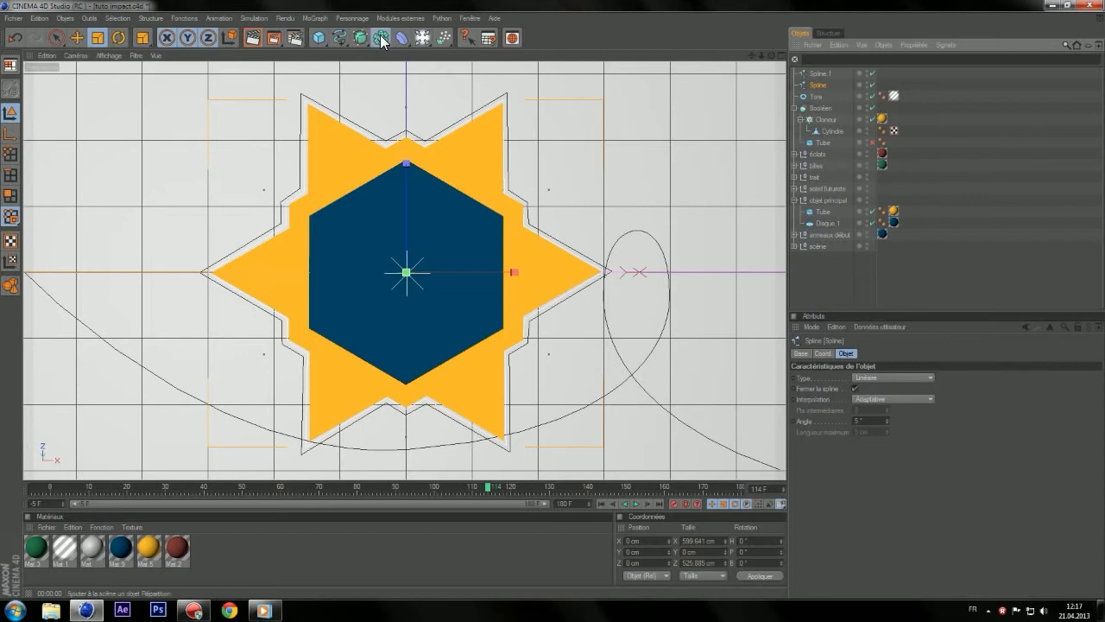
{"action": "key", "text": "Delete"}
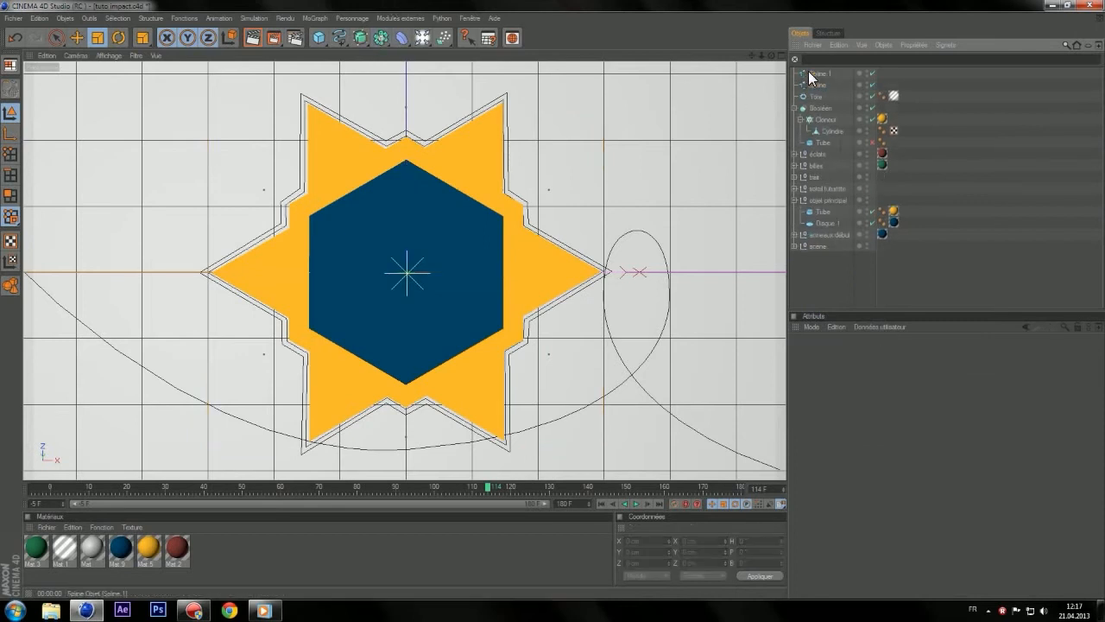
- Add an Extrude NURBS object, nest the enlarged star outline spline inside it, and select the extrusion
{"action": "left_click_drag", "start_coordinate": [360, 41], "coordinate": [406, 64]}
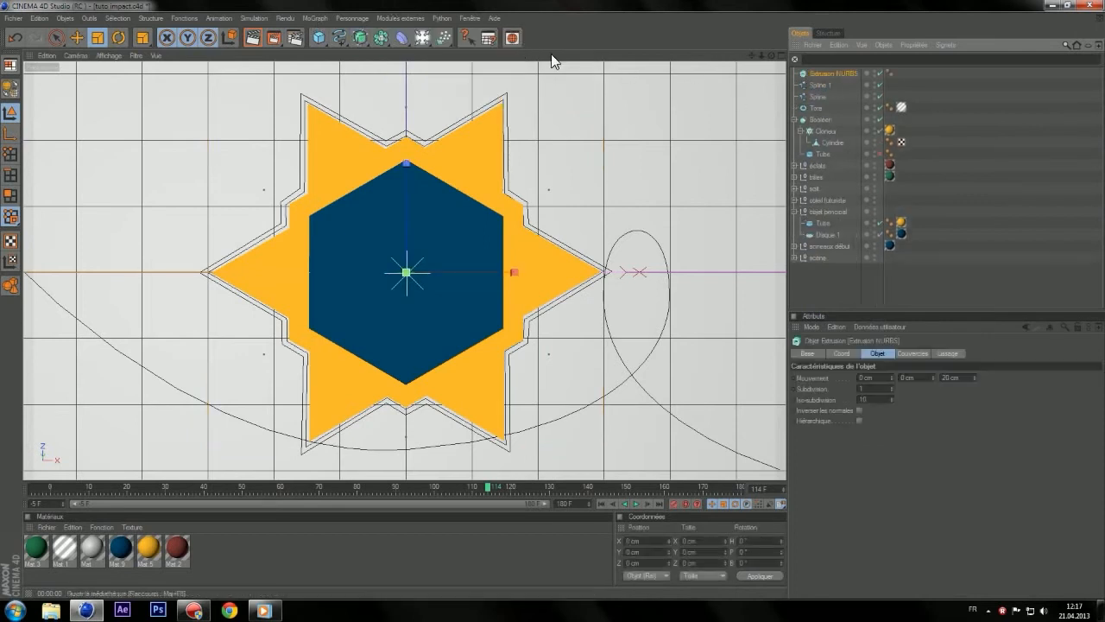
{"action": "left_click", "coordinate": [821, 86]}
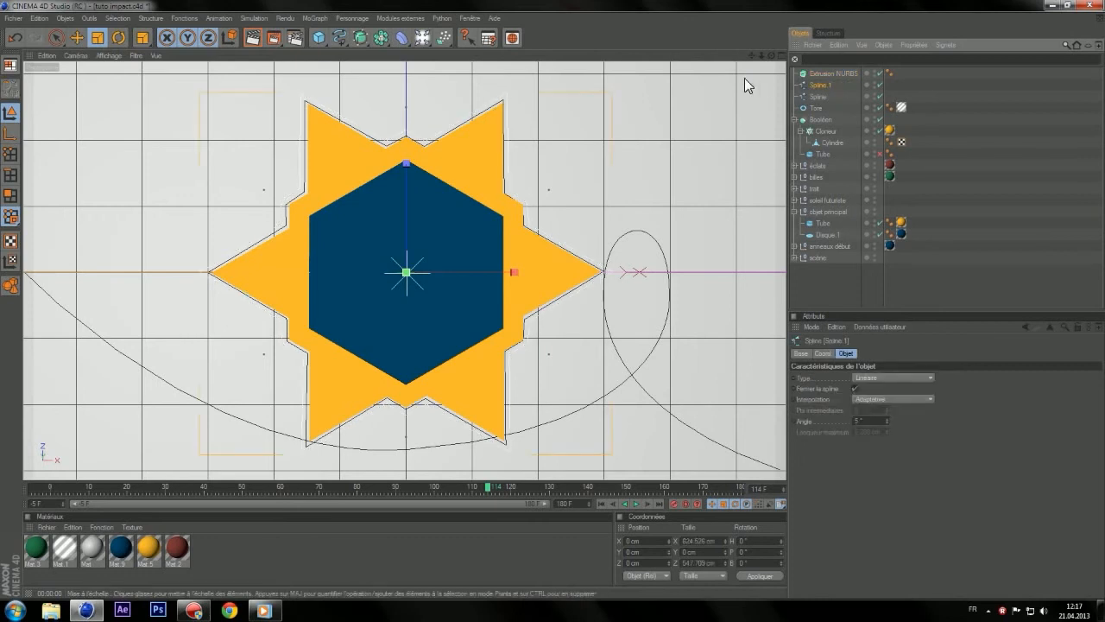
{"action": "left_click_drag", "start_coordinate": [826, 74], "coordinate": [827, 74]}
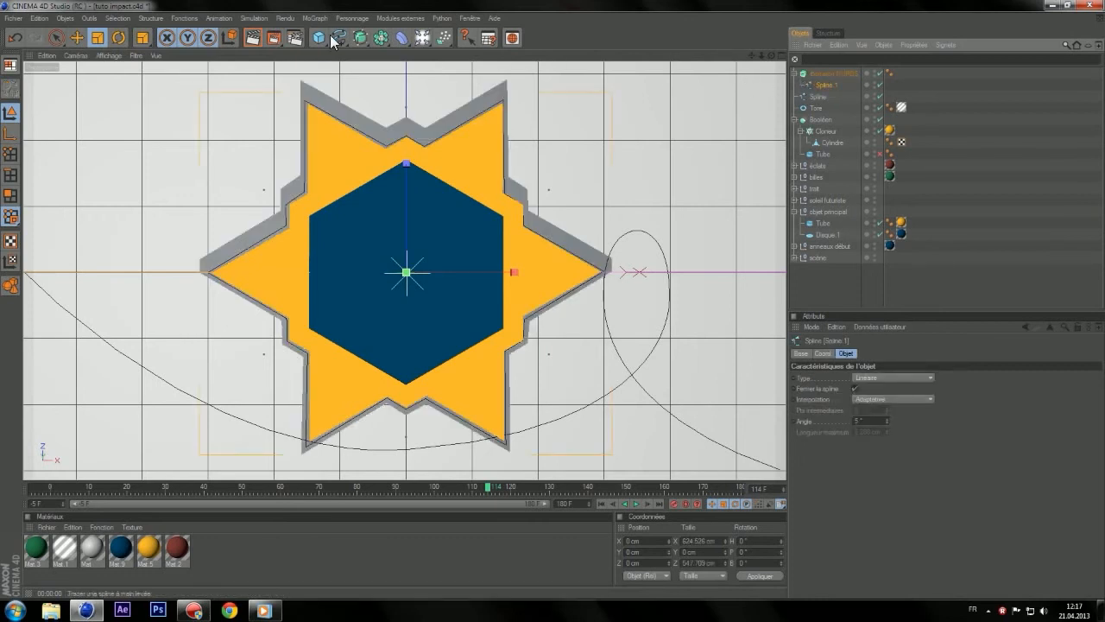
{"action": "left_click", "coordinate": [862, 74]}
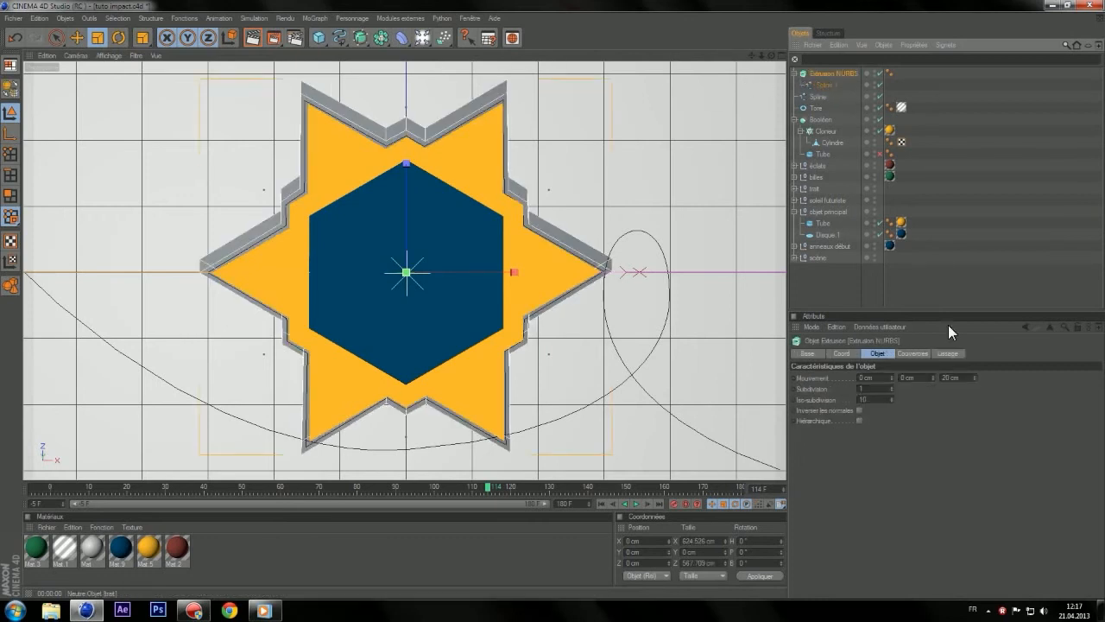
- Set the Extrusion NURBS movement to 0 cm on all axes, and add a second Extrusion NURBS containing Spline 1
{"action": "left_click", "coordinate": [953, 377]}
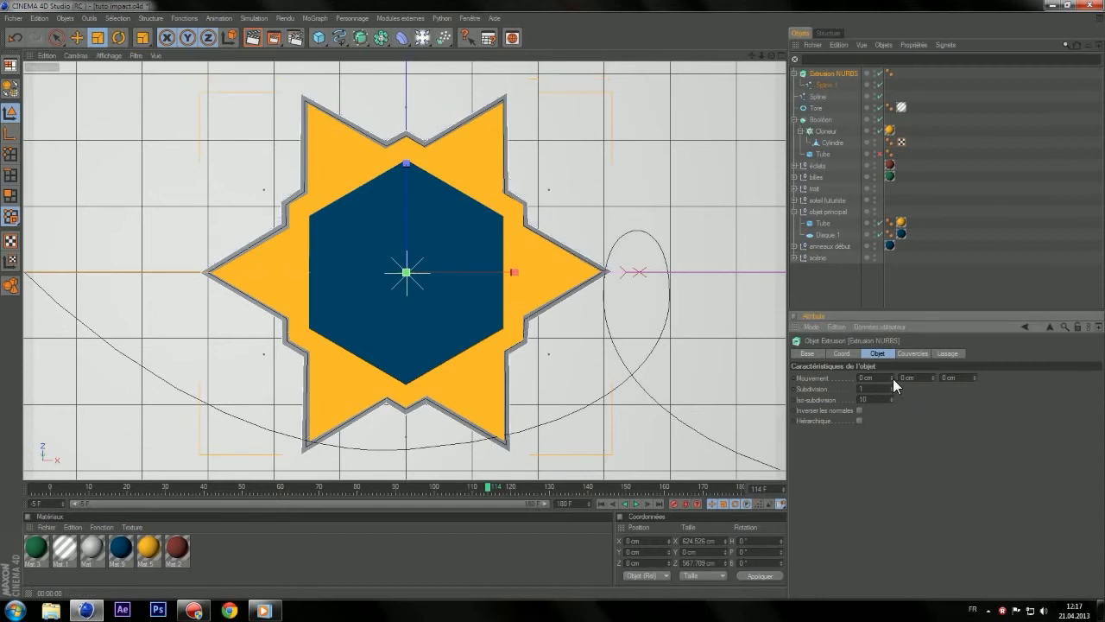
{"action": "left_click", "coordinate": [365, 35]}
{"action": "left_click", "coordinate": [517, 49]}
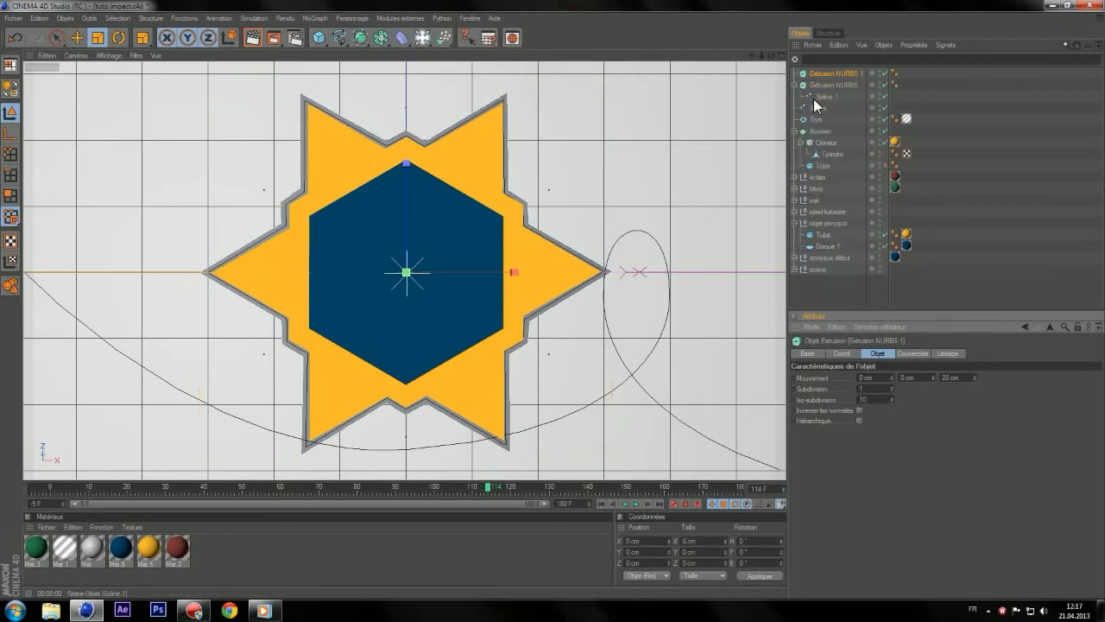
{"action": "left_click_drag", "start_coordinate": [820, 96], "coordinate": [832, 74]}
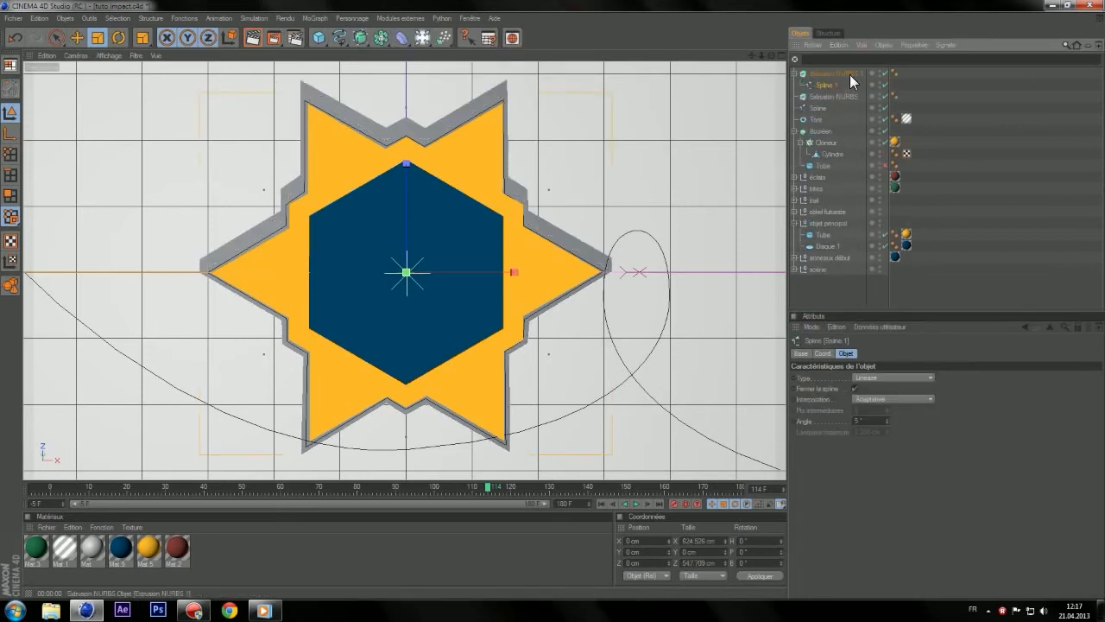
- Set the movement of Extrusion NURBS 1 to 0, 2 and 0 cm and its Y position to -1 cm
{"action": "left_click_drag", "start_coordinate": [960, 378], "coordinate": [939, 382]}
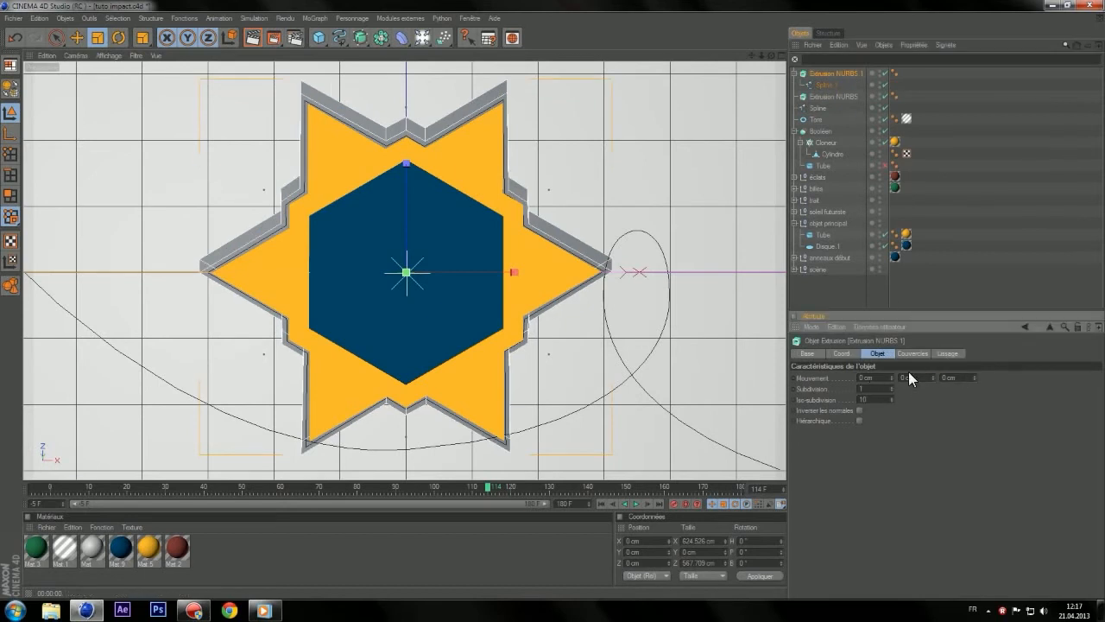
{"action": "key", "text": "Return"}
{"action": "left_click", "coordinate": [933, 376]}
{"action": "left_click", "coordinate": [668, 554]}
{"action": "left_click", "coordinate": [751, 575]}
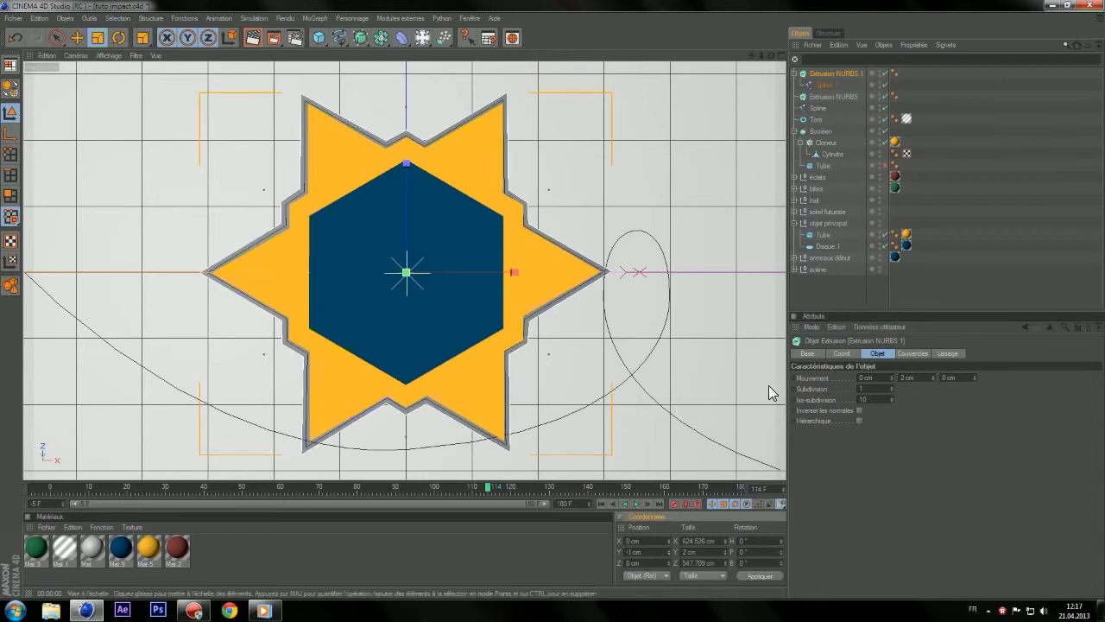
- Add a Boolean object, nest both Extrusion NURBS objects inside it, and render a preview of the view
{"action": "left_click", "coordinate": [380, 38]}
{"action": "left_click", "coordinate": [508, 49]}
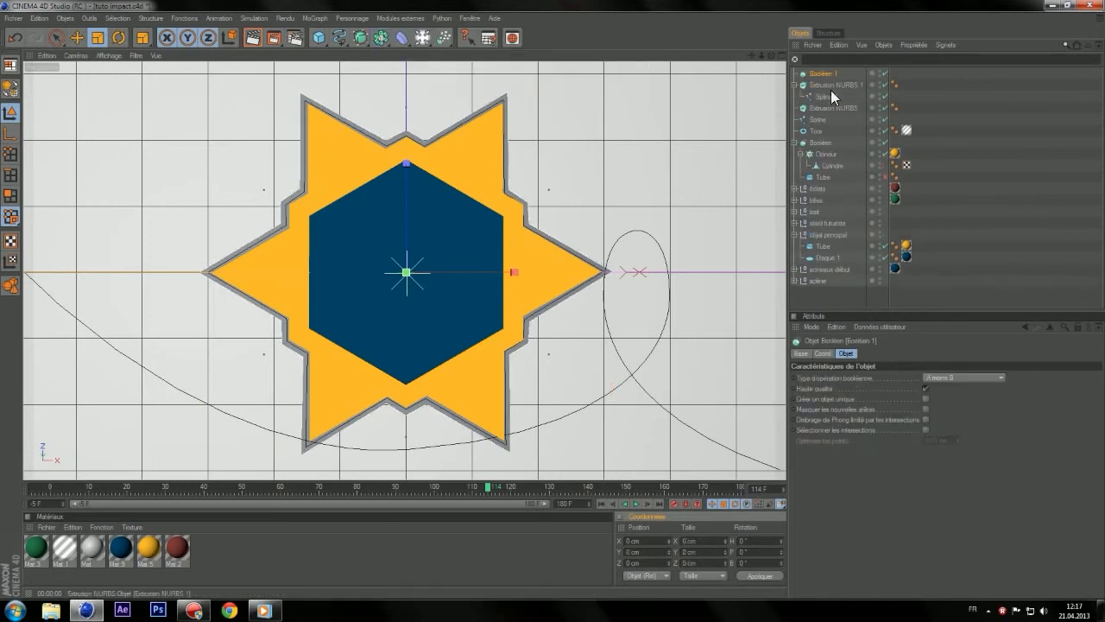
{"action": "double_click", "coordinate": [825, 84]}
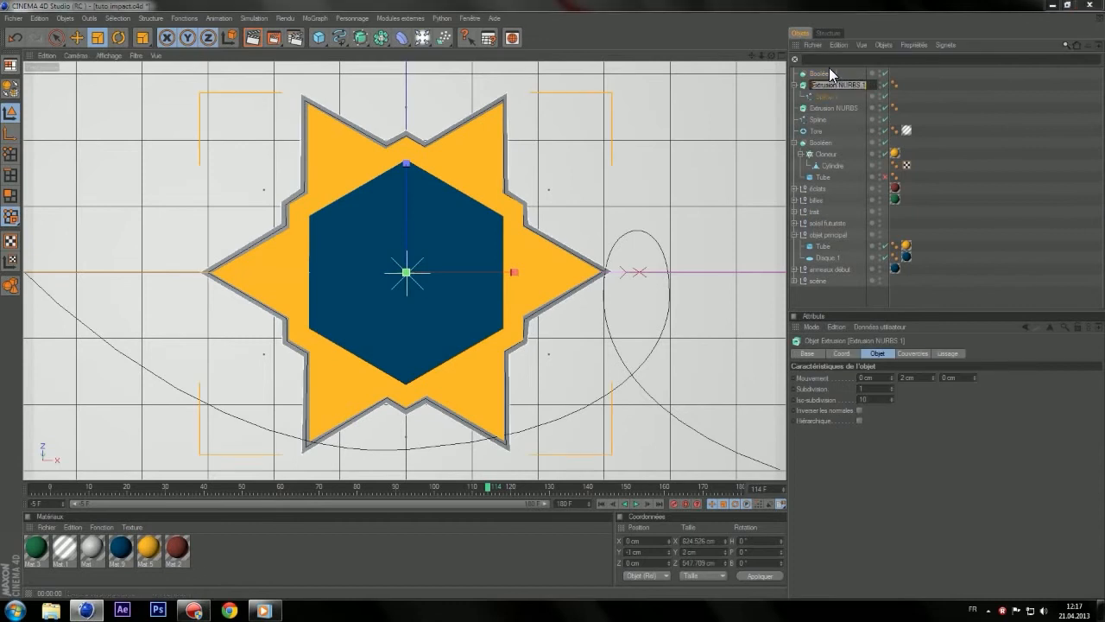
{"action": "left_click_drag", "start_coordinate": [825, 85], "coordinate": [823, 73]}
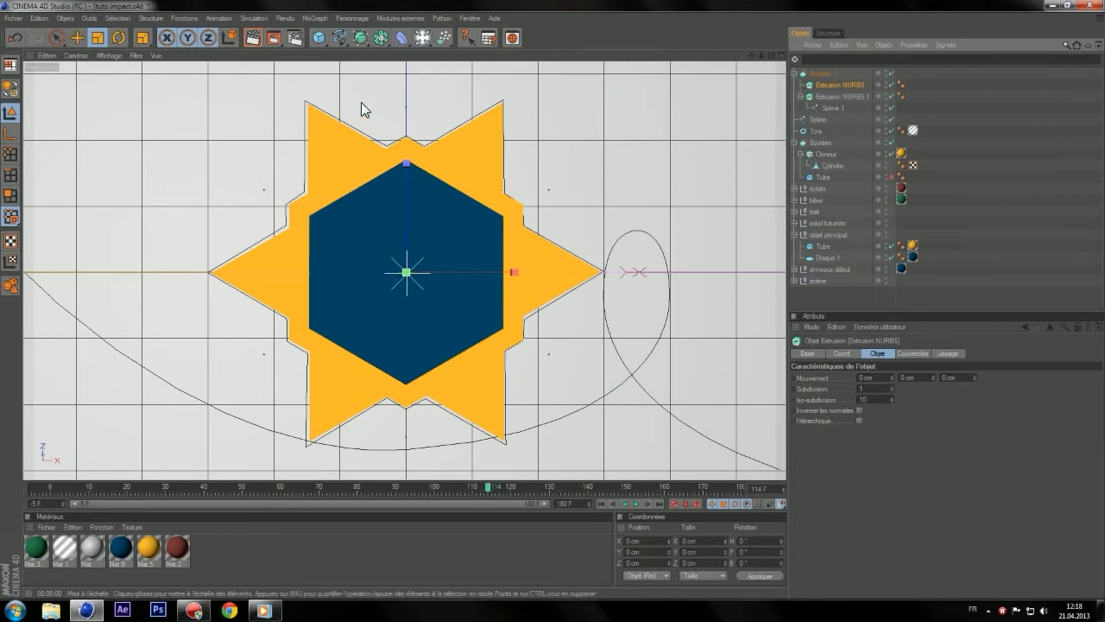
{"action": "left_click", "coordinate": [251, 39]}
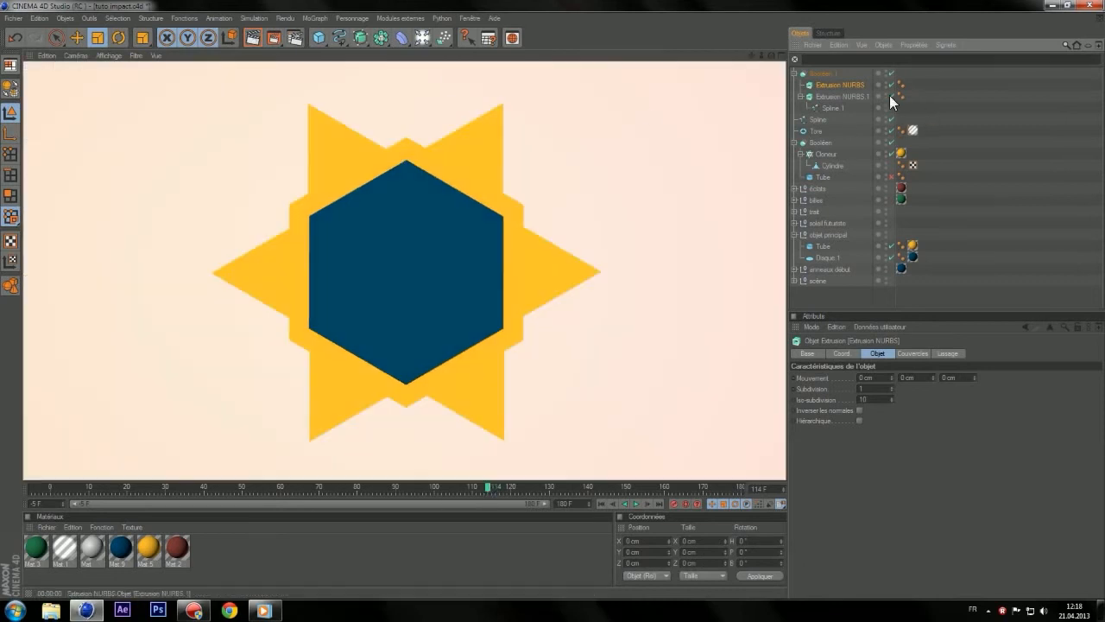
{"action": "left_click", "coordinate": [832, 86]}
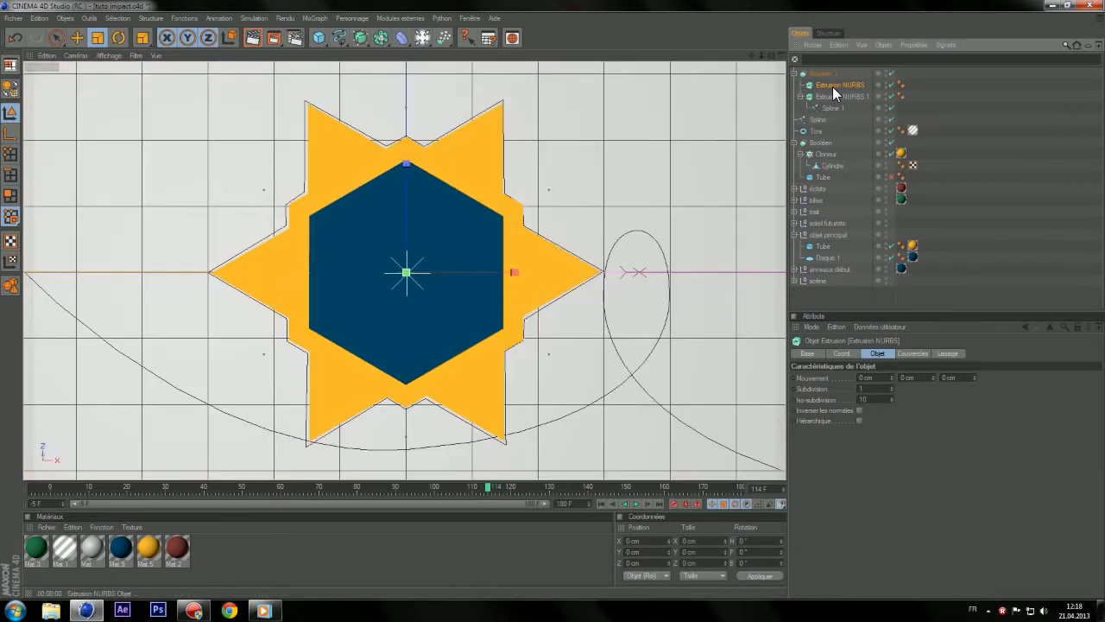
{"action": "left_click", "coordinate": [76, 38]}
{"action": "left_click_drag", "start_coordinate": [509, 272], "coordinate": [397, 272]}
{"action": "left_click", "coordinate": [16, 40]}
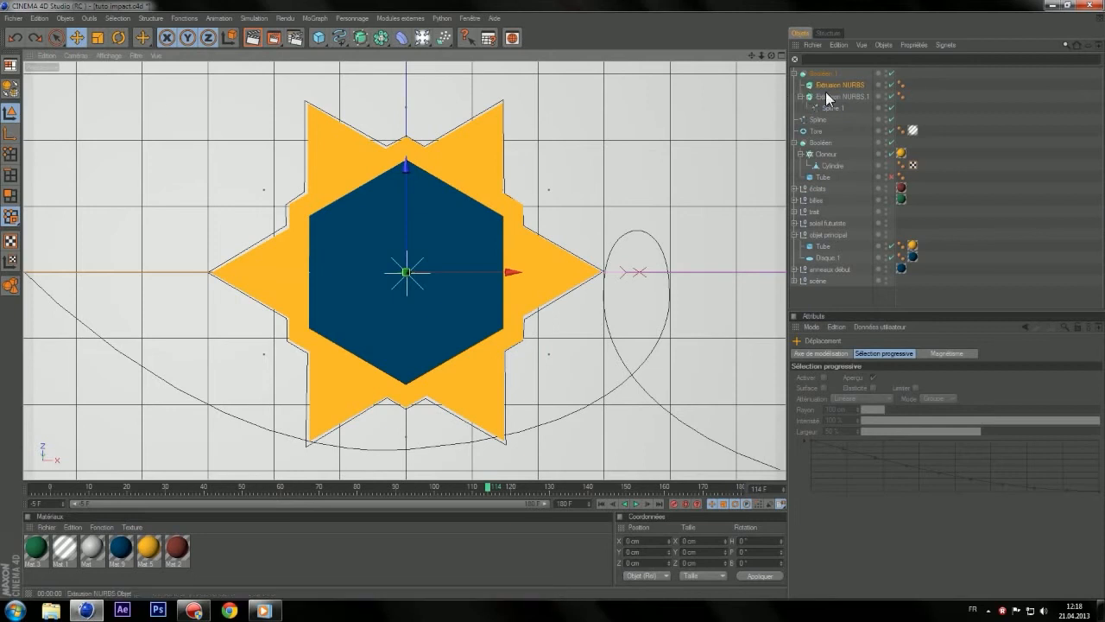
- Put the loose Spline inside Extrusion NURBS and place Extrusion NURBS 1 first in the new Boolean object
{"action": "left_click_drag", "start_coordinate": [818, 123], "coordinate": [826, 90]}
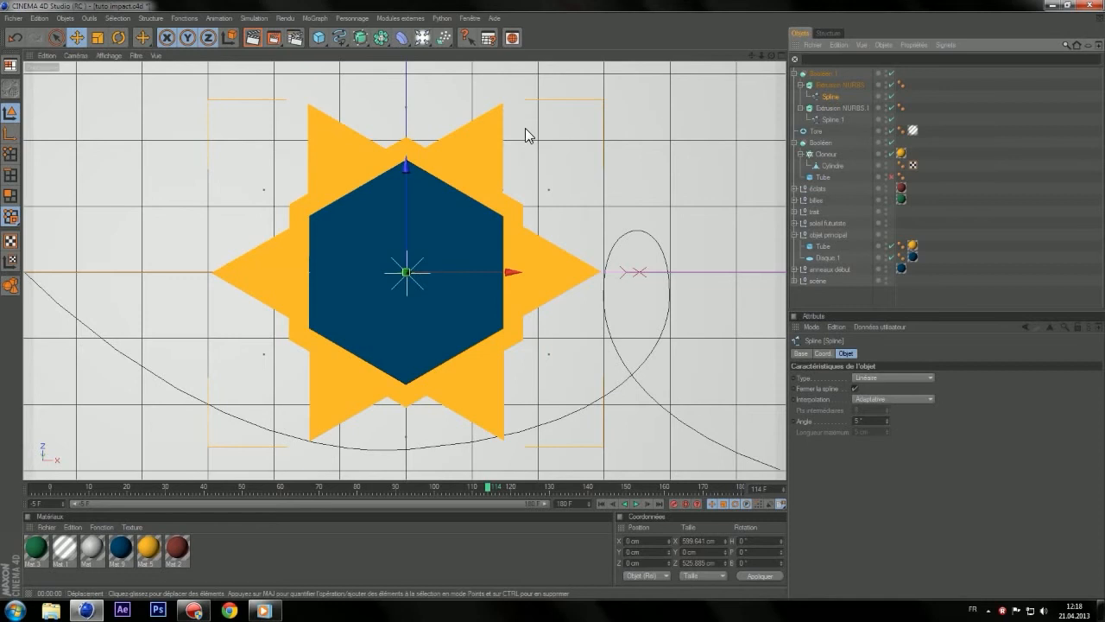
{"action": "mouse_move", "coordinate": [444, 285]}
{"action": "left_mouse_down"}
{"action": "mouse_move", "coordinate": [603, 285]}
{"action": "mouse_move", "coordinate": [426, 272]}
{"action": "left_mouse_up"}
{"action": "left_click", "coordinate": [15, 38]}
{"action": "left_click_drag", "start_coordinate": [831, 108], "coordinate": [830, 78]}
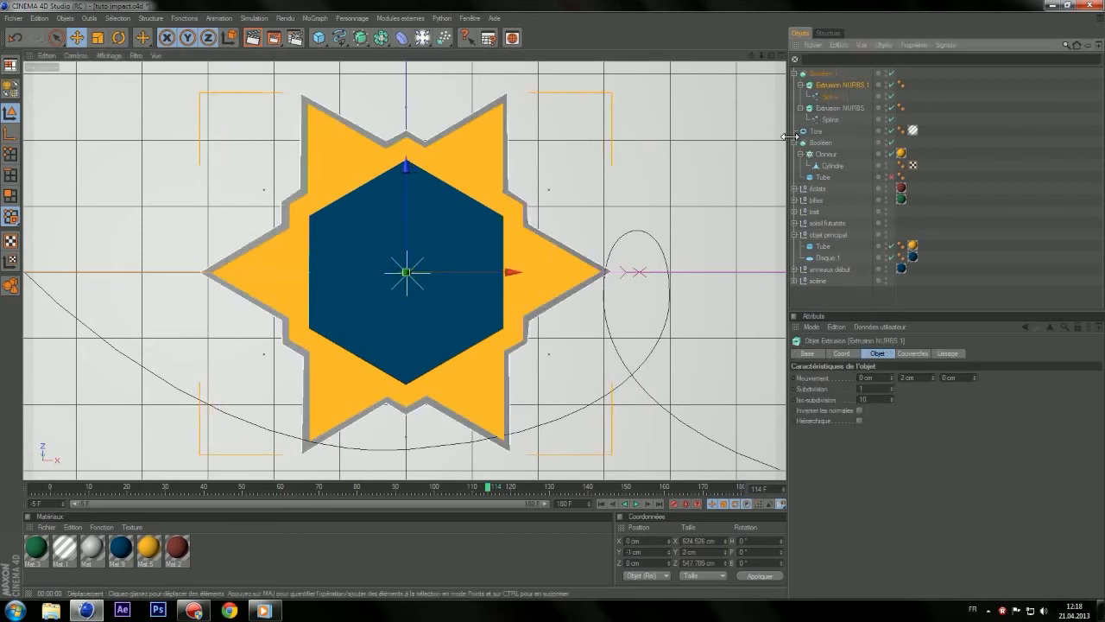
- Try to scale the Spline inside Extrusion NURBS, and undo each scaling
{"action": "left_click", "coordinate": [838, 108]}
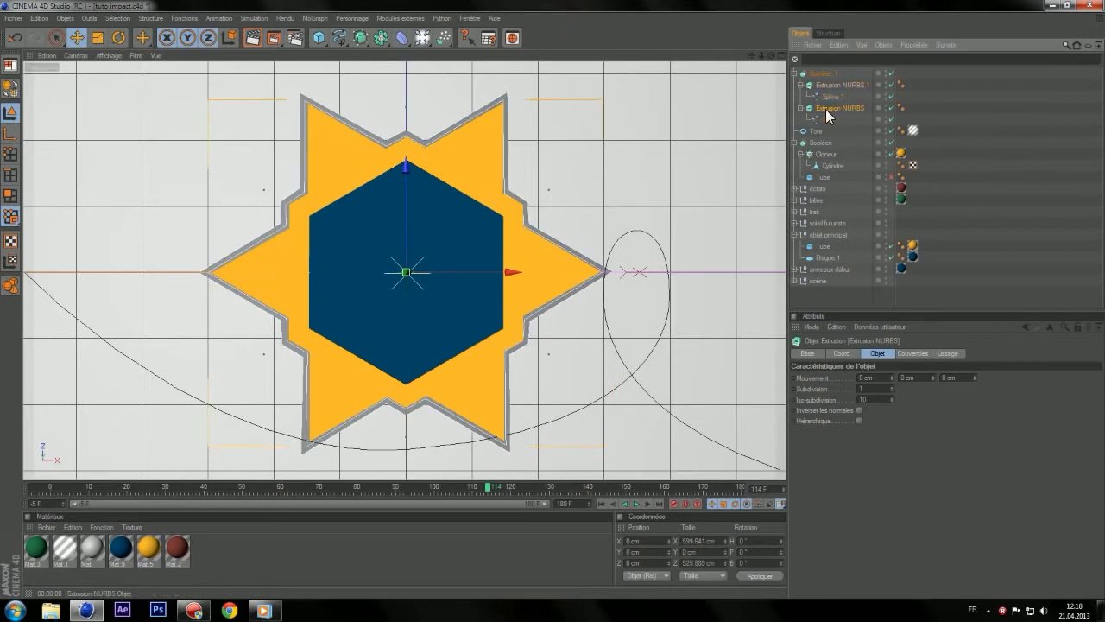
{"action": "left_click", "coordinate": [831, 117]}
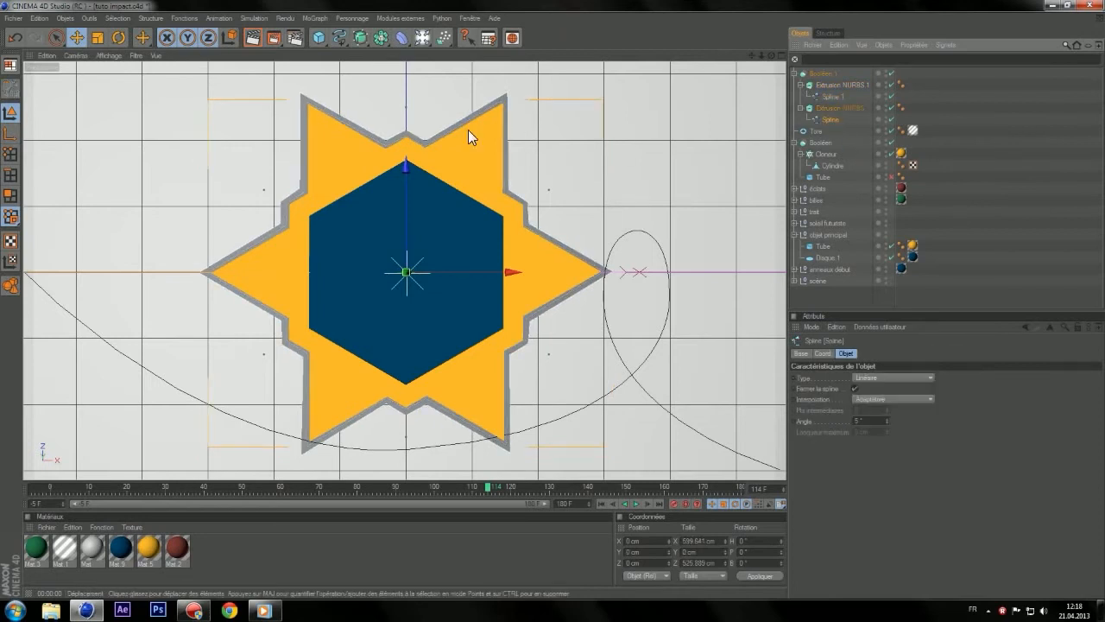
{"action": "left_click", "coordinate": [97, 37]}
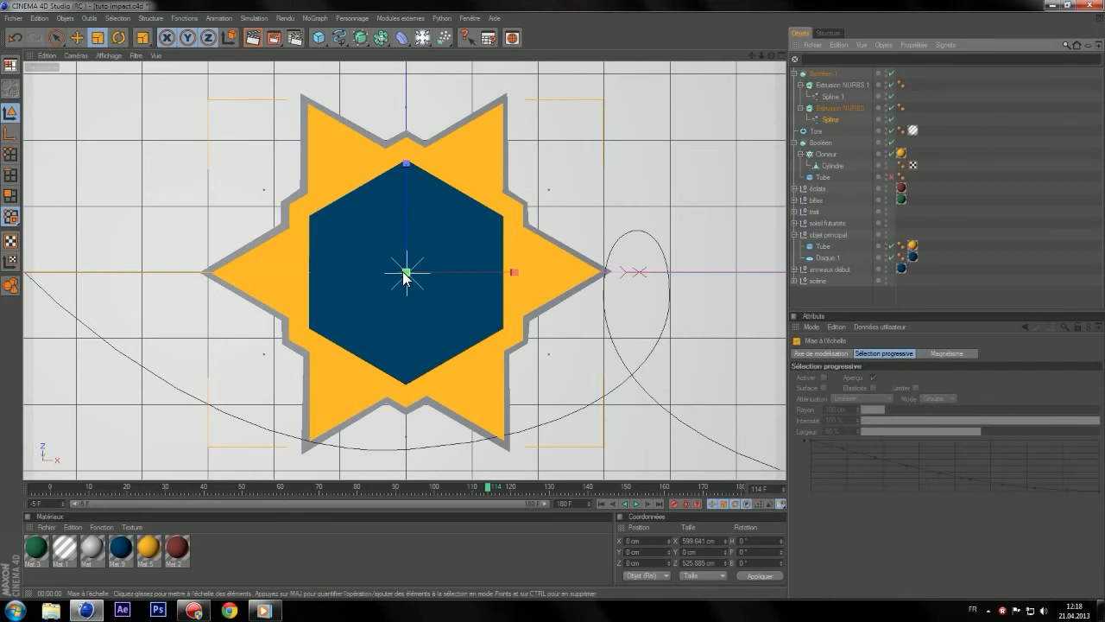
{"action": "left_click_drag", "start_coordinate": [514, 272], "coordinate": [628, 272]}
{"action": "key", "text": "ctrl+z"}
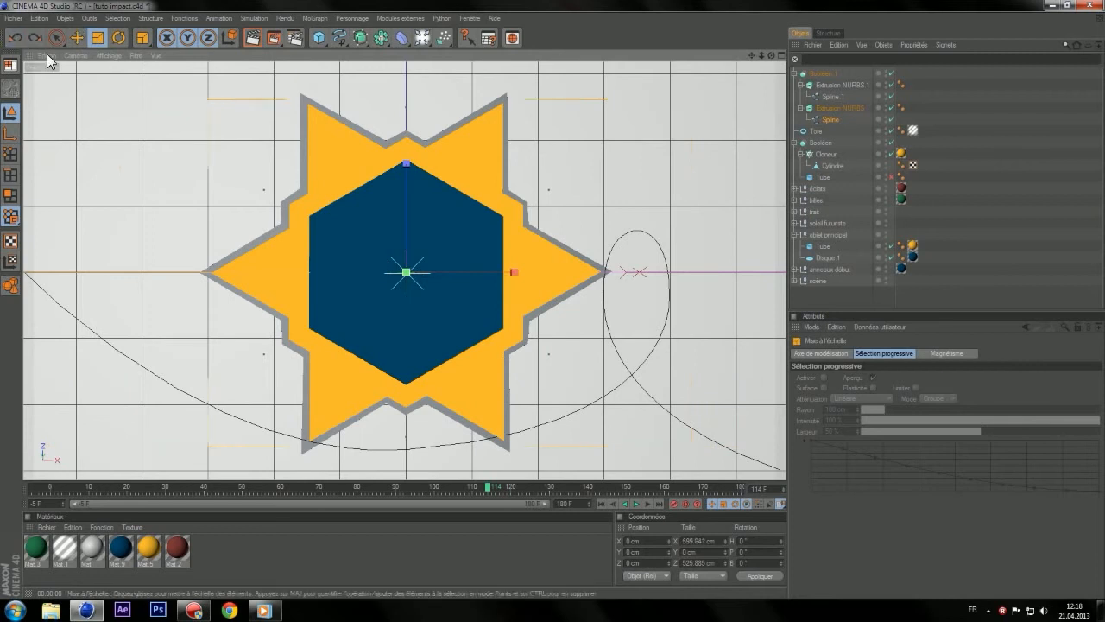
{"action": "middle_click", "coordinate": [643, 307]}
{"action": "middle_click", "coordinate": [315, 204]}
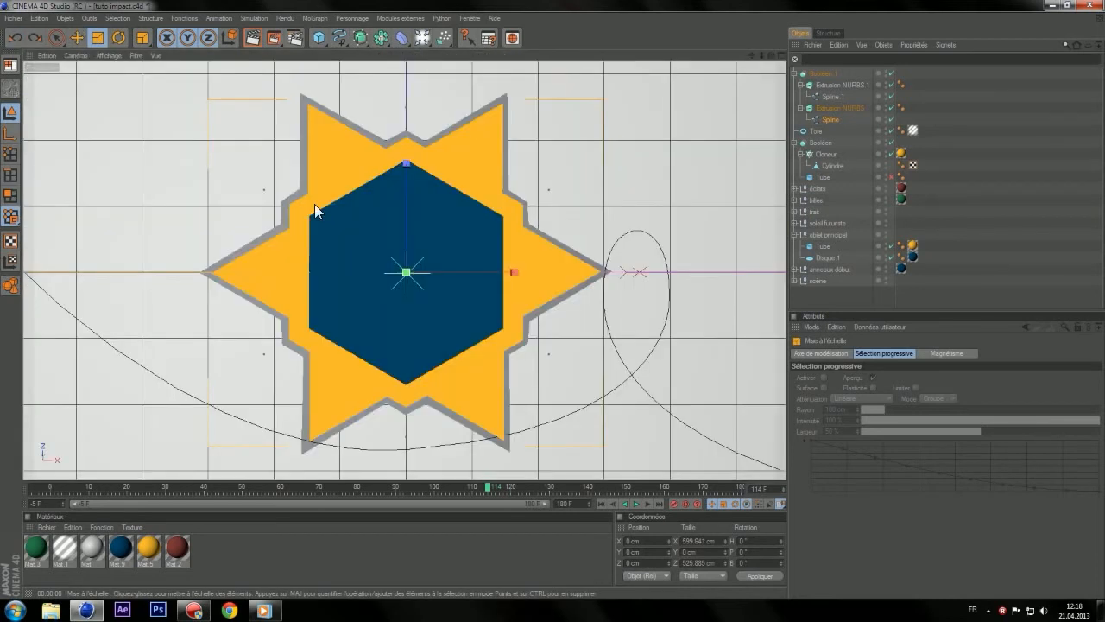
{"action": "left_click_drag", "start_coordinate": [412, 297], "coordinate": [415, 273], "text": "alt"}
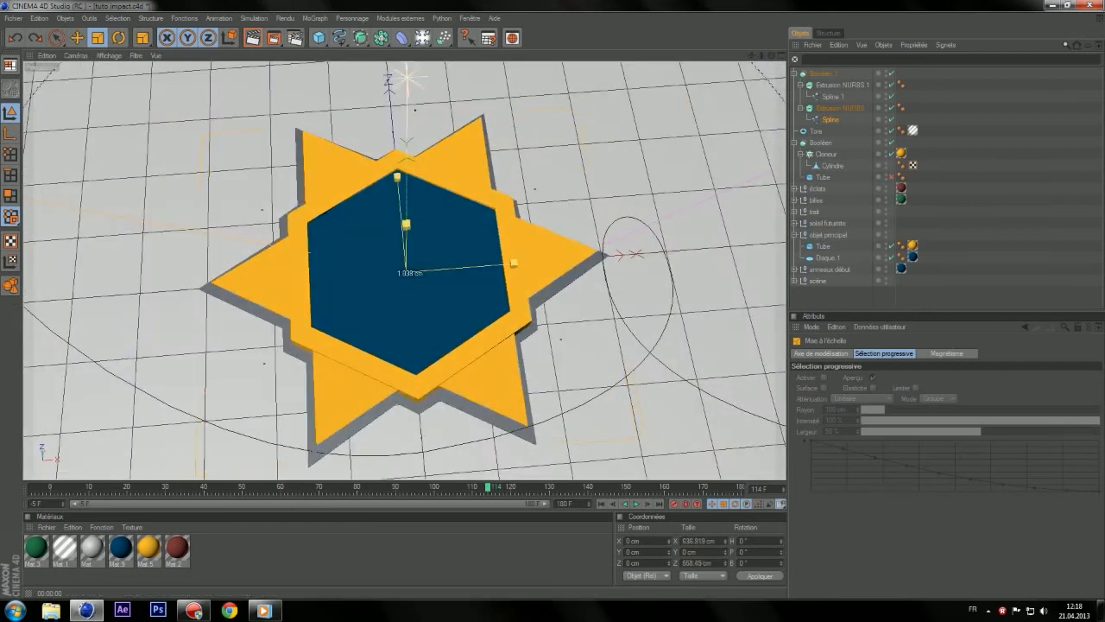
{"action": "left_click", "coordinate": [16, 37]}
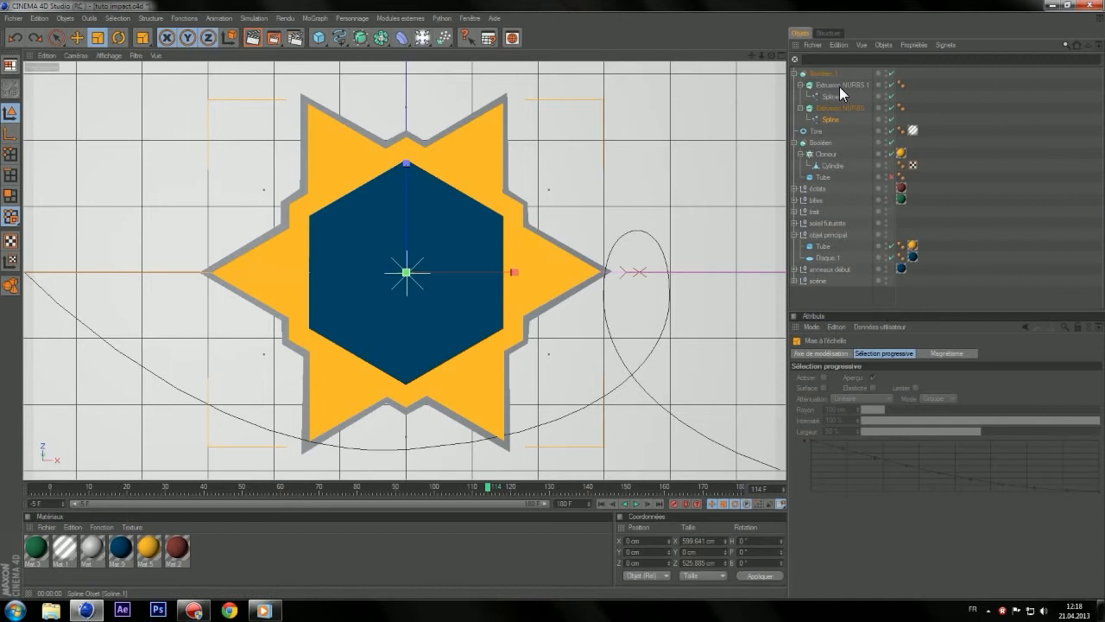
- Set the Y movement of Extrusion NURBS to 6 cm and its Y position to -2 cm so it cuts through the outer extrusion
{"action": "left_click", "coordinate": [834, 109]}
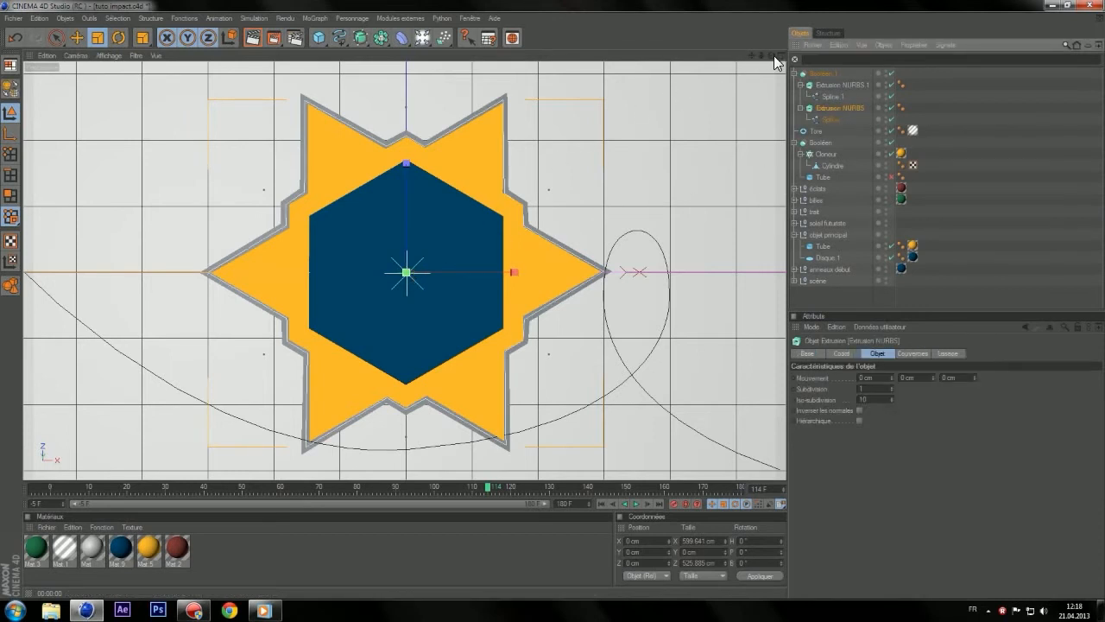
{"action": "left_click_drag", "start_coordinate": [773, 56], "coordinate": [758, 26]}
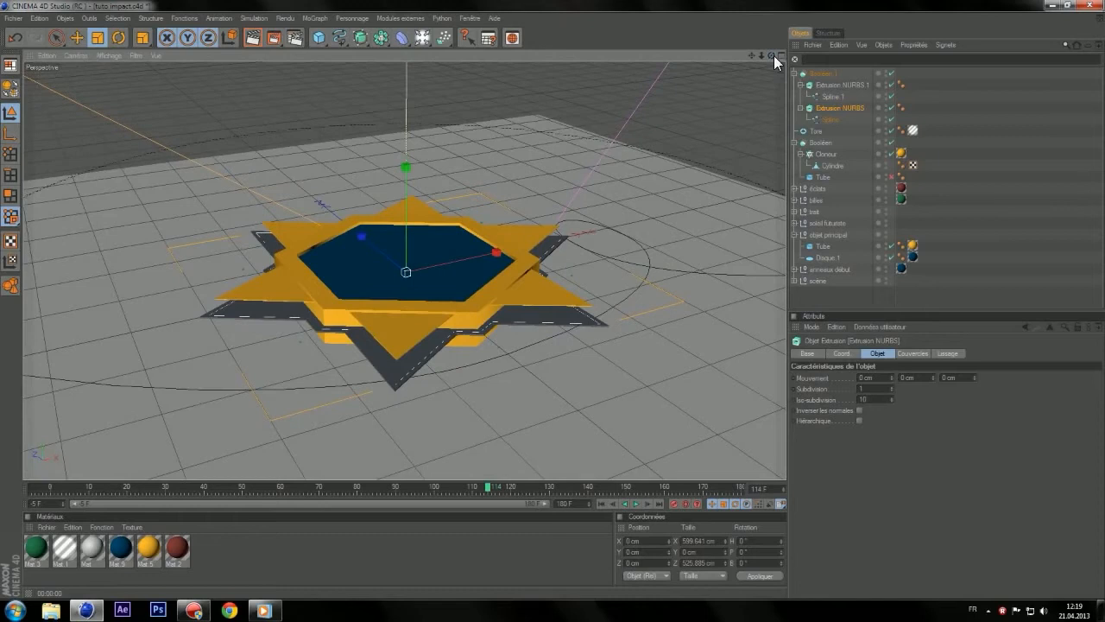
{"action": "left_click", "coordinate": [932, 376]}
{"action": "left_click", "coordinate": [932, 376]}
{"action": "left_click", "coordinate": [932, 376]}
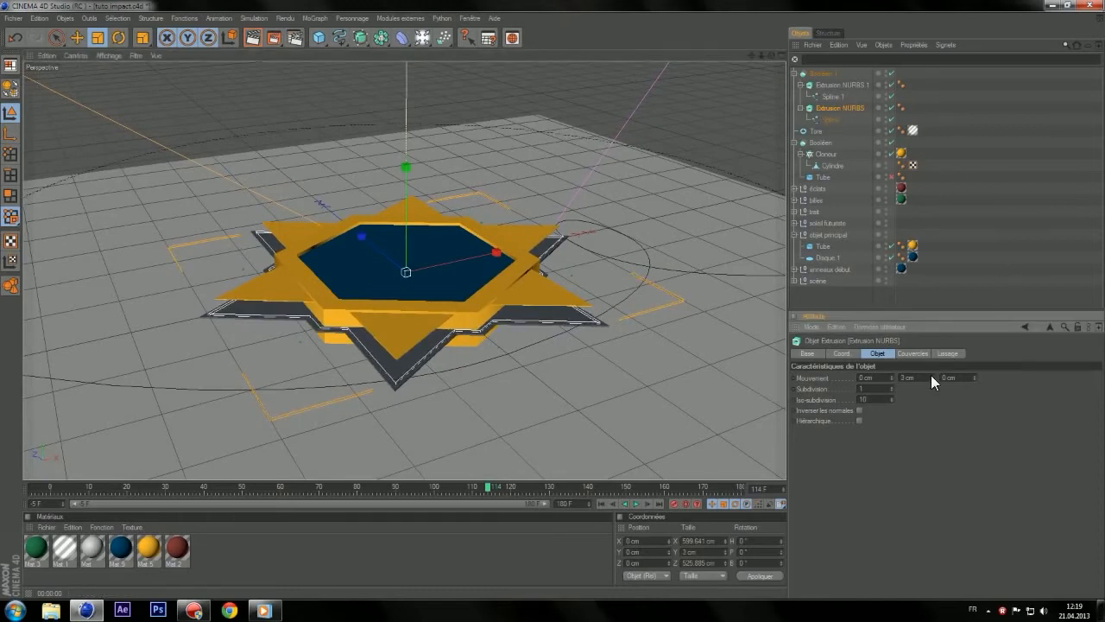
{"action": "left_click", "coordinate": [932, 377]}
{"action": "left_click", "coordinate": [932, 377]}
{"action": "left_click", "coordinate": [932, 376]}
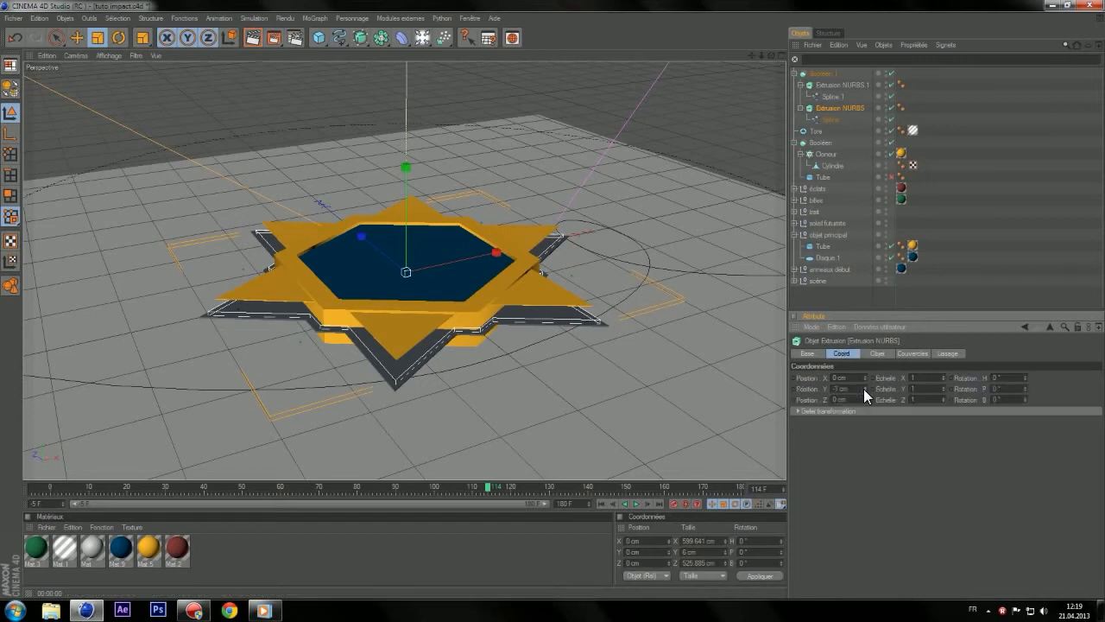
{"action": "left_click", "coordinate": [865, 392]}
{"action": "left_click", "coordinate": [865, 391]}
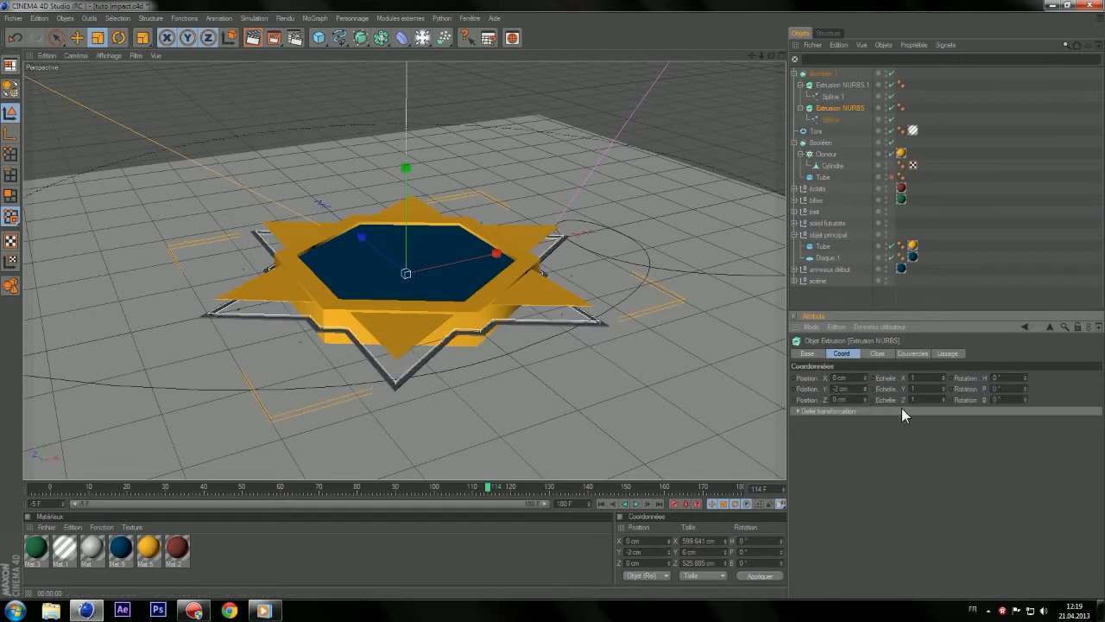
- Return to the view facing the star from above and step through the animation to frame 113
{"action": "middle_click", "coordinate": [471, 366]}
{"action": "middle_click", "coordinate": [522, 192]}
{"action": "middle_click", "coordinate": [521, 195]}
{"action": "middle_click", "coordinate": [216, 185]}
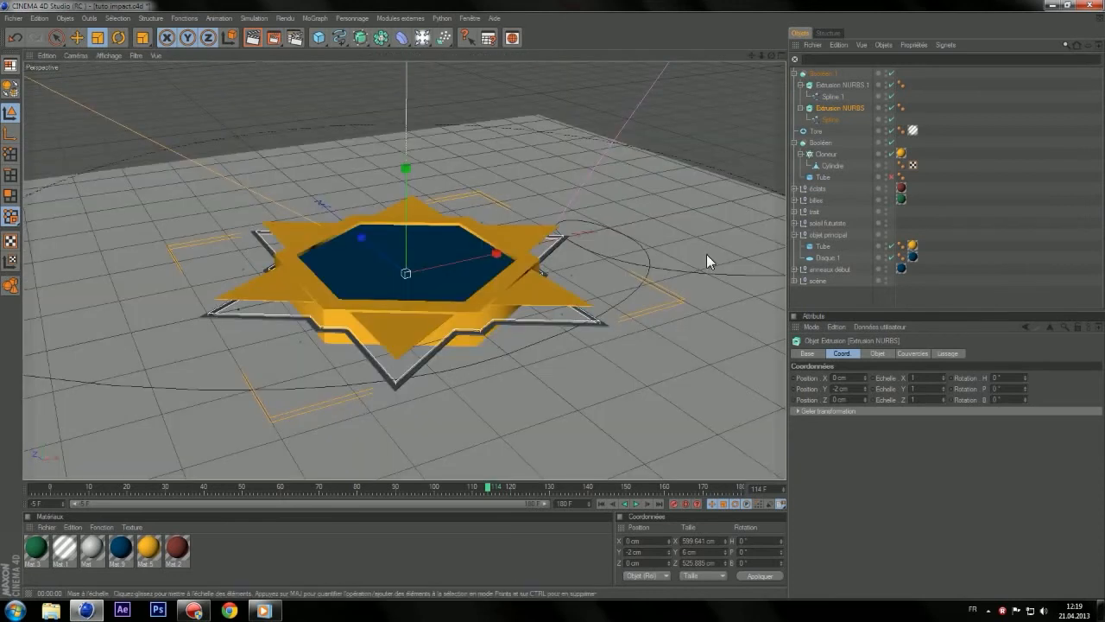
{"action": "mouse_move", "coordinate": [487, 486]}
{"action": "left_mouse_down"}
{"action": "mouse_move", "coordinate": [458, 486]}
{"action": "mouse_move", "coordinate": [477, 490]}
{"action": "left_mouse_up"}
{"action": "scroll", "coordinate": [507, 471], "scroll_direction": "up", "scroll_amount": 3}
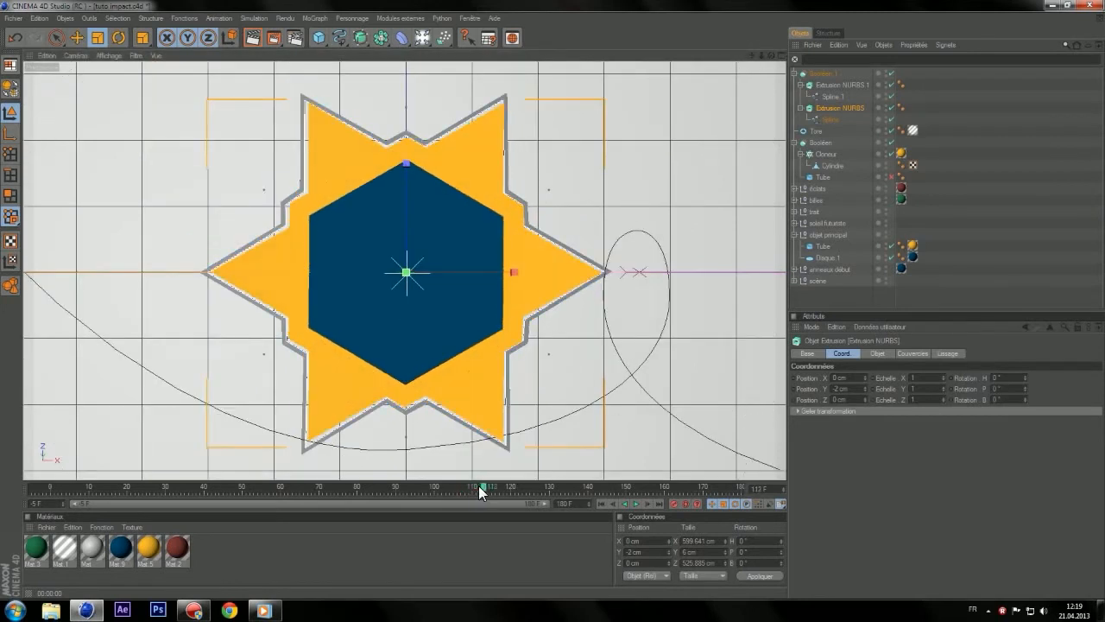
{"action": "key", "text": "f"}
{"action": "key", "text": "f"}
{"action": "key", "text": "g"}
{"action": "key", "text": "g"}
{"action": "key", "text": "g"}
{"action": "key", "text": "g"}
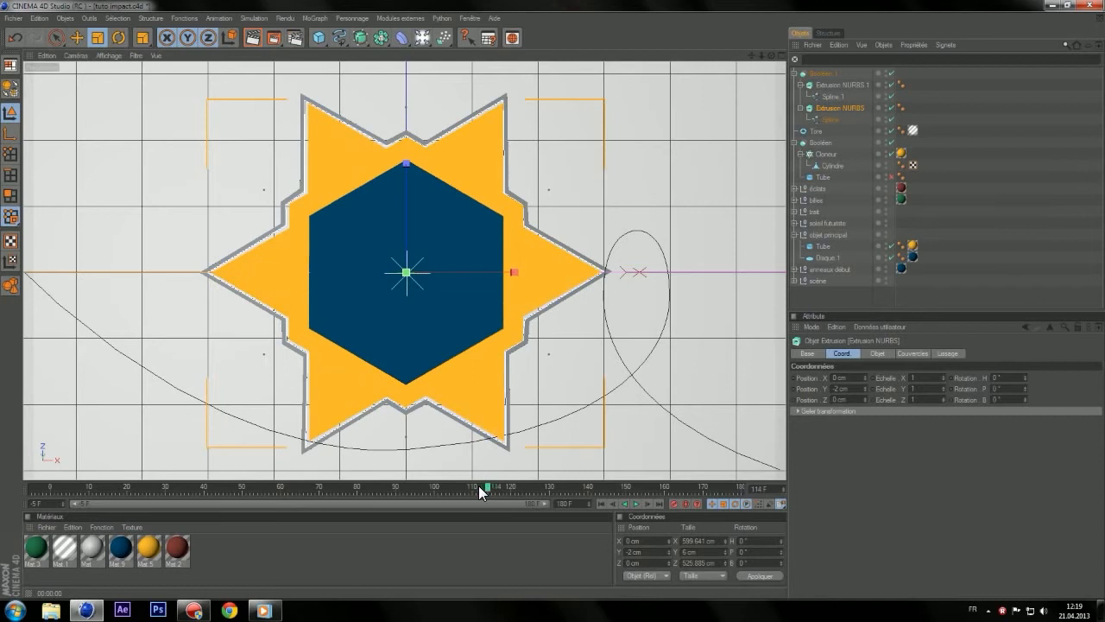
{"action": "key", "text": "f"}
{"action": "key", "text": "f"}
{"action": "left_click", "coordinate": [844, 87]}
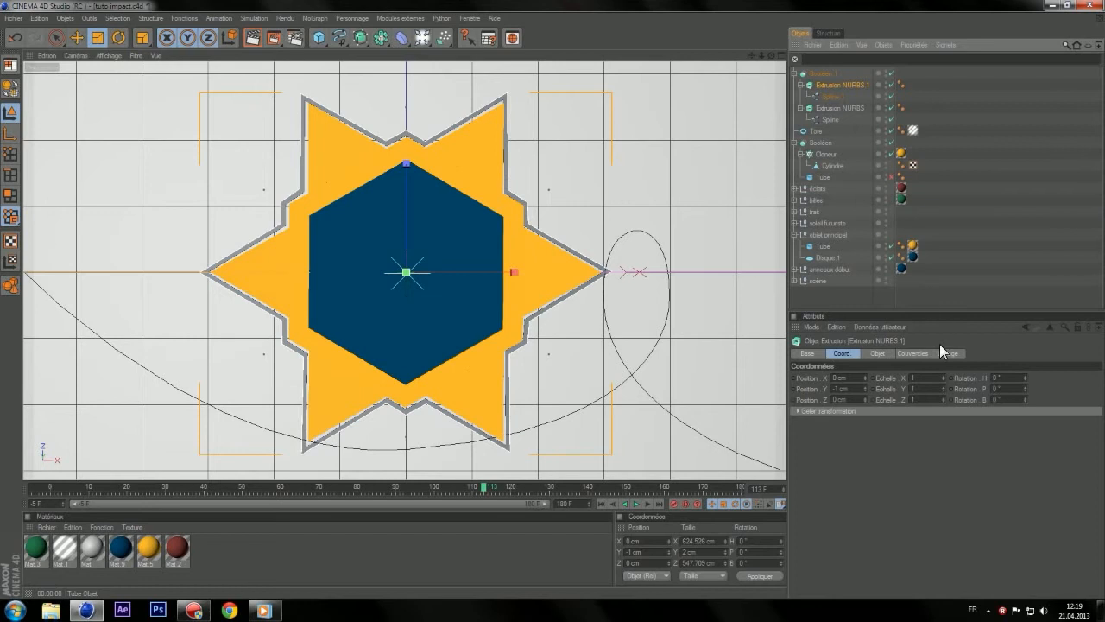
{"action": "mouse_move", "coordinate": [941, 377]}
{"action": "left_mouse_down"}
{"action": "mouse_move", "coordinate": [942, 408]}
{"action": "mouse_move", "coordinate": [941, 377]}
{"action": "left_mouse_up"}
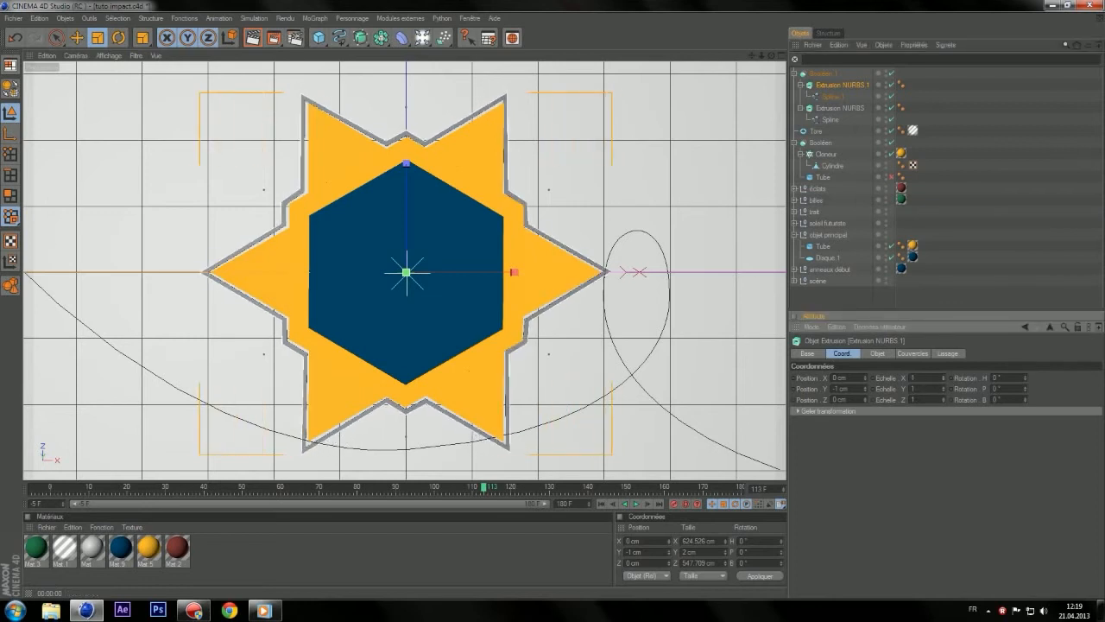
{"action": "left_click", "coordinate": [17, 38]}
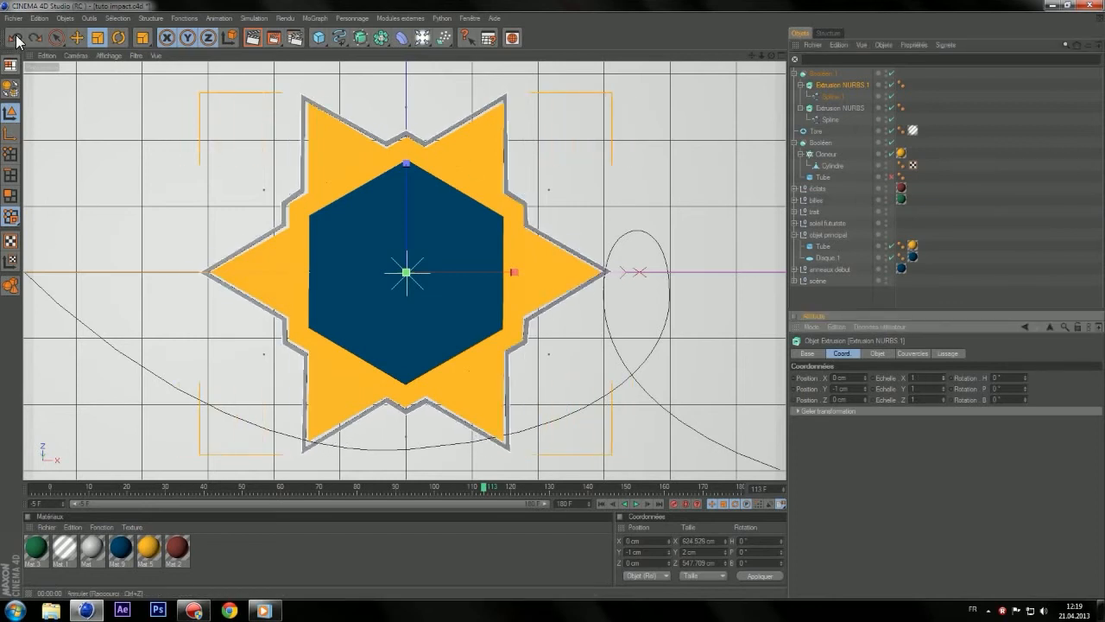
- Set the X and Z scale of Extrusion NURBS 1 and Extrusion NURBS together to 0 and keyframe both values at frame 105
{"action": "left_click", "coordinate": [841, 107]}
{"action": "left_click_drag", "start_coordinate": [908, 80], "coordinate": [831, 110]}
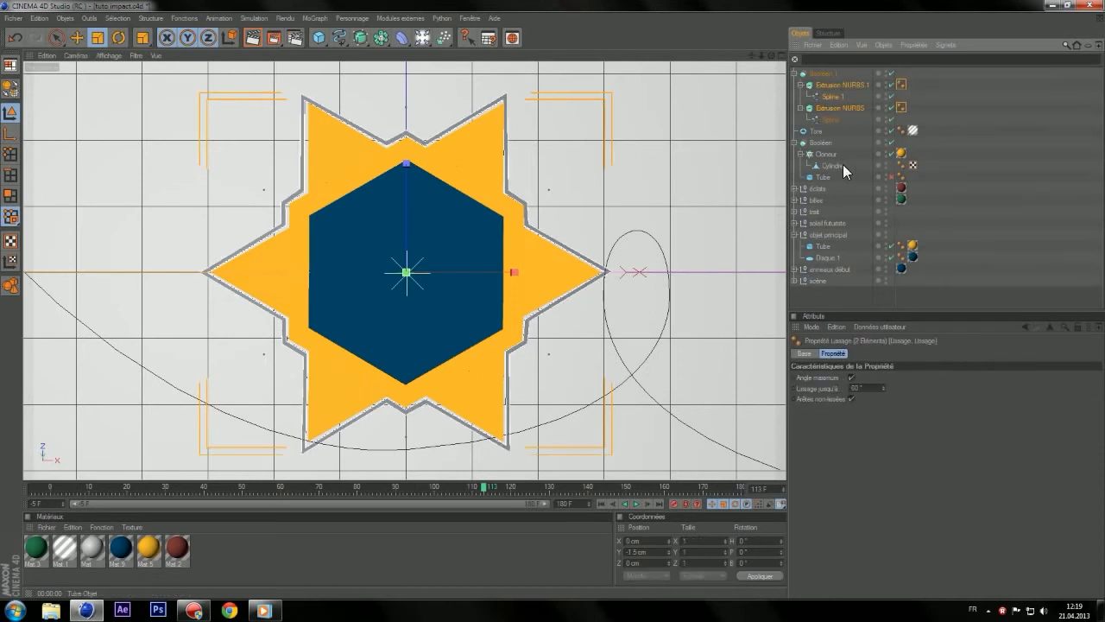
{"action": "left_click", "coordinate": [858, 84]}
{"action": "left_click", "coordinate": [857, 85]}
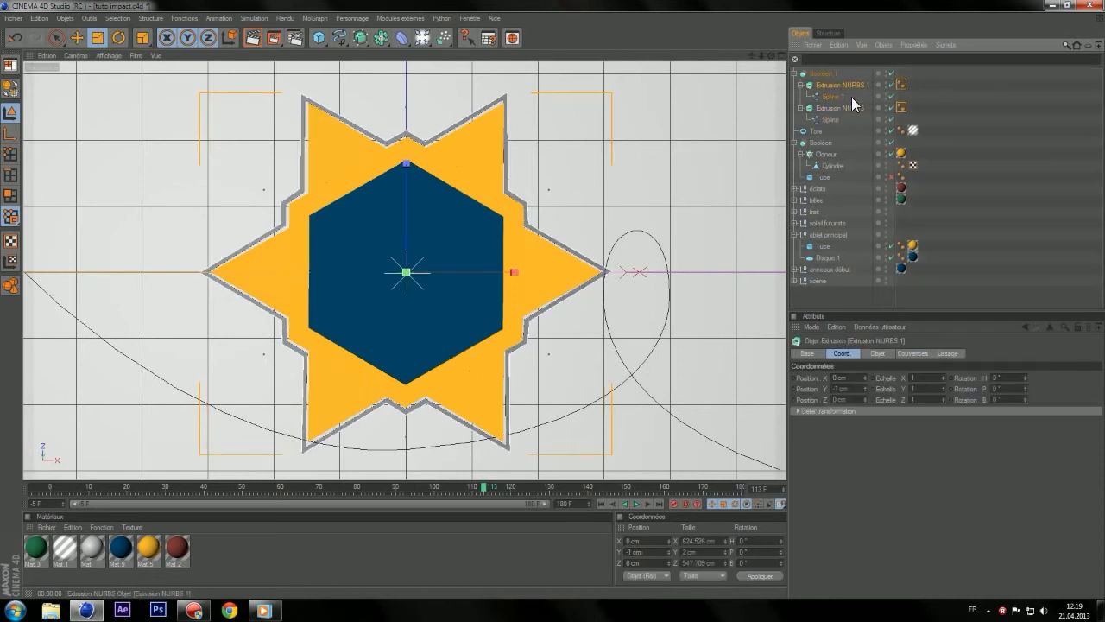
{"action": "left_click", "coordinate": [846, 108], "text": "shift"}
{"action": "left_click", "coordinate": [848, 84]}
{"action": "left_click", "coordinate": [839, 108], "text": "shift"}
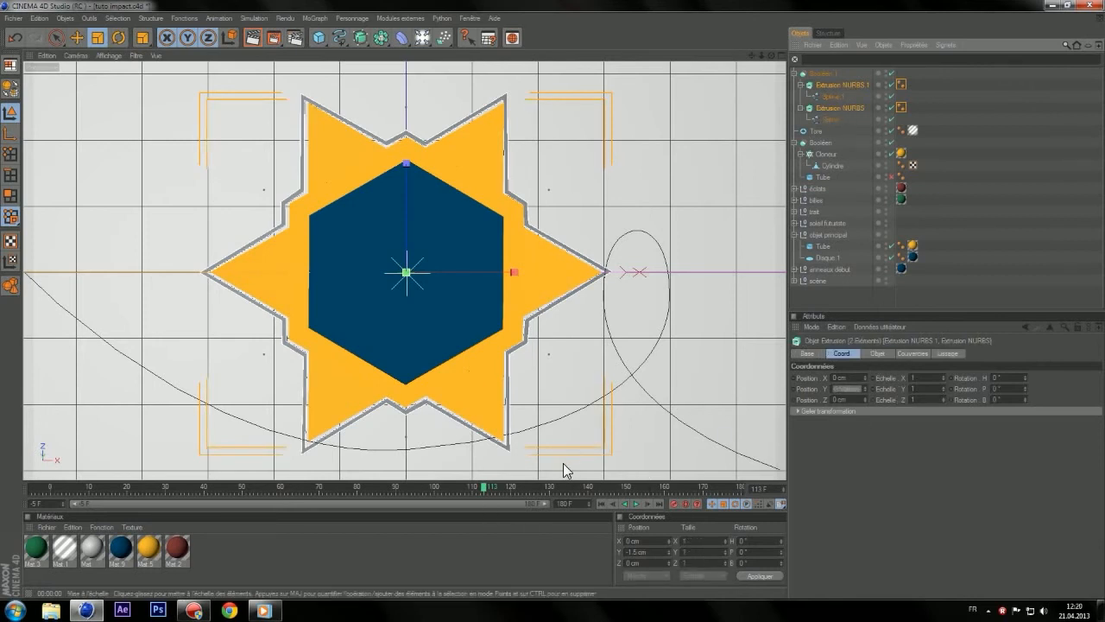
{"action": "left_click", "coordinate": [915, 377]}
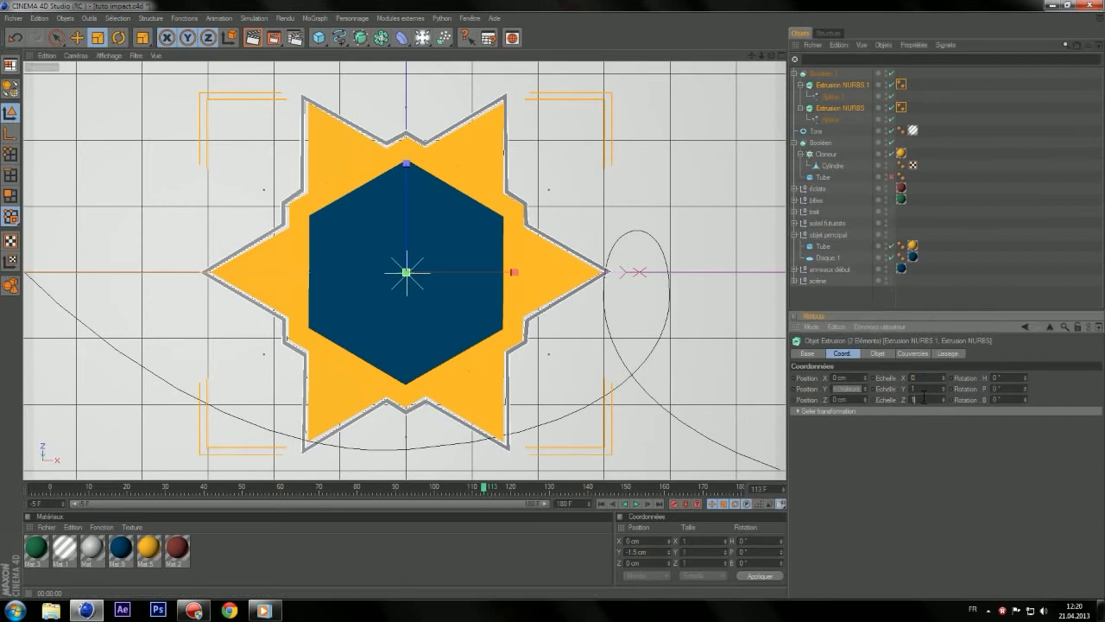
{"action": "type", "text": "0"}
{"action": "key", "text": "Return"}
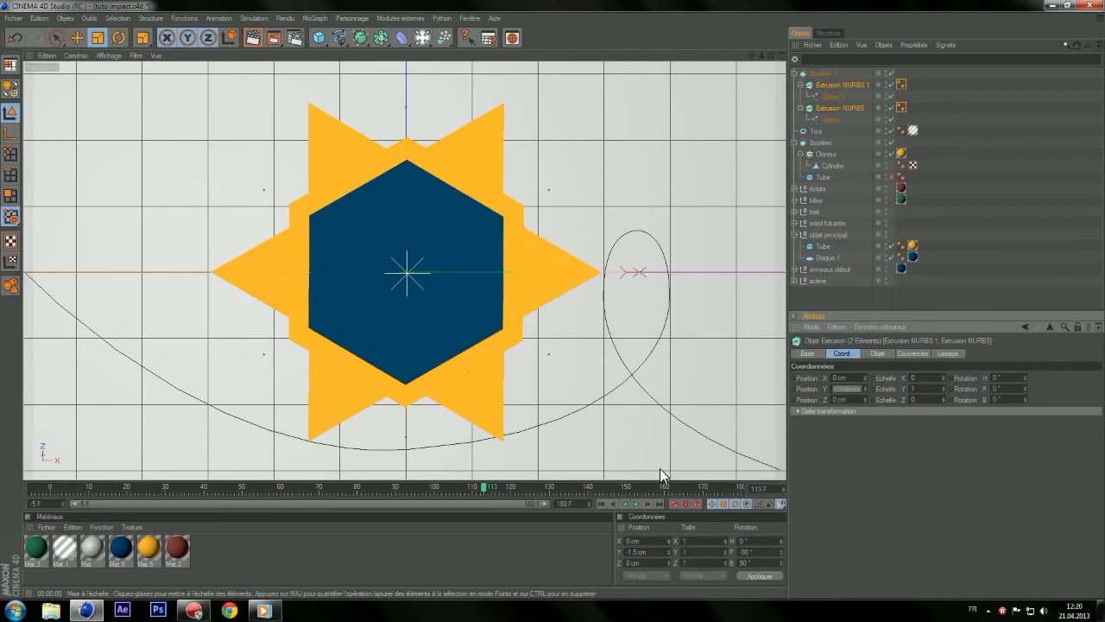
{"action": "left_click_drag", "start_coordinate": [483, 488], "coordinate": [453, 487]}
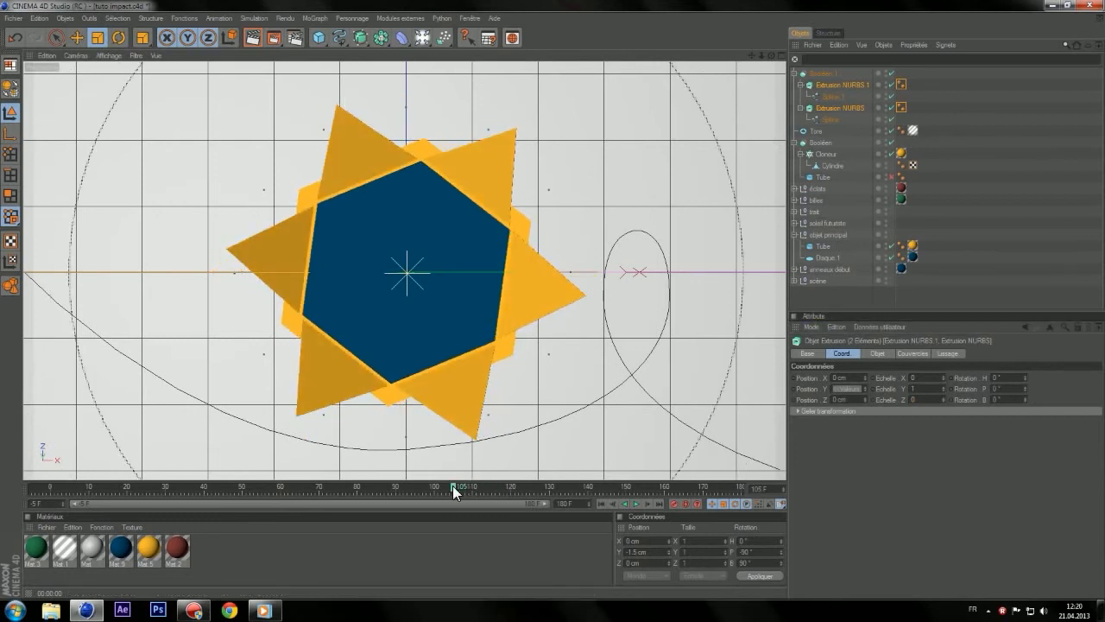
{"action": "left_click", "coordinate": [873, 377], "text": "ctrl"}
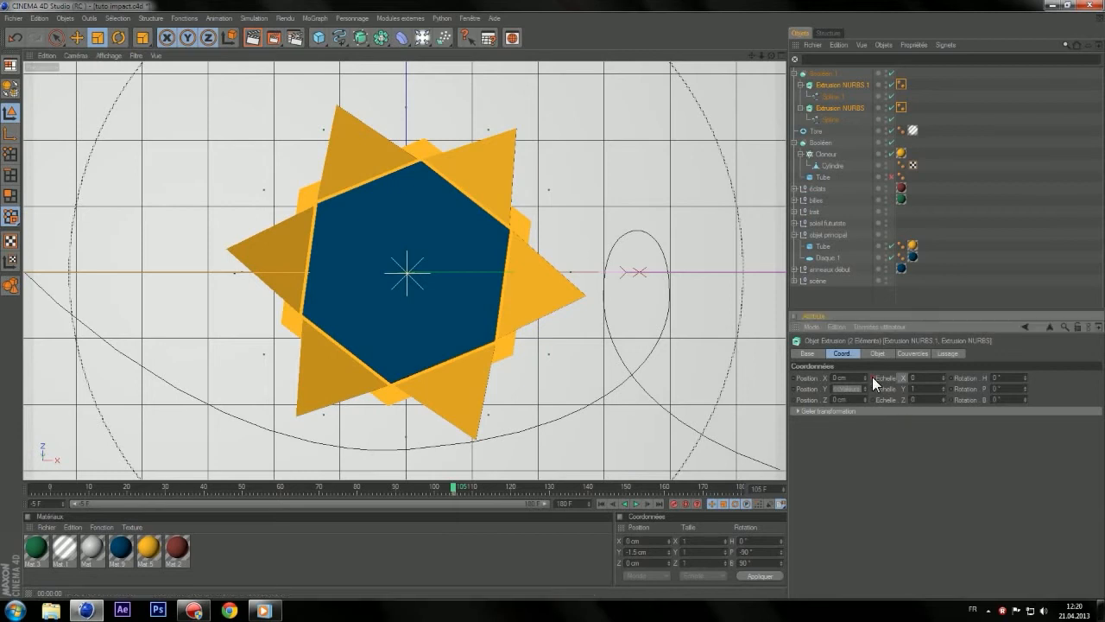
- Set the X and Z scale of both extrusions to 1.1 at frame 115 and keyframe both values
{"action": "left_click", "coordinate": [498, 488]}
{"action": "left_click", "coordinate": [488, 487]}
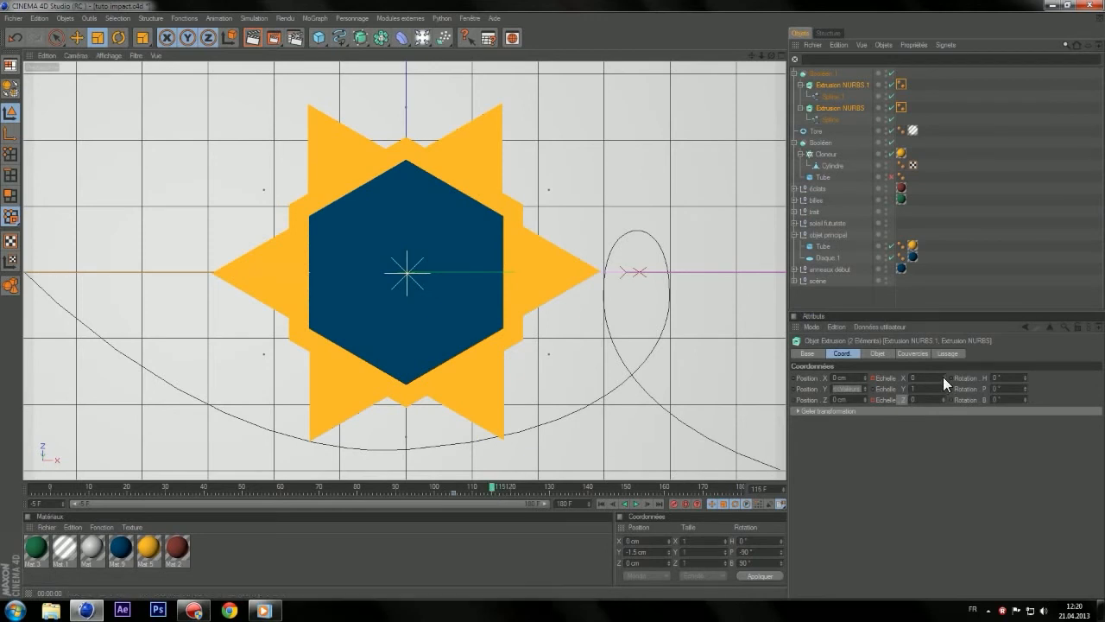
{"action": "left_click_drag", "start_coordinate": [945, 378], "coordinate": [945, 372]}
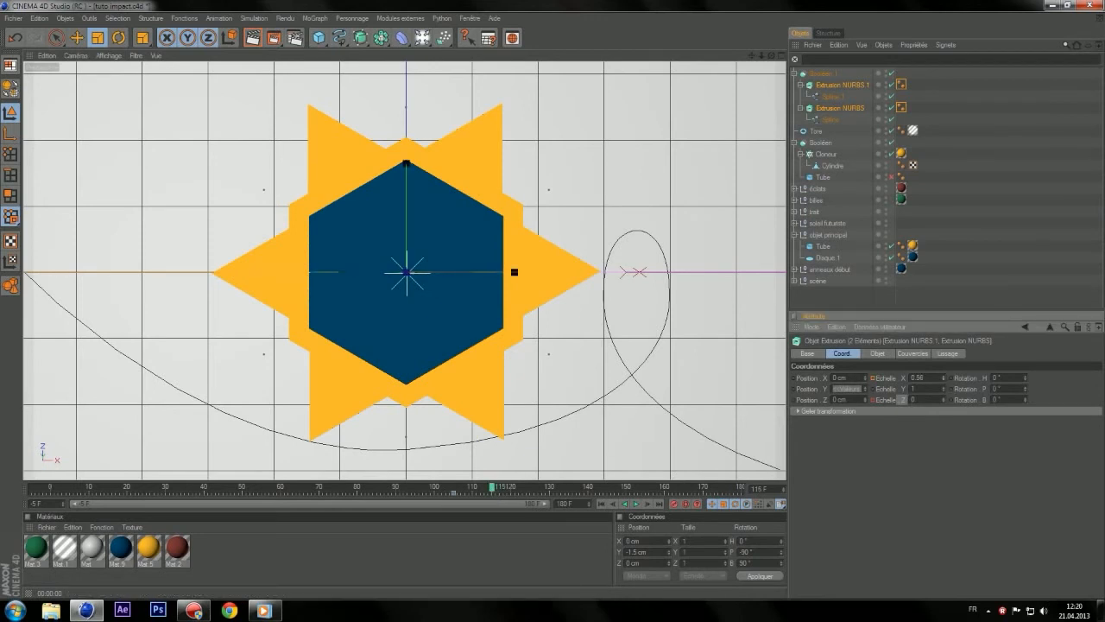
{"action": "mouse_move", "coordinate": [944, 377]}
{"action": "left_mouse_down"}
{"action": "mouse_move", "coordinate": [944, 393]}
{"action": "mouse_move", "coordinate": [944, 354]}
{"action": "mouse_move", "coordinate": [943, 381]}
{"action": "left_mouse_up"}
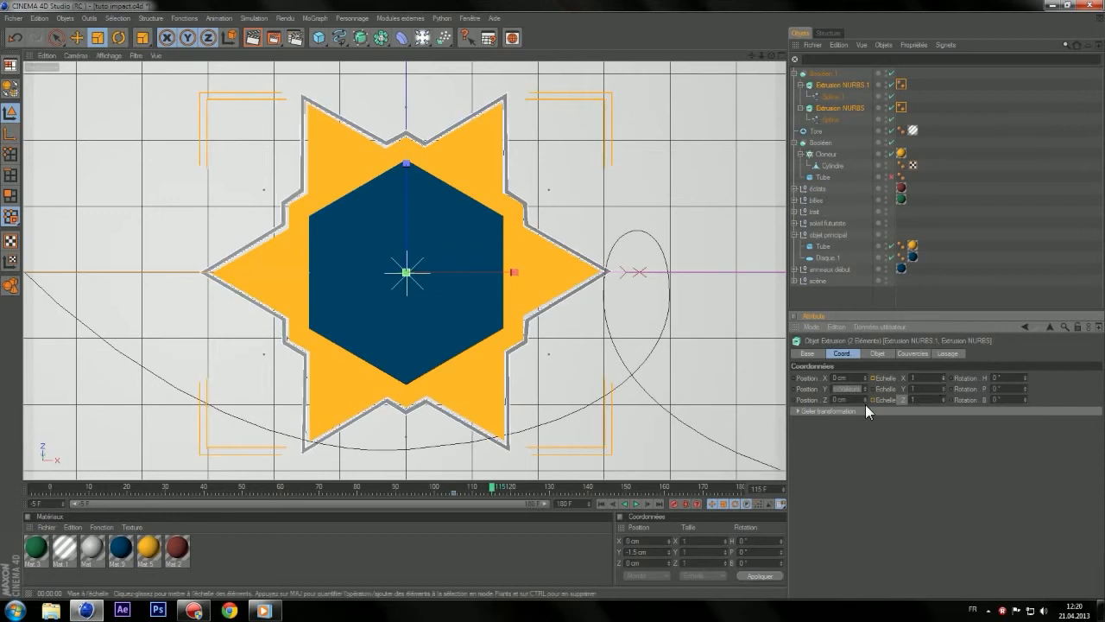
{"action": "left_click_drag", "start_coordinate": [943, 373], "coordinate": [943, 397]}
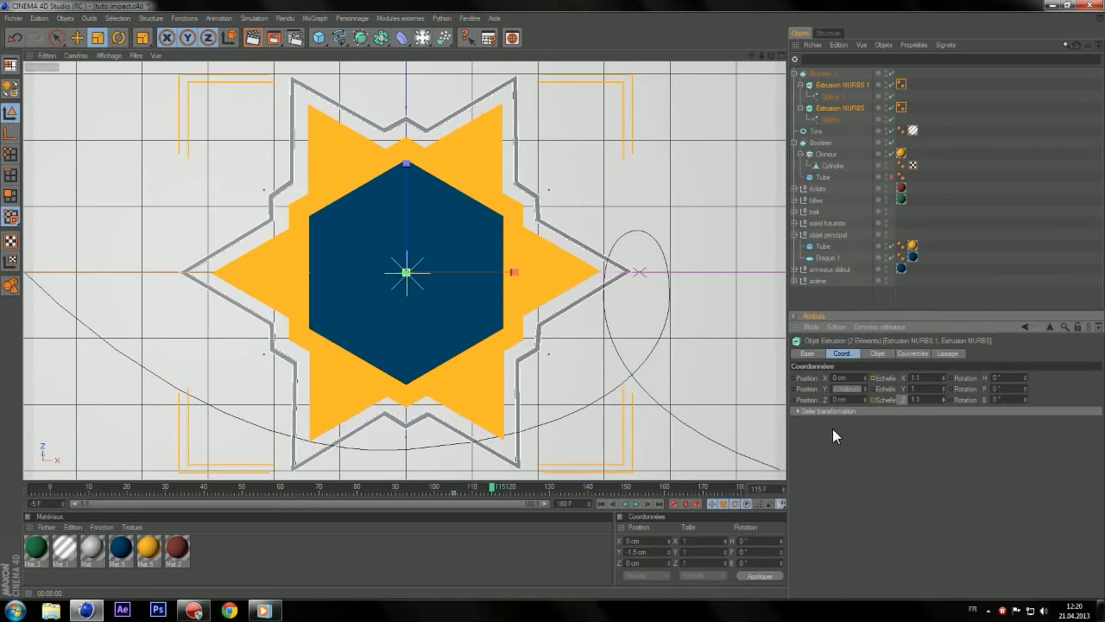
{"action": "left_click", "coordinate": [871, 378], "text": "ctrl"}
{"action": "left_click", "coordinate": [872, 400], "text": "ctrl"}
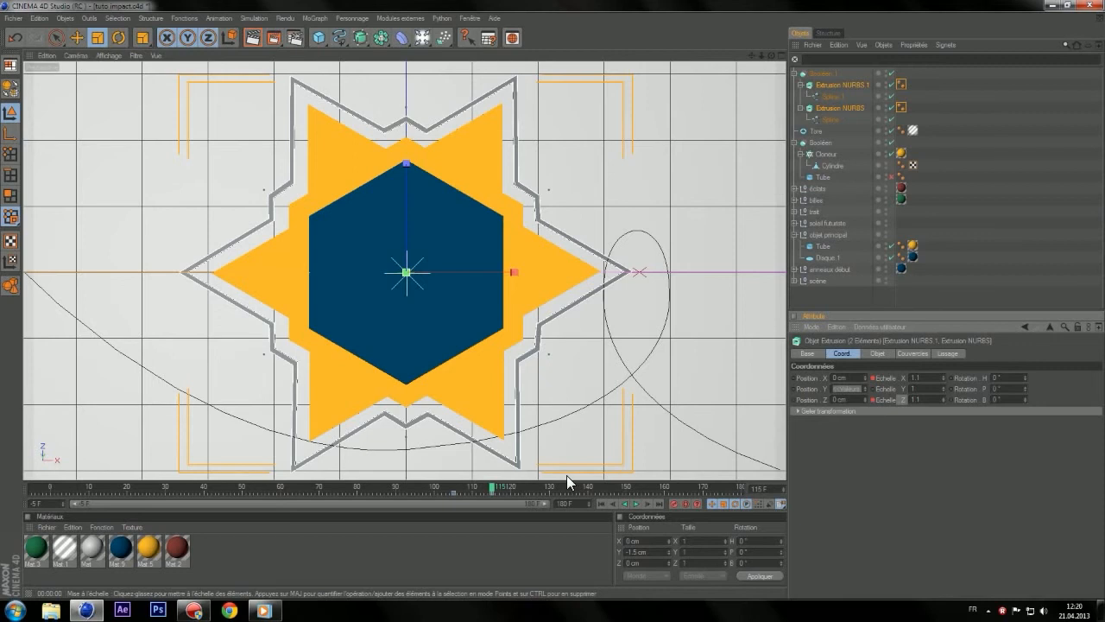
- Move the 1.1 scale keyframes of Extrusion NURBS alone to frame 120
{"action": "left_click", "coordinate": [829, 110]}
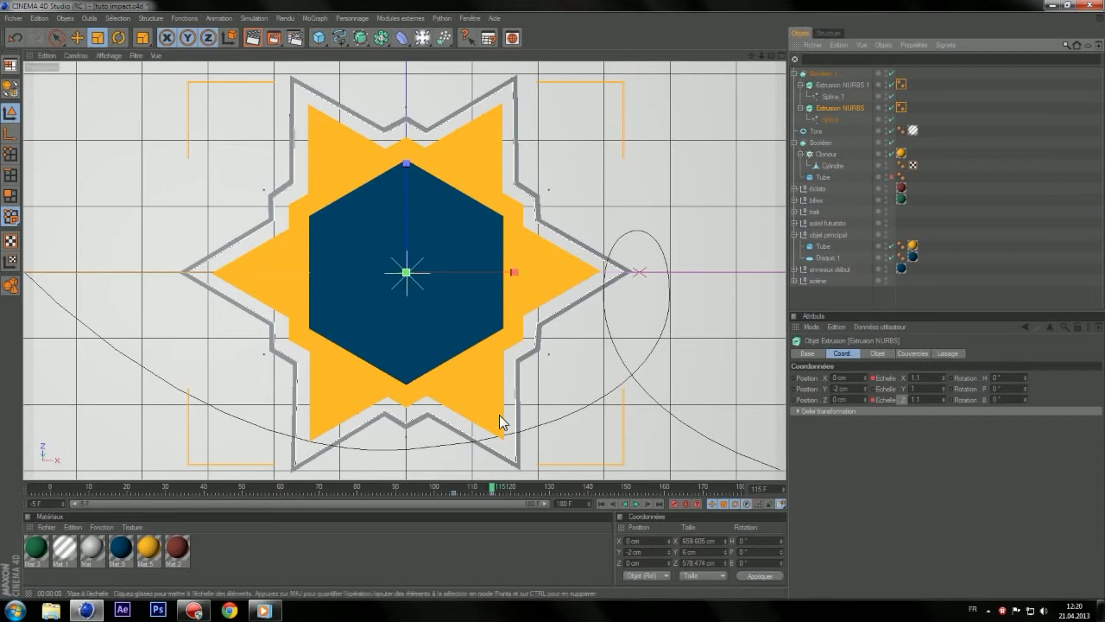
{"action": "left_click_drag", "start_coordinate": [491, 491], "coordinate": [506, 492]}
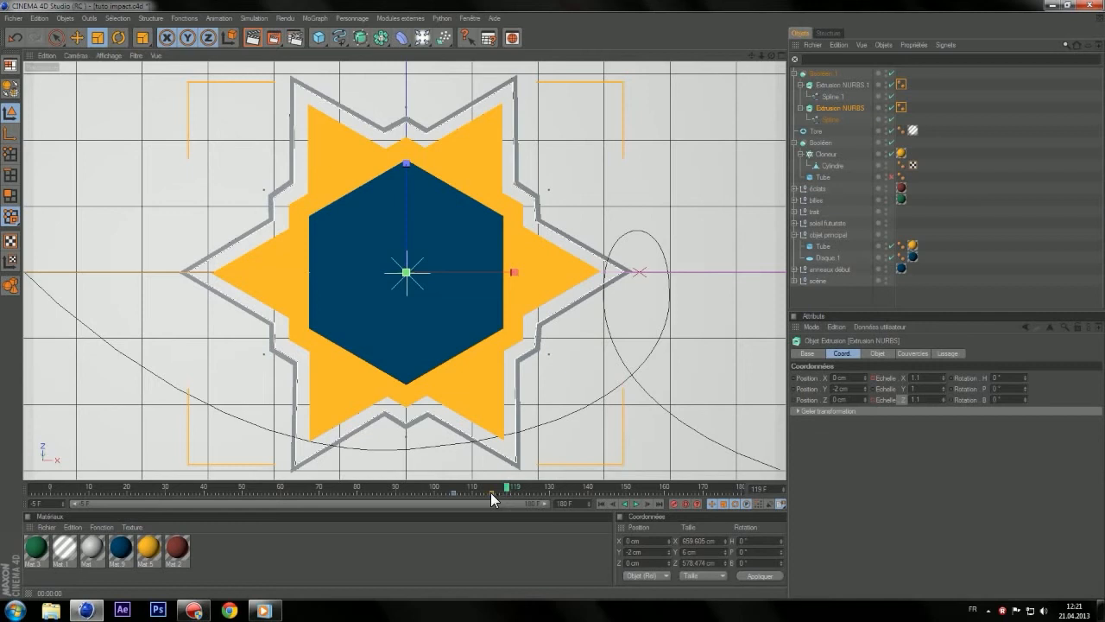
{"action": "mouse_move", "coordinate": [507, 485]}
{"action": "left_mouse_down"}
{"action": "mouse_move", "coordinate": [526, 493]}
{"action": "mouse_move", "coordinate": [517, 486]}
{"action": "left_mouse_up"}
- Set the X and Z scale of Extrusion NURBS to 1.18 at frame 123 and keyframe both values
{"action": "left_click", "coordinate": [942, 376]}
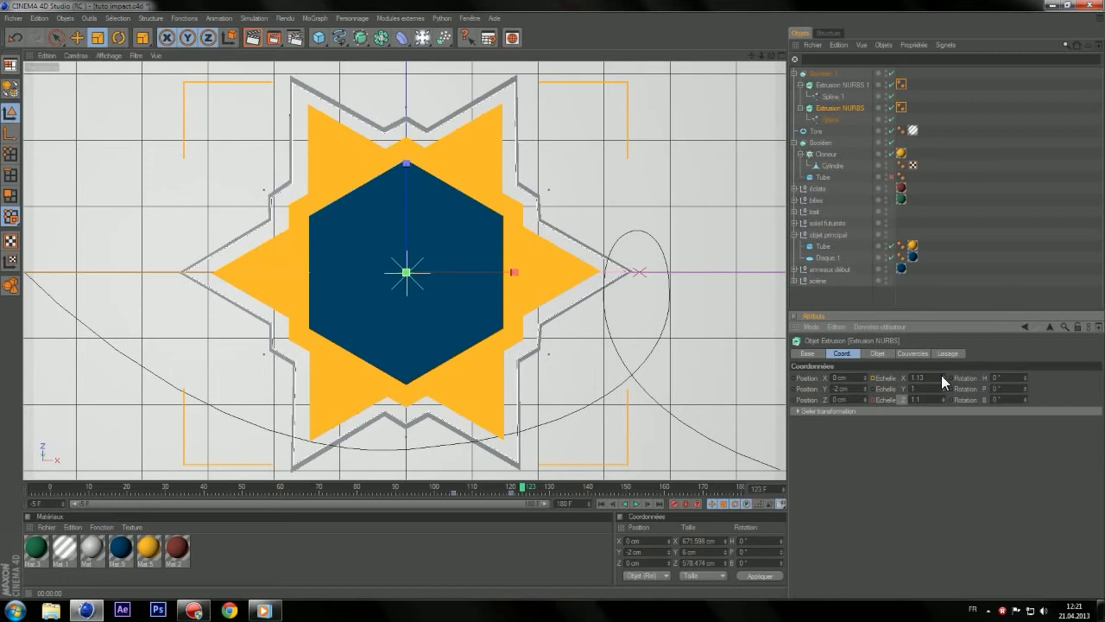
{"action": "left_click", "coordinate": [942, 376]}
{"action": "left_click", "coordinate": [941, 374]}
{"action": "left_click", "coordinate": [941, 397]}
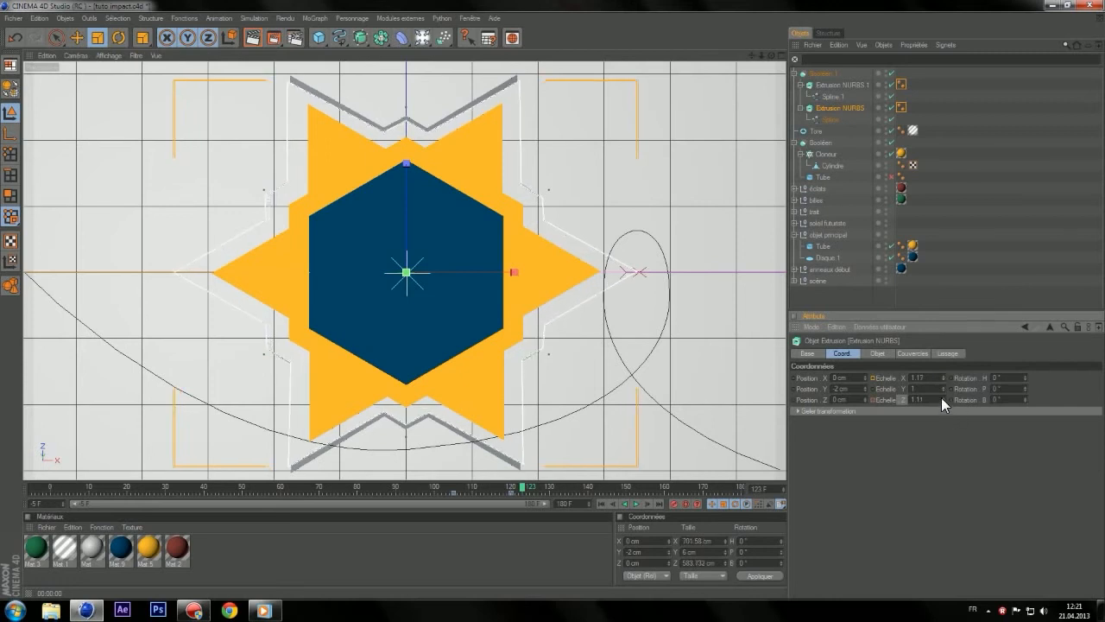
{"action": "left_click", "coordinate": [941, 397]}
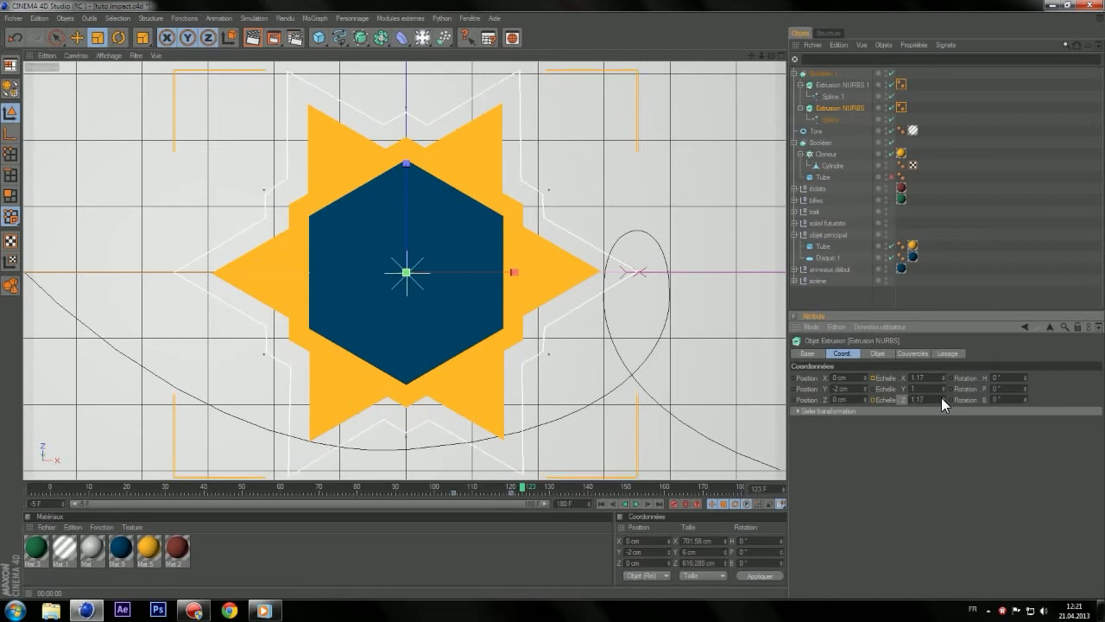
{"action": "left_click", "coordinate": [941, 397]}
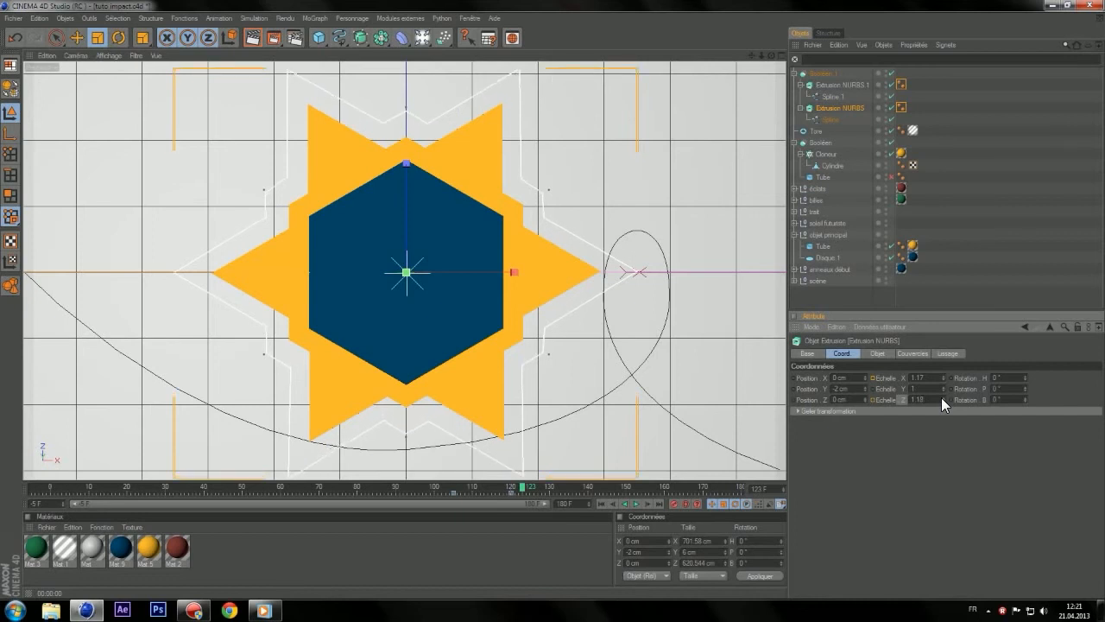
{"action": "left_click", "coordinate": [943, 376]}
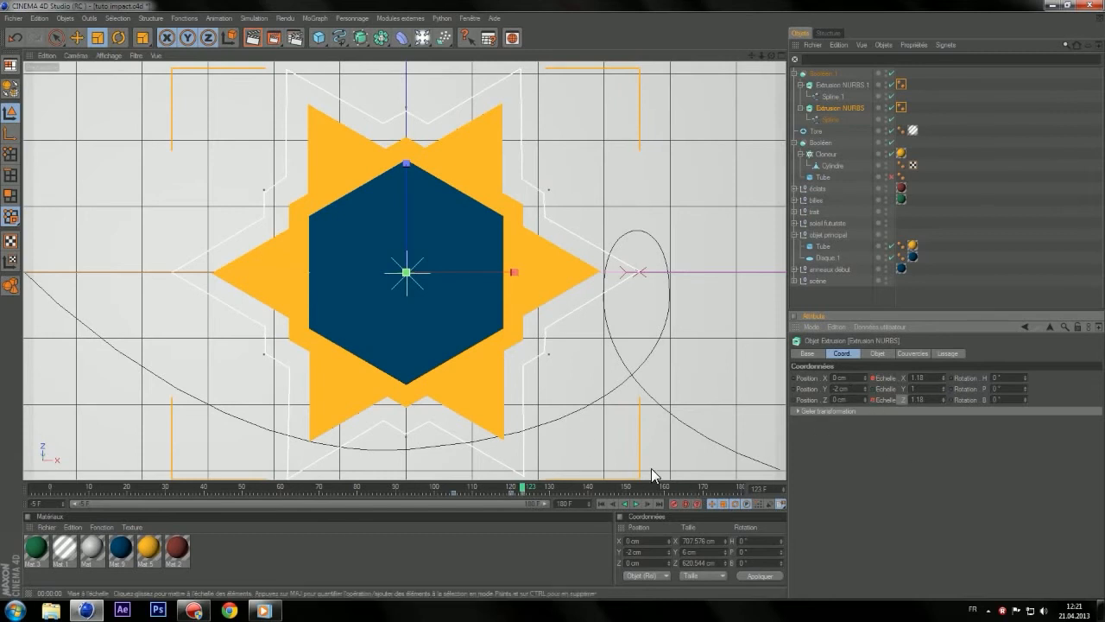
- Change the interpolation of the Extrusion NURBS scale keyframes at frames 120 and 105 to Linéaire
{"action": "mouse_move", "coordinate": [520, 488]}
{"action": "left_mouse_down"}
{"action": "mouse_move", "coordinate": [424, 488]}
{"action": "mouse_move", "coordinate": [534, 495]}
{"action": "mouse_move", "coordinate": [511, 494]}
{"action": "left_mouse_up"}
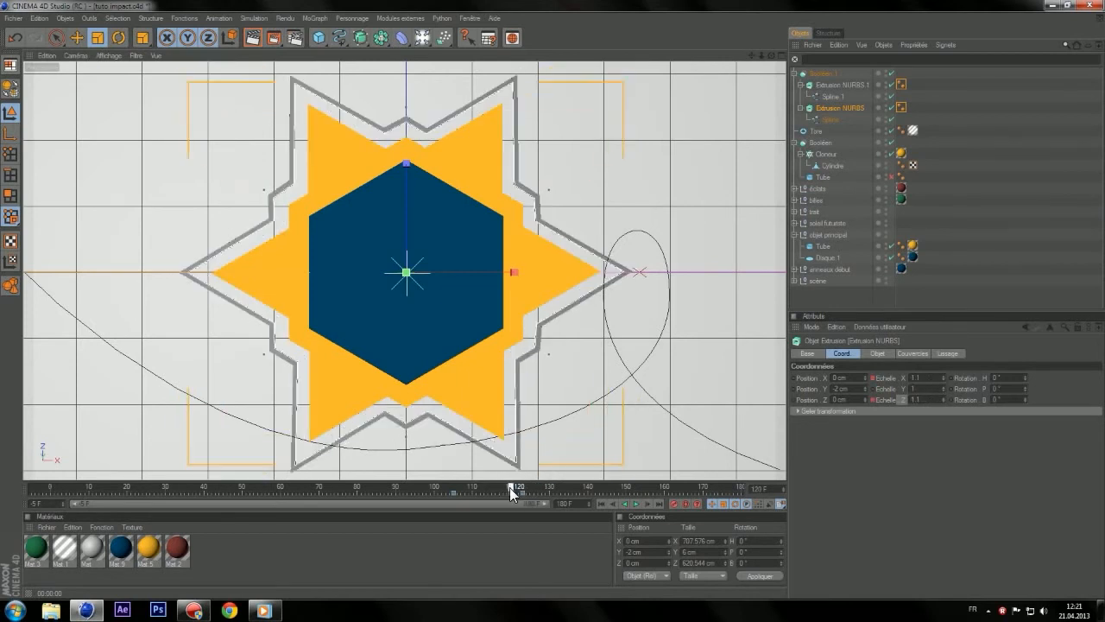
{"action": "left_click", "coordinate": [511, 489]}
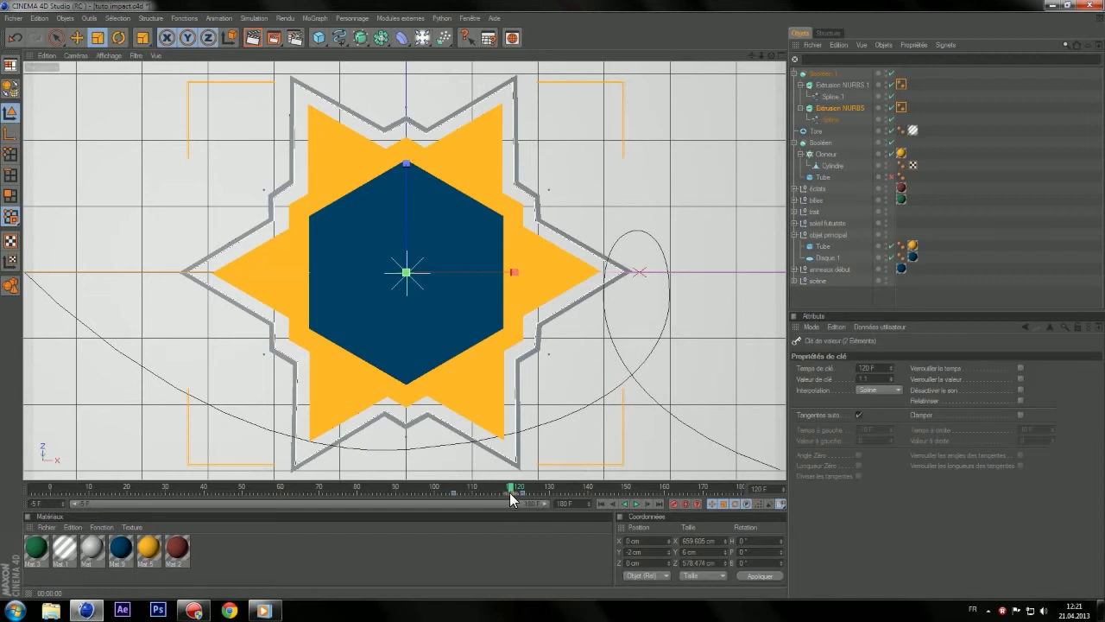
{"action": "right_click", "coordinate": [511, 499]}
{"action": "left_click", "coordinate": [877, 390]}
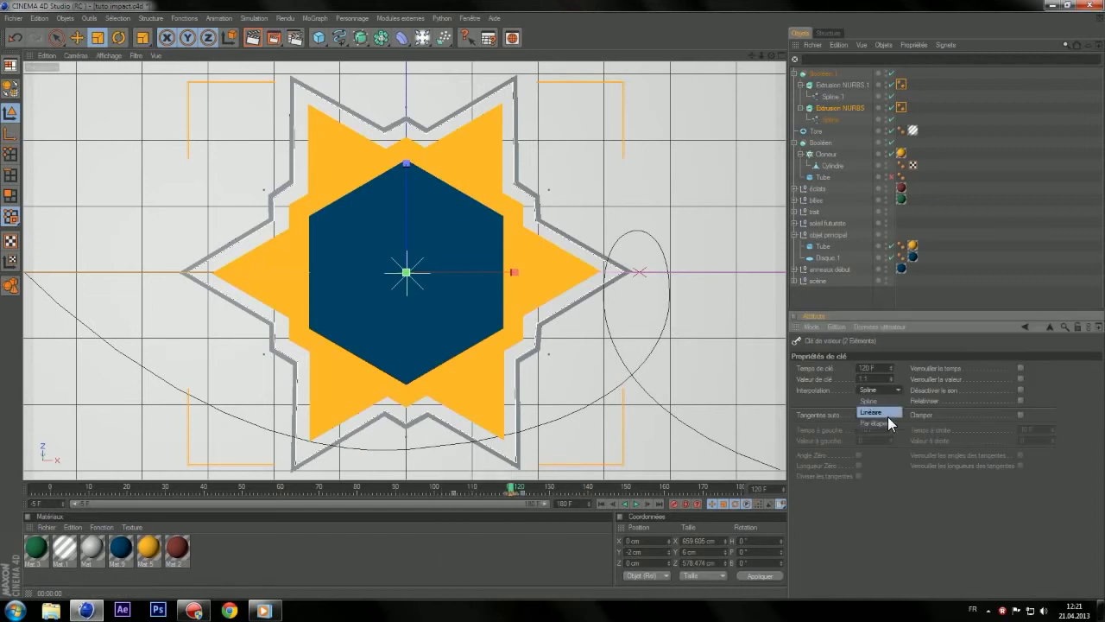
{"action": "left_click", "coordinate": [887, 411]}
{"action": "left_click", "coordinate": [453, 489]}
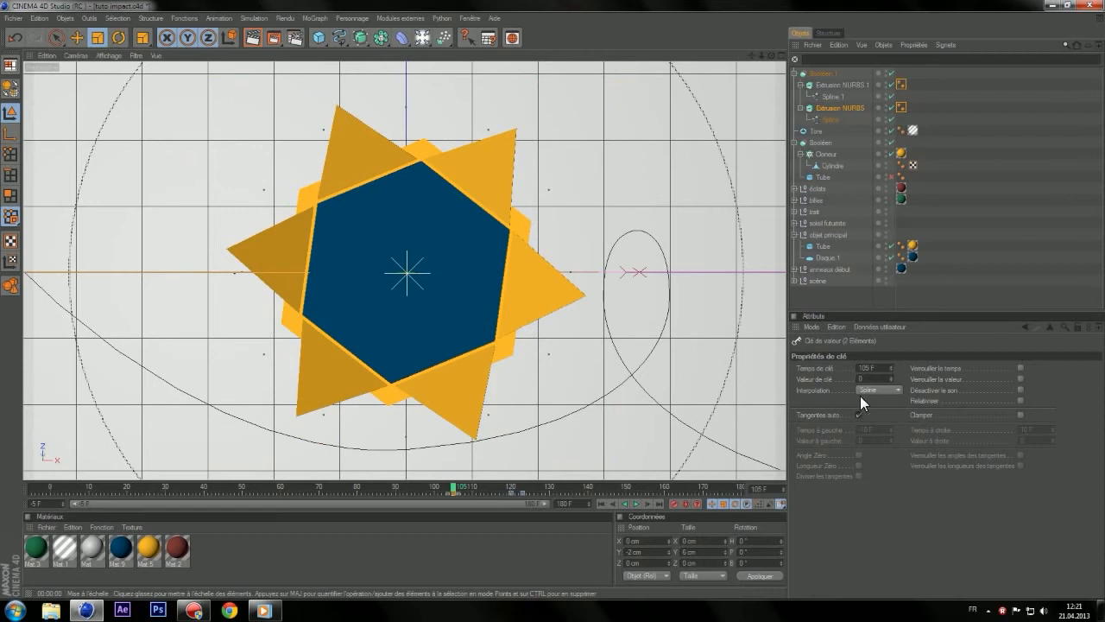
{"action": "left_click", "coordinate": [877, 389]}
{"action": "left_click", "coordinate": [884, 411]}
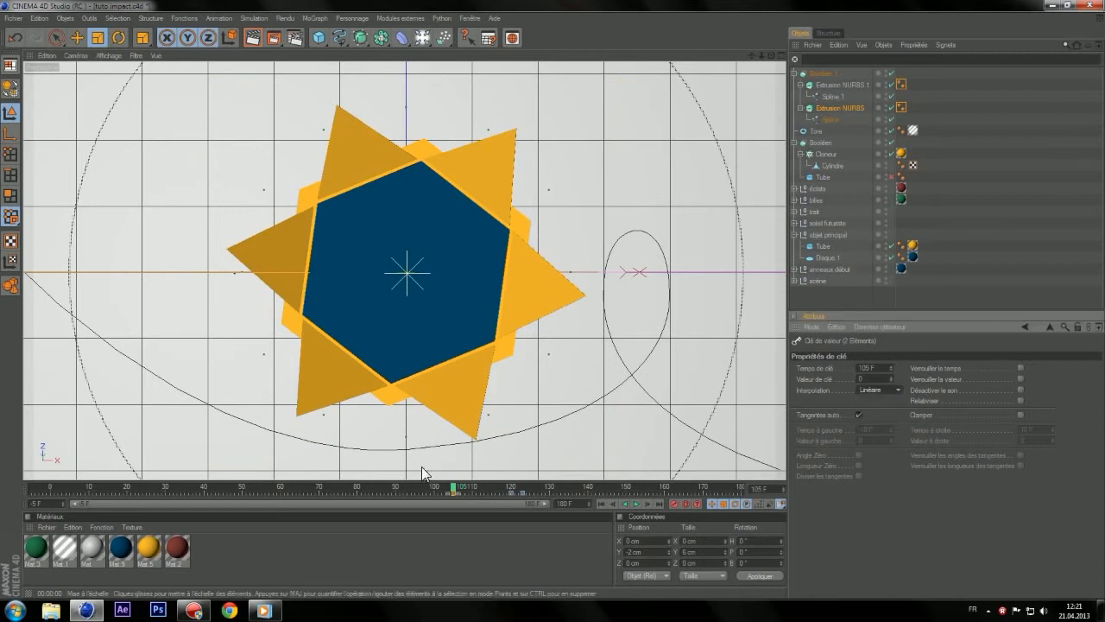
- Change the interpolation of the Extrusion NURBS scale keyframes at frame 123 to Linéaire
{"action": "left_click", "coordinate": [481, 488]}
{"action": "left_click_drag", "start_coordinate": [485, 487], "coordinate": [528, 485]}
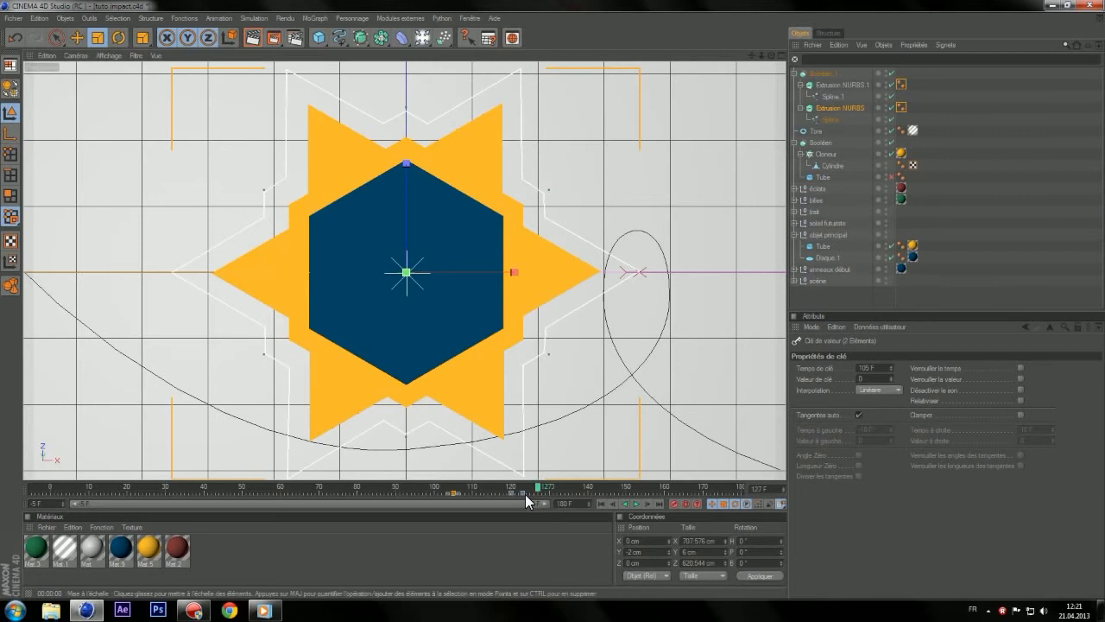
{"action": "right_click", "coordinate": [526, 490]}
{"action": "left_click", "coordinate": [864, 390]}
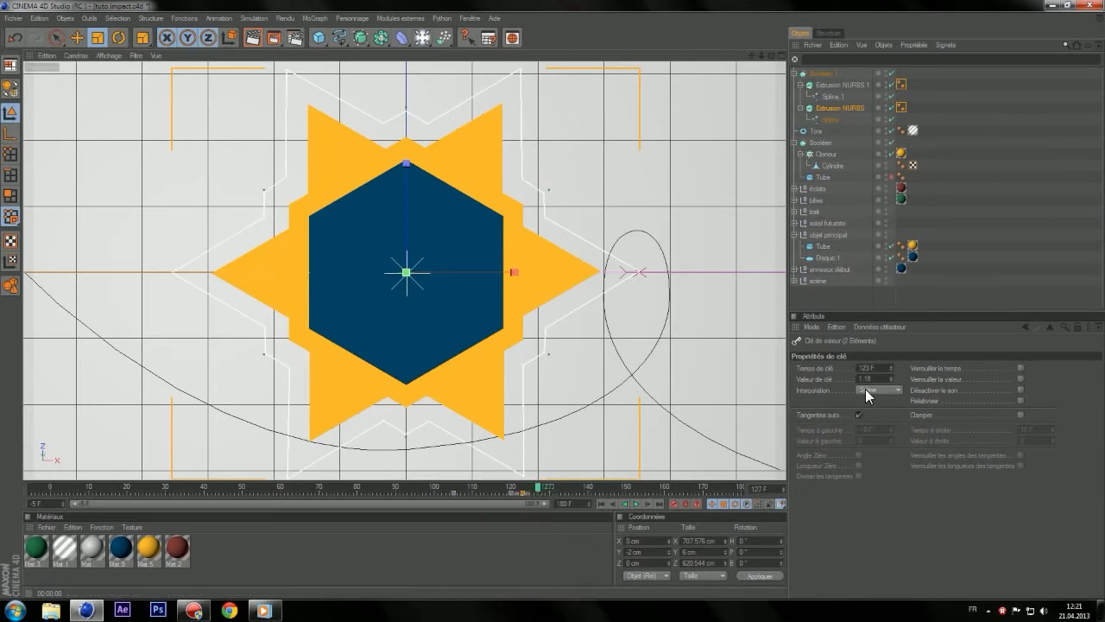
{"action": "left_click", "coordinate": [865, 389]}
{"action": "left_click", "coordinate": [877, 413]}
- Check the outline at frame 115 and move the 1.1 scale keyframes of Extrusion NURBS 1 to about frame 121
{"action": "left_click_drag", "start_coordinate": [533, 492], "coordinate": [492, 490]}
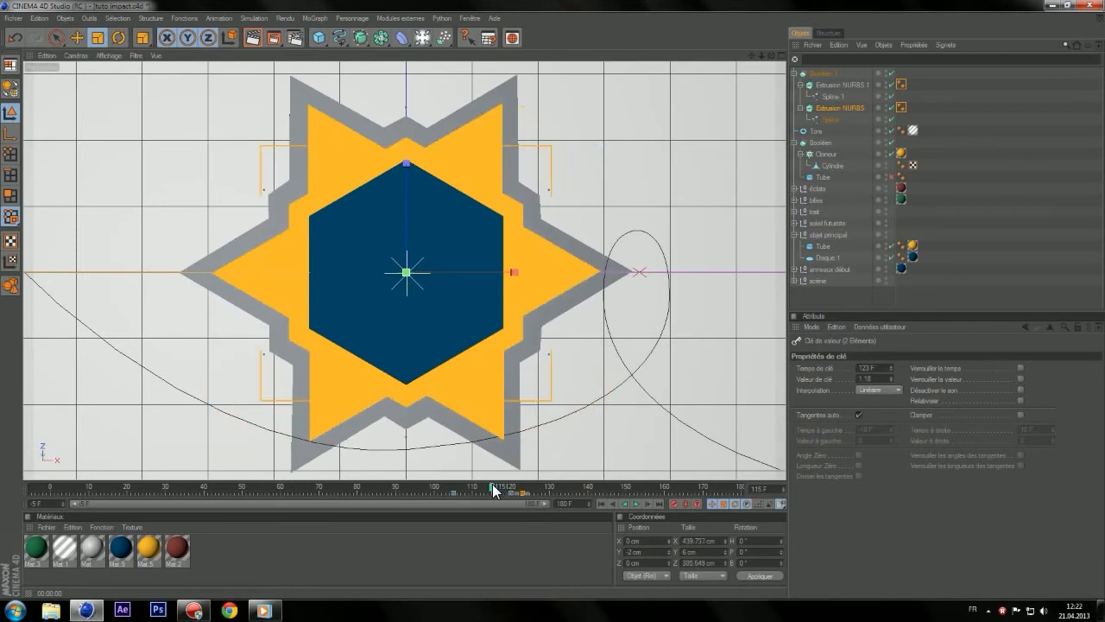
{"action": "left_click", "coordinate": [860, 88]}
{"action": "left_click_drag", "start_coordinate": [492, 494], "coordinate": [521, 488]}
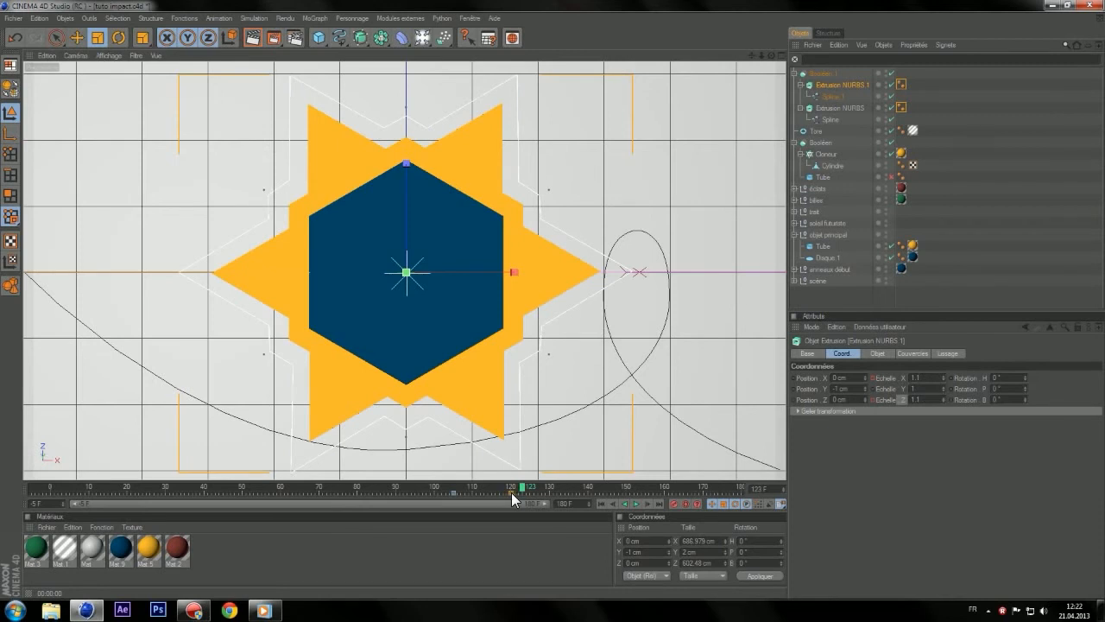
{"action": "mouse_move", "coordinate": [521, 487]}
{"action": "left_mouse_down"}
{"action": "mouse_move", "coordinate": [491, 481]}
{"action": "mouse_move", "coordinate": [530, 484]}
{"action": "left_mouse_up"}
- Apply the dark red material Mat 2 to the Boolean object holding the two extrusions and play back the animation
{"action": "left_click_drag", "start_coordinate": [177, 553], "coordinate": [816, 75]}
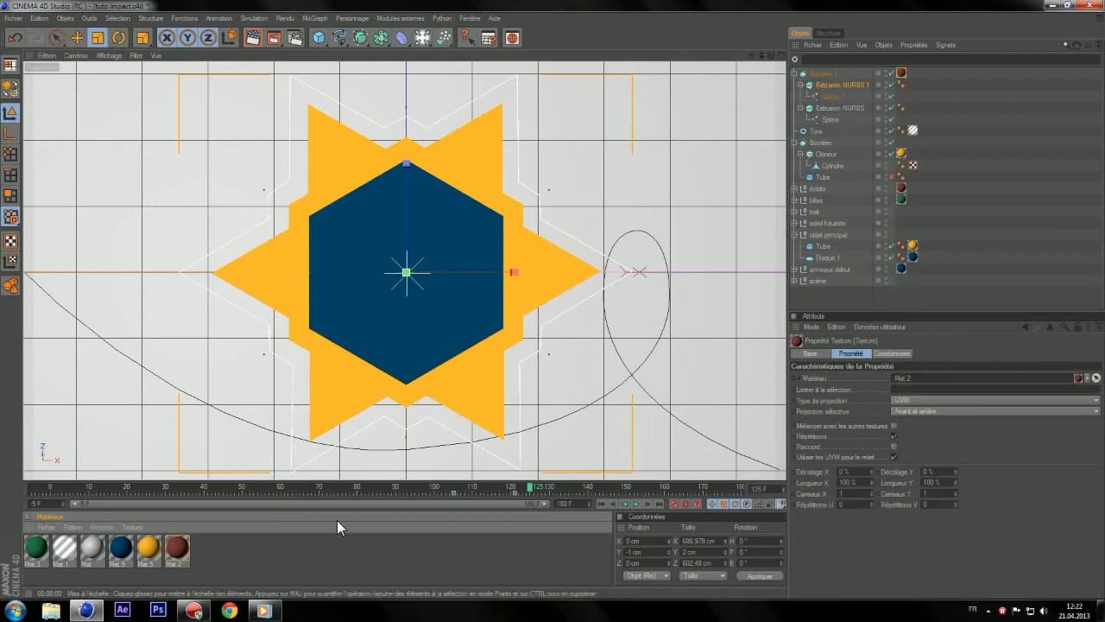
{"action": "left_click_drag", "start_coordinate": [532, 486], "coordinate": [381, 486]}
{"action": "left_click", "coordinate": [637, 503]}
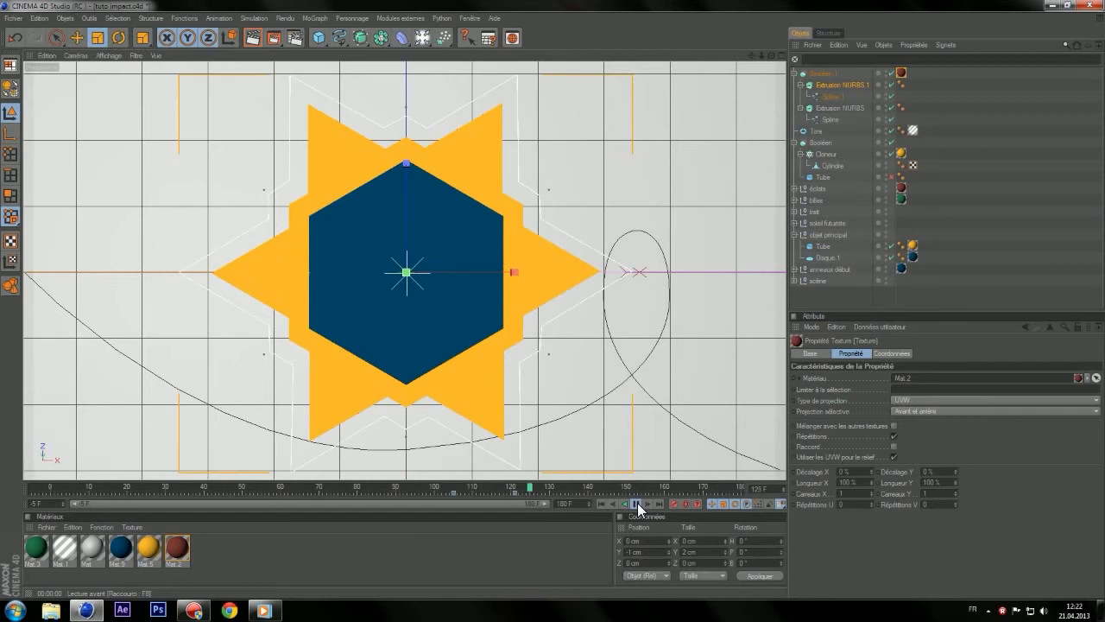
{"action": "left_click", "coordinate": [637, 502]}
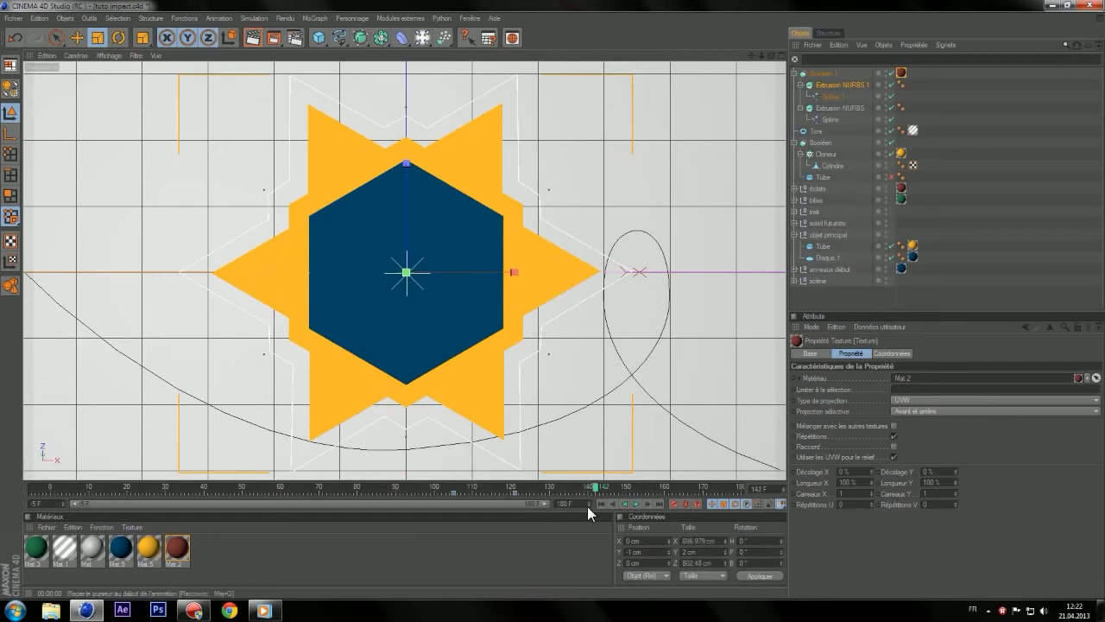
- Stretch the scale keyframes of both extrusions so they run from frame 105 to about frame 135, and play back the result
{"action": "left_click", "coordinate": [840, 107], "text": "ctrl"}
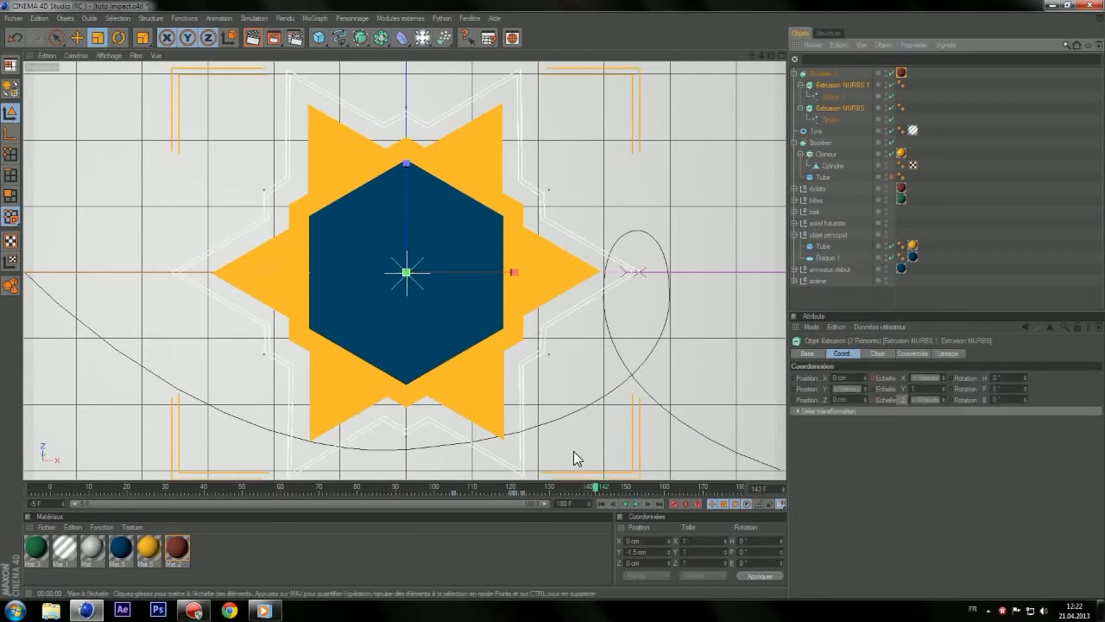
{"action": "left_click_drag", "start_coordinate": [534, 489], "coordinate": [477, 495]}
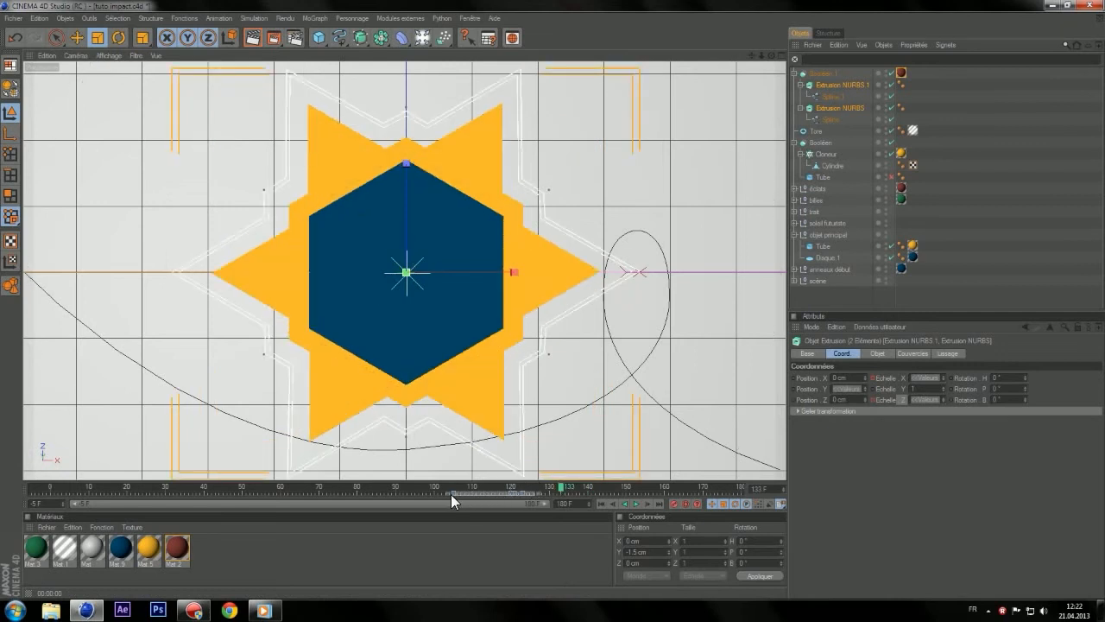
{"action": "left_click", "coordinate": [451, 494]}
{"action": "left_click_drag", "start_coordinate": [555, 498], "coordinate": [400, 497]}
{"action": "left_click", "coordinate": [637, 503]}
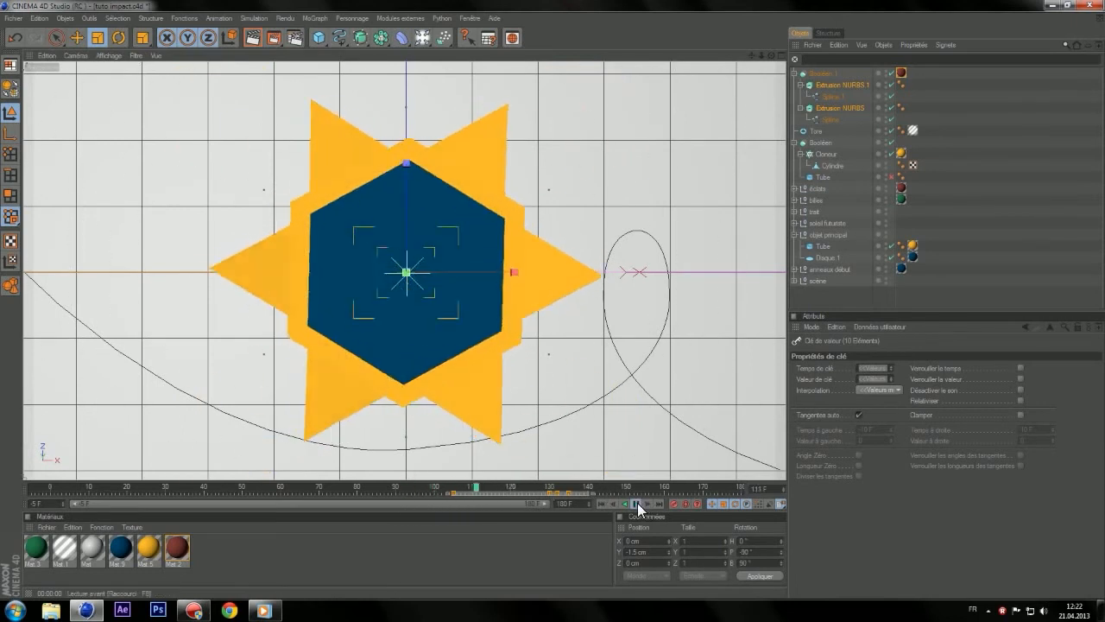
{"action": "left_click", "coordinate": [637, 504]}
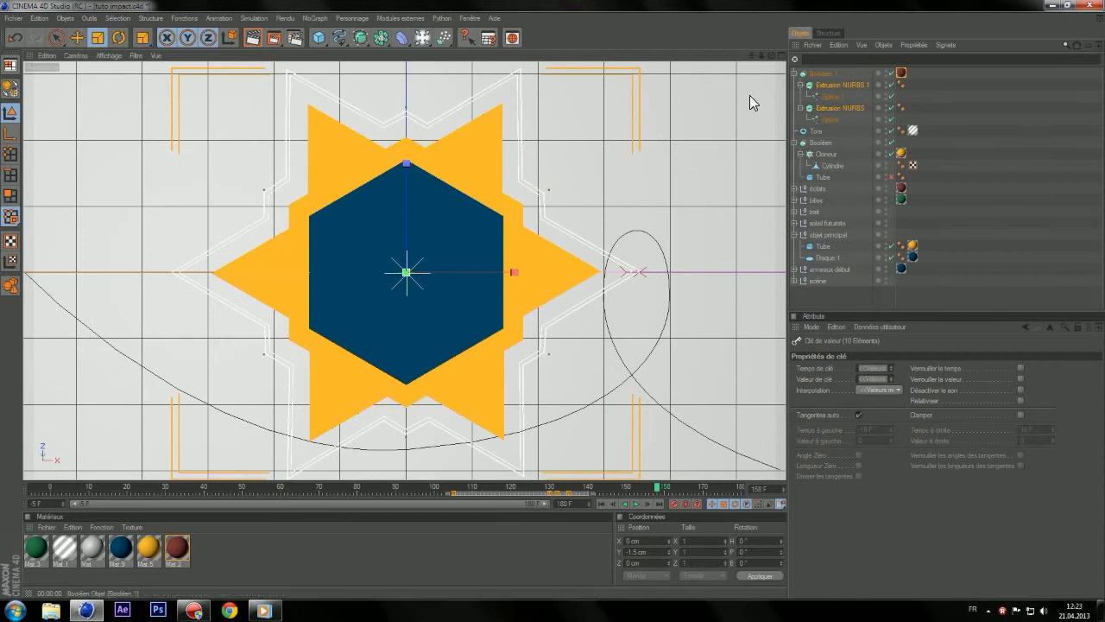
- Collapse the Boolean object holding the two extrusions and rename it "eclat forme etoile"
{"action": "left_click", "coordinate": [795, 74]}
{"action": "left_click", "coordinate": [836, 74]}
{"action": "type", "text": "étoile"}
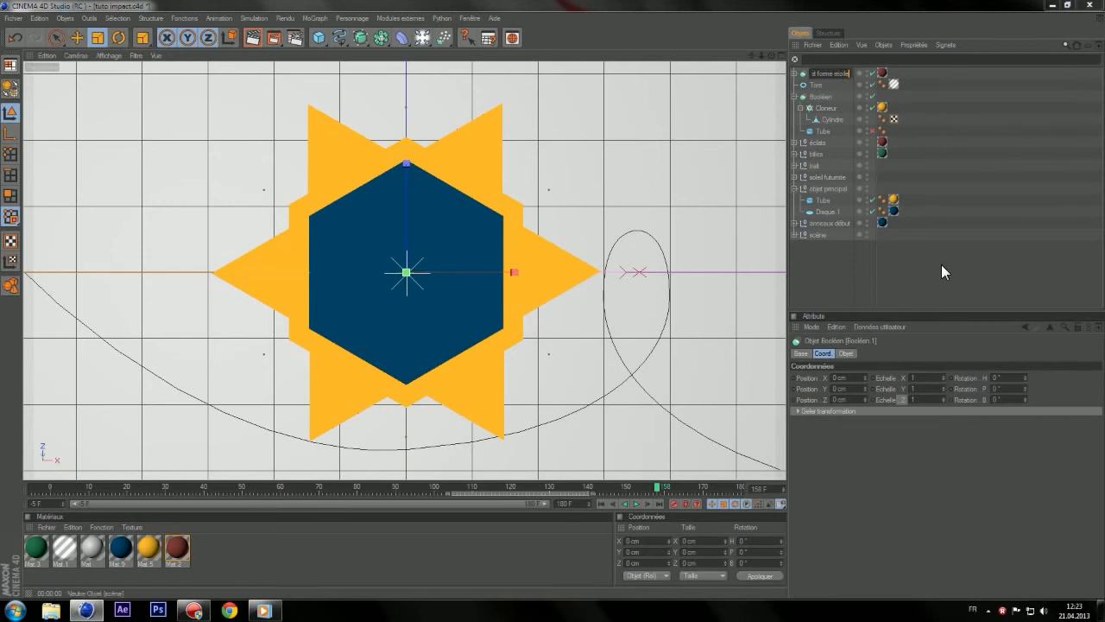
{"action": "key", "text": "Return"}
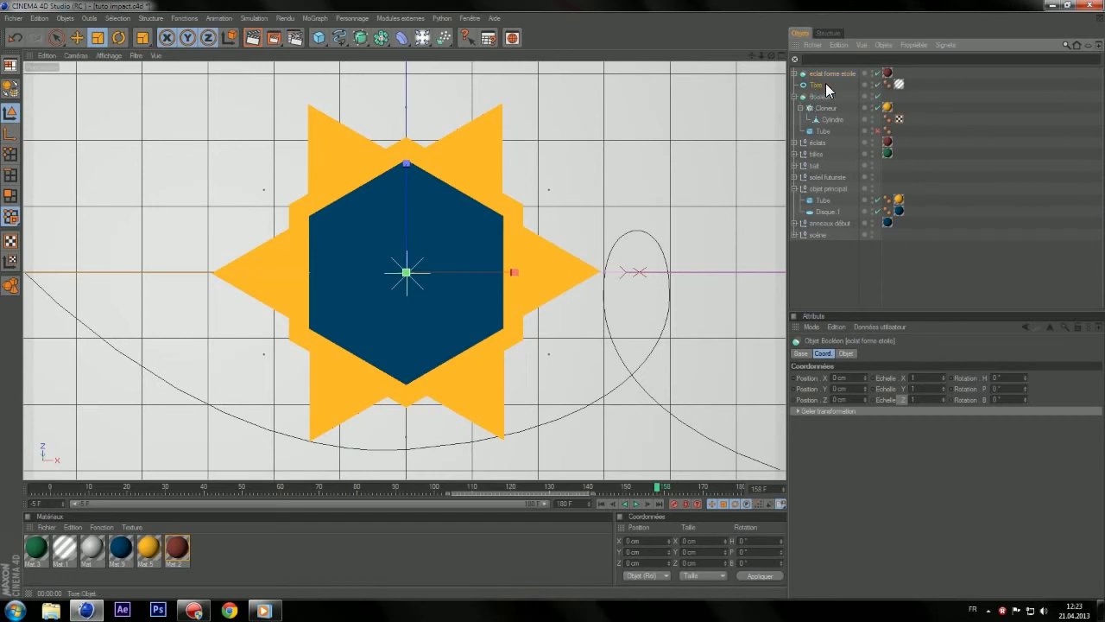
- Rename the Tore object "ouverture triangles" and the Boolean containing the cloner "triangle"
{"action": "left_click", "coordinate": [825, 84]}
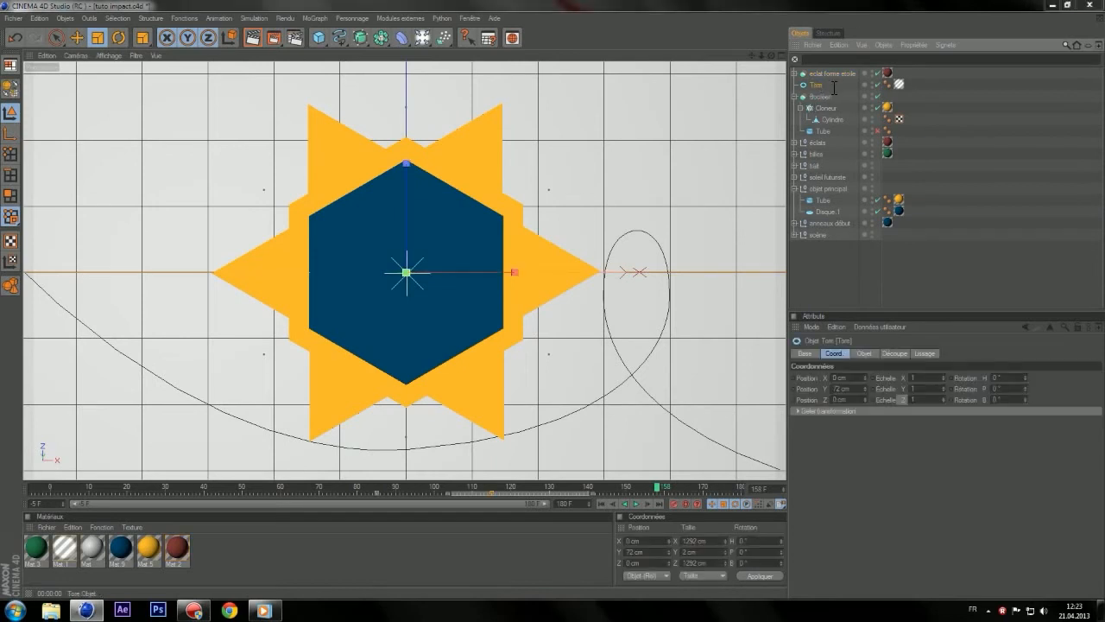
{"action": "double_click", "coordinate": [834, 87]}
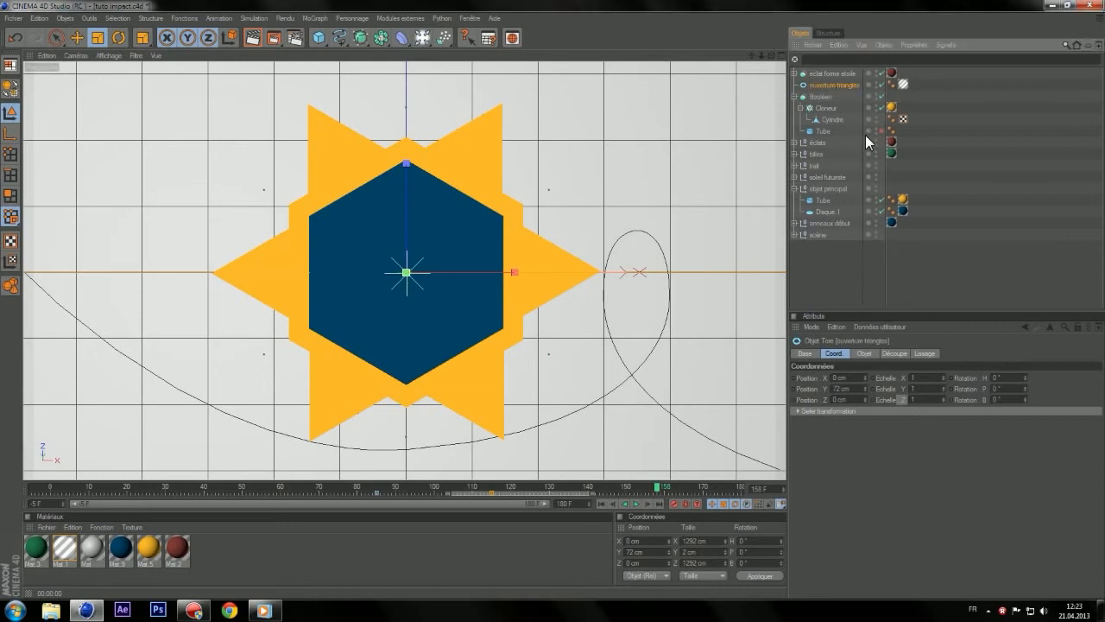
{"action": "left_click", "coordinate": [820, 96]}
{"action": "double_click", "coordinate": [832, 97]}
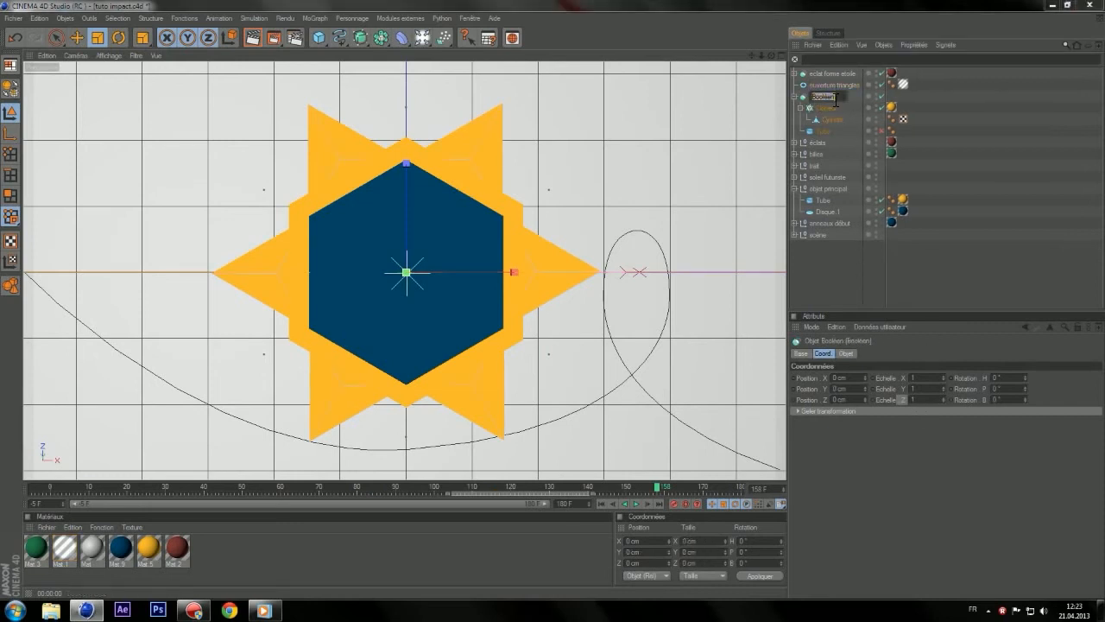
{"action": "type", "text": "é"}
{"action": "key", "text": "Return"}
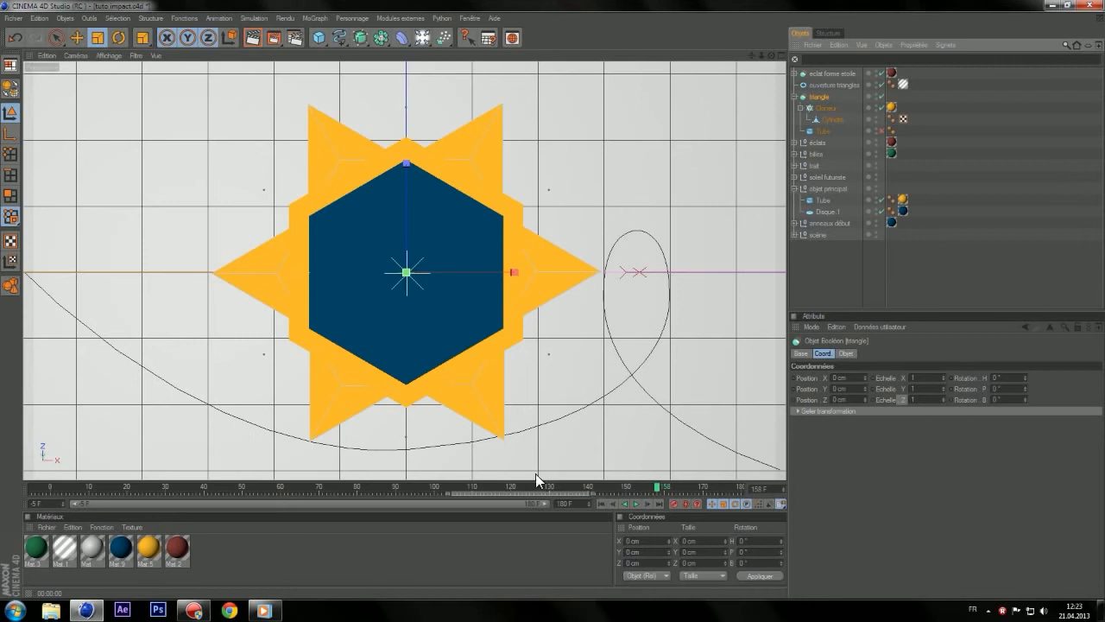
- Go to frame 132 and inspect the contents of the éclats group
{"action": "mouse_move", "coordinate": [661, 489]}
{"action": "left_mouse_down"}
{"action": "mouse_move", "coordinate": [516, 481]}
{"action": "mouse_move", "coordinate": [557, 473]}
{"action": "left_mouse_up"}
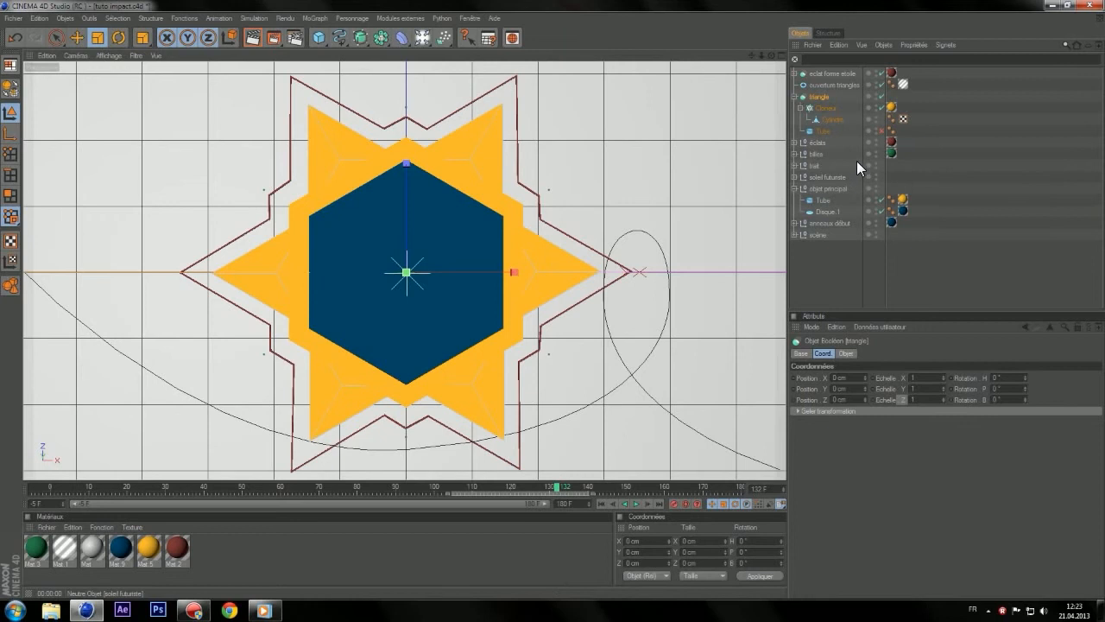
{"action": "left_click", "coordinate": [813, 142]}
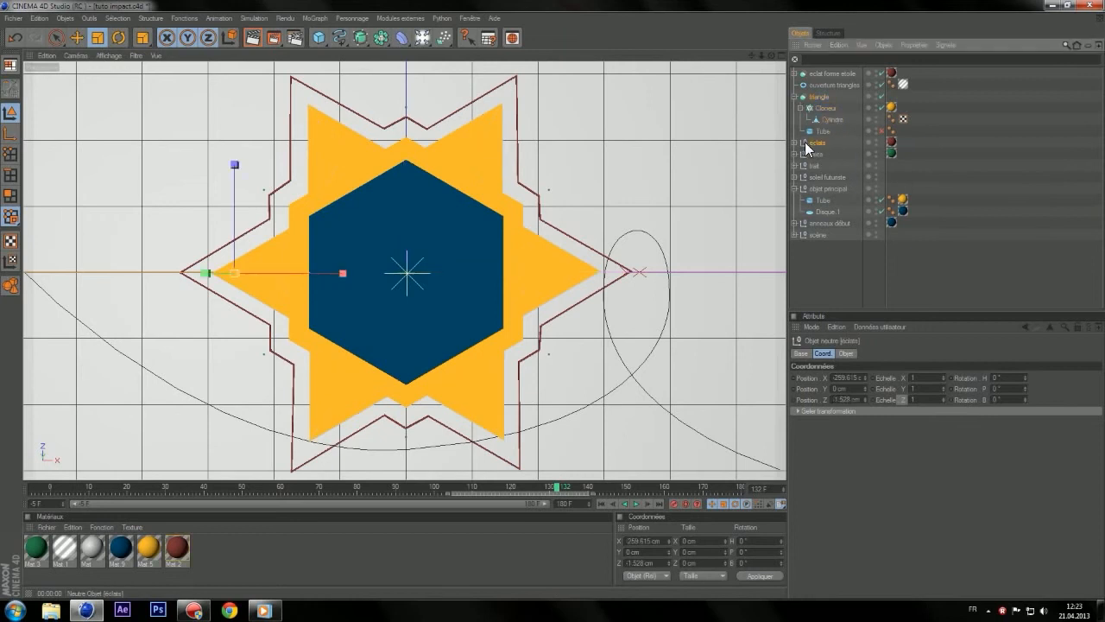
{"action": "left_click", "coordinate": [794, 142]}
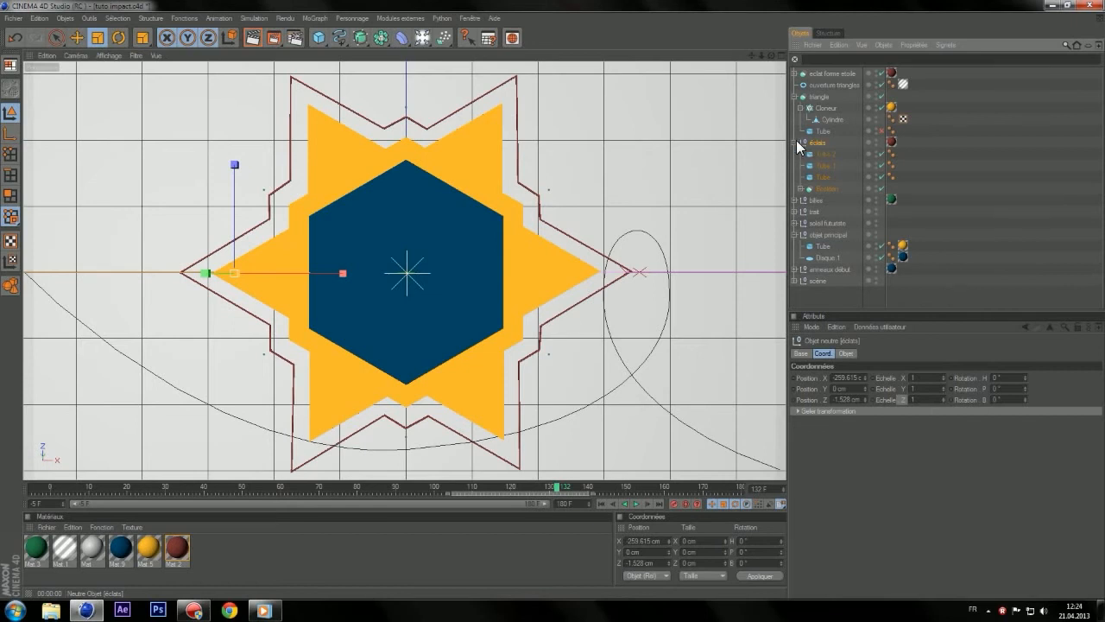
{"action": "left_click", "coordinate": [795, 143]}
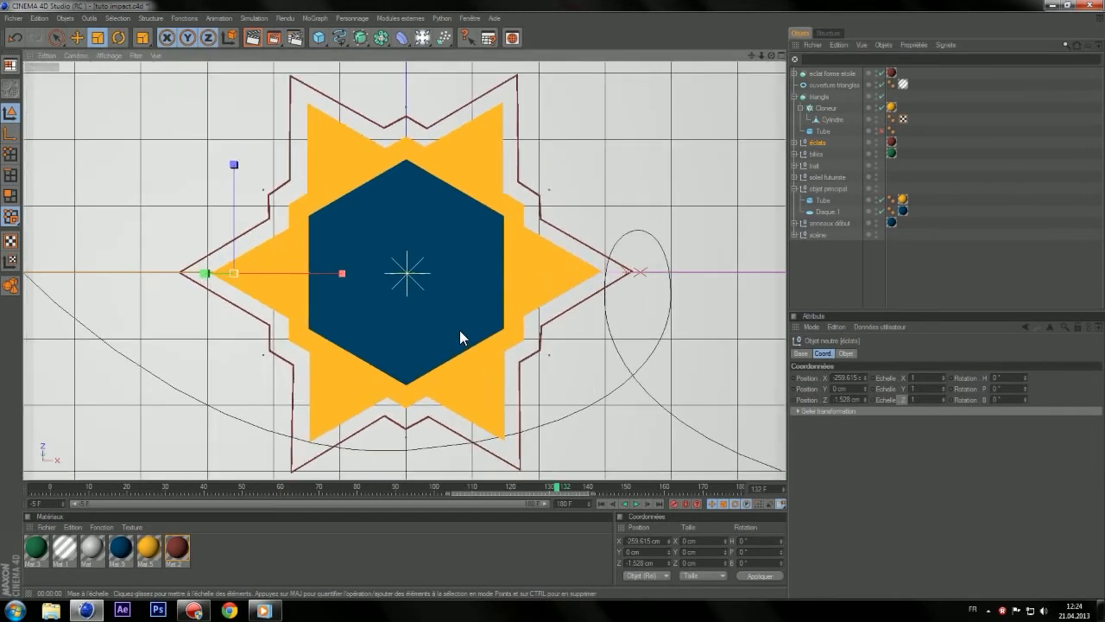
{"action": "scroll", "coordinate": [459, 337], "scroll_direction": "up", "scroll_amount": 1}
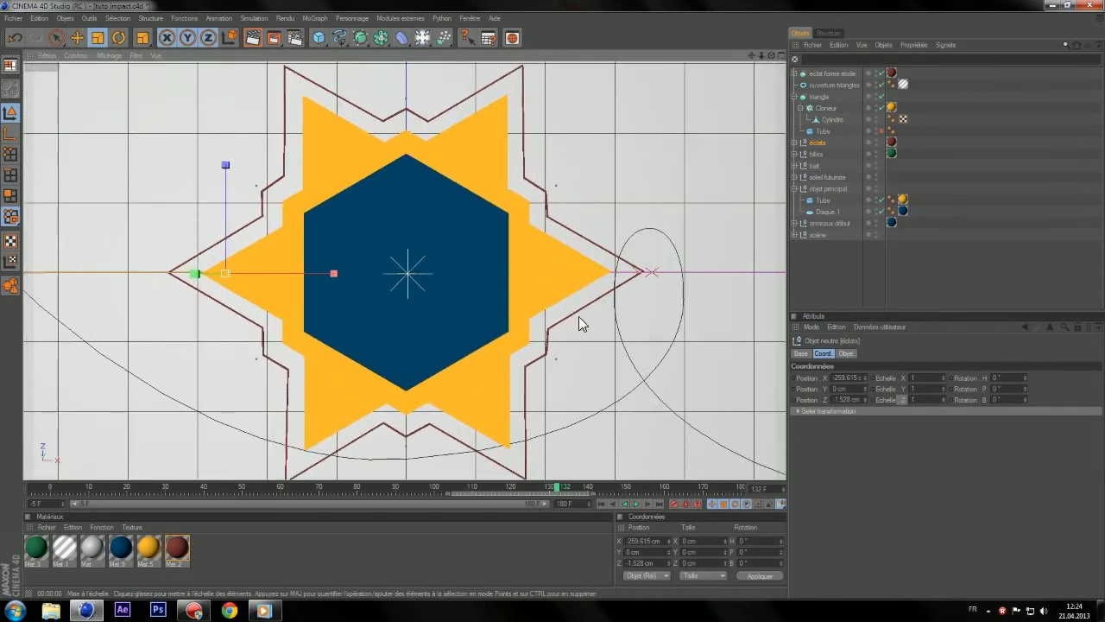
{"action": "left_click", "coordinate": [556, 486]}
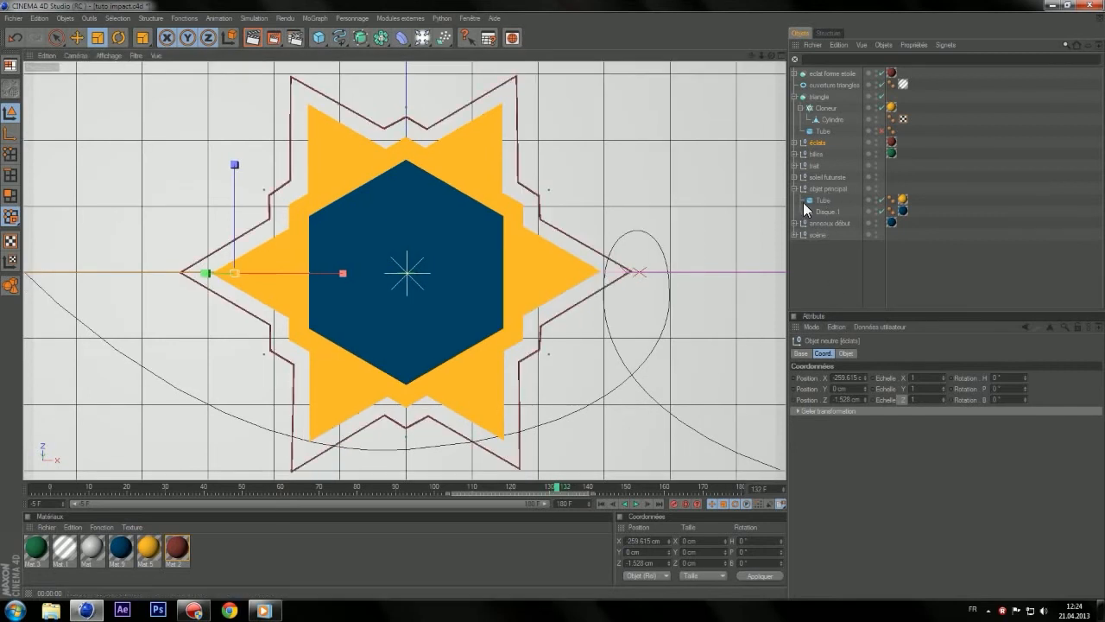
- Select the camera inside the scène group and keyframe its Y position at frame 130
{"action": "left_click", "coordinate": [816, 233]}
{"action": "left_click", "coordinate": [794, 234]}
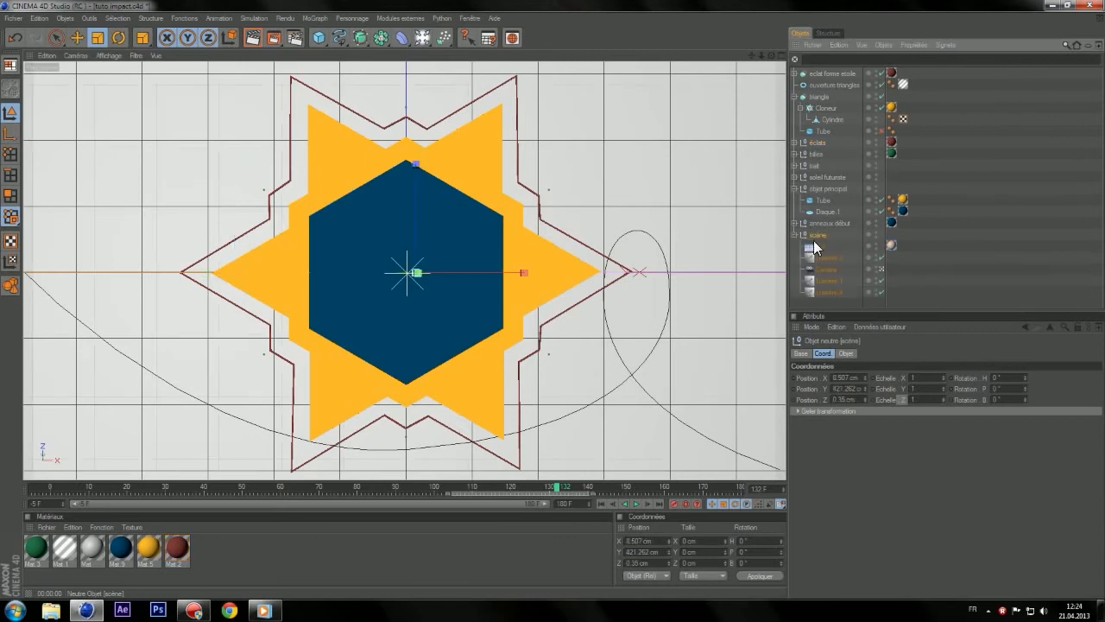
{"action": "left_click", "coordinate": [829, 269]}
{"action": "left_click_drag", "start_coordinate": [558, 488], "coordinate": [549, 488]}
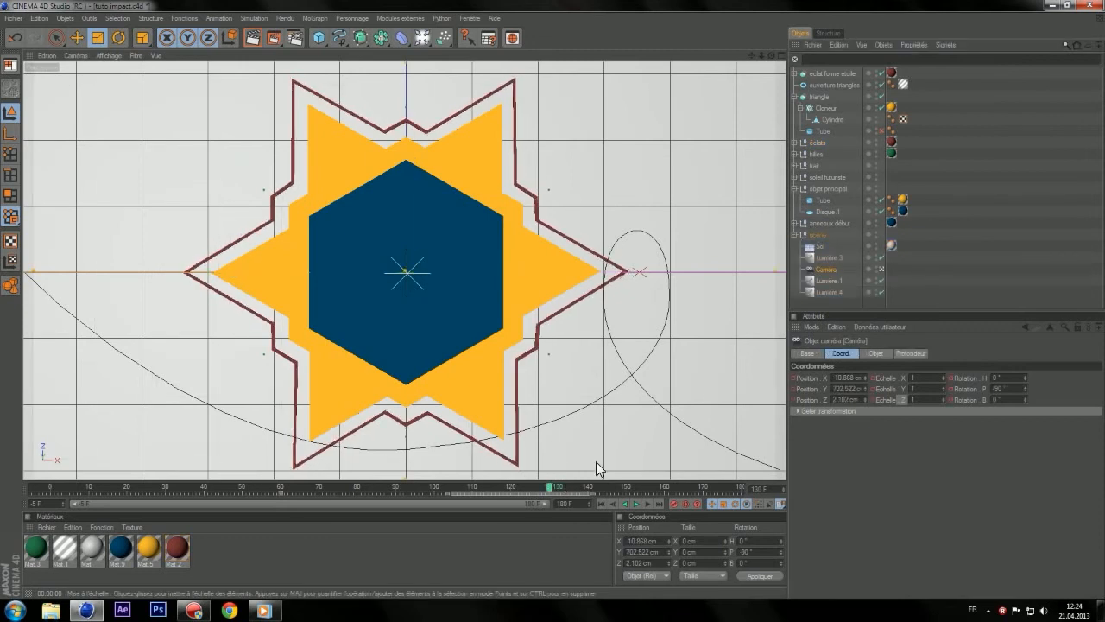
{"action": "left_click", "coordinate": [792, 389], "text": "ctrl"}
- Set the camera's Y position to 862.522 cm at frame 135, keyframe it and play back the animation
{"action": "left_click_drag", "start_coordinate": [565, 489], "coordinate": [561, 489]}
{"action": "left_click", "coordinate": [561, 489]}
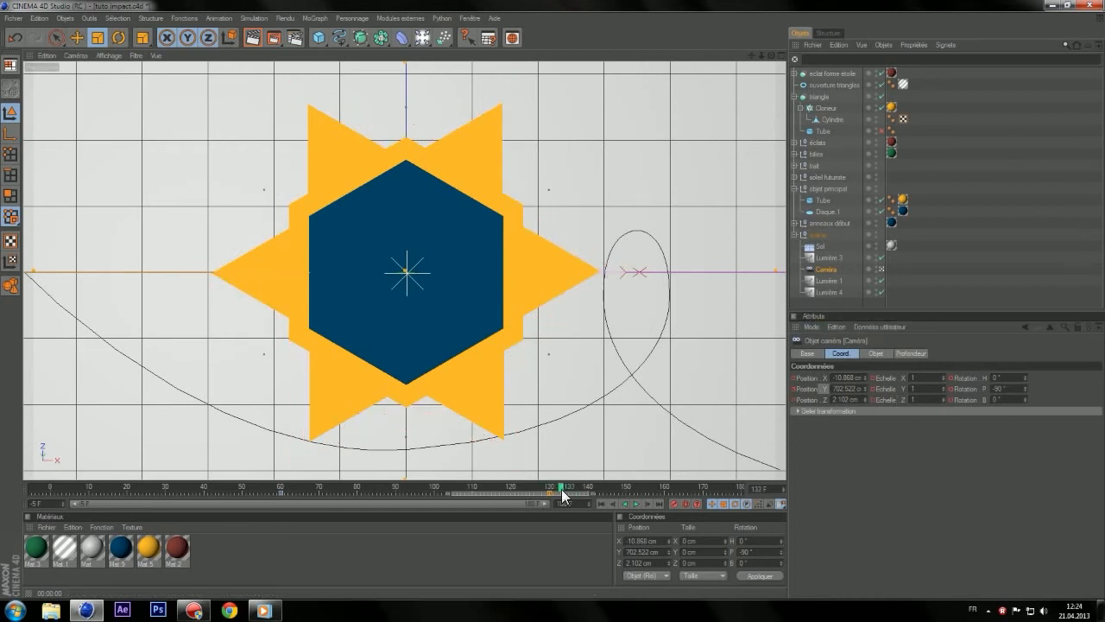
{"action": "left_click_drag", "start_coordinate": [865, 389], "coordinate": [865, 388]}
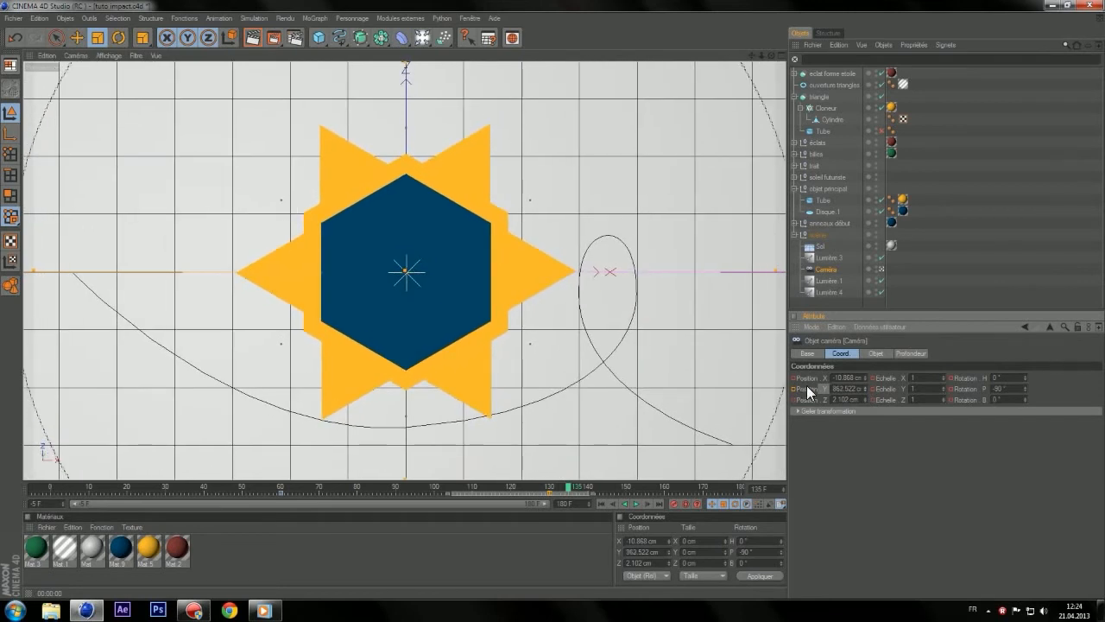
{"action": "left_click_drag", "start_coordinate": [567, 486], "coordinate": [482, 463]}
{"action": "left_click", "coordinate": [634, 503]}
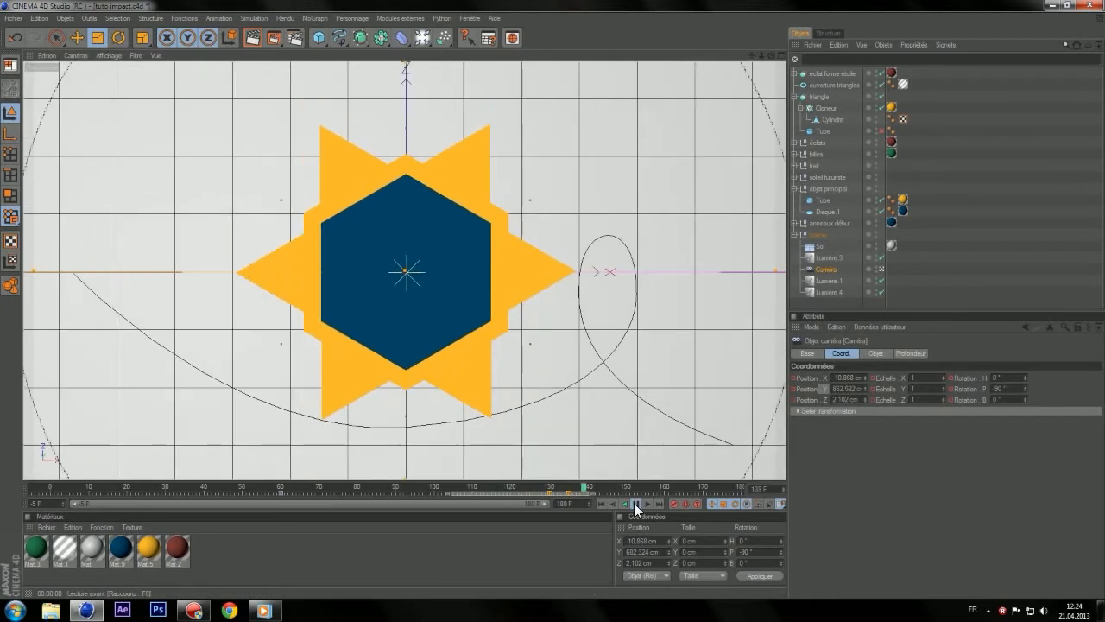
- Move the camera's second Y position keyframe to frame 140, play back the result and collapse the scène group
{"action": "left_click", "coordinate": [568, 492]}
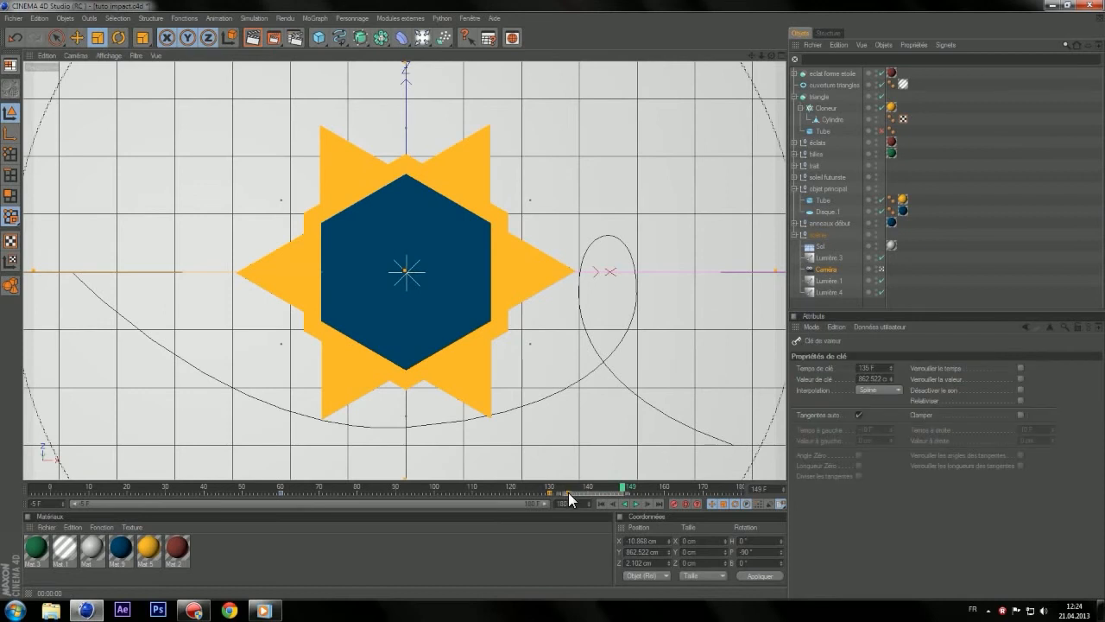
{"action": "left_click_drag", "start_coordinate": [583, 493], "coordinate": [526, 493]}
{"action": "left_click", "coordinate": [636, 504]}
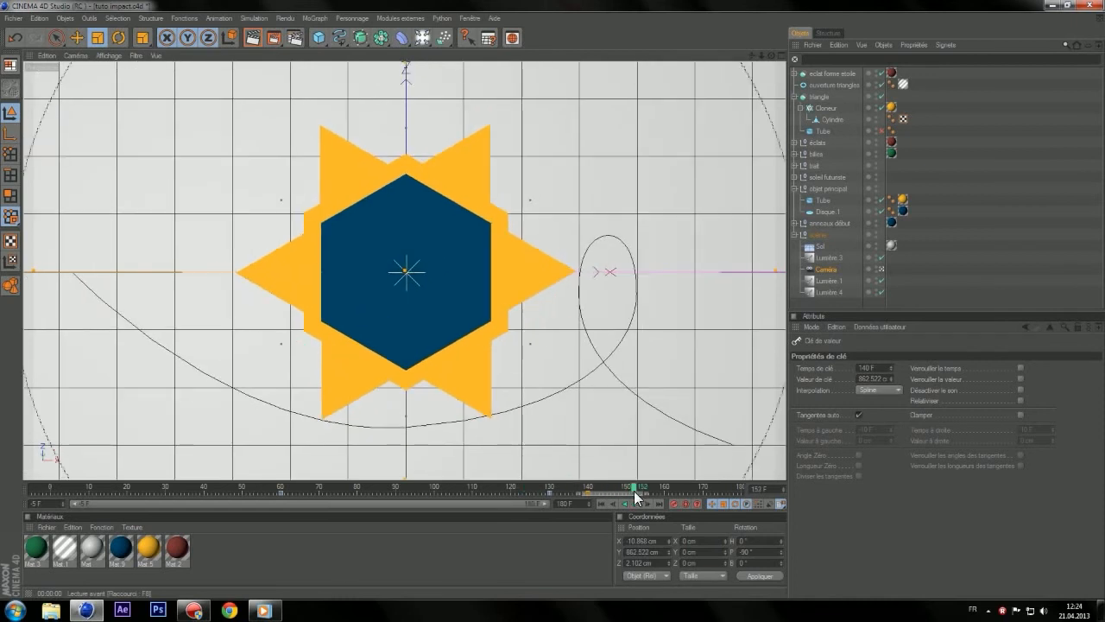
{"action": "left_click", "coordinate": [793, 235]}
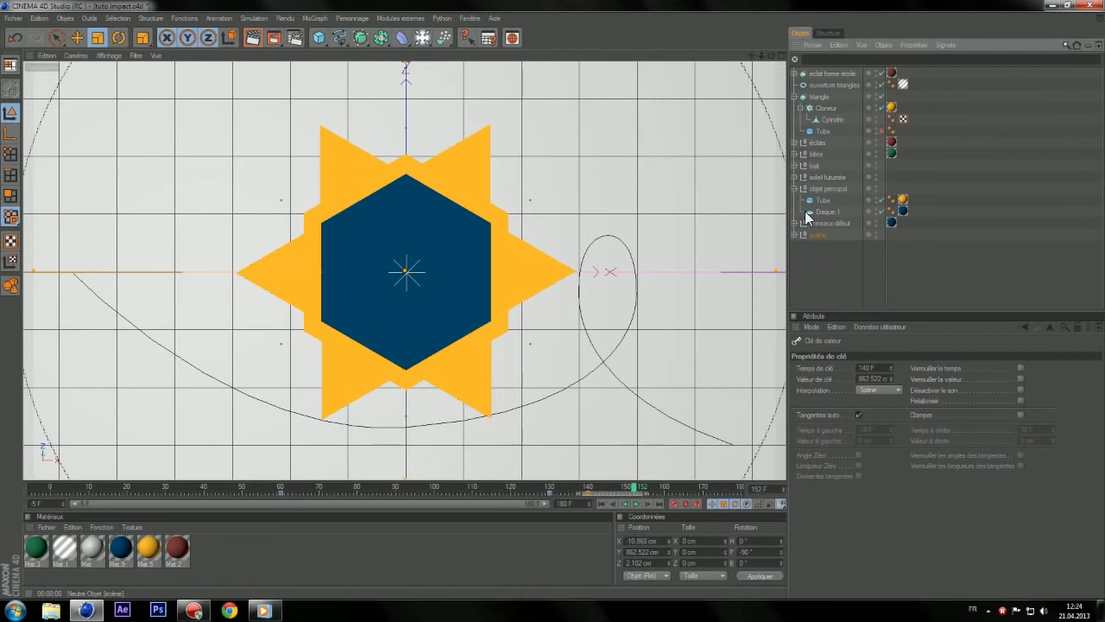
- Duplicate the éclats group
{"action": "left_click", "coordinate": [816, 142]}
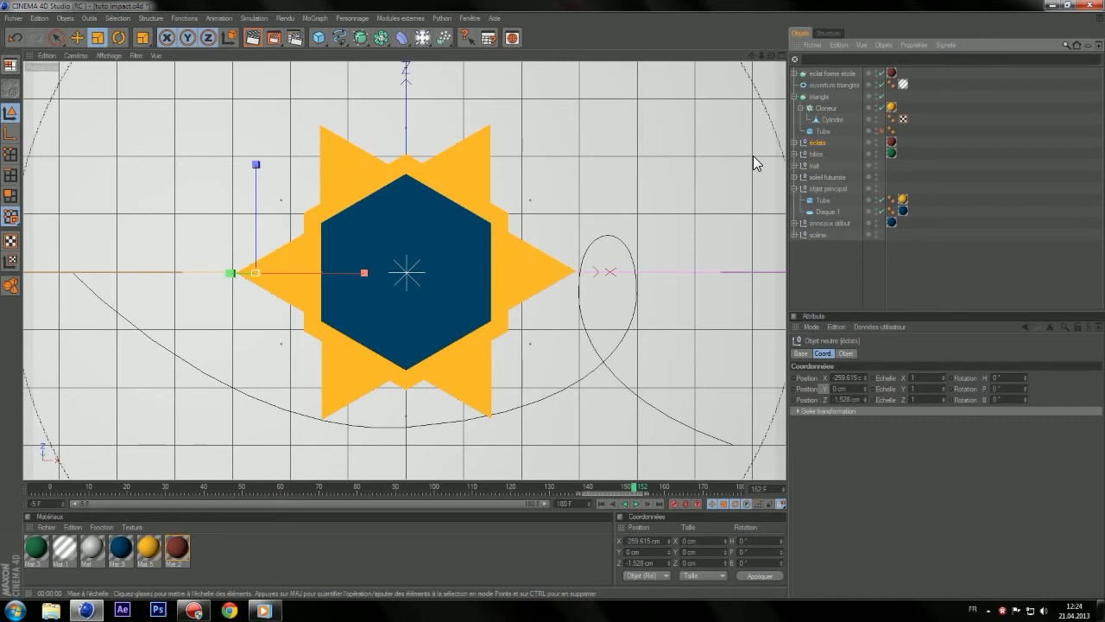
{"action": "key", "text": "ctrl+c"}
{"action": "key", "text": "ctrl+v"}
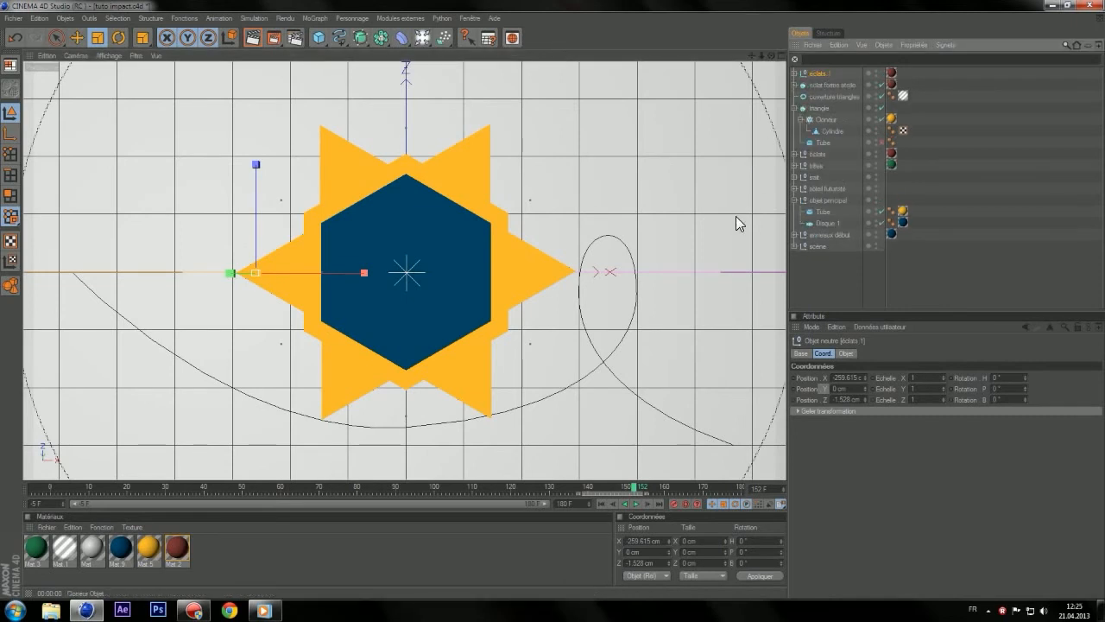
- Select all the objects inside the copied éclats group and shift their keyframes to start at about frame 132
{"action": "left_click", "coordinate": [794, 72]}
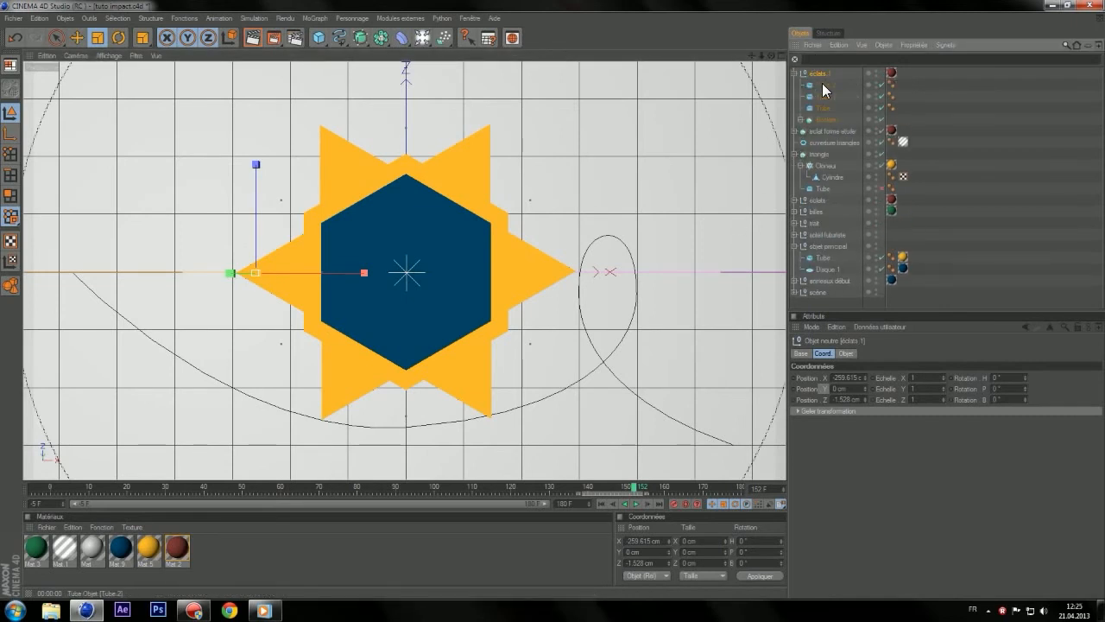
{"action": "left_click", "coordinate": [822, 94]}
{"action": "left_click", "coordinate": [820, 107], "text": "shift"}
{"action": "left_click", "coordinate": [825, 84], "text": "shift"}
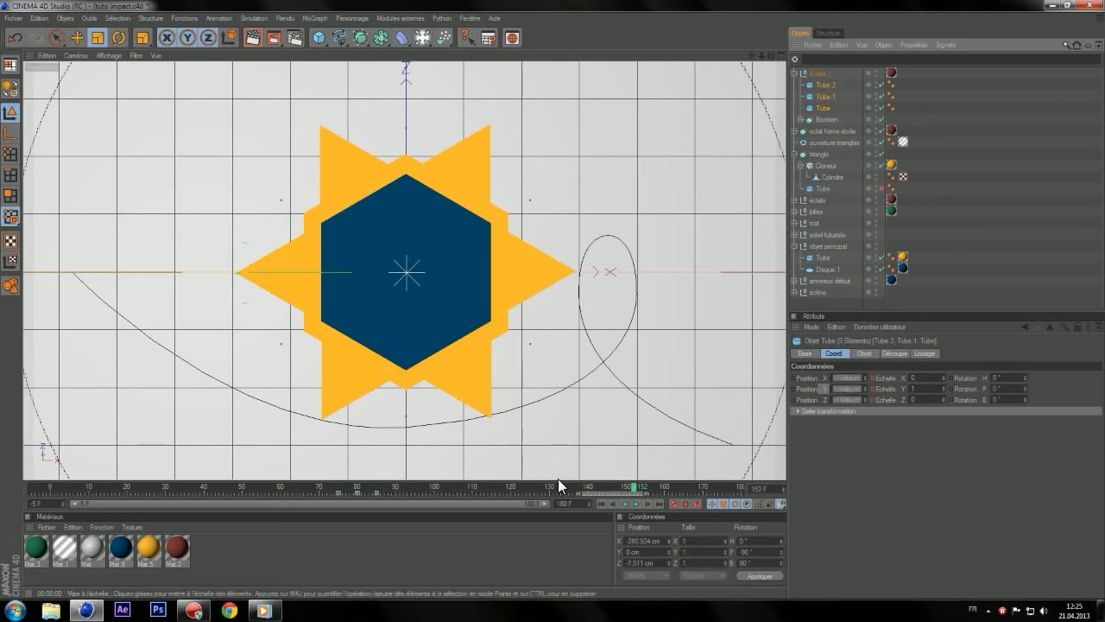
{"action": "left_click", "coordinate": [629, 486]}
{"action": "left_click_drag", "start_coordinate": [600, 494], "coordinate": [556, 499]}
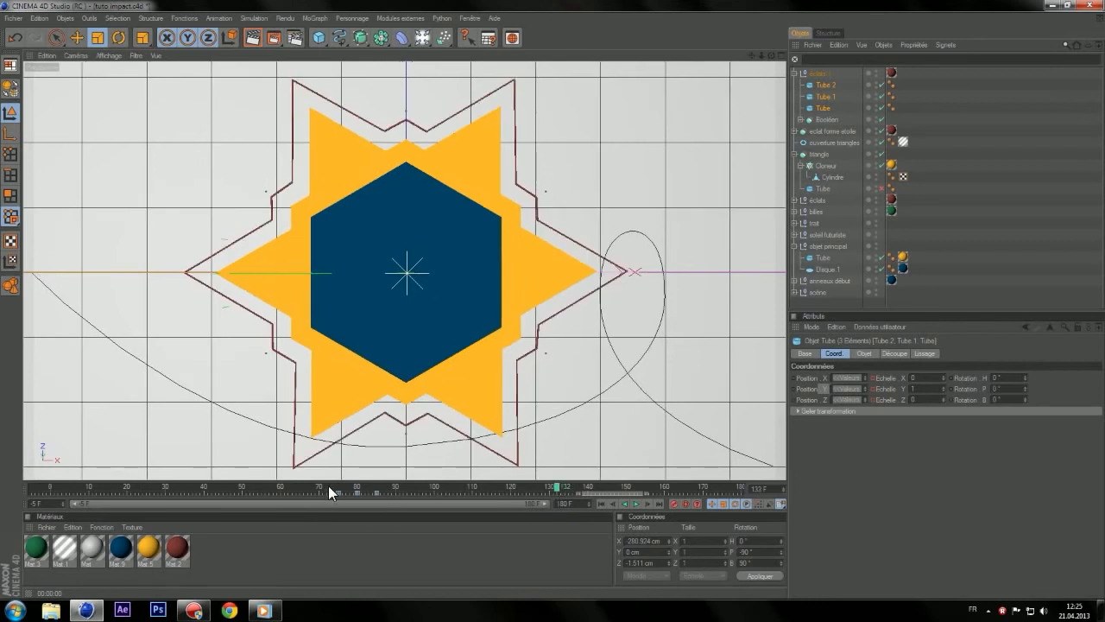
{"action": "left_click", "coordinate": [331, 491]}
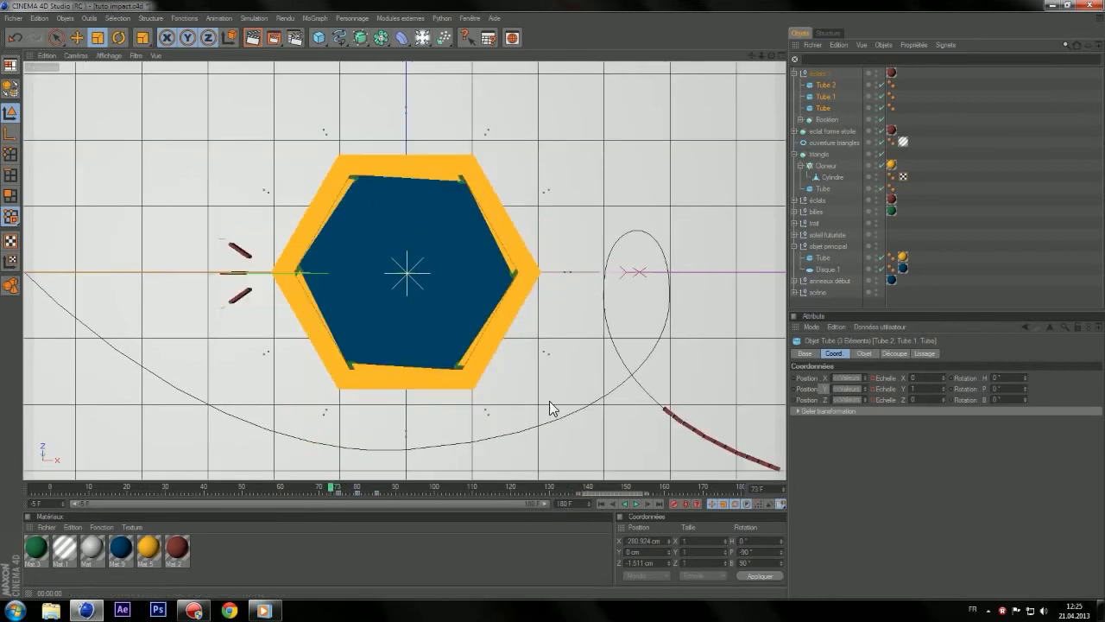
{"action": "left_click_drag", "start_coordinate": [587, 489], "coordinate": [554, 478]}
{"action": "left_click", "coordinate": [798, 119]}
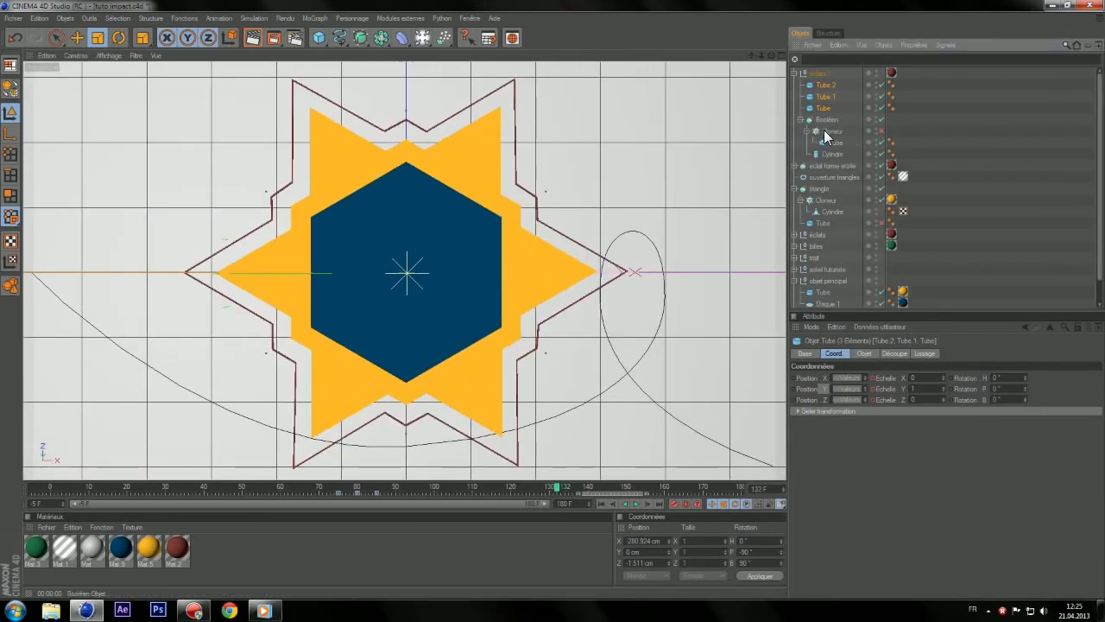
{"action": "left_click", "coordinate": [826, 153], "text": "shift"}
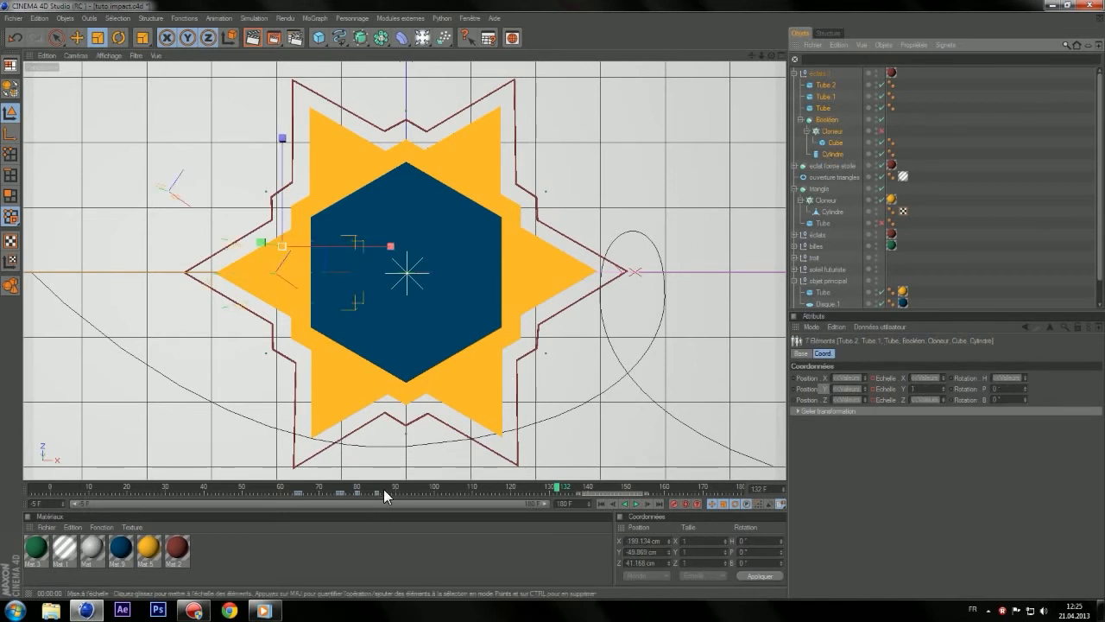
{"action": "left_click_drag", "start_coordinate": [386, 496], "coordinate": [562, 488]}
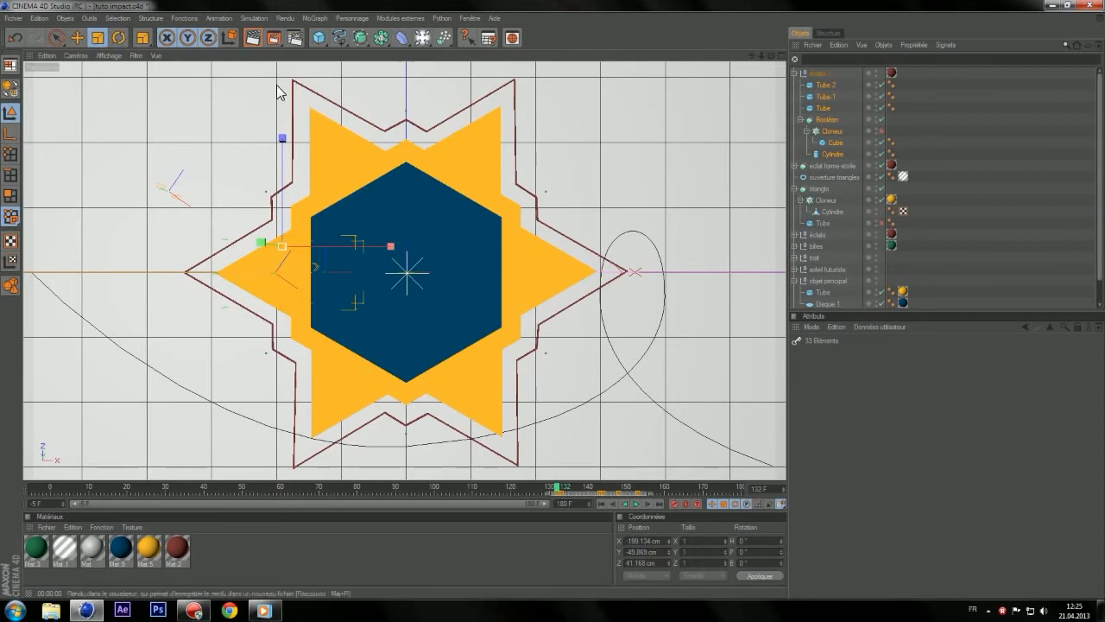
- Move the selected copied éclats objects along X to about -283.6 cm, near the star's left tip, using frame 140 as reference
{"action": "left_click", "coordinate": [119, 37]}
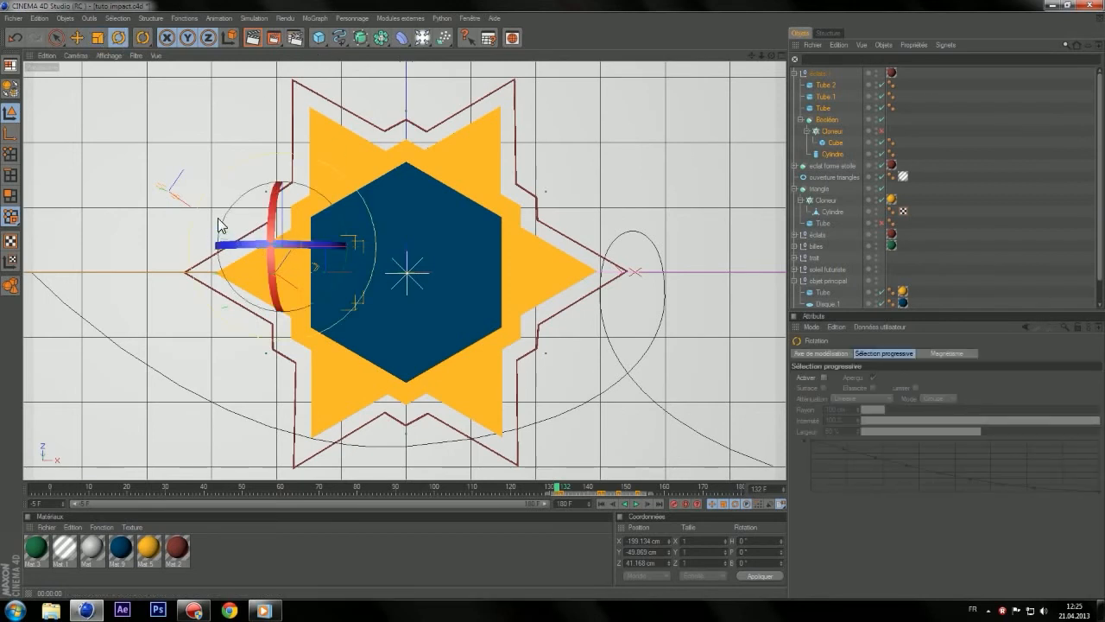
{"action": "key", "text": "e"}
{"action": "left_click_drag", "start_coordinate": [248, 243], "coordinate": [186, 246]}
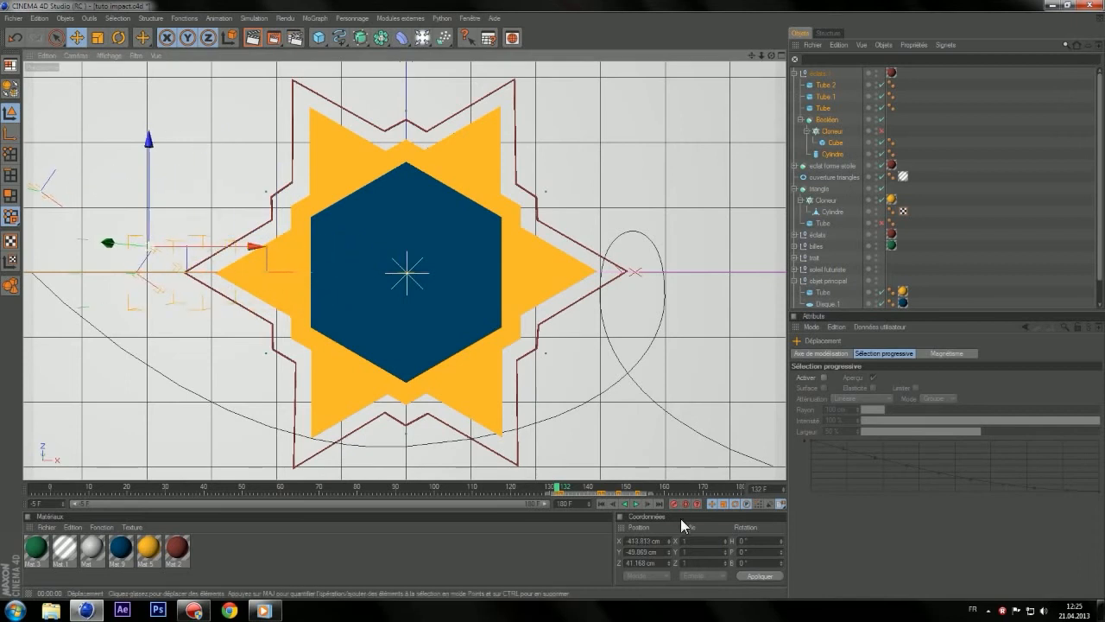
{"action": "left_click_drag", "start_coordinate": [558, 489], "coordinate": [587, 486]}
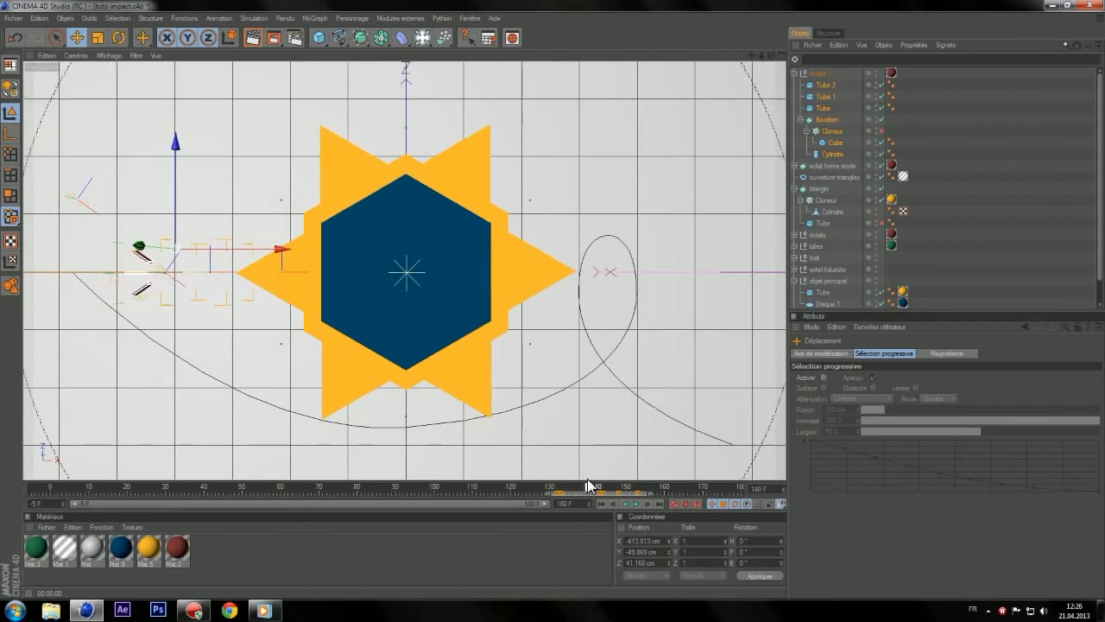
{"action": "left_click_drag", "start_coordinate": [215, 251], "coordinate": [289, 250]}
- At frame 137, adjust the copied éclats in the camera view to about X -279.4 cm, Z 40.8 cm at the star's left tip
{"action": "middle_click", "coordinate": [262, 278]}
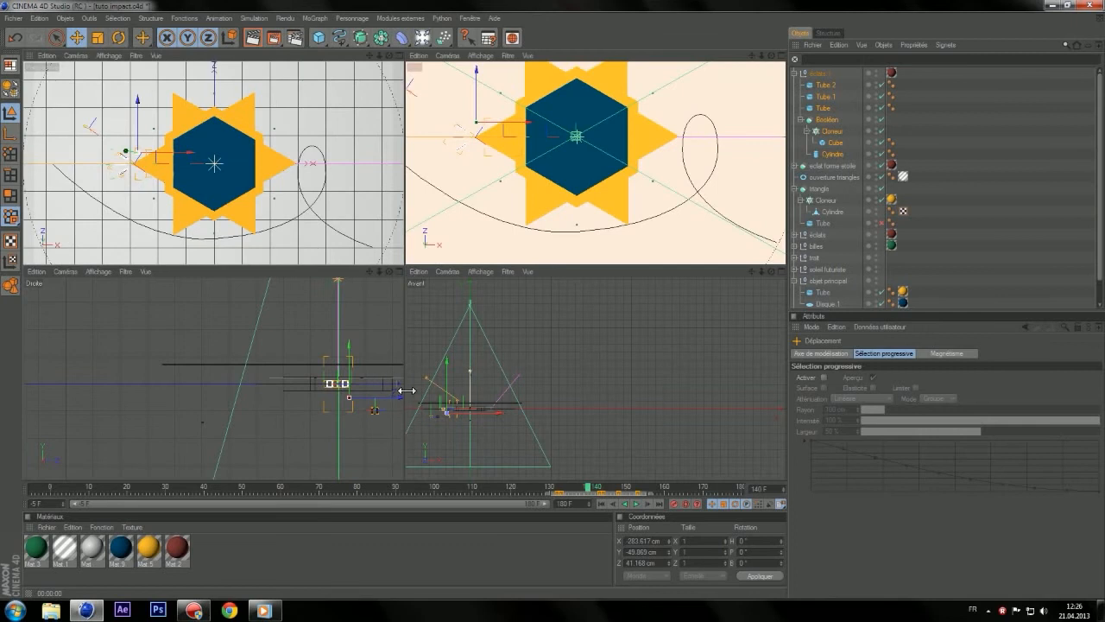
{"action": "middle_click", "coordinate": [562, 217]}
{"action": "middle_click_drag", "start_coordinate": [333, 81], "coordinate": [622, 164], "text": "alt"}
{"action": "scroll", "coordinate": [547, 252], "scroll_direction": "up", "scroll_amount": 5}
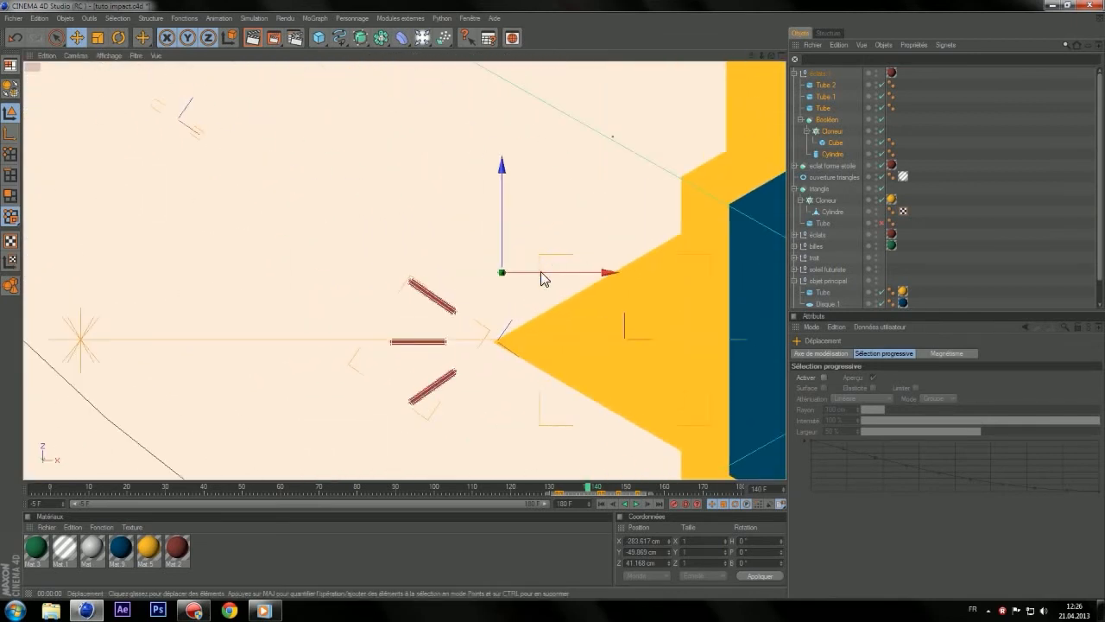
{"action": "left_click_drag", "start_coordinate": [587, 493], "coordinate": [576, 489]}
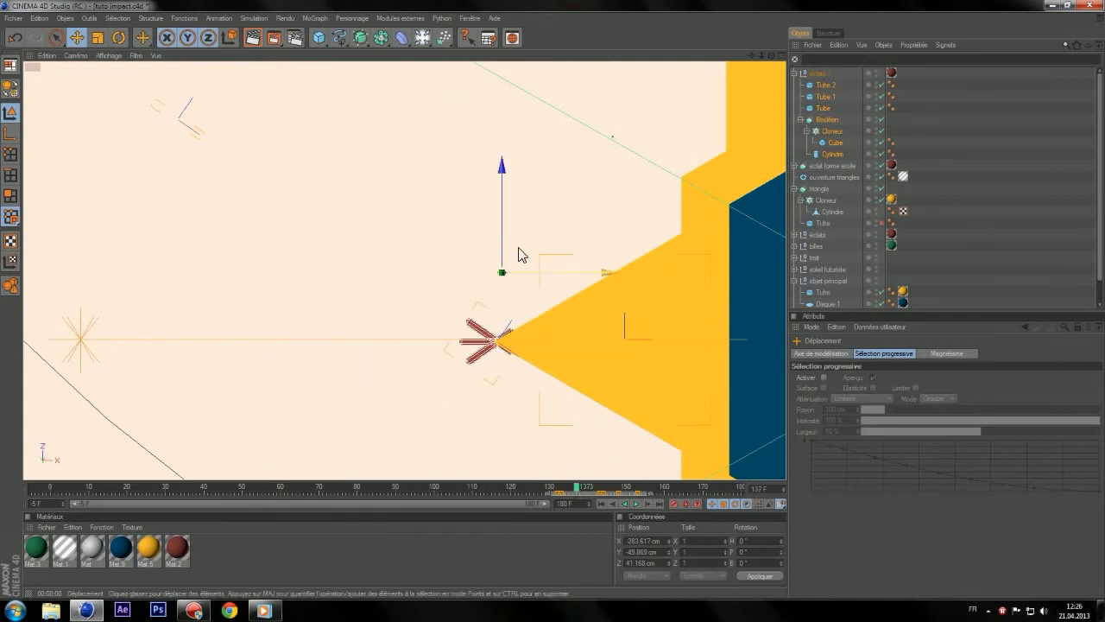
{"action": "mouse_move", "coordinate": [502, 272]}
{"action": "left_mouse_down"}
{"action": "mouse_move", "coordinate": [516, 274]}
{"action": "mouse_move", "coordinate": [511, 265]}
{"action": "left_mouse_up"}
{"action": "left_click_drag", "start_coordinate": [508, 165], "coordinate": [509, 167]}
{"action": "scroll", "coordinate": [665, 330], "scroll_direction": "down", "scroll_amount": 6}
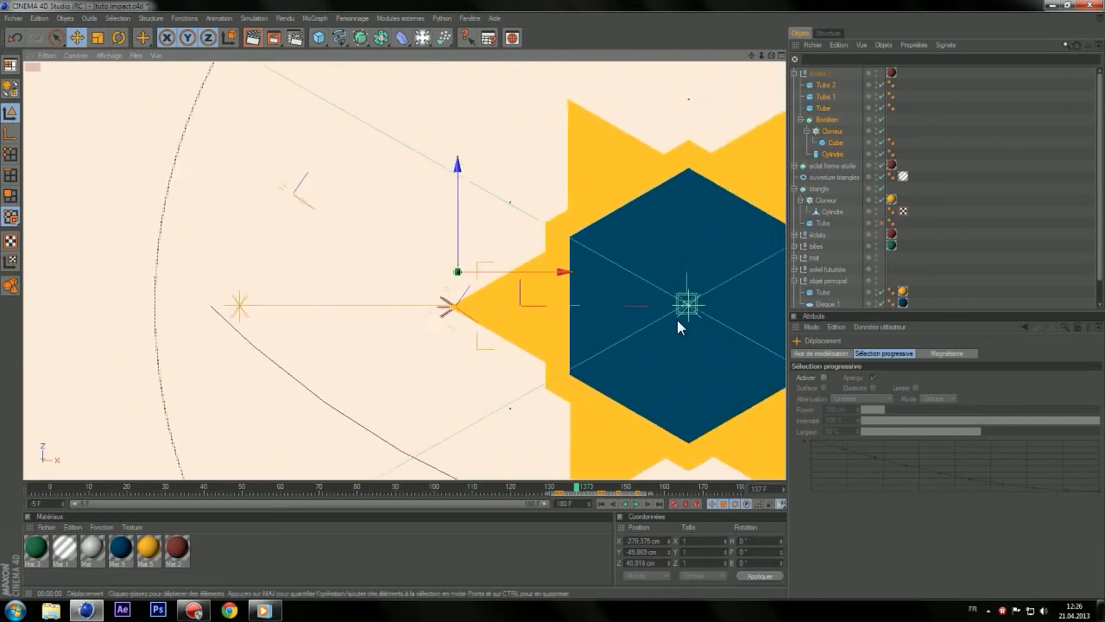
- Go to frame 132, try moving the copied éclats along X towards the red outline's left tip, and undo the move
{"action": "middle_click", "coordinate": [585, 280]}
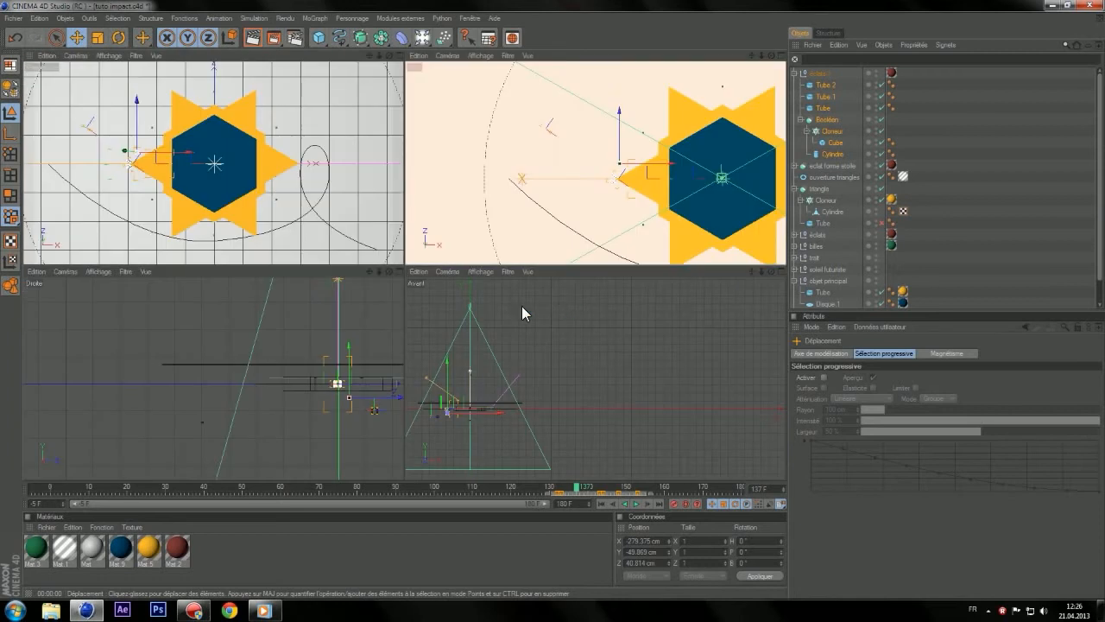
{"action": "middle_click", "coordinate": [177, 223]}
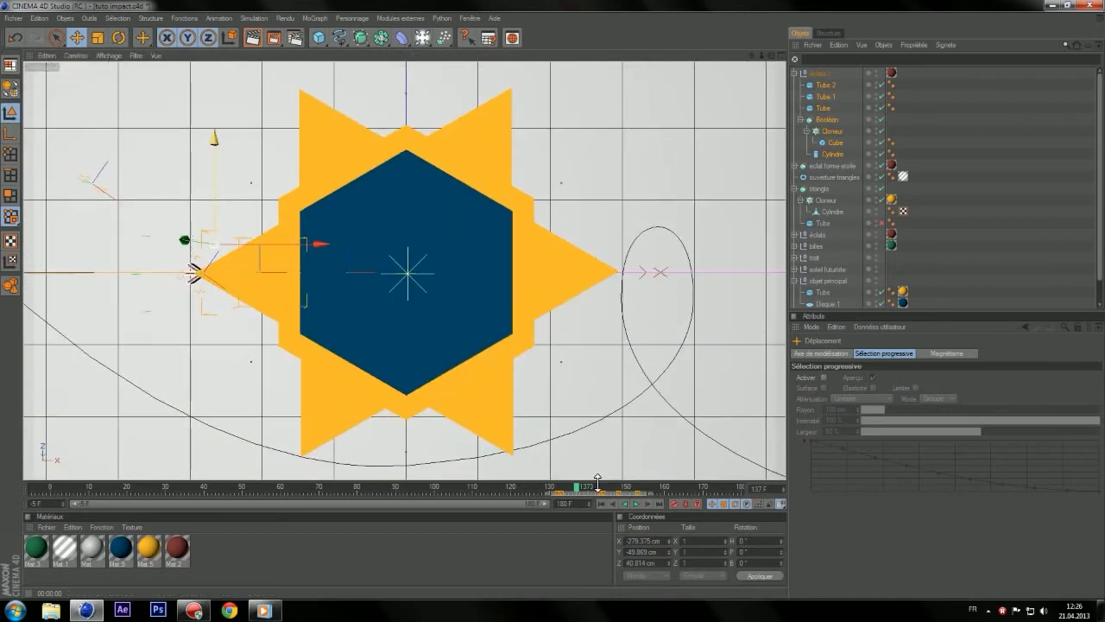
{"action": "mouse_move", "coordinate": [575, 492]}
{"action": "left_mouse_down"}
{"action": "mouse_move", "coordinate": [549, 493]}
{"action": "mouse_move", "coordinate": [563, 494]}
{"action": "left_mouse_up"}
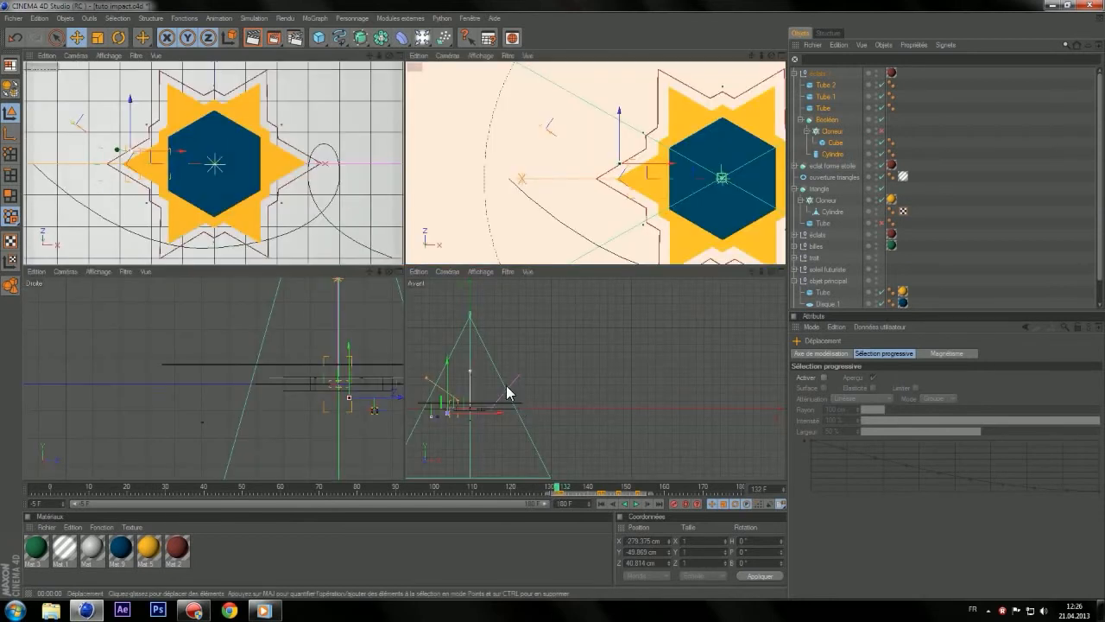
{"action": "middle_click", "coordinate": [552, 185]}
{"action": "left_click_drag", "start_coordinate": [512, 278], "coordinate": [426, 285]}
{"action": "left_click", "coordinate": [13, 33]}
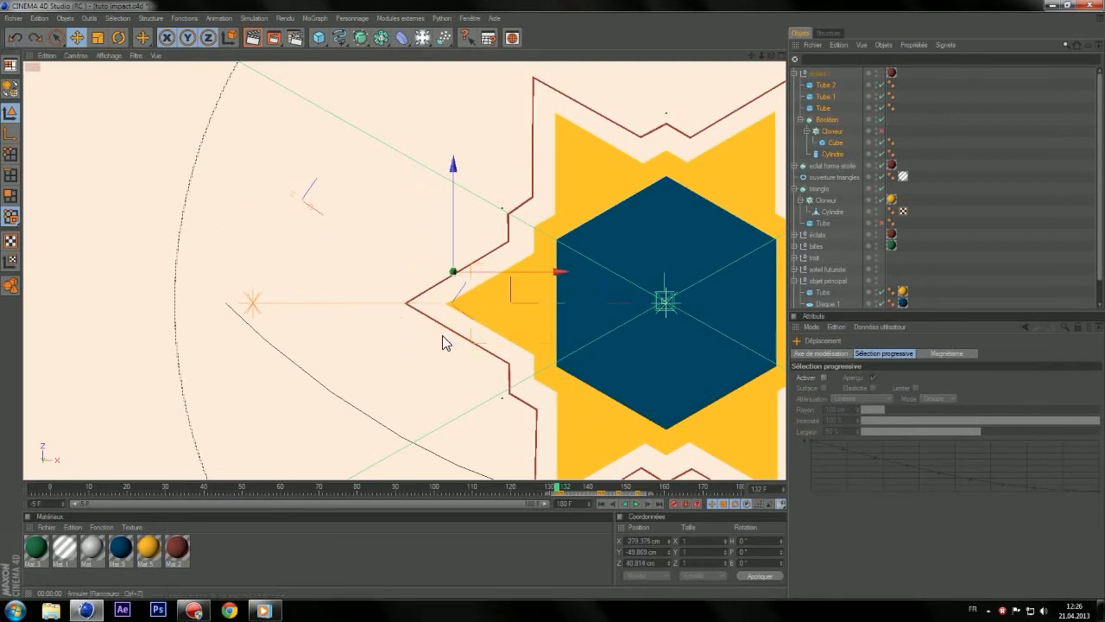
- Shift the éclats' keyframes about six frames earlier and place the objects at the outline's left tip, about X -336 cm, Z 41.9 cm
{"action": "scroll", "coordinate": [444, 340], "scroll_direction": "up", "scroll_amount": 4}
{"action": "left_click_drag", "start_coordinate": [521, 273], "coordinate": [245, 274]}
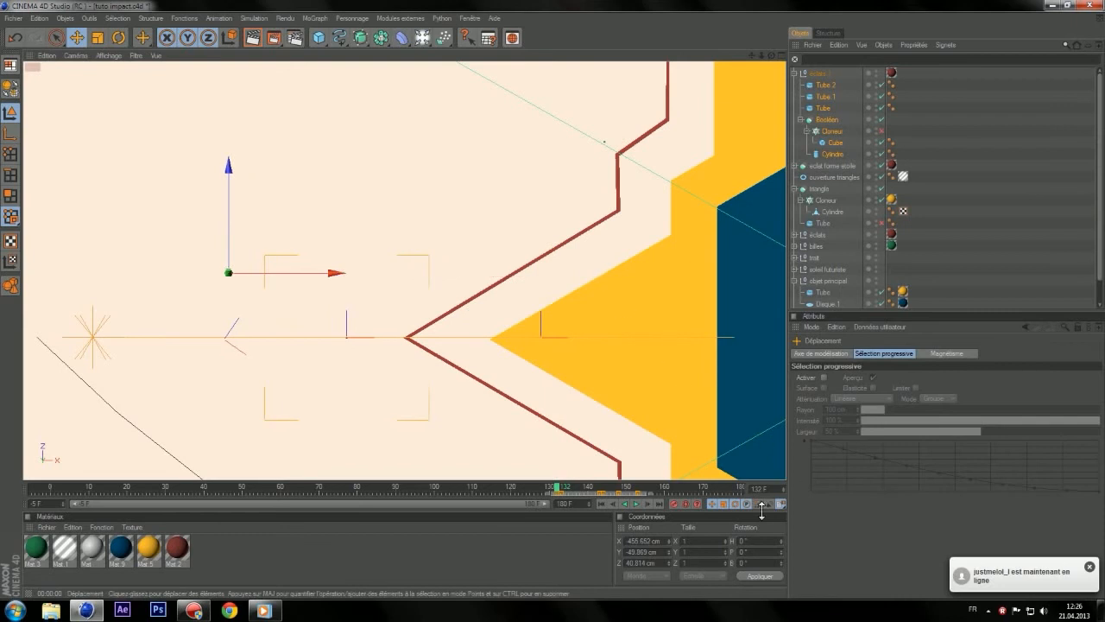
{"action": "left_click", "coordinate": [621, 500]}
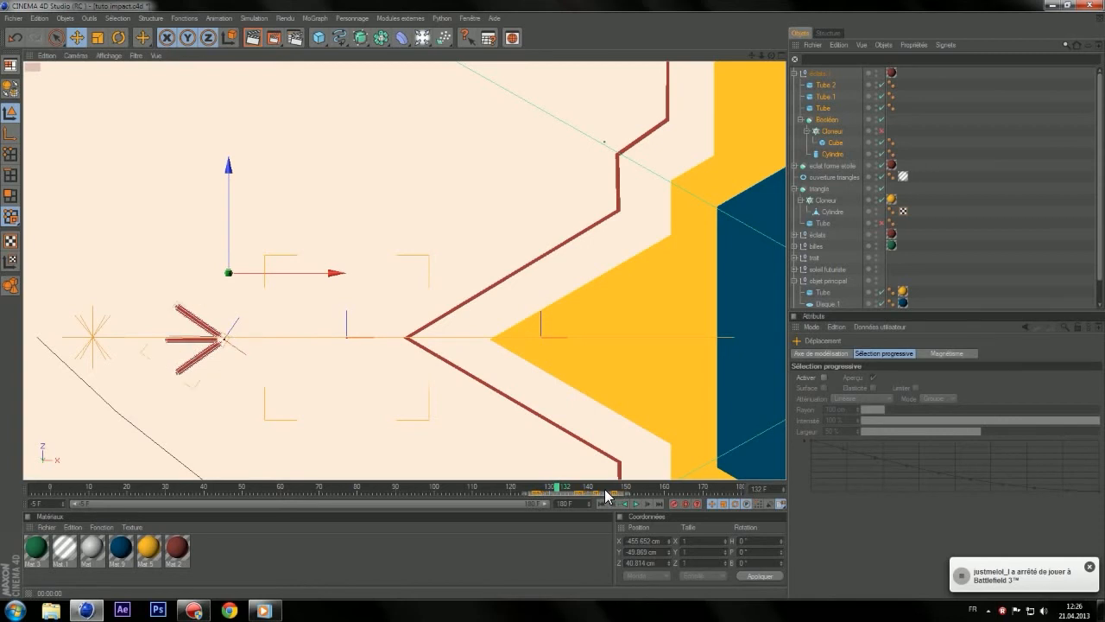
{"action": "left_click_drag", "start_coordinate": [335, 273], "coordinate": [523, 273]}
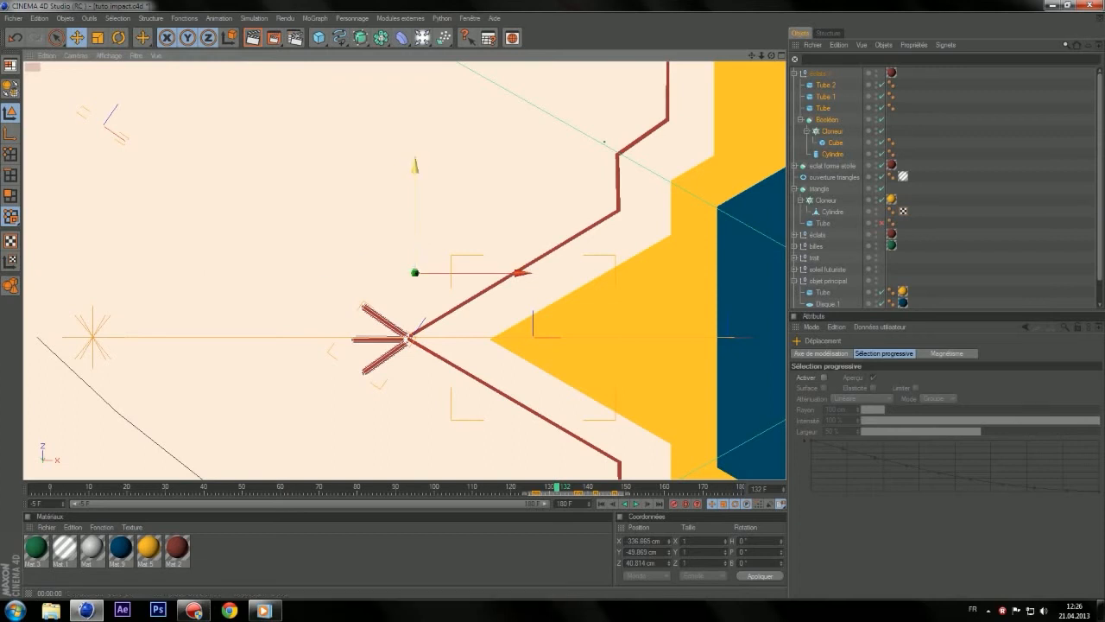
{"action": "left_click_drag", "start_coordinate": [418, 240], "coordinate": [418, 239]}
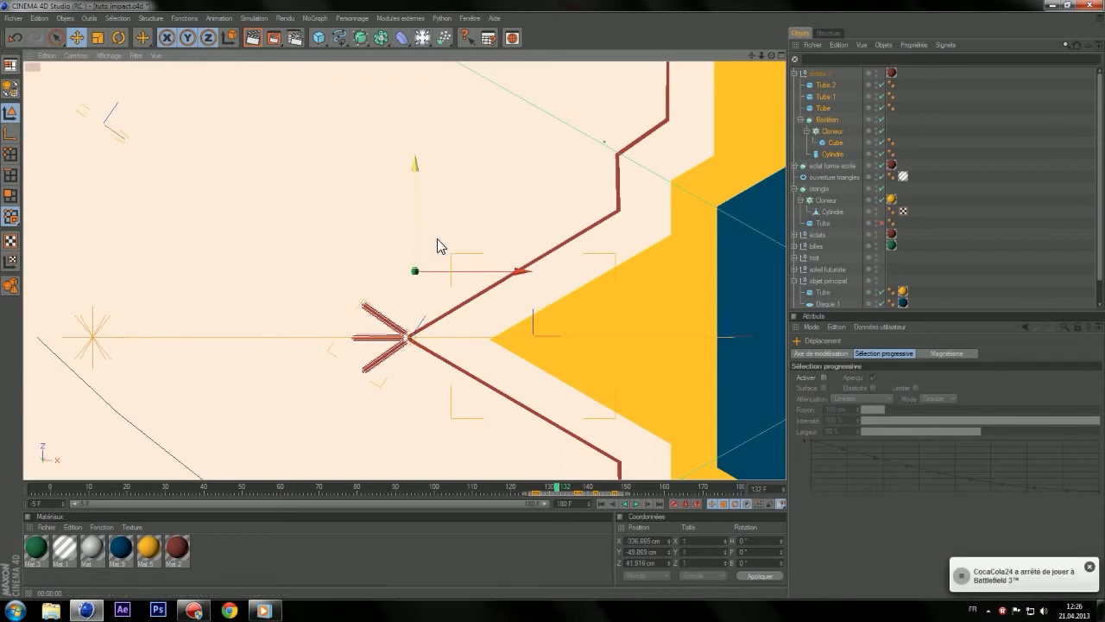
- Move the Cylindre inside the copied éclats' Booléen along X to about -153.4 cm and go to frame 137
{"action": "left_click", "coordinate": [839, 141]}
{"action": "left_click", "coordinate": [831, 153]}
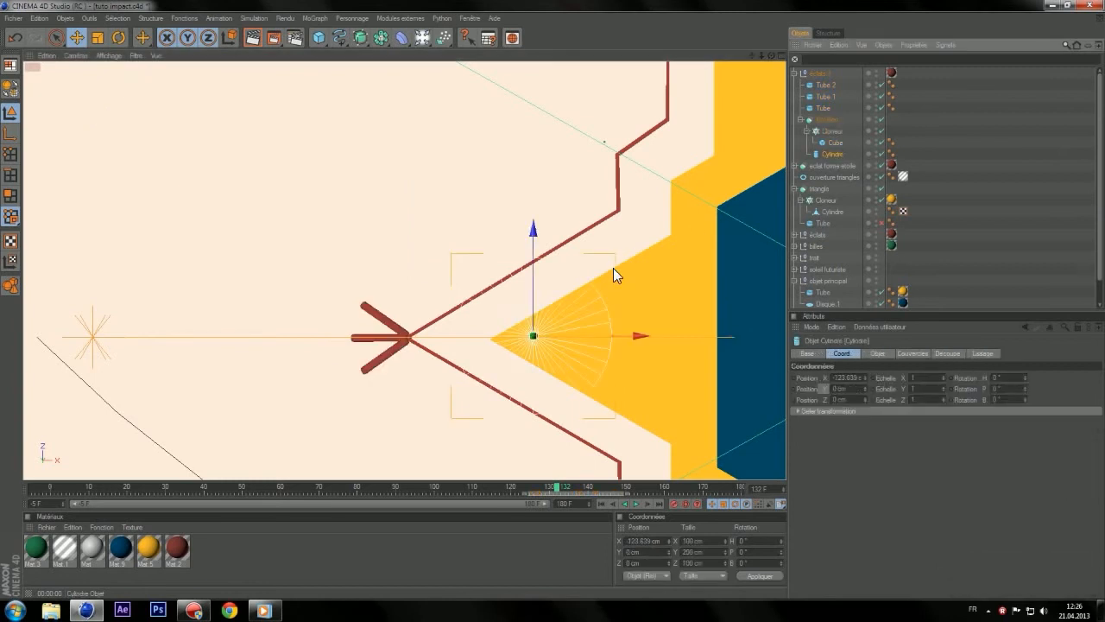
{"action": "left_click_drag", "start_coordinate": [641, 334], "coordinate": [593, 335]}
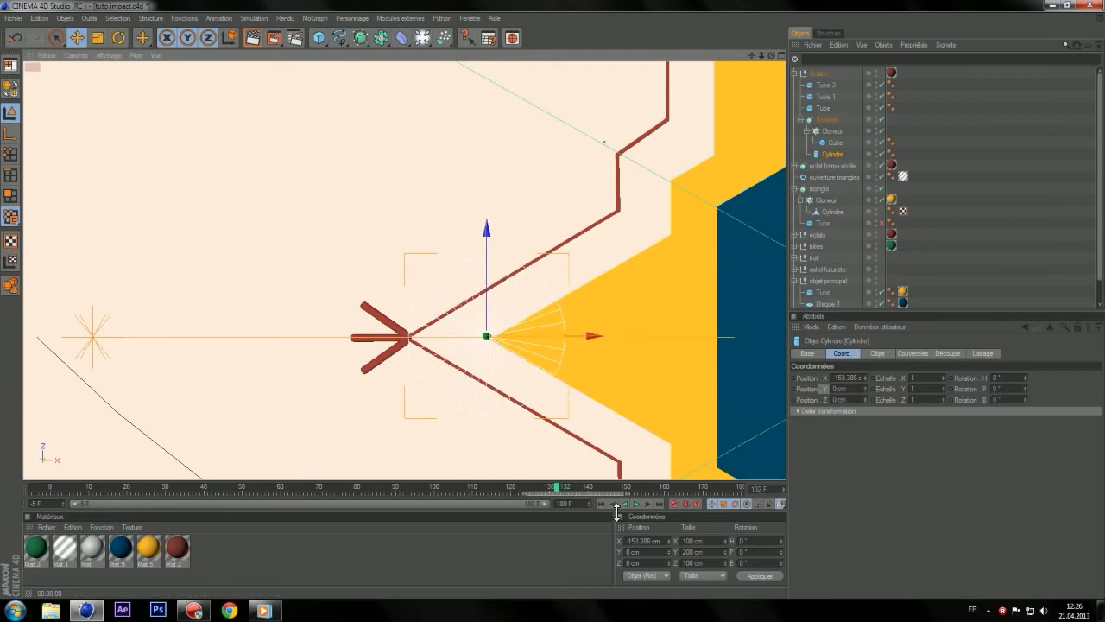
{"action": "mouse_move", "coordinate": [557, 488]}
{"action": "left_mouse_down"}
{"action": "mouse_move", "coordinate": [601, 487]}
{"action": "mouse_move", "coordinate": [577, 488]}
{"action": "left_mouse_up"}
- Add a MoGraph Cloneur and nest the éclats 1 group inside it, viewing the result from above
{"action": "left_click", "coordinate": [351, 19]}
{"action": "mouse_move", "coordinate": [315, 18]}
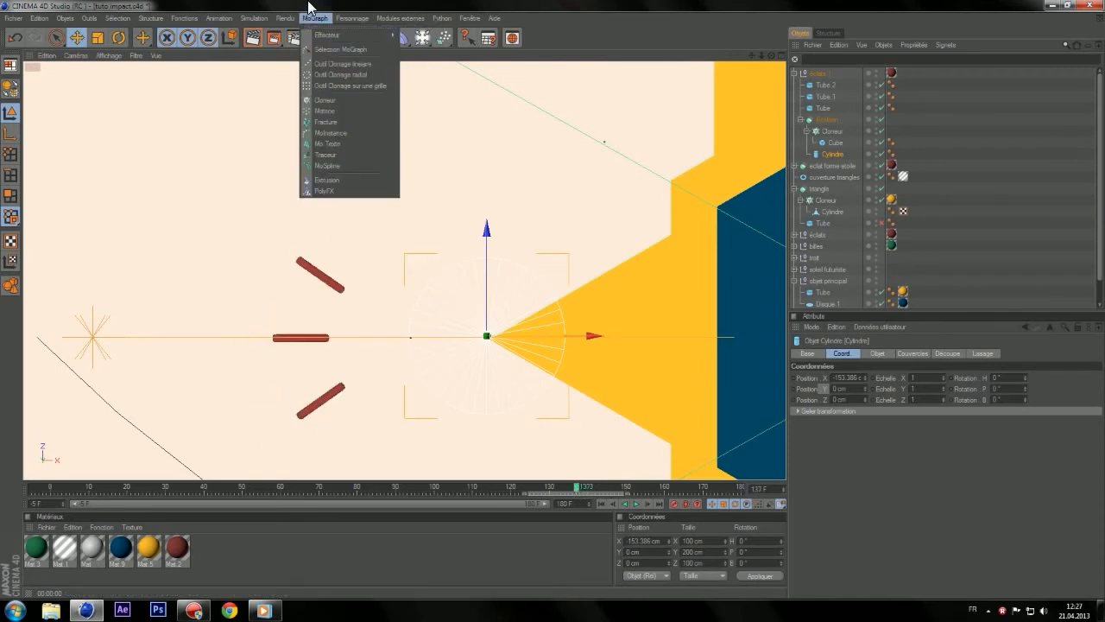
{"action": "left_click", "coordinate": [342, 100]}
{"action": "left_click_drag", "start_coordinate": [819, 87], "coordinate": [824, 74]}
{"action": "middle_click", "coordinate": [622, 261]}
{"action": "middle_click", "coordinate": [622, 260]}
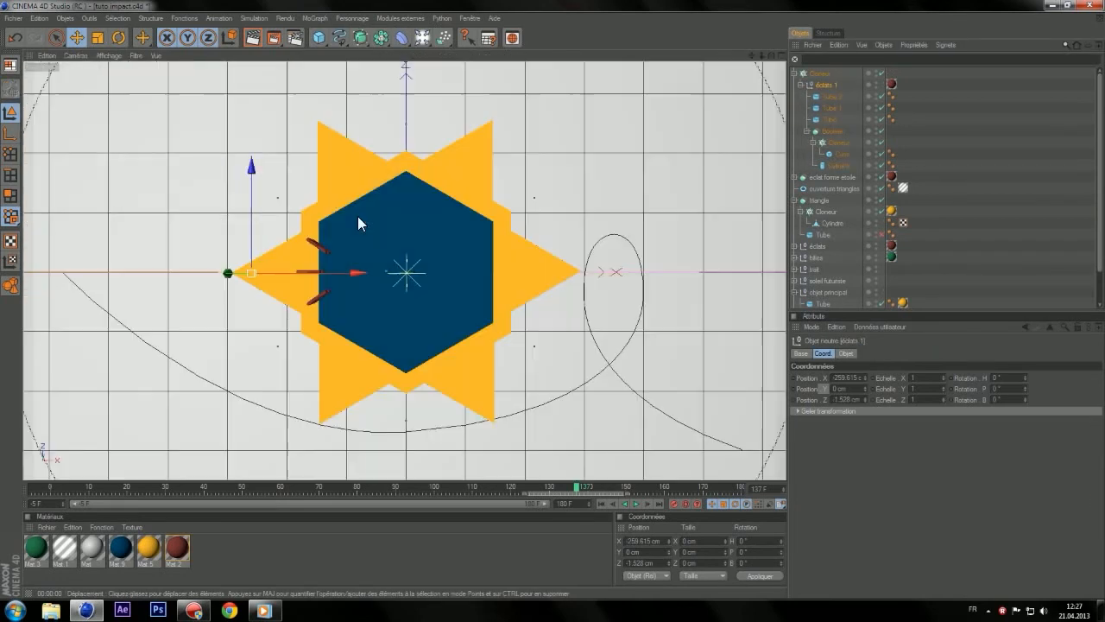
- Set the new Cloneur's mode to Radial and its plane to XZ
{"action": "left_click", "coordinate": [815, 74]}
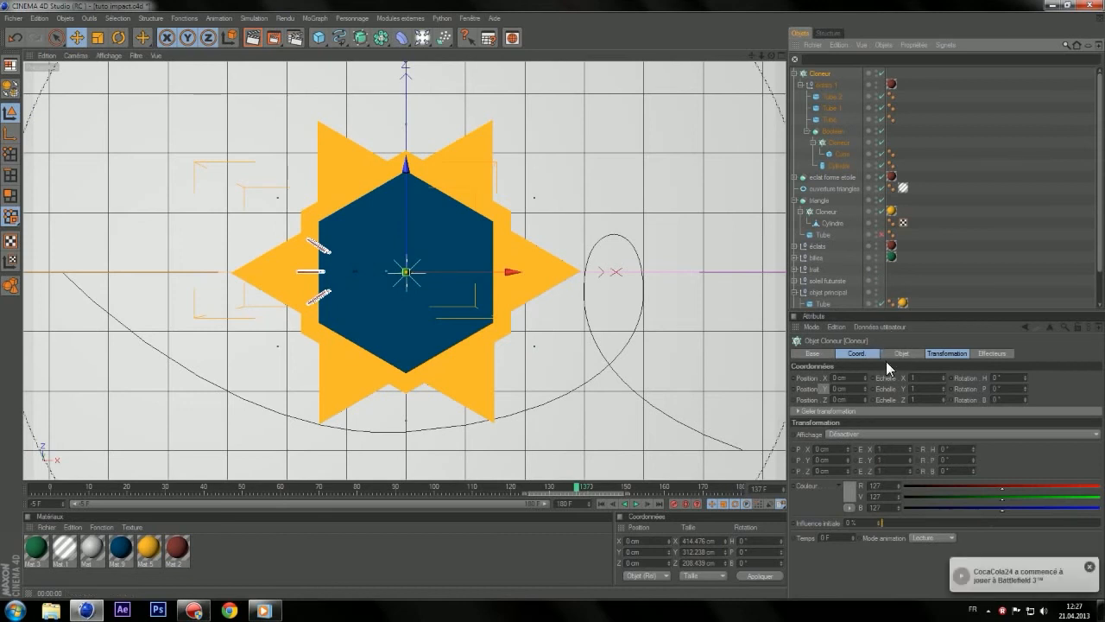
{"action": "left_click", "coordinate": [853, 354]}
{"action": "left_click", "coordinate": [901, 354]}
{"action": "left_click", "coordinate": [870, 377]}
{"action": "left_click", "coordinate": [880, 401]}
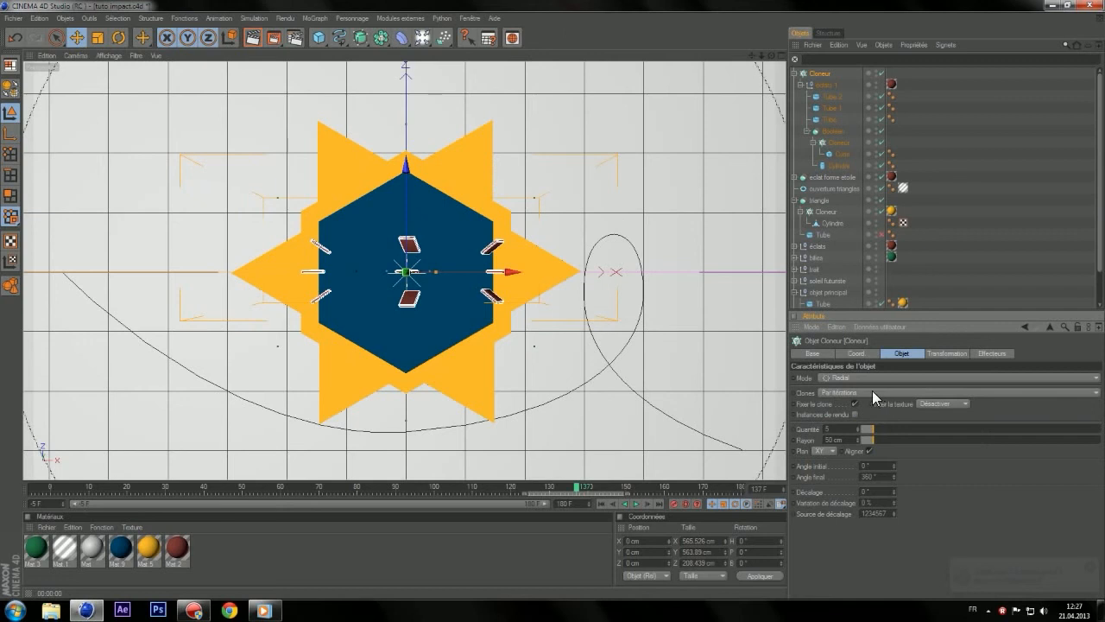
{"action": "left_click", "coordinate": [831, 451]}
{"action": "left_click", "coordinate": [825, 484]}
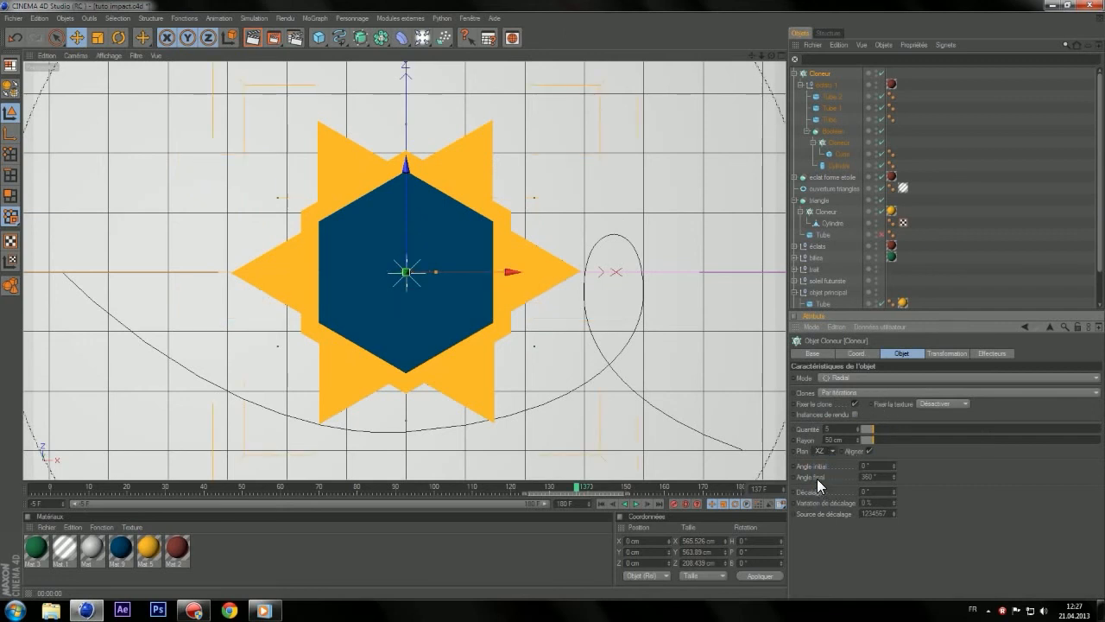
- Raise the Cloneur to about Y 6.3 cm, with six clones and a radius of 293 cm
{"action": "middle_click", "coordinate": [567, 350]}
{"action": "mouse_move", "coordinate": [337, 340]}
{"action": "left_mouse_down"}
{"action": "mouse_move", "coordinate": [336, 328]}
{"action": "mouse_move", "coordinate": [337, 338]}
{"action": "left_mouse_up"}
{"action": "middle_click", "coordinate": [260, 202]}
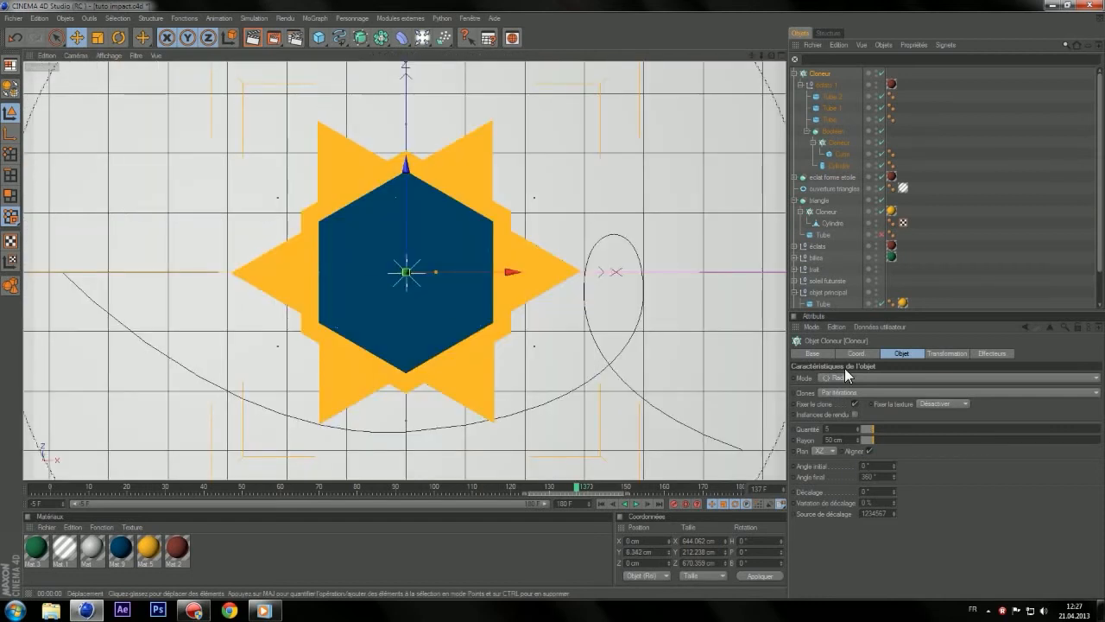
{"action": "left_click_drag", "start_coordinate": [883, 436], "coordinate": [930, 433]}
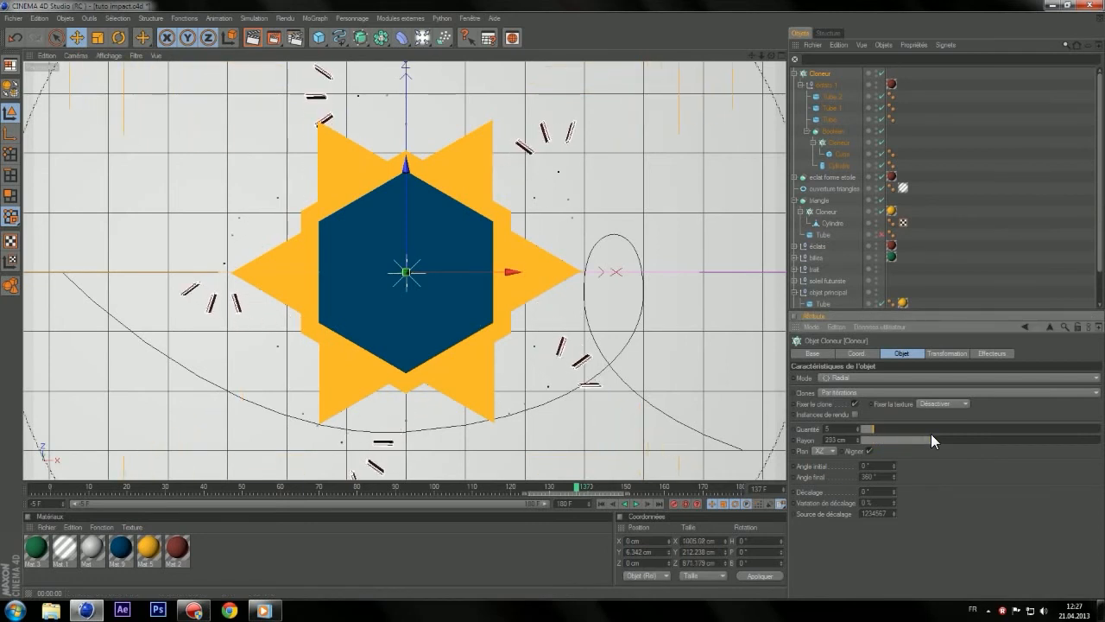
{"action": "left_click", "coordinate": [875, 426]}
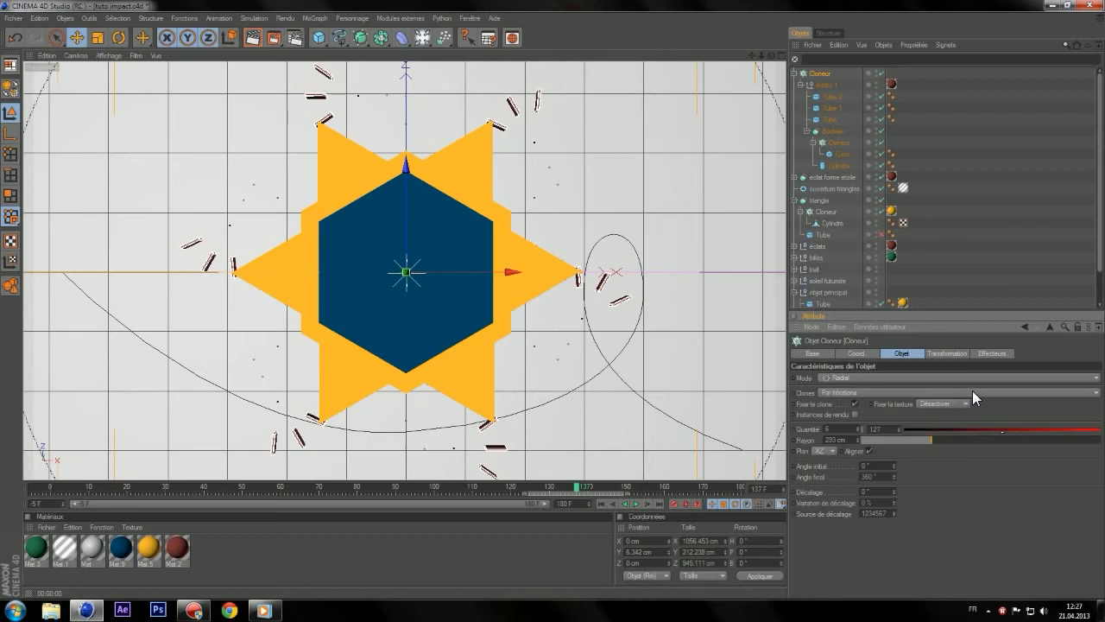
- Set the clones' transformation heading to -90° and rotate the whole Cloneur to heading -30° so the éclats face the star tips
{"action": "left_click", "coordinate": [946, 353]}
{"action": "left_click_drag", "start_coordinate": [973, 393], "coordinate": [972, 390]}
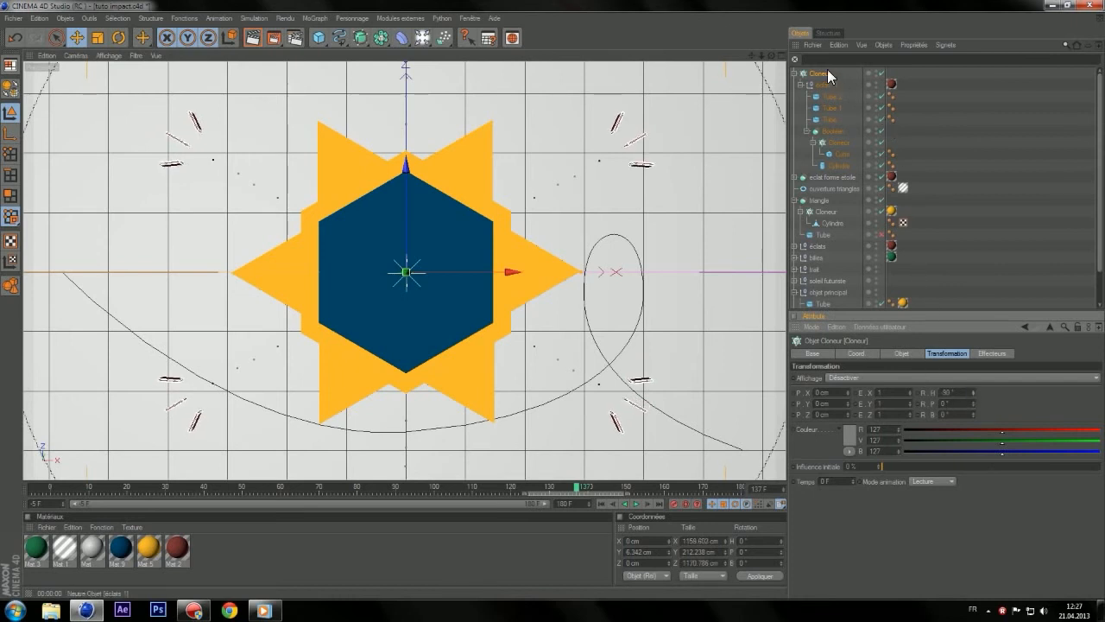
{"action": "left_click", "coordinate": [120, 37]}
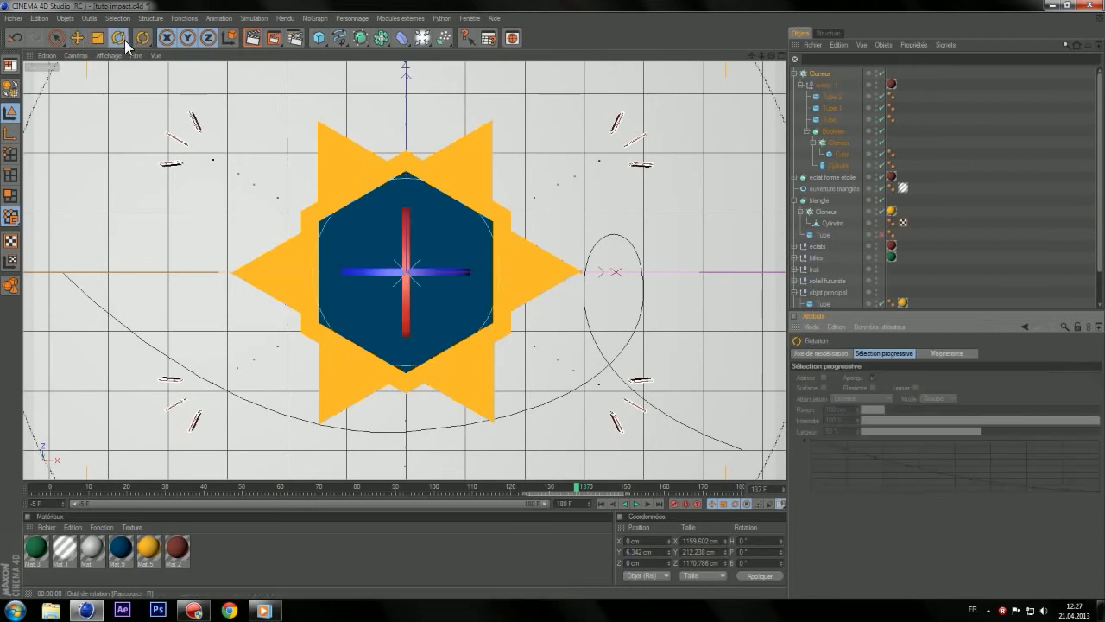
{"action": "left_click_drag", "start_coordinate": [461, 297], "coordinate": [436, 316]}
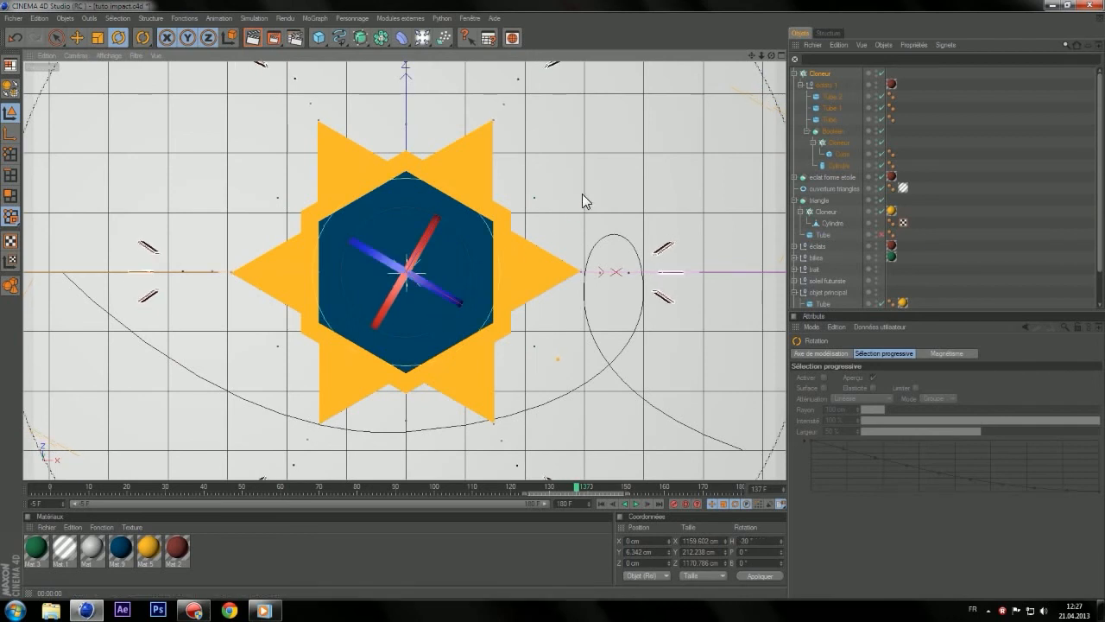
- Reduce the Cloneur's radius to 260 cm, using frame 132 as reference
{"action": "mouse_move", "coordinate": [568, 481]}
{"action": "left_mouse_down"}
{"action": "mouse_move", "coordinate": [550, 488]}
{"action": "mouse_move", "coordinate": [558, 483]}
{"action": "left_mouse_up"}
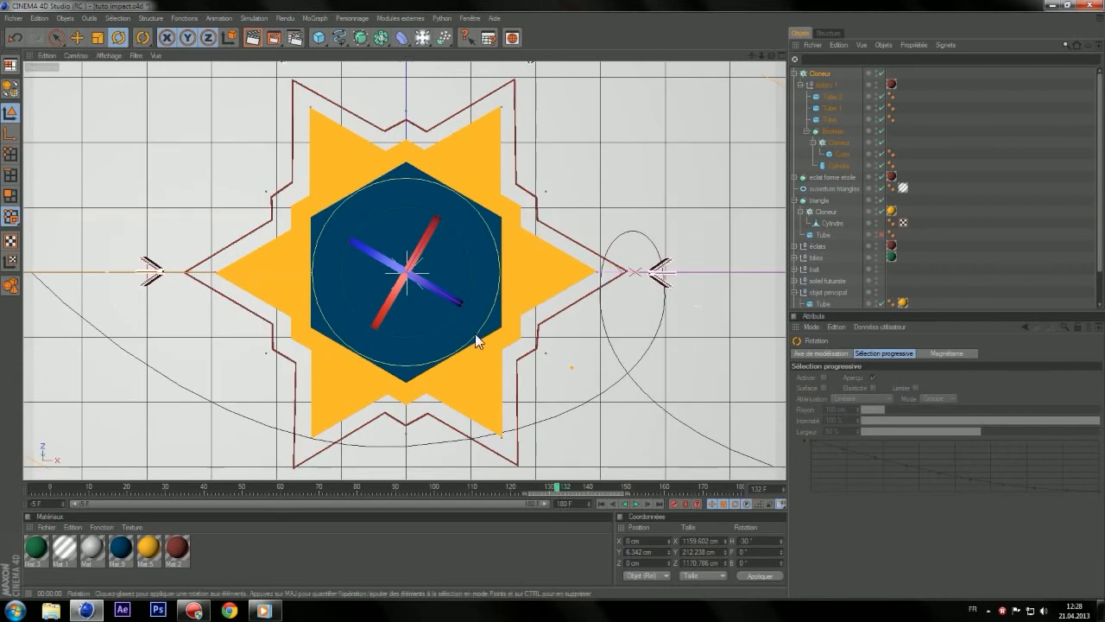
{"action": "left_click", "coordinate": [821, 74]}
{"action": "left_click", "coordinate": [903, 351]}
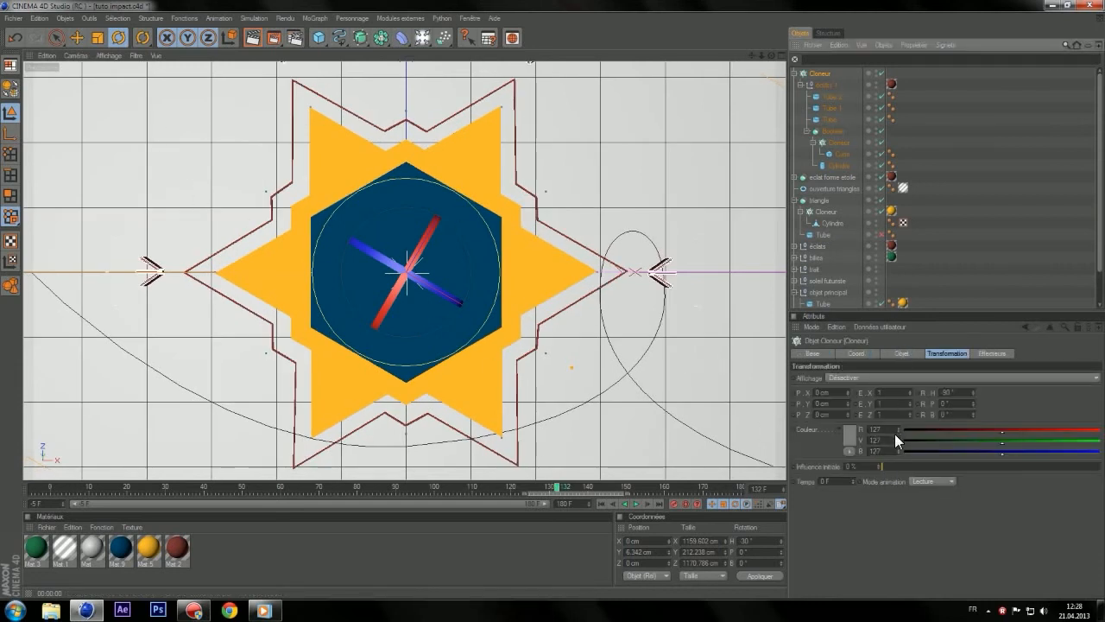
{"action": "left_click_drag", "start_coordinate": [925, 438], "coordinate": [922, 438]}
- Render the top view at frame 132 and scrub forward to about frame 138 to check the éclats around the star
{"action": "middle_click", "coordinate": [650, 298]}
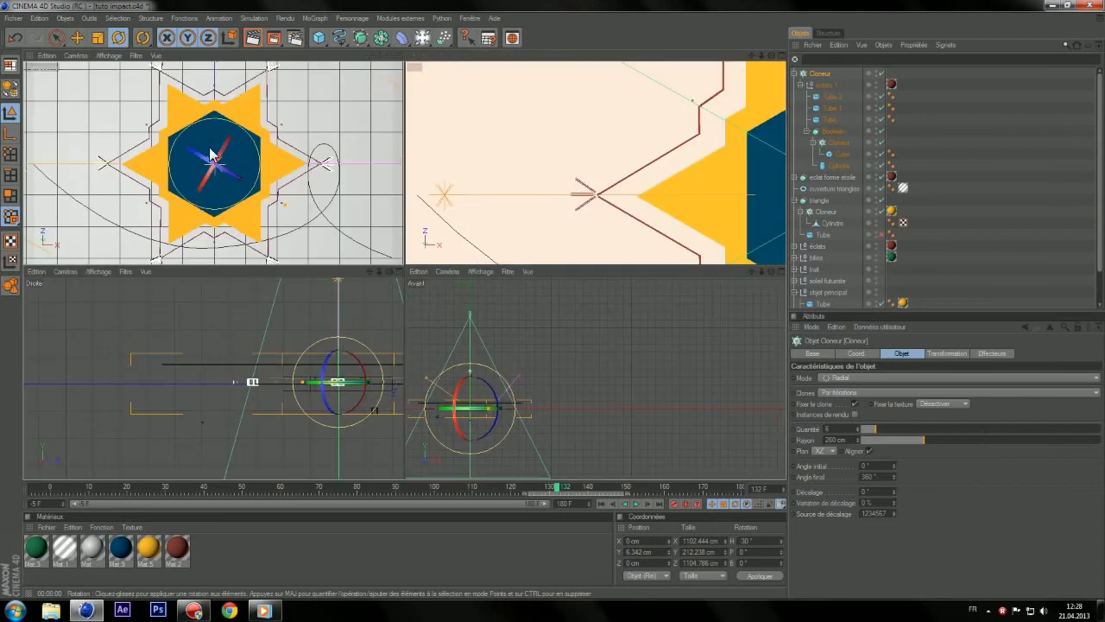
{"action": "middle_click", "coordinate": [216, 173]}
{"action": "left_click", "coordinate": [259, 39]}
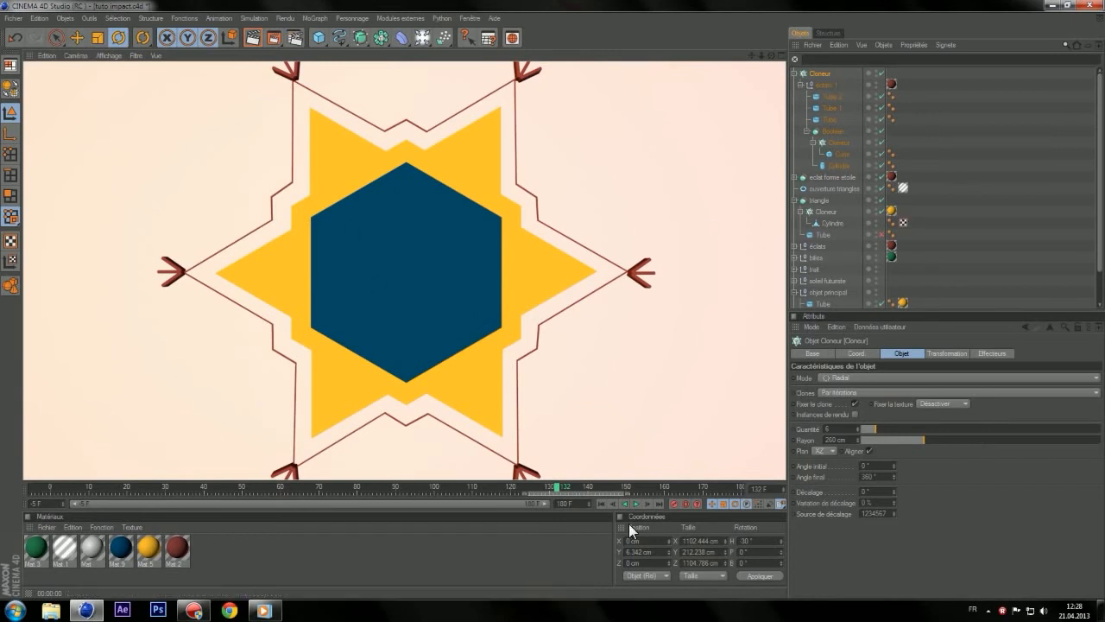
{"action": "left_click_drag", "start_coordinate": [555, 487], "coordinate": [574, 454]}
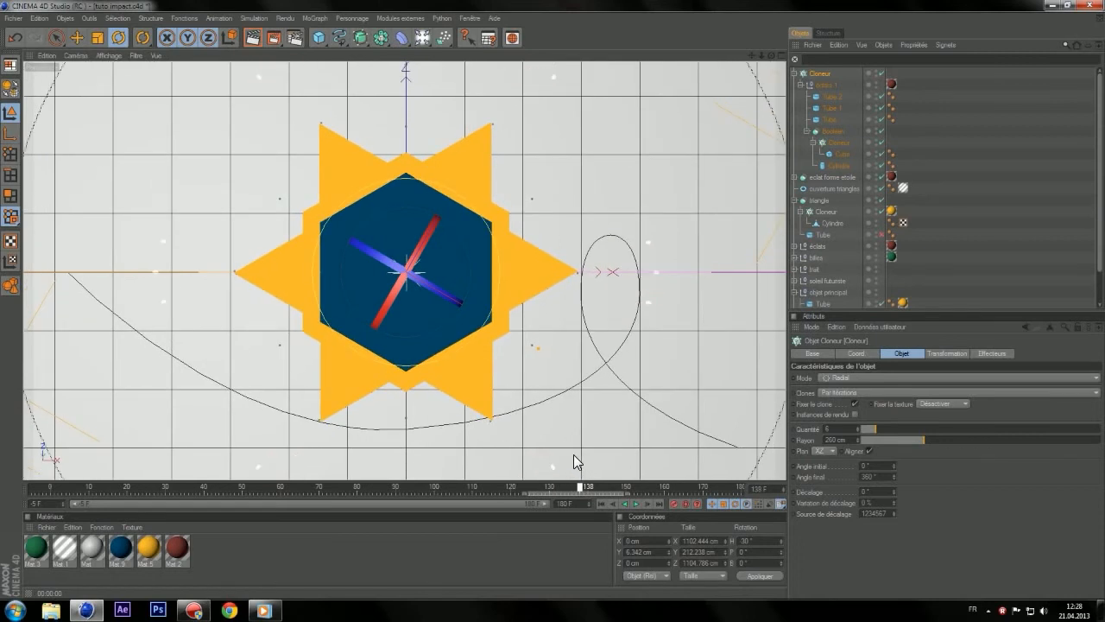
- Try to scale the Cloneur along Y in the front view, and undo the scaling
{"action": "left_click", "coordinate": [100, 39]}
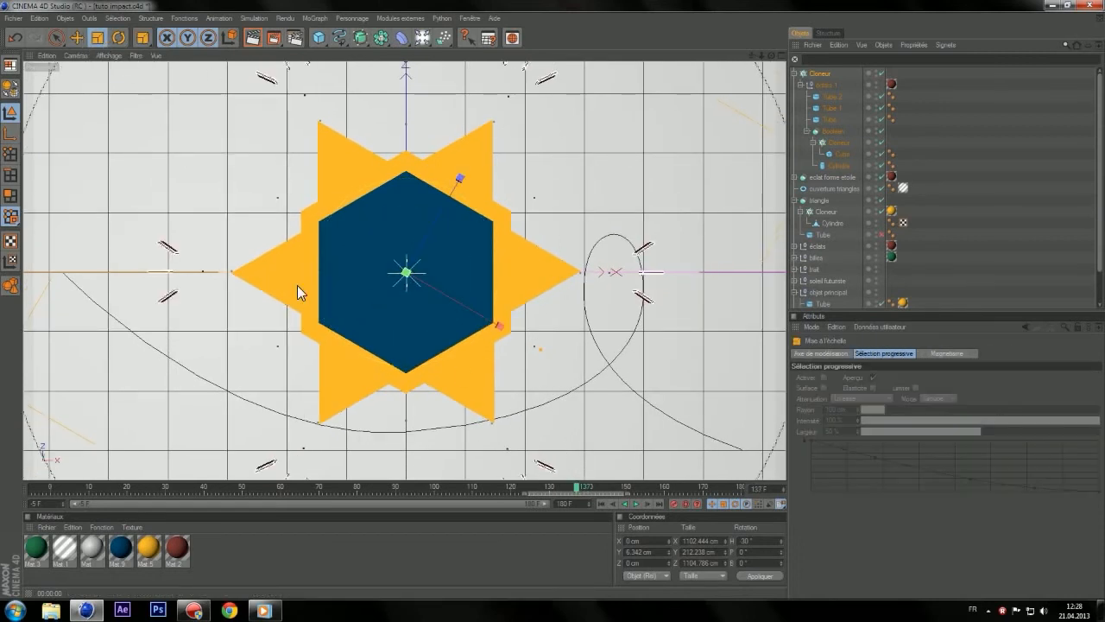
{"action": "middle_click", "coordinate": [297, 284]}
{"action": "left_click_drag", "start_coordinate": [471, 372], "coordinate": [471, 387]}
{"action": "left_click", "coordinate": [15, 38]}
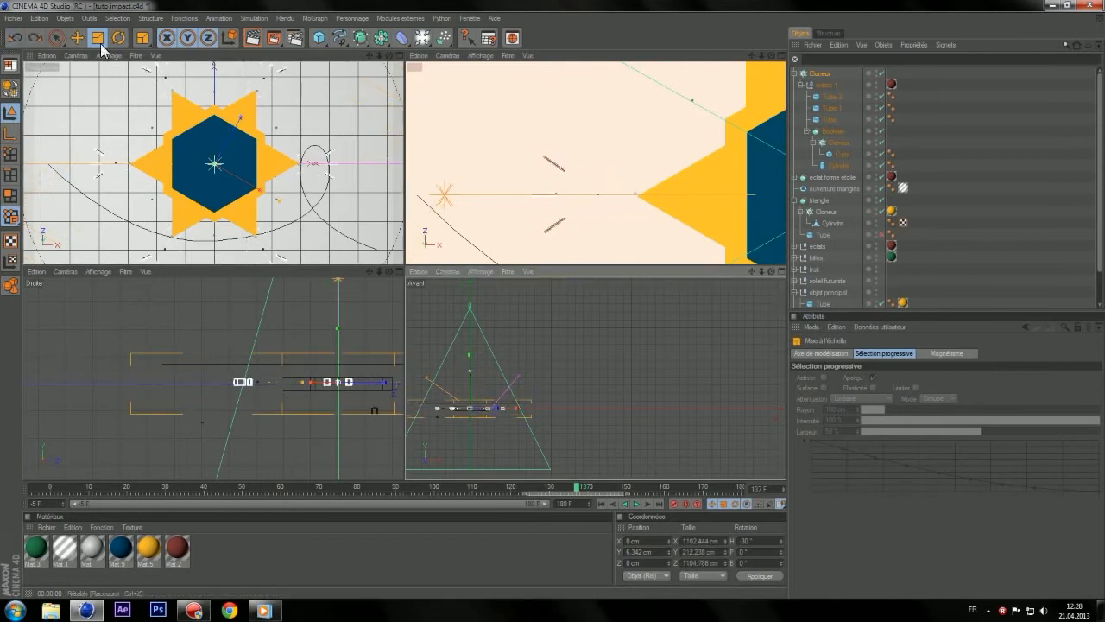
- Select éclats 1 with all its child objects, try to scale them along Y in the front view, and undo it
{"action": "left_click", "coordinate": [826, 85]}
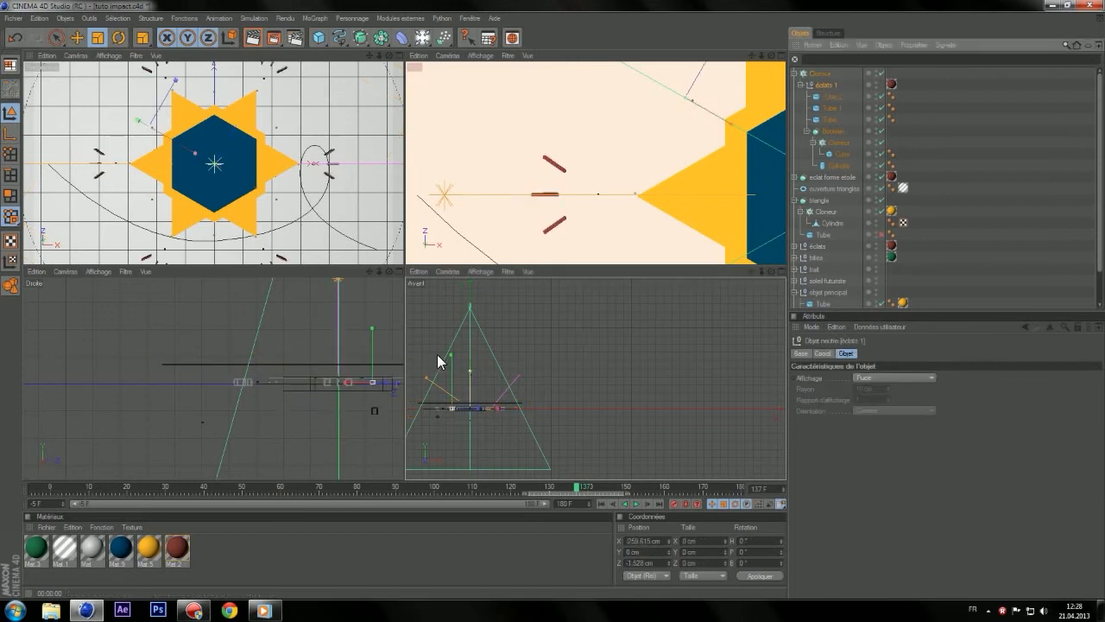
{"action": "left_click", "coordinate": [835, 166], "text": "shift"}
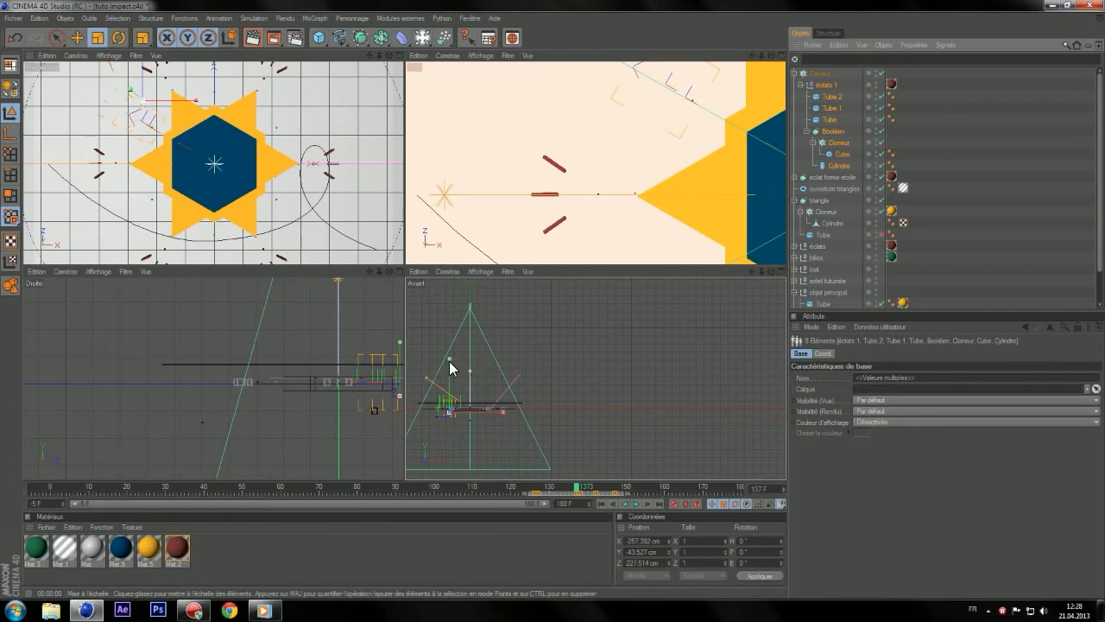
{"action": "left_click_drag", "start_coordinate": [449, 359], "coordinate": [449, 393]}
{"action": "key", "text": "ctrl+z"}
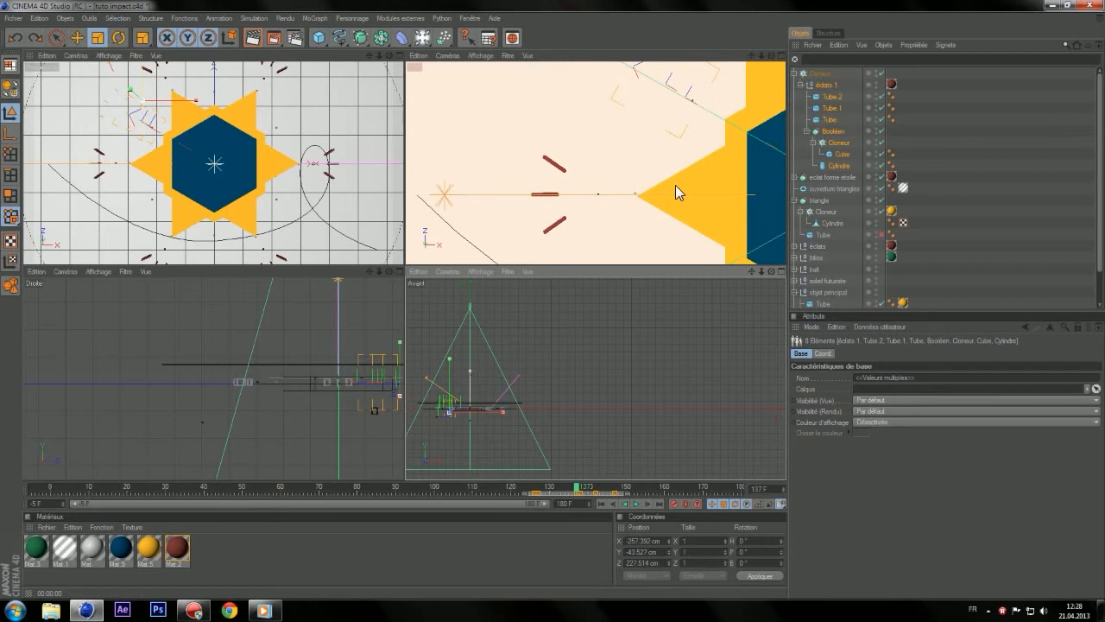
- Try to scale Tube 2, Tube 1, Tube and Cube of the éclats along Y in the front view, and undo it
{"action": "left_click", "coordinate": [839, 154]}
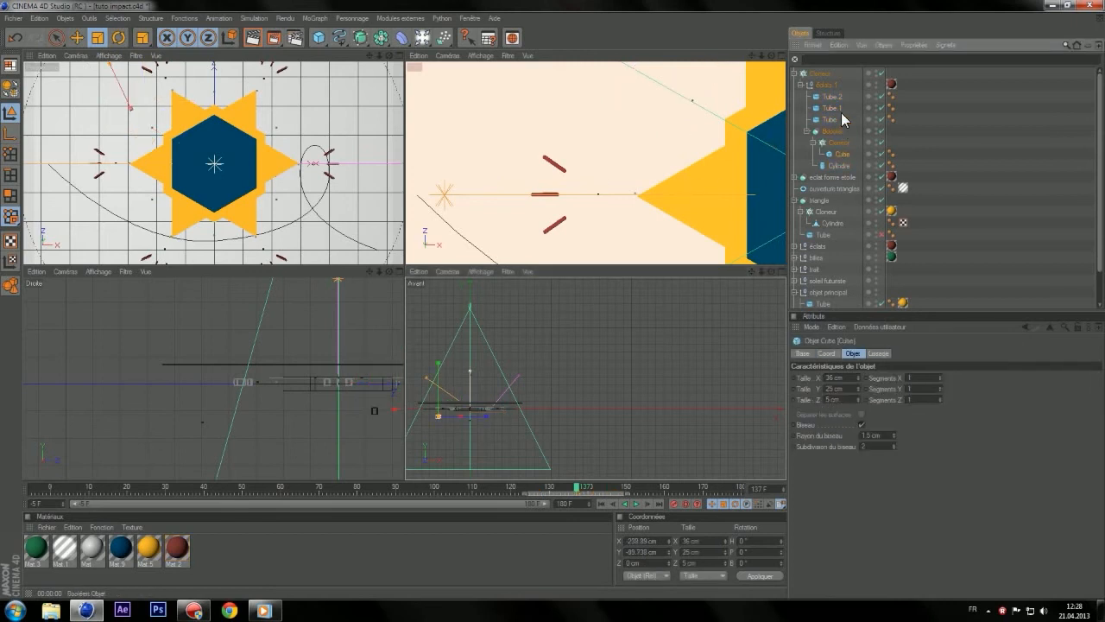
{"action": "left_click", "coordinate": [834, 118], "text": "ctrl"}
{"action": "left_click", "coordinate": [833, 109], "text": "ctrl"}
{"action": "left_click", "coordinate": [835, 98], "text": "ctrl"}
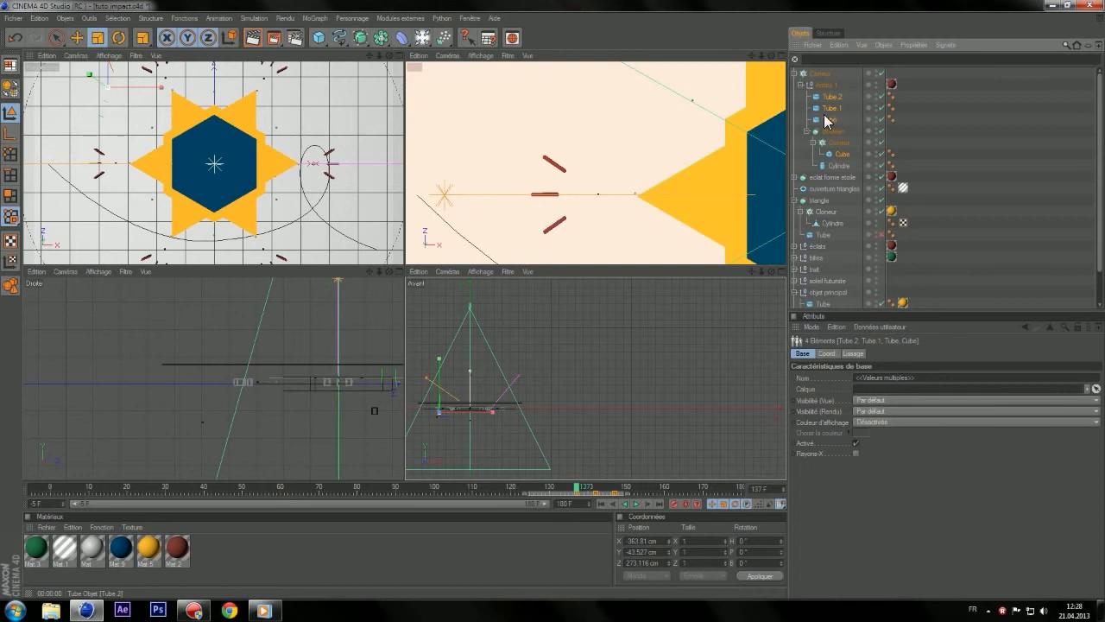
{"action": "left_click_drag", "start_coordinate": [438, 359], "coordinate": [441, 362]}
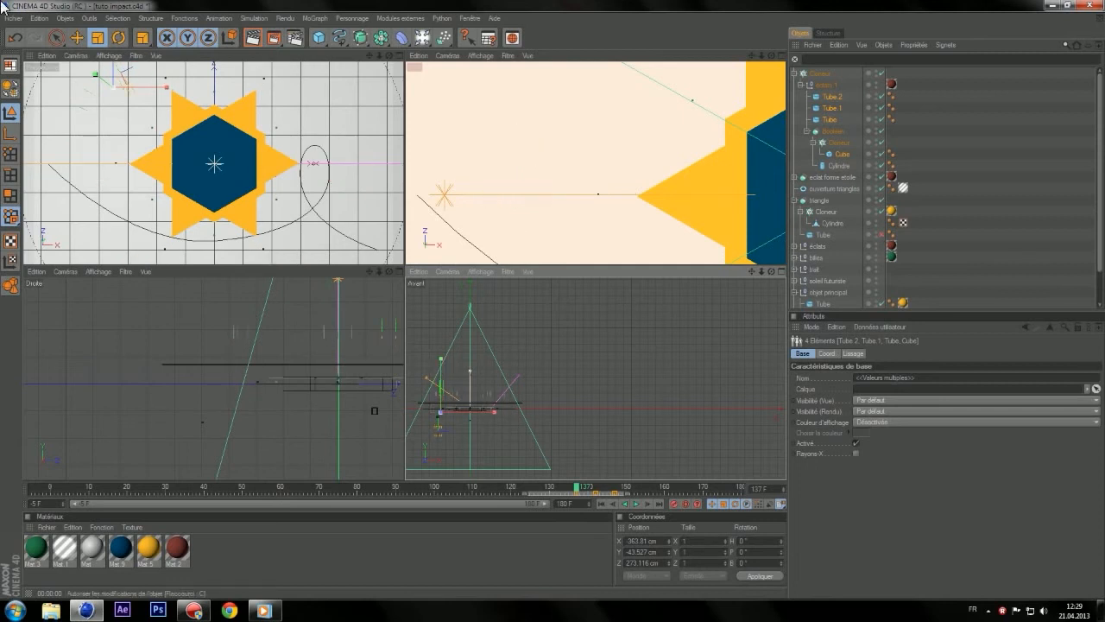
{"action": "left_click", "coordinate": [14, 38]}
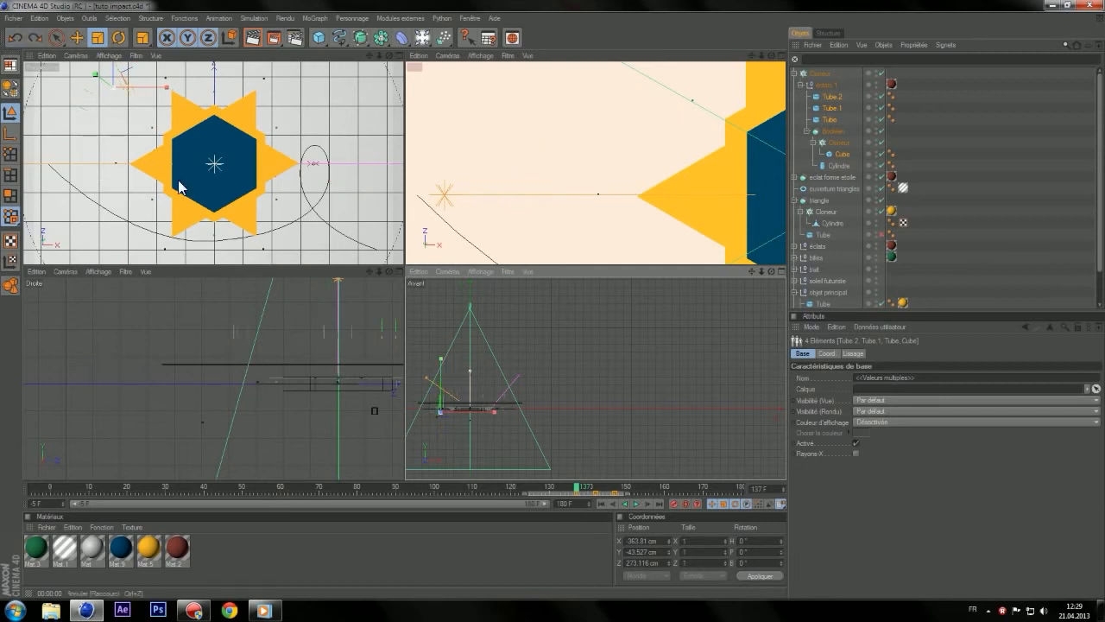
- Enlarge the top view and scrub the animation forward to about frame 149
{"action": "middle_click", "coordinate": [222, 214]}
{"action": "scroll", "coordinate": [222, 214], "scroll_direction": "up", "scroll_amount": 1}
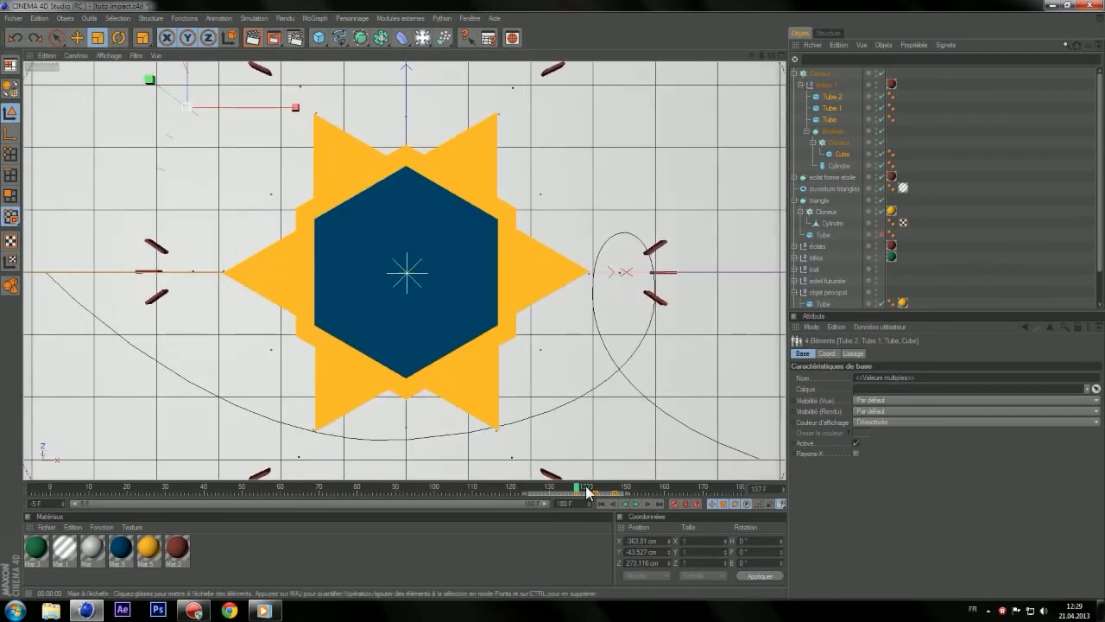
{"action": "left_click_drag", "start_coordinate": [587, 490], "coordinate": [622, 482]}
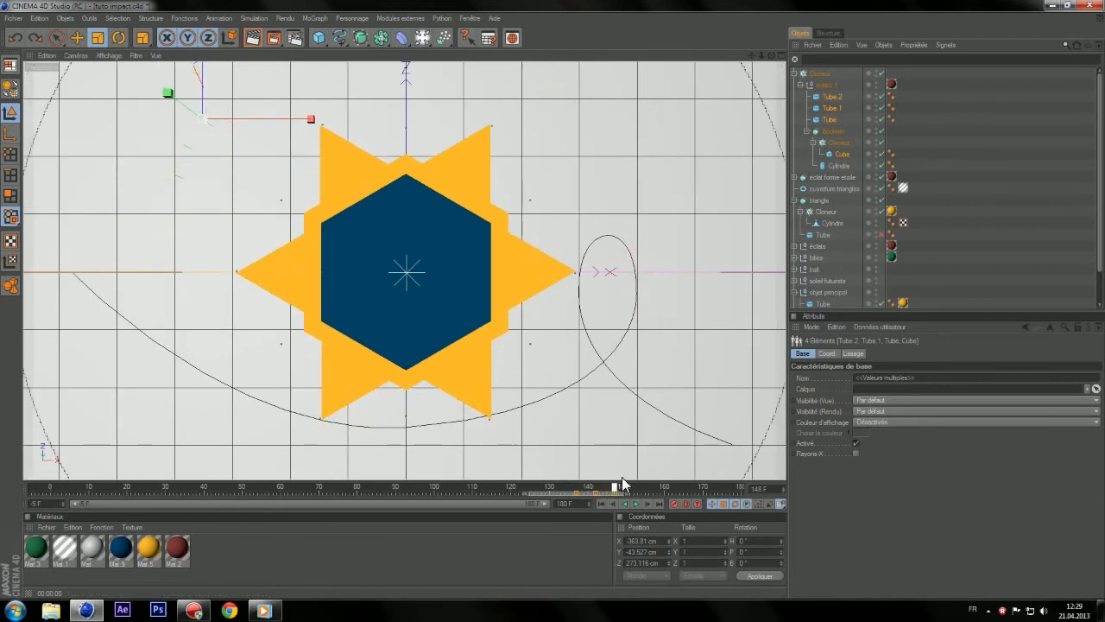
- Switch to the media player, replay the reference film around 00:02 to examine how the star's triangles split, and return to CINEMA 4D
{"action": "left_click", "coordinate": [264, 610]}
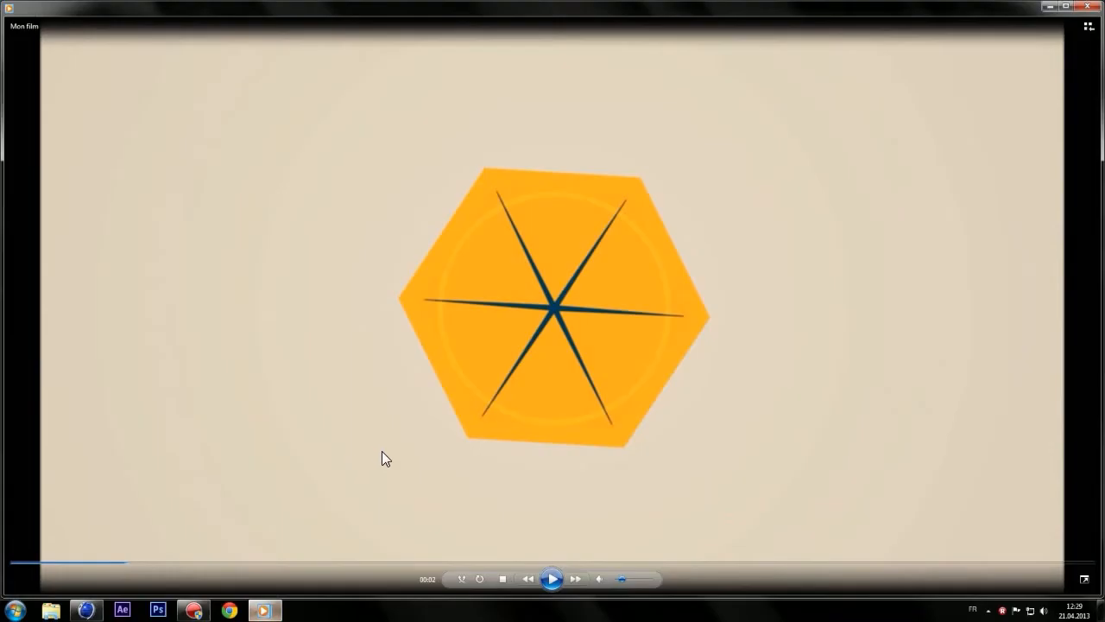
{"action": "left_click", "coordinate": [553, 578]}
{"action": "left_click", "coordinate": [553, 578]}
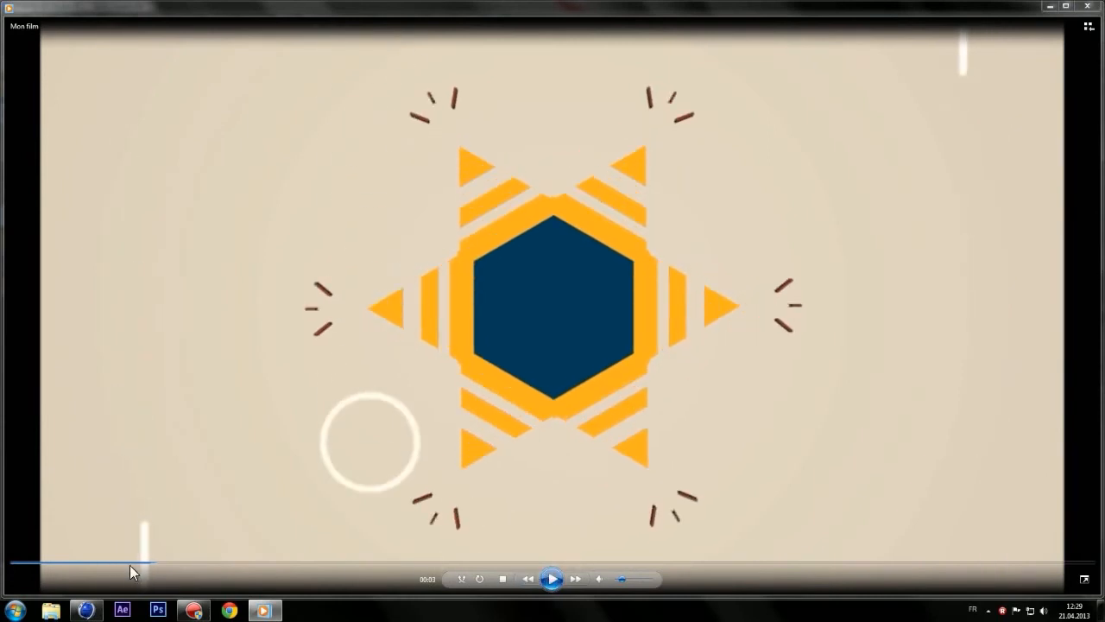
{"action": "left_click", "coordinate": [113, 563]}
{"action": "left_click", "coordinate": [550, 579]}
{"action": "left_click", "coordinate": [551, 581]}
{"action": "left_click", "coordinate": [551, 581]}
{"action": "left_click", "coordinate": [551, 581]}
{"action": "left_click", "coordinate": [551, 578]}
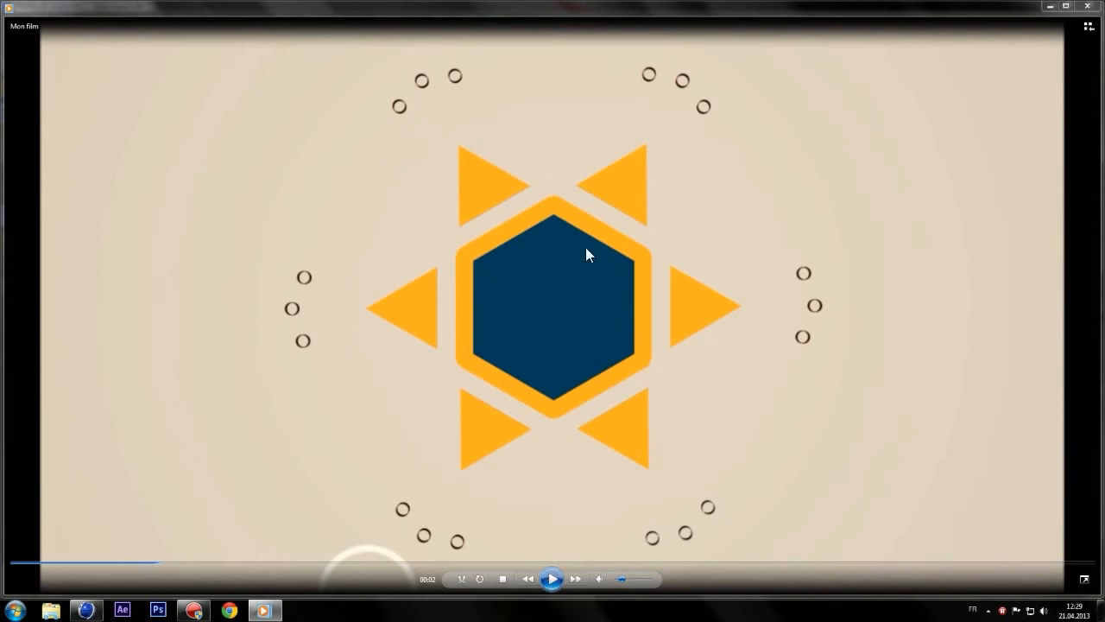
{"action": "left_click", "coordinate": [1050, 5]}
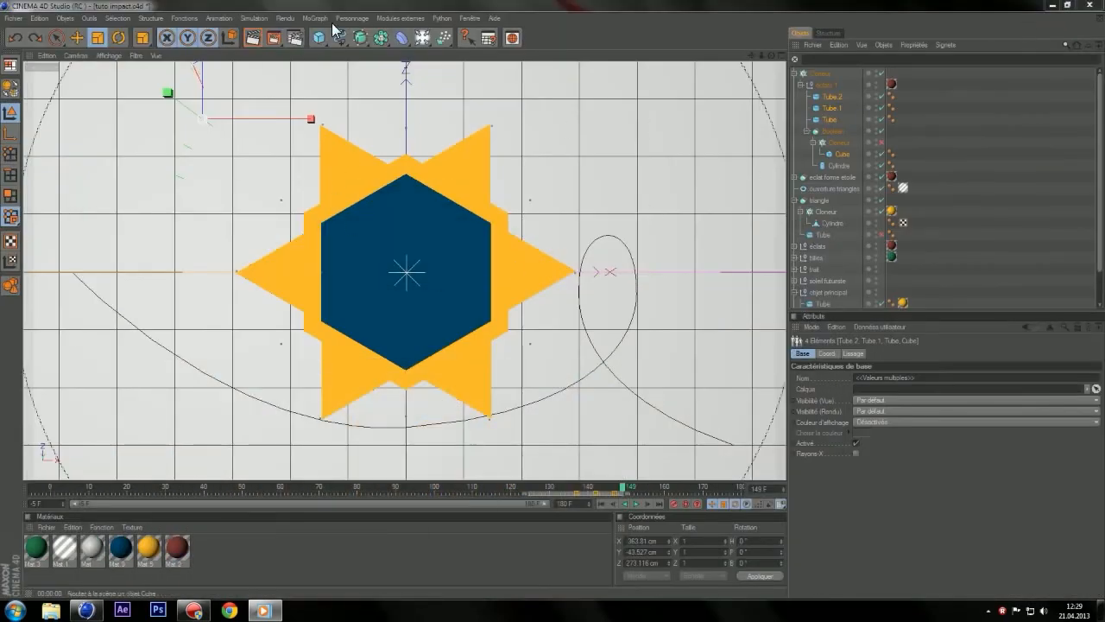
- Add a cube about 19 cm deep in Z and a copy about 10 cm deep, offset about -21 cm in Z
{"action": "mouse_move", "coordinate": [334, 43]}
{"action": "left_mouse_down"}
{"action": "mouse_move", "coordinate": [432, 49]}
{"action": "mouse_move", "coordinate": [348, 51]}
{"action": "left_mouse_up"}
{"action": "mouse_move", "coordinate": [400, 216]}
{"action": "left_mouse_down"}
{"action": "mouse_move", "coordinate": [400, 265]}
{"action": "mouse_move", "coordinate": [401, 216]}
{"action": "left_mouse_up"}
{"action": "key", "text": "ctrl+c"}
{"action": "key", "text": "ctrl+v"}
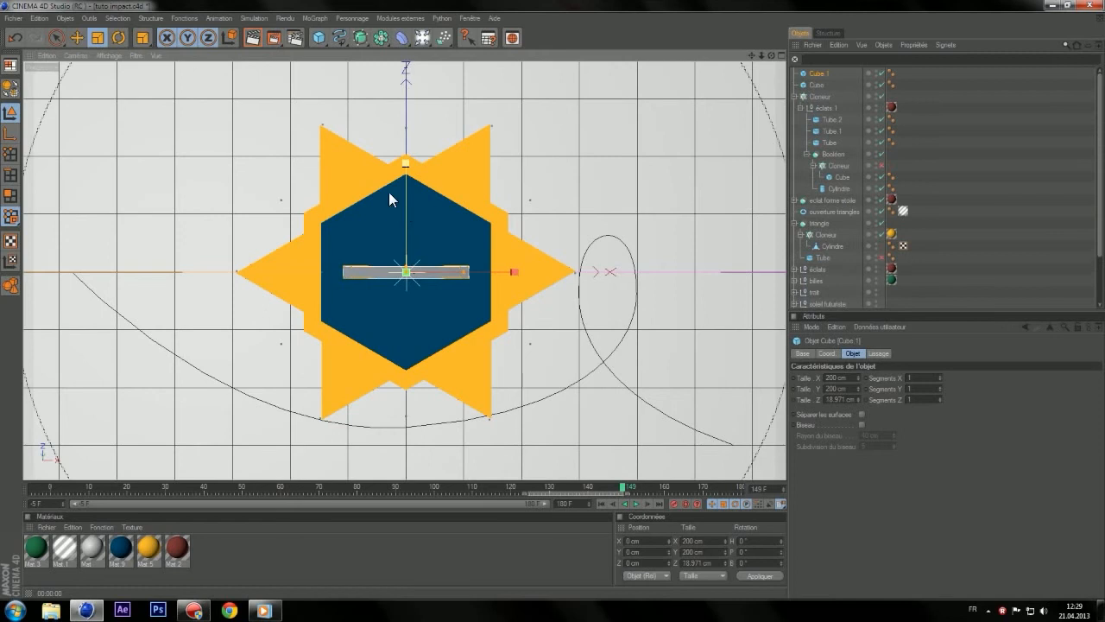
{"action": "left_click", "coordinate": [78, 37]}
{"action": "left_click_drag", "start_coordinate": [405, 233], "coordinate": [412, 284]}
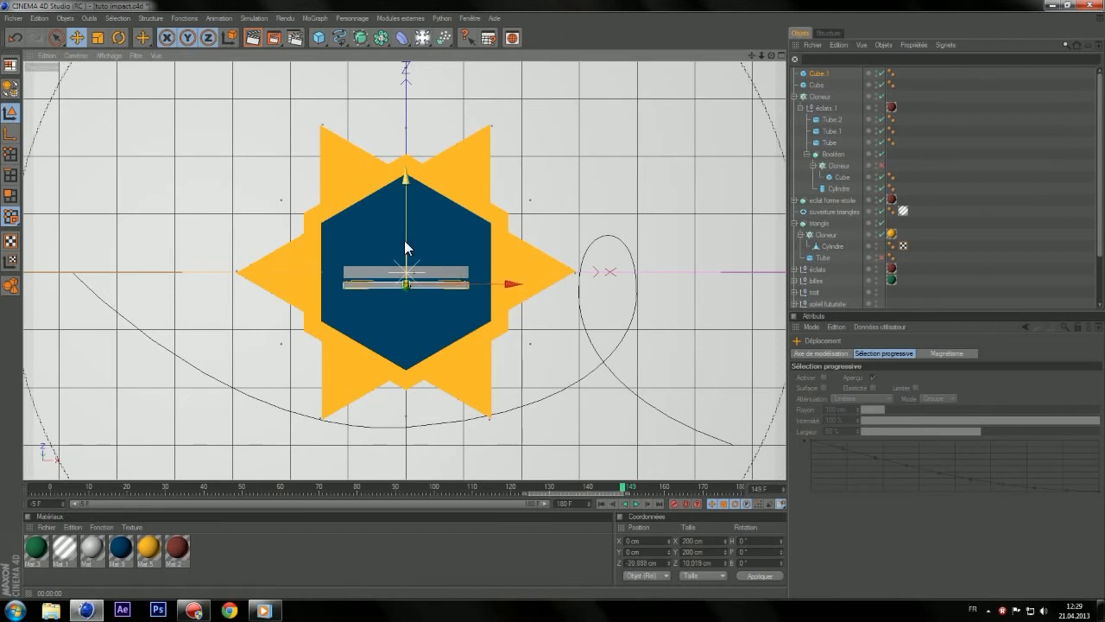
- Add two more thinner cube copies below the others, the first about 4 cm deep at about -40 cm in Z
{"action": "left_click_drag", "start_coordinate": [404, 240], "coordinate": [406, 295], "text": "ctrl"}
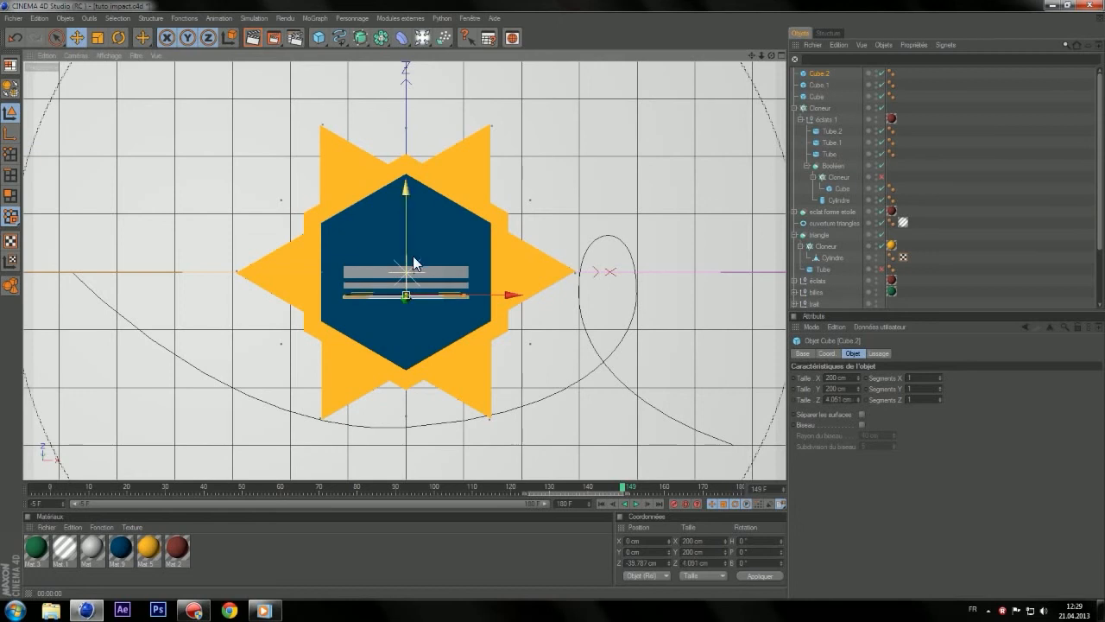
{"action": "key", "text": "ctrl+c"}
{"action": "key", "text": "ctrl+v"}
{"action": "left_click_drag", "start_coordinate": [406, 234], "coordinate": [407, 227], "text": "ctrl"}
{"action": "left_click_drag", "start_coordinate": [858, 399], "coordinate": [858, 403]}
- Make the four cubes editable and merge them into a single polygon object
{"action": "left_click_drag", "start_coordinate": [922, 74], "coordinate": [885, 111]}
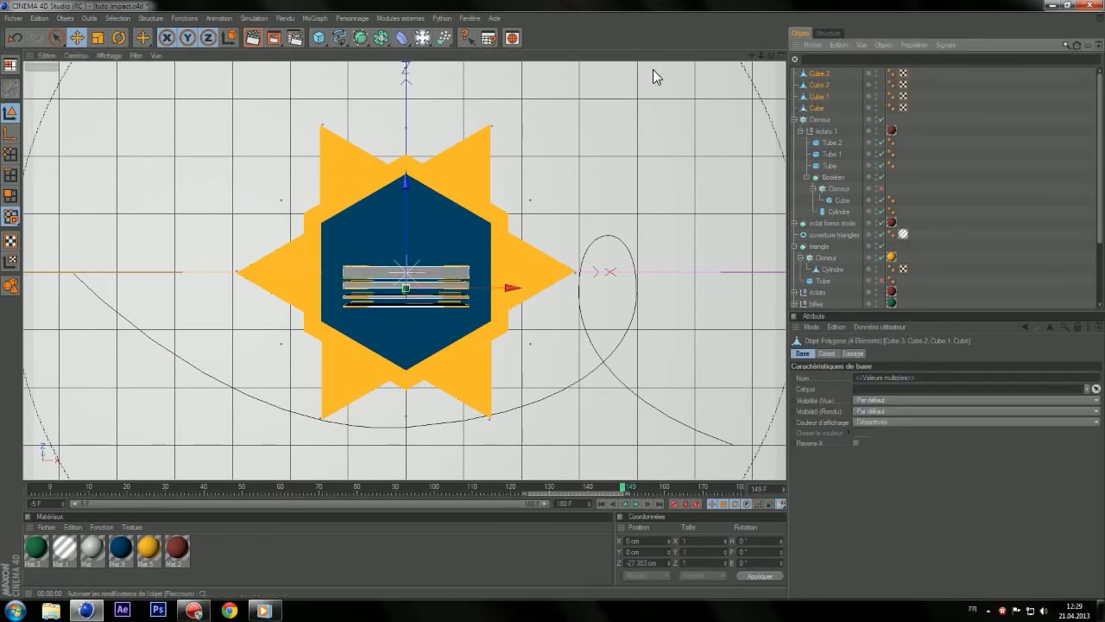
{"action": "right_click", "coordinate": [816, 74]}
{"action": "left_click", "coordinate": [870, 321]}
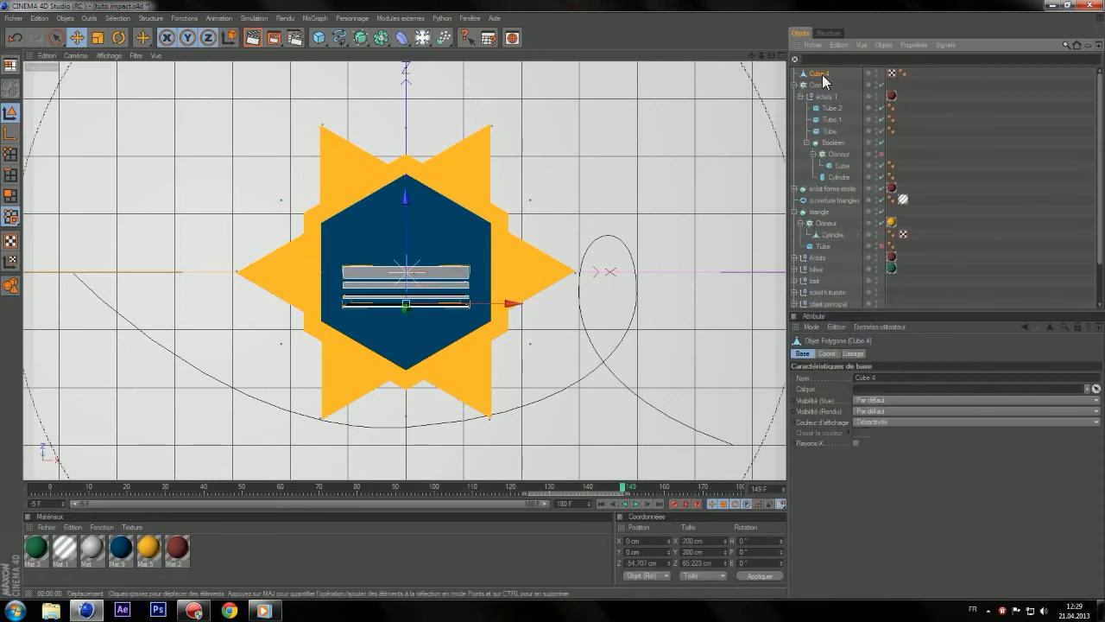
- Place the merged Cube 4 inside a new MoGraph Cloneur and set its mode to Radial
{"action": "left_click", "coordinate": [359, 37]}
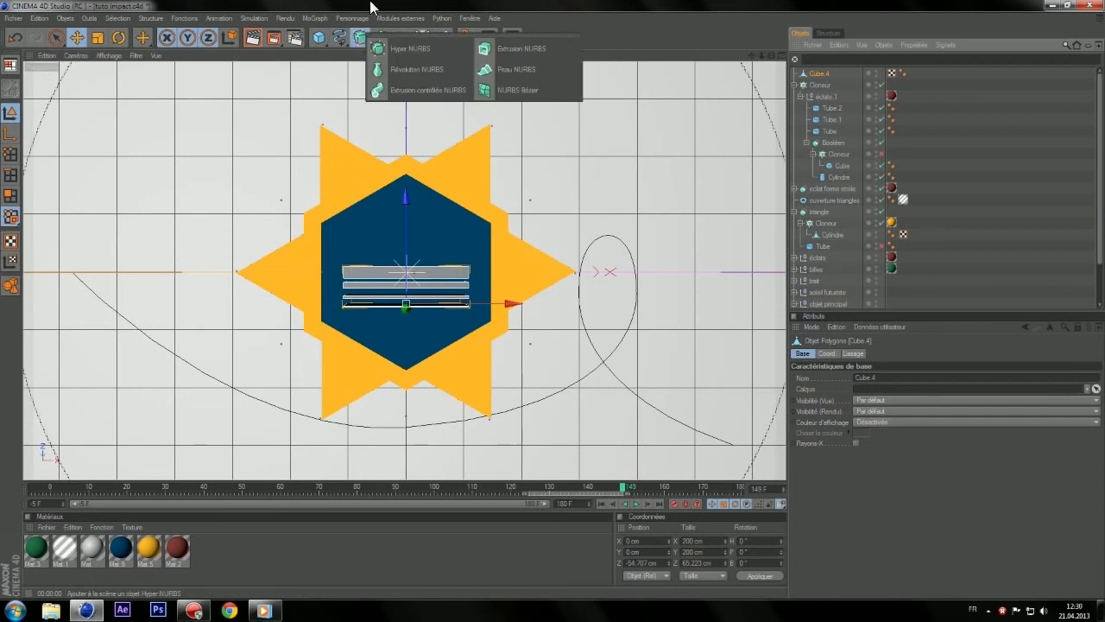
{"action": "left_click", "coordinate": [315, 18]}
{"action": "left_click", "coordinate": [341, 96]}
{"action": "left_click_drag", "start_coordinate": [822, 84], "coordinate": [822, 74]}
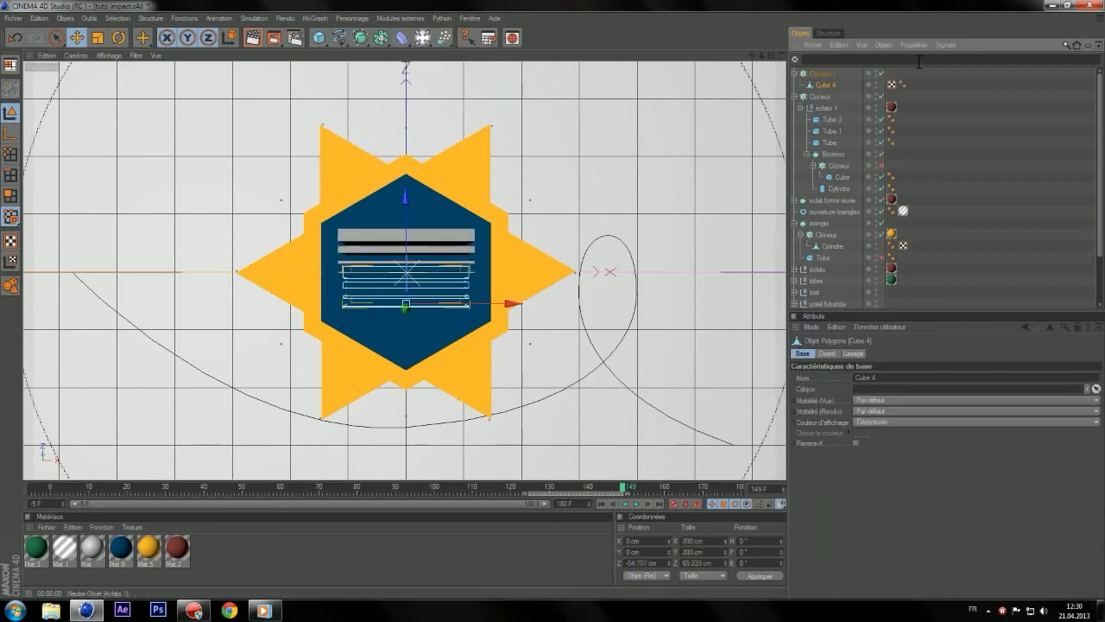
{"action": "left_click", "coordinate": [831, 74]}
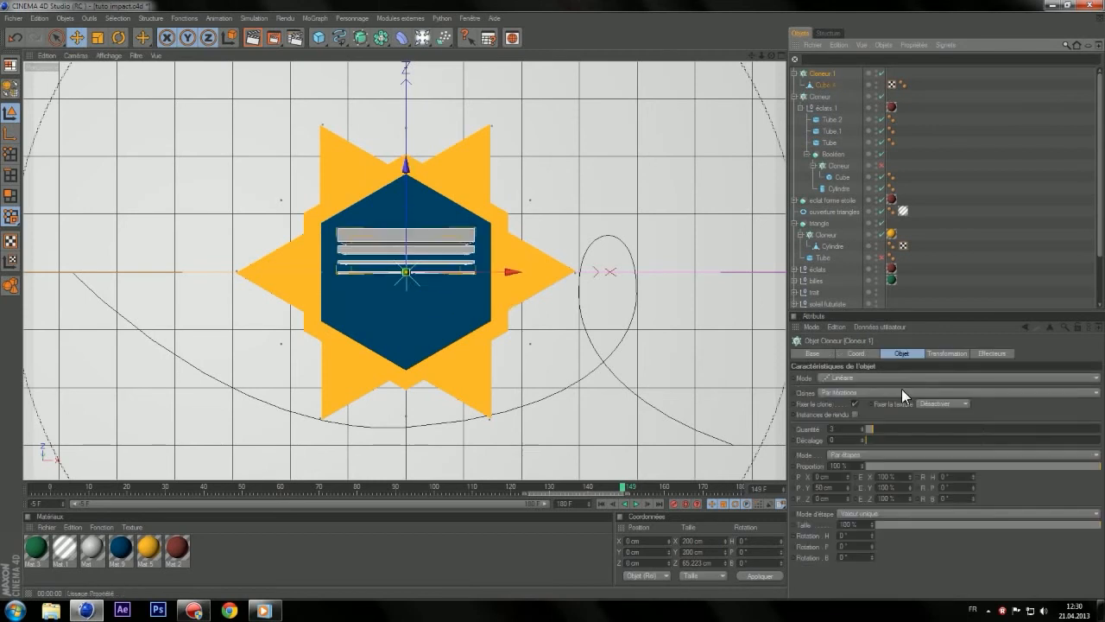
{"action": "left_click", "coordinate": [854, 379]}
{"action": "left_click", "coordinate": [843, 411]}
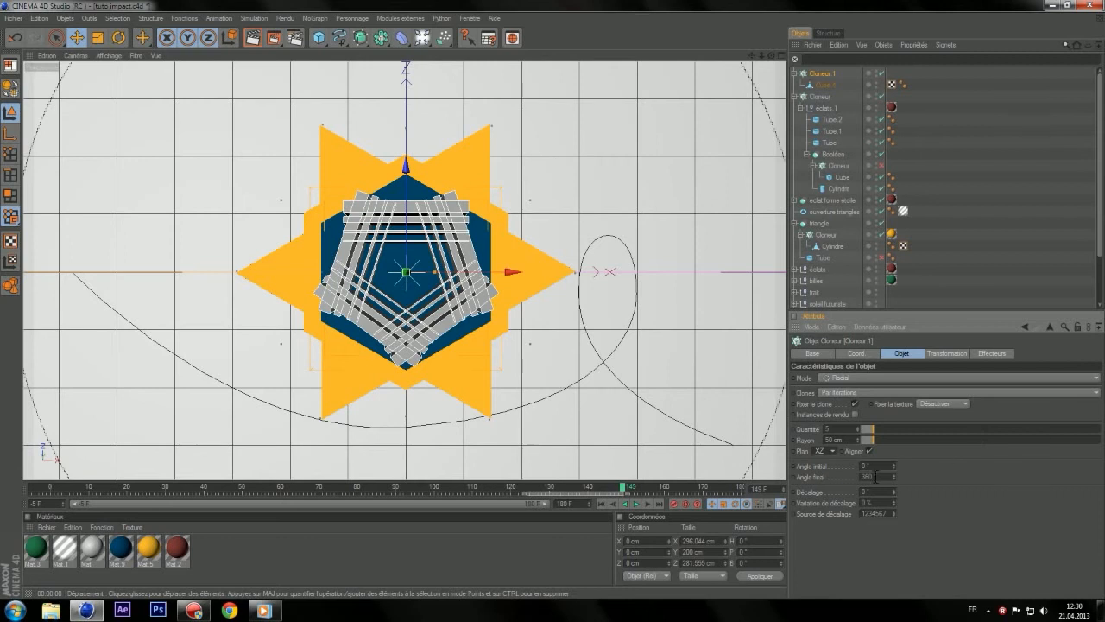
- Give the new Cloneur 6 clones at a 221 cm radius and rotate it to about -29.4° to align with the star points
{"action": "left_click_drag", "start_coordinate": [872, 438], "coordinate": [913, 446]}
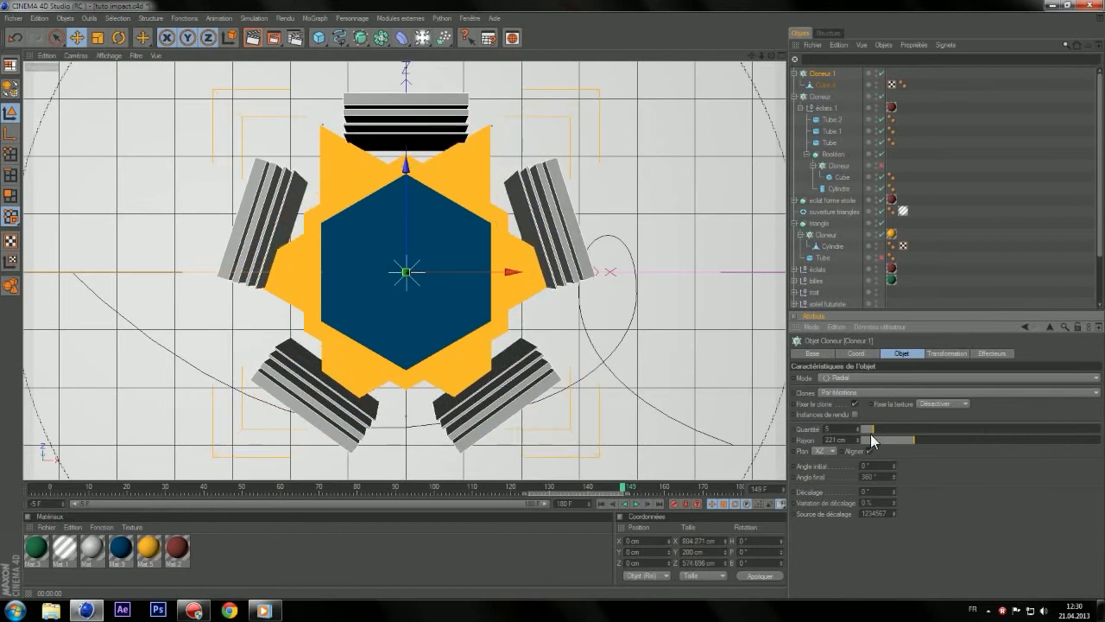
{"action": "key", "text": "r"}
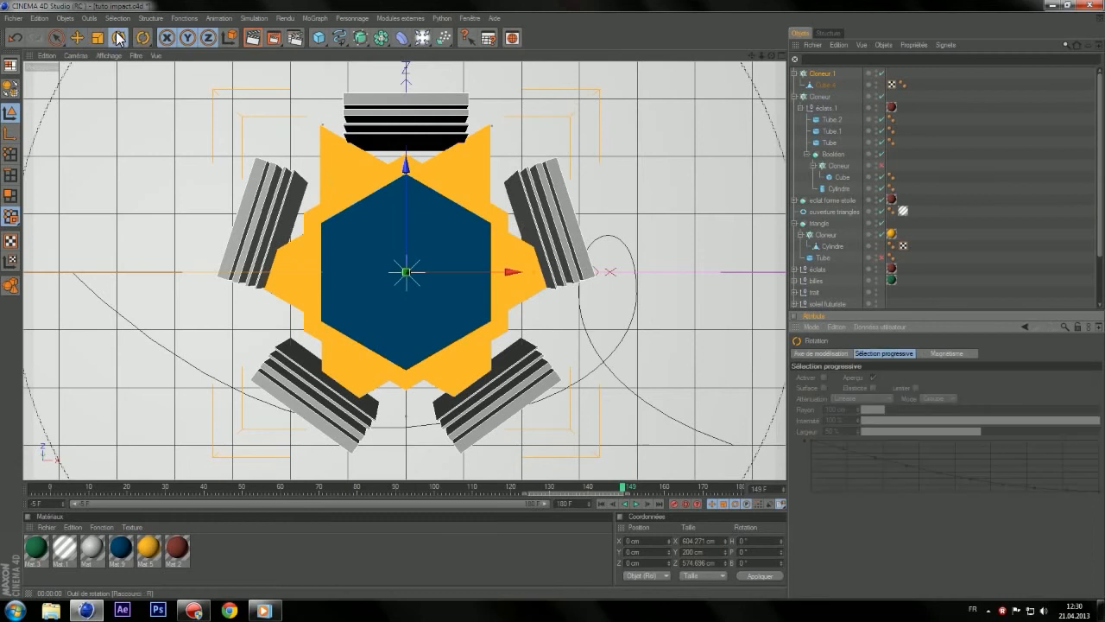
{"action": "left_click_drag", "start_coordinate": [454, 232], "coordinate": [460, 262]}
{"action": "left_click", "coordinate": [815, 74]}
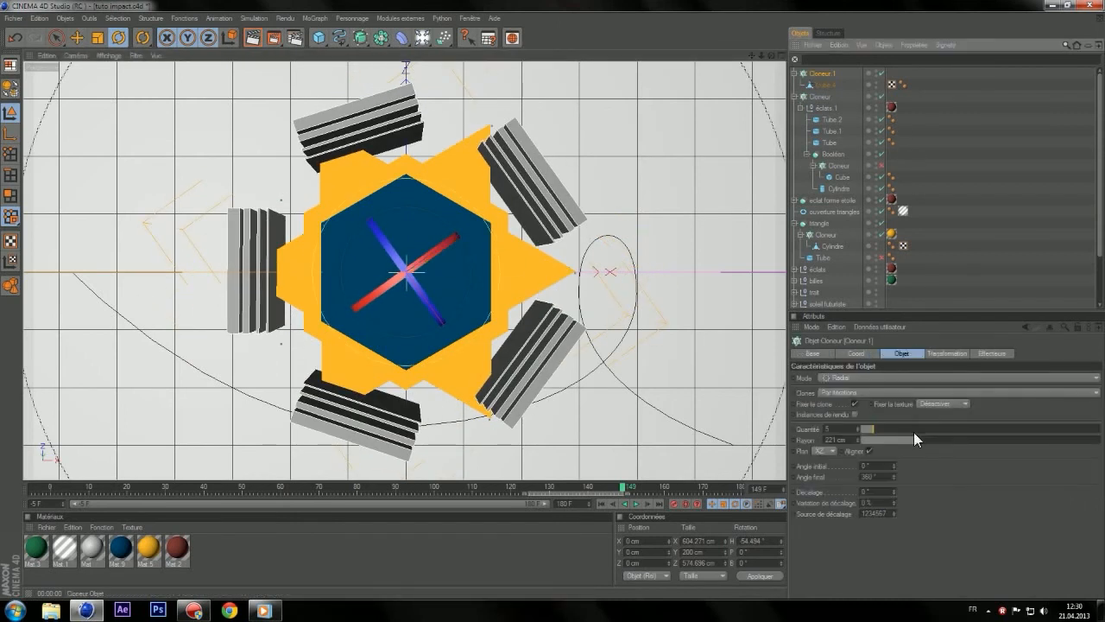
{"action": "left_click", "coordinate": [881, 426]}
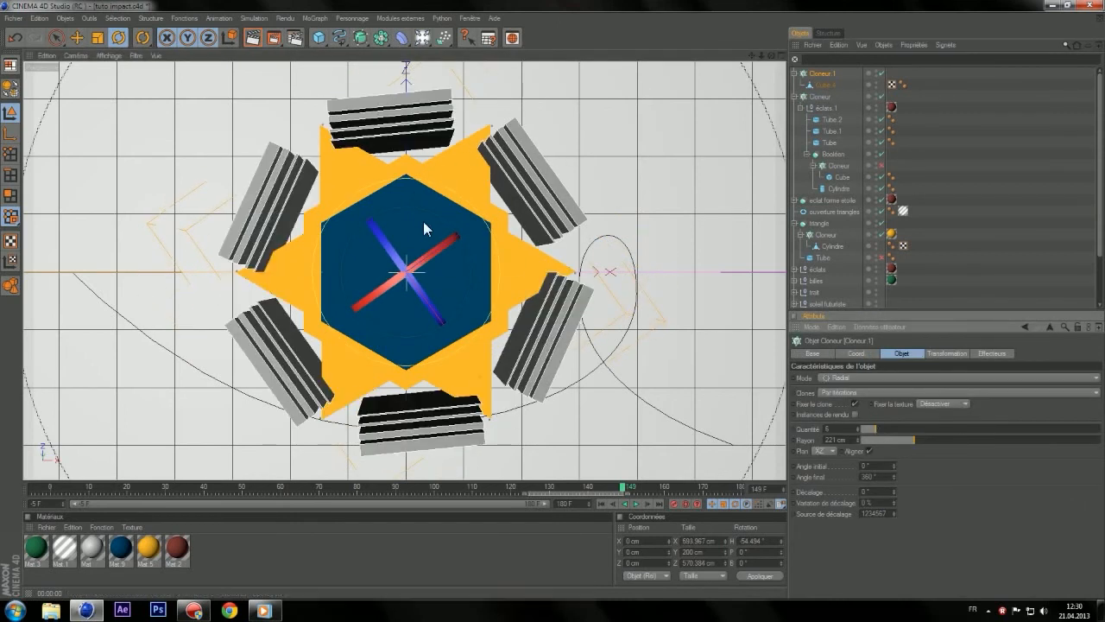
{"action": "left_click_drag", "start_coordinate": [353, 223], "coordinate": [331, 255]}
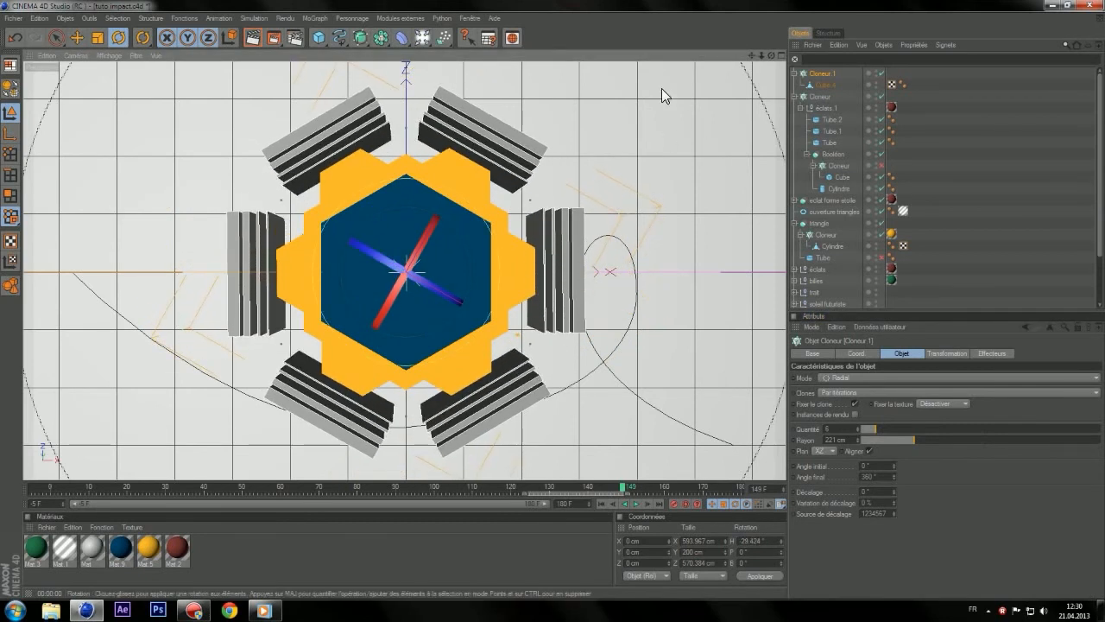
- Add a Booléen object, nest Cloneur 1 inside it, and select the Cloneur of the triangle group
{"action": "left_click_drag", "start_coordinate": [361, 40], "coordinate": [437, 76]}
{"action": "left_click_drag", "start_coordinate": [381, 37], "coordinate": [523, 52]}
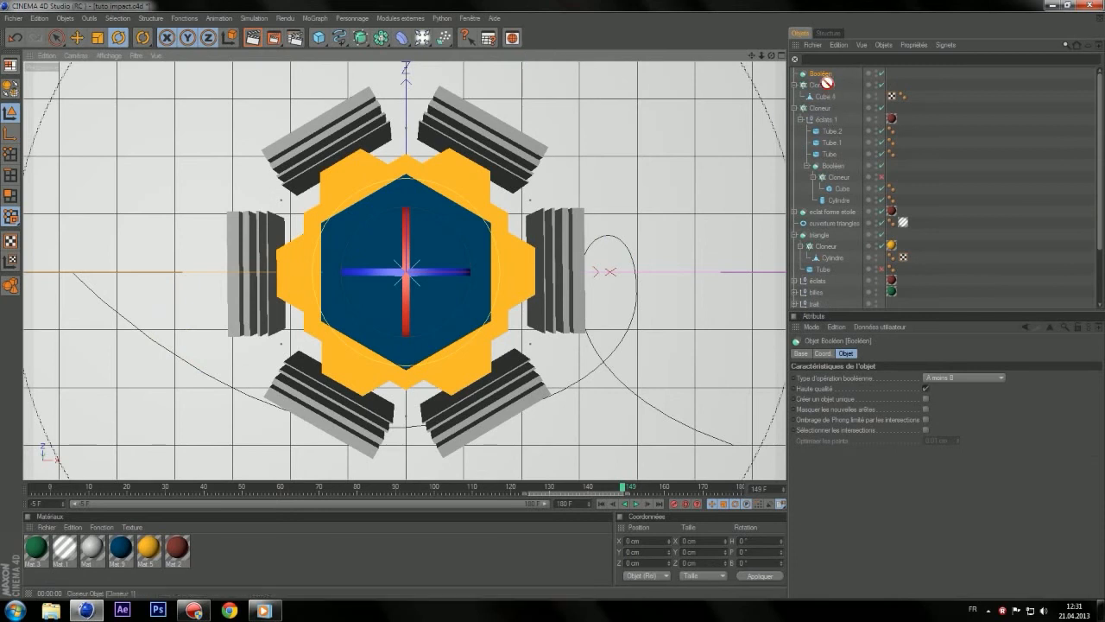
{"action": "left_click_drag", "start_coordinate": [825, 80], "coordinate": [825, 79]}
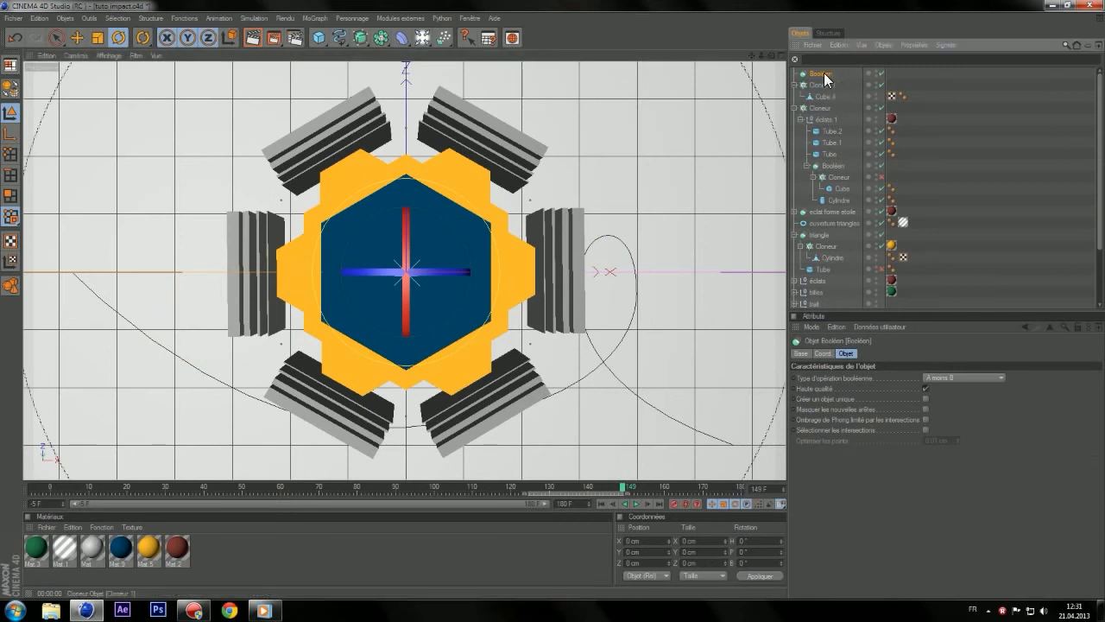
{"action": "left_click", "coordinate": [826, 213]}
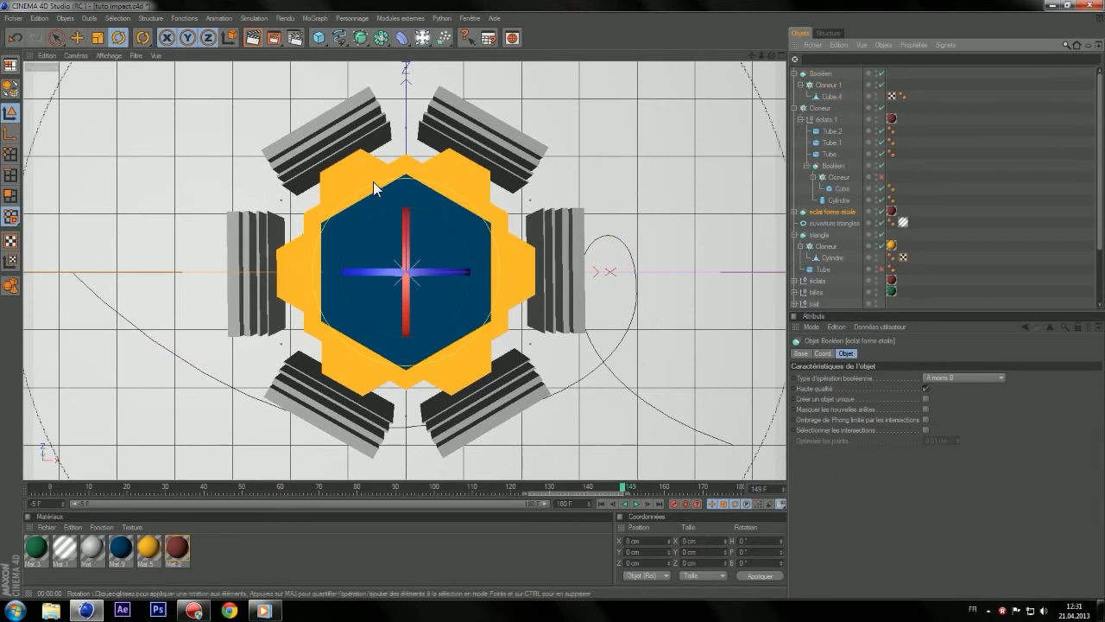
{"action": "left_click", "coordinate": [349, 161]}
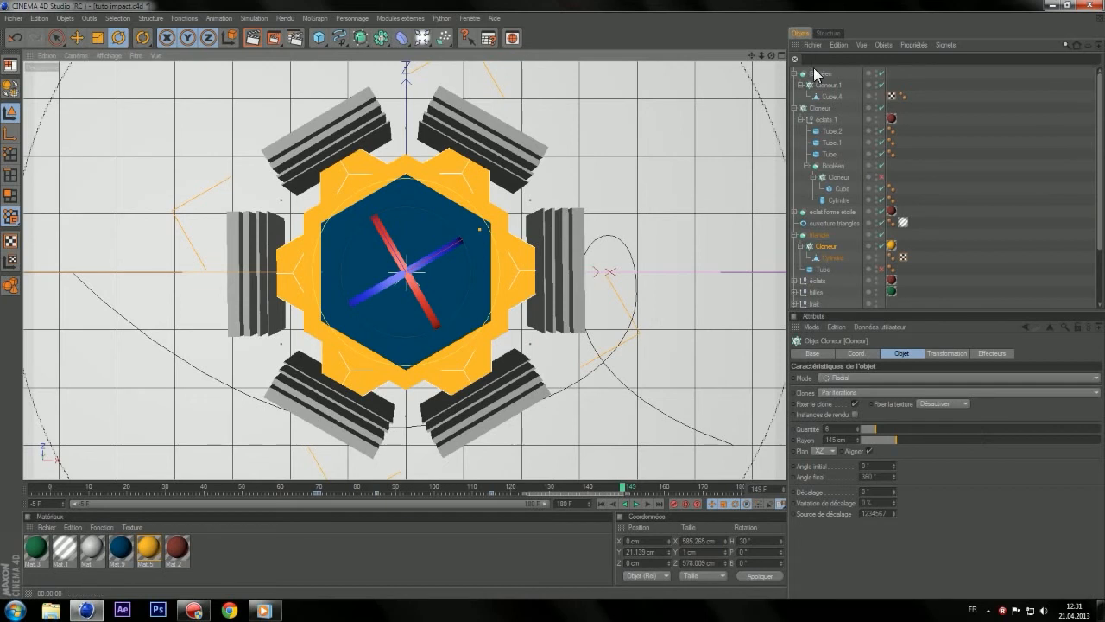
- Move Cube 4 out of Cloneur 1 directly into the Booléen and delete Cloneur 1
{"action": "mouse_move", "coordinate": [815, 71]}
{"action": "left_mouse_down"}
{"action": "mouse_move", "coordinate": [830, 249]}
{"action": "mouse_move", "coordinate": [837, 117]}
{"action": "mouse_move", "coordinate": [836, 77]}
{"action": "mouse_move", "coordinate": [827, 90]}
{"action": "mouse_move", "coordinate": [827, 80]}
{"action": "left_mouse_up"}
{"action": "left_click", "coordinate": [827, 95]}
{"action": "key", "text": "Delete"}
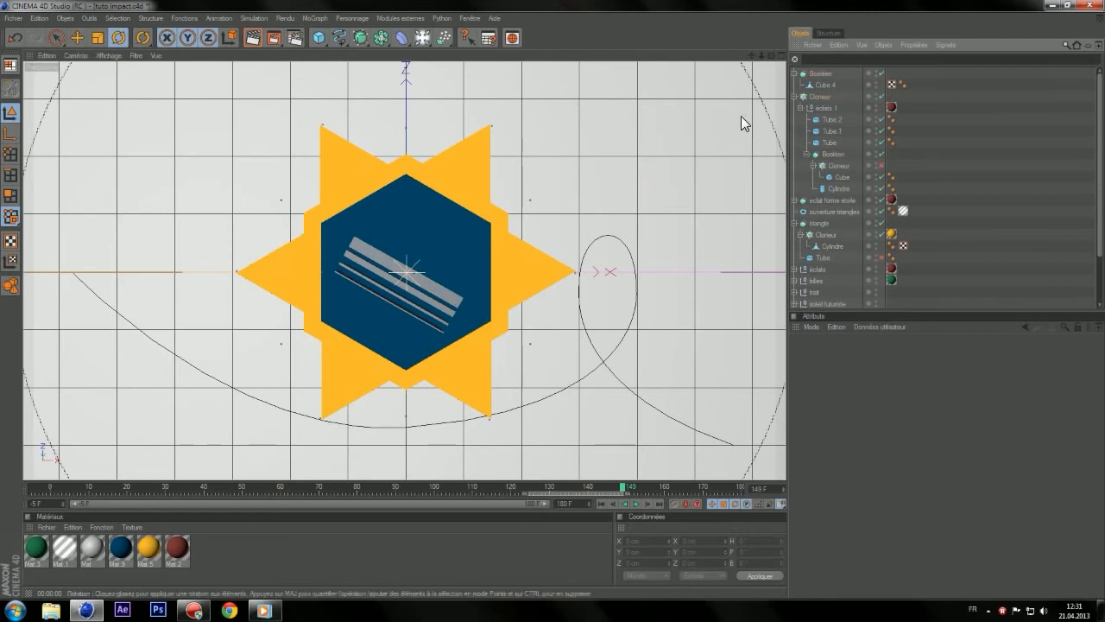
- Try nesting the Booléen, holding Cube 4 and Cylindre, inside the triangle group's Cloneur, and scrub to frame 151
{"action": "left_click", "coordinate": [811, 83]}
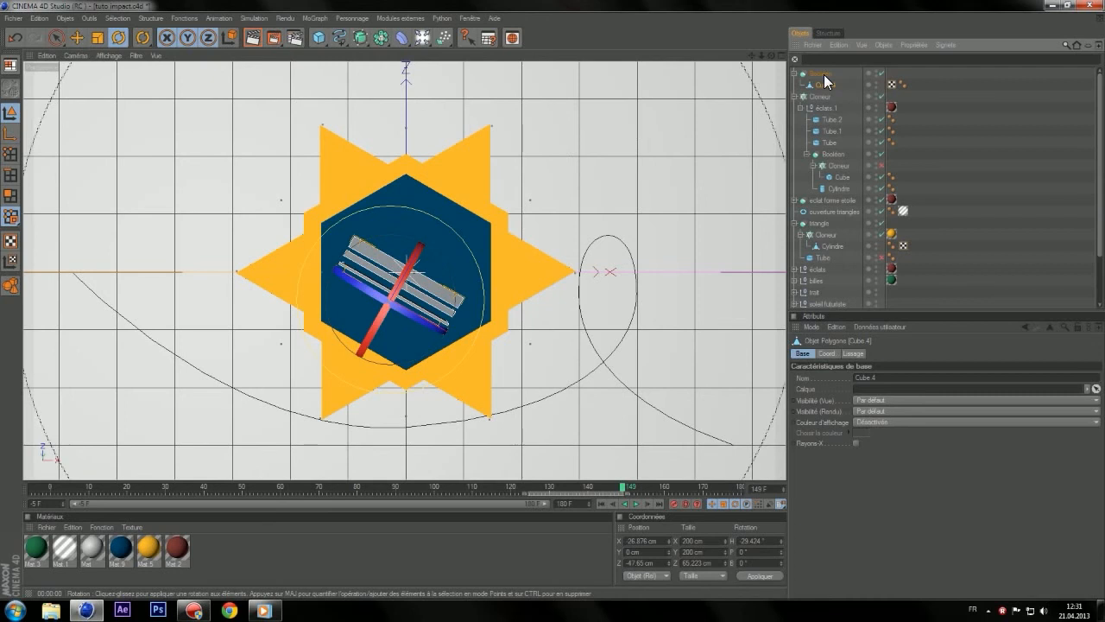
{"action": "left_click_drag", "start_coordinate": [829, 243], "coordinate": [836, 228]}
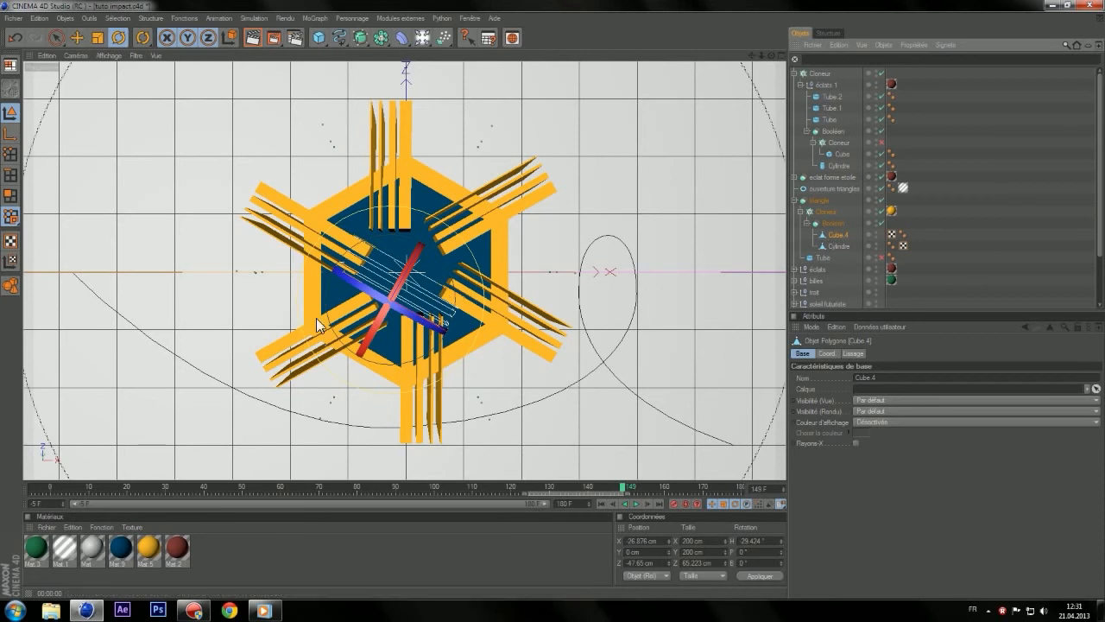
{"action": "mouse_move", "coordinate": [625, 480]}
{"action": "left_mouse_down"}
{"action": "mouse_move", "coordinate": [494, 496]}
{"action": "mouse_move", "coordinate": [643, 492]}
{"action": "left_mouse_up"}
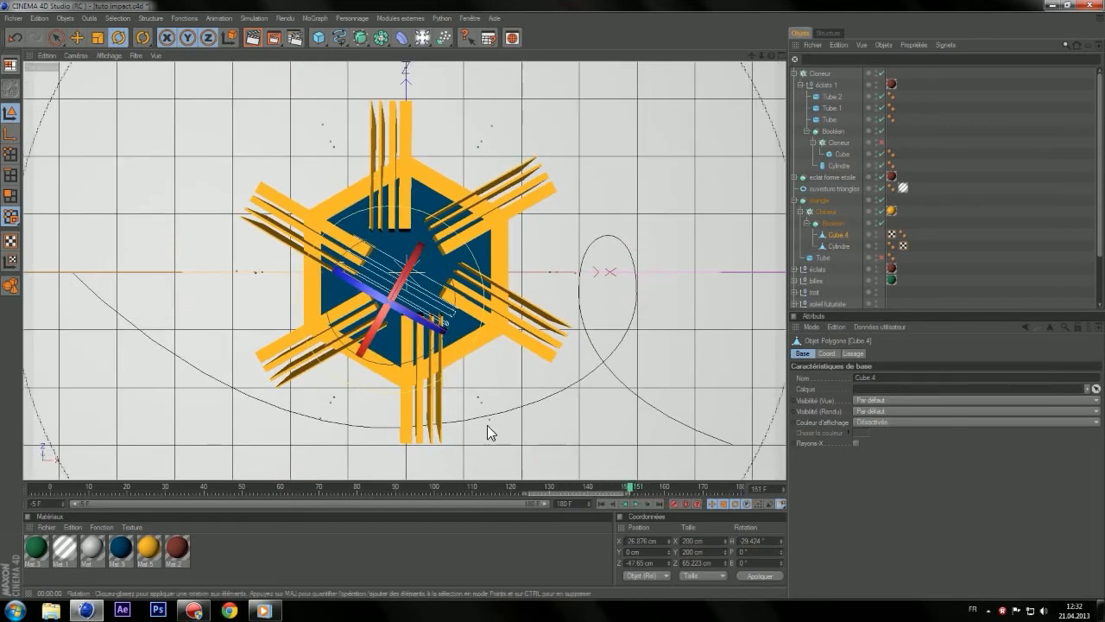
- Undo the Booléen regrouping back to Cloneur 1 holding Cube 4, and scrub the timeline to frame 134
{"action": "left_click", "coordinate": [15, 38]}
{"action": "left_click", "coordinate": [15, 39]}
{"action": "left_click", "coordinate": [16, 38]}
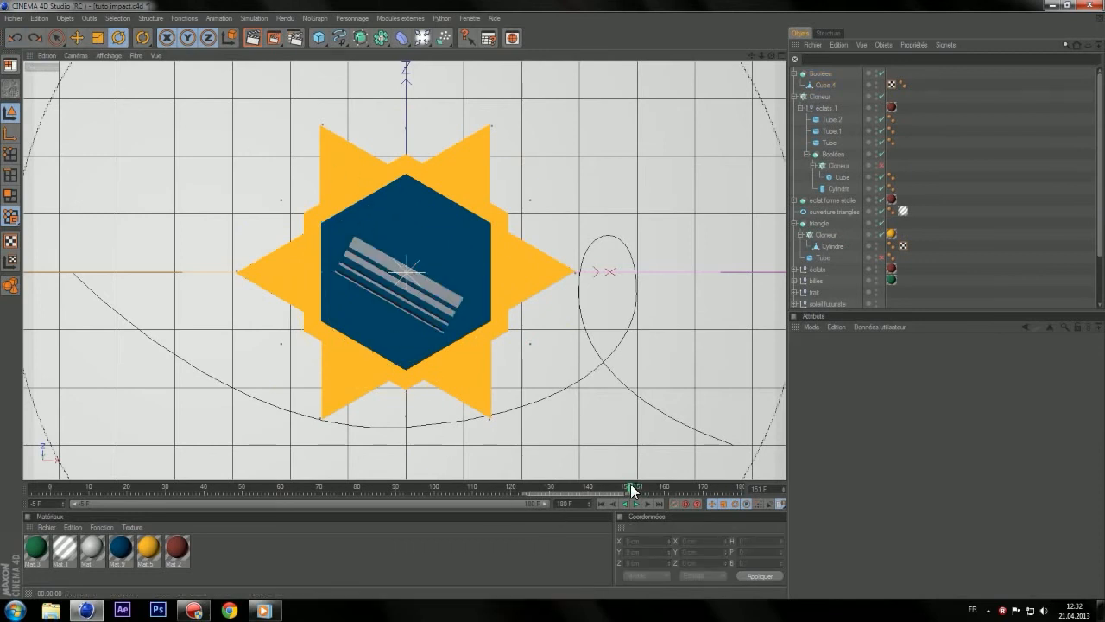
{"action": "left_click_drag", "start_coordinate": [619, 485], "coordinate": [565, 485]}
{"action": "left_click", "coordinate": [9, 39]}
{"action": "left_click", "coordinate": [11, 40]}
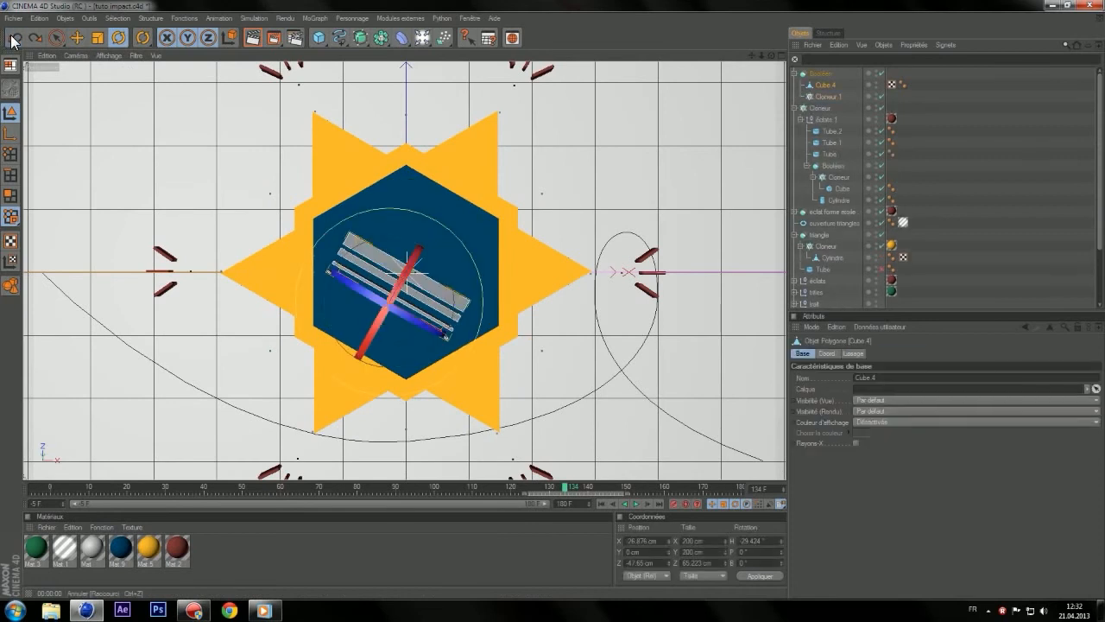
{"action": "left_click", "coordinate": [13, 40]}
{"action": "left_click", "coordinate": [12, 41]}
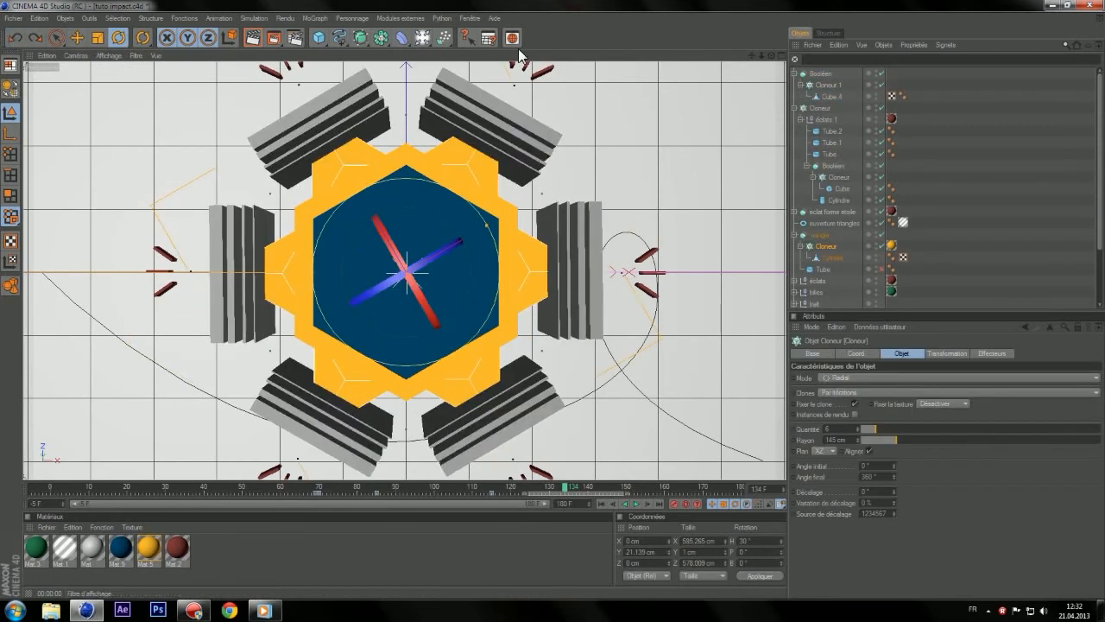
- Set Cloneur 1's radius to 30 cm and keyframe its Activé option on at frame 131 and off at frame 130
{"action": "key", "text": "ctrl+y"}
{"action": "left_click_drag", "start_coordinate": [913, 439], "coordinate": [867, 447]}
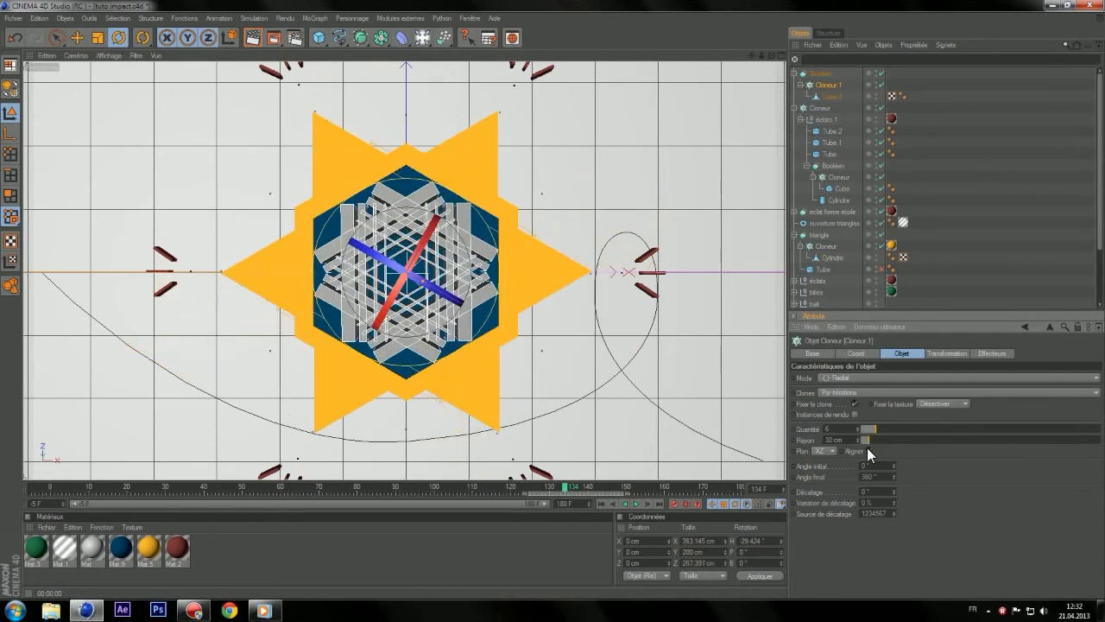
{"action": "left_click_drag", "start_coordinate": [570, 488], "coordinate": [551, 487]}
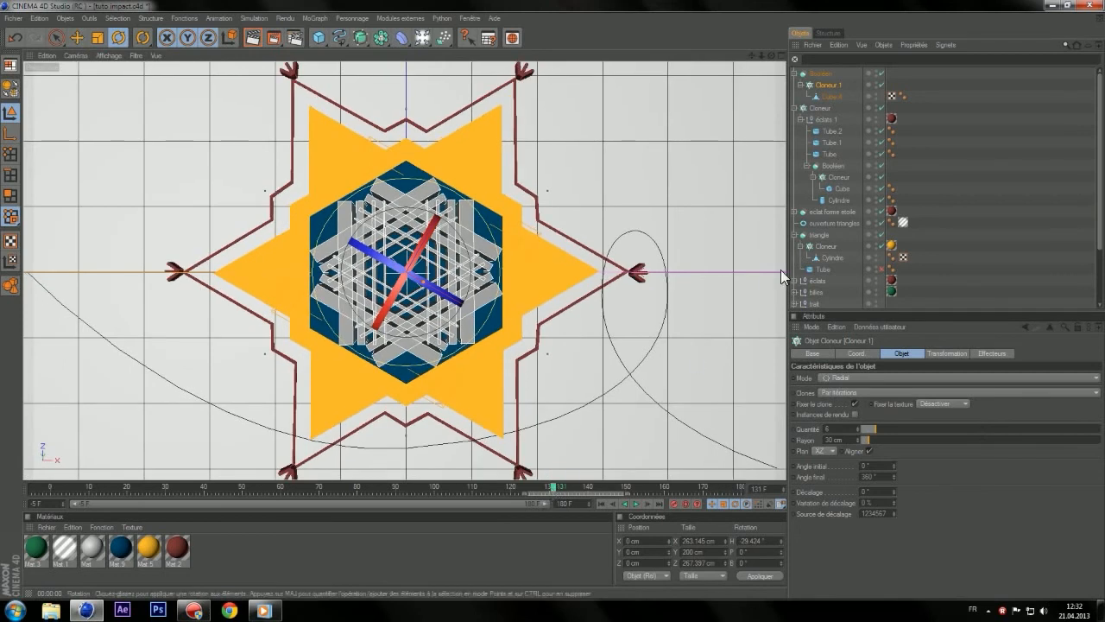
{"action": "left_click", "coordinate": [813, 353]}
{"action": "left_click", "coordinate": [795, 442], "text": "ctrl"}
{"action": "left_click", "coordinate": [611, 504]}
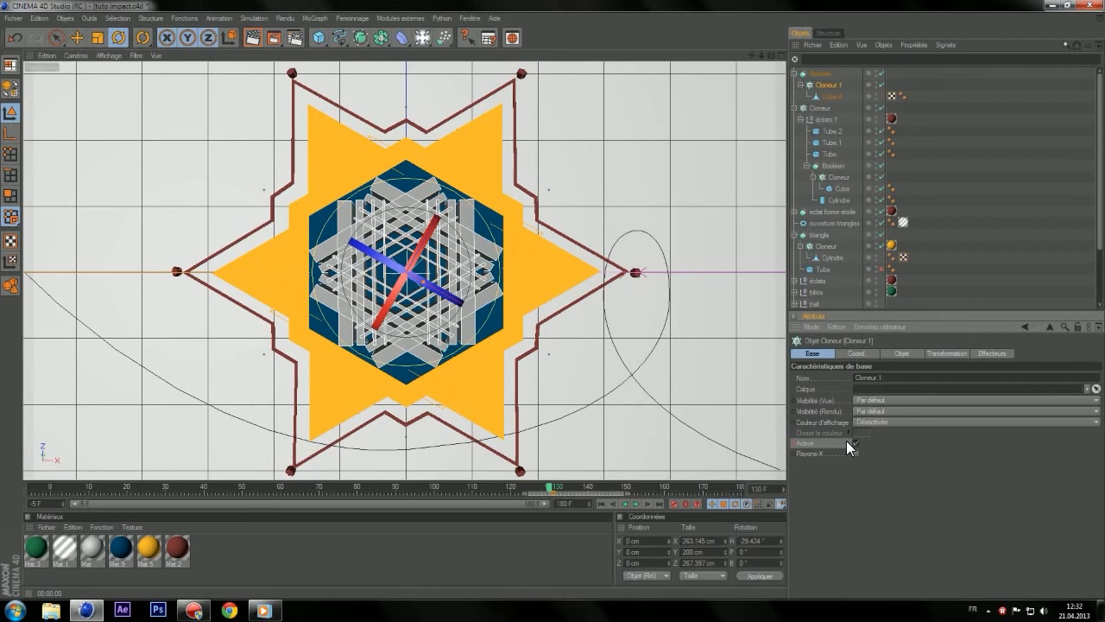
{"action": "left_click", "coordinate": [793, 444], "text": "ctrl"}
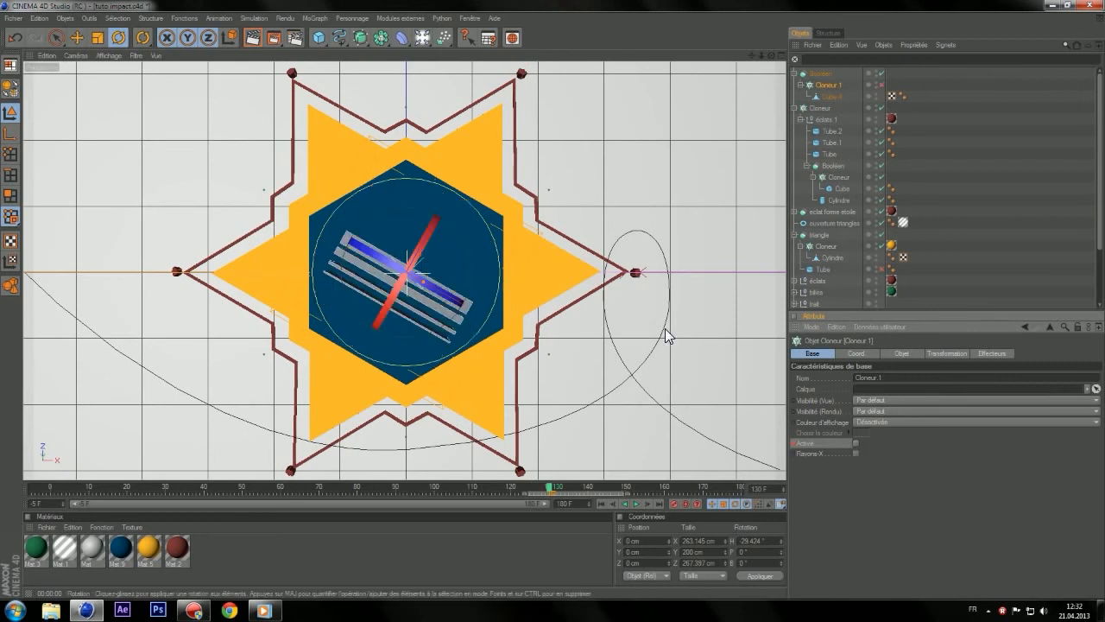
- Move Cube 4 straight down to about -353 cm on Y so it sits below the star
{"action": "left_click", "coordinate": [828, 96]}
{"action": "middle_click", "coordinate": [536, 299]}
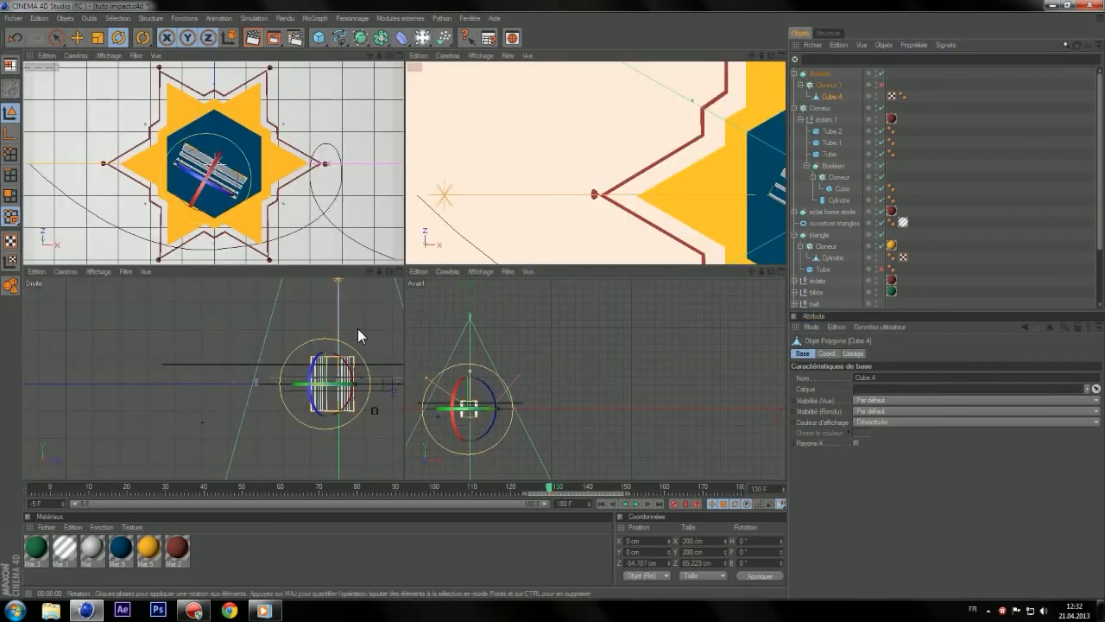
{"action": "left_click", "coordinate": [77, 38]}
{"action": "left_click_drag", "start_coordinate": [325, 335], "coordinate": [325, 431]}
{"action": "middle_click", "coordinate": [278, 143]}
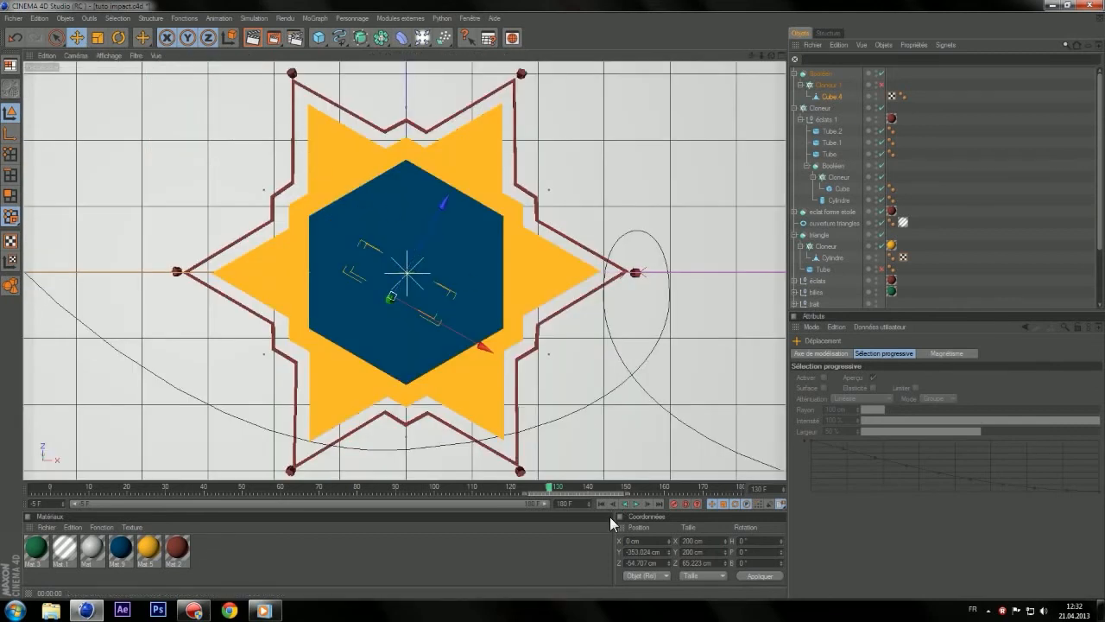
- Keyframe Cloneur 1's radius at 434 cm on frame 131 and 51 cm on frame 141
{"action": "left_click_drag", "start_coordinate": [550, 492], "coordinate": [553, 491]}
{"action": "left_click", "coordinate": [828, 84]}
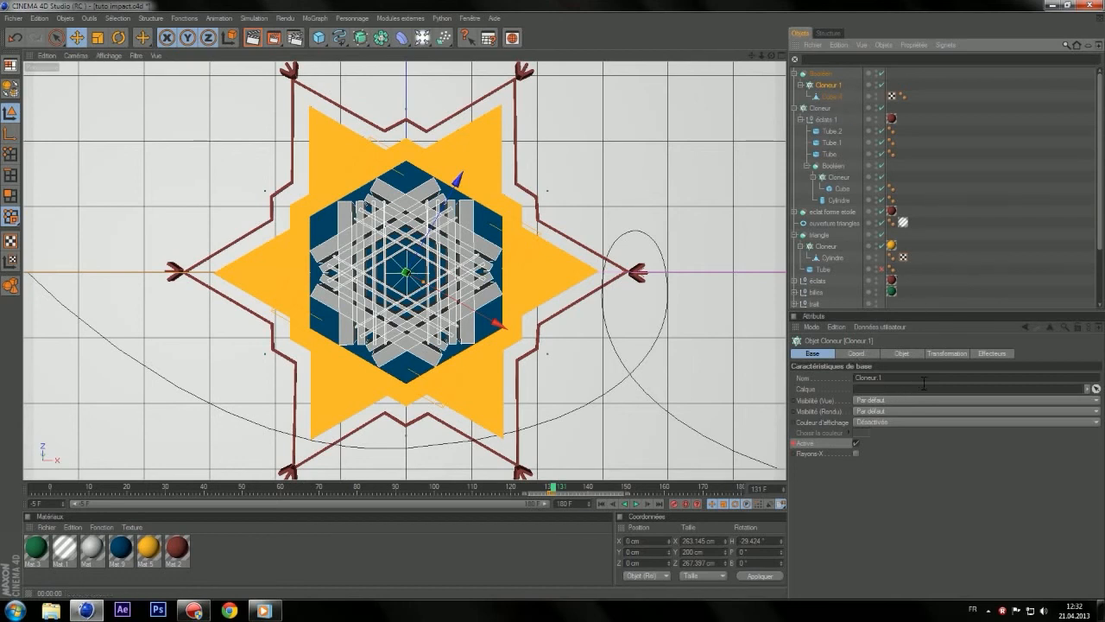
{"action": "left_click", "coordinate": [857, 354]}
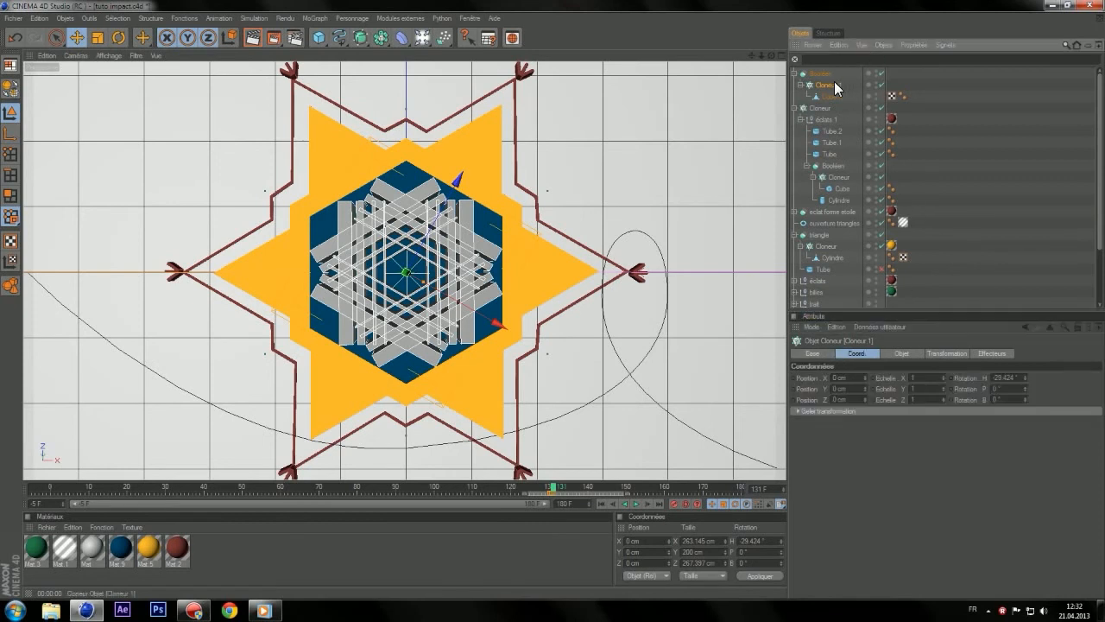
{"action": "left_click", "coordinate": [899, 353]}
{"action": "left_click_drag", "start_coordinate": [869, 438], "coordinate": [965, 430]}
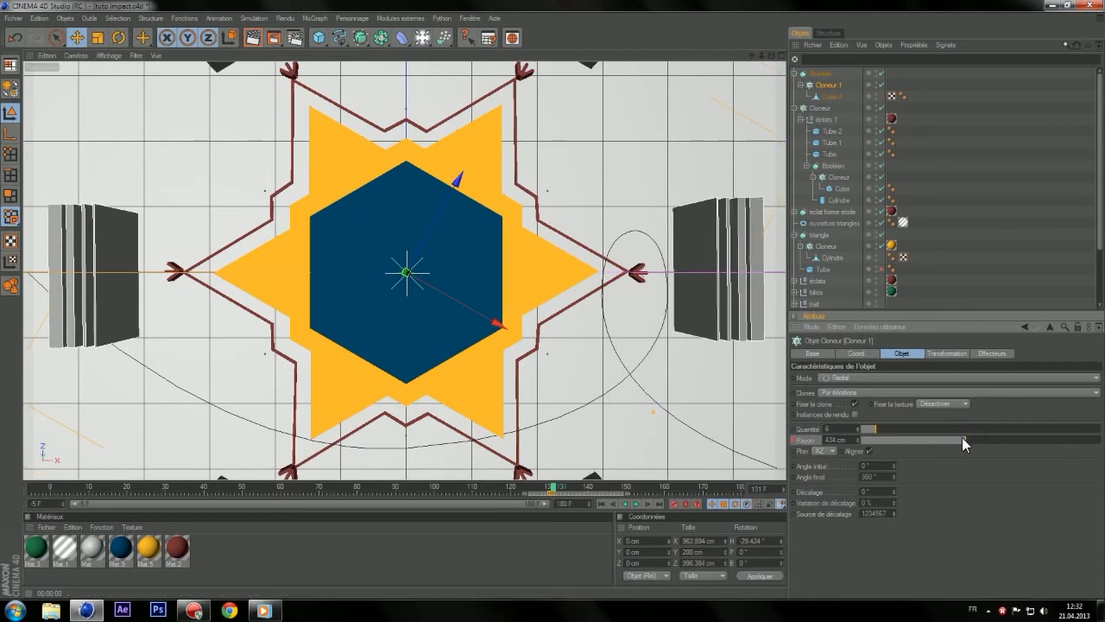
{"action": "left_click", "coordinate": [591, 487]}
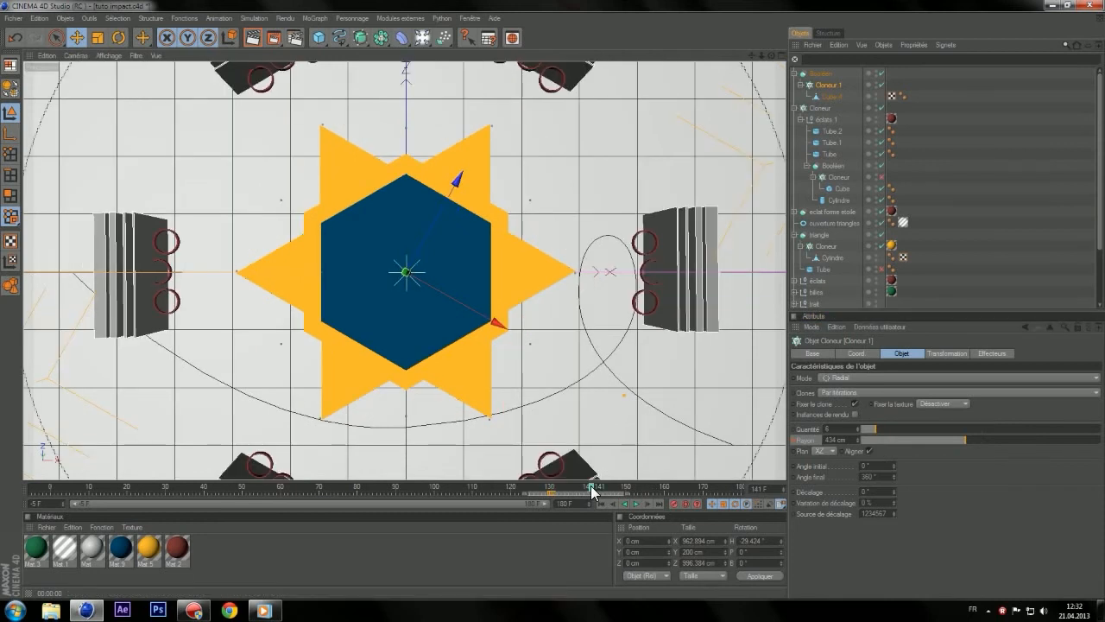
{"action": "left_click_drag", "start_coordinate": [962, 435], "coordinate": [857, 452]}
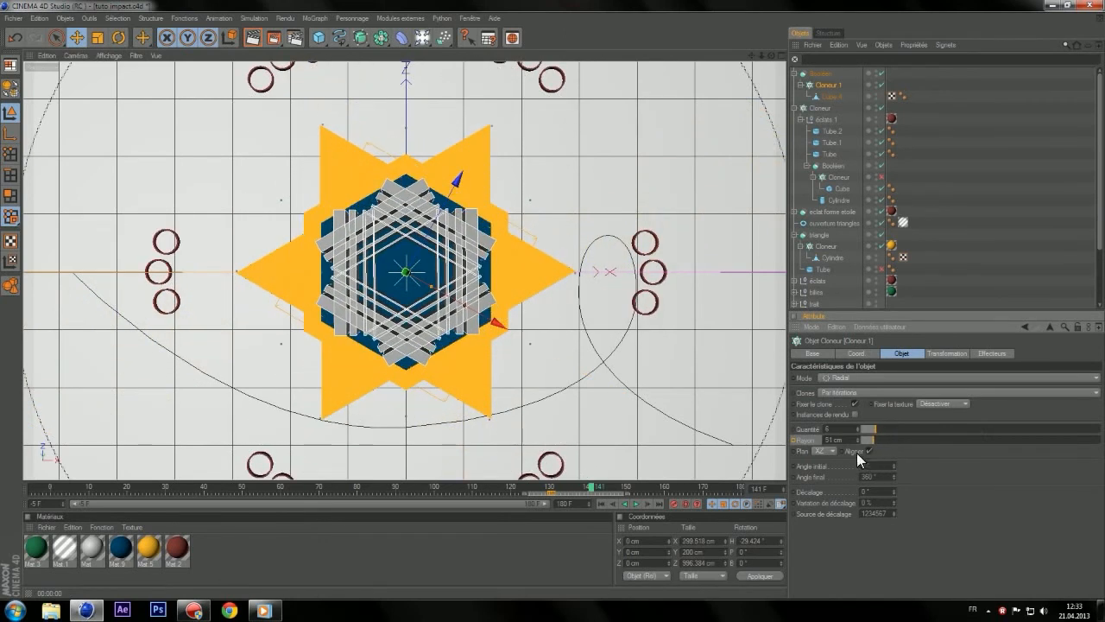
{"action": "left_click", "coordinate": [793, 440], "text": "ctrl"}
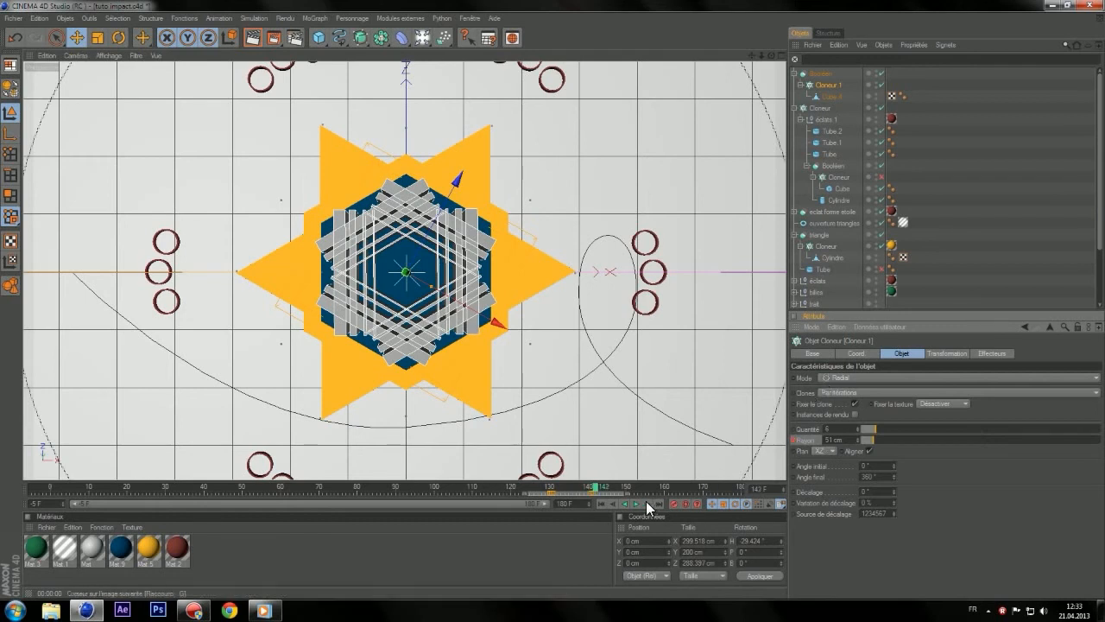
- Nest the triangle group inside the Booléen above Cloneur 1 and scrub to frame 137 to check the cut
{"action": "left_click_drag", "start_coordinate": [594, 489], "coordinate": [549, 490]}
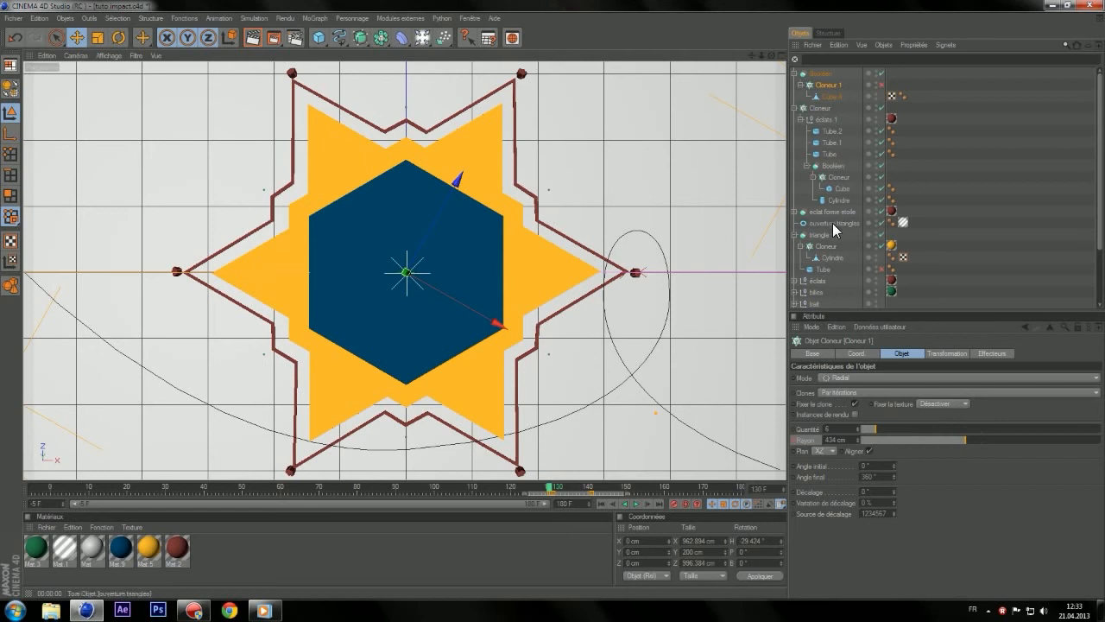
{"action": "left_click_drag", "start_coordinate": [818, 235], "coordinate": [824, 78]}
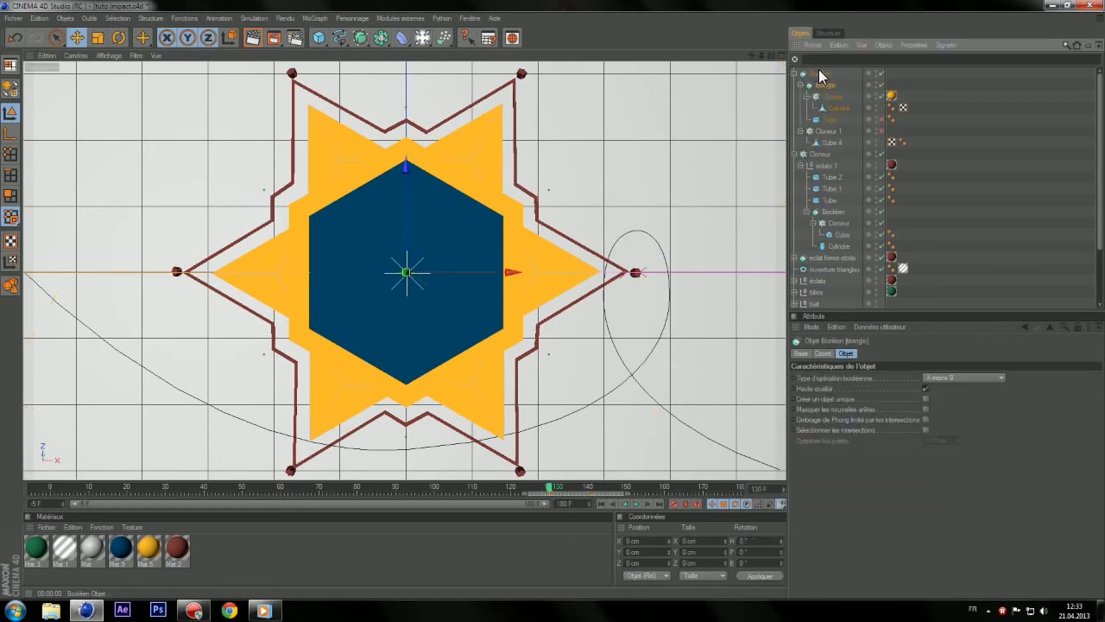
{"action": "left_click_drag", "start_coordinate": [550, 490], "coordinate": [573, 490]}
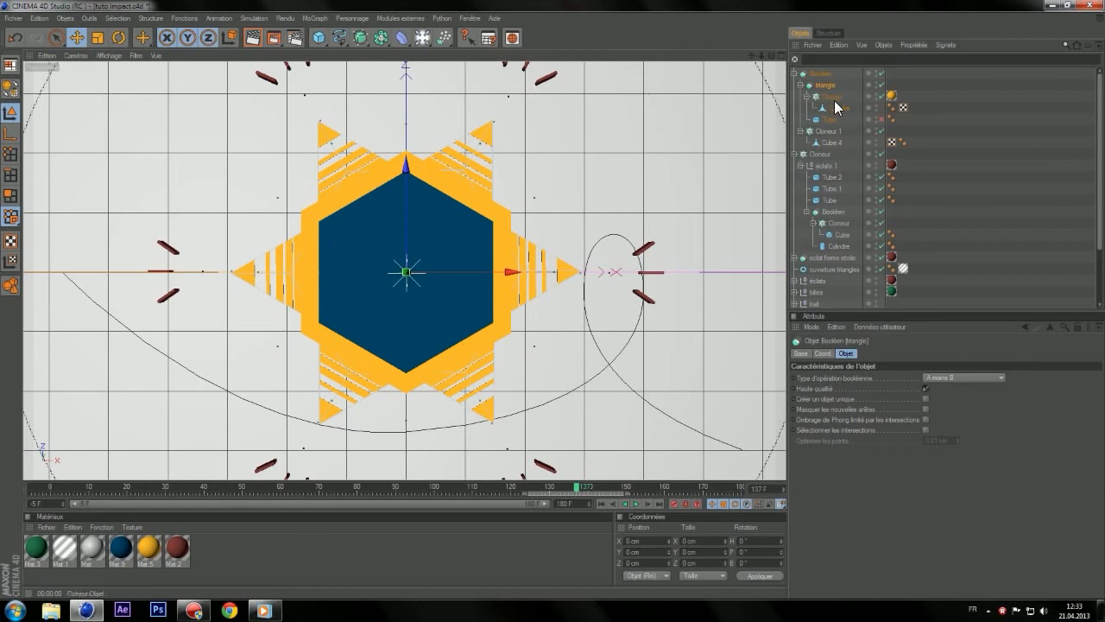
- Move Cloneur 1's 51 cm radius key to frame 150 and play back the animation
{"action": "left_click", "coordinate": [836, 98]}
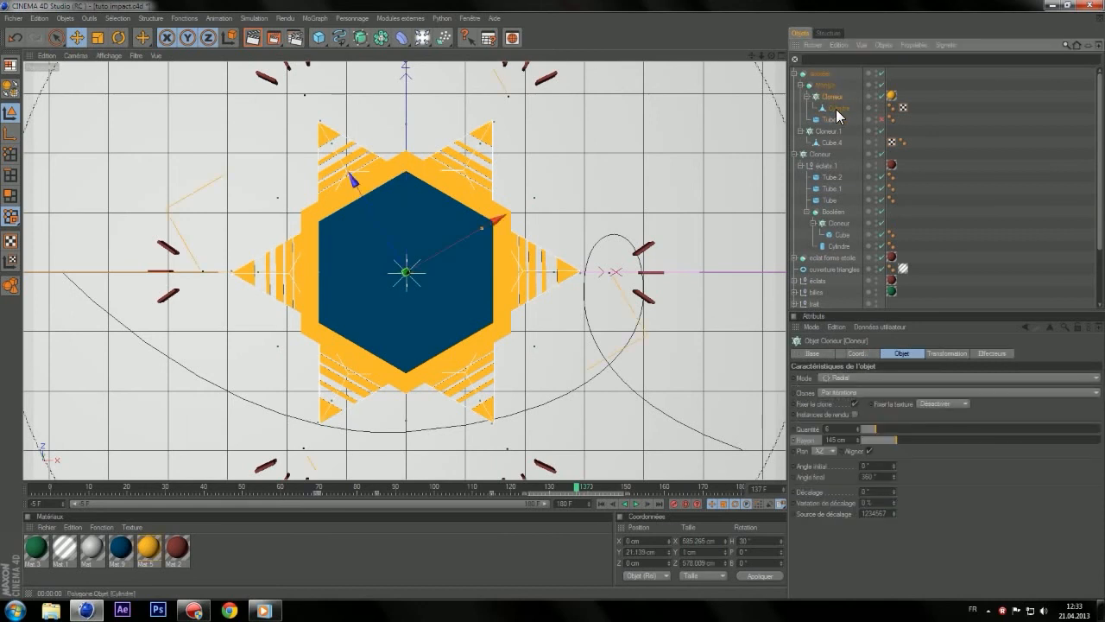
{"action": "left_click", "coordinate": [829, 130]}
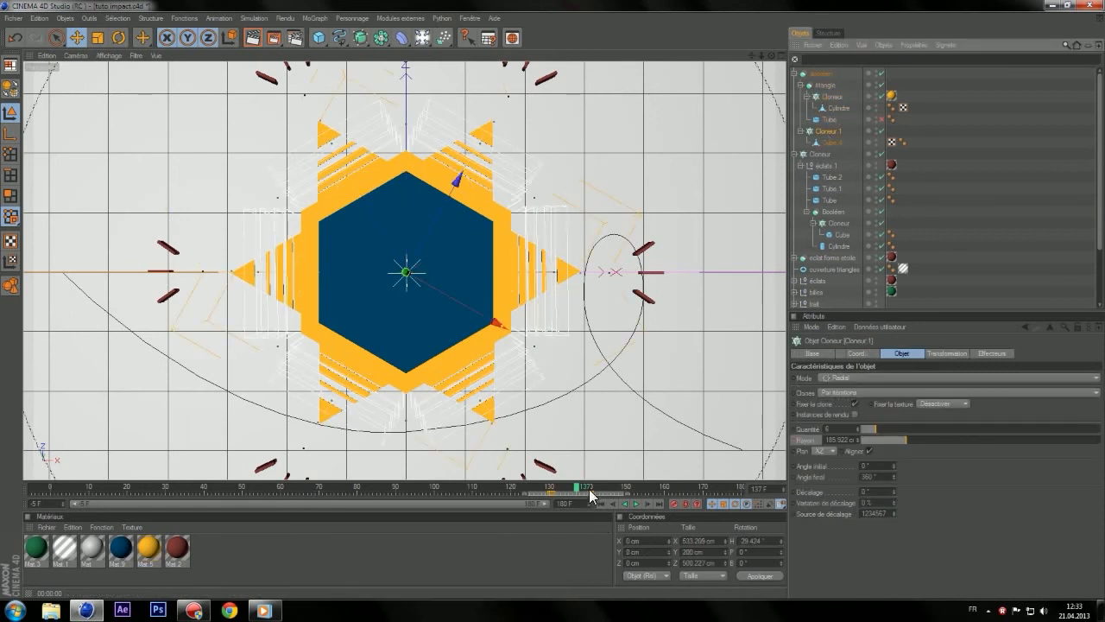
{"action": "left_click_drag", "start_coordinate": [591, 492], "coordinate": [593, 493]}
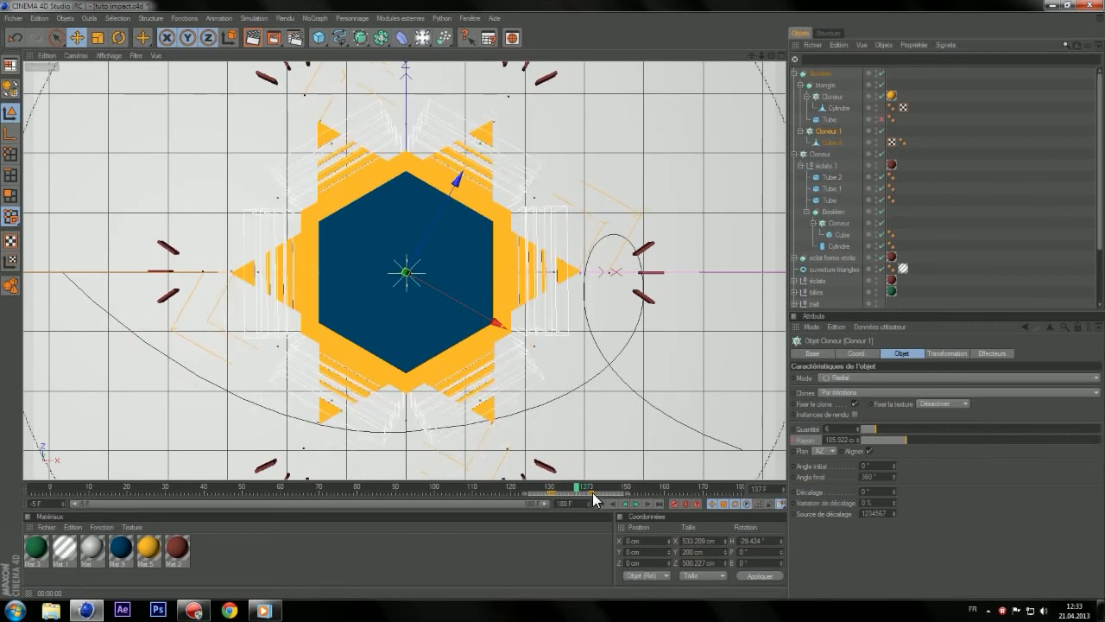
{"action": "left_click", "coordinate": [592, 495]}
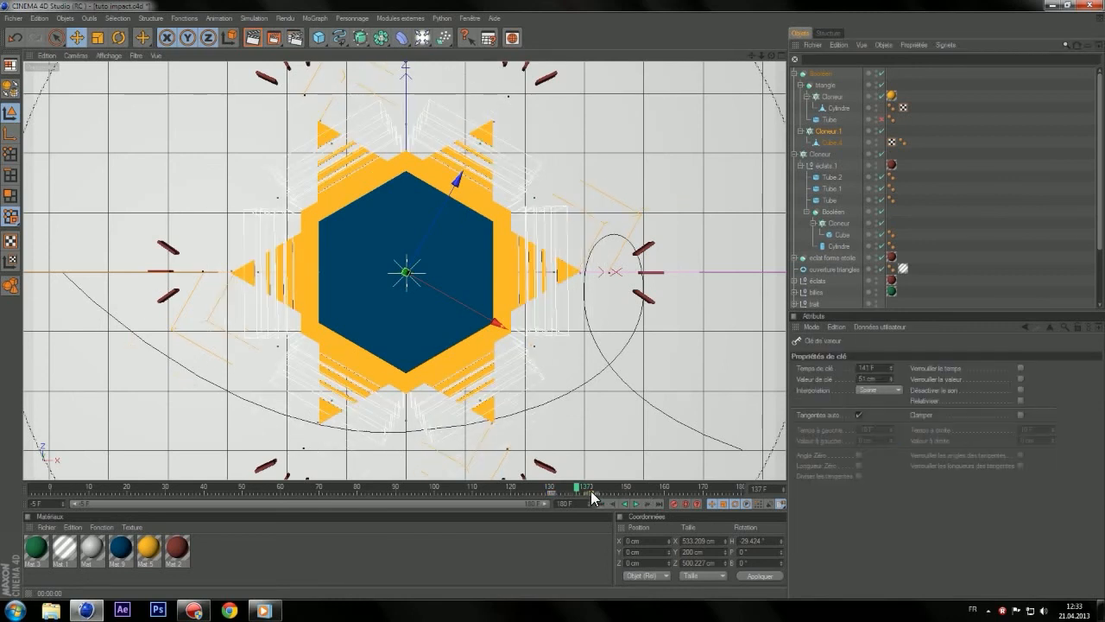
{"action": "mouse_move", "coordinate": [592, 497]}
{"action": "left_mouse_down"}
{"action": "mouse_move", "coordinate": [625, 498]}
{"action": "mouse_move", "coordinate": [505, 489]}
{"action": "left_mouse_up"}
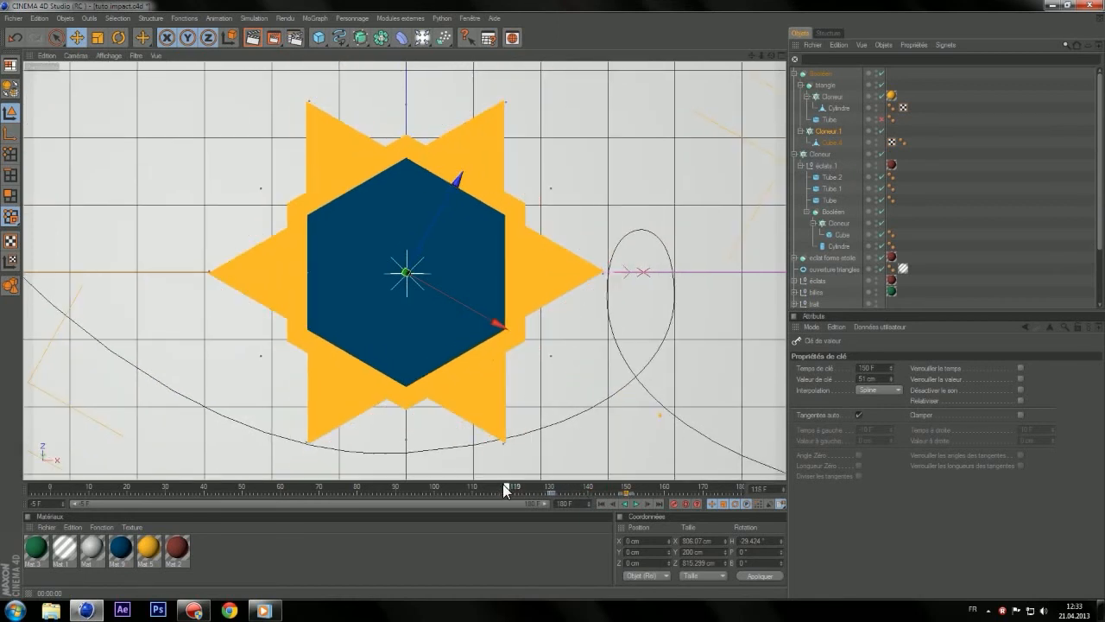
{"action": "left_click", "coordinate": [635, 502]}
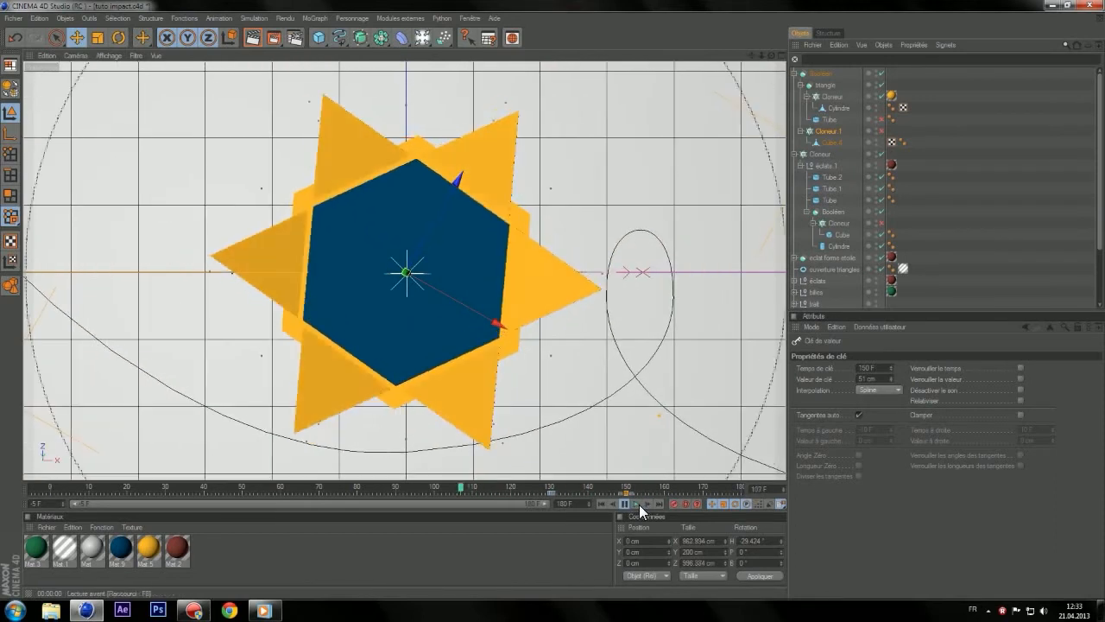
{"action": "left_click", "coordinate": [638, 504]}
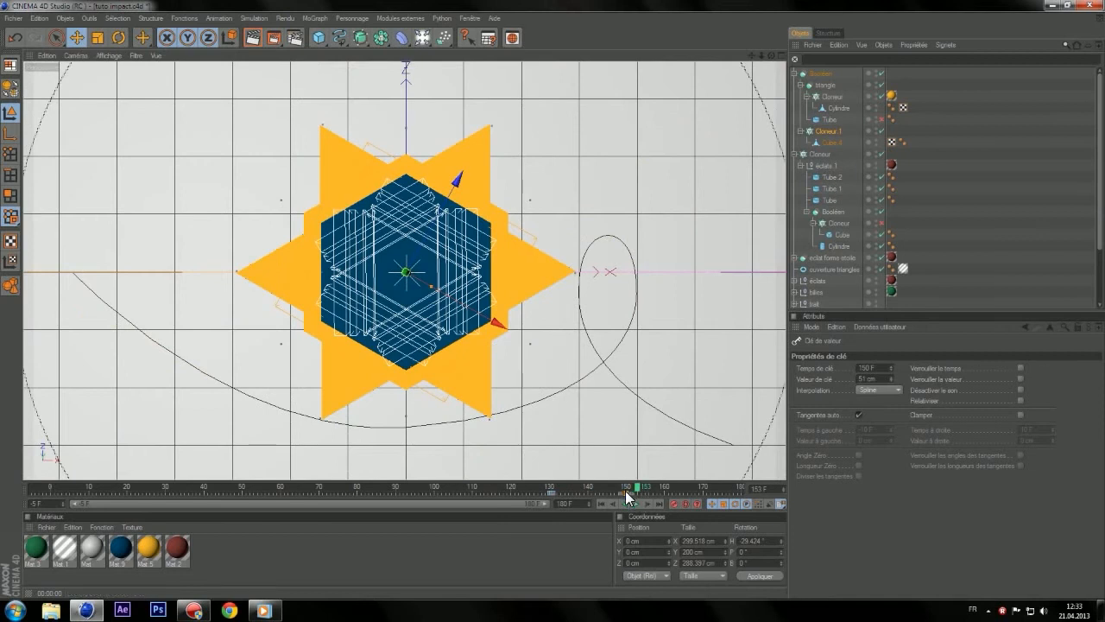
- Move Cloneur 1's end radius key to frame 160 and its three starting keys to about frame 120, checking with playback
{"action": "left_click_drag", "start_coordinate": [640, 488], "coordinate": [565, 488]}
{"action": "left_click", "coordinate": [637, 503]}
{"action": "left_click", "coordinate": [548, 493]}
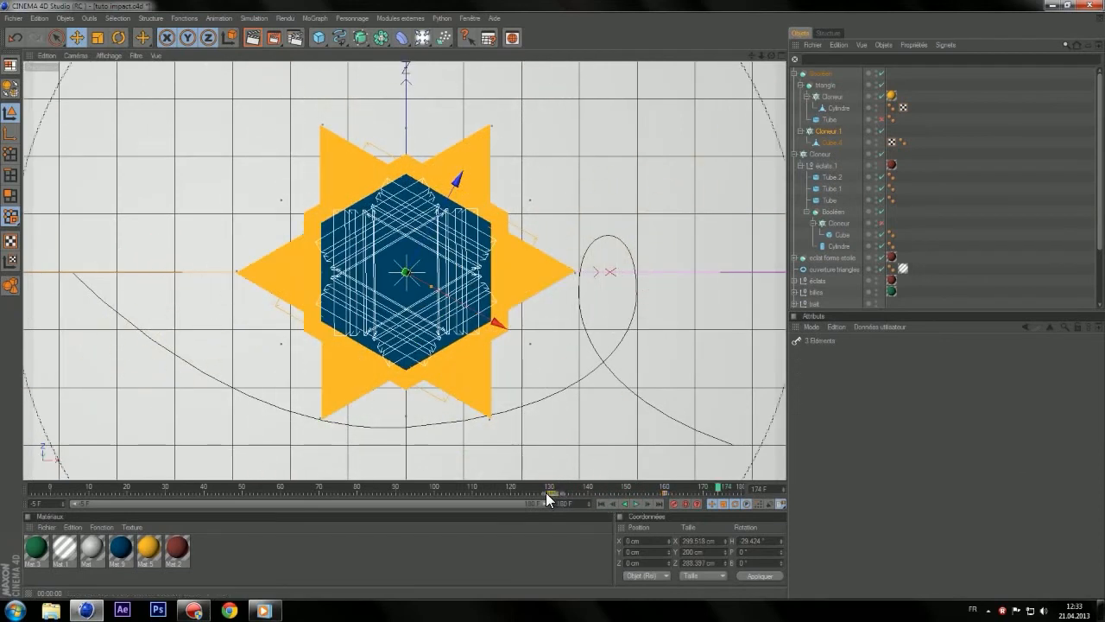
{"action": "left_click_drag", "start_coordinate": [555, 493], "coordinate": [524, 493]}
{"action": "left_click_drag", "start_coordinate": [717, 487], "coordinate": [473, 481]}
{"action": "left_click", "coordinate": [637, 503]}
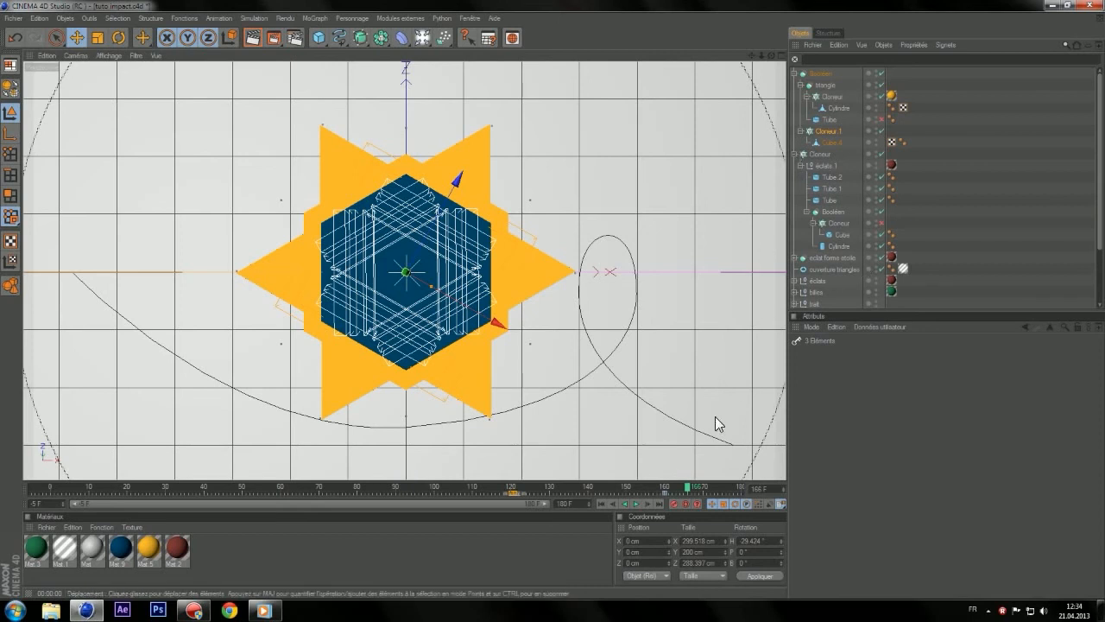
- Keyframe Cloneur 1's Activé option on at frame 160 and off at frame 161
{"action": "left_click_drag", "start_coordinate": [693, 493], "coordinate": [670, 494]}
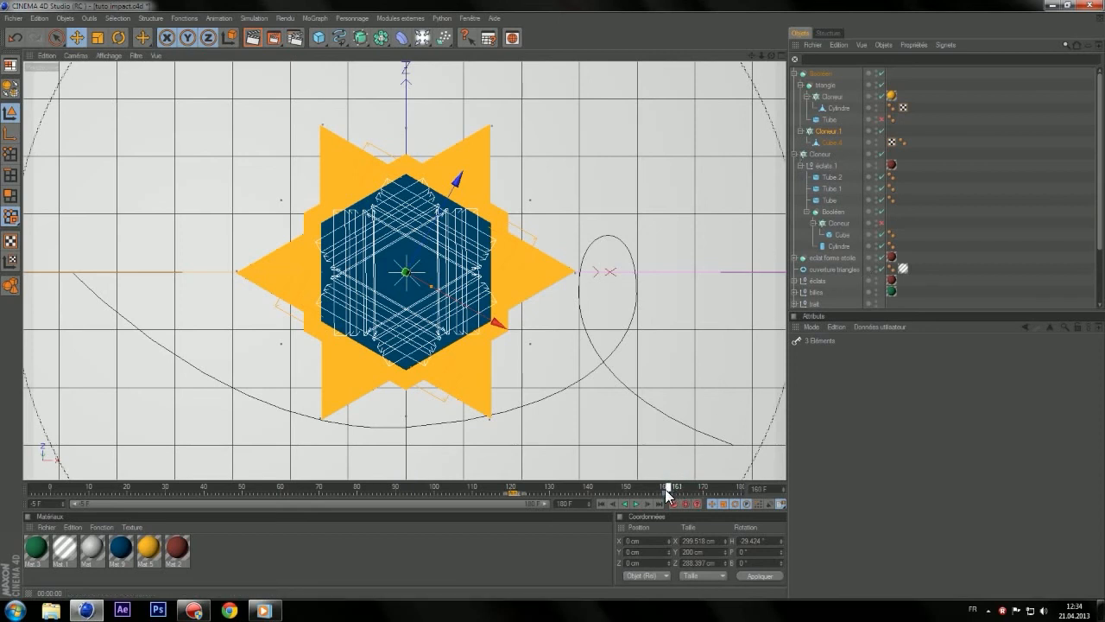
{"action": "left_click", "coordinate": [829, 132]}
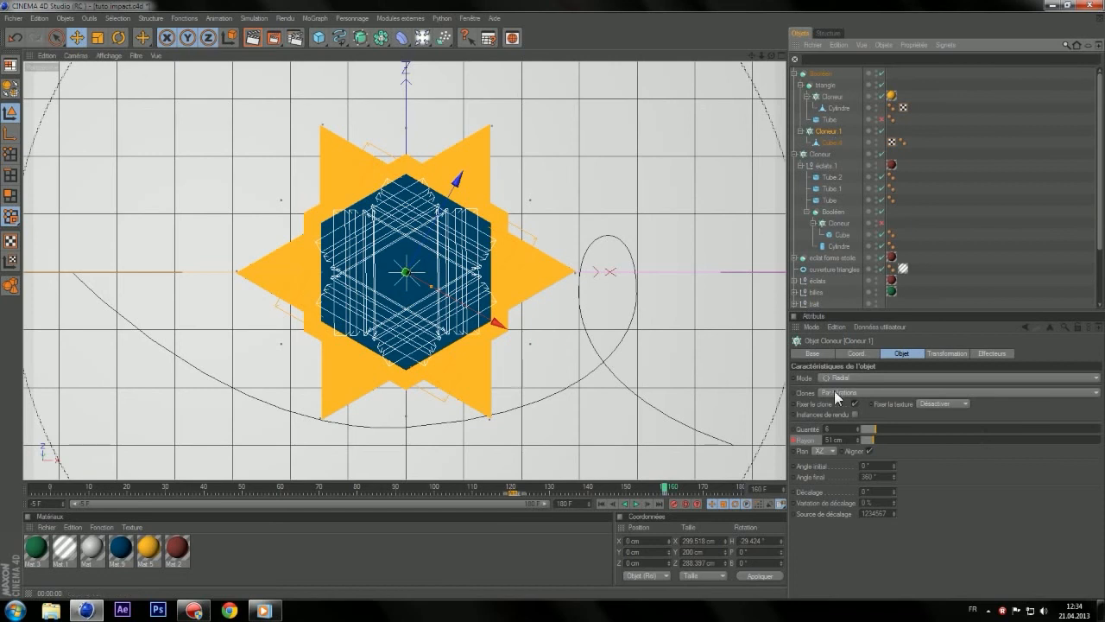
{"action": "left_click", "coordinate": [815, 353]}
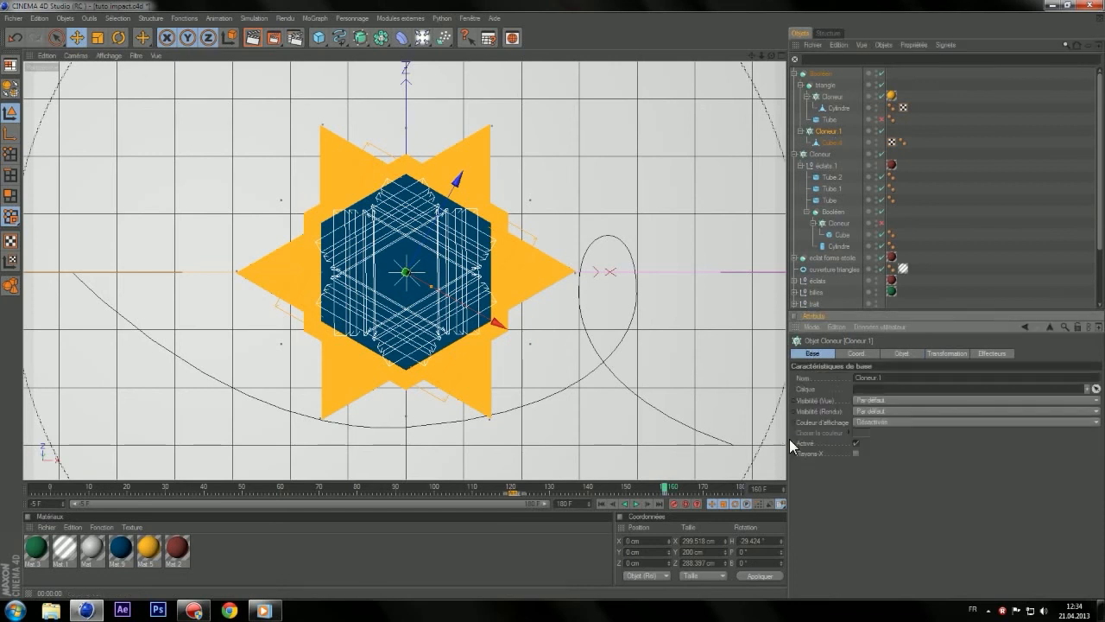
{"action": "left_click", "coordinate": [648, 504]}
{"action": "left_click", "coordinate": [854, 442]}
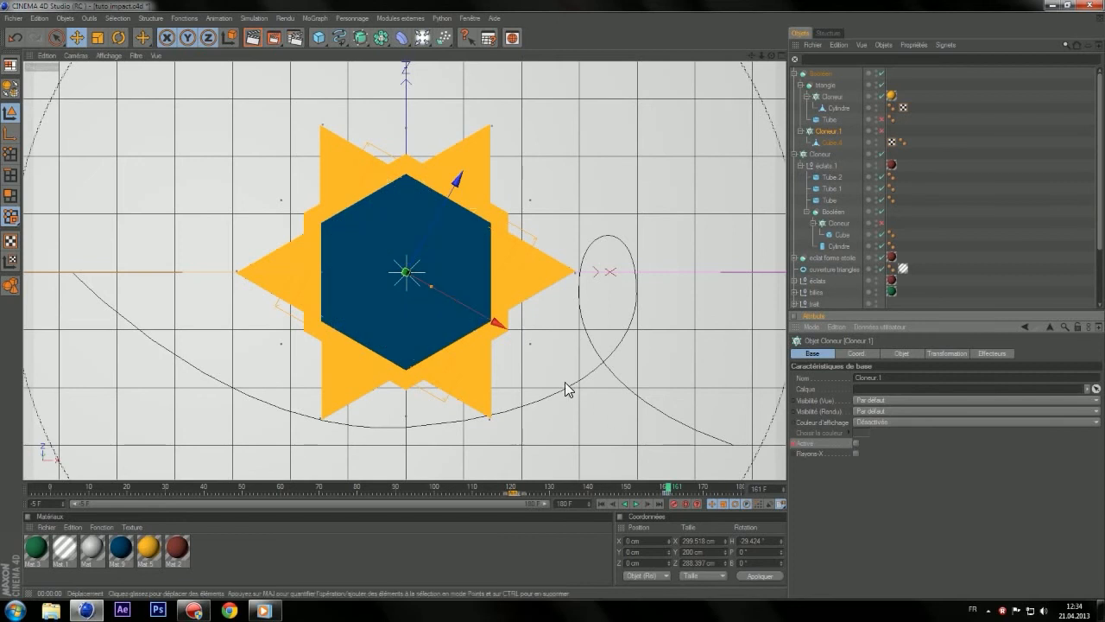
{"action": "left_click_drag", "start_coordinate": [667, 477], "coordinate": [660, 479]}
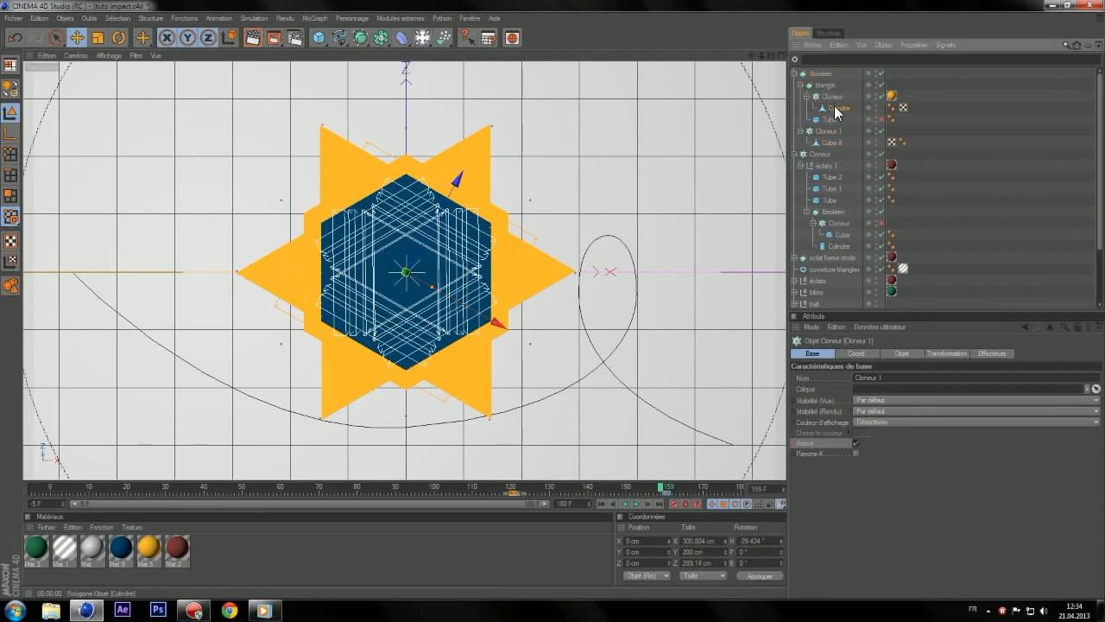
- Keyframe the triangle group's Cloneur radius at 145 cm on frame 145, set it to about 635 cm at frame 170, and play back
{"action": "left_click", "coordinate": [831, 98]}
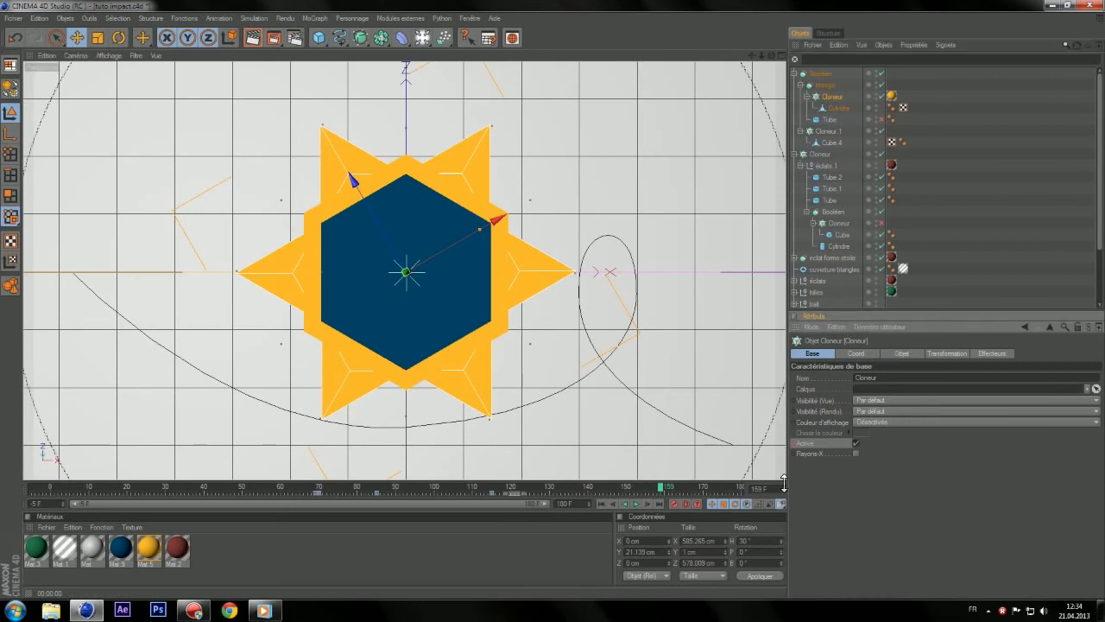
{"action": "left_click", "coordinate": [897, 353]}
{"action": "mouse_move", "coordinate": [661, 489]}
{"action": "left_mouse_down"}
{"action": "mouse_move", "coordinate": [595, 505]}
{"action": "mouse_move", "coordinate": [610, 505]}
{"action": "left_mouse_up"}
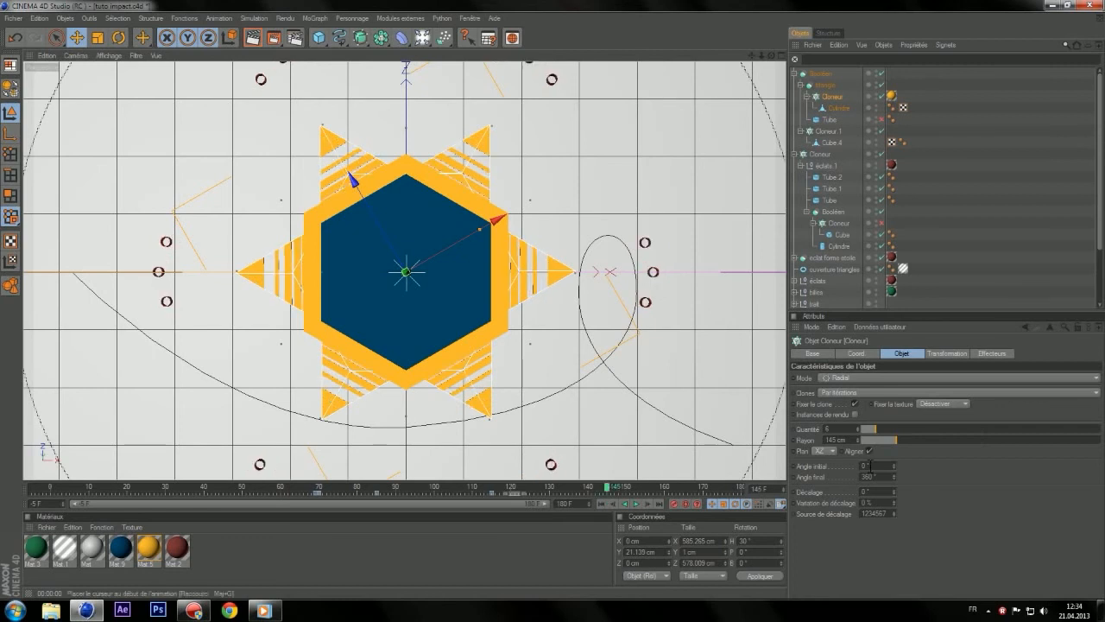
{"action": "left_click", "coordinate": [792, 441], "text": "ctrl"}
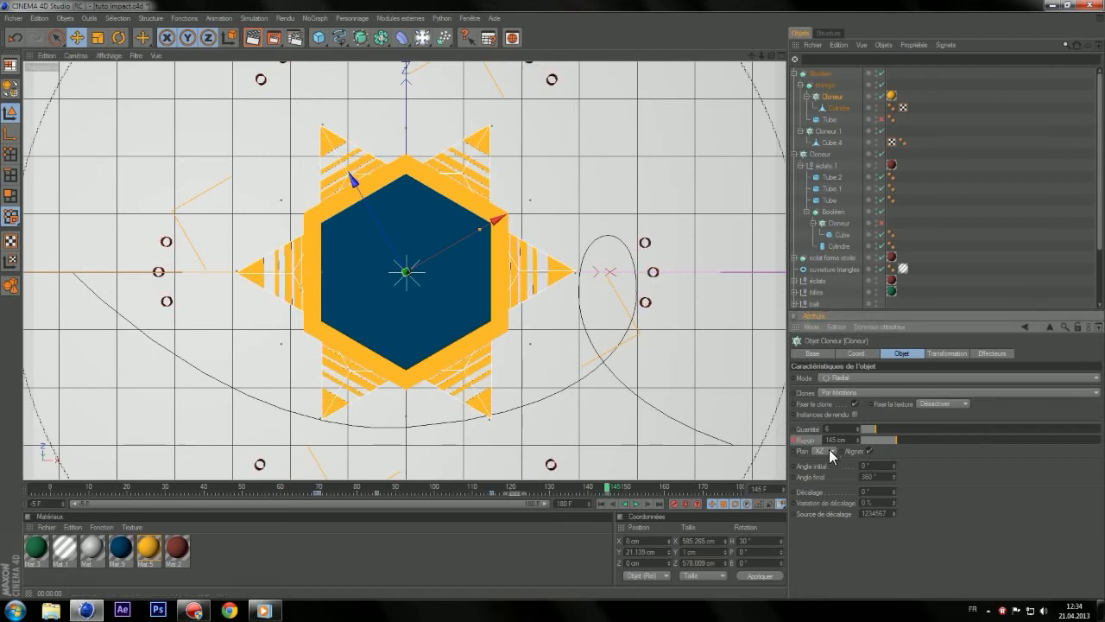
{"action": "left_click", "coordinate": [661, 488]}
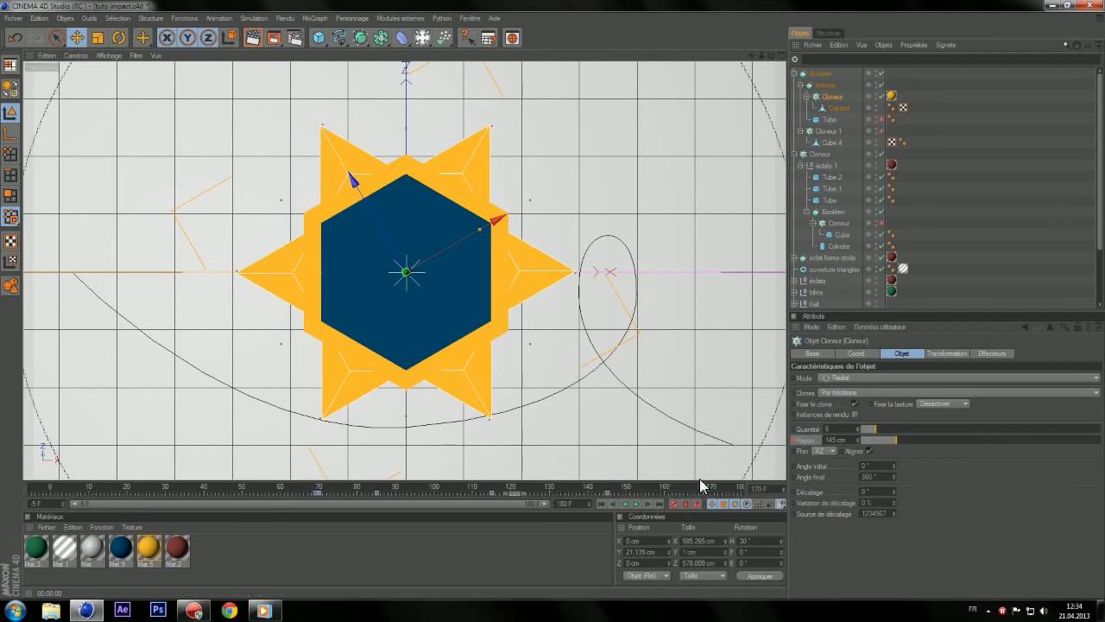
{"action": "left_click_drag", "start_coordinate": [894, 435], "coordinate": [1014, 421]}
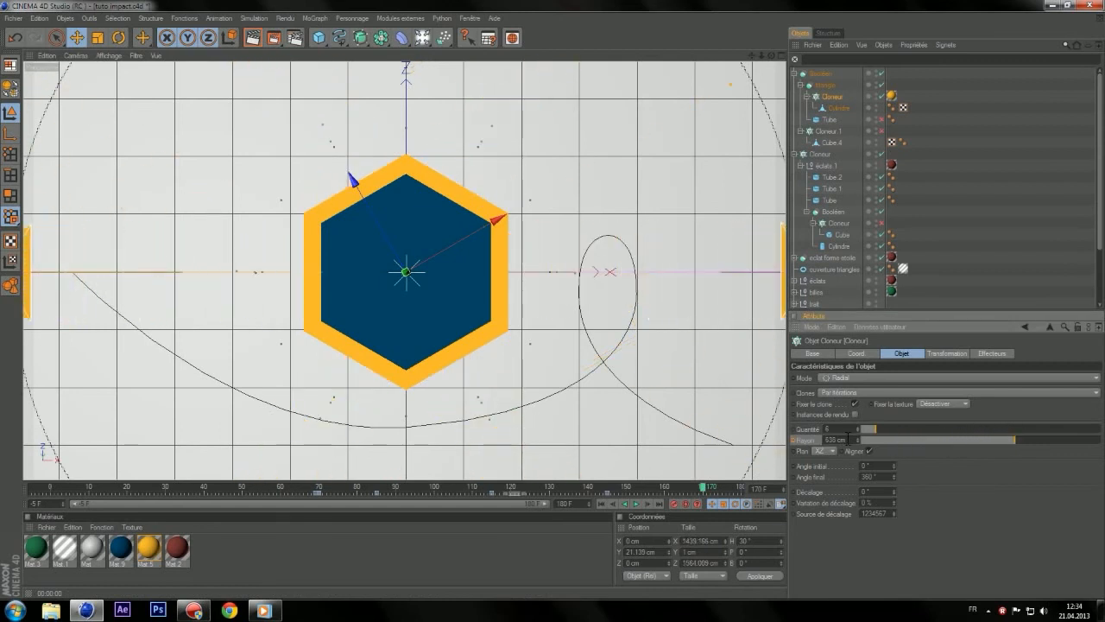
{"action": "left_click", "coordinate": [602, 504]}
{"action": "left_click", "coordinate": [635, 504]}
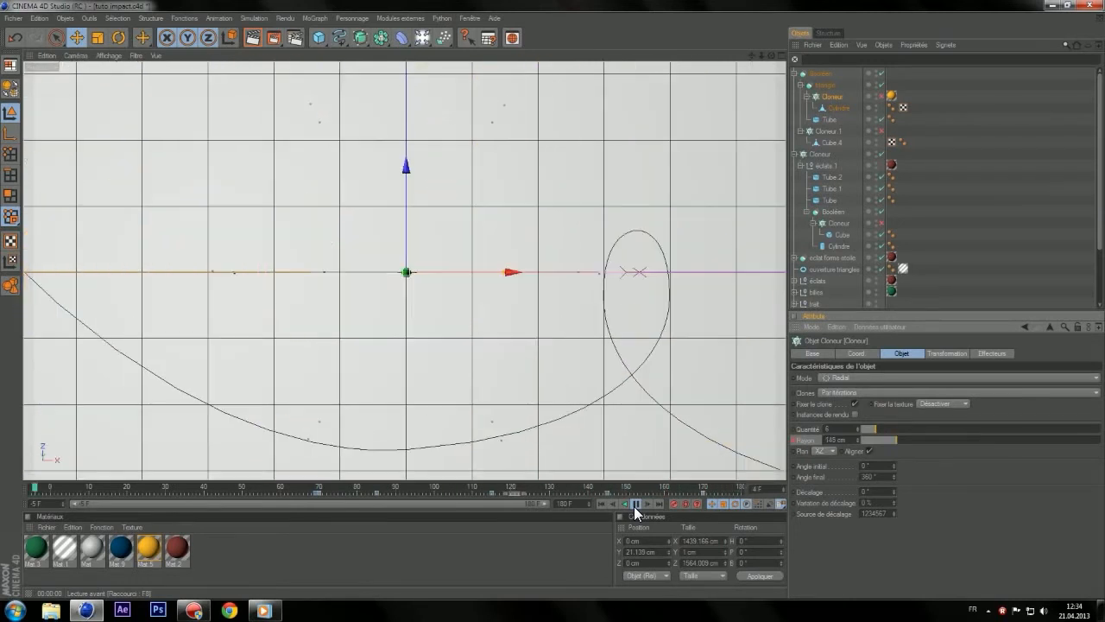
- Review the animation up to frame 155 and compare the central hexagon with the surrounding rings in the reference video
{"action": "left_click", "coordinate": [635, 504]}
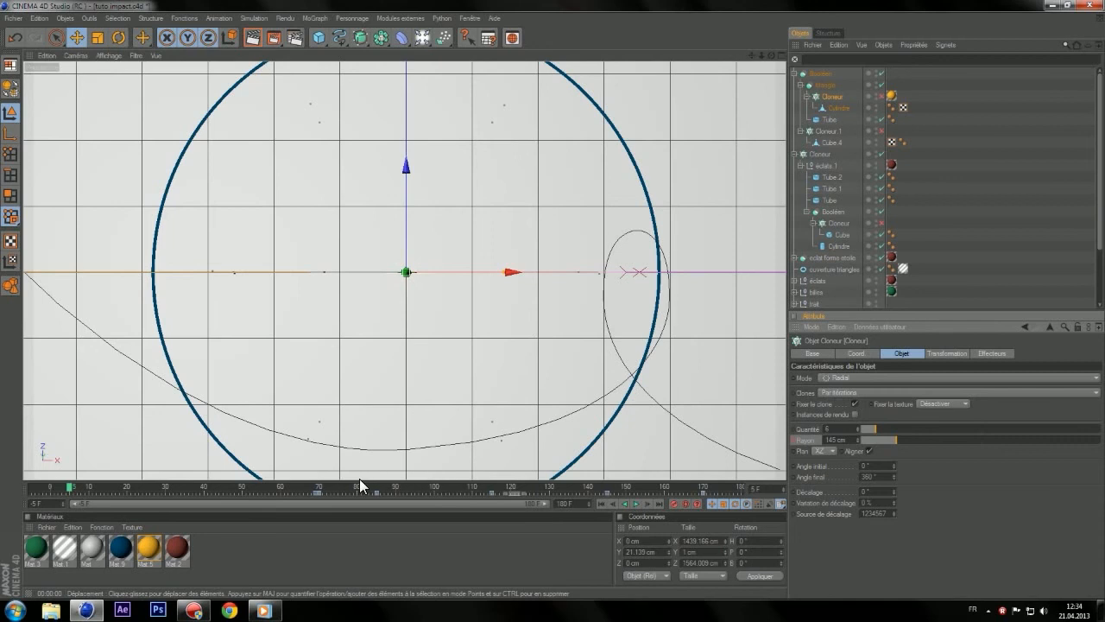
{"action": "left_click", "coordinate": [320, 486]}
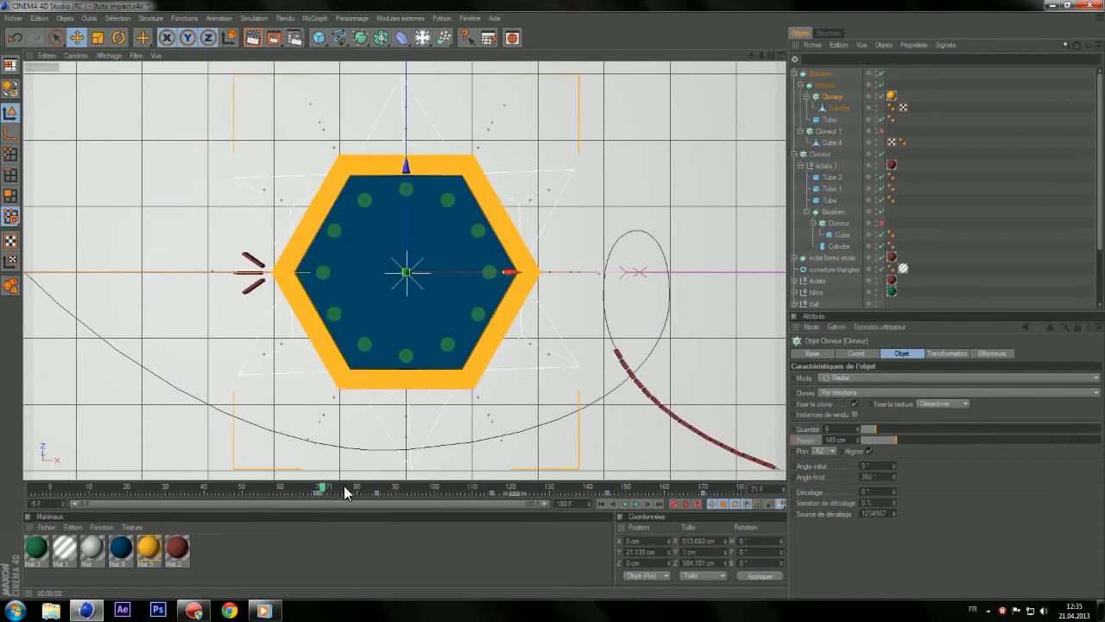
{"action": "left_click_drag", "start_coordinate": [320, 487], "coordinate": [643, 476]}
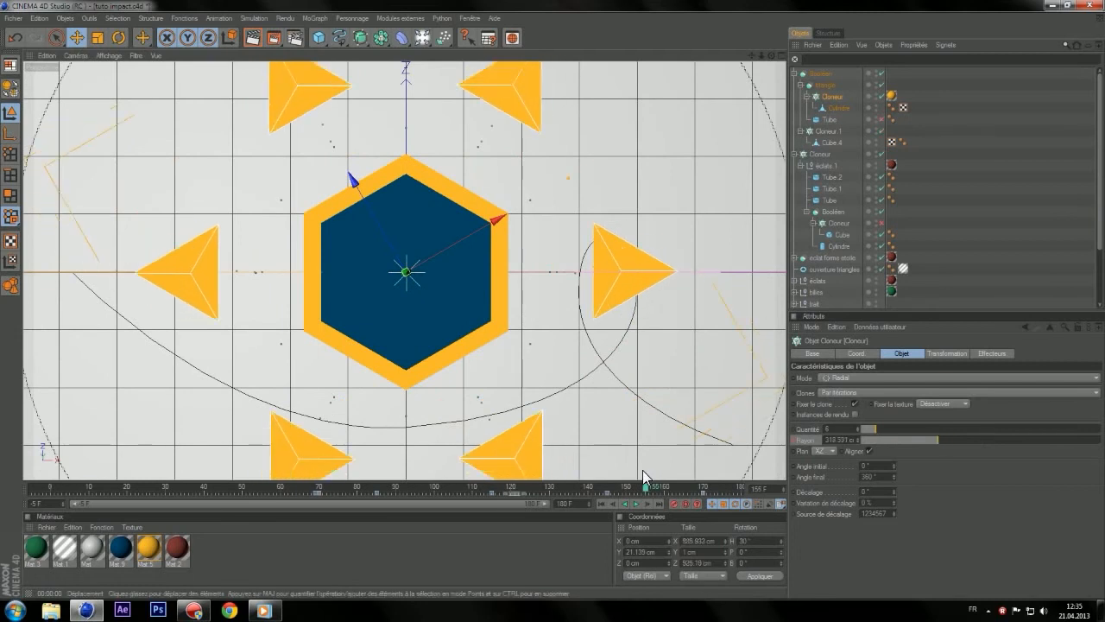
{"action": "left_click", "coordinate": [264, 611]}
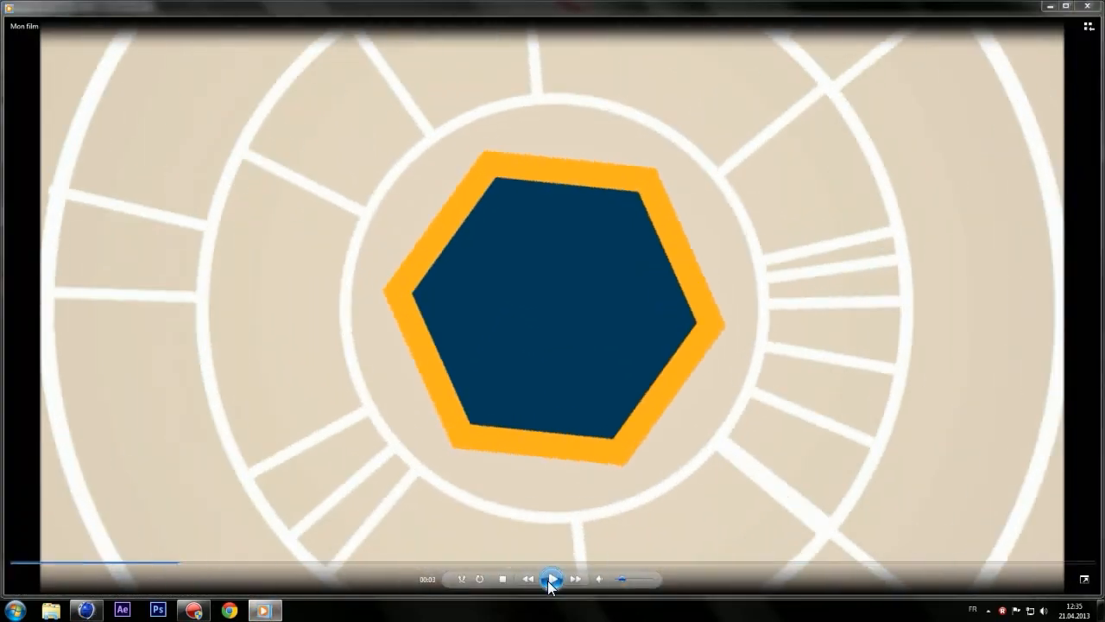
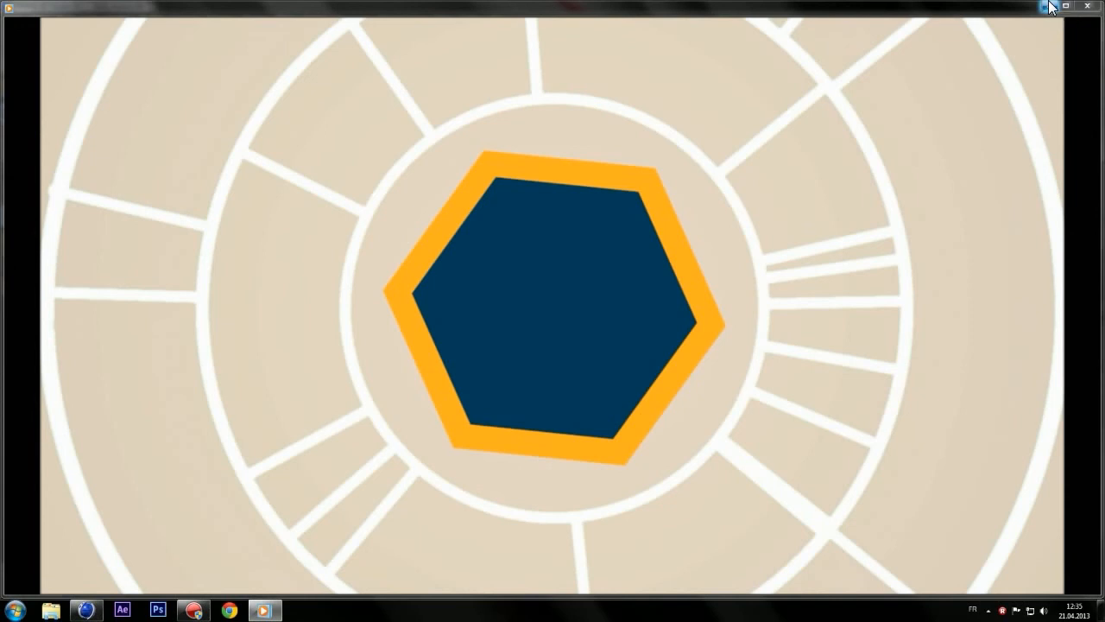
{"action": "left_click", "coordinate": [1049, 5]}
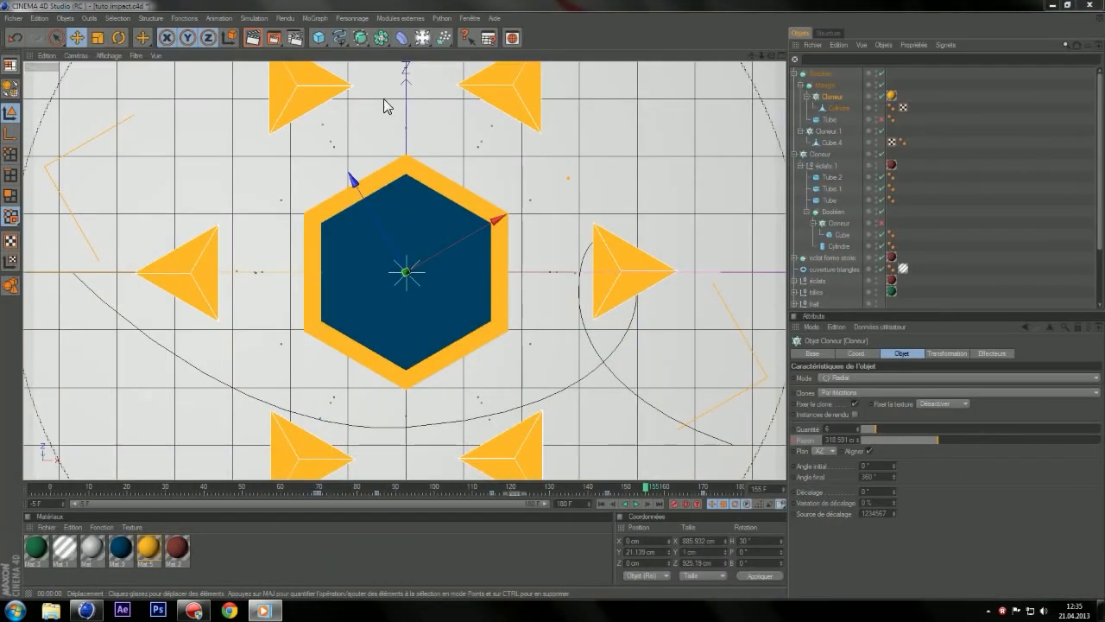
{"action": "left_click", "coordinate": [339, 37]}
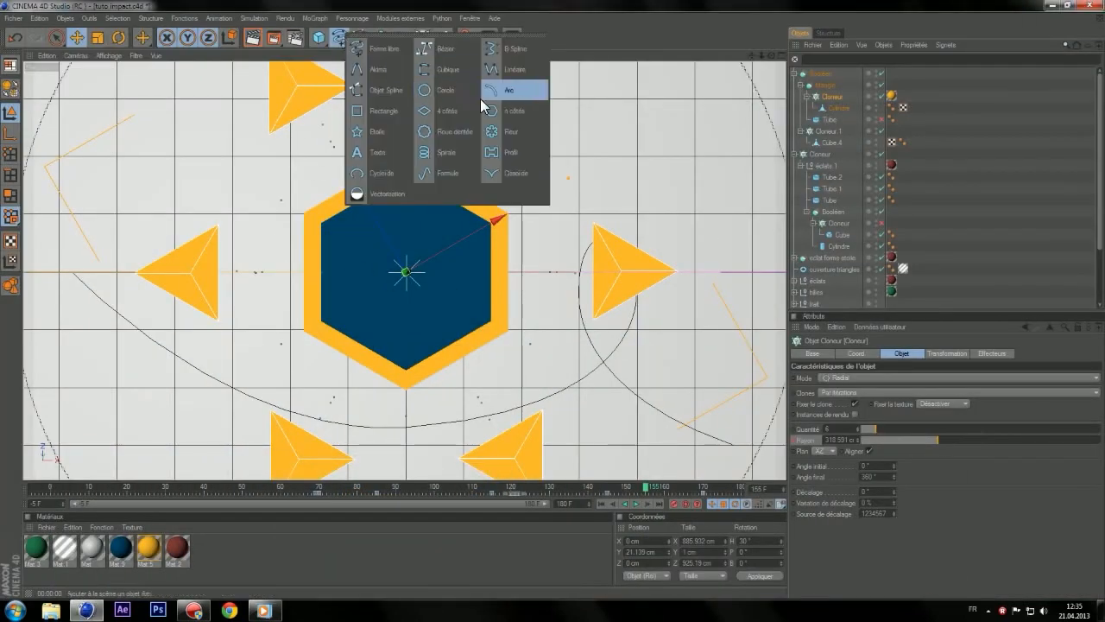
{"action": "left_click", "coordinate": [451, 91]}
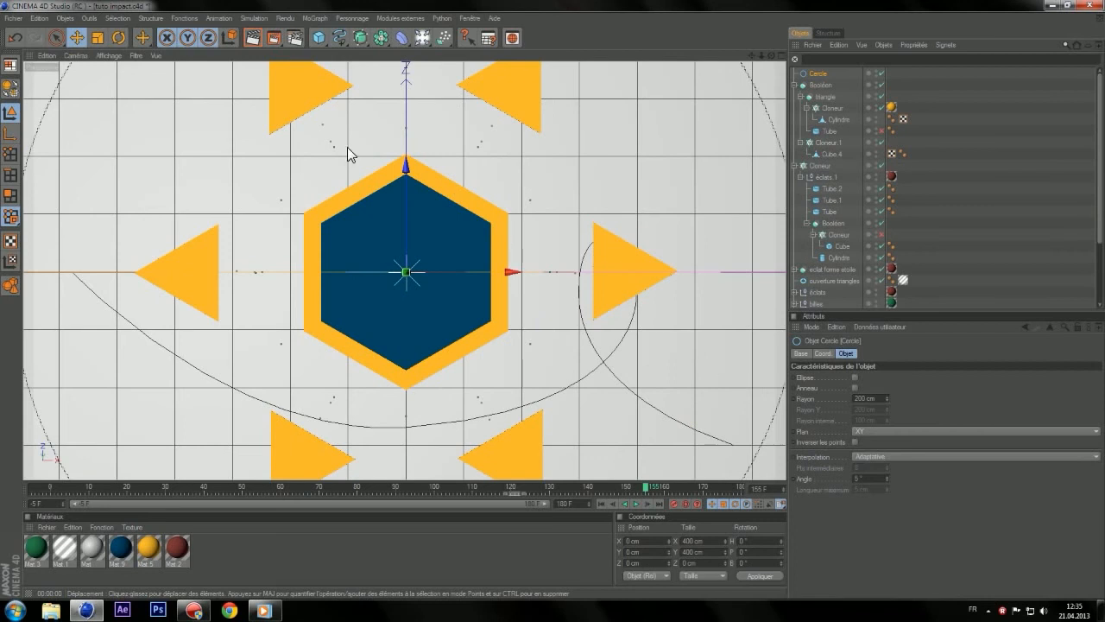
{"action": "left_click", "coordinate": [21, 35]}
- Add a Tore primitive around the hexagon and set its pipe radius to 2 cm
{"action": "left_click", "coordinate": [320, 37]}
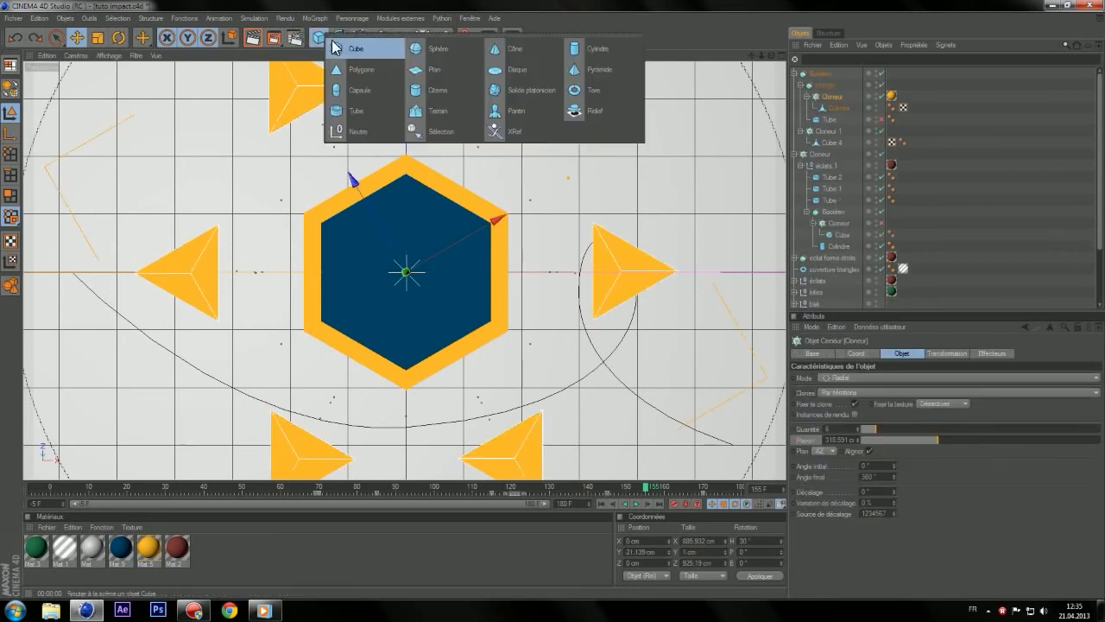
{"action": "left_click", "coordinate": [592, 89]}
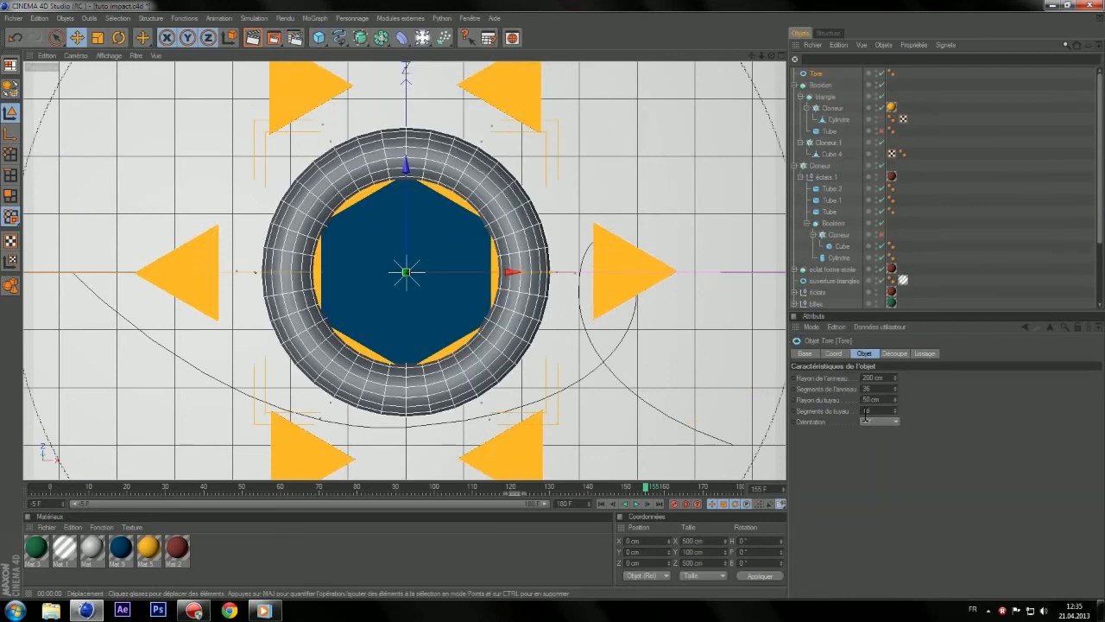
{"action": "left_click", "coordinate": [889, 402]}
{"action": "type", "text": "2"}
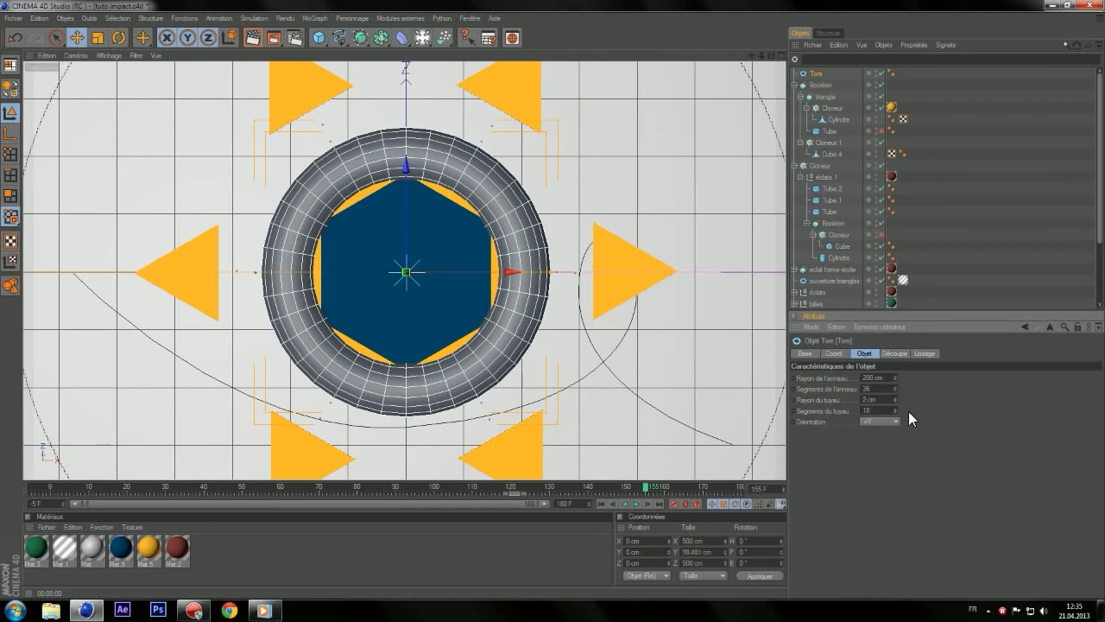
{"action": "key", "text": "Return"}
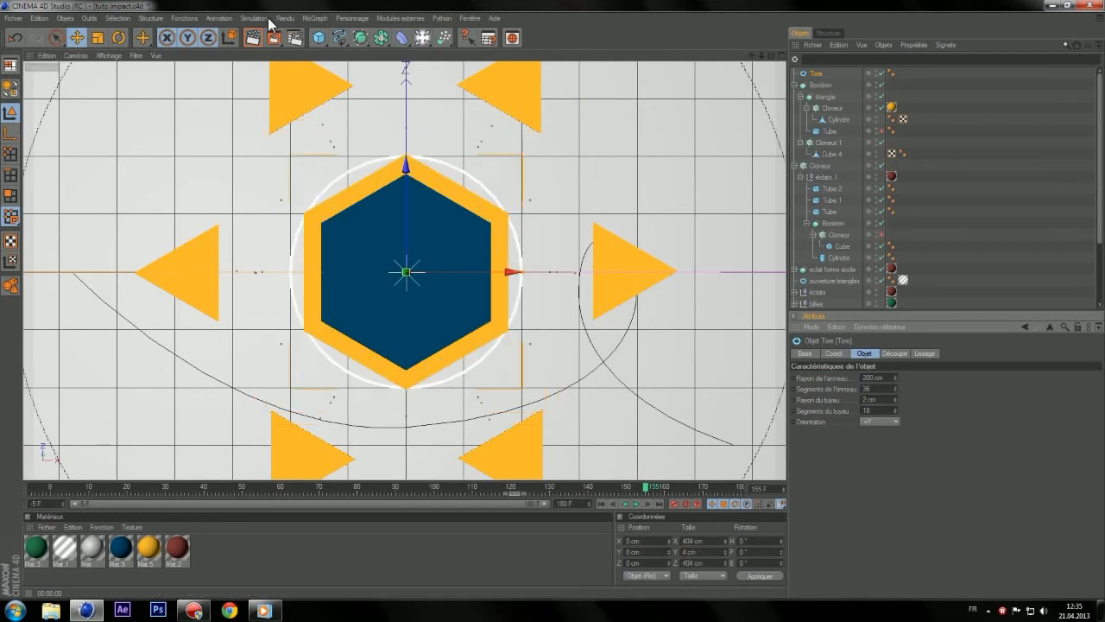
- Apply the white striped Mat.1 material to the torus, set 93 ring segments and a 6 cm pipe radius, checking with viewport renders
{"action": "left_click_drag", "start_coordinate": [65, 548], "coordinate": [829, 76]}
{"action": "left_click", "coordinate": [818, 74]}
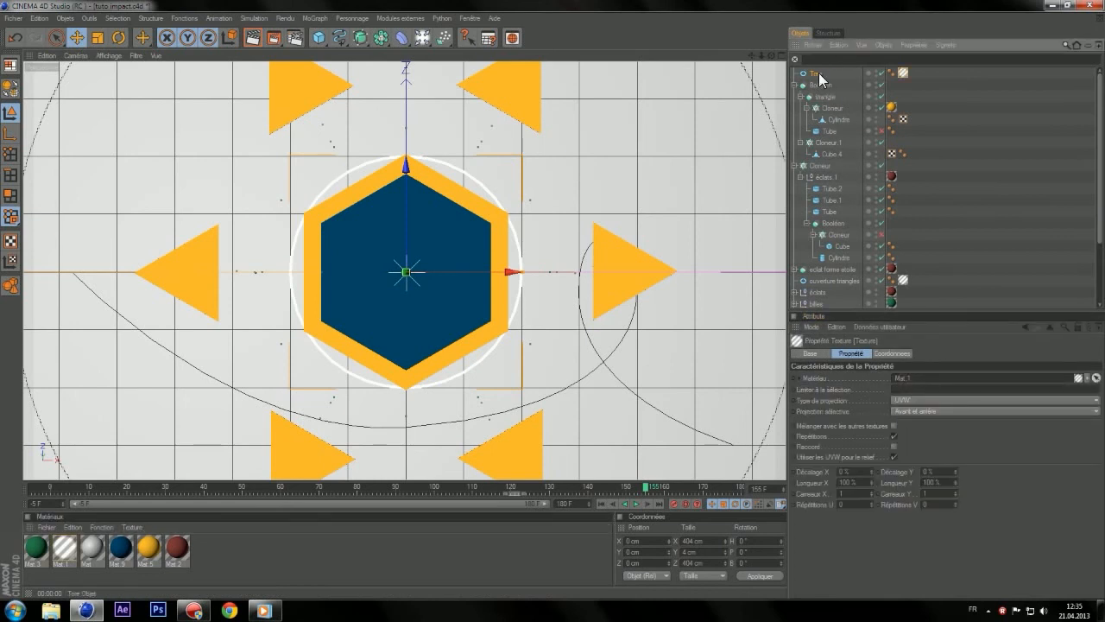
{"action": "left_click_drag", "start_coordinate": [896, 388], "coordinate": [896, 385]}
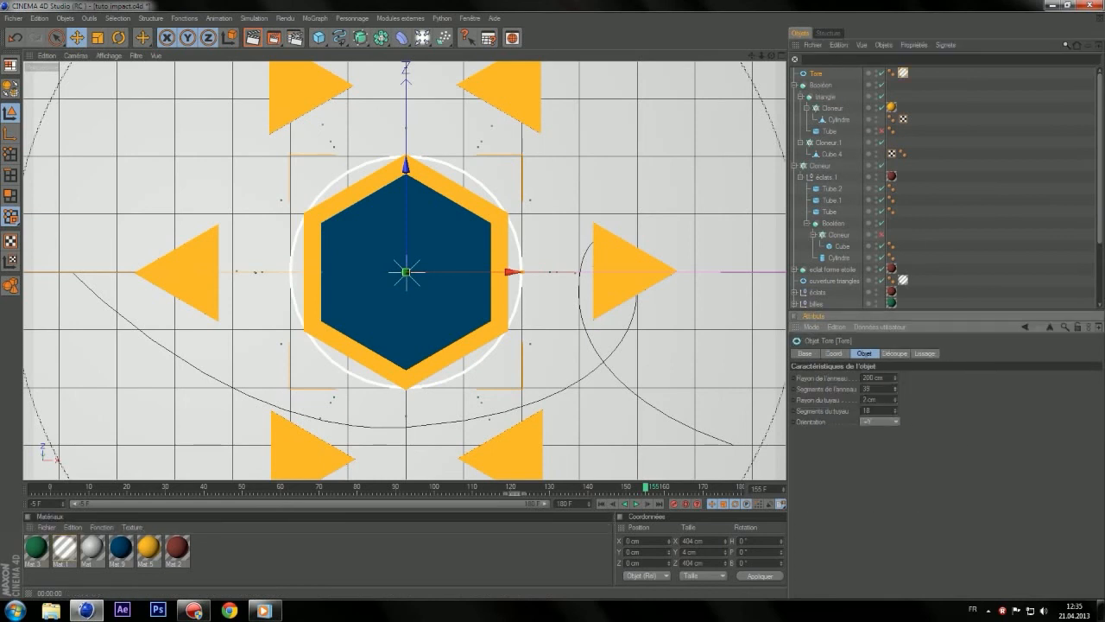
{"action": "left_click", "coordinate": [254, 37]}
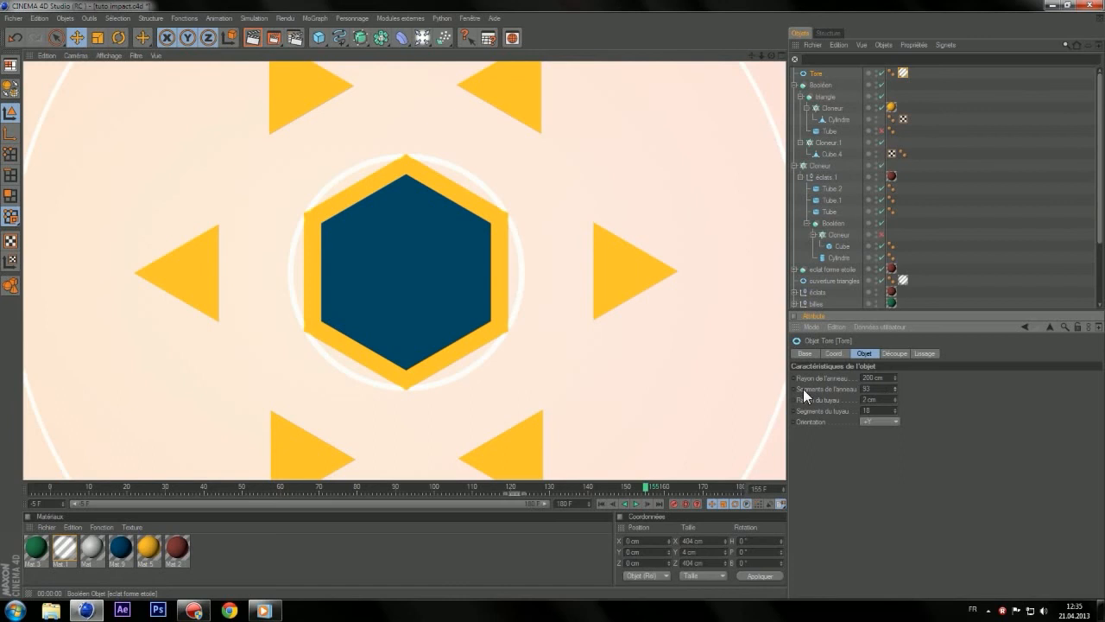
{"action": "left_click_drag", "start_coordinate": [893, 401], "coordinate": [893, 397]}
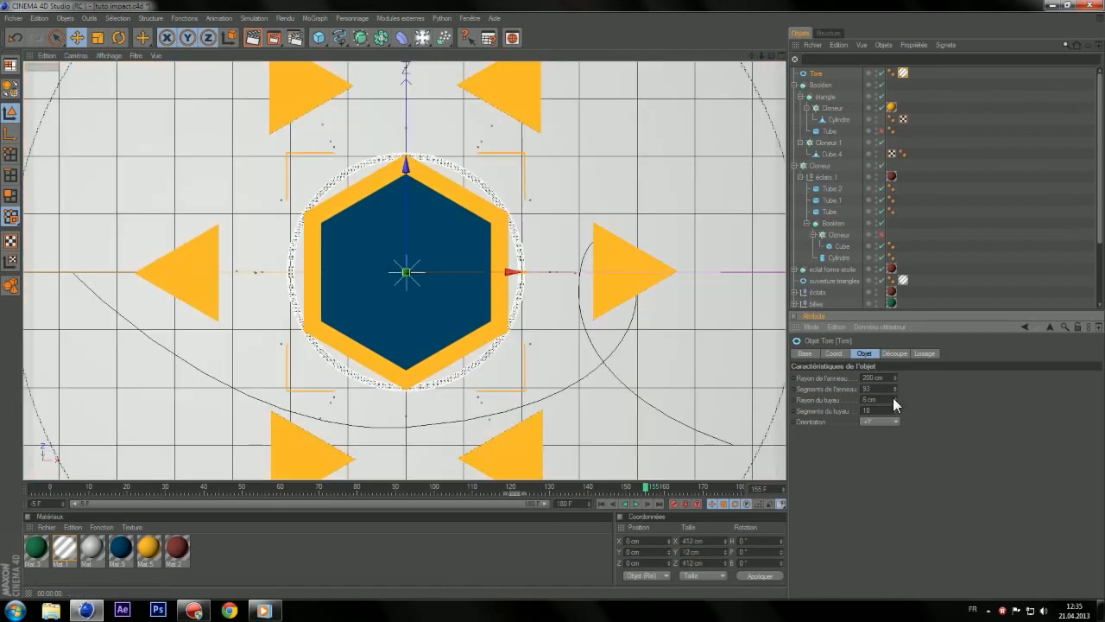
{"action": "left_click", "coordinate": [253, 36]}
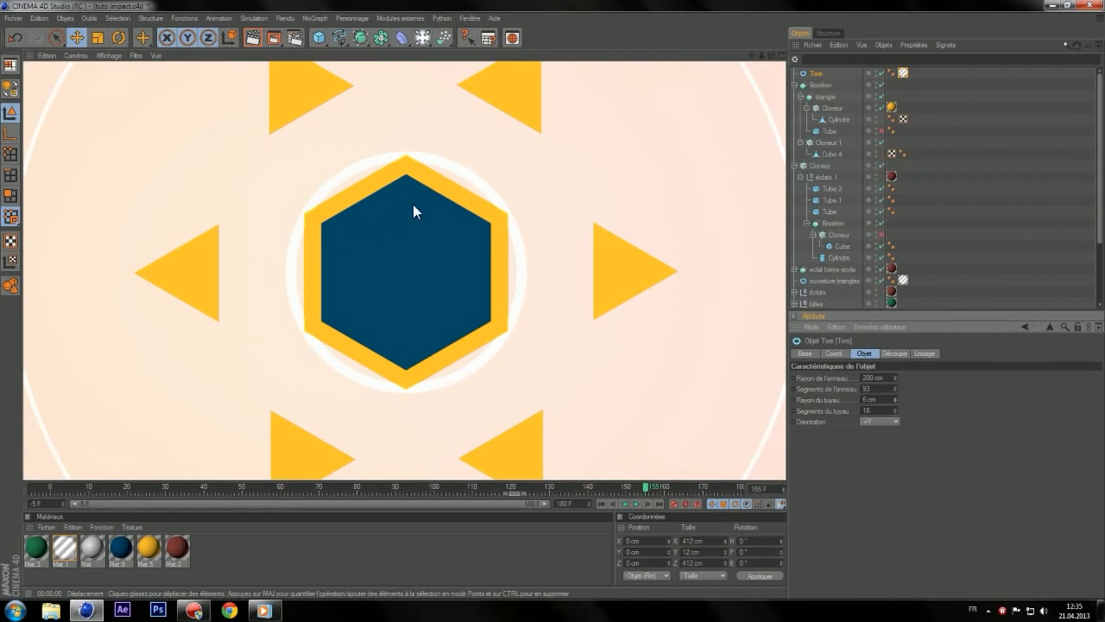
- Keyframe the ouverture triangles ring's Activé option on at frame 130 and off at frame 131, checking the timeline through frame 156
{"action": "left_click", "coordinate": [757, 95]}
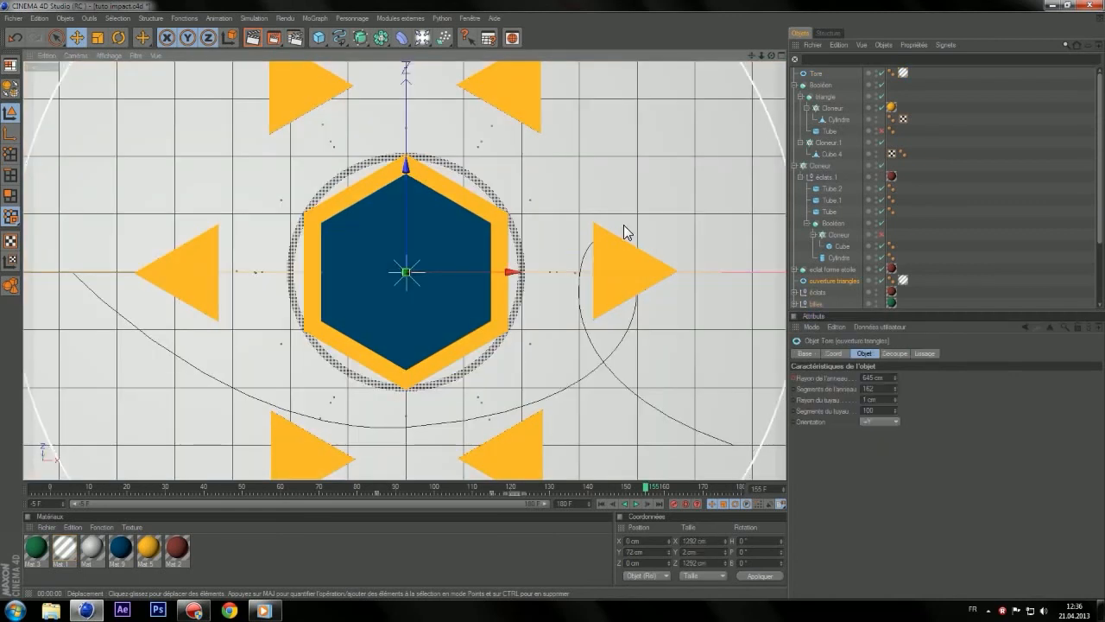
{"action": "left_click_drag", "start_coordinate": [559, 487], "coordinate": [555, 488]}
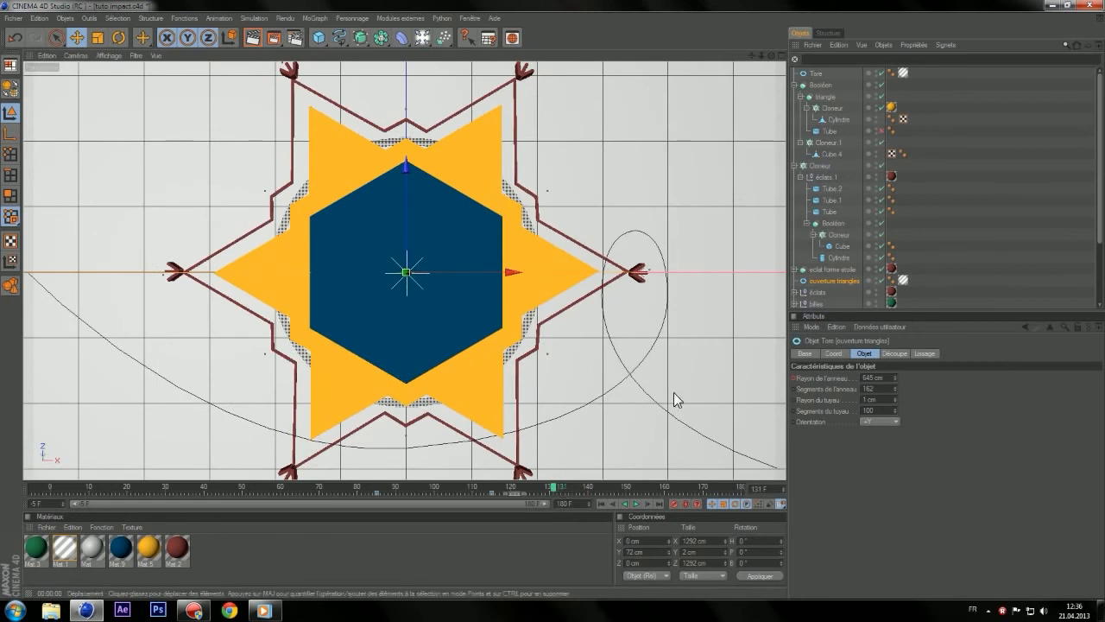
{"action": "left_click", "coordinate": [805, 354]}
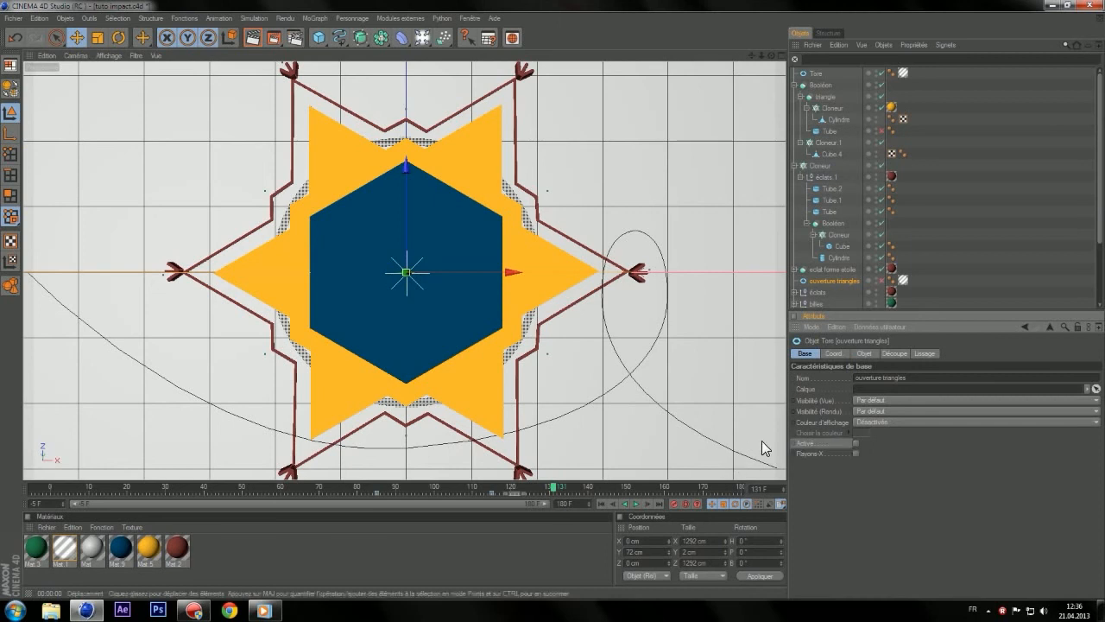
{"action": "left_click", "coordinate": [628, 508]}
{"action": "left_click", "coordinate": [628, 508]}
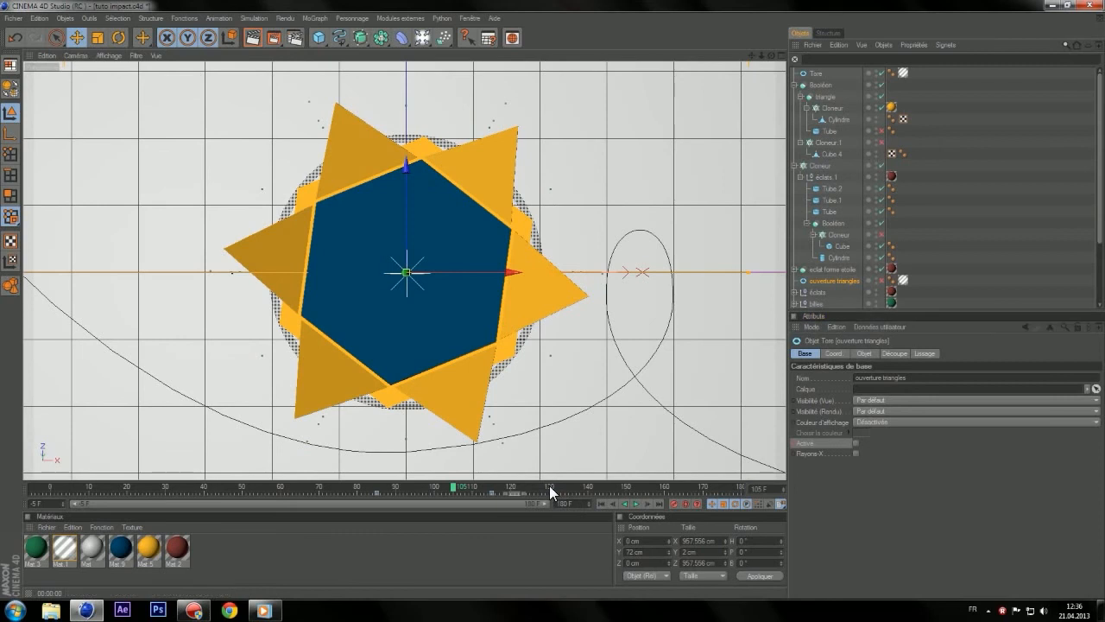
{"action": "left_click", "coordinate": [551, 490]}
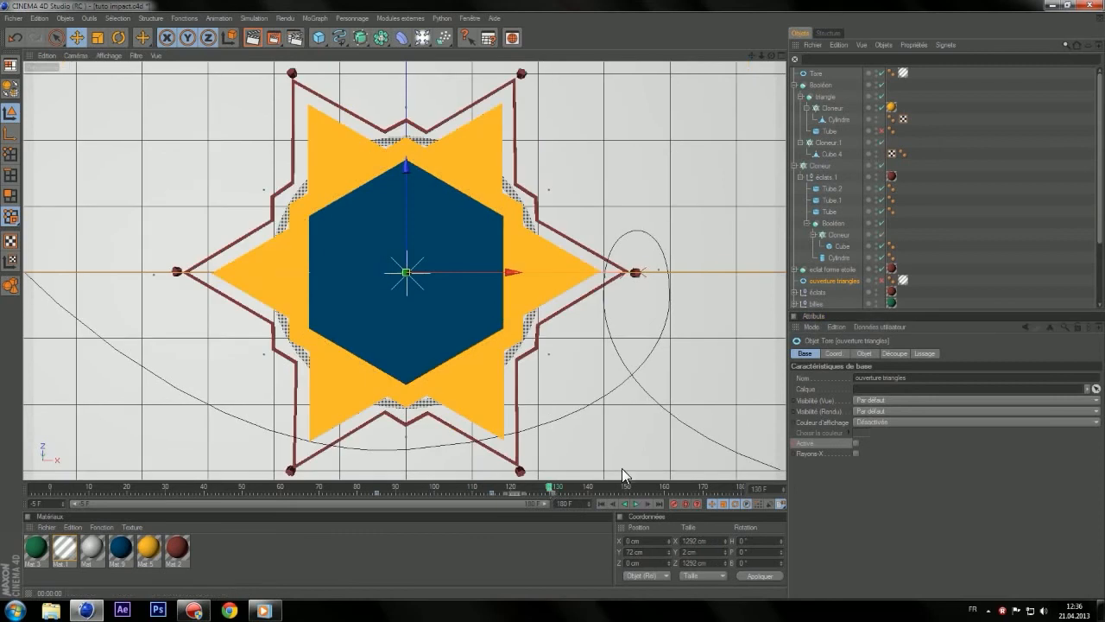
{"action": "left_click", "coordinate": [855, 443]}
{"action": "left_click", "coordinate": [792, 443], "text": "ctrl"}
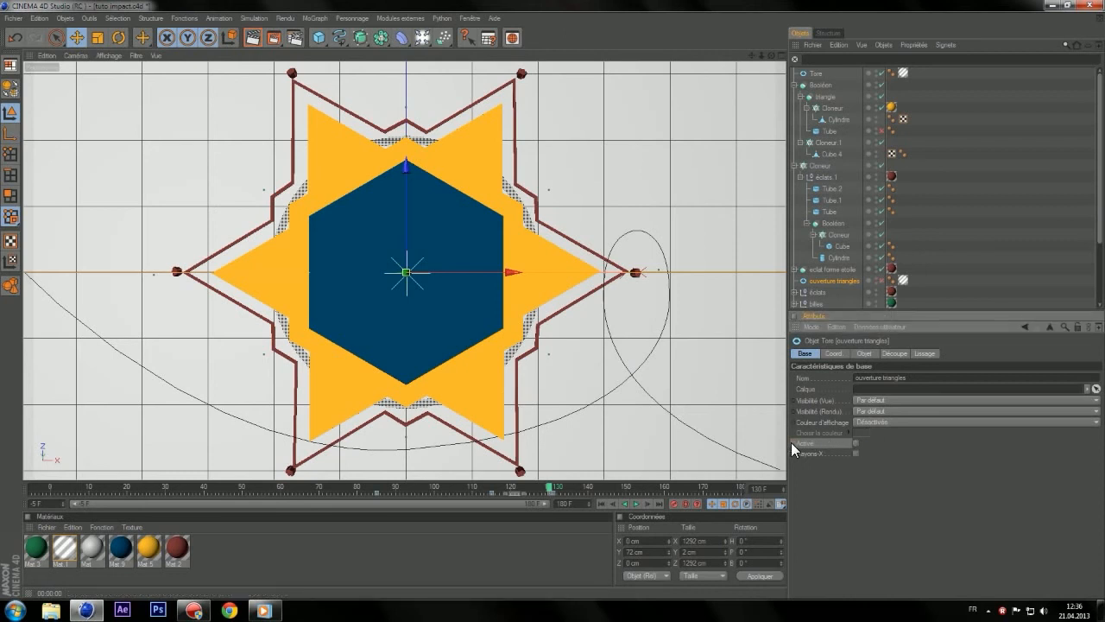
{"action": "left_click", "coordinate": [855, 443]}
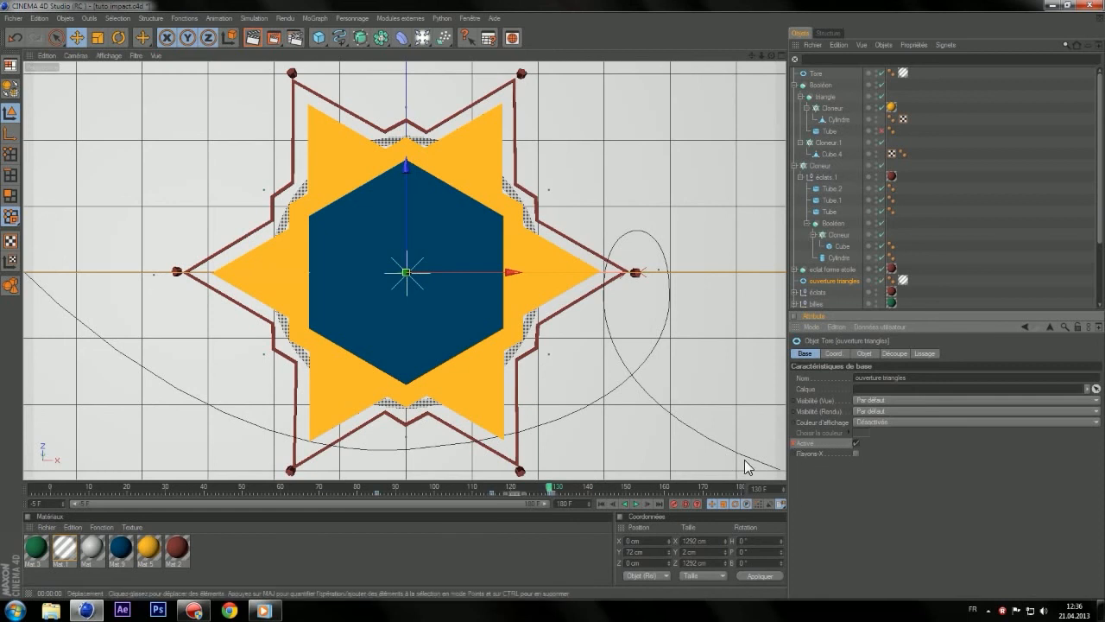
{"action": "left_click_drag", "start_coordinate": [555, 488], "coordinate": [651, 471]}
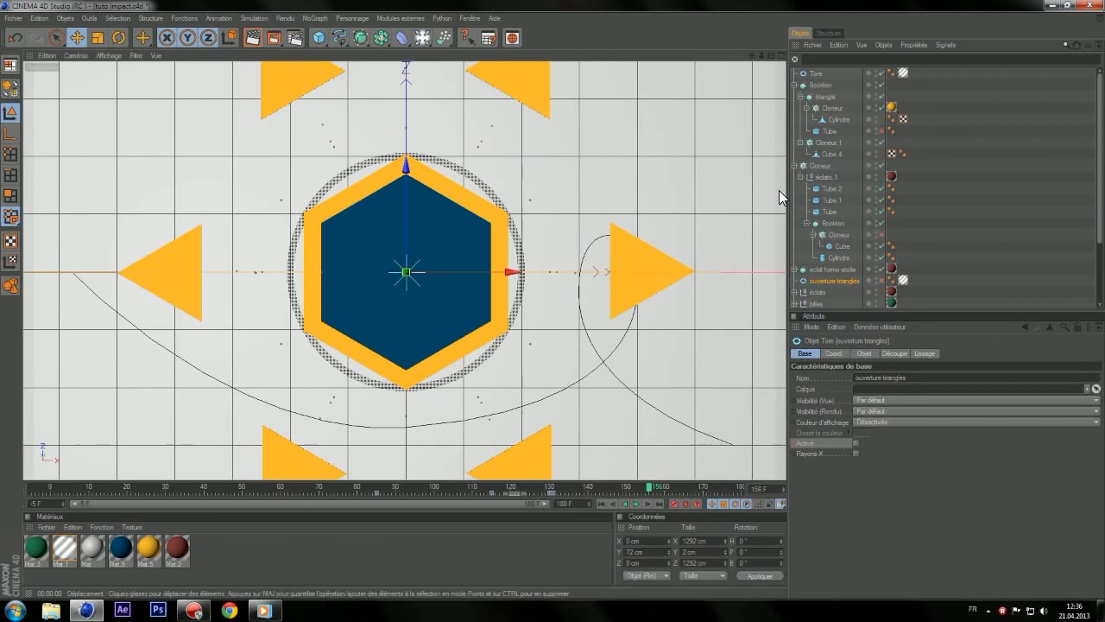
- Enlarge the torus around the hexagon to about 452 cm across and duplicate it
{"action": "left_click", "coordinate": [819, 73]}
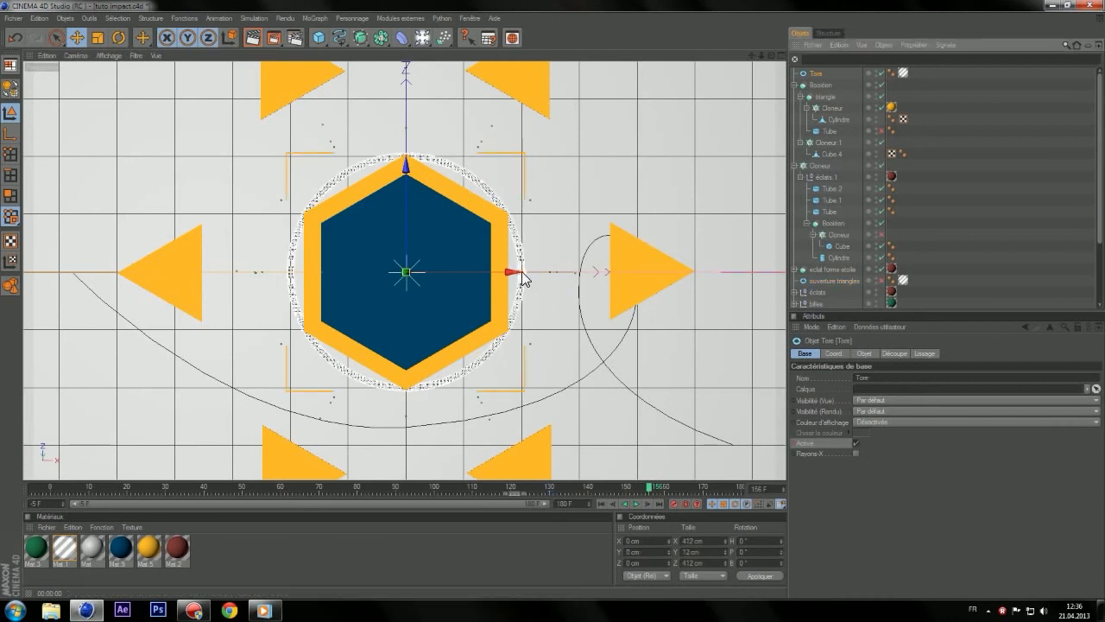
{"action": "left_click_drag", "start_coordinate": [516, 278], "coordinate": [592, 273]}
{"action": "key", "text": "ctrl+v"}
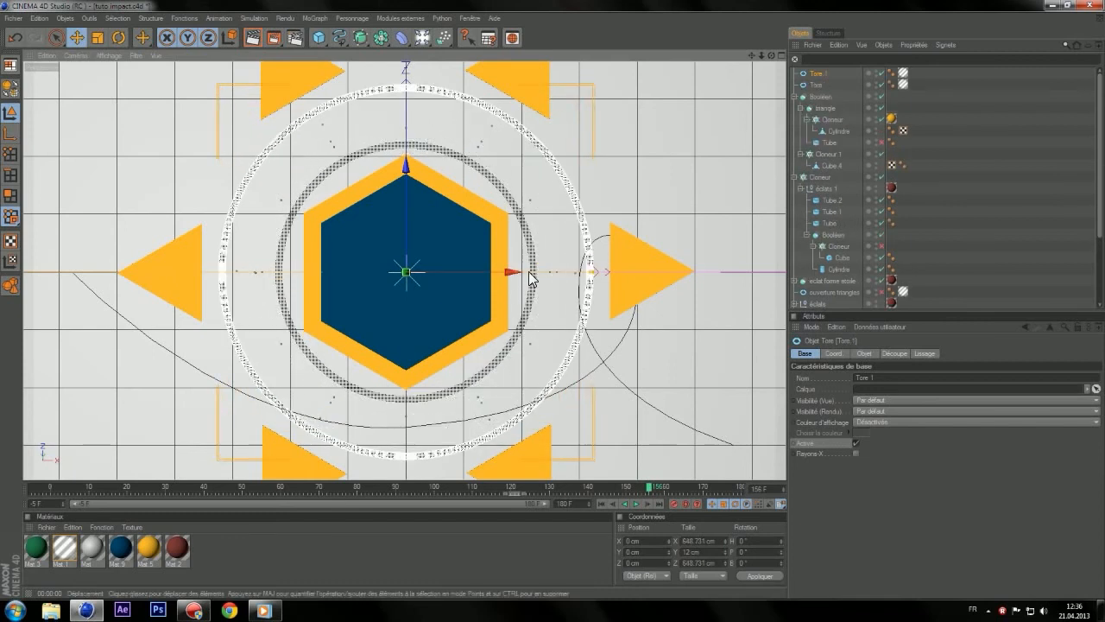
{"action": "key", "text": "ctrl+v"}
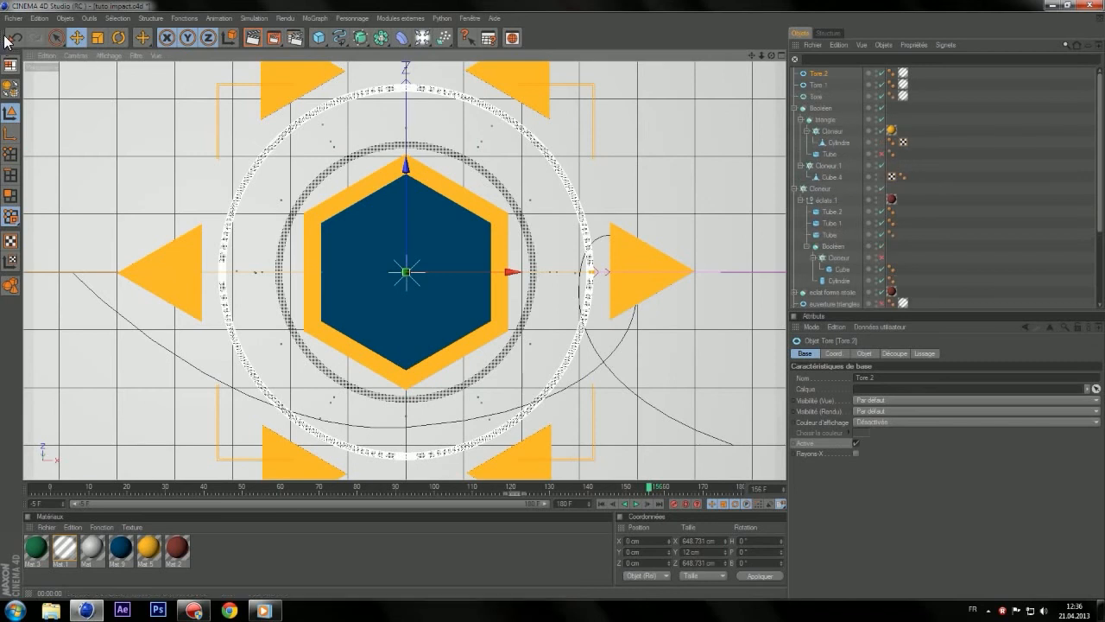
{"action": "key", "text": "ctrl+z"}
{"action": "key", "text": "ctrl+z"}
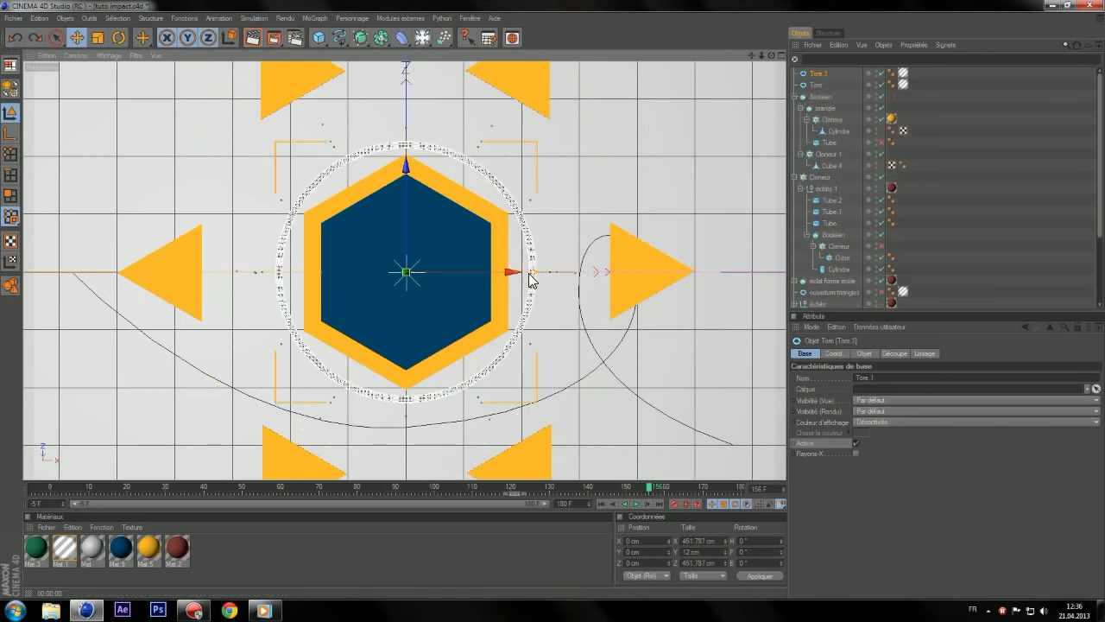
{"action": "left_click_drag", "start_coordinate": [534, 273], "coordinate": [620, 272]}
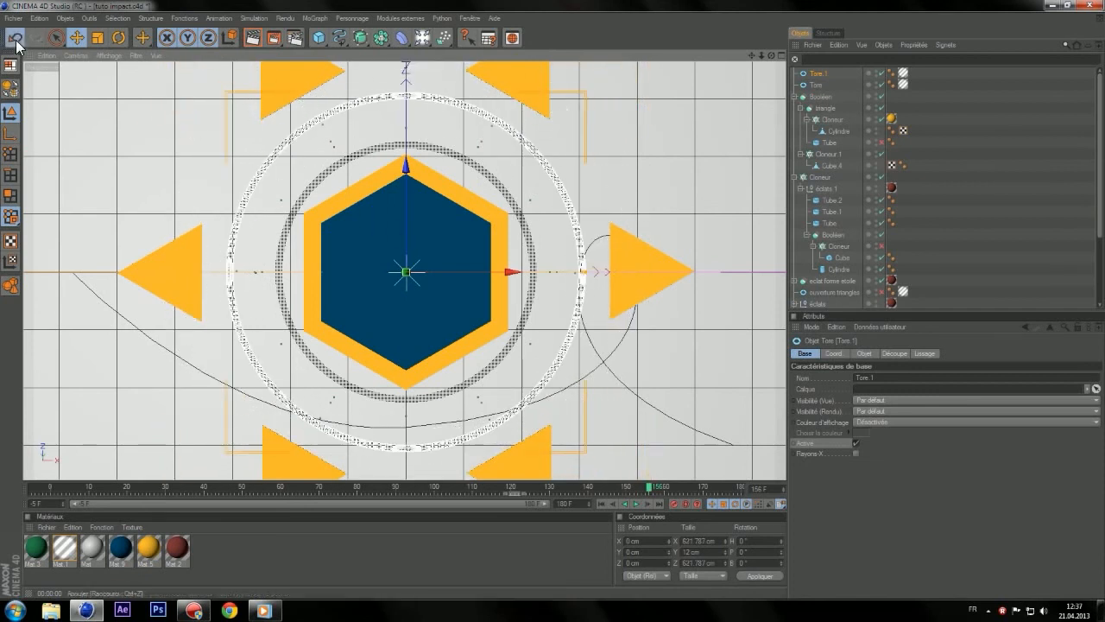
{"action": "key", "text": "ctrl+z"}
- Enlarge the duplicated torus to about 702 cm across in the camera view, reaching the inner sides of the triangles
{"action": "middle_click", "coordinate": [209, 167]}
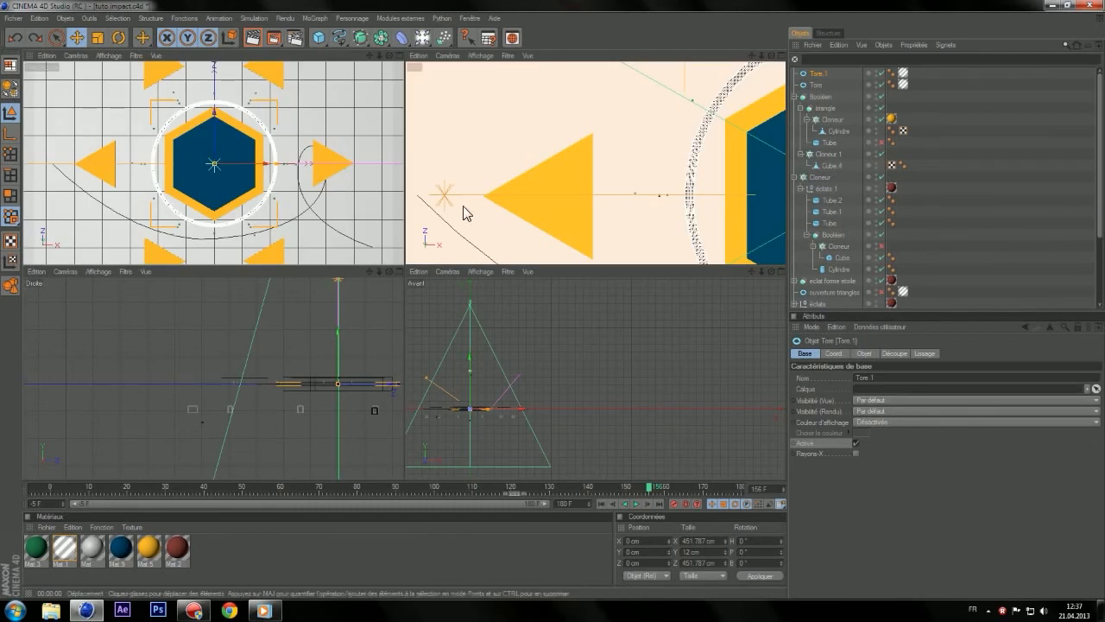
{"action": "middle_click", "coordinate": [538, 218]}
{"action": "scroll", "coordinate": [552, 223], "scroll_direction": "down", "scroll_amount": 3}
{"action": "left_click_drag", "start_coordinate": [752, 54], "coordinate": [746, 258]}
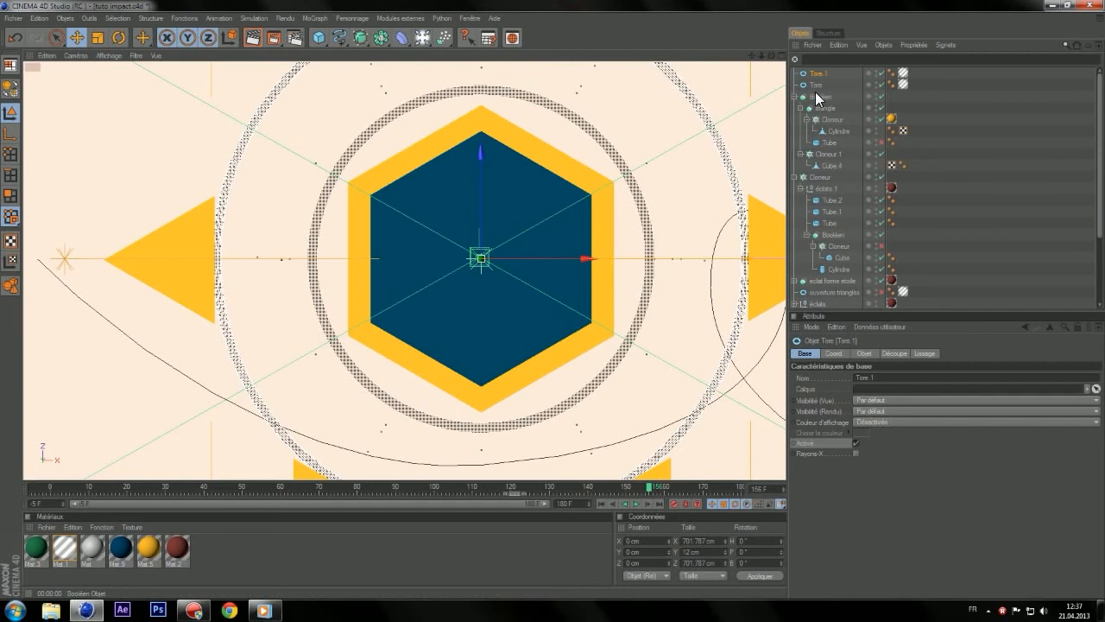
- Duplicate the outer torus and enlarge the copy to about 960 cm across, near the outer tips of the triangles
{"action": "key", "text": "ctrl+v"}
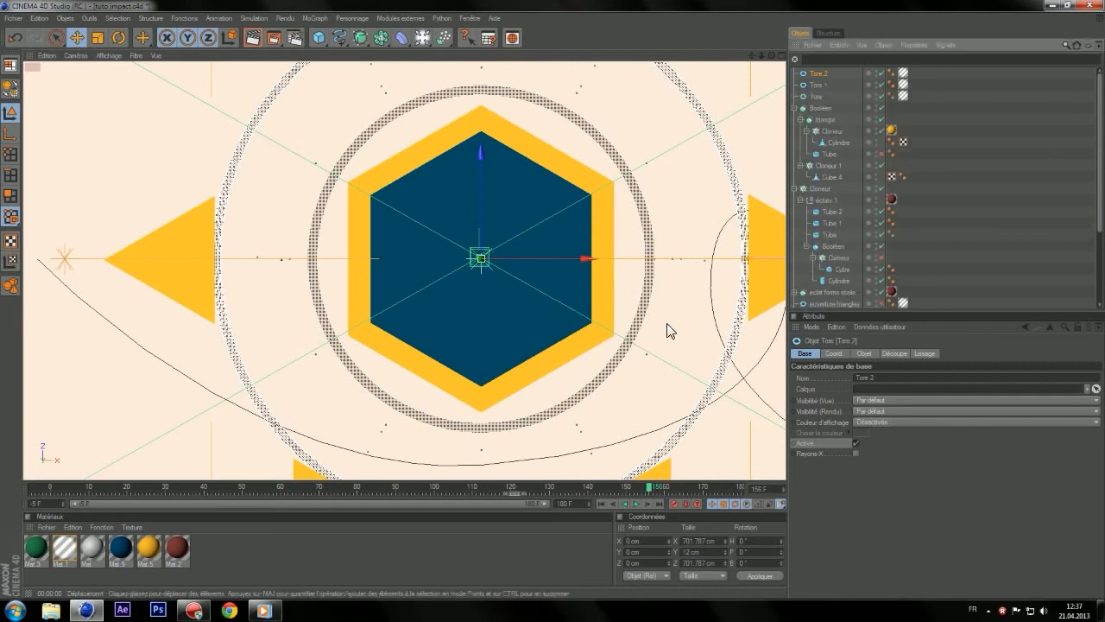
{"action": "left_click", "coordinate": [628, 328]}
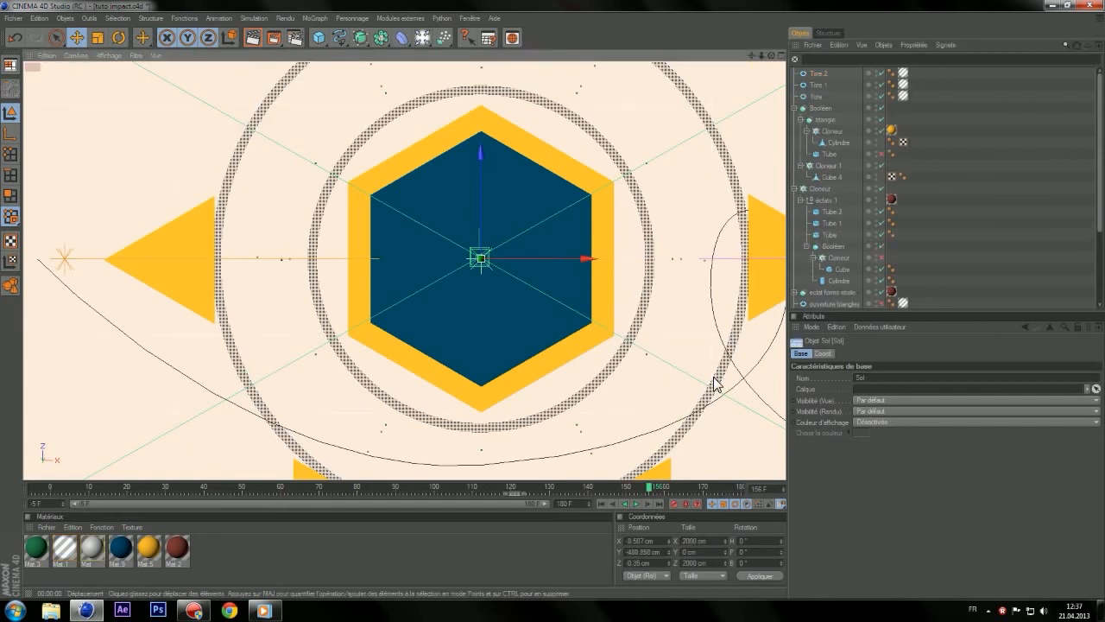
{"action": "left_click", "coordinate": [639, 330]}
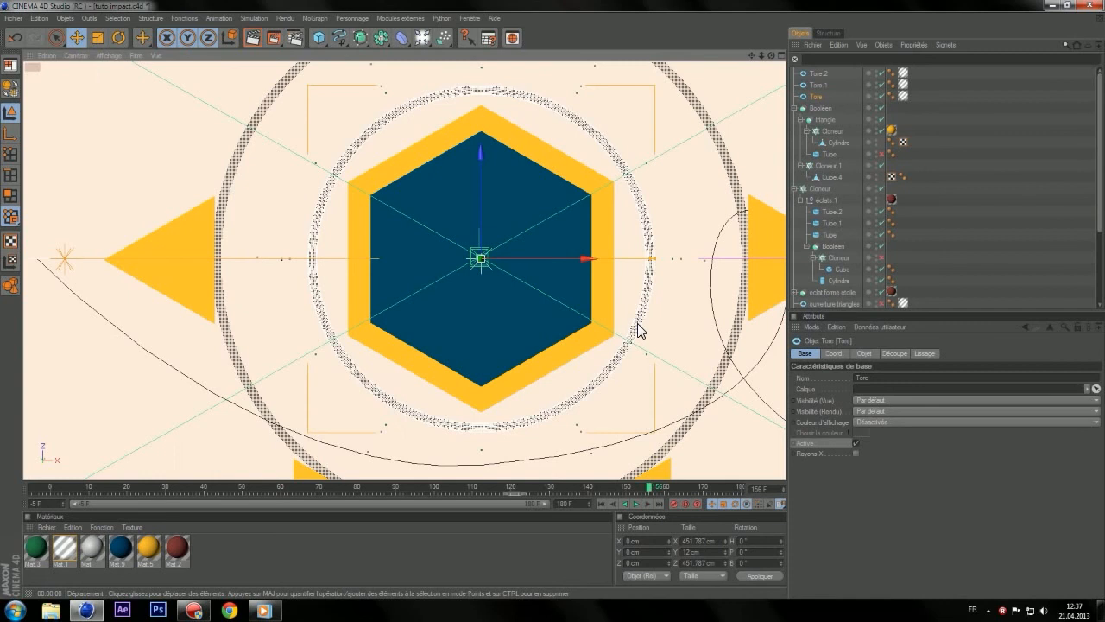
{"action": "left_click", "coordinate": [705, 400]}
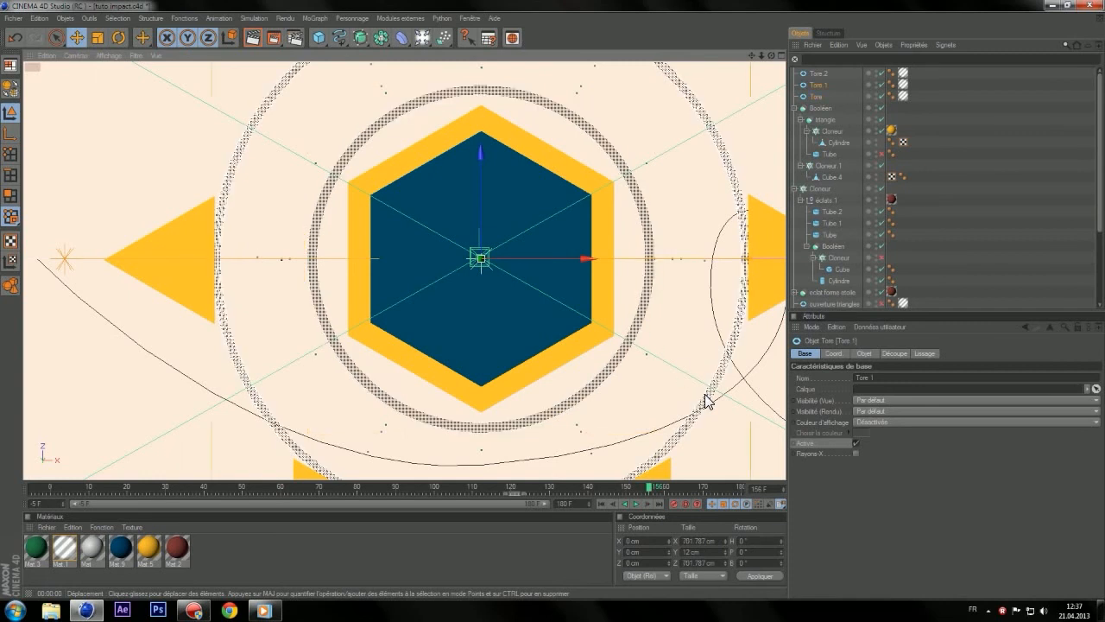
{"action": "left_click", "coordinate": [823, 74]}
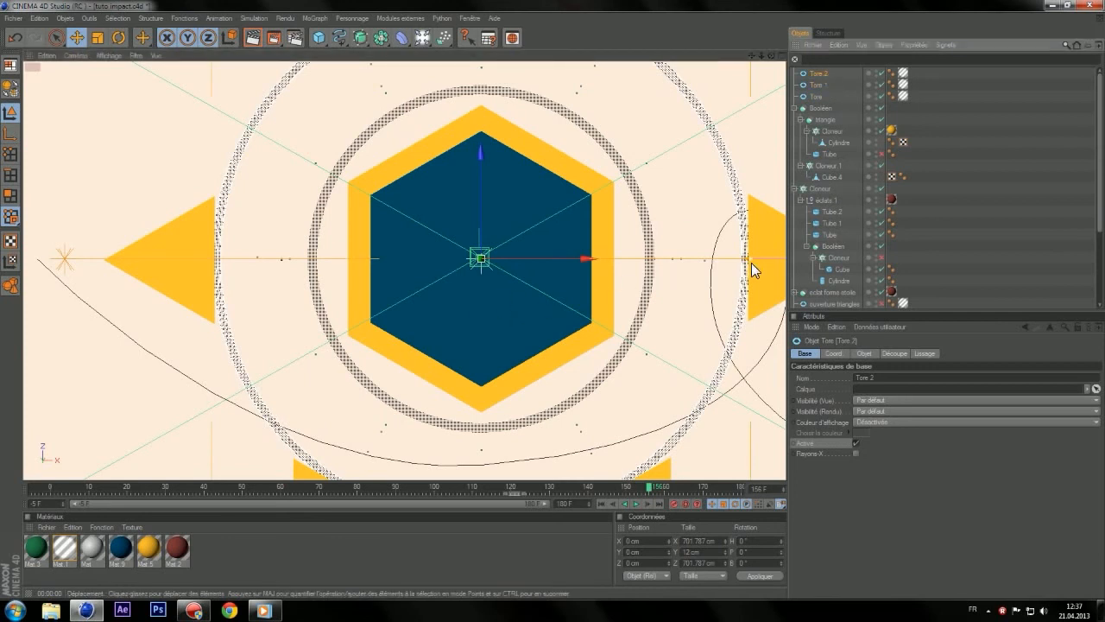
{"action": "left_click_drag", "start_coordinate": [747, 259], "coordinate": [838, 258]}
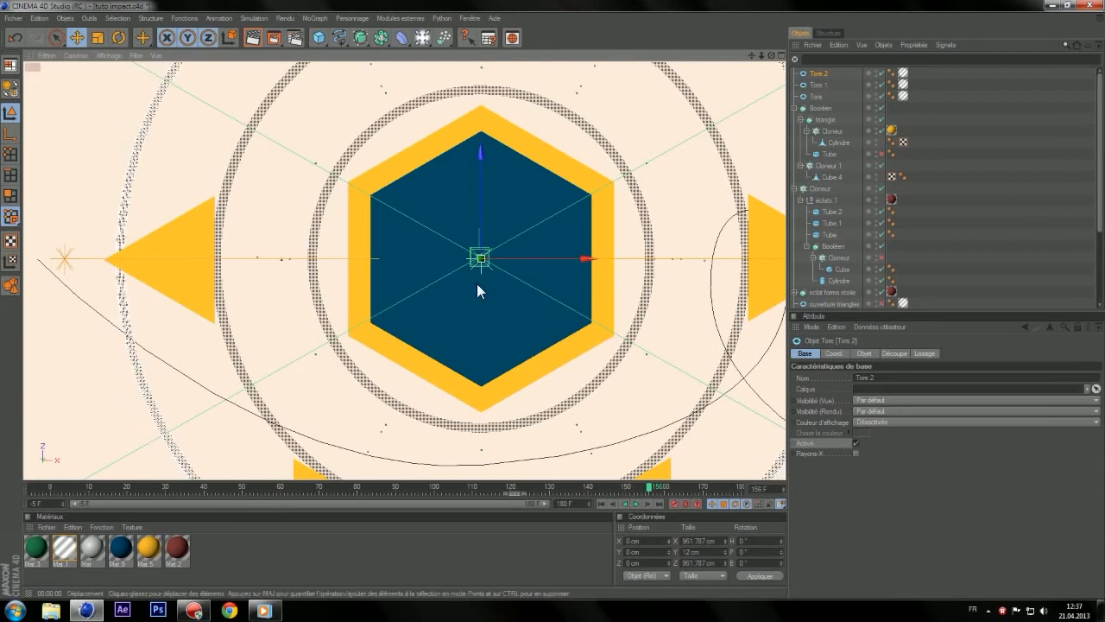
- Add a cube and shape it into a thin bar about 9.6 cm wide and 129 cm long spanning the two inner tori
{"action": "left_click_drag", "start_coordinate": [320, 39], "coordinate": [374, 51]}
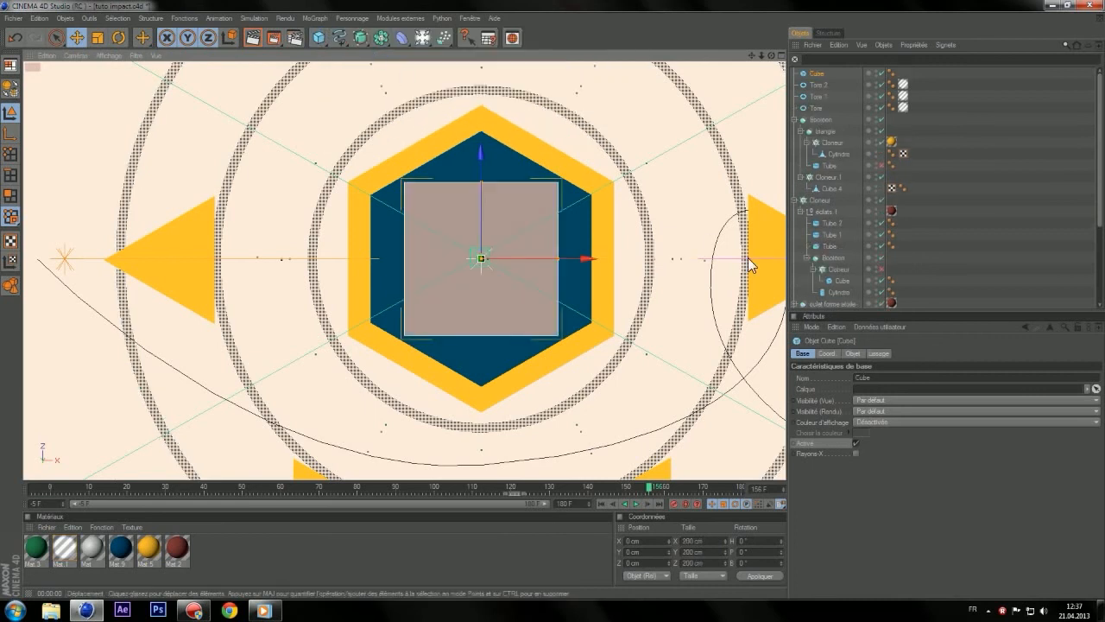
{"action": "left_click_drag", "start_coordinate": [556, 258], "coordinate": [488, 258]}
{"action": "left_click_drag", "start_coordinate": [481, 157], "coordinate": [480, 338]}
{"action": "left_click_drag", "start_coordinate": [751, 56], "coordinate": [781, 1]}
{"action": "left_click_drag", "start_coordinate": [510, 158], "coordinate": [510, 211]}
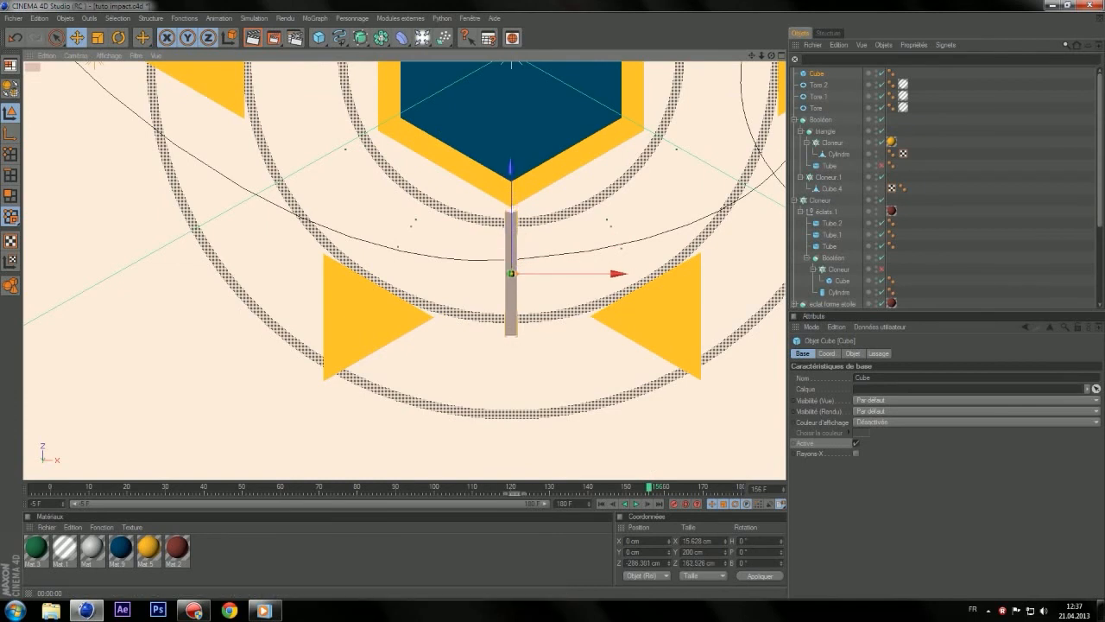
{"action": "left_click_drag", "start_coordinate": [511, 167], "coordinate": [512, 165]}
{"action": "left_click_drag", "start_coordinate": [517, 272], "coordinate": [515, 271]}
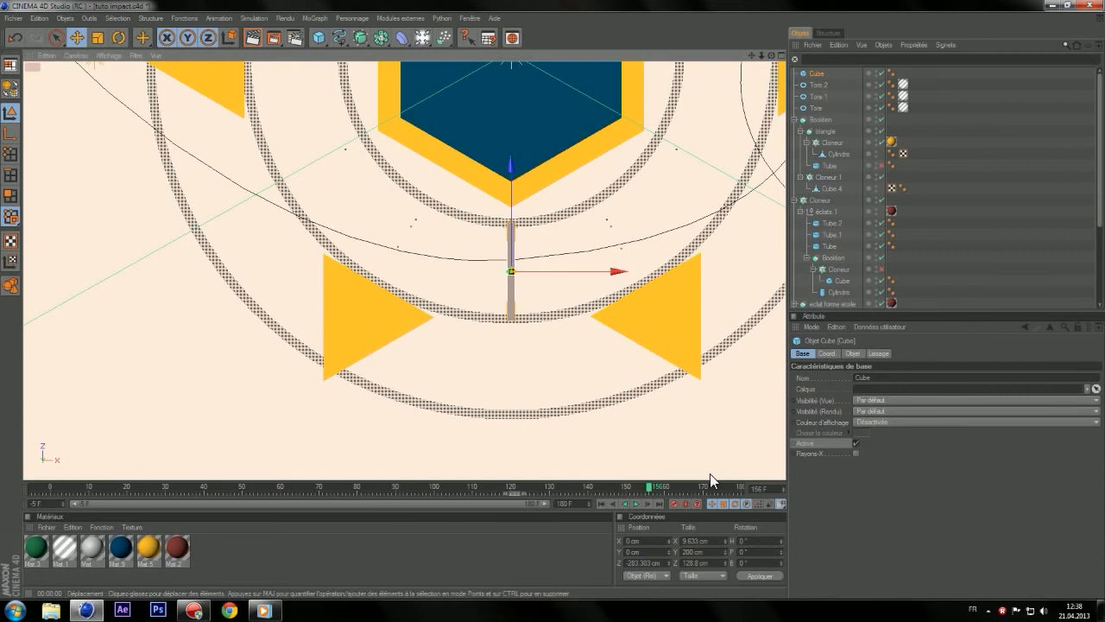
- Set the thin bar's Z position to 0 cm, bringing it back to the centre
{"action": "left_click_drag", "start_coordinate": [663, 563], "coordinate": [557, 569]}
{"action": "type", "text": "0"}
{"action": "left_click", "coordinate": [955, 570]}
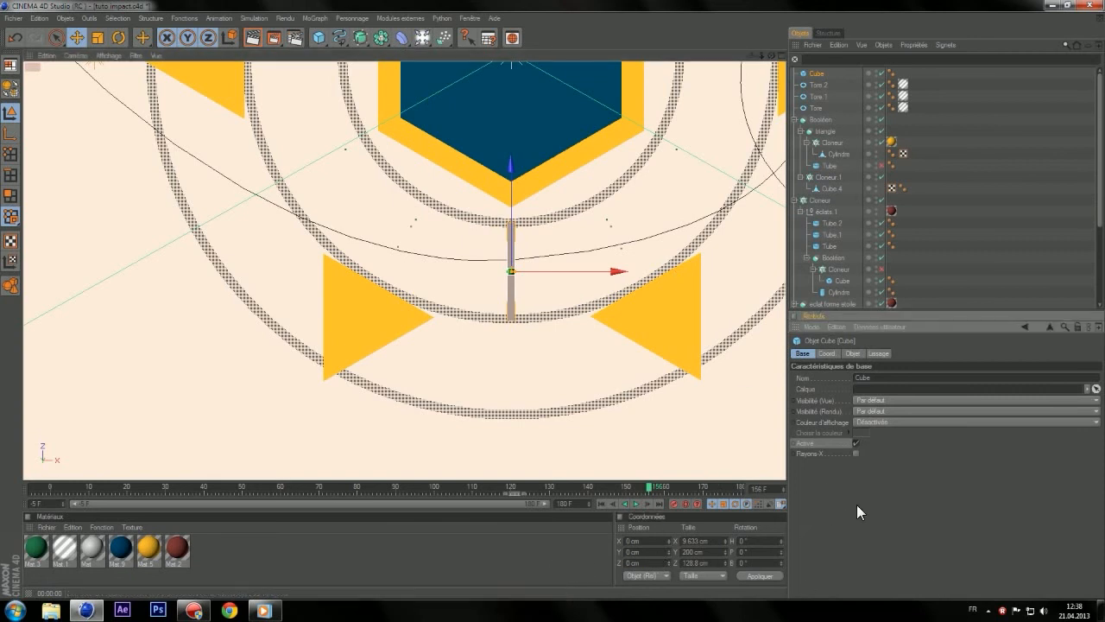
{"action": "left_click", "coordinate": [757, 576]}
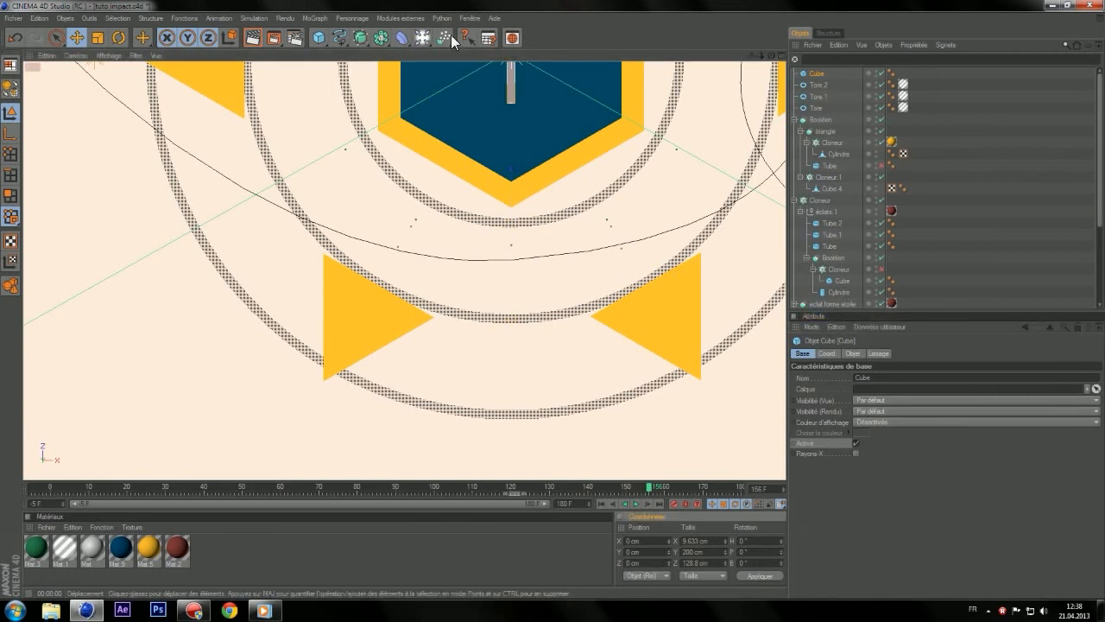
- Place the bar in a new MoGraph Cloneur set to Radial mode on the XZ plane
{"action": "left_click", "coordinate": [307, 18]}
{"action": "left_click", "coordinate": [327, 103], "text": "alt"}
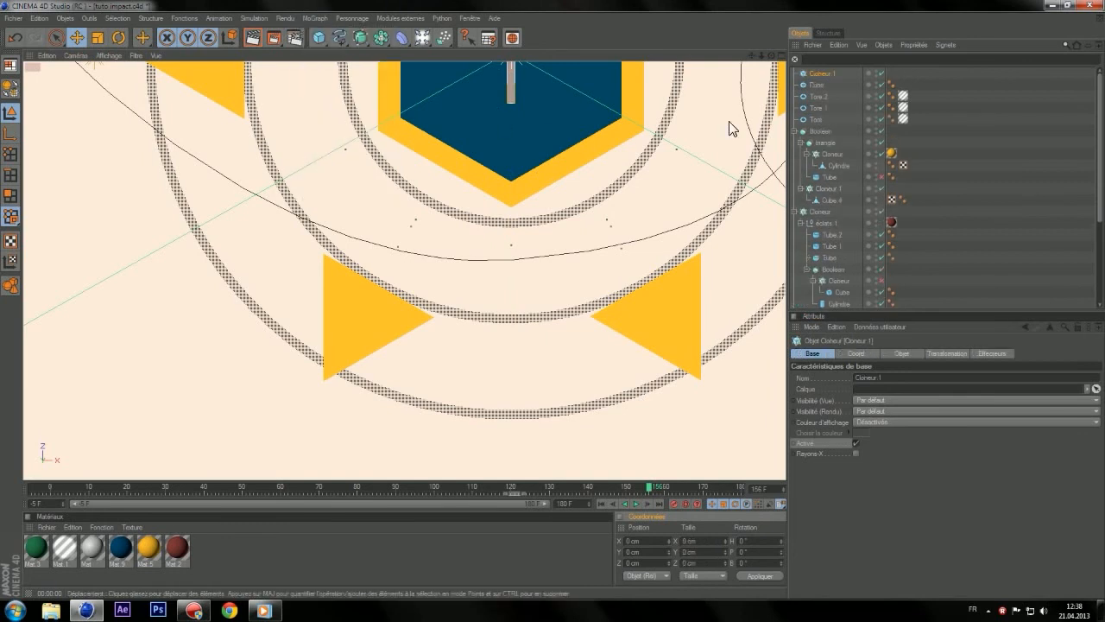
{"action": "left_click", "coordinate": [821, 75]}
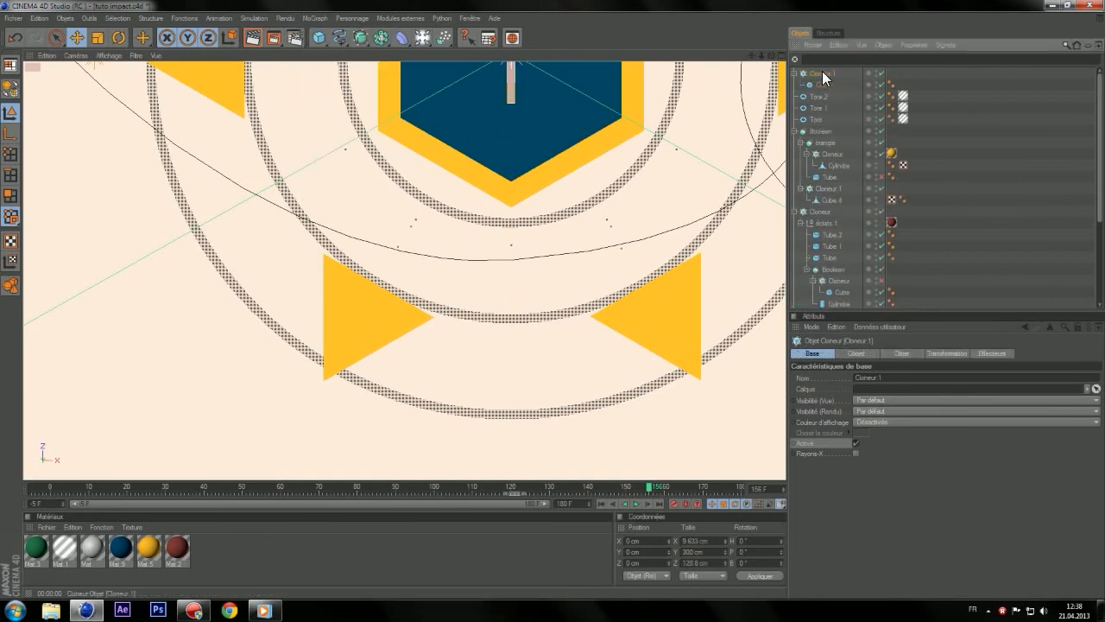
{"action": "left_click", "coordinate": [901, 353]}
{"action": "left_click", "coordinate": [853, 377]}
{"action": "left_click", "coordinate": [849, 402]}
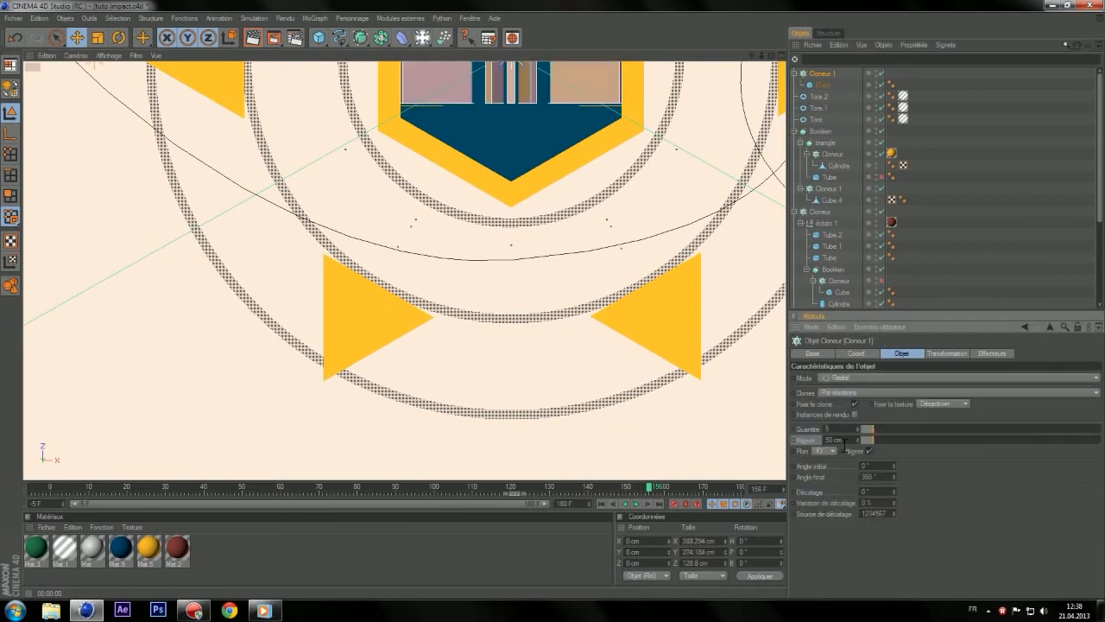
{"action": "left_click", "coordinate": [819, 485]}
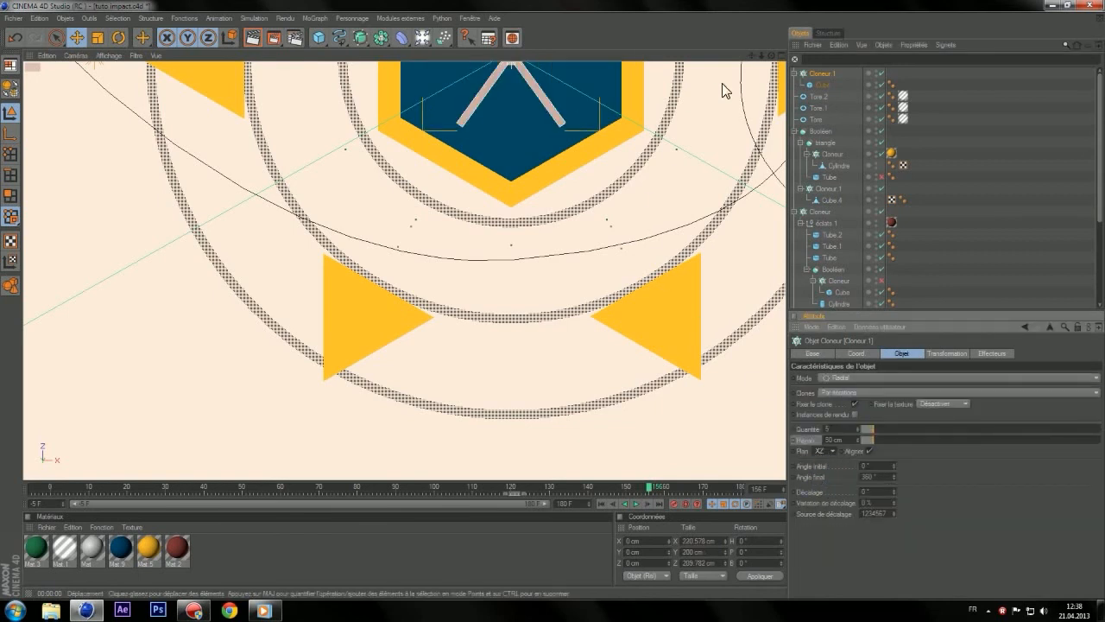
- Increase the bar cloner's radius to 283 cm and apply the white striped Mat.1 material to it
{"action": "left_click_drag", "start_coordinate": [750, 57], "coordinate": [742, 153]}
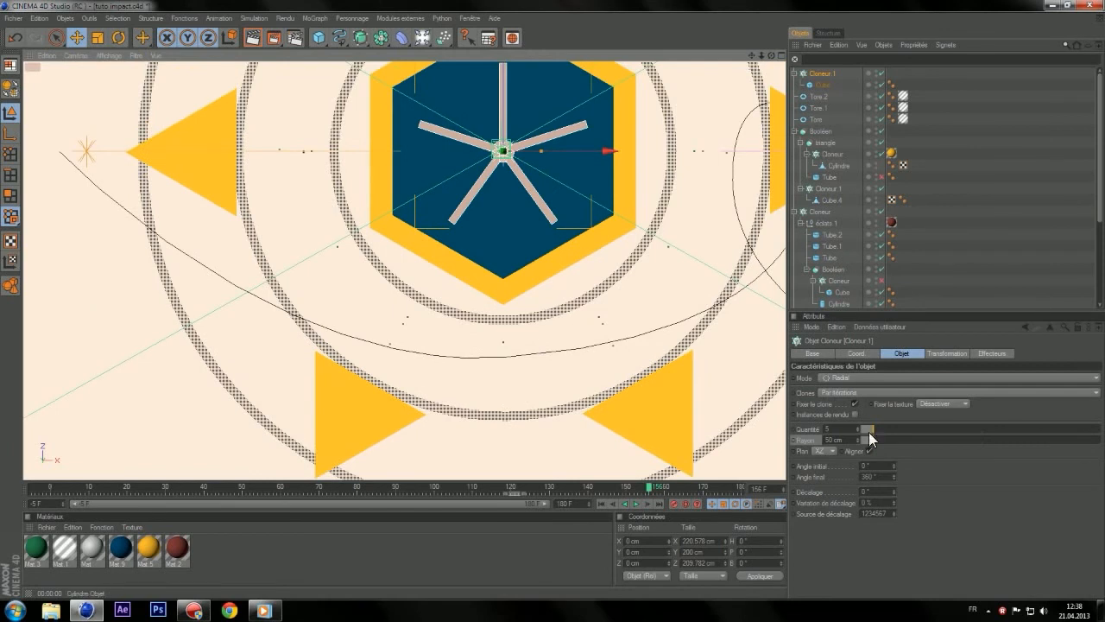
{"action": "left_click_drag", "start_coordinate": [877, 439], "coordinate": [929, 426]}
{"action": "left_click_drag", "start_coordinate": [69, 550], "coordinate": [842, 75]}
- Set the cloned bar's Y size to 6 cm and check the result with a render of the top view
{"action": "middle_click", "coordinate": [384, 151]}
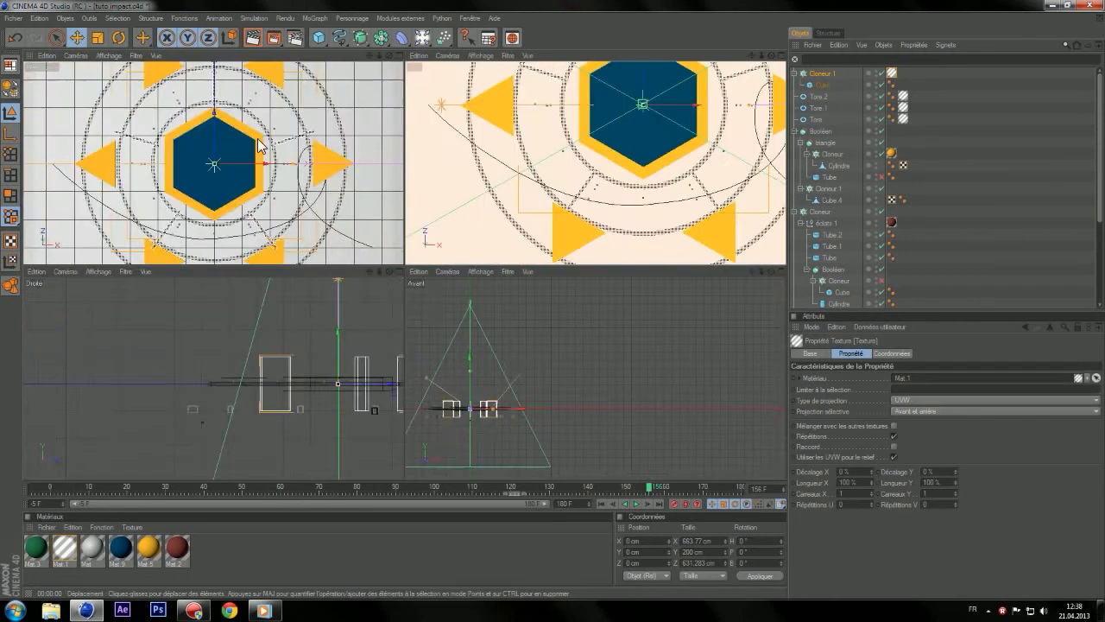
{"action": "middle_click", "coordinate": [259, 76]}
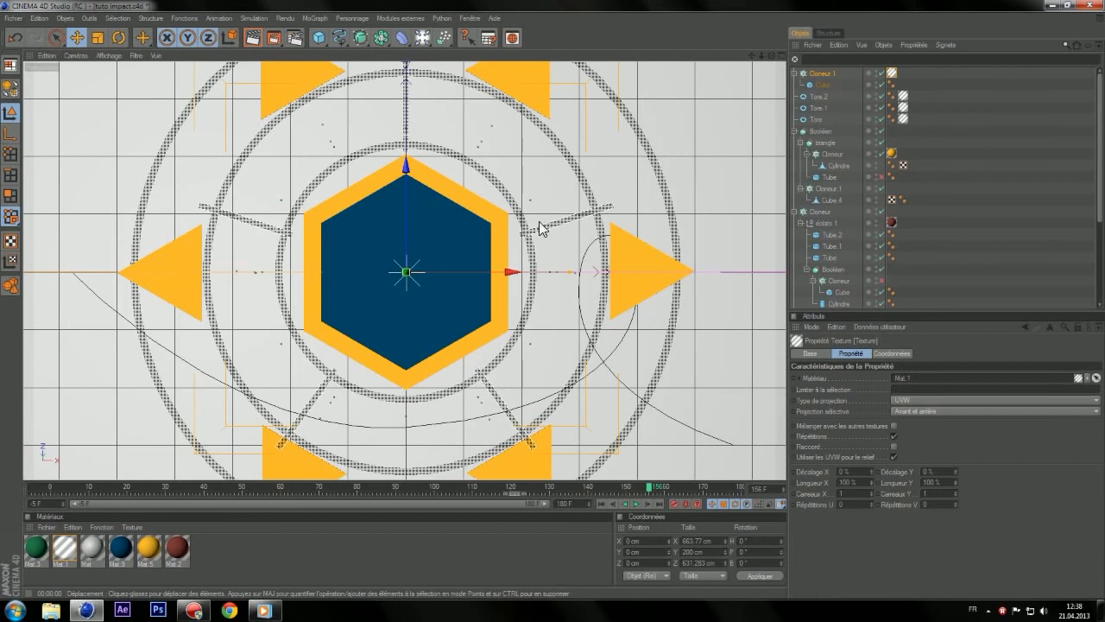
{"action": "left_click", "coordinate": [822, 84]}
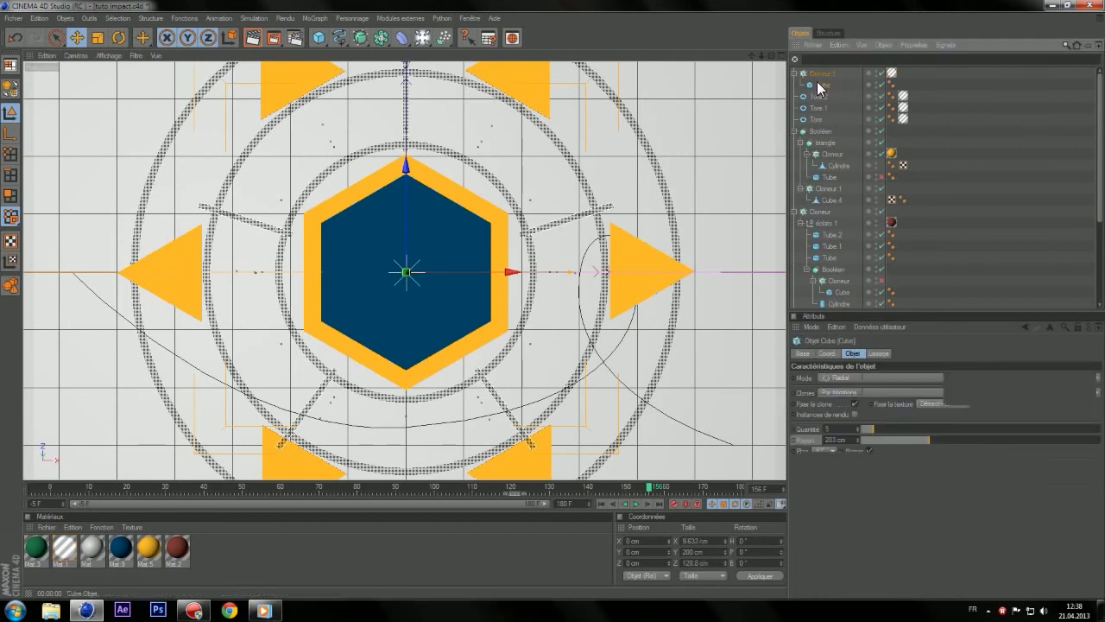
{"action": "double_click", "coordinate": [857, 387]}
{"action": "type", "text": "52"}
{"action": "key", "text": "Return"}
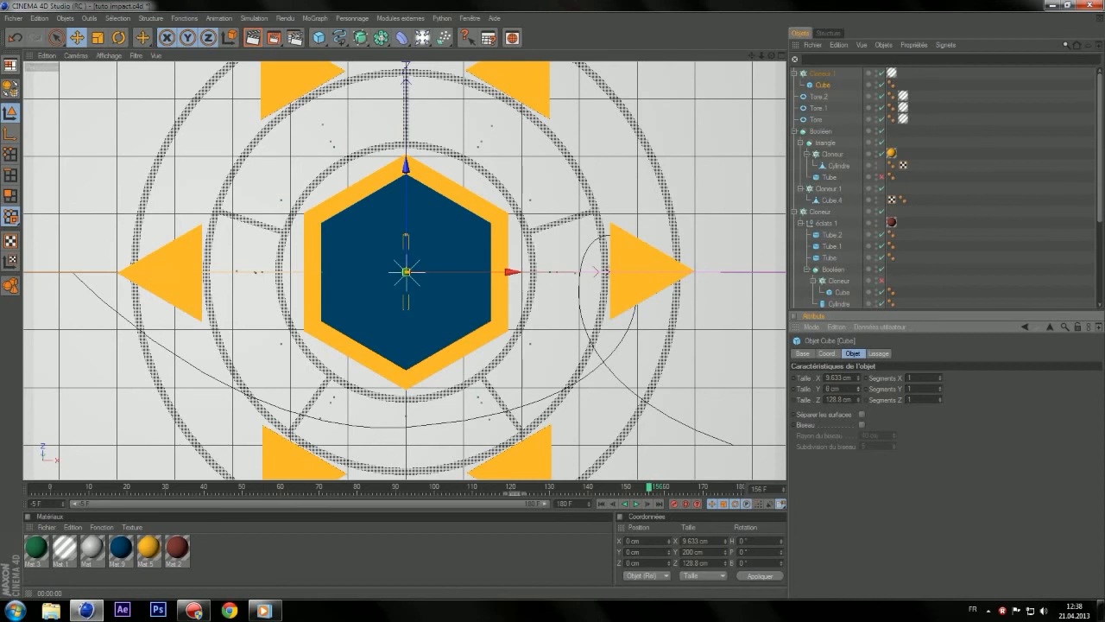
{"action": "left_click", "coordinate": [251, 38]}
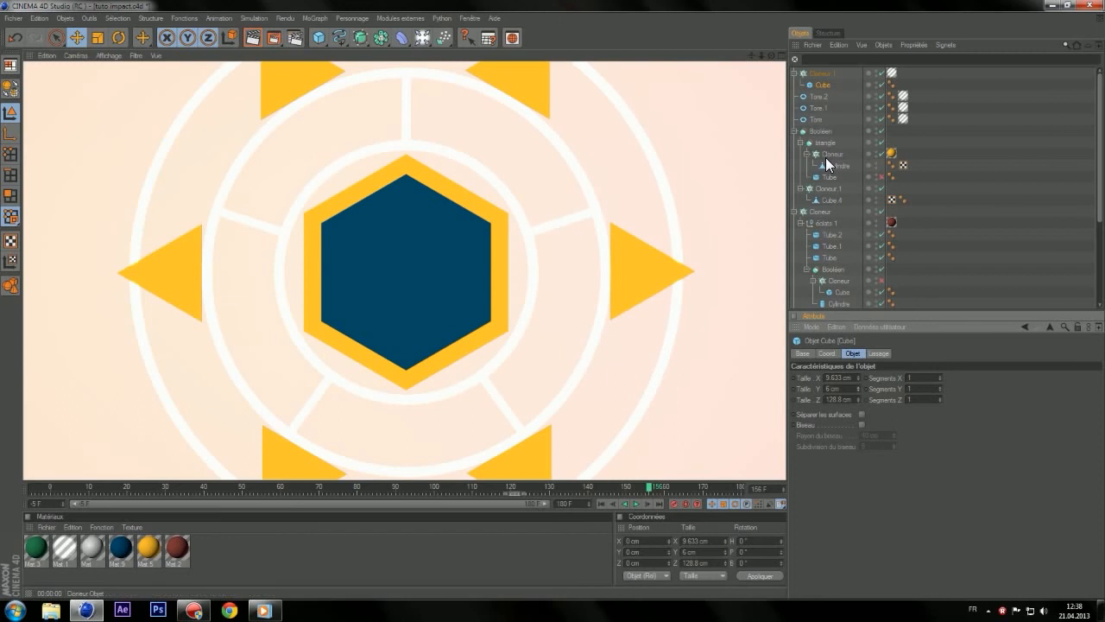
- Set the bar cloner to 16 clones, with a Décalage of 306° and a Variation de décalage of 34 %
{"action": "left_click", "coordinate": [824, 75]}
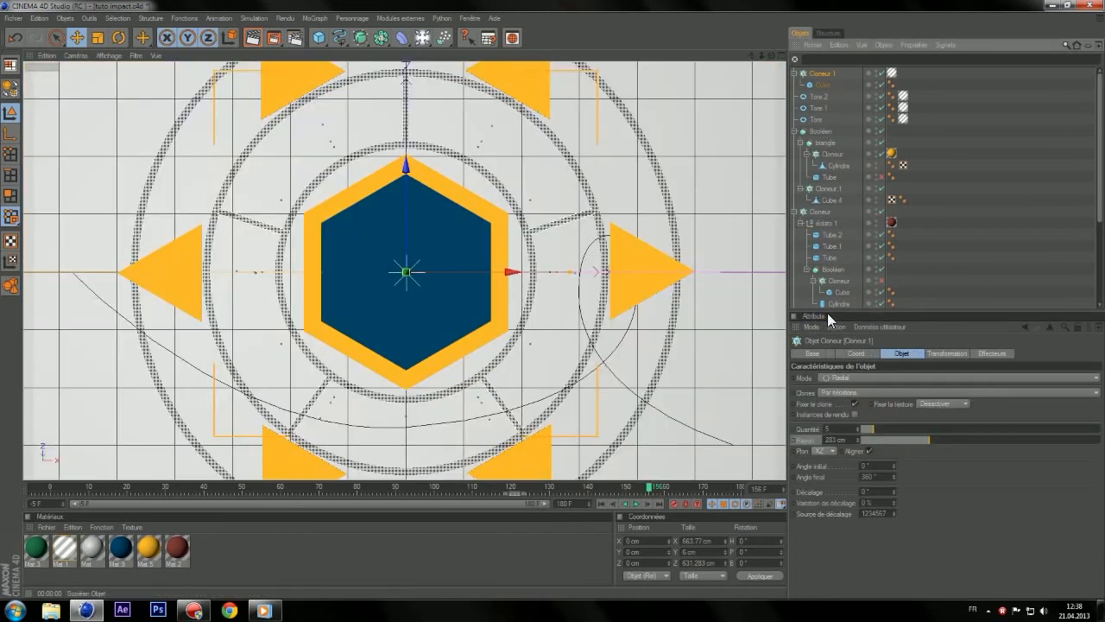
{"action": "left_click_drag", "start_coordinate": [925, 439], "coordinate": [931, 435]}
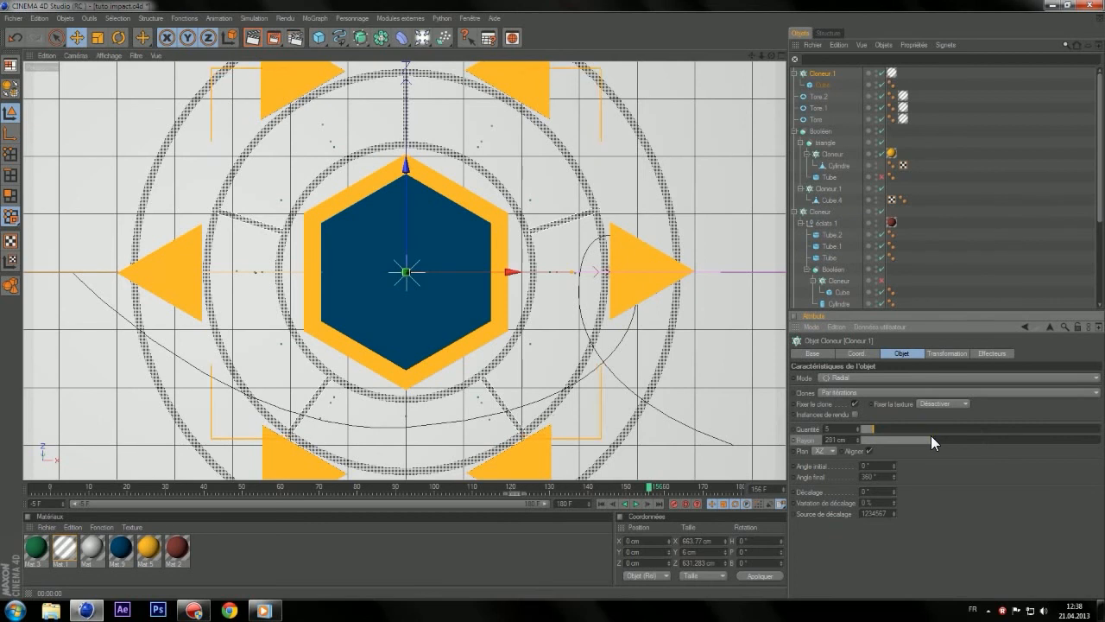
{"action": "key", "text": "ctrl+z"}
{"action": "left_click_drag", "start_coordinate": [870, 428], "coordinate": [898, 428]}
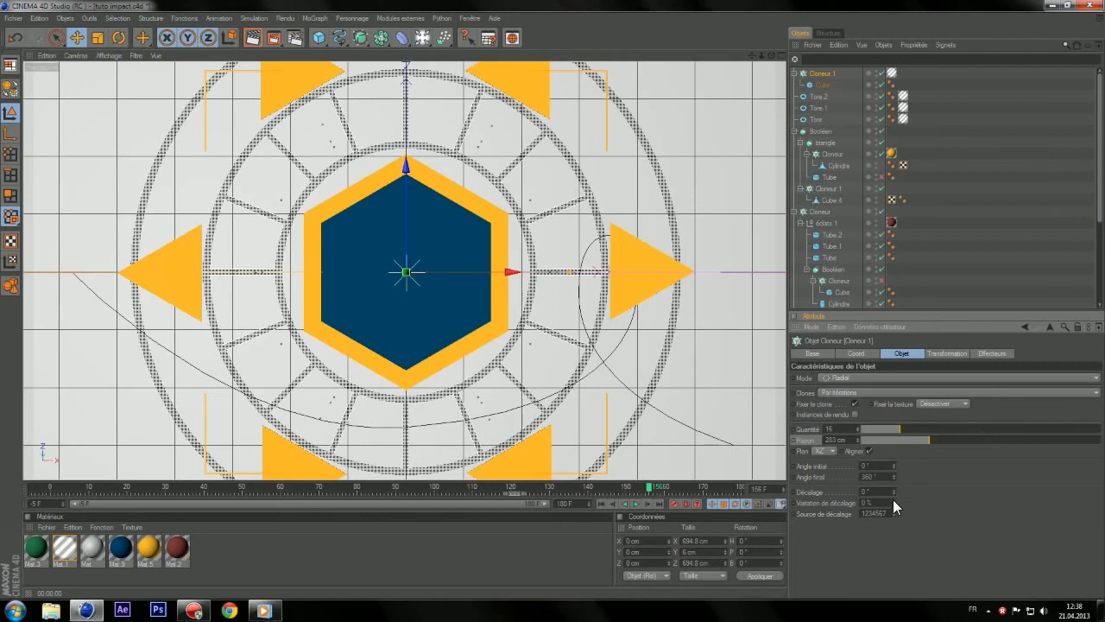
{"action": "left_click_drag", "start_coordinate": [891, 490], "coordinate": [967, 491]}
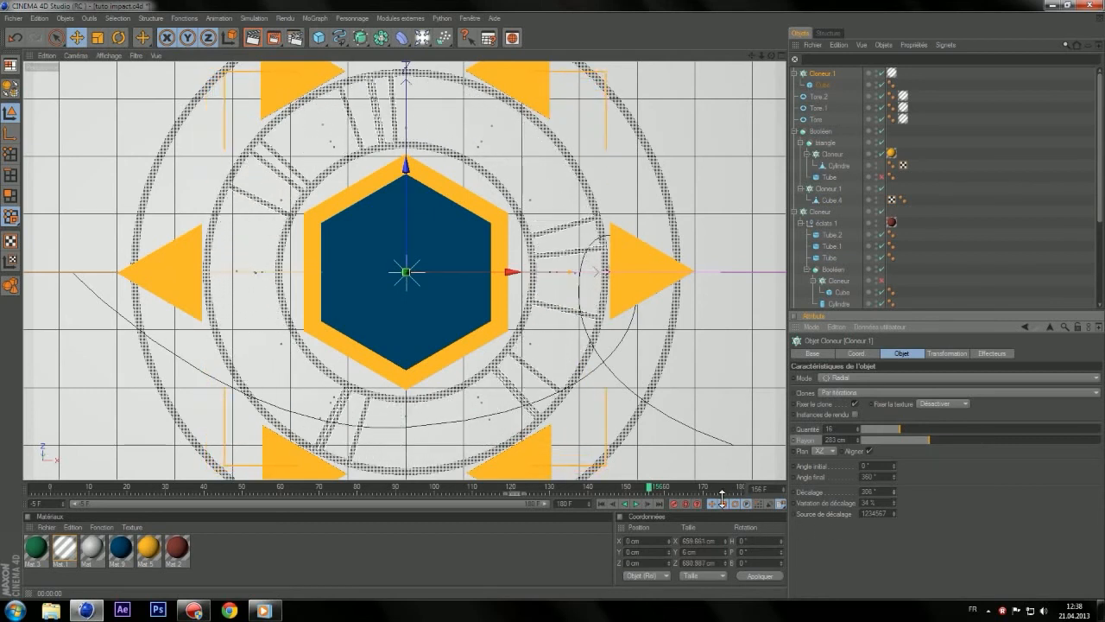
- Keyframe the bar cloner's 306° Décalage at frame 150
{"action": "left_click", "coordinate": [639, 485]}
{"action": "left_click_drag", "start_coordinate": [639, 485], "coordinate": [628, 482]}
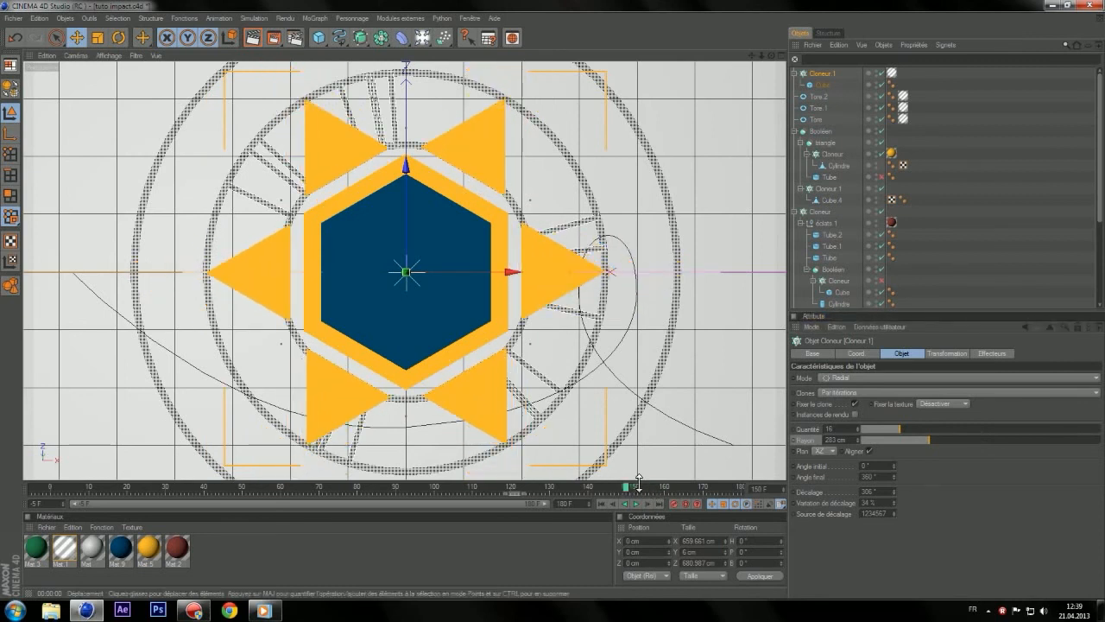
{"action": "left_click", "coordinate": [791, 493]}
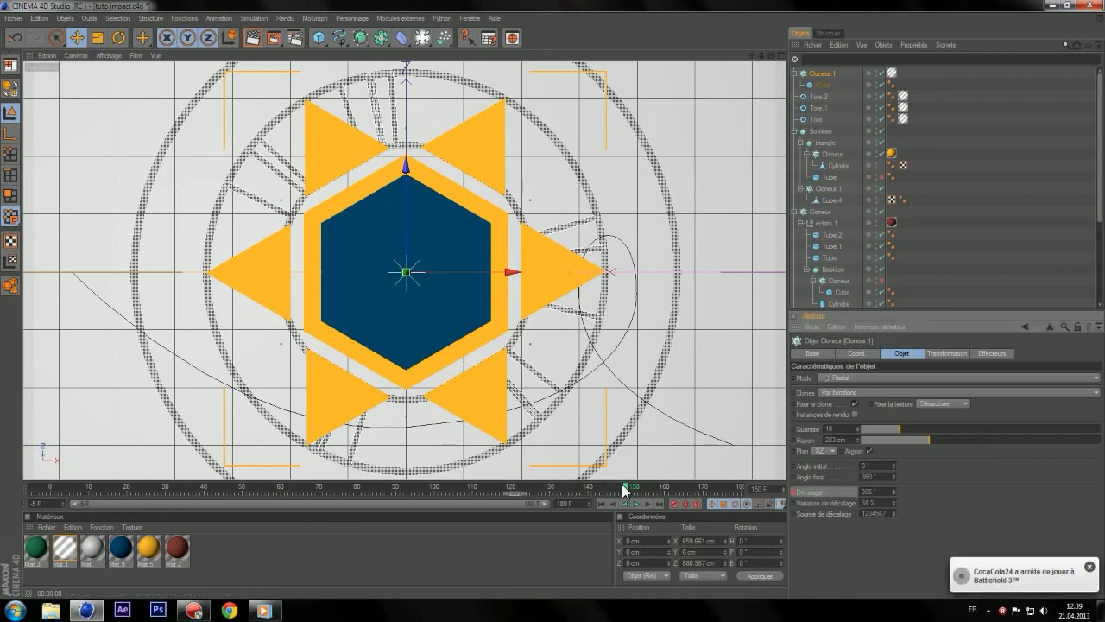
- Keyframe the bar cloner's Décalage at 421° on frame 180 and preview the rotation
{"action": "left_click_drag", "start_coordinate": [625, 486], "coordinate": [742, 486]}
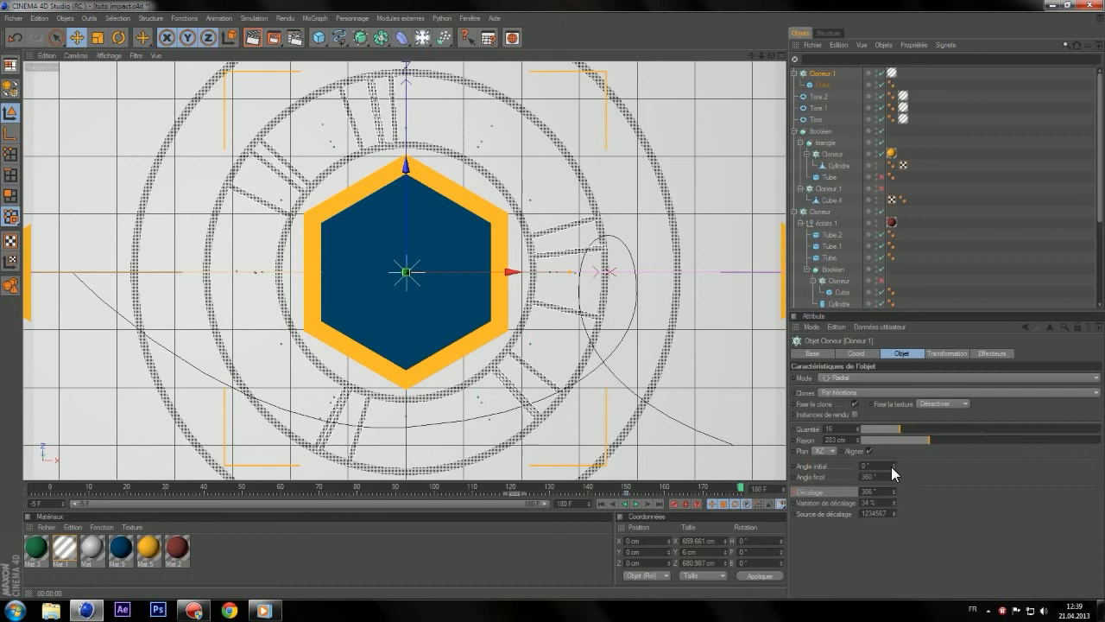
{"action": "left_click_drag", "start_coordinate": [891, 488], "coordinate": [947, 488]}
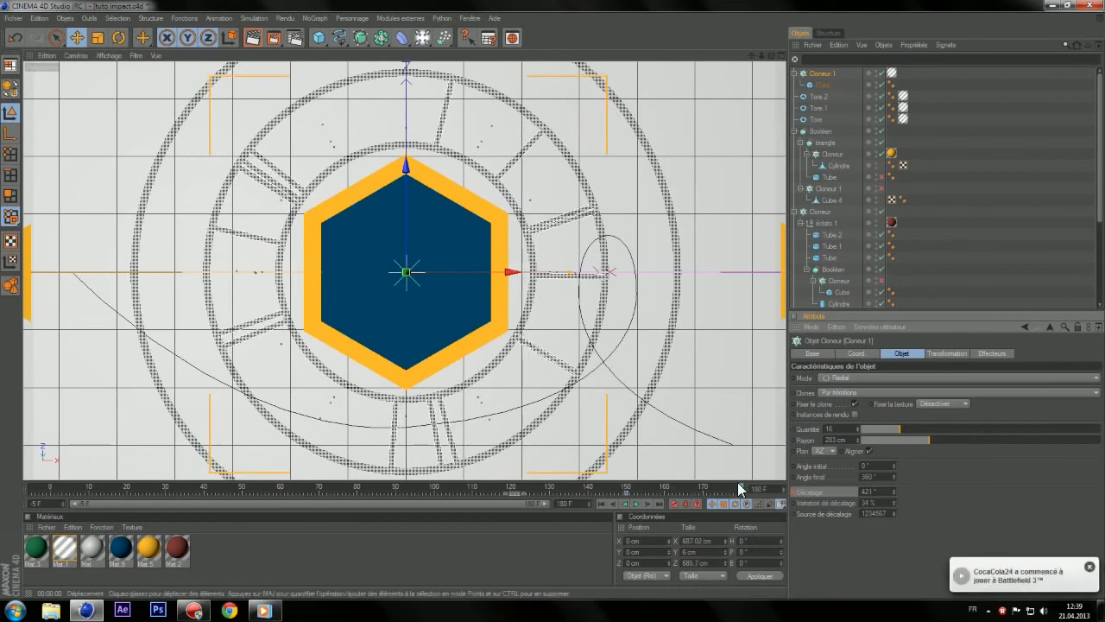
{"action": "left_click", "coordinate": [582, 486]}
{"action": "left_click", "coordinate": [637, 504]}
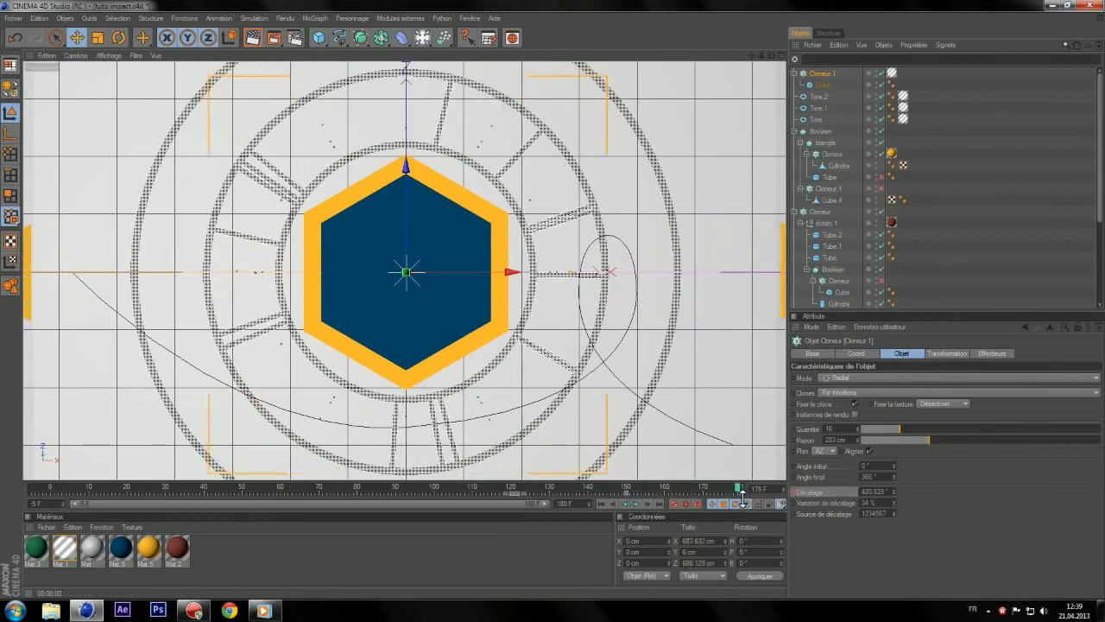
- Set the bar cloner's Décalage keyframe at frame 180 to 377° and play the animation
{"action": "left_click_drag", "start_coordinate": [737, 485], "coordinate": [740, 485]}
{"action": "left_click_drag", "start_coordinate": [893, 490], "coordinate": [893, 531]}
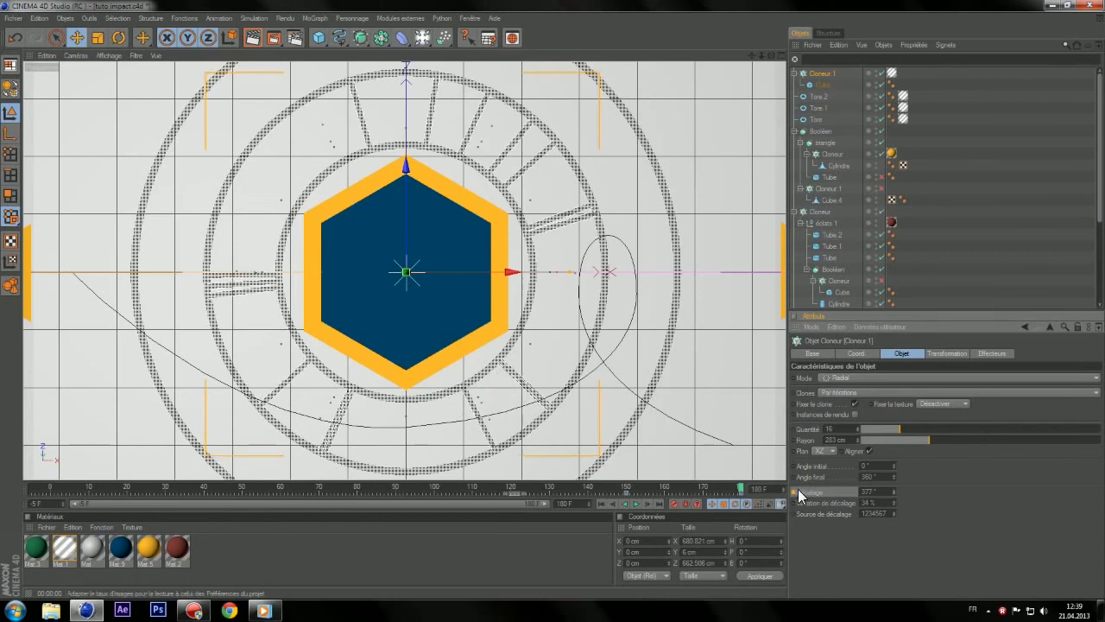
{"action": "left_click_drag", "start_coordinate": [742, 485], "coordinate": [599, 487]}
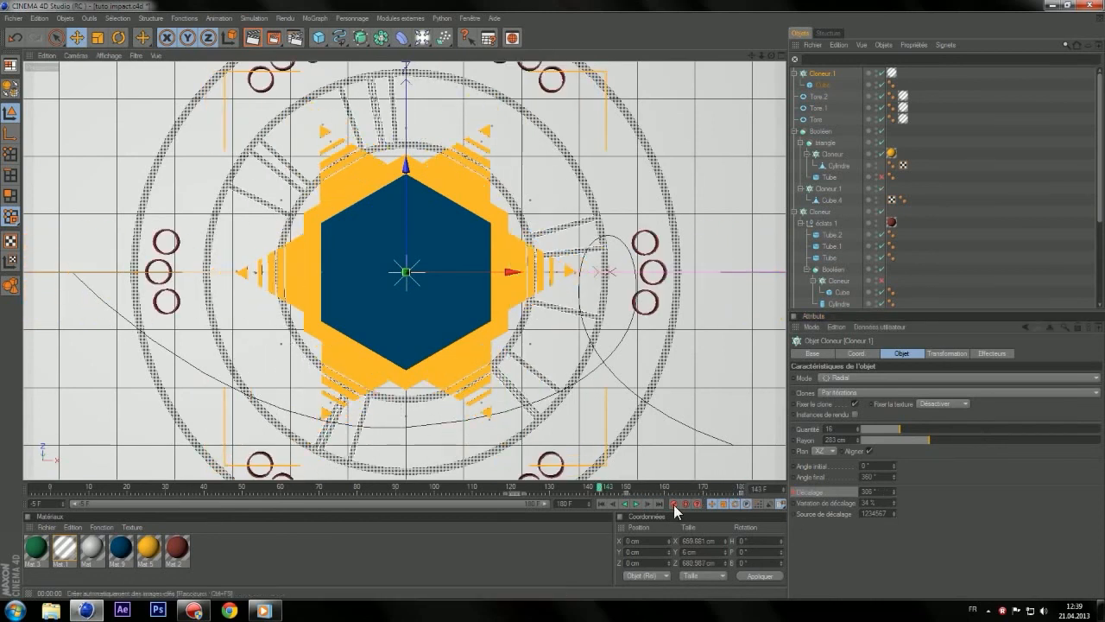
{"action": "left_click", "coordinate": [636, 504]}
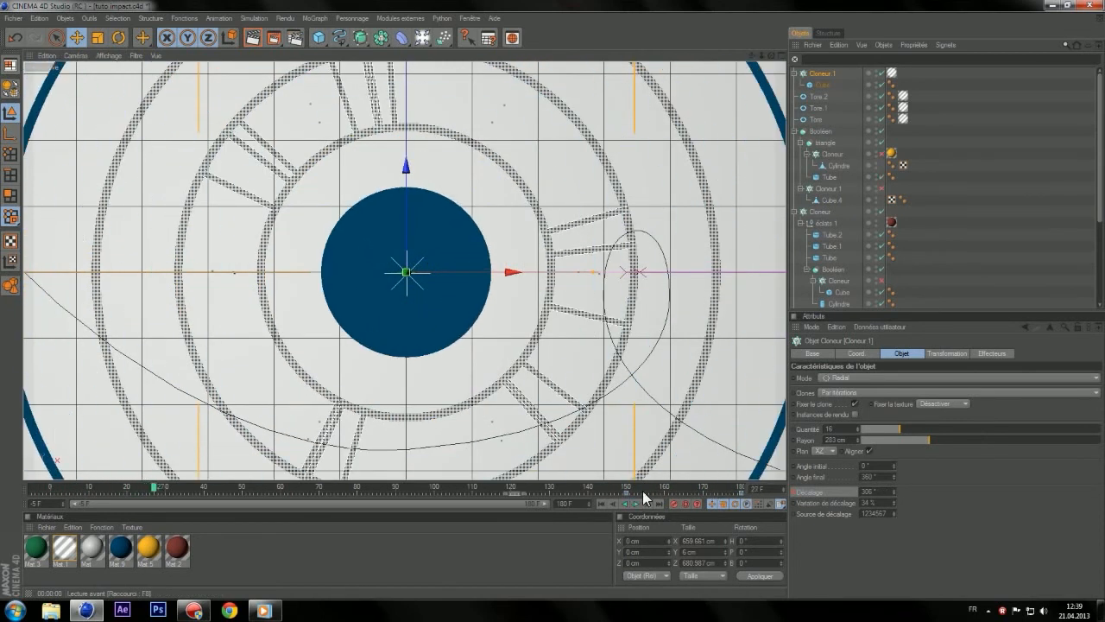
- Set the bar cloner's Décalage keyframe at frame 180 to 334° and play the animation
{"action": "left_click", "coordinate": [627, 488]}
{"action": "left_click", "coordinate": [627, 490]}
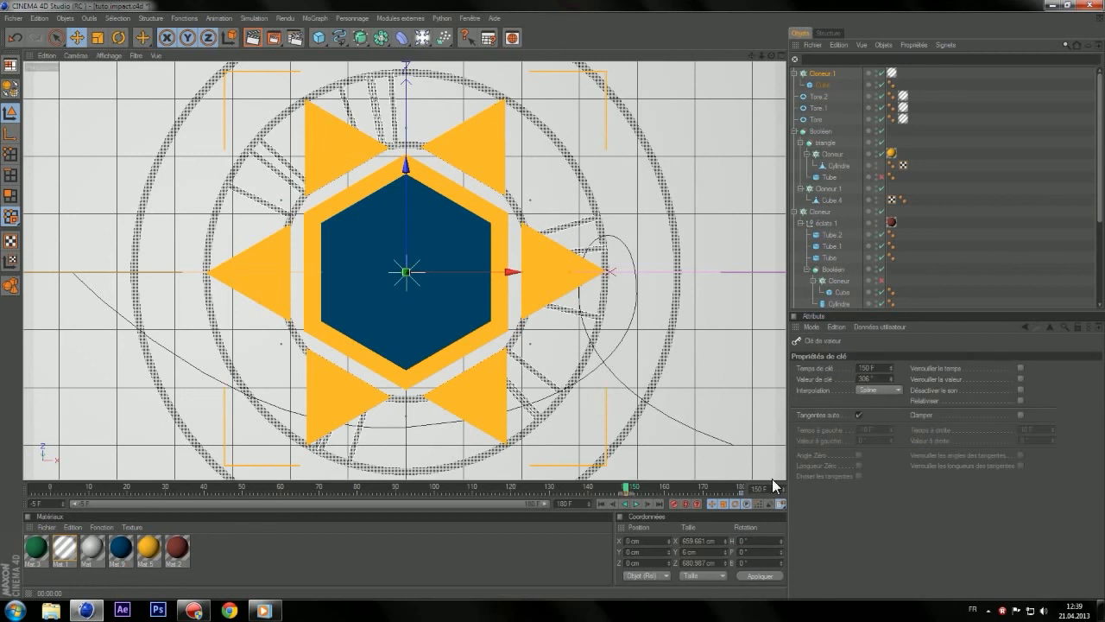
{"action": "left_click", "coordinate": [639, 487]}
{"action": "left_click", "coordinate": [626, 486]}
{"action": "left_click", "coordinate": [617, 487]}
{"action": "left_click", "coordinate": [626, 488]}
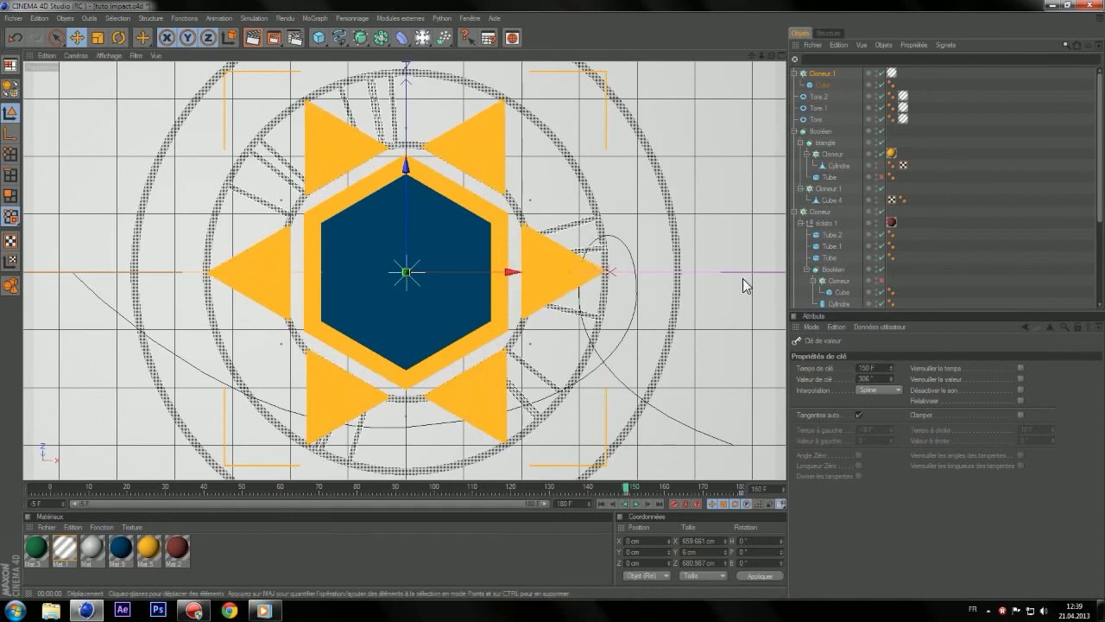
{"action": "left_click", "coordinate": [825, 74]}
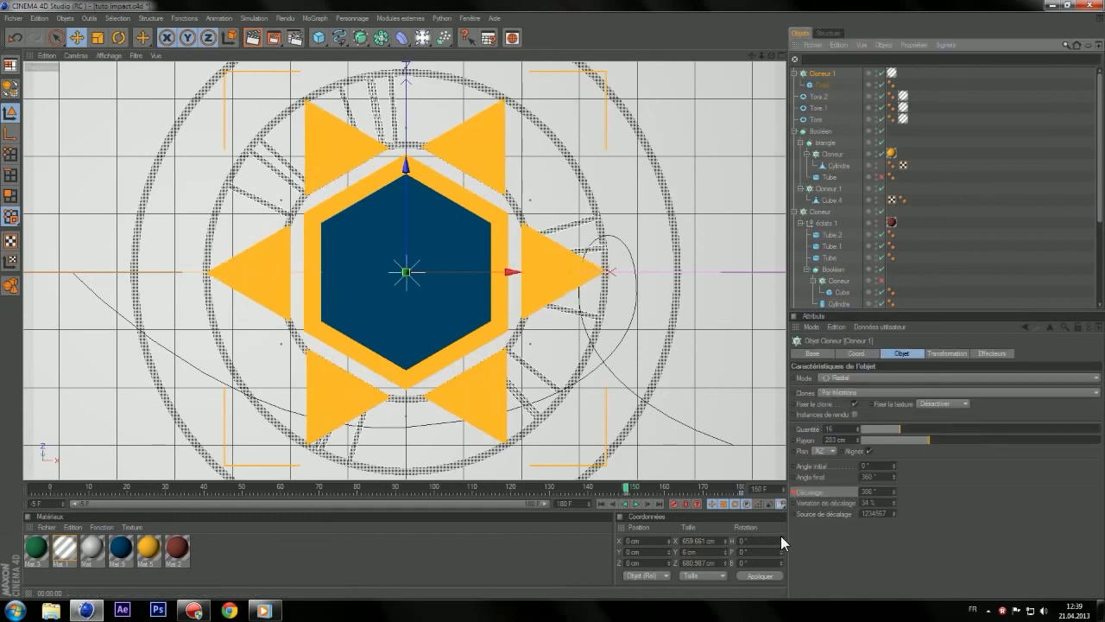
{"action": "left_click", "coordinate": [740, 487]}
{"action": "mouse_move", "coordinate": [892, 491]}
{"action": "left_mouse_down"}
{"action": "mouse_move", "coordinate": [850, 490]}
{"action": "mouse_move", "coordinate": [863, 491]}
{"action": "left_mouse_up"}
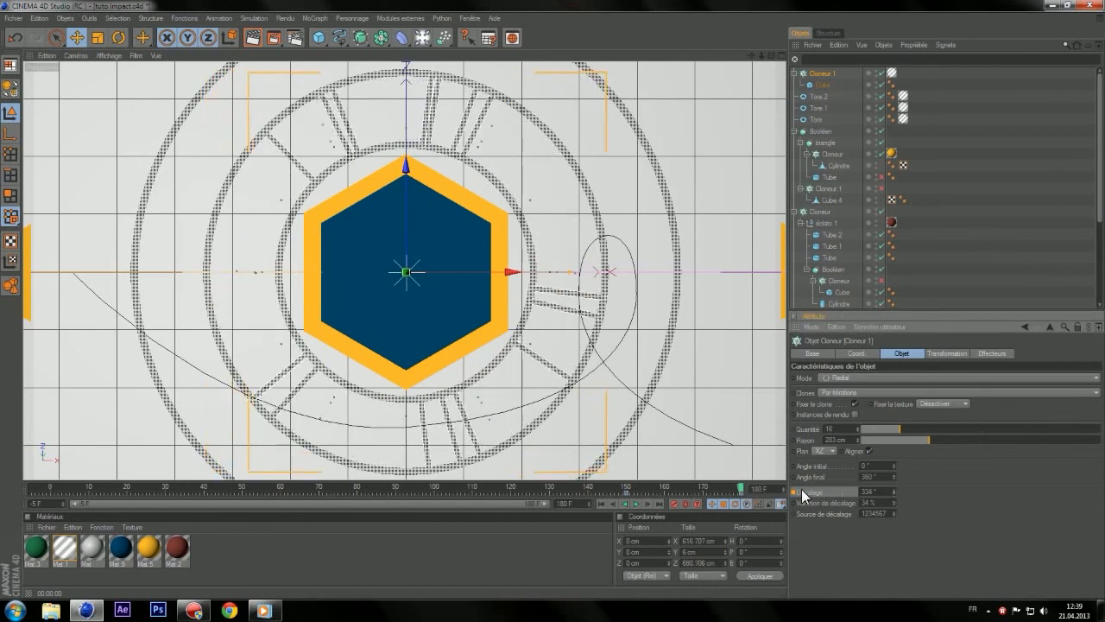
{"action": "left_click_drag", "start_coordinate": [743, 489], "coordinate": [572, 488]}
{"action": "left_click", "coordinate": [637, 502]}
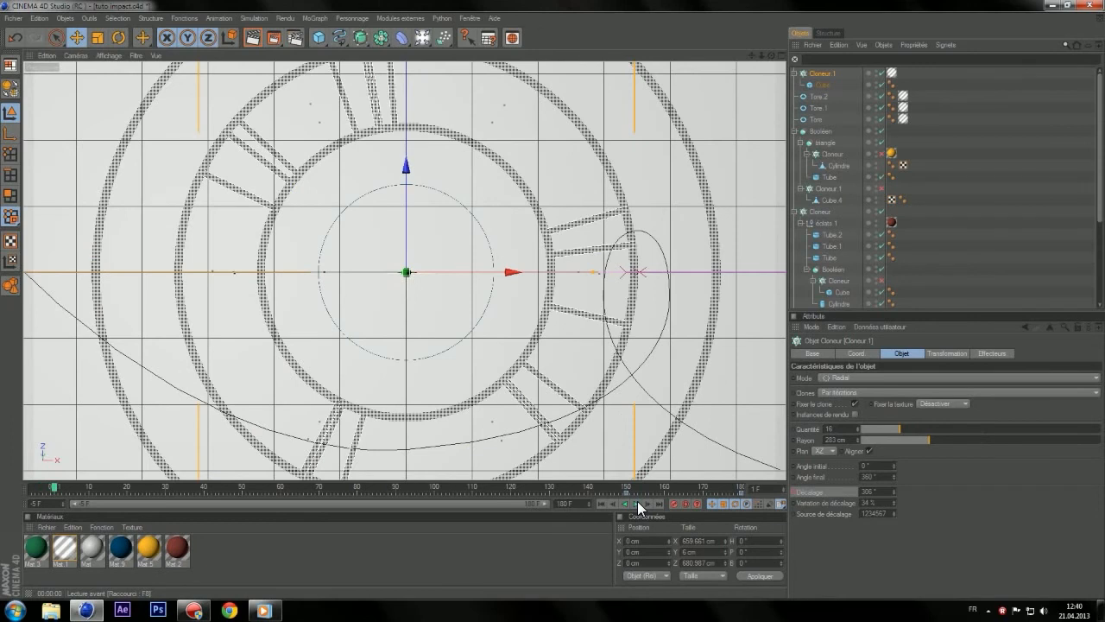
- Duplicate the bar cloner and set the copy's Rayon to 410 cm so its bars fill the outer ring gap
{"action": "left_click", "coordinate": [738, 489]}
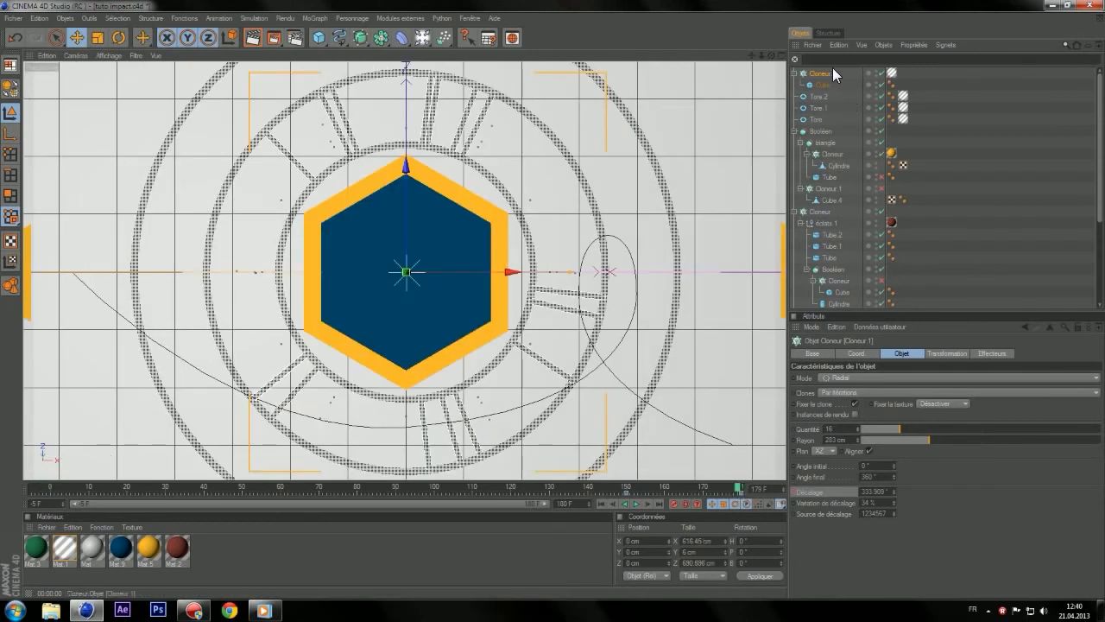
{"action": "key", "text": "ctrl+c"}
{"action": "key", "text": "ctrl+v"}
{"action": "left_click_drag", "start_coordinate": [927, 435], "coordinate": [959, 439]}
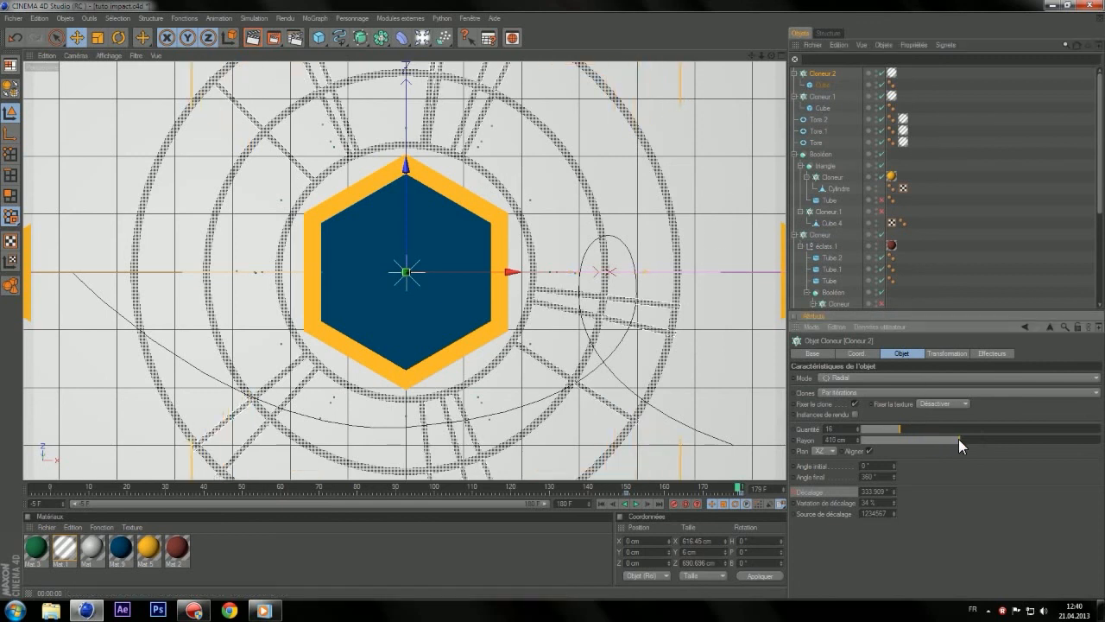
- Keyframe a lower Décalage for the outer bar cloner at frame 180 and preview the bars' rotation
{"action": "left_click", "coordinate": [741, 486]}
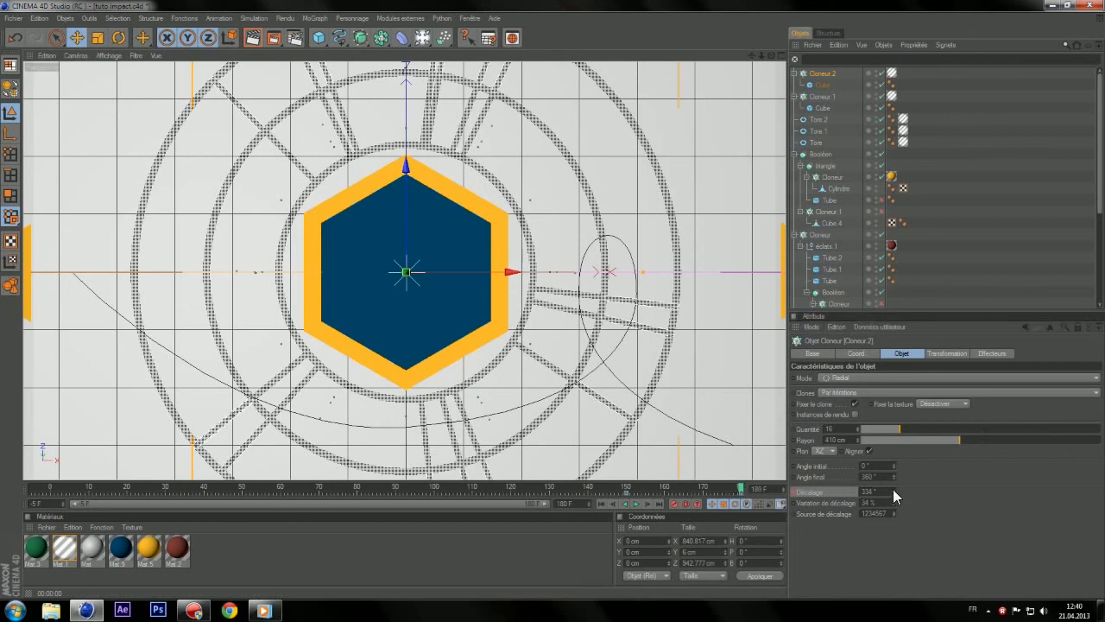
{"action": "left_click_drag", "start_coordinate": [892, 490], "coordinate": [893, 551]}
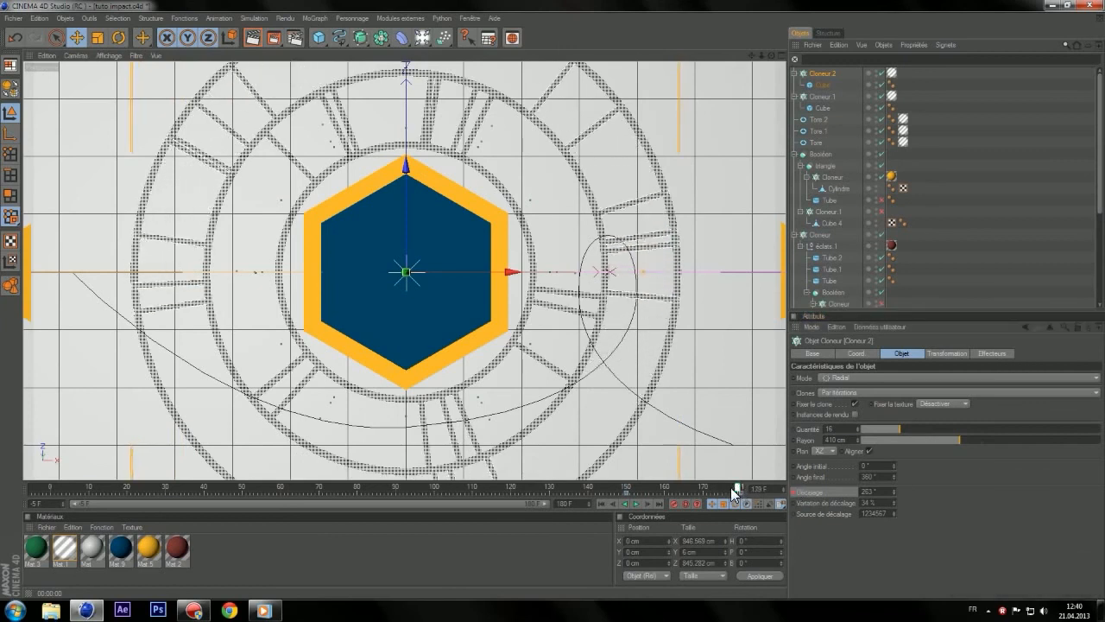
{"action": "left_click_drag", "start_coordinate": [740, 488], "coordinate": [601, 488]}
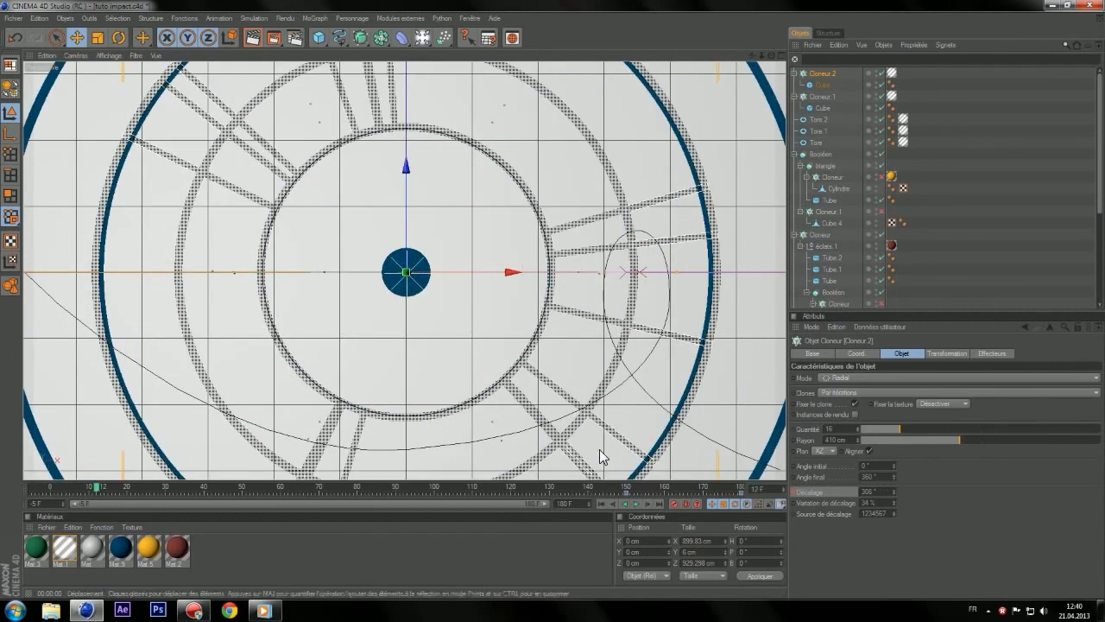
{"action": "left_click", "coordinate": [560, 473]}
{"action": "mouse_move", "coordinate": [566, 488]}
{"action": "left_mouse_down"}
{"action": "mouse_move", "coordinate": [641, 503]}
{"action": "mouse_move", "coordinate": [742, 489]}
{"action": "left_mouse_up"}
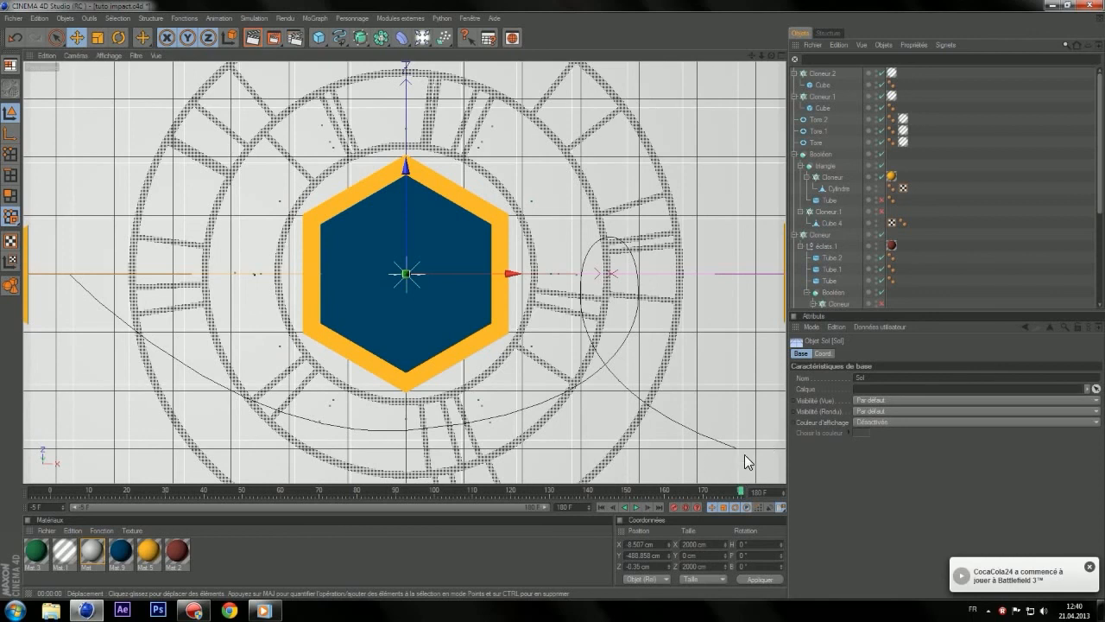
- Add a tube at the center with an outer radius of about 270 cm and 118 rotation segments
{"action": "left_click", "coordinate": [312, 47]}
{"action": "left_click", "coordinate": [374, 95]}
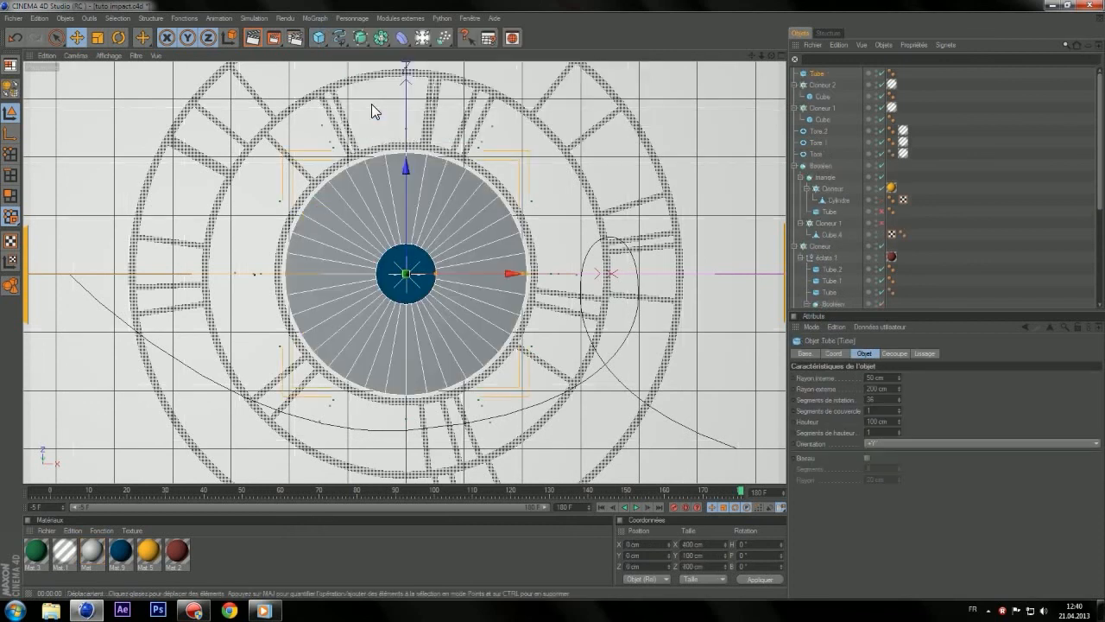
{"action": "left_click_drag", "start_coordinate": [523, 277], "coordinate": [653, 273]}
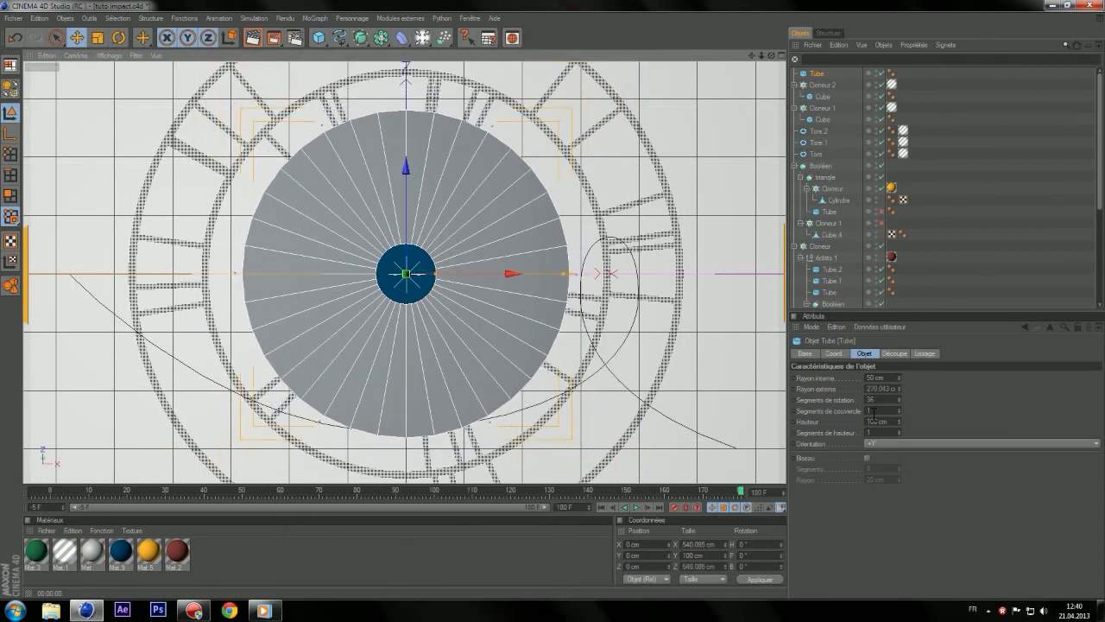
{"action": "left_click_drag", "start_coordinate": [899, 400], "coordinate": [898, 397]}
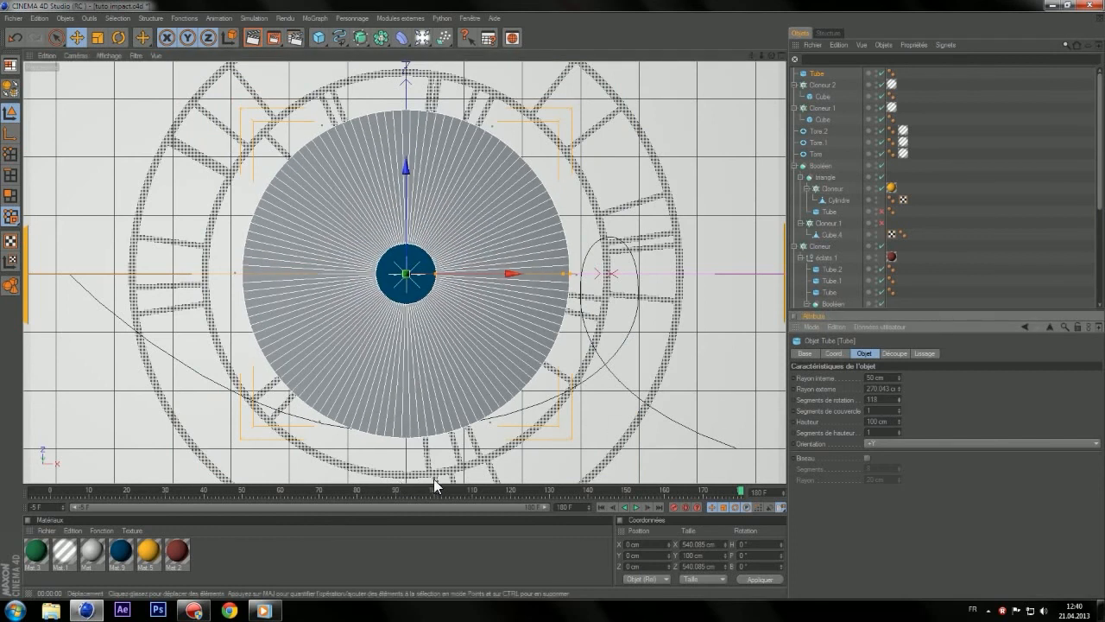
- At frame 145, widen the tube to about 799 cm outer and 173 cm inner radius, and keyframe the inner radius
{"action": "left_click_drag", "start_coordinate": [739, 490], "coordinate": [611, 473]}
{"action": "left_click", "coordinate": [882, 73]}
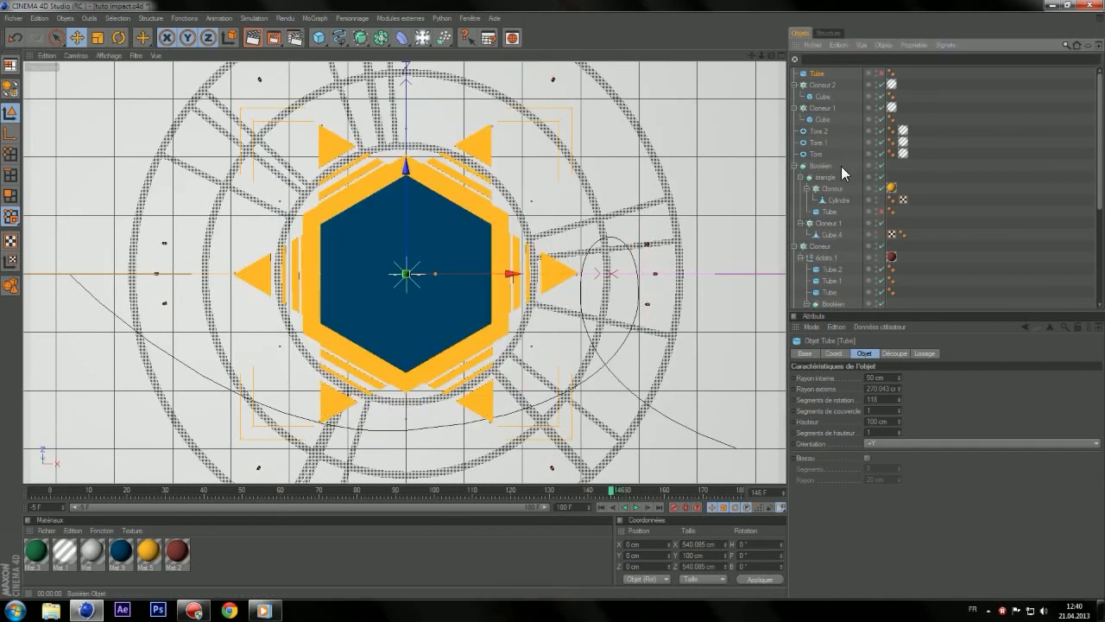
{"action": "left_click", "coordinate": [821, 178]}
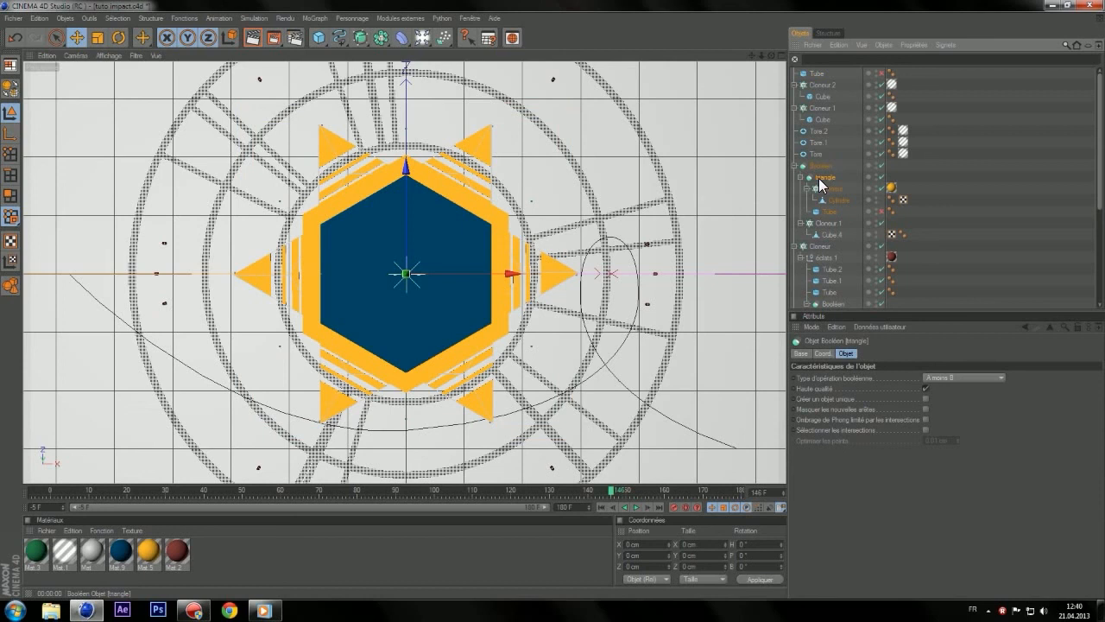
{"action": "left_click", "coordinate": [833, 189]}
{"action": "left_click", "coordinate": [613, 492]}
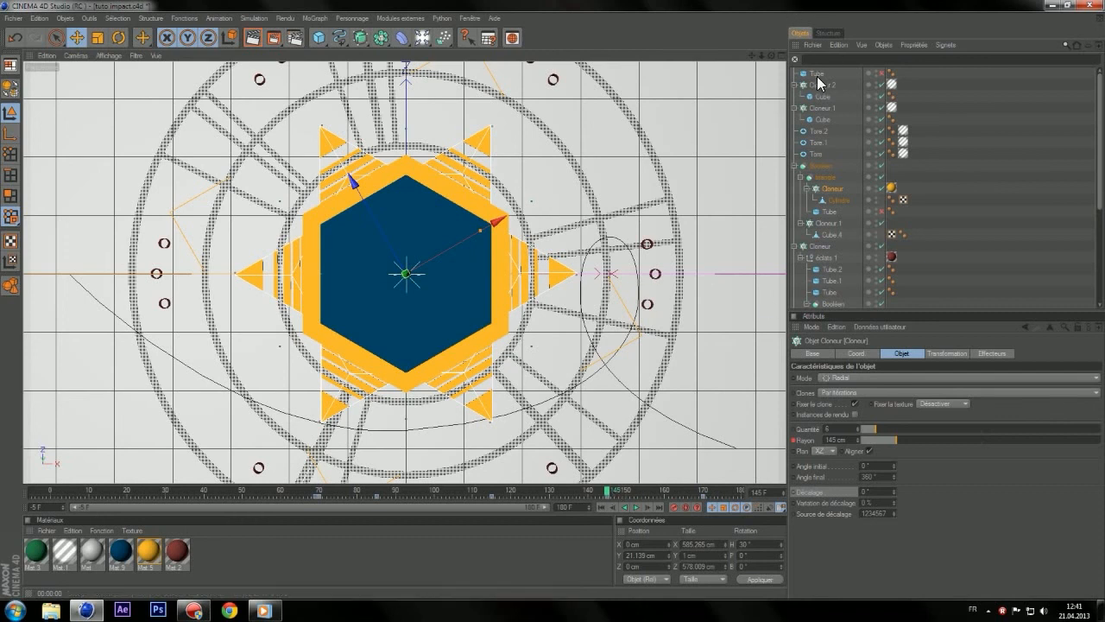
{"action": "left_click", "coordinate": [817, 74]}
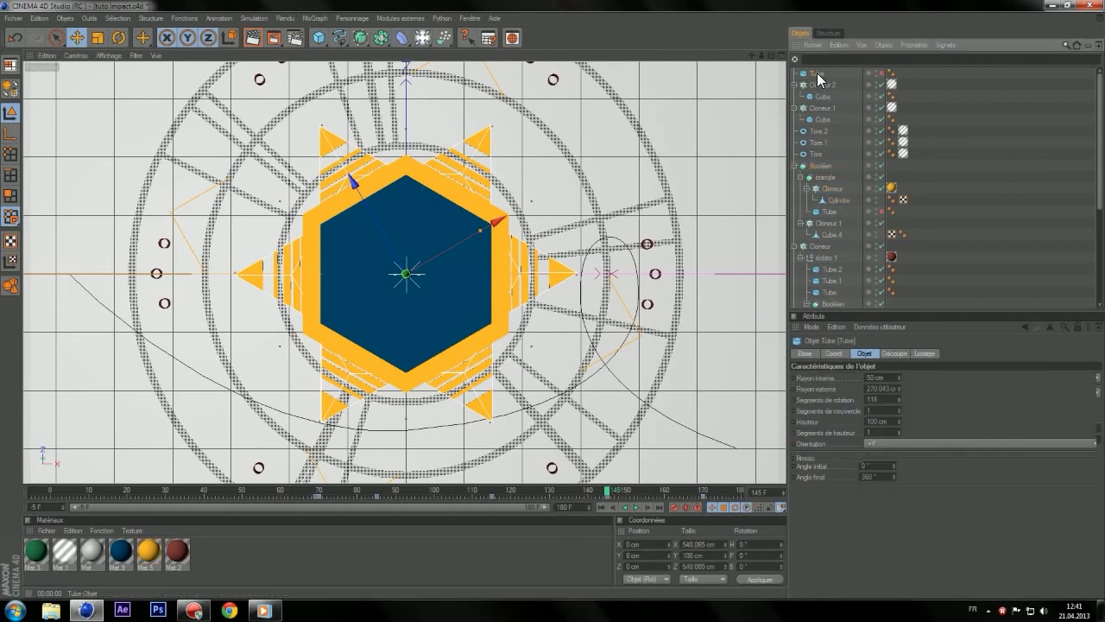
{"action": "left_click", "coordinate": [881, 73]}
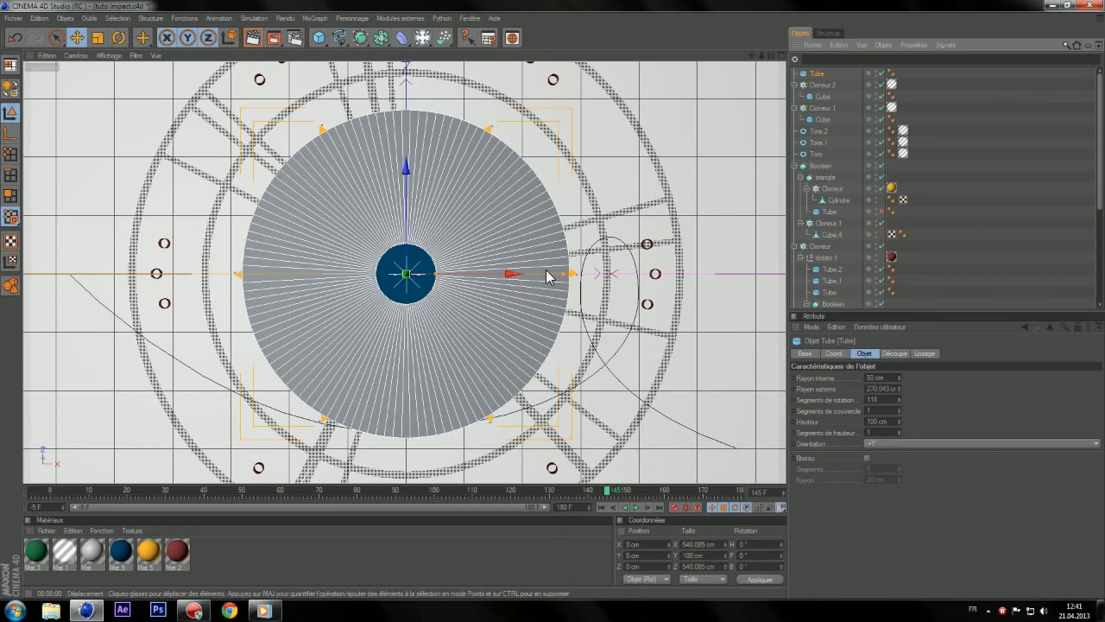
{"action": "left_click_drag", "start_coordinate": [567, 273], "coordinate": [889, 275]}
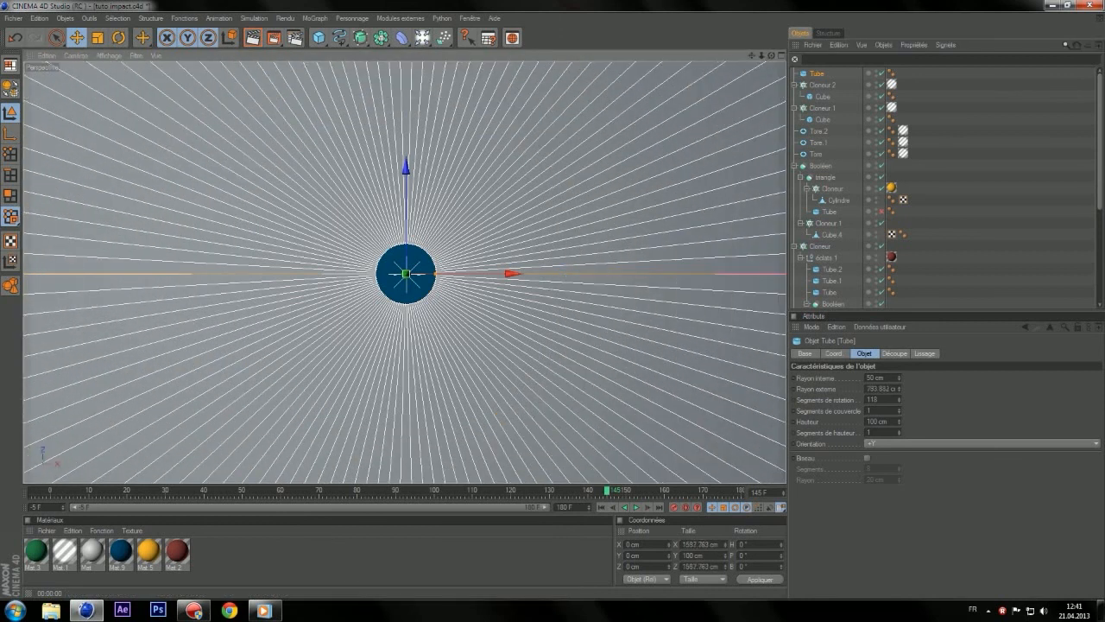
{"action": "mouse_move", "coordinate": [434, 274]}
{"action": "left_mouse_down"}
{"action": "mouse_move", "coordinate": [530, 274]}
{"action": "mouse_move", "coordinate": [504, 274]}
{"action": "left_mouse_up"}
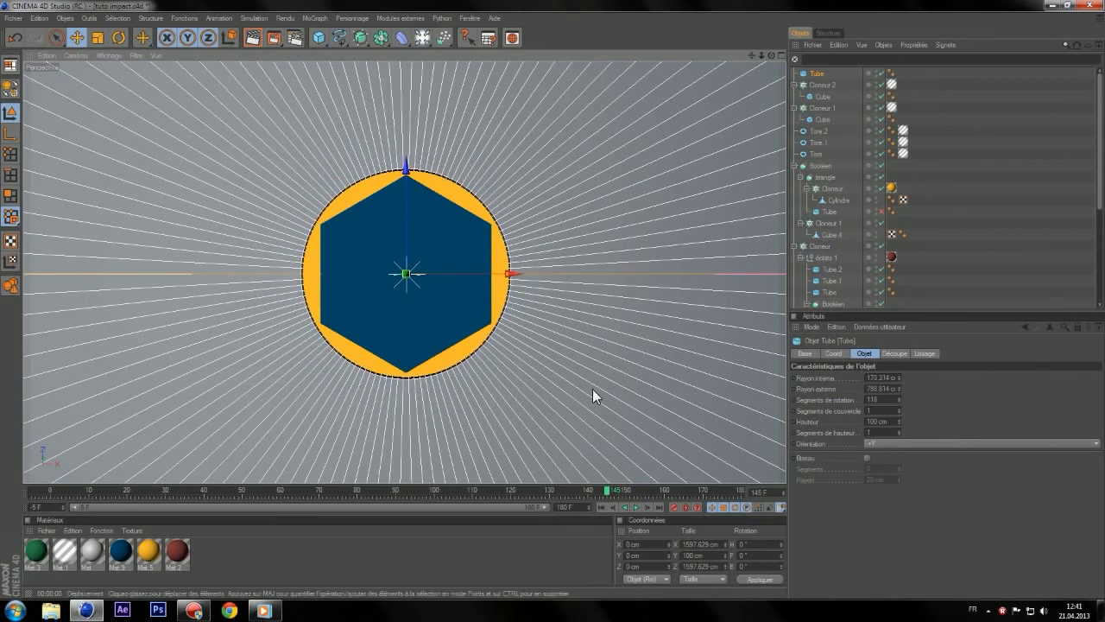
{"action": "left_click", "coordinate": [793, 378]}
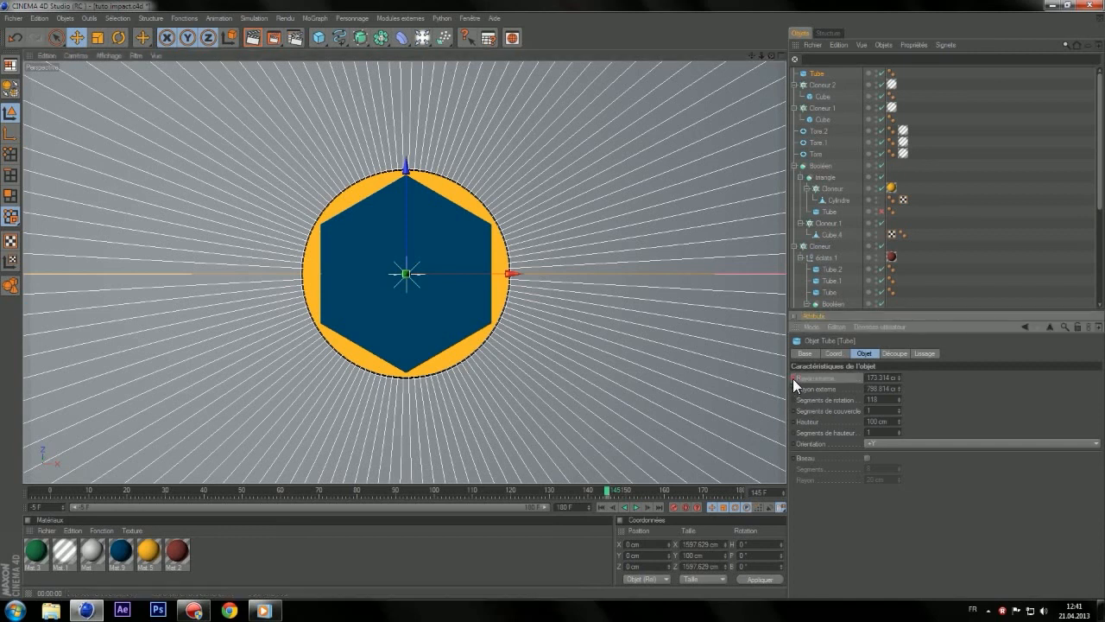
- Keyframe the tube's inner radius at about 638 cm on frame 170 so it opens beyond the rings
{"action": "left_click", "coordinate": [841, 185]}
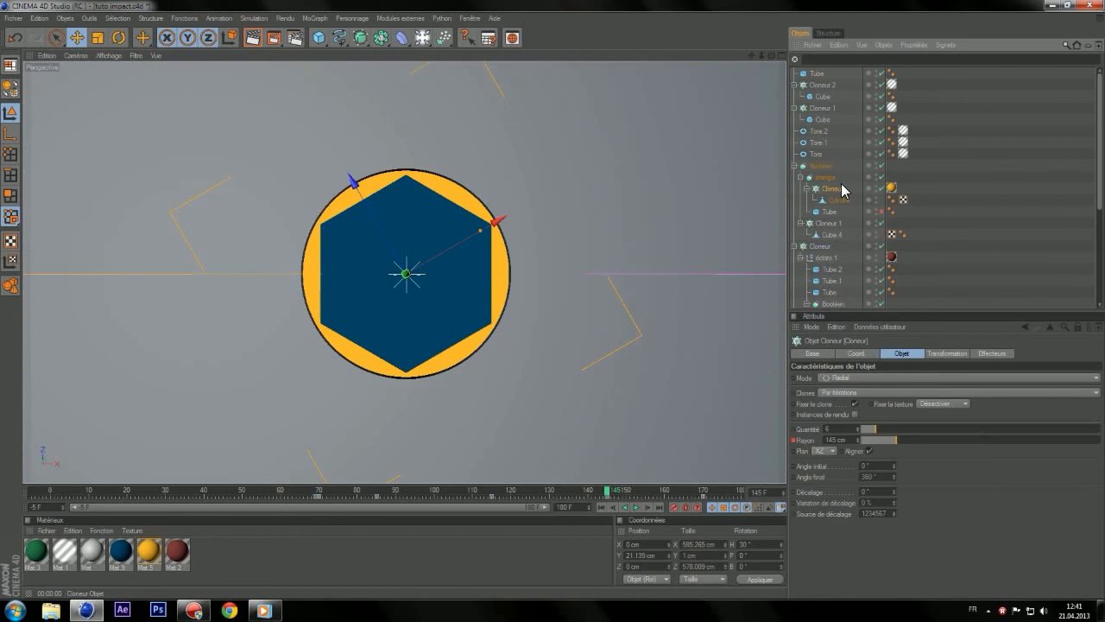
{"action": "left_click", "coordinate": [703, 487]}
{"action": "left_click", "coordinate": [819, 76]}
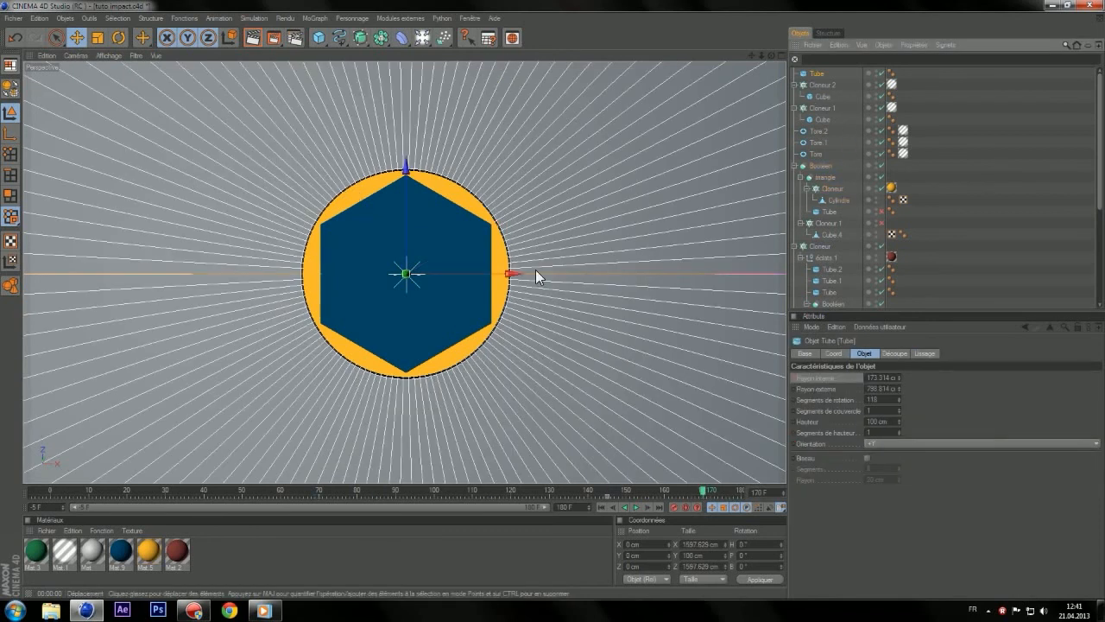
{"action": "left_click_drag", "start_coordinate": [508, 273], "coordinate": [610, 274]}
{"action": "left_click_drag", "start_coordinate": [899, 378], "coordinate": [898, 506]}
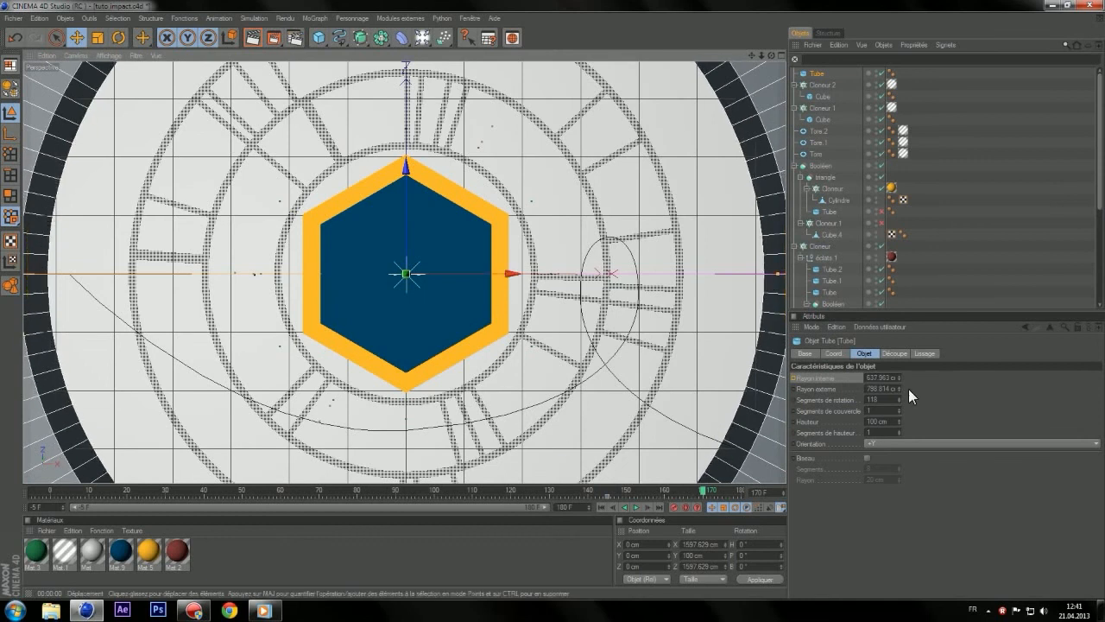
{"action": "left_click", "coordinate": [793, 379], "text": "ctrl"}
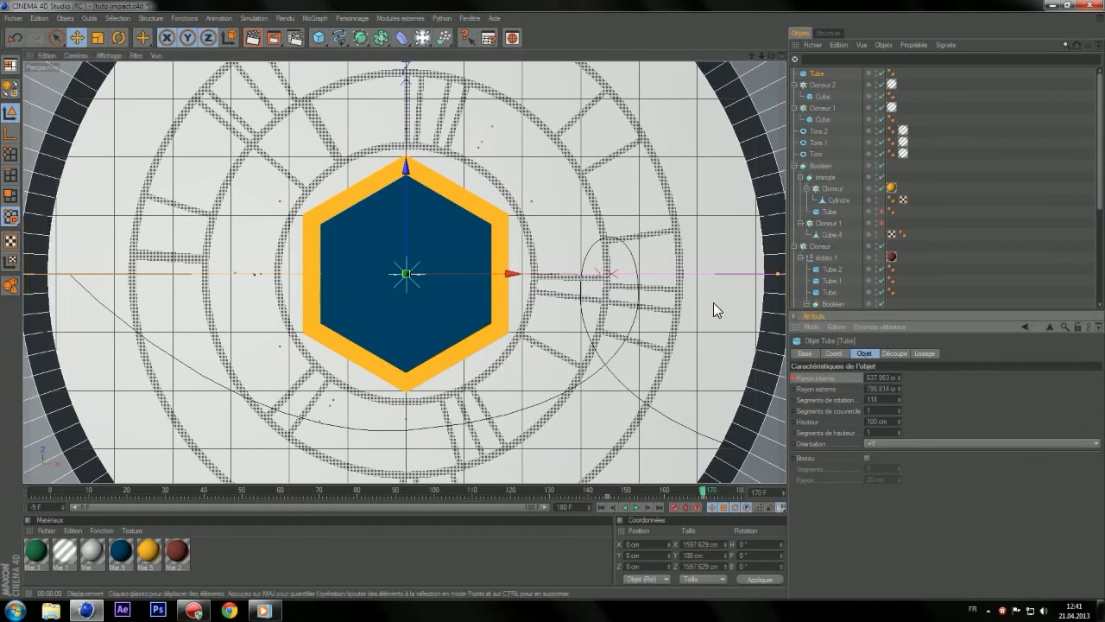
- Add a Boolean object and group the two bar cloners and three tori into one null
{"action": "left_click_drag", "start_coordinate": [380, 38], "coordinate": [509, 50]}
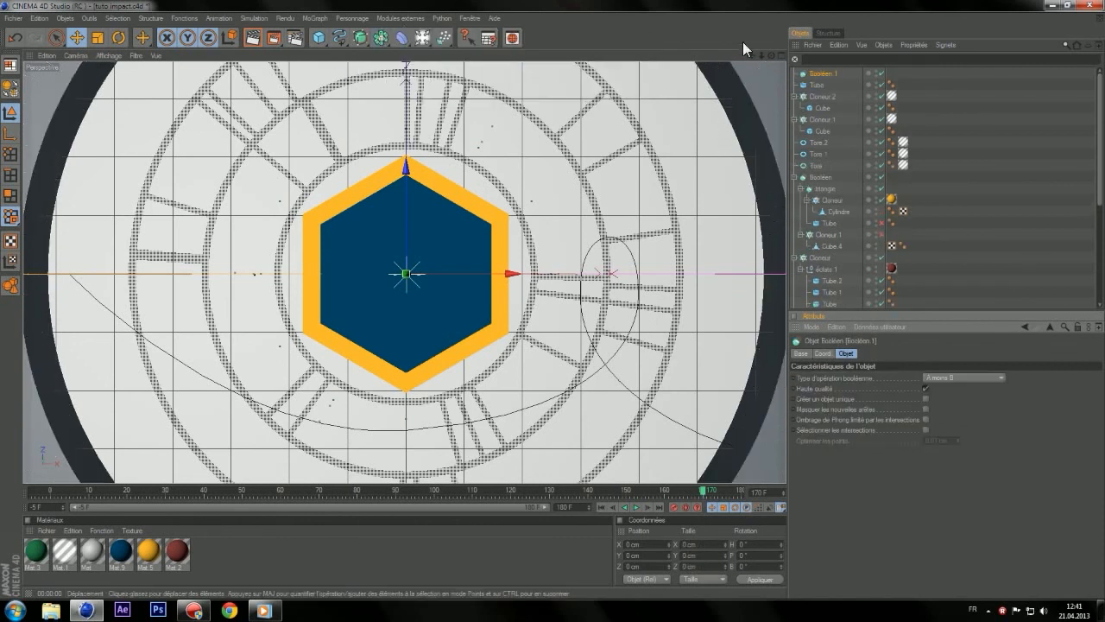
{"action": "left_click", "coordinate": [811, 99]}
{"action": "left_click", "coordinate": [813, 119]}
{"action": "left_click_drag", "start_coordinate": [906, 99], "coordinate": [807, 160]}
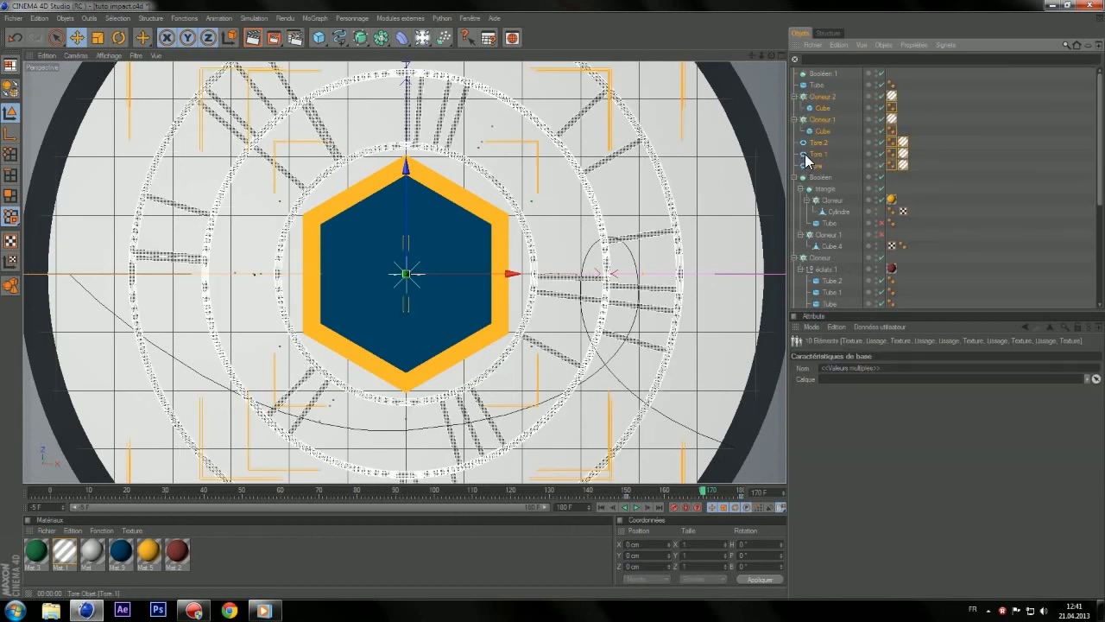
{"action": "right_click", "coordinate": [808, 159]}
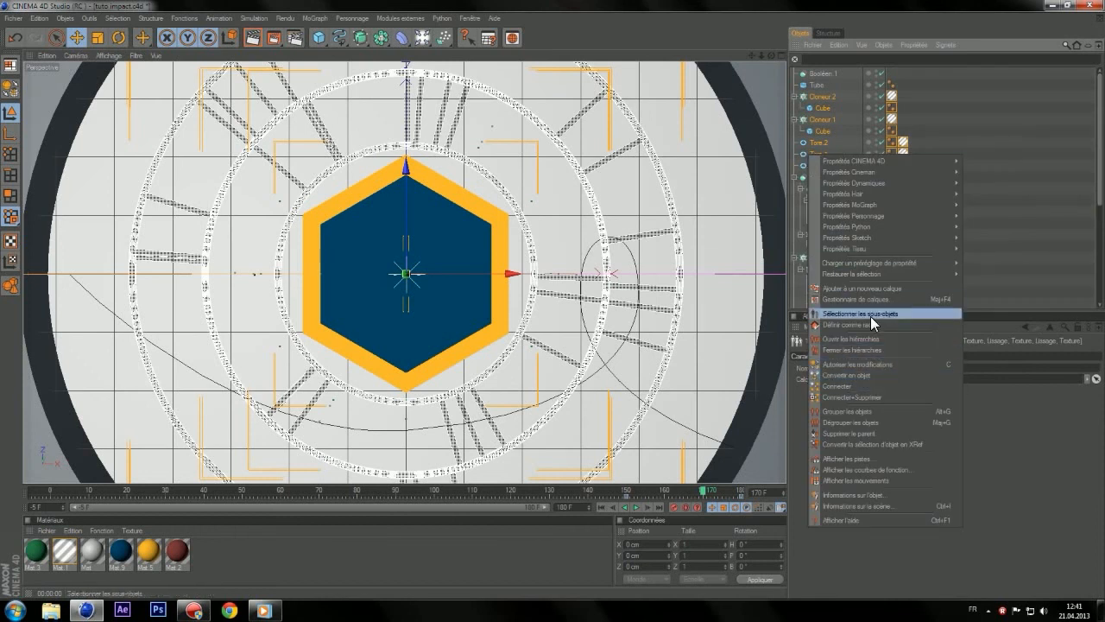
{"action": "left_click", "coordinate": [846, 421]}
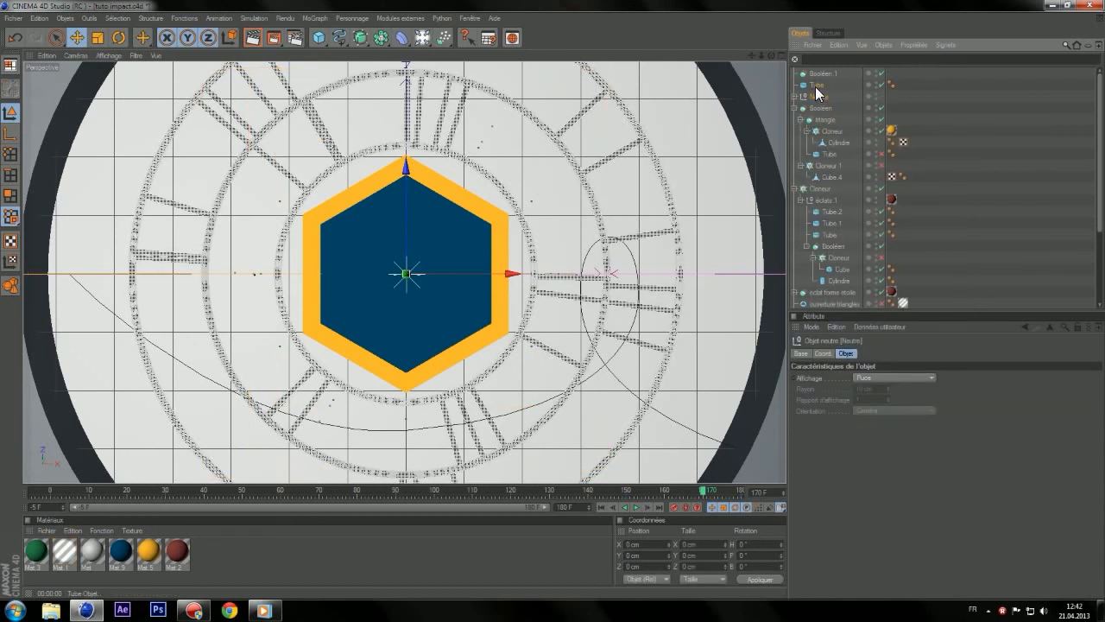
- Nest the null and the tube under the new Boolean, null first, and test-render the view at frame 146
{"action": "left_click", "coordinate": [818, 86]}
{"action": "left_click_drag", "start_coordinate": [817, 95], "coordinate": [817, 75]}
{"action": "left_click_drag", "start_coordinate": [704, 493], "coordinate": [612, 495]}
{"action": "left_click", "coordinate": [252, 40]}
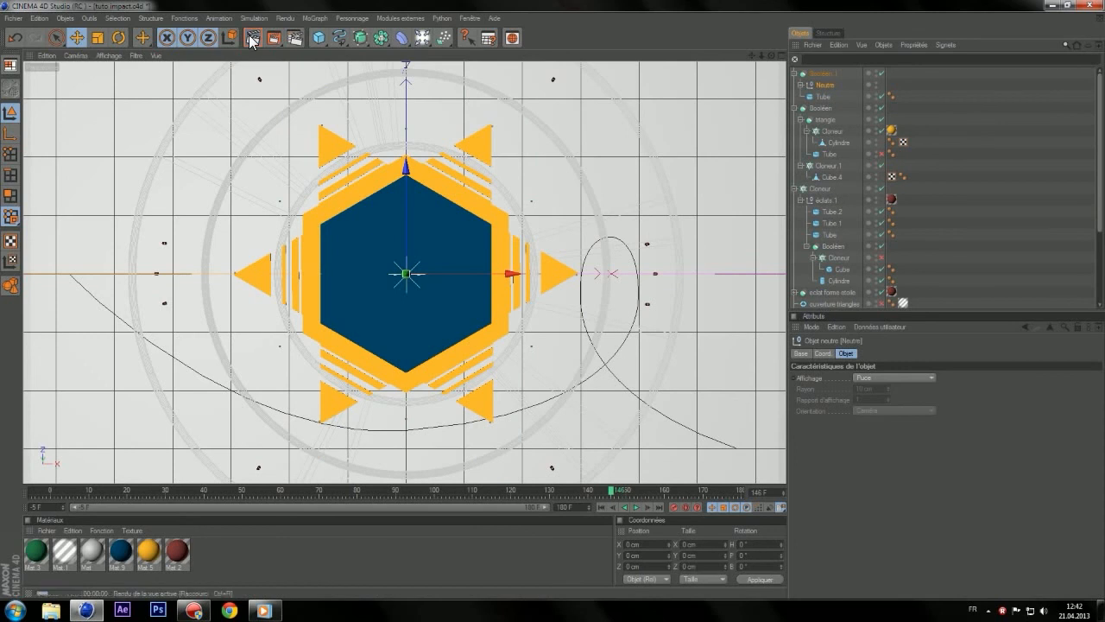
- Render the view at frame 153, apply the white material Mat.1 to the new Boolean and render again
{"action": "left_click_drag", "start_coordinate": [602, 488], "coordinate": [635, 492]}
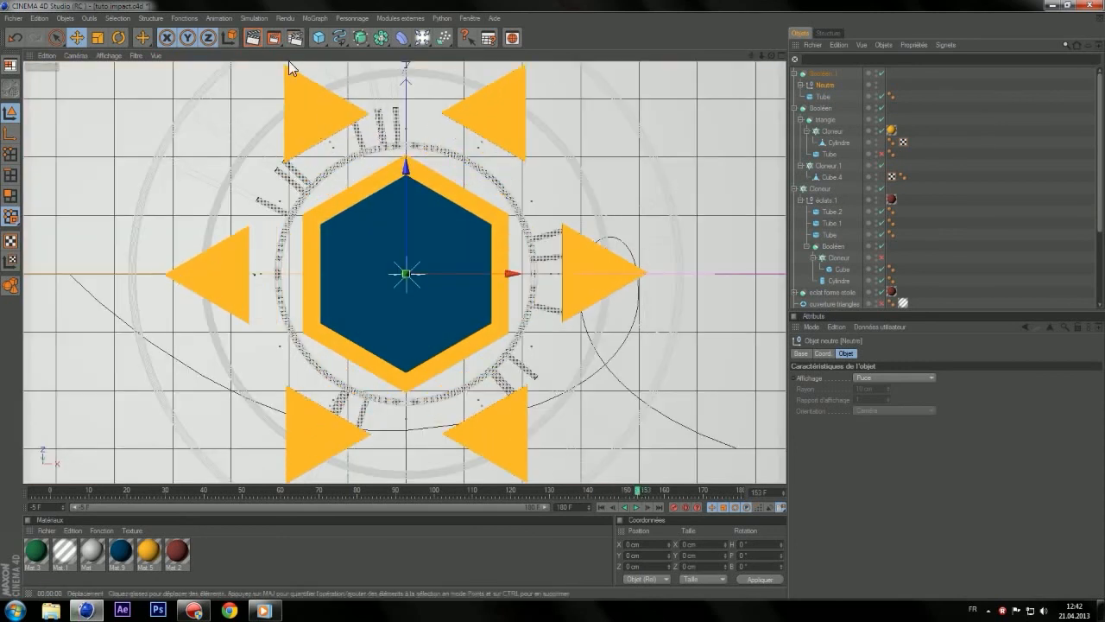
{"action": "left_click", "coordinate": [256, 37]}
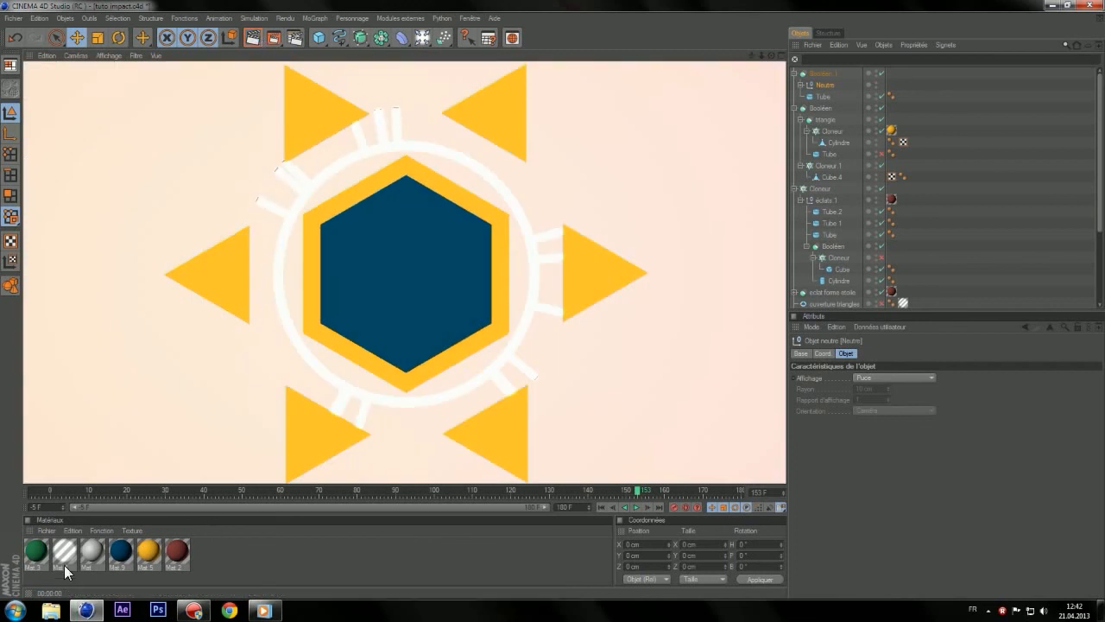
{"action": "left_click_drag", "start_coordinate": [821, 95], "coordinate": [827, 74]}
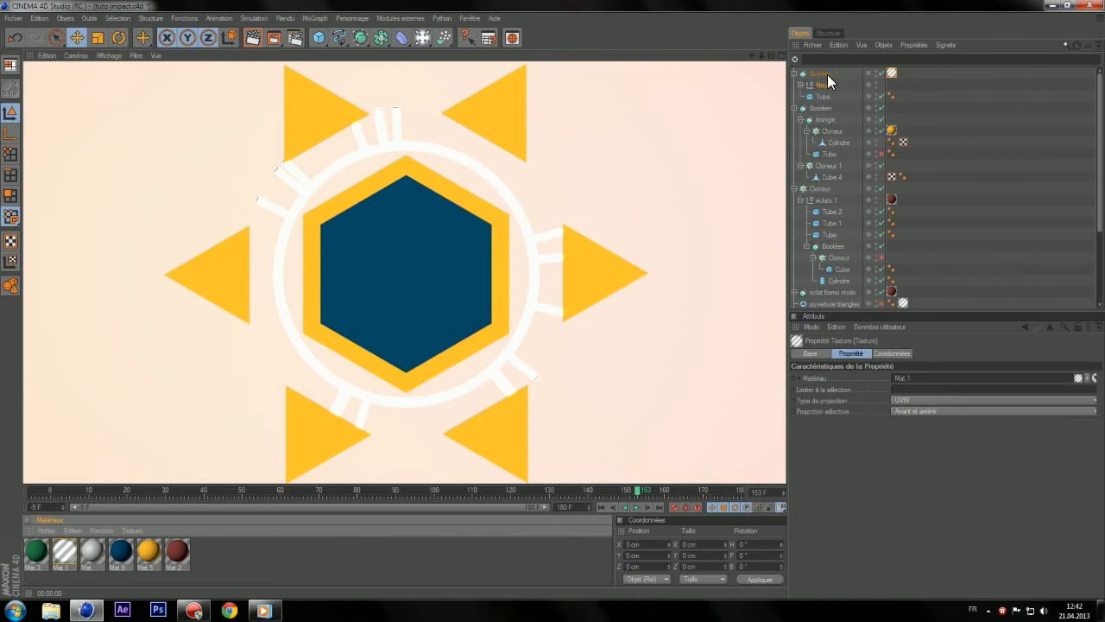
{"action": "left_click", "coordinate": [253, 38]}
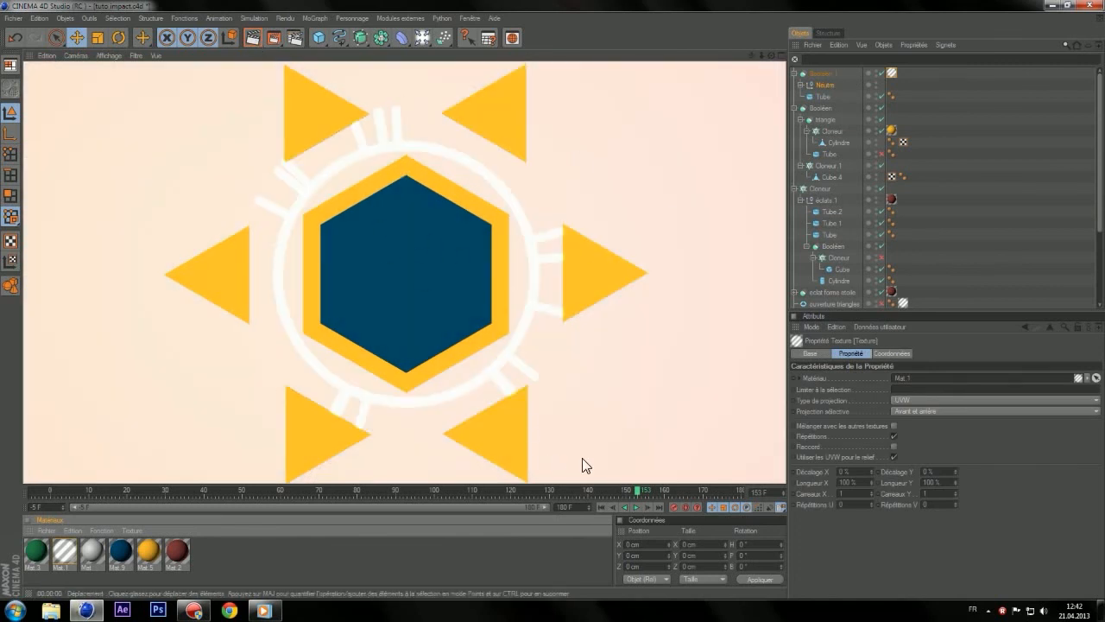
- Move to frame 180 at the end of the timeline and render the whole animation in the Picture Viewer
{"action": "left_click_drag", "start_coordinate": [636, 488], "coordinate": [748, 494]}
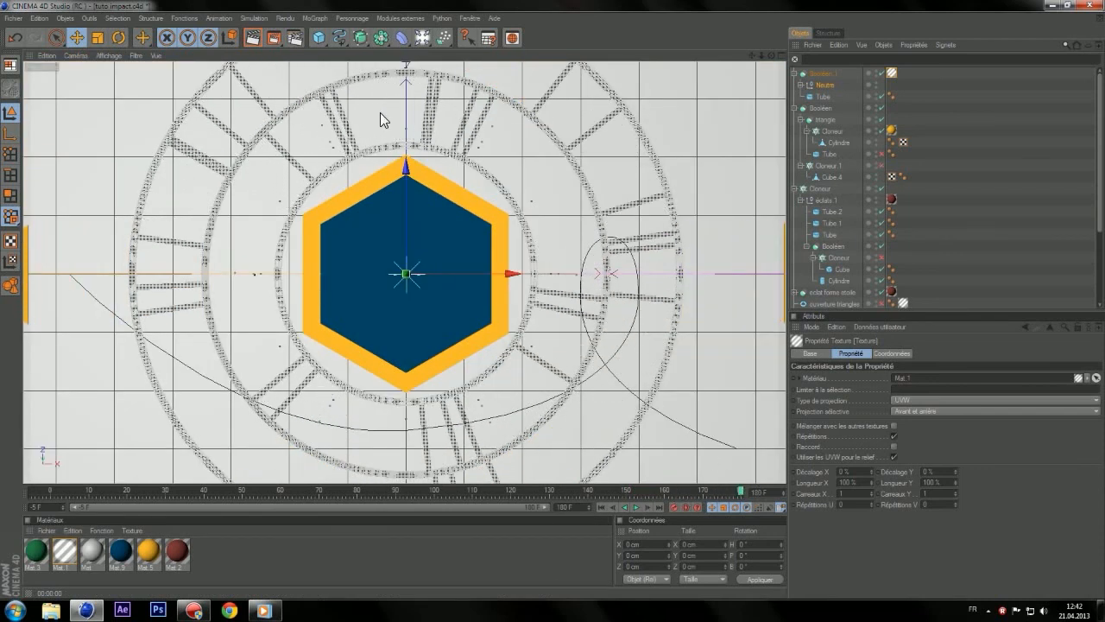
{"action": "left_click", "coordinate": [275, 37]}
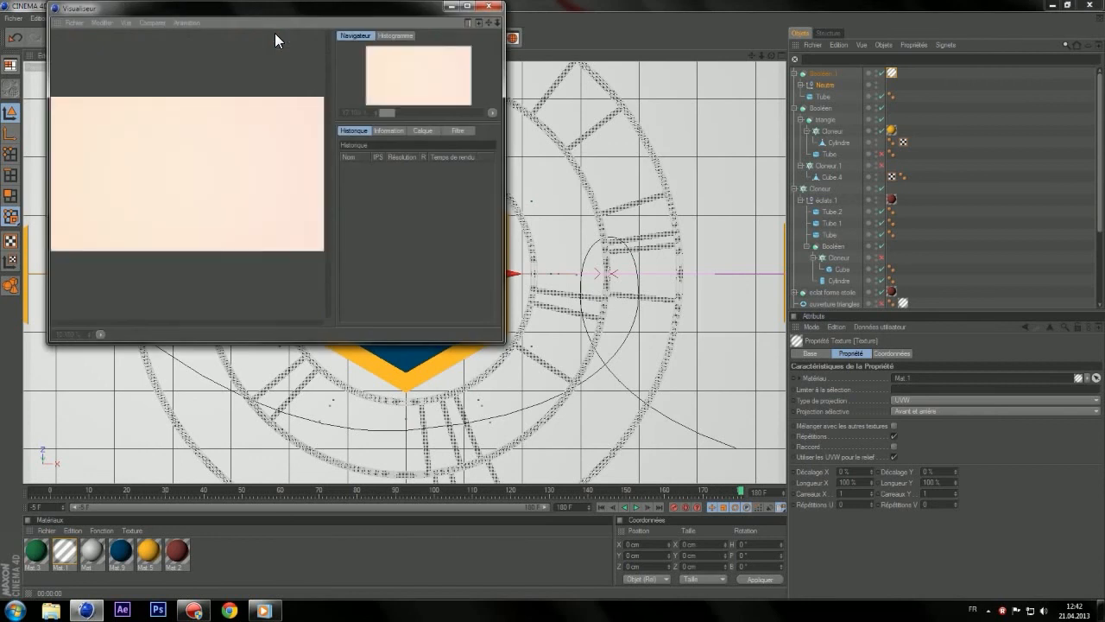
{"action": "left_click", "coordinate": [452, 7]}
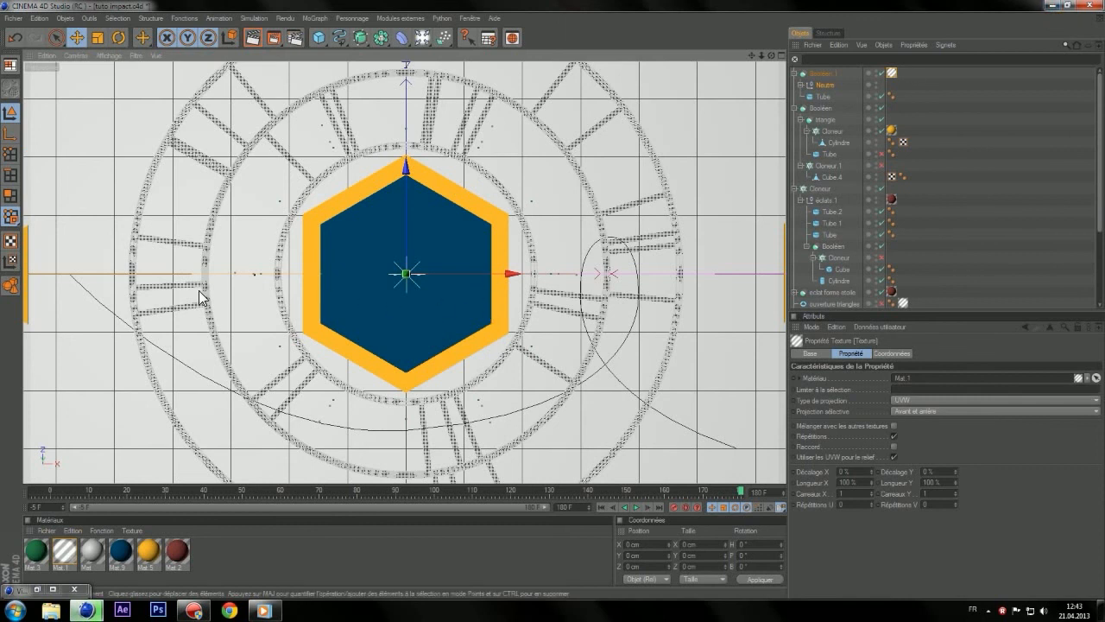
- Close the reference film in Windows Media Player, return to Cinema 4D and check the render in the Picture Viewer
{"action": "left_click", "coordinate": [1050, 7]}
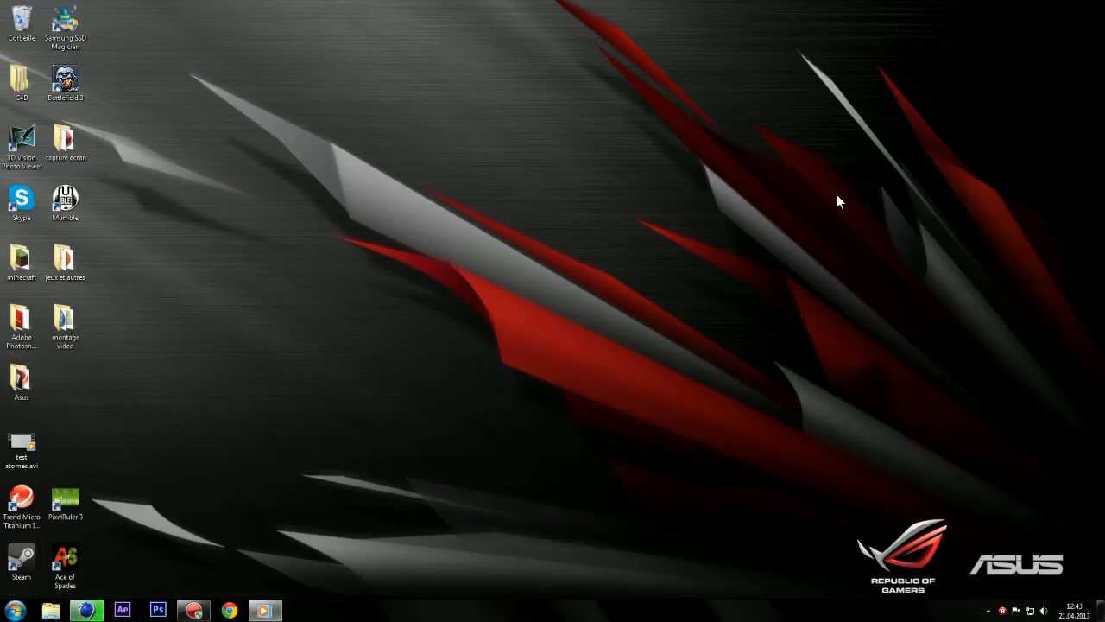
{"action": "left_click", "coordinate": [262, 611]}
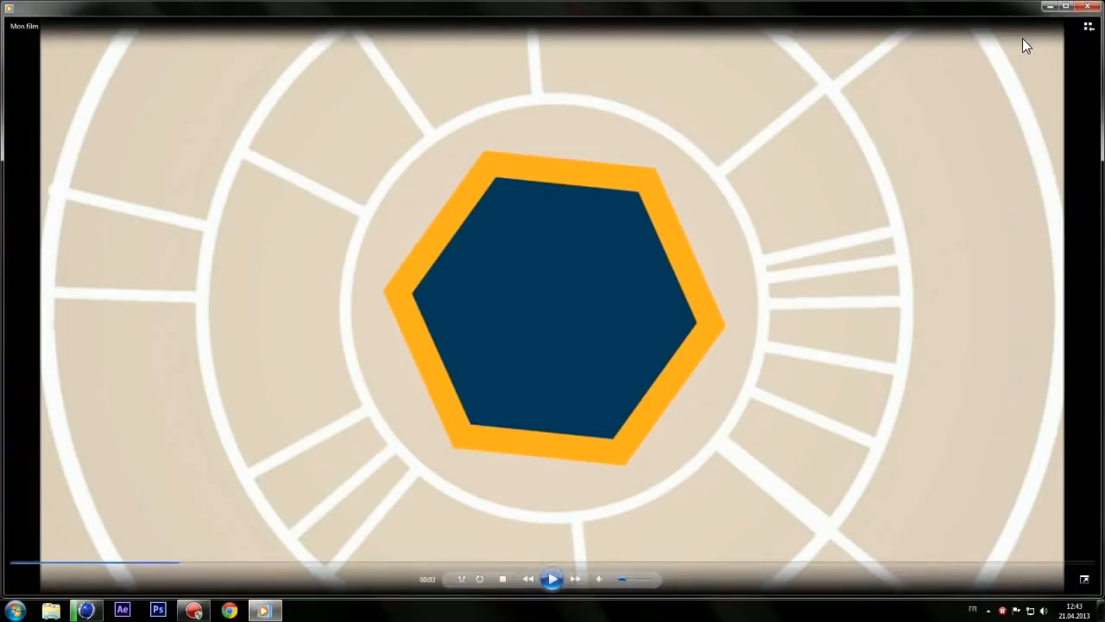
{"action": "left_click", "coordinate": [1093, 15]}
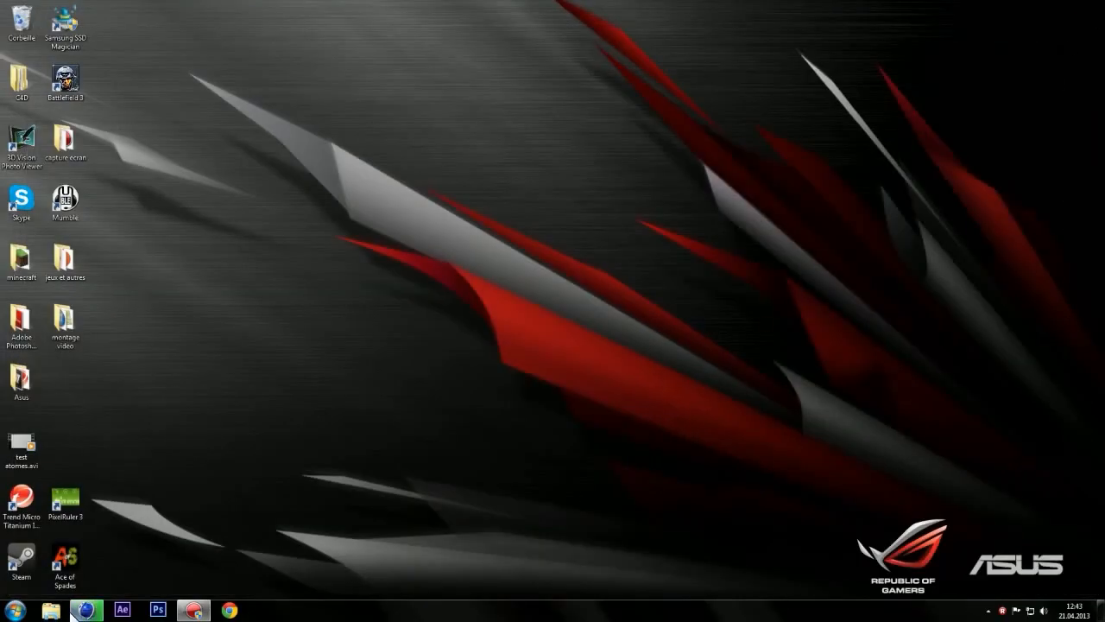
{"action": "left_click", "coordinate": [93, 607]}
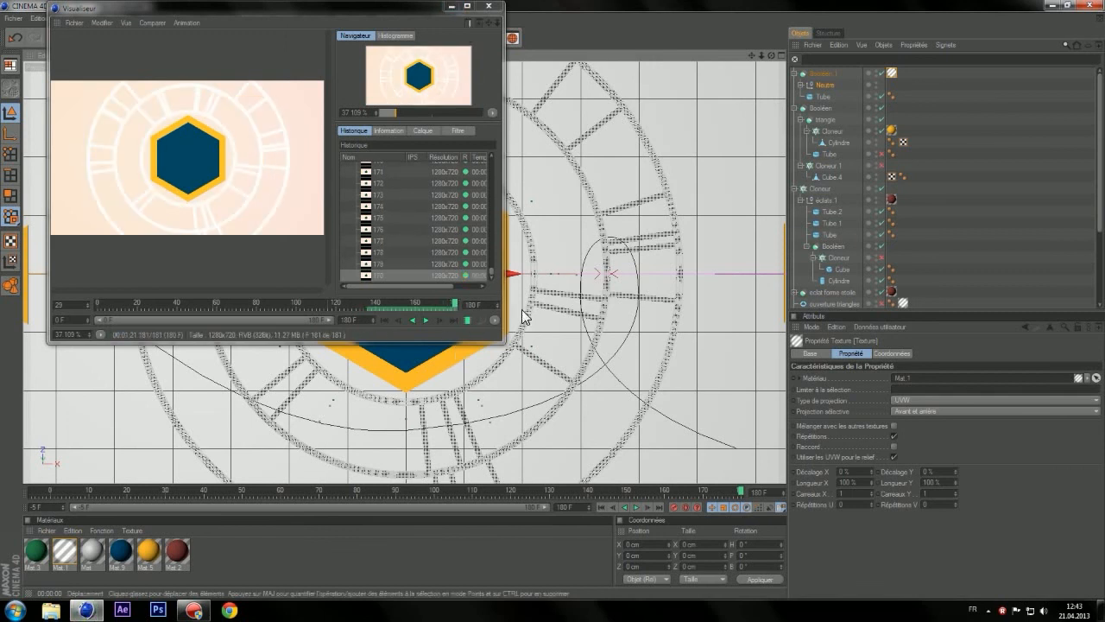
{"action": "left_click", "coordinate": [447, 7]}
{"action": "left_click", "coordinate": [447, 7]}
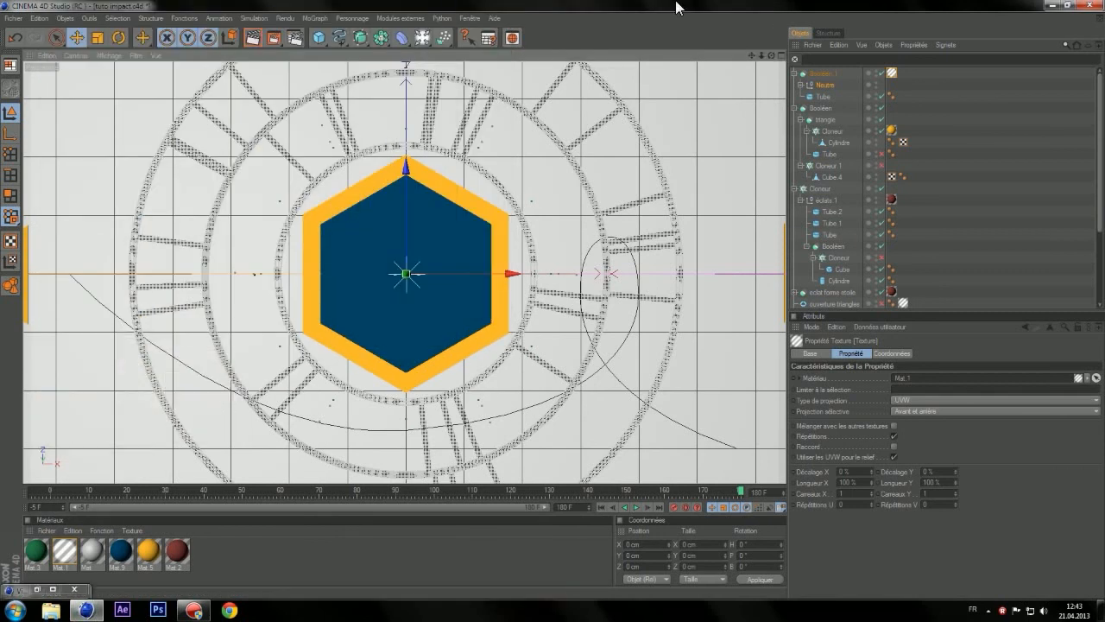
- Look for the rendered video in Windows Explorer, in the video youtube folder on drive D: and the tutorial's animation subfolder
{"action": "left_click", "coordinate": [1047, 6]}
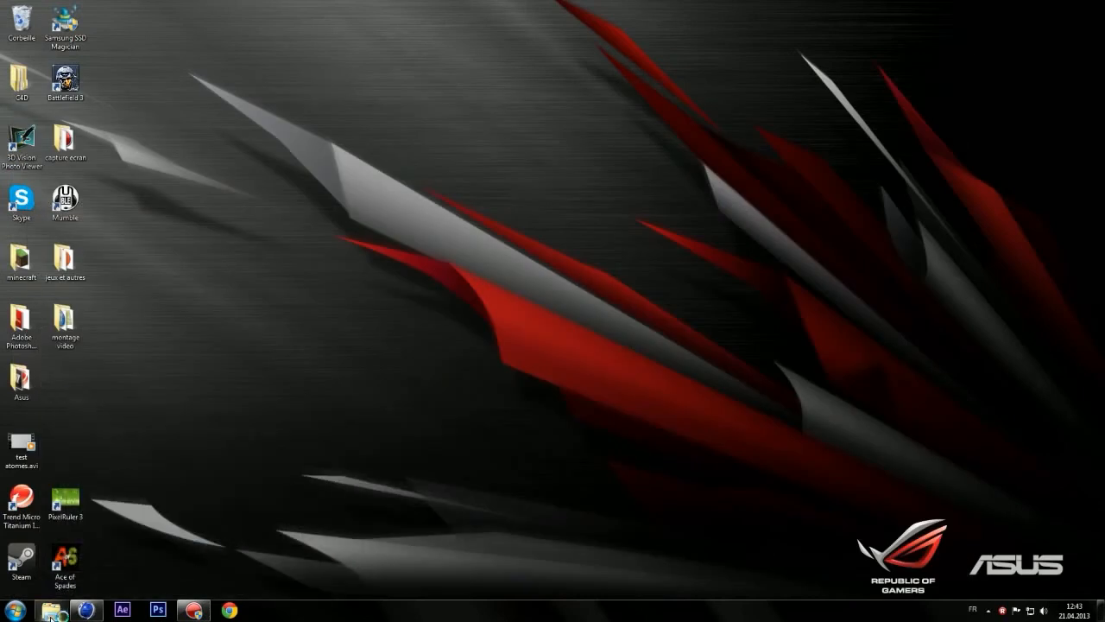
{"action": "left_click", "coordinate": [52, 611]}
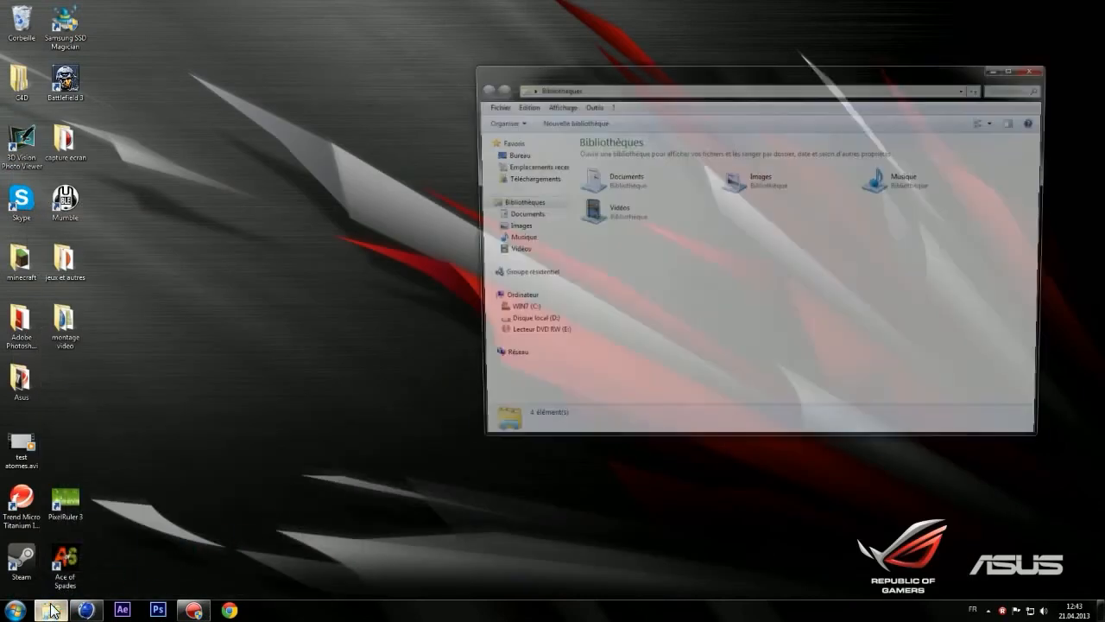
{"action": "left_click", "coordinate": [543, 324]}
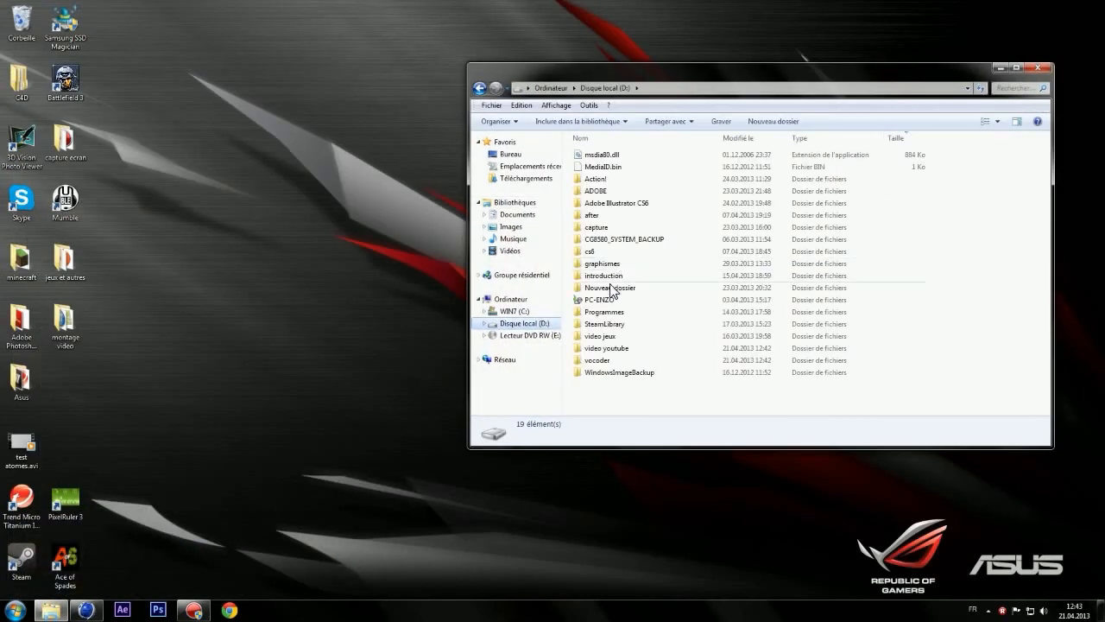
{"action": "double_click", "coordinate": [628, 348]}
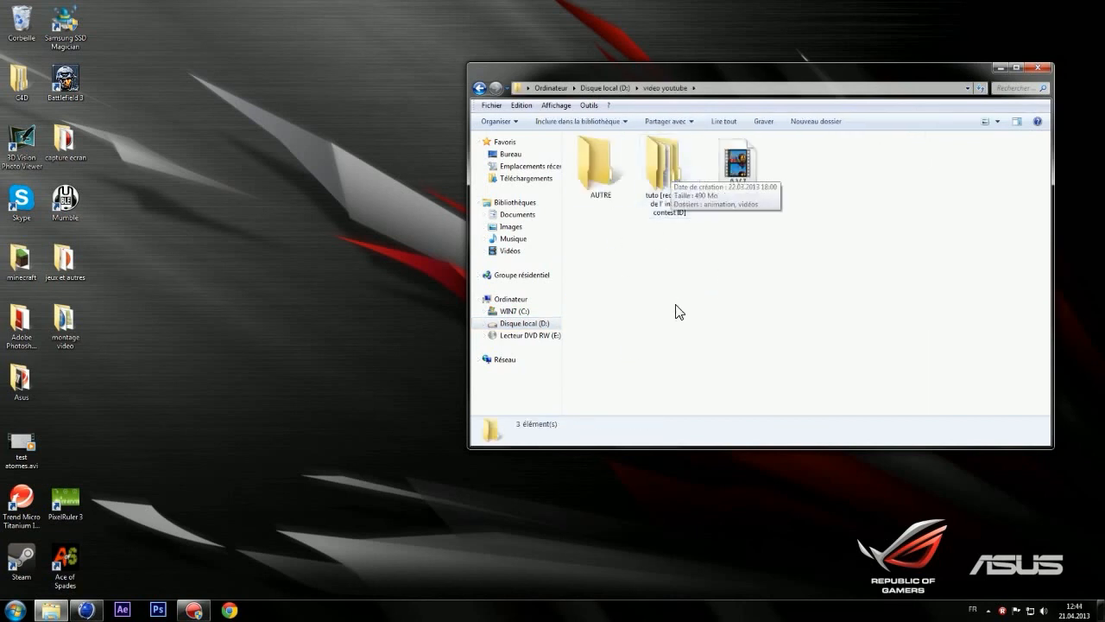
{"action": "double_click", "coordinate": [656, 166]}
{"action": "double_click", "coordinate": [613, 157]}
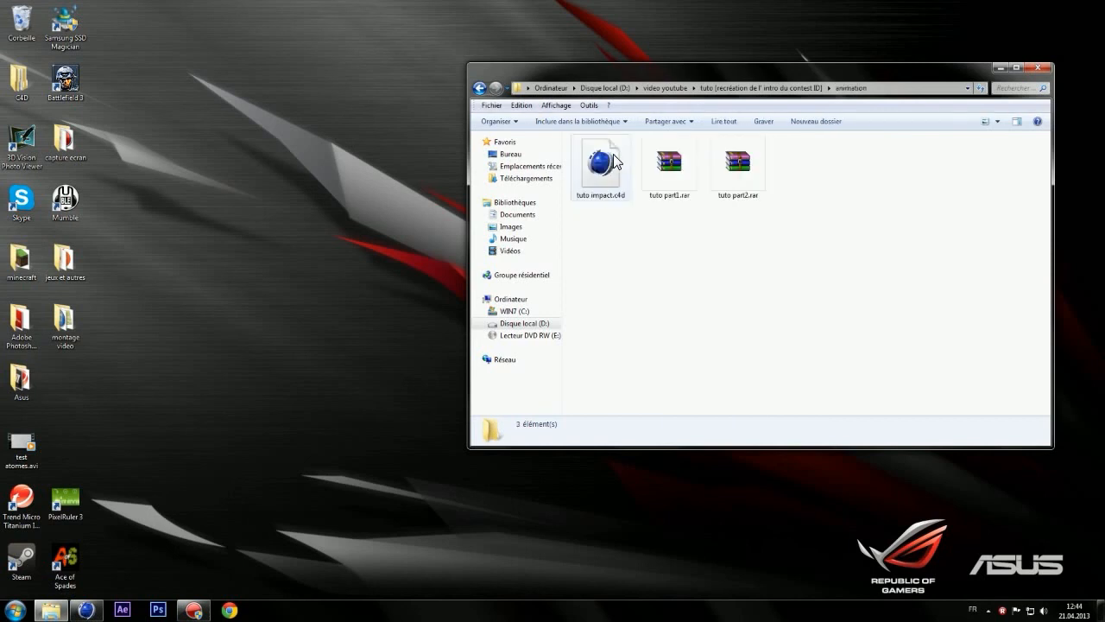
{"action": "left_click", "coordinate": [995, 65]}
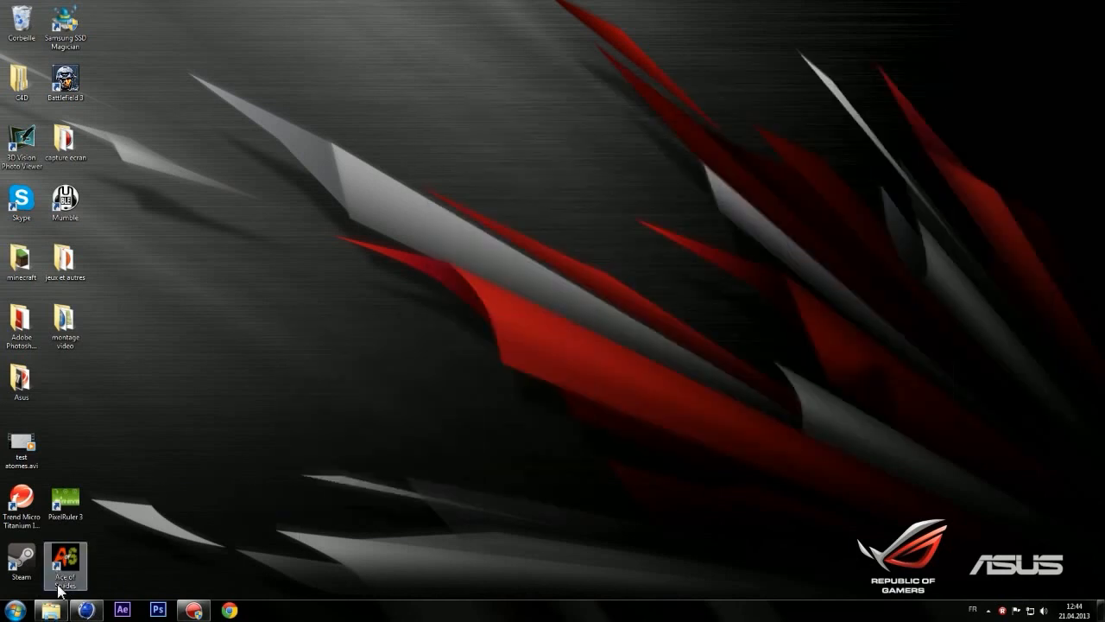
- Return to Cinema 4D, put the Picture Viewer away and copy the output file path from the render settings' save options
{"action": "left_click", "coordinate": [86, 610]}
{"action": "left_click", "coordinate": [451, 6]}
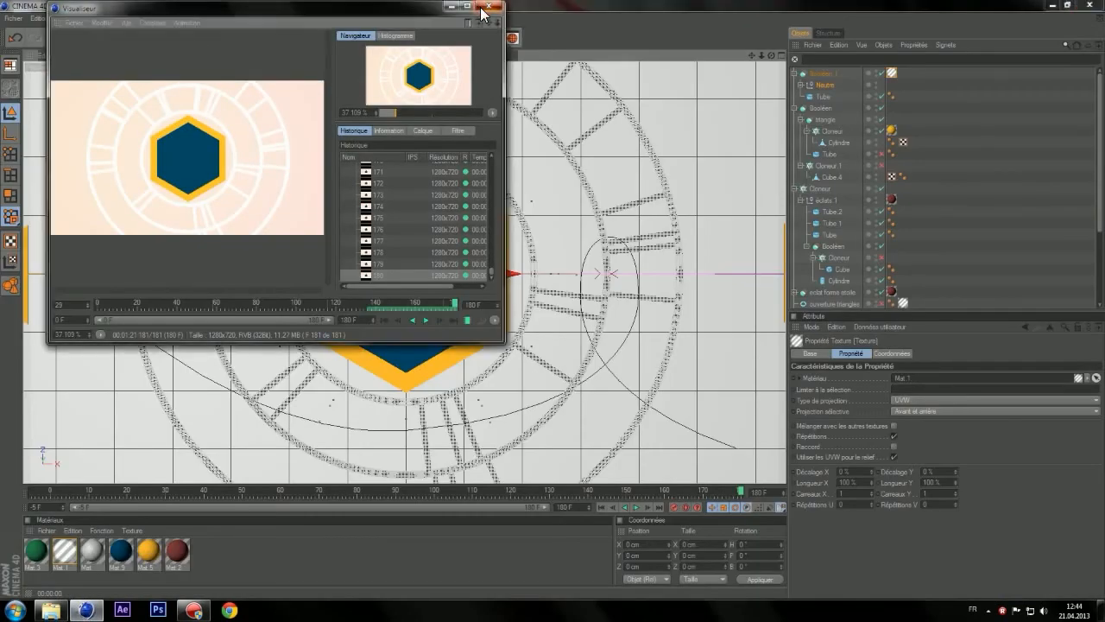
{"action": "left_click", "coordinate": [296, 38]}
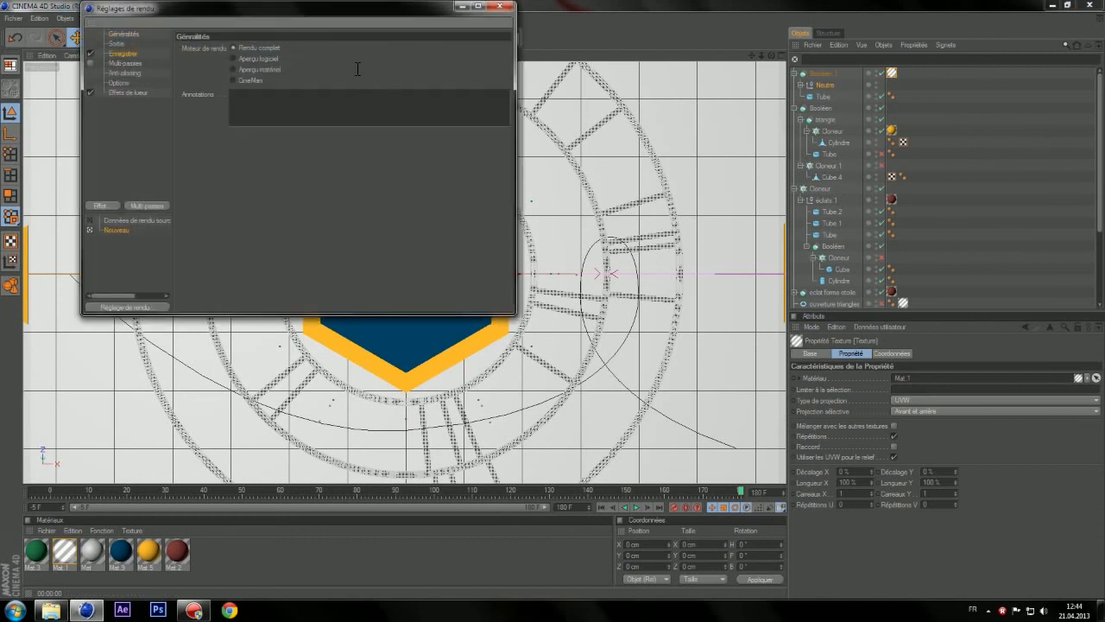
{"action": "left_click_drag", "start_coordinate": [357, 68], "coordinate": [105, 93]}
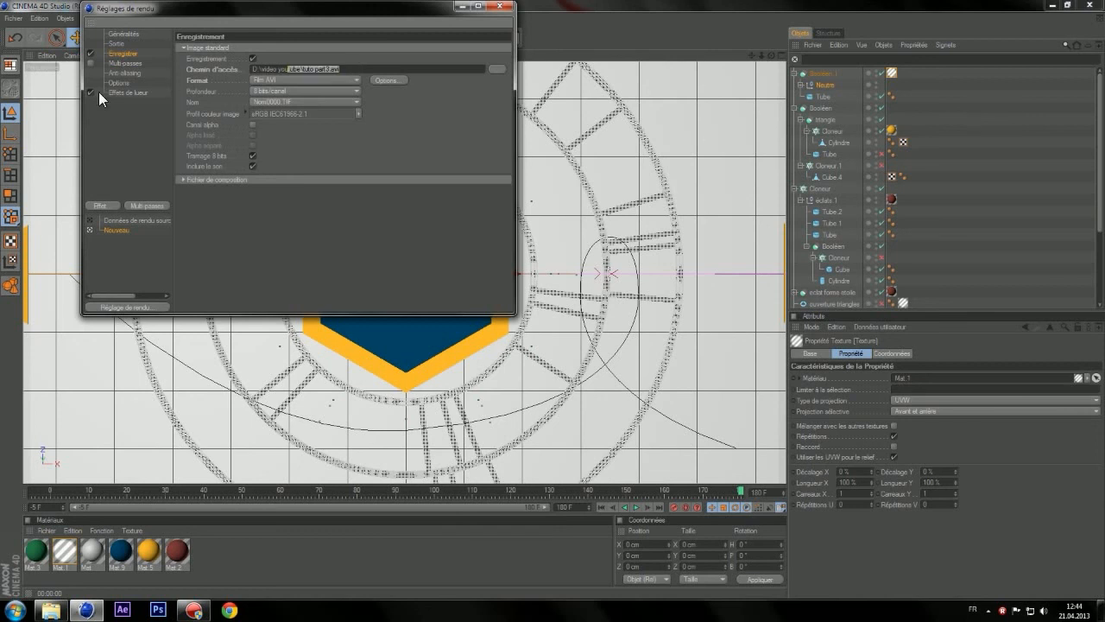
- Open D:\video youtube\tuto part3.avi through Windows Explorer to watch it, and close the player, Explorer and the render settings
{"action": "left_click", "coordinate": [51, 610]}
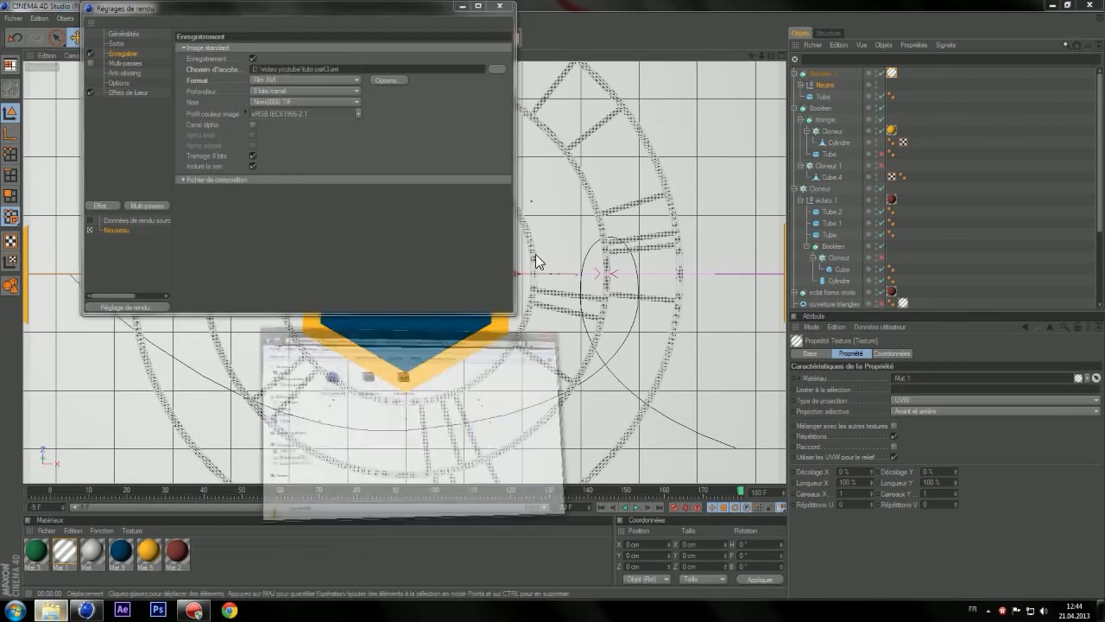
{"action": "left_click", "coordinate": [596, 88]}
{"action": "left_click", "coordinate": [673, 88]}
{"action": "type", "text": "D:\\video youtube\\tuto part3.avi"}
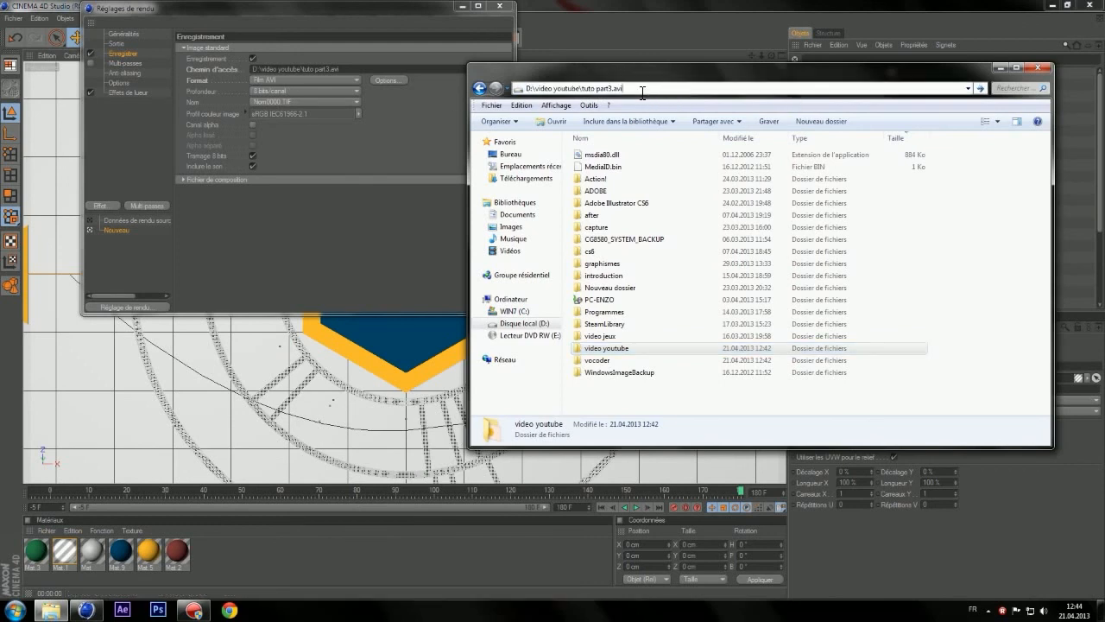
{"action": "key", "text": "Return"}
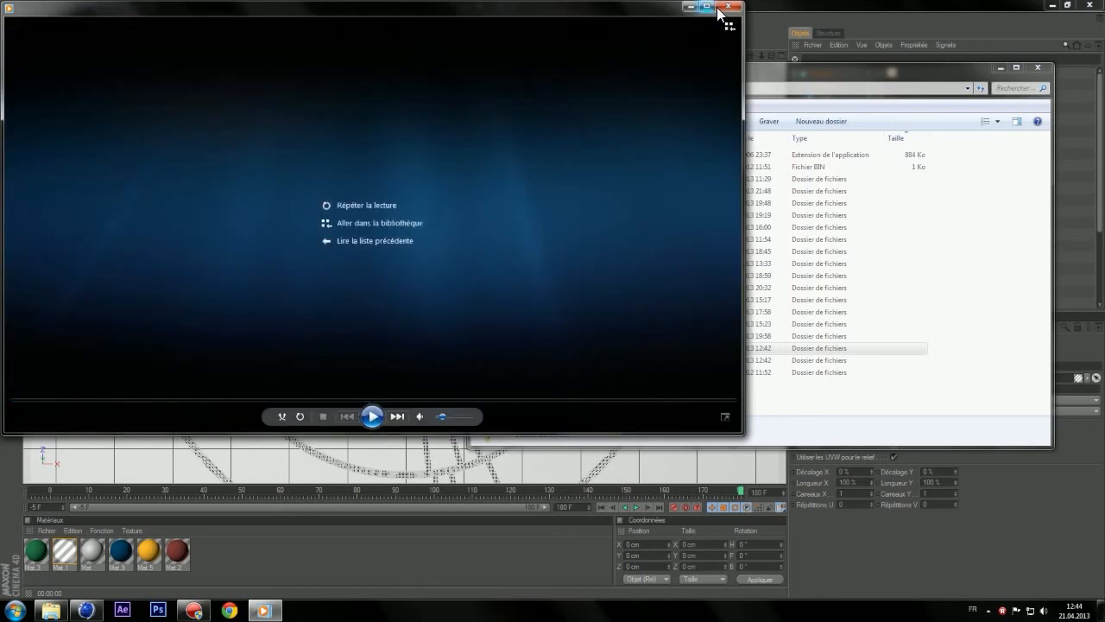
{"action": "left_click", "coordinate": [728, 7]}
{"action": "left_click", "coordinate": [1041, 69]}
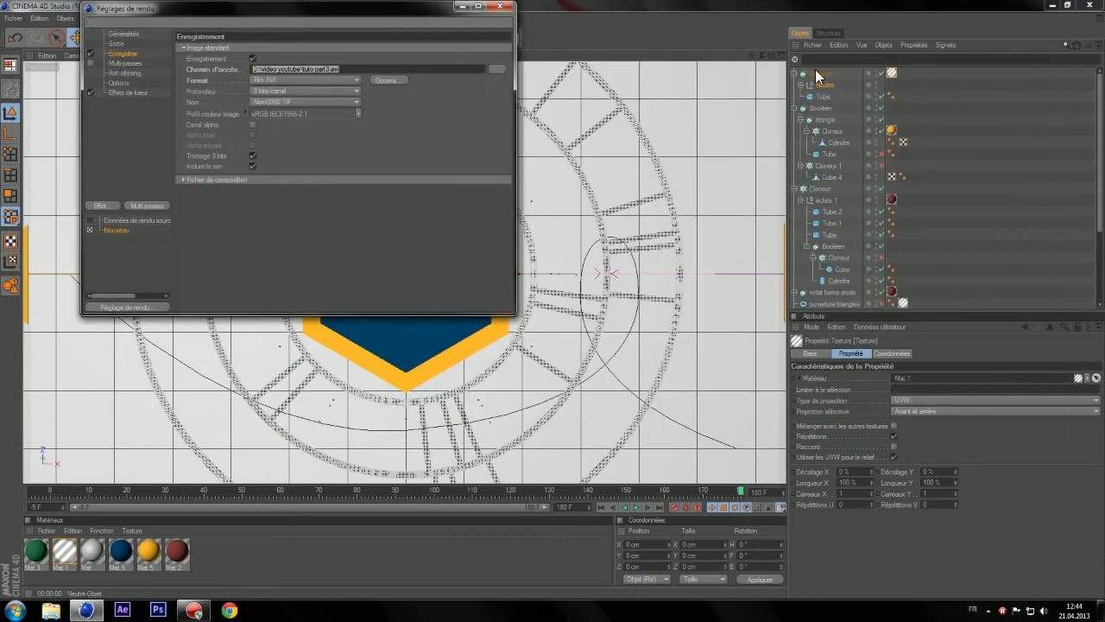
{"action": "left_click", "coordinate": [499, 6]}
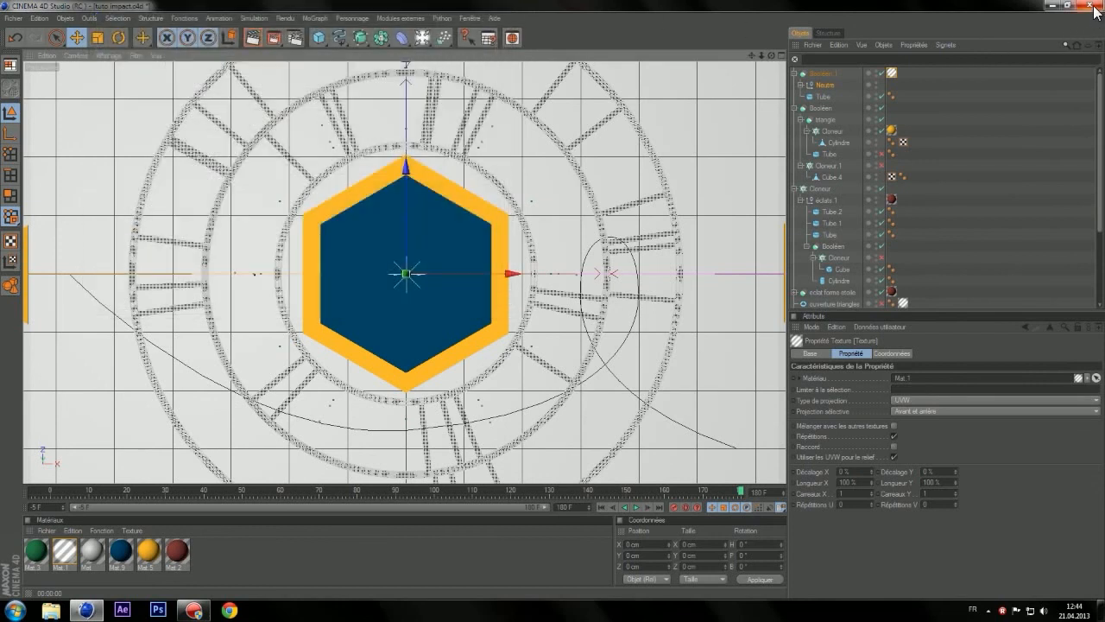
- Save the project tuto impact.c4d and minimize Cinema 4D
{"action": "left_click", "coordinate": [13, 17]}
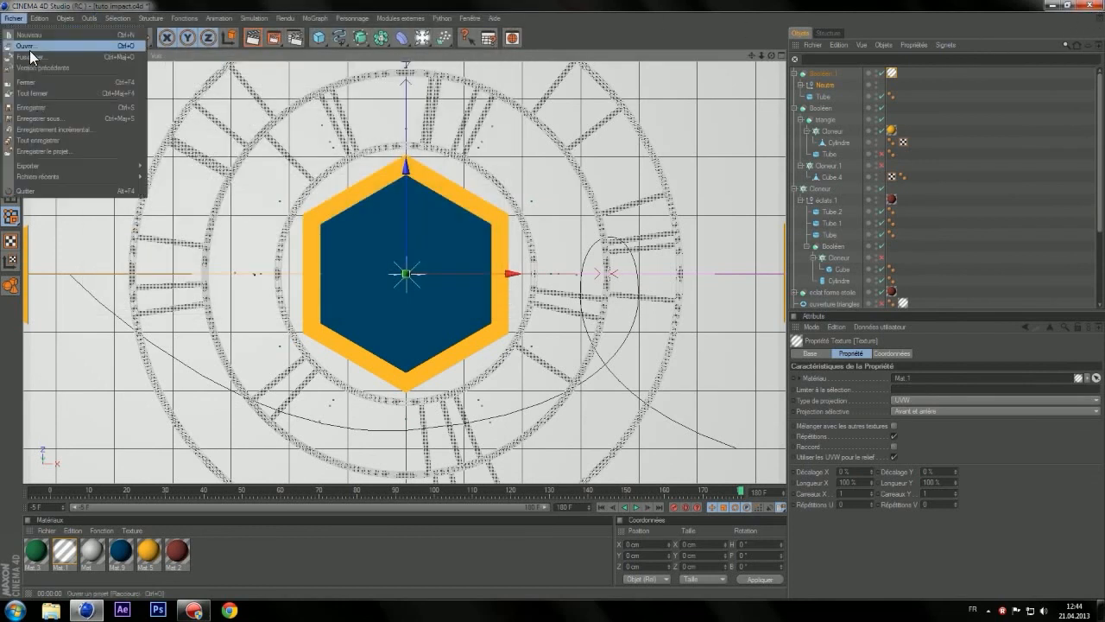
{"action": "left_click", "coordinate": [39, 108]}
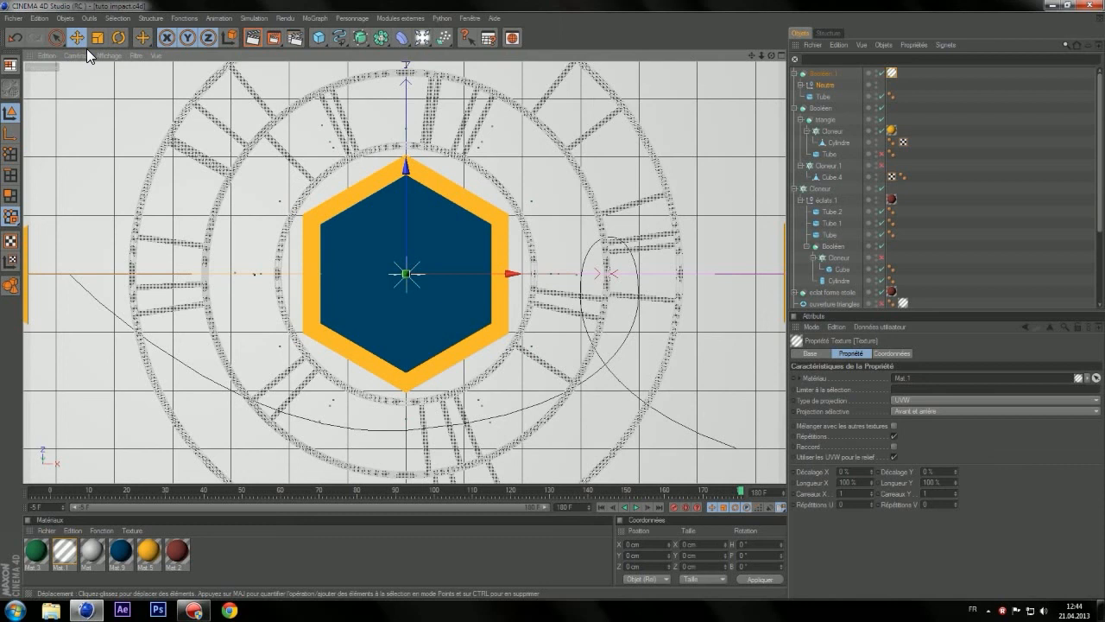
{"action": "left_click", "coordinate": [1049, 6]}
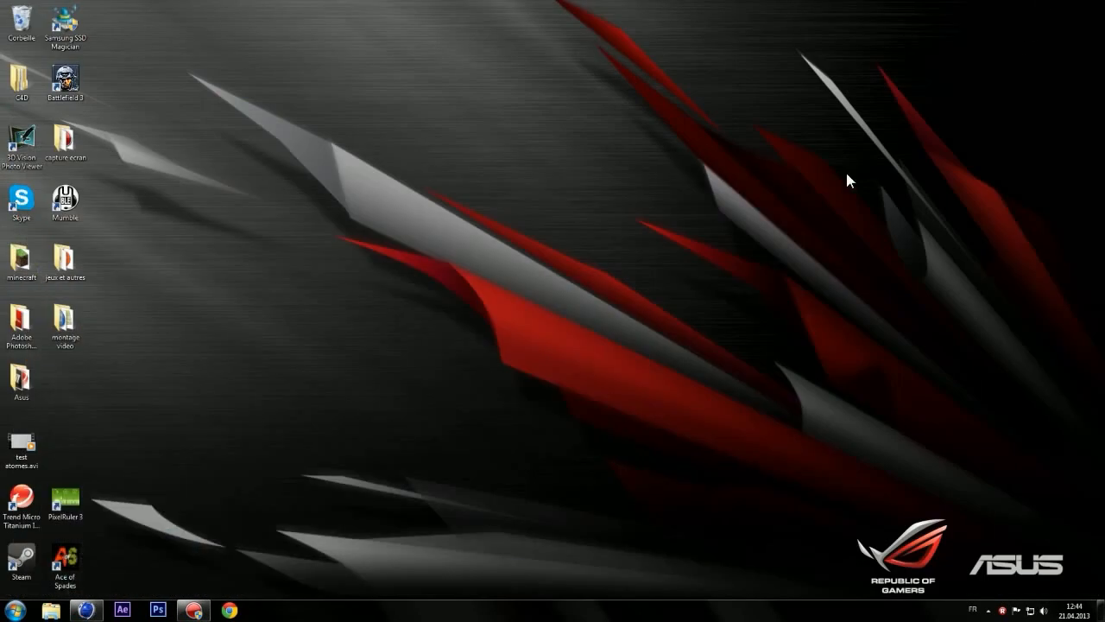